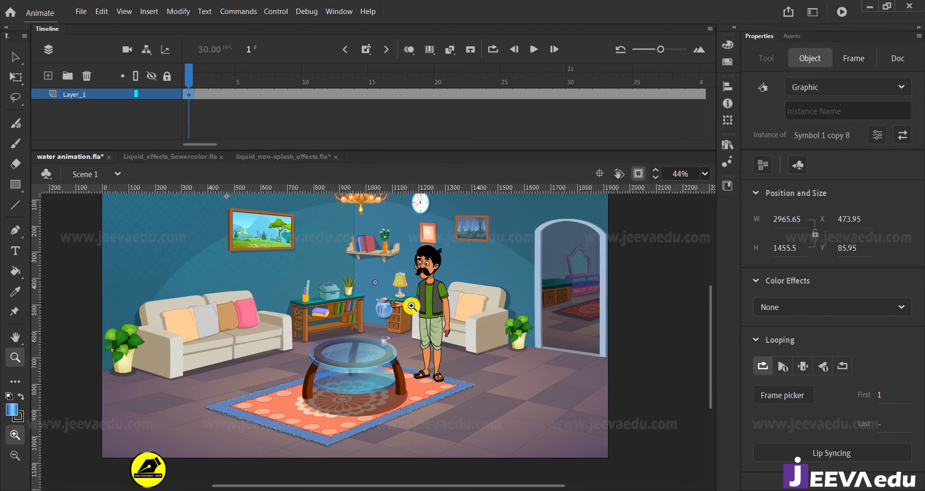
- Examine the living room scene up close, especially the character's water jug and the glass on the table
{"action": "left_click", "coordinate": [413, 320]}
{"action": "left_click", "coordinate": [312, 323], "text": "alt"}
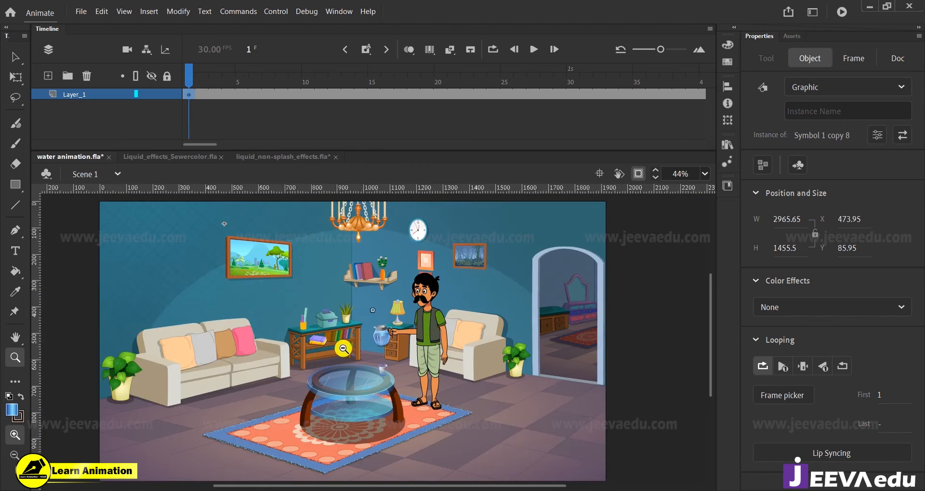
{"action": "left_click", "coordinate": [391, 339]}
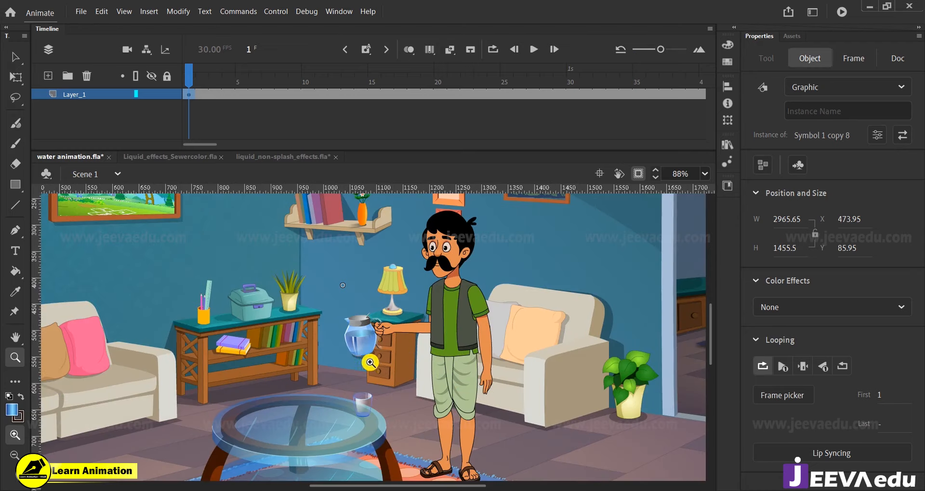
{"action": "left_click", "coordinate": [366, 361]}
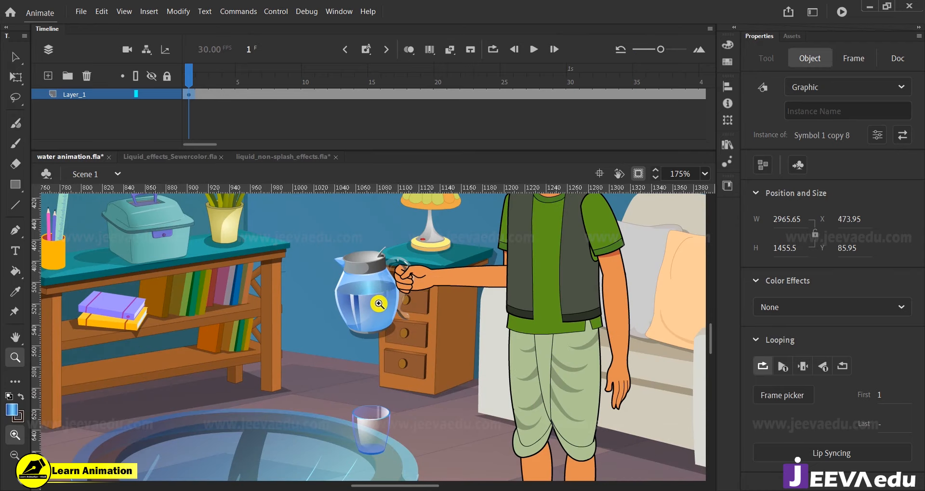
{"action": "left_click", "coordinate": [380, 318], "text": "alt"}
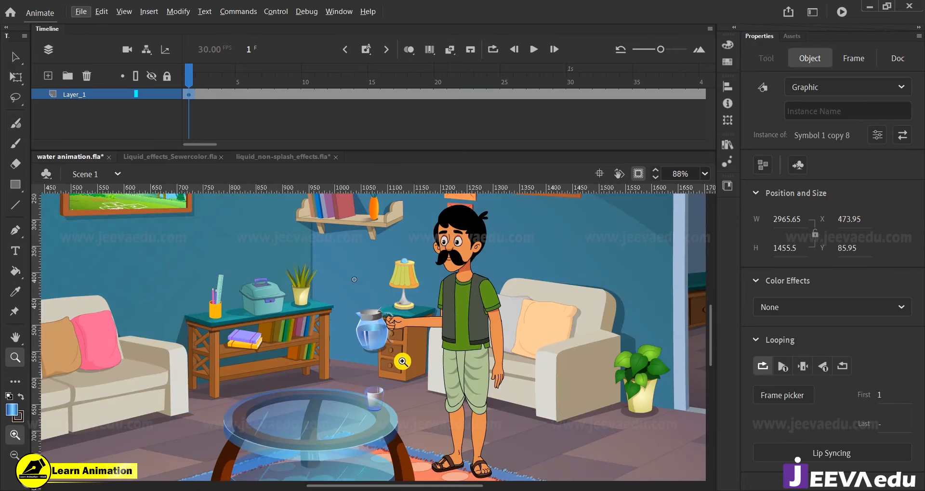
{"action": "left_click", "coordinate": [365, 348], "text": "alt"}
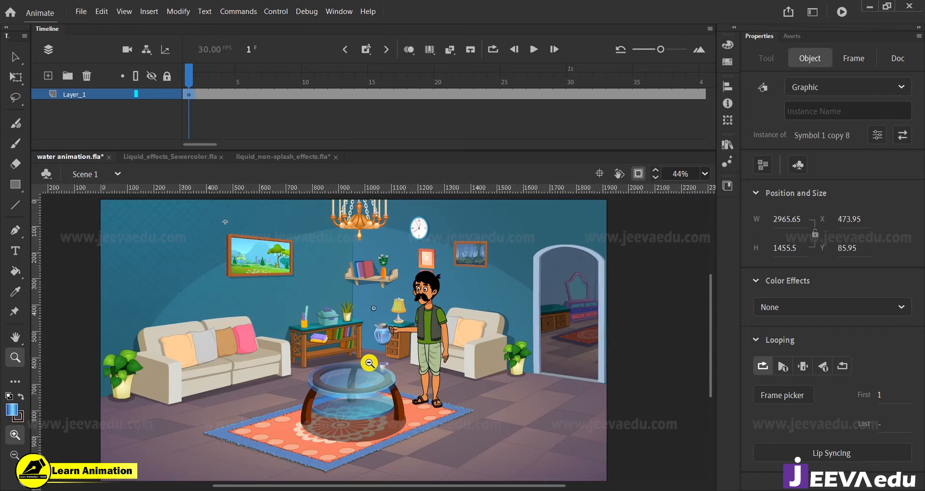
{"action": "left_click", "coordinate": [369, 365], "text": "alt"}
{"action": "left_click", "coordinate": [365, 356]}
{"action": "left_click_drag", "start_coordinate": [415, 356], "coordinate": [442, 403]}
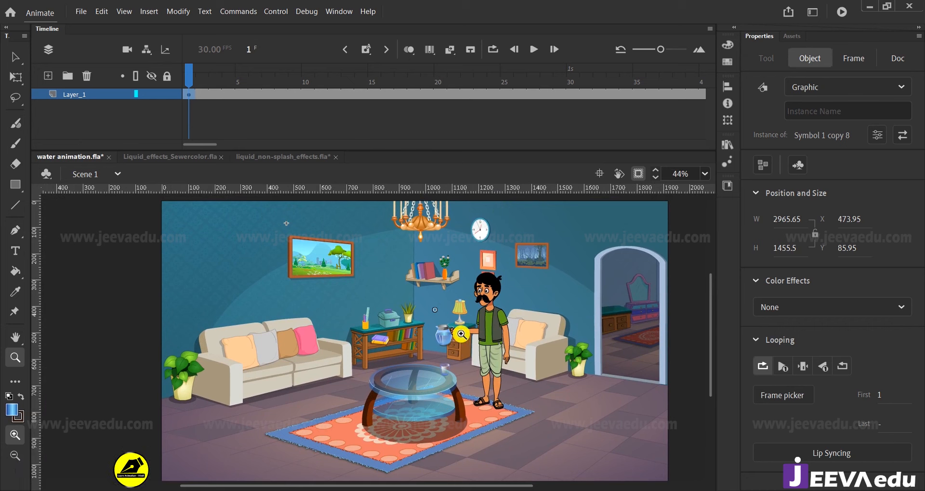
{"action": "key", "text": "v"}
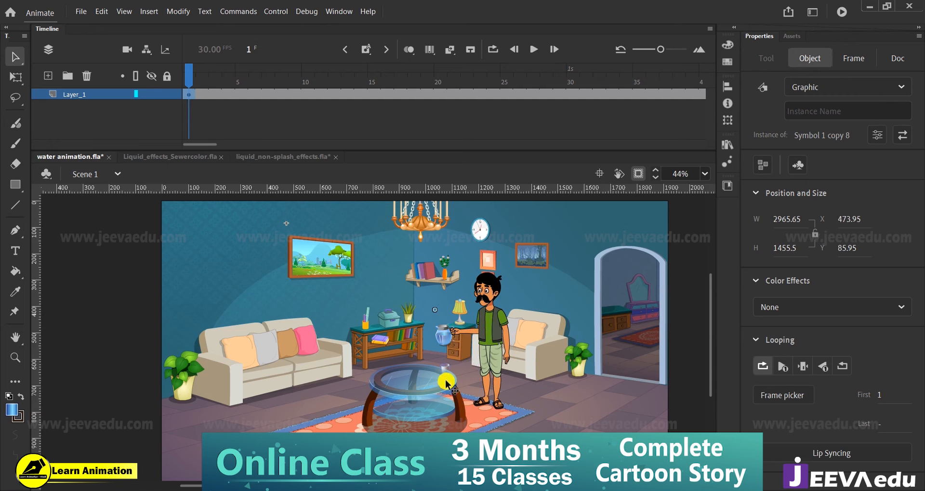
{"action": "key", "text": "z"}
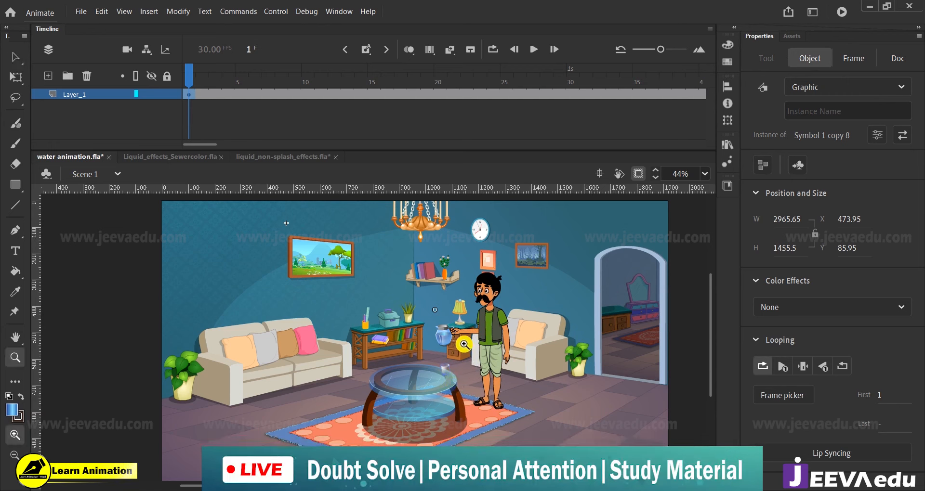
{"action": "key", "text": "v"}
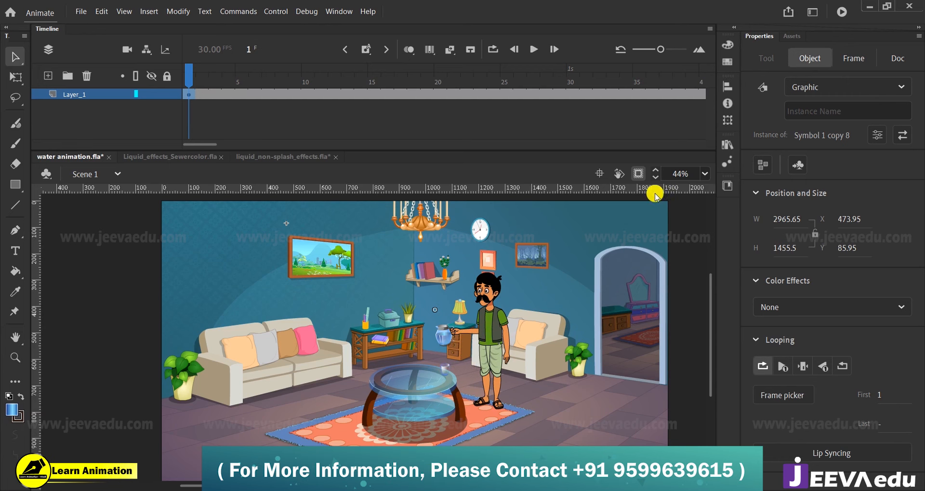
- Show the content outside the stage and open the room scene symbol for editing
{"action": "left_click", "coordinate": [644, 175]}
{"action": "double_click", "coordinate": [448, 289]}
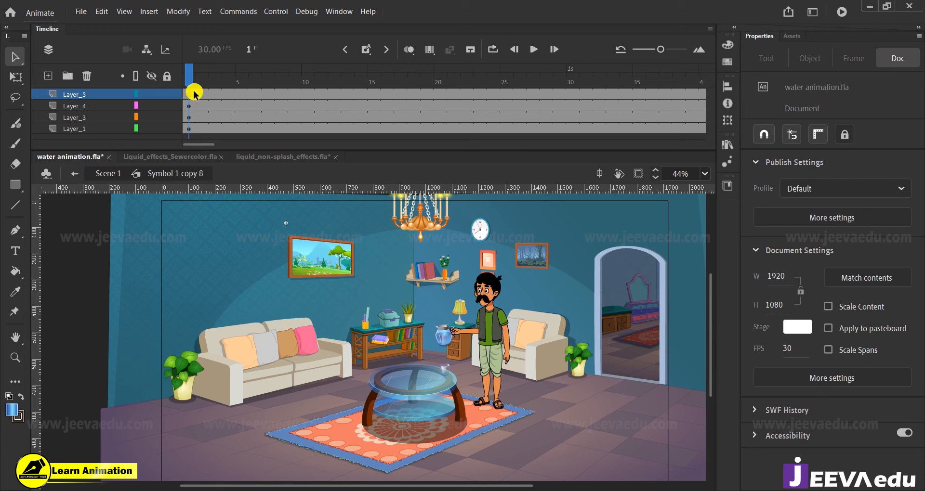
- Toggle the visibility of the character's Layer_3 and the table's Layer_4 to check what each layer holds
{"action": "left_click", "coordinate": [495, 318]}
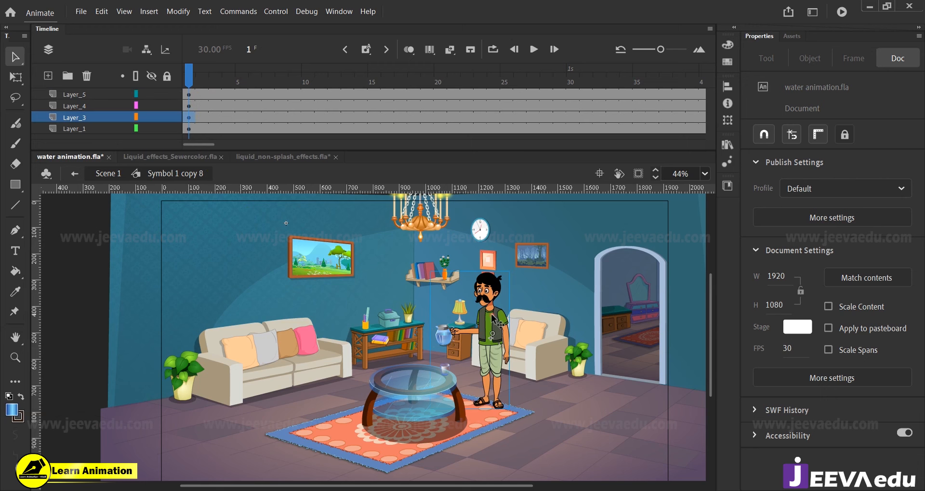
{"action": "left_click", "coordinate": [152, 118]}
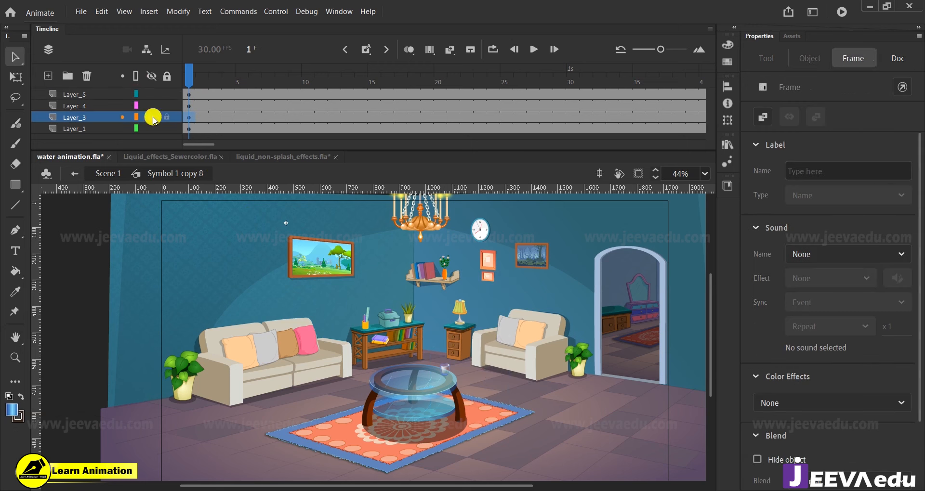
{"action": "left_click", "coordinate": [152, 116]}
{"action": "left_click", "coordinate": [406, 389]}
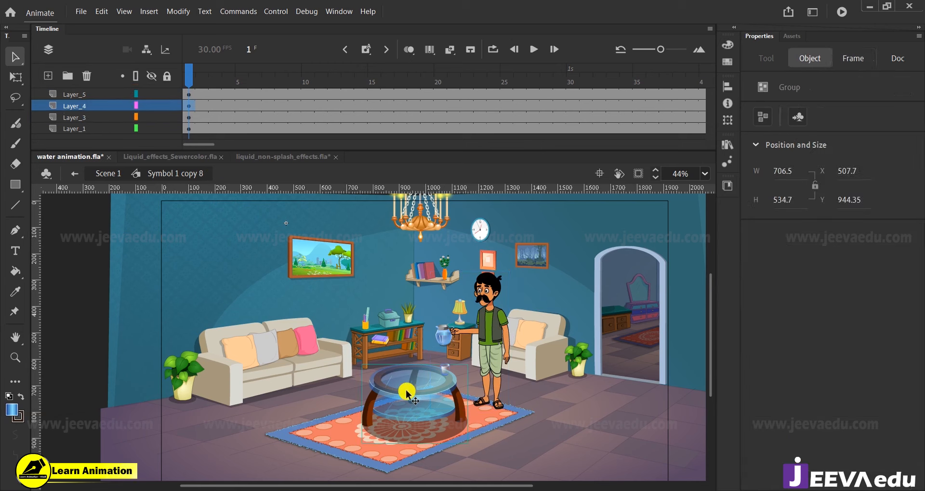
{"action": "left_click", "coordinate": [155, 106]}
{"action": "left_click", "coordinate": [153, 104]}
{"action": "left_click", "coordinate": [154, 106]}
- Try moving the water glass up off the table, and undo the move
{"action": "left_click", "coordinate": [443, 368]}
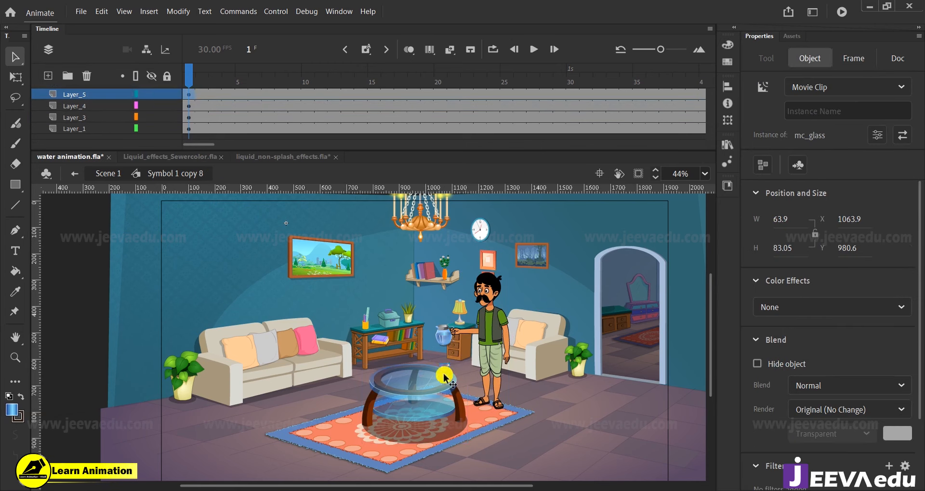
{"action": "key", "text": "z"}
{"action": "left_click", "coordinate": [432, 361]}
{"action": "left_click", "coordinate": [440, 365]}
{"action": "left_click_drag", "start_coordinate": [419, 379], "coordinate": [479, 380]}
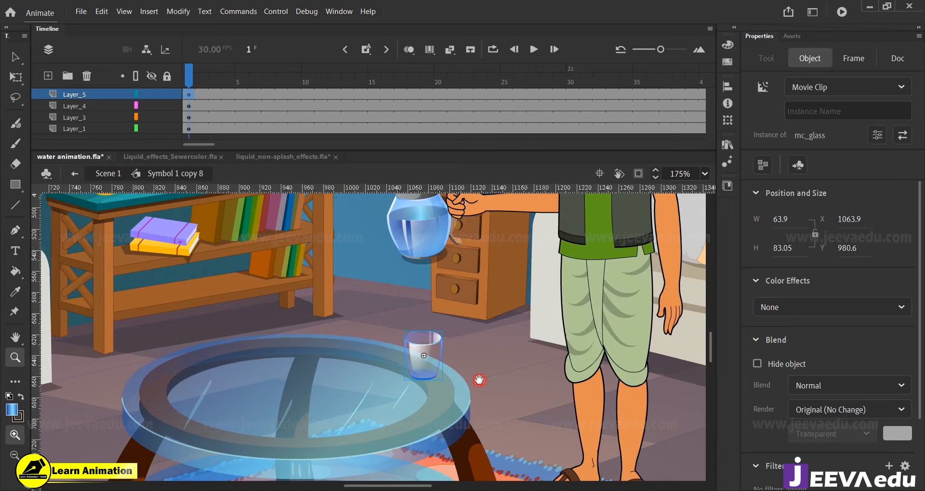
{"action": "key", "text": "v"}
{"action": "left_click_drag", "start_coordinate": [428, 356], "coordinate": [443, 331]}
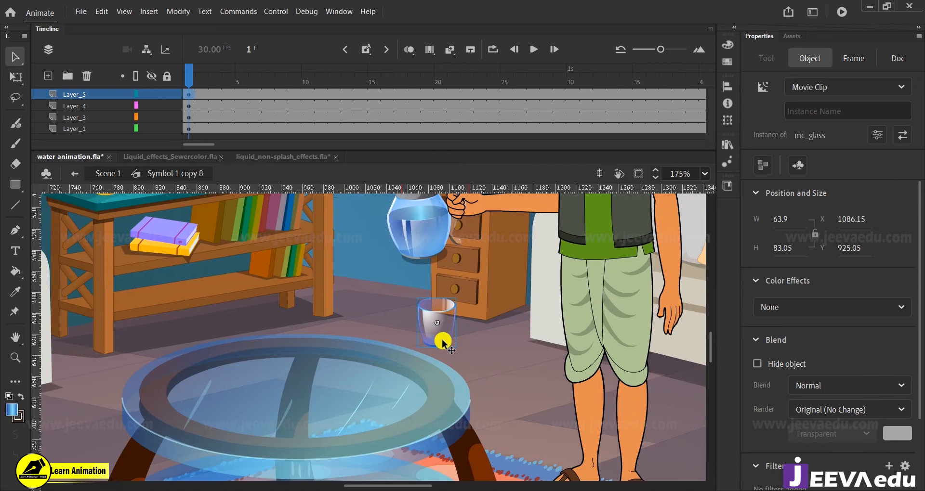
{"action": "key", "text": "ctrl+z"}
- Open the character symbol for editing
{"action": "key", "text": "z"}
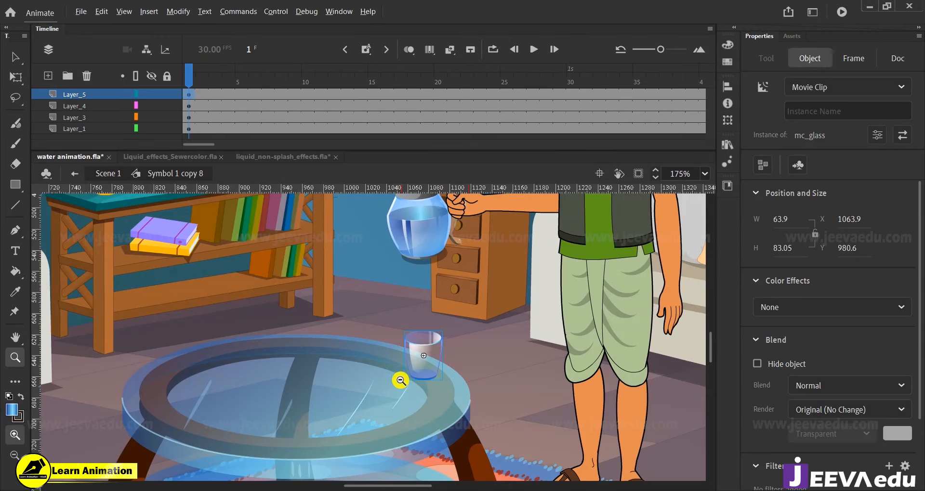
{"action": "left_click", "coordinate": [393, 378], "text": "alt"}
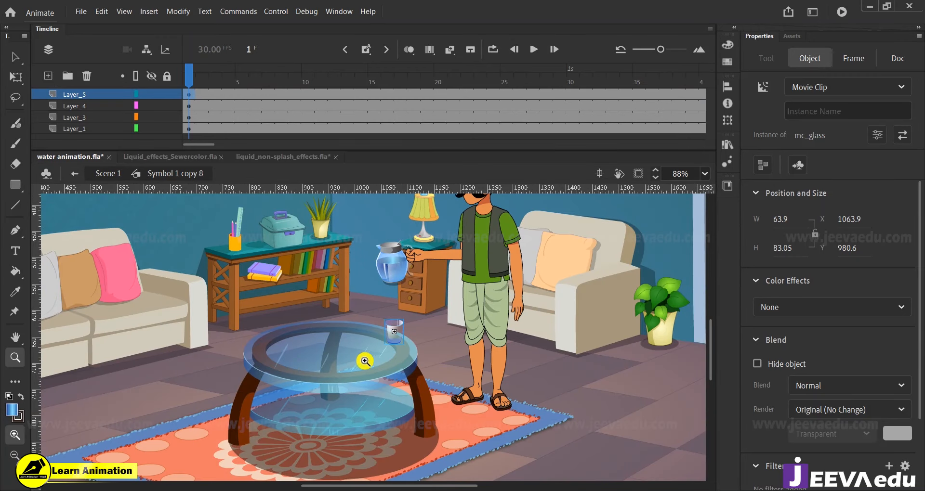
{"action": "left_click", "coordinate": [393, 342], "text": "alt"}
{"action": "left_click", "coordinate": [413, 308]}
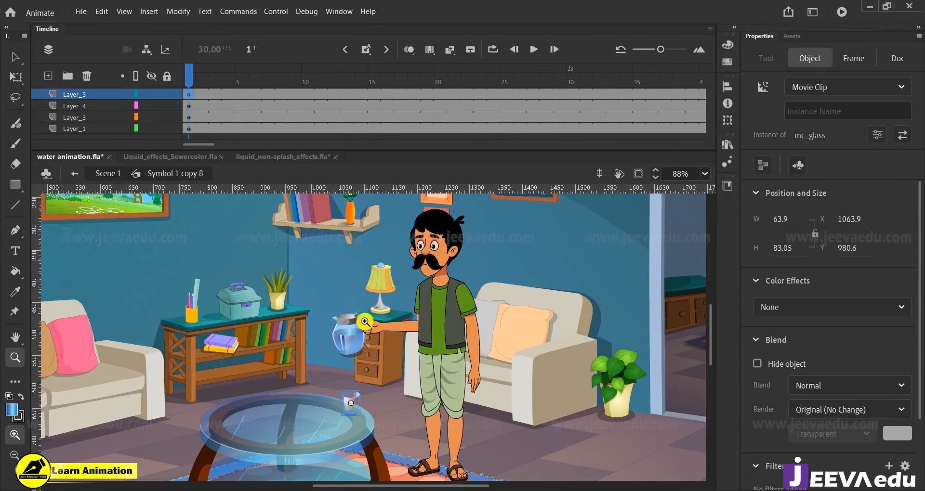
{"action": "key", "text": "v"}
{"action": "left_click", "coordinate": [431, 330]}
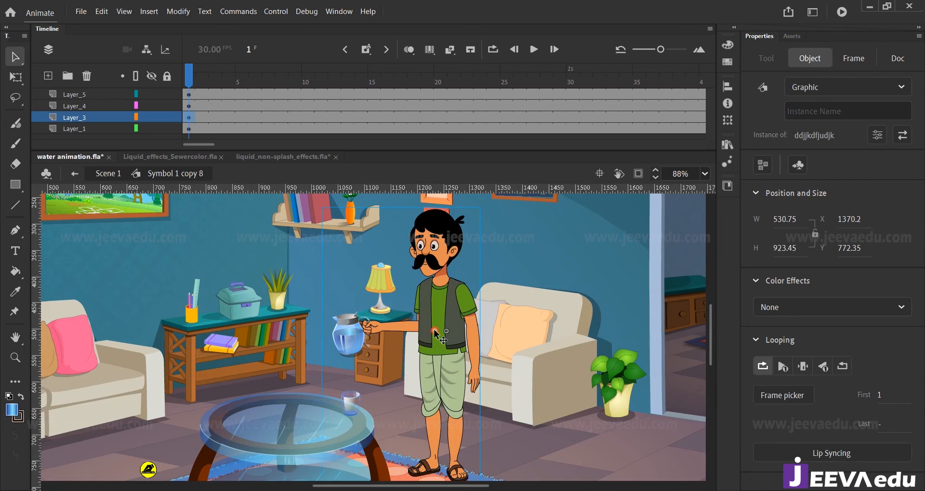
{"action": "double_click", "coordinate": [426, 314]}
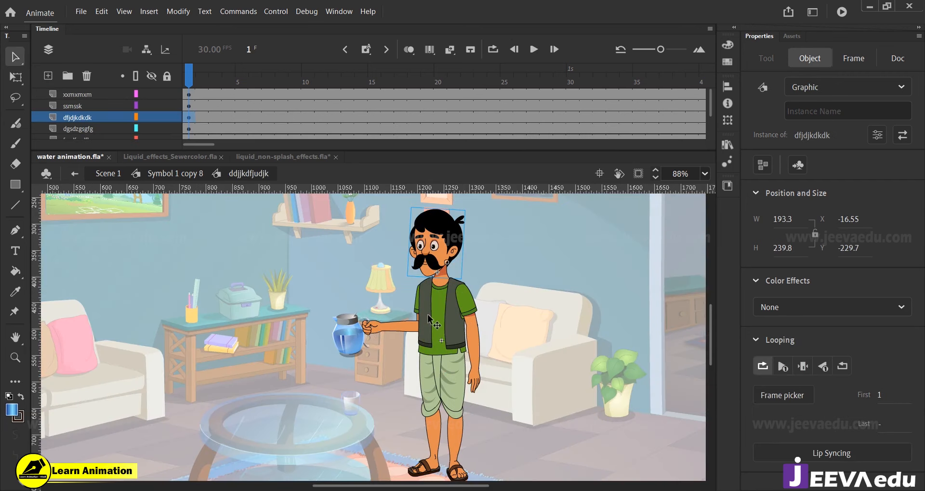
- Open the symbol of the arm holding the jug, and the forearm symbol nested inside it
{"action": "left_click", "coordinate": [354, 329]}
{"action": "key", "text": "z"}
{"action": "left_click", "coordinate": [362, 330]}
{"action": "left_click", "coordinate": [385, 331]}
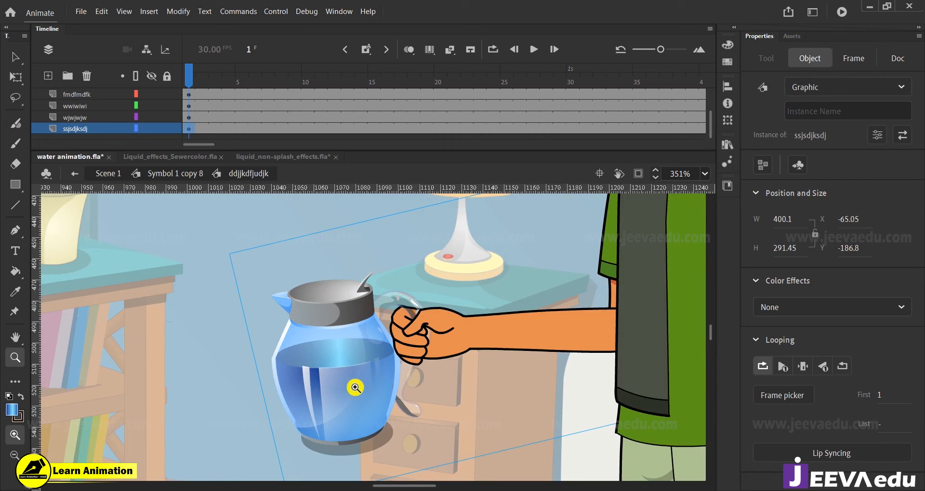
{"action": "key", "text": "v"}
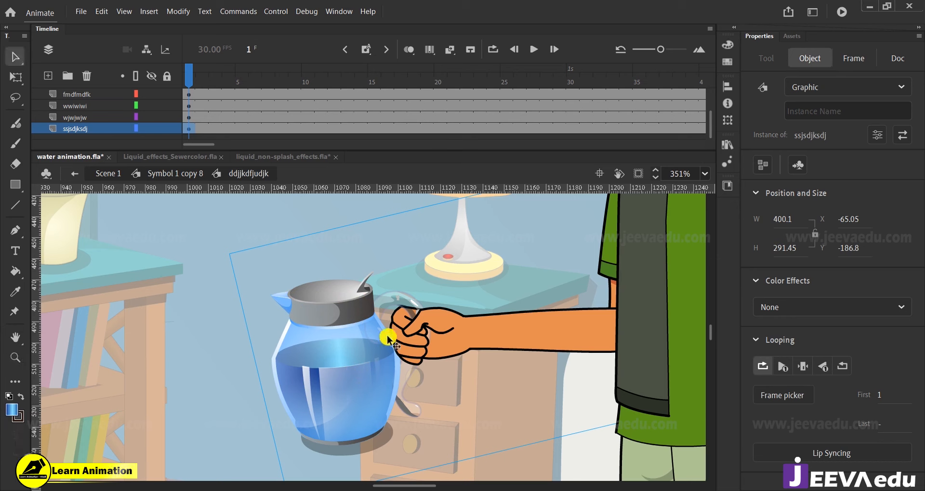
{"action": "double_click", "coordinate": [362, 357]}
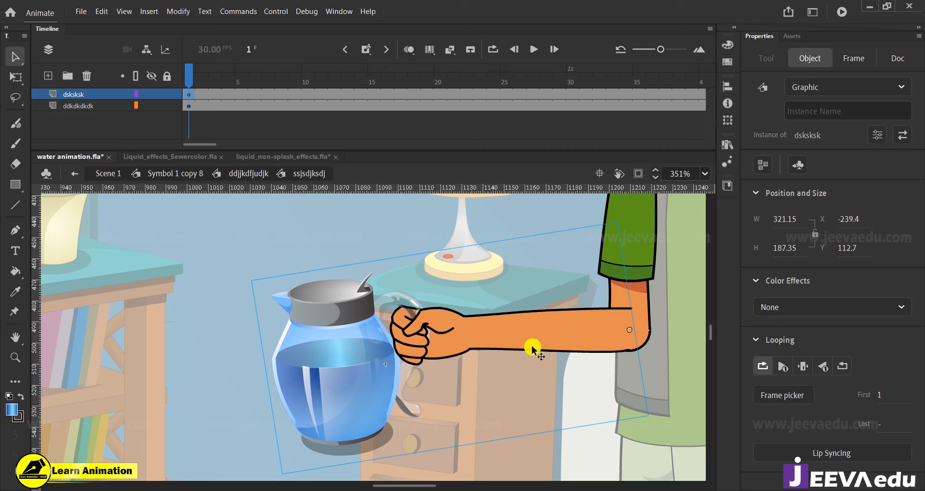
{"action": "double_click", "coordinate": [353, 352]}
- Open the nested jug symbol beside the hand, down to the water_jug ani l4 symbol, with Free Transform active
{"action": "key", "text": "q"}
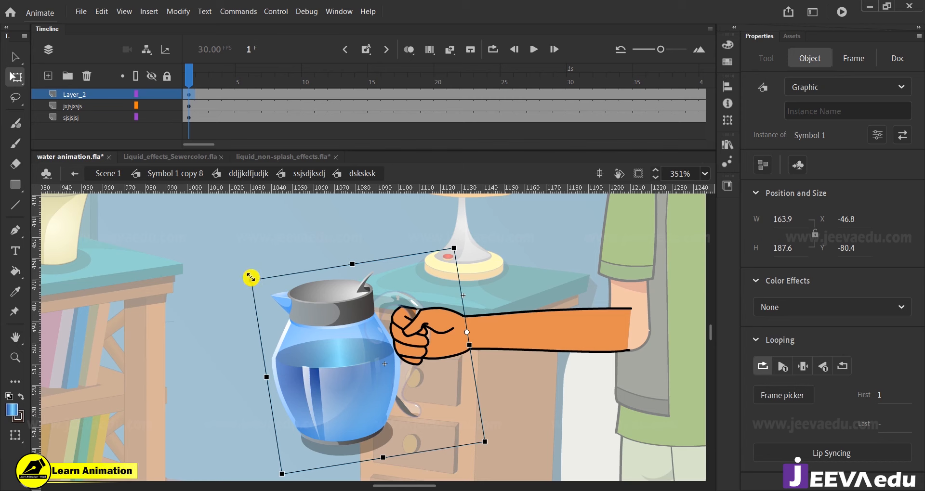
{"action": "mouse_move", "coordinate": [245, 277]}
{"action": "left_mouse_down"}
{"action": "mouse_move", "coordinate": [258, 257]}
{"action": "mouse_move", "coordinate": [240, 313]}
{"action": "mouse_move", "coordinate": [250, 274]}
{"action": "left_mouse_up"}
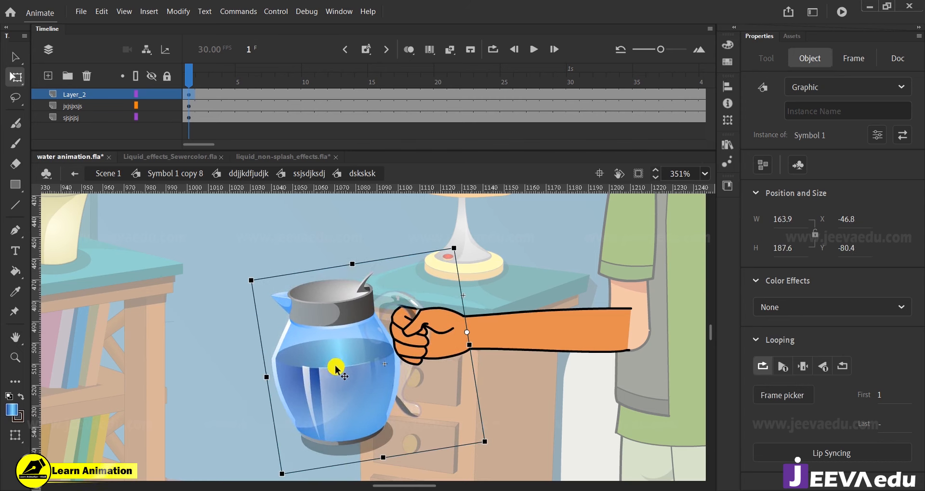
{"action": "left_click", "coordinate": [324, 256]}
{"action": "double_click", "coordinate": [340, 344]}
{"action": "left_click", "coordinate": [340, 320]}
{"action": "double_click", "coordinate": [340, 325]}
- Go to frame 2 of the jug animation and unlock the mask layer Layer_4
{"action": "left_click", "coordinate": [202, 83]}
{"action": "left_click_drag", "start_coordinate": [194, 81], "coordinate": [202, 108]}
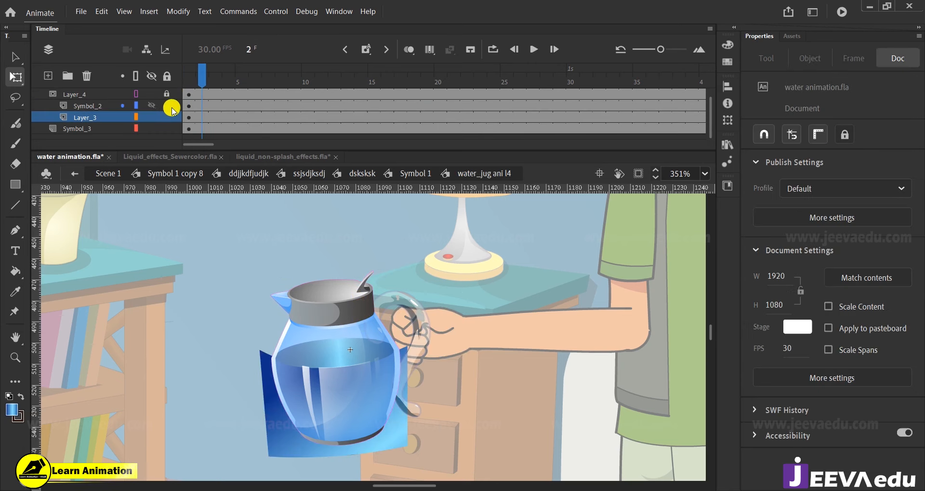
{"action": "left_click", "coordinate": [166, 94]}
{"action": "left_click", "coordinate": [232, 354]}
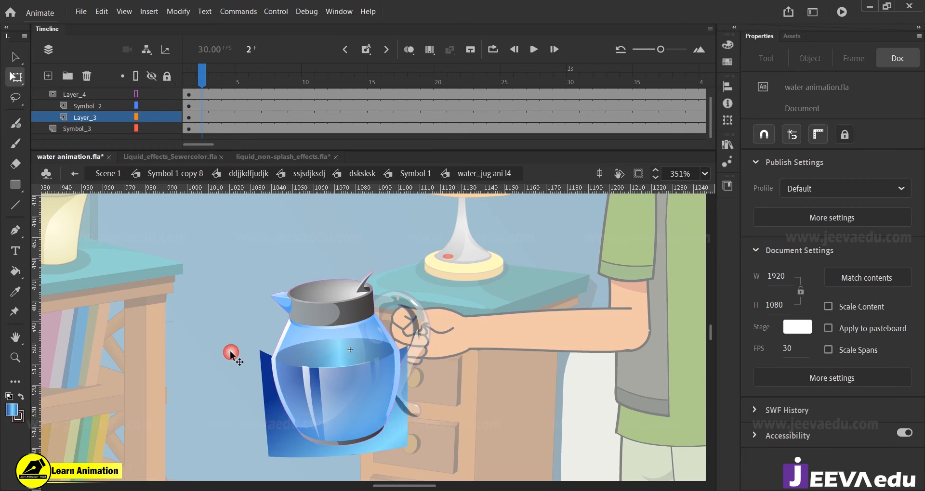
{"action": "left_click", "coordinate": [302, 357]}
{"action": "left_click", "coordinate": [341, 308]}
- Unlock the Symbol_1 layer, try moving the glass jug aside from its water, and undo the move
{"action": "scroll", "coordinate": [166, 102], "scroll_direction": "up", "scroll_amount": 1}
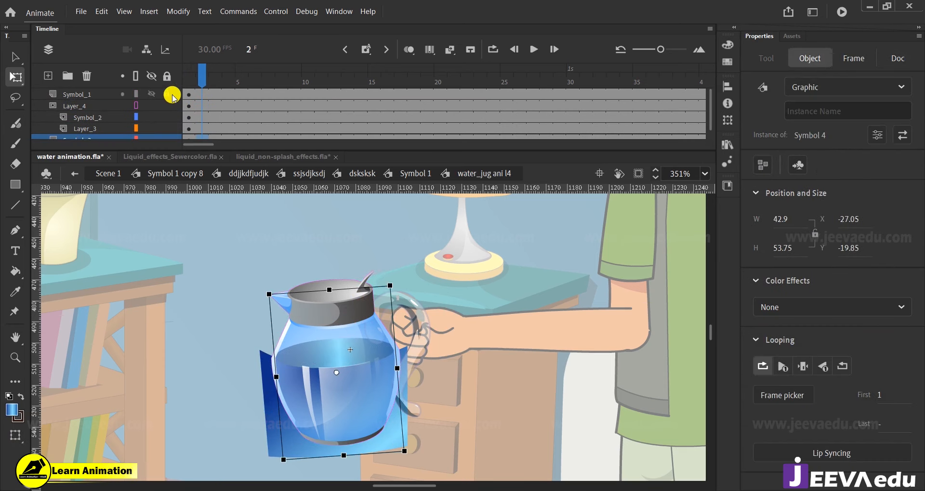
{"action": "left_click", "coordinate": [167, 94]}
{"action": "left_click", "coordinate": [208, 246]}
{"action": "left_click", "coordinate": [325, 316]}
{"action": "left_click_drag", "start_coordinate": [325, 315], "coordinate": [618, 271]}
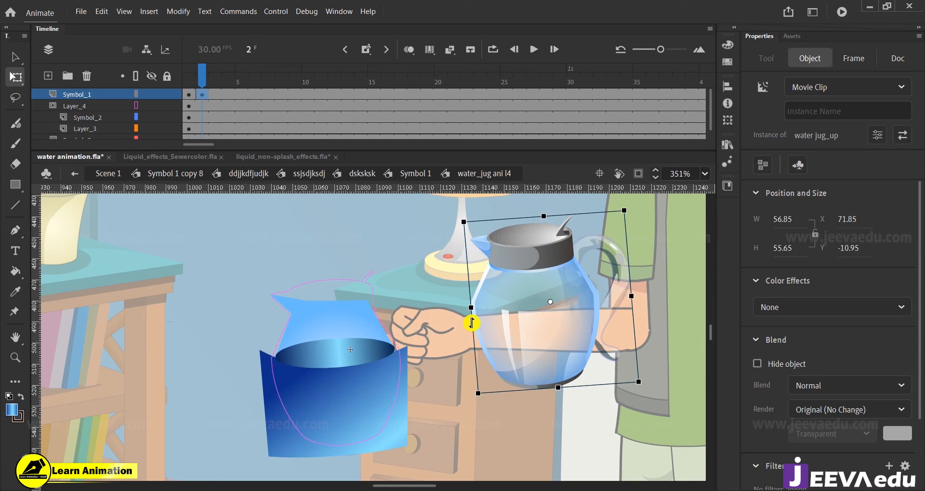
{"action": "key", "text": "ctrl+z"}
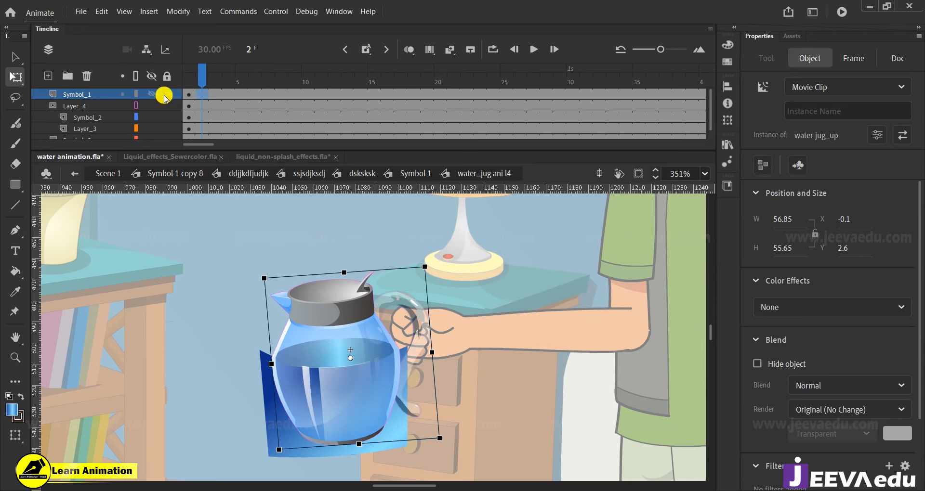
- Lock and hide the Symbol_1 layer that holds the glass jug
{"action": "left_click", "coordinate": [166, 94]}
{"action": "left_click", "coordinate": [151, 94]}
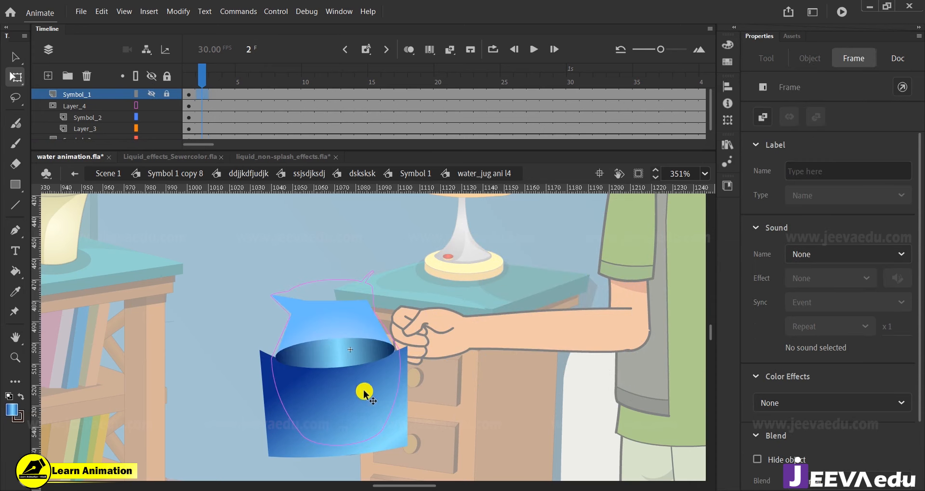
- Try moving the elliptical water surface shape out of the jug, and undo the move
{"action": "left_click", "coordinate": [327, 376]}
{"action": "left_click_drag", "start_coordinate": [366, 356], "coordinate": [520, 294]}
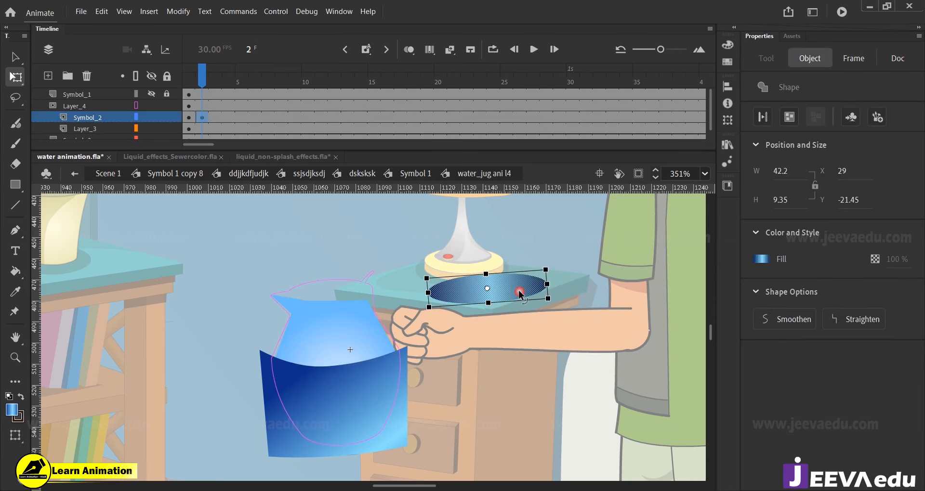
{"action": "key", "text": "ctrl+z"}
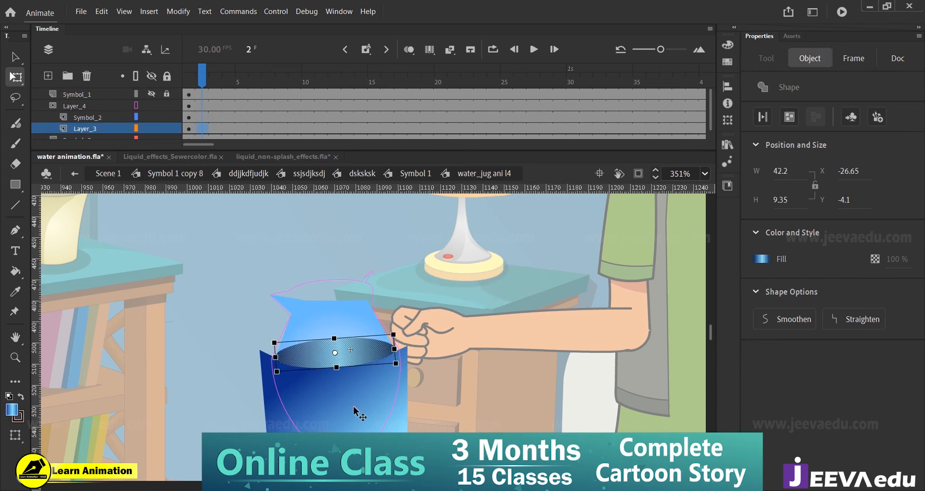
- Move the dark blue water body shape on Layer_3 out of the jug, below the forearm
{"action": "left_click", "coordinate": [357, 413]}
{"action": "left_click_drag", "start_coordinate": [356, 413], "coordinate": [527, 407]}
{"action": "left_click", "coordinate": [558, 399]}
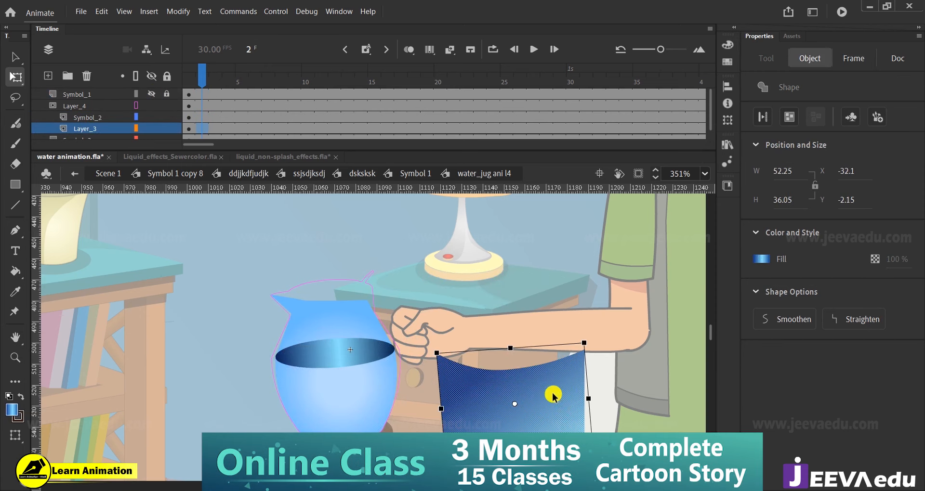
- Undo the move of the dark blue water body, return to frame 1, and select the shape to inspect it against the mask outline
{"action": "key", "text": "ctrl+z"}
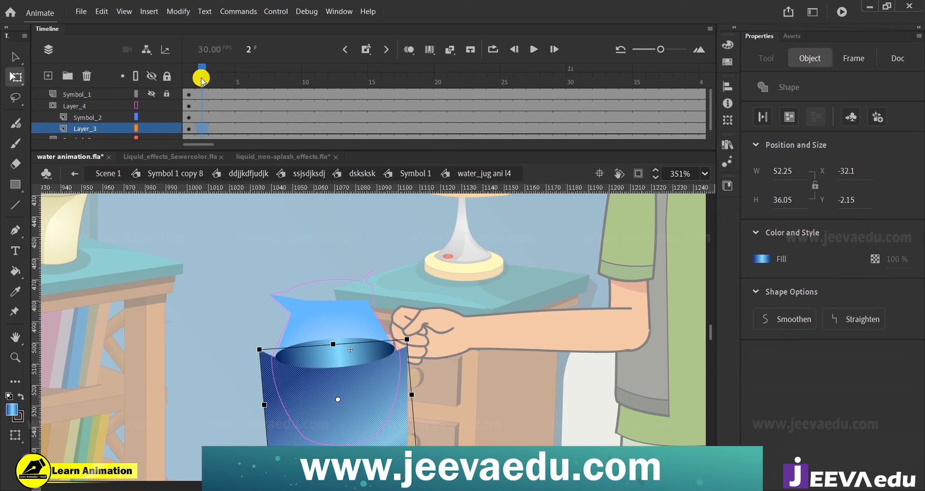
{"action": "left_click", "coordinate": [185, 89]}
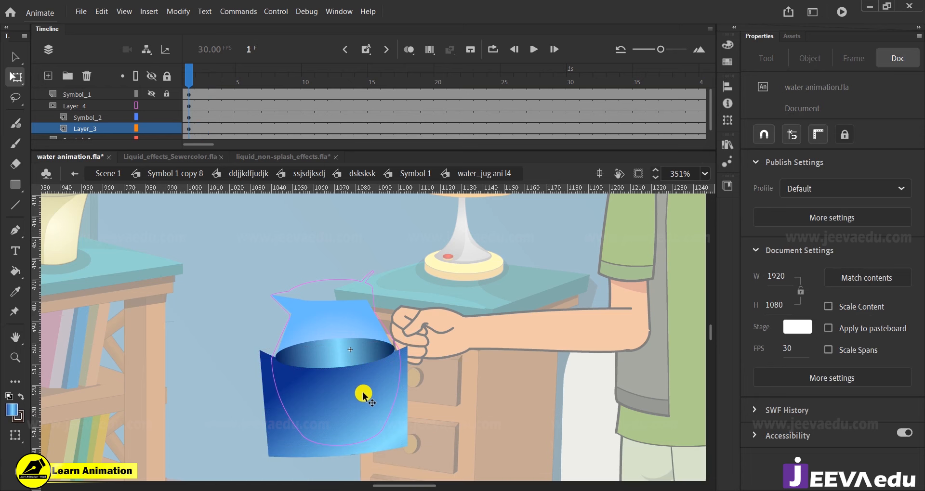
{"action": "key", "text": "z"}
{"action": "left_click", "coordinate": [348, 370]}
{"action": "left_click_drag", "start_coordinate": [385, 388], "coordinate": [391, 359]}
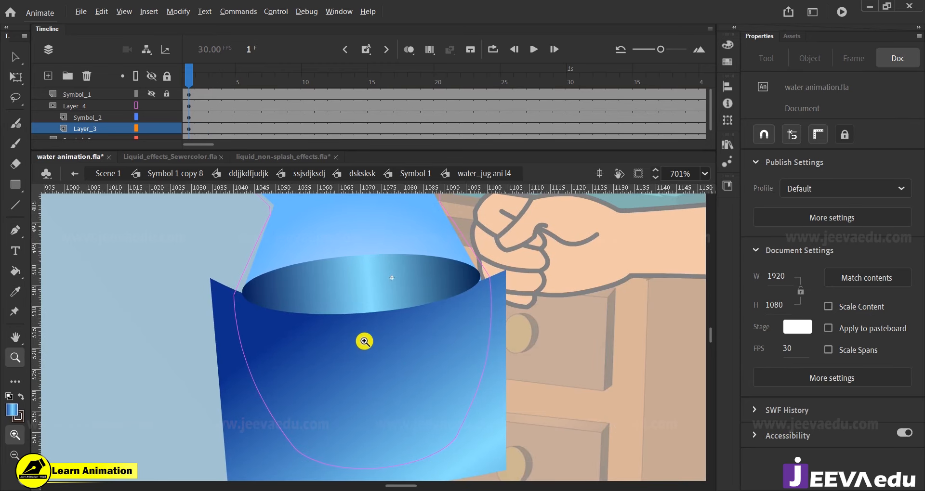
{"action": "left_click", "coordinate": [365, 342], "text": "alt"}
{"action": "key", "text": "v"}
{"action": "left_click", "coordinate": [380, 369]}
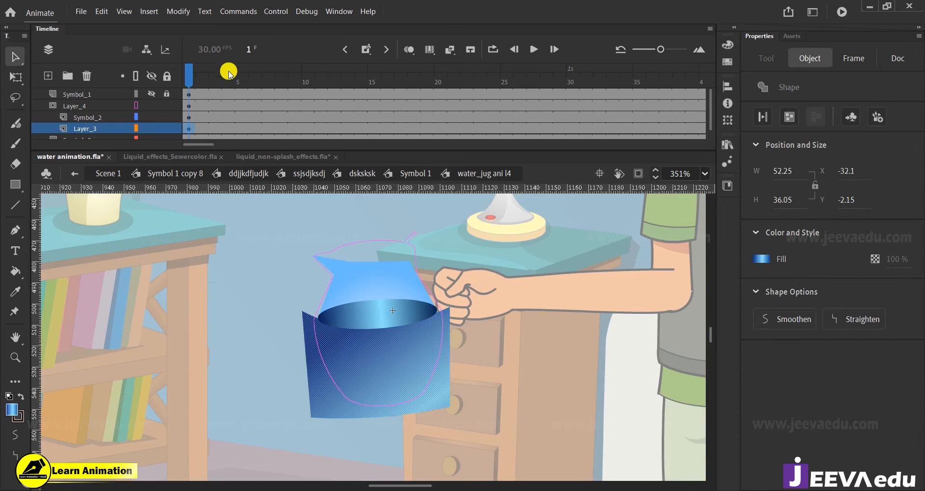
- Display the Layer_4 mask as a solid fill and try moving the green jug-shaped mask away from the water
{"action": "left_click", "coordinate": [137, 106]}
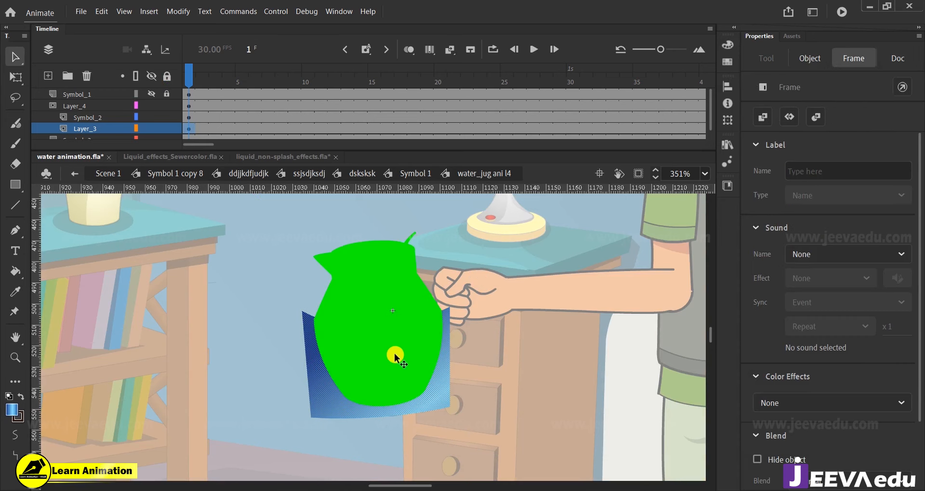
{"action": "left_click", "coordinate": [403, 340]}
{"action": "left_click_drag", "start_coordinate": [403, 340], "coordinate": [220, 340]}
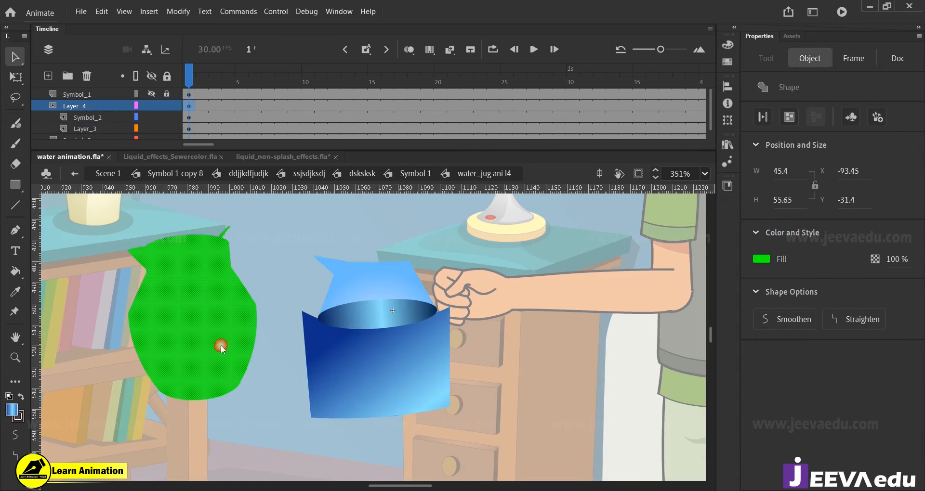
- Lock the Layer_4 mask with its masked layers and show the Symbol_1 glass jug layer
{"action": "left_click", "coordinate": [152, 105]}
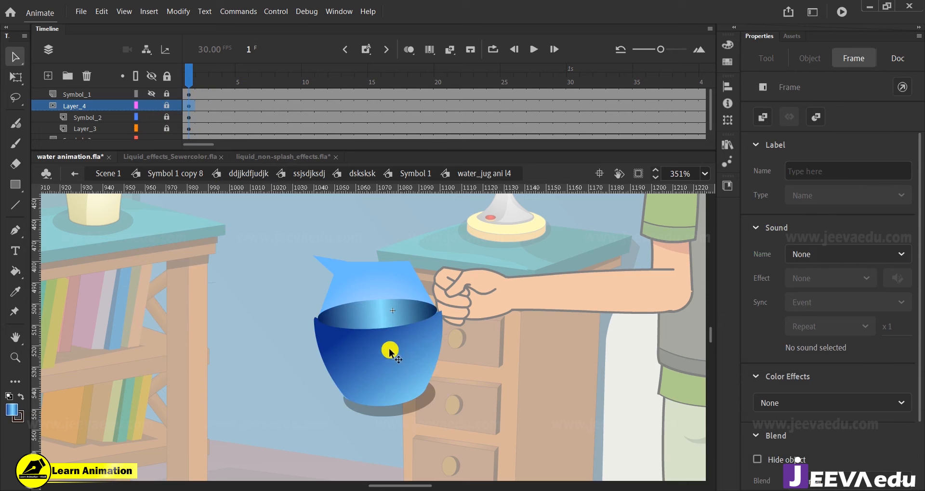
{"action": "left_click", "coordinate": [153, 94]}
{"action": "key", "text": "z"}
{"action": "left_click", "coordinate": [367, 323]}
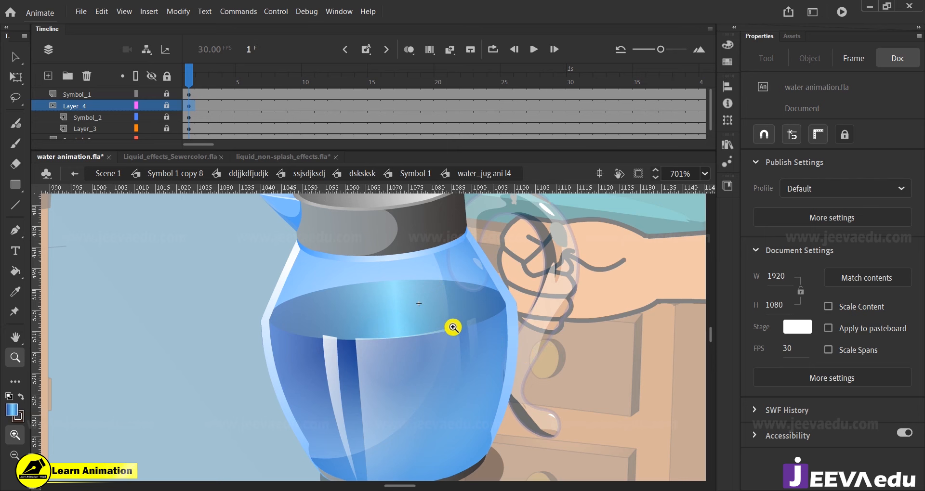
{"action": "left_click", "coordinate": [415, 348], "text": "alt"}
{"action": "left_click", "coordinate": [399, 354], "text": "alt"}
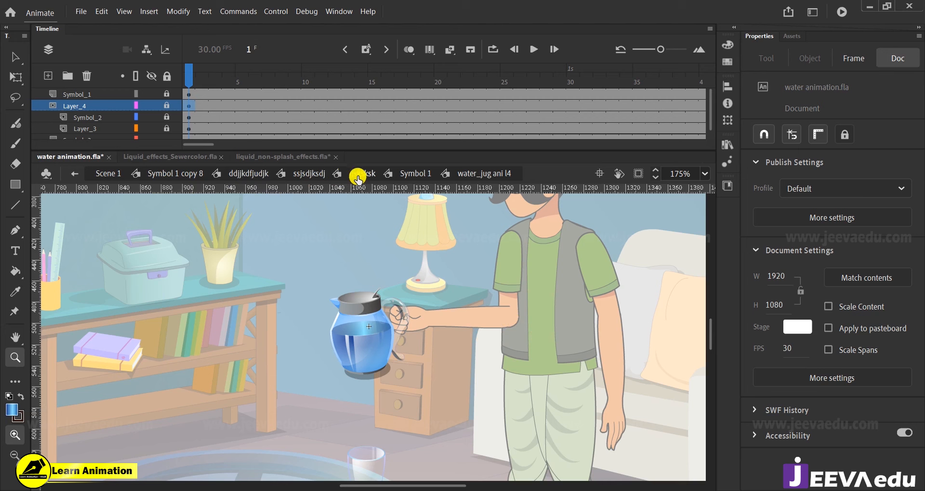
- Leave the nested jug and arm symbols and return to the timeline of the ddjjkdfjudjk character symbol
{"action": "left_click", "coordinate": [412, 178]}
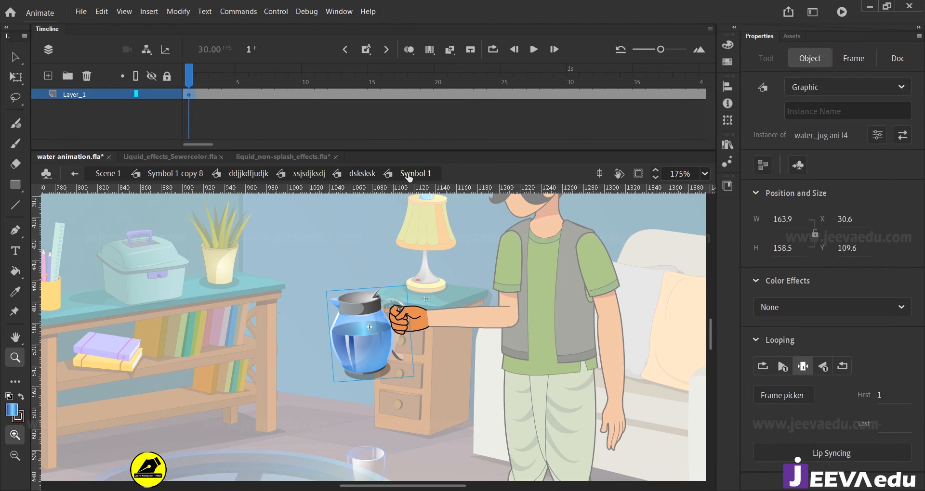
{"action": "left_click", "coordinate": [354, 174]}
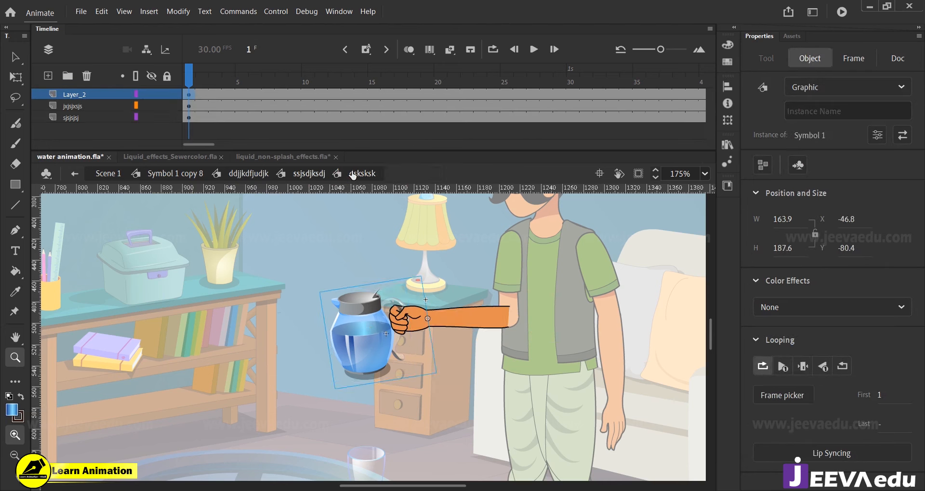
{"action": "left_click", "coordinate": [293, 176]}
{"action": "left_click", "coordinate": [243, 174]}
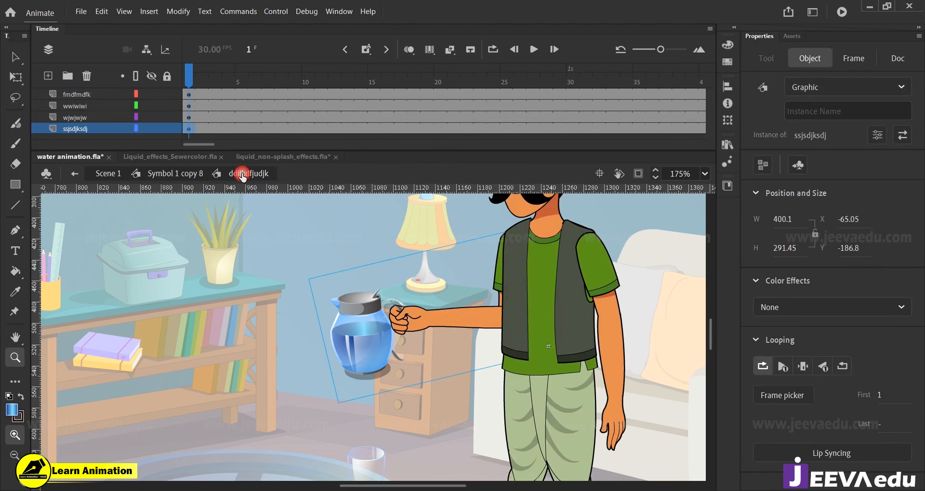
{"action": "left_click", "coordinate": [396, 318], "text": "alt"}
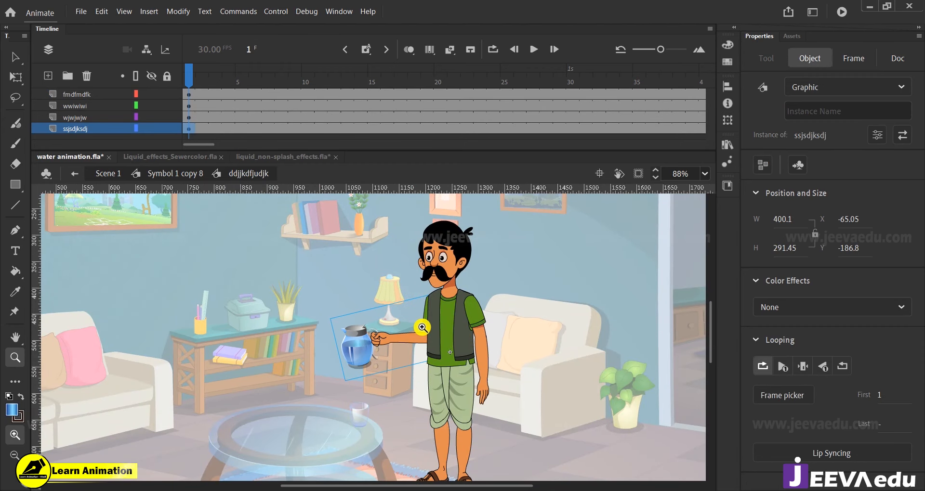
{"action": "key", "text": "v"}
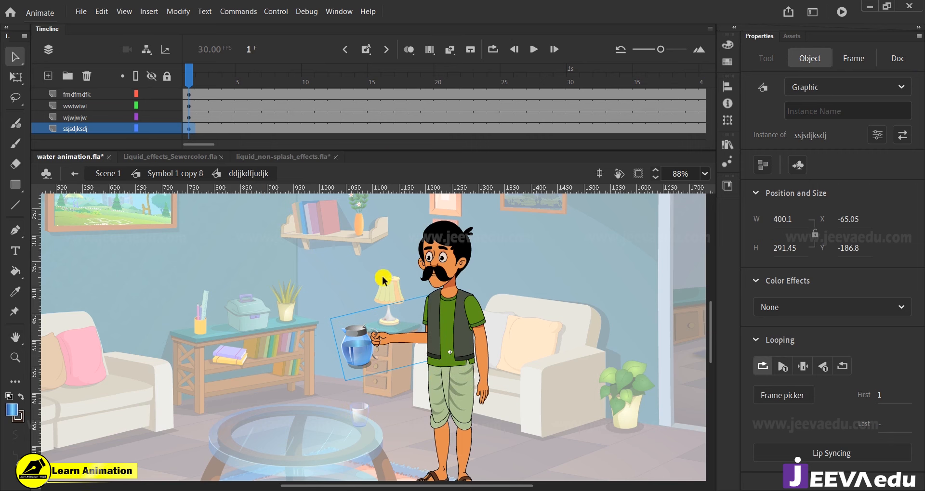
{"action": "left_click", "coordinate": [157, 173]}
{"action": "double_click", "coordinate": [454, 344]}
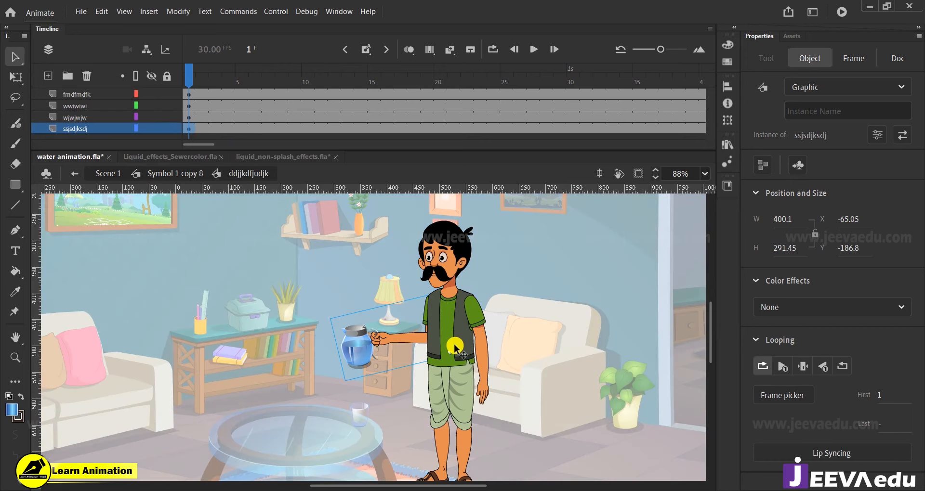
- Insert keyframes at frame 3 on all of the character's body-part layers
{"action": "left_click", "coordinate": [190, 82]}
{"action": "left_click_drag", "start_coordinate": [189, 82], "coordinate": [202, 82]}
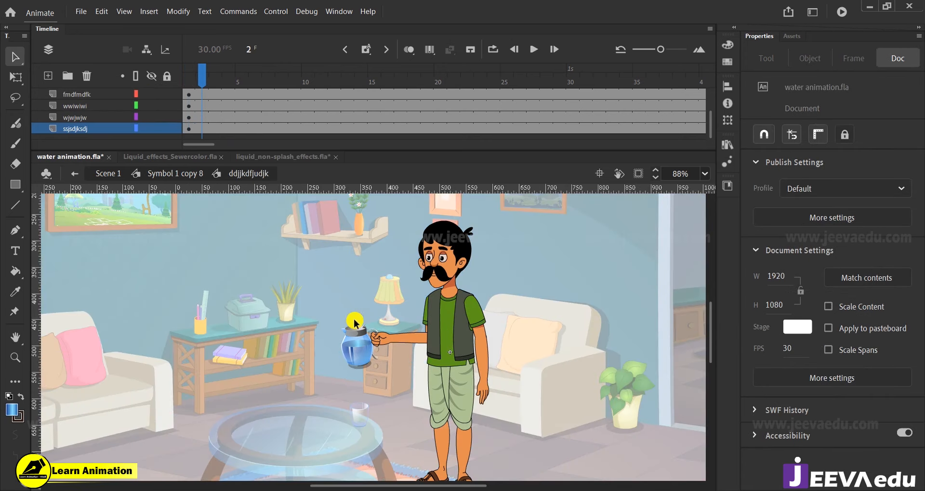
{"action": "scroll", "coordinate": [209, 99], "scroll_direction": "up", "scroll_amount": 2}
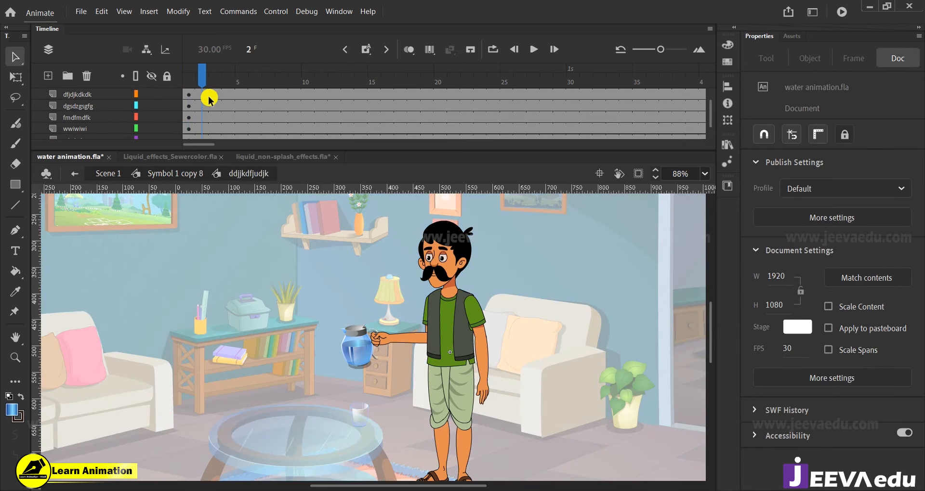
{"action": "scroll", "coordinate": [212, 100], "scroll_direction": "up", "scroll_amount": 2}
{"action": "left_click_drag", "start_coordinate": [215, 95], "coordinate": [215, 149]}
{"action": "key", "text": "F6"}
- Insert keyframes at frame 6 on all of the character's body-part layers
{"action": "scroll", "coordinate": [256, 106], "scroll_direction": "up", "scroll_amount": 4}
{"action": "left_click_drag", "start_coordinate": [256, 95], "coordinate": [258, 149]}
{"action": "key", "text": "F6"}
- Insert keyframes at frame 15 on all of the character's body-part layers
{"action": "scroll", "coordinate": [255, 102], "scroll_direction": "up", "scroll_amount": 4}
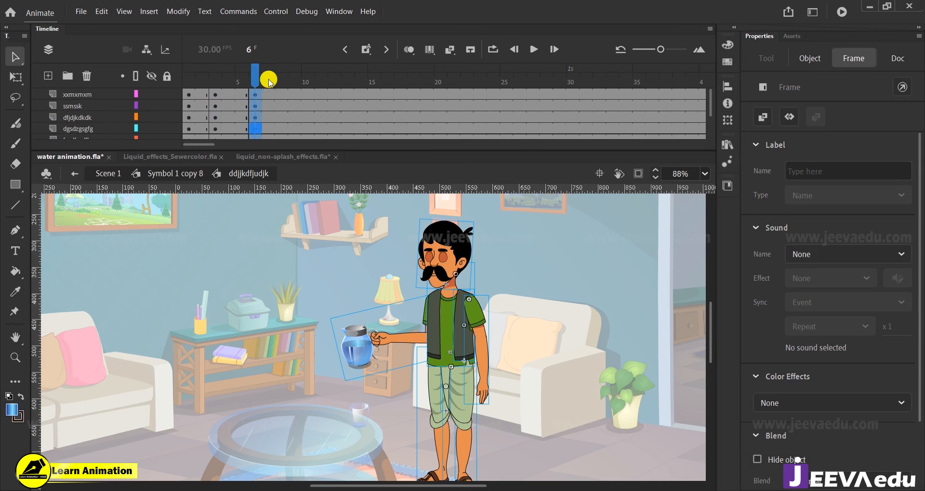
{"action": "left_click_drag", "start_coordinate": [265, 79], "coordinate": [373, 150]}
{"action": "left_click", "coordinate": [368, 100]}
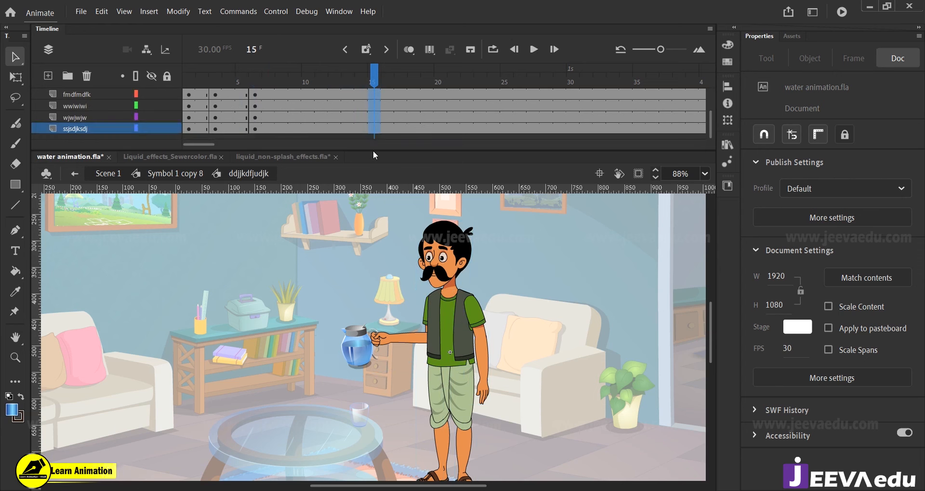
{"action": "left_click", "coordinate": [664, 50]}
{"action": "key", "text": "F6"}
- Create classic tweens between frames 3 and 15 on all of the character's layers
{"action": "left_click", "coordinate": [450, 50]}
{"action": "left_click", "coordinate": [286, 79]}
{"action": "left_click_drag", "start_coordinate": [242, 129], "coordinate": [311, 164]}
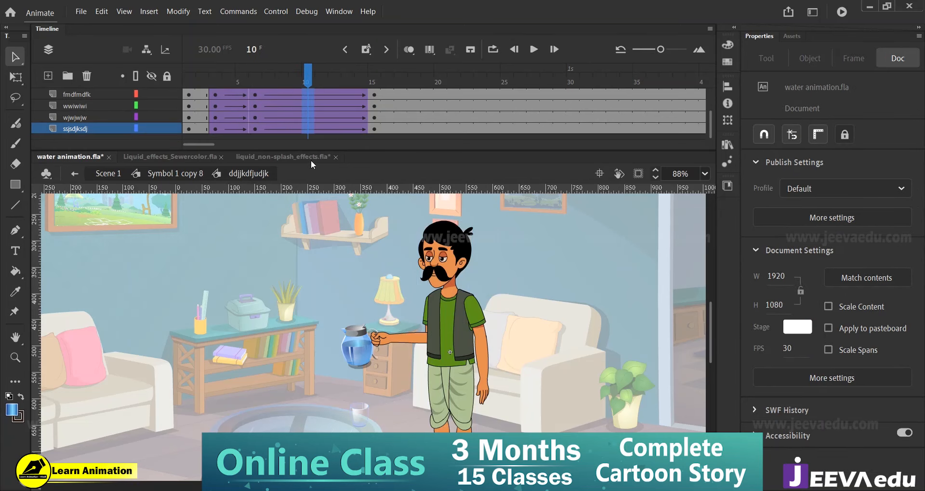
- Adjust the classic ease value of the tweens between frames 6 and 15 on the character's layers
{"action": "left_click", "coordinate": [372, 114]}
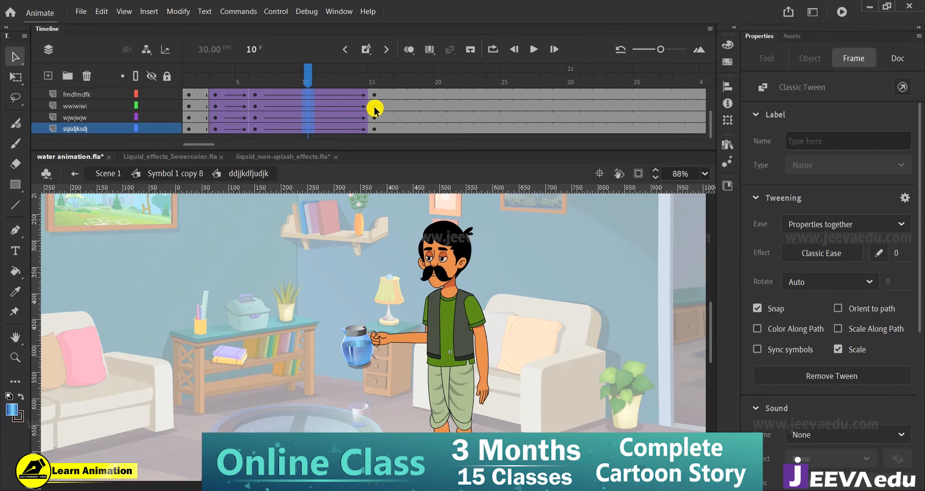
{"action": "left_click_drag", "start_coordinate": [421, 330], "coordinate": [420, 324]}
{"action": "scroll", "coordinate": [306, 97], "scroll_direction": "up", "scroll_amount": 2}
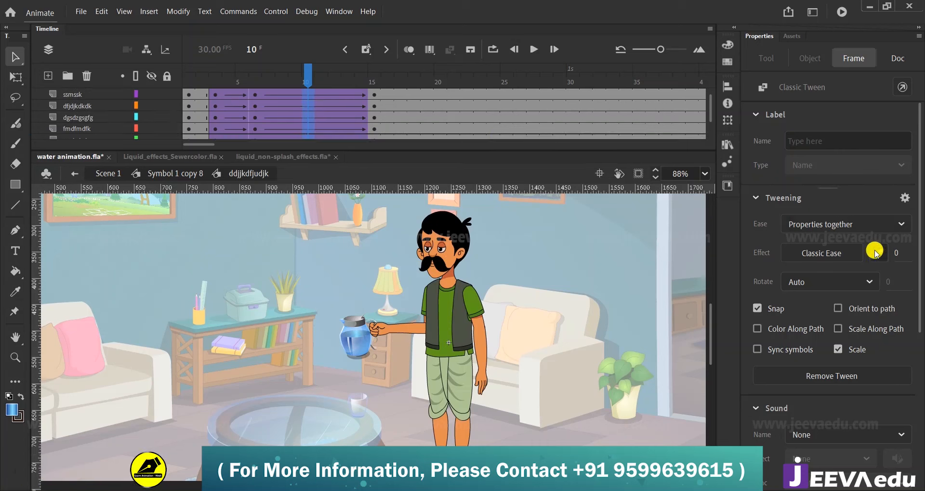
{"action": "left_click_drag", "start_coordinate": [898, 253], "coordinate": [891, 181]}
{"action": "left_click_drag", "start_coordinate": [883, 142], "coordinate": [879, 139]}
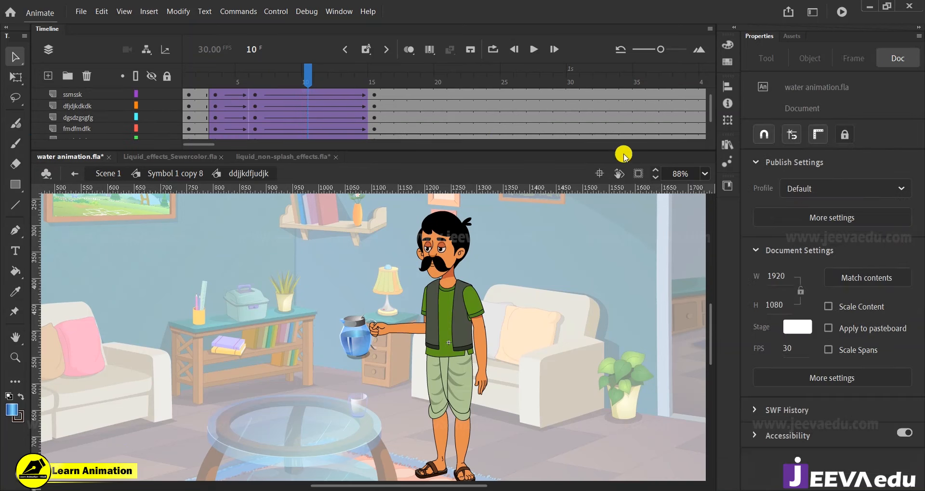
{"action": "left_click_drag", "start_coordinate": [308, 78], "coordinate": [373, 111]}
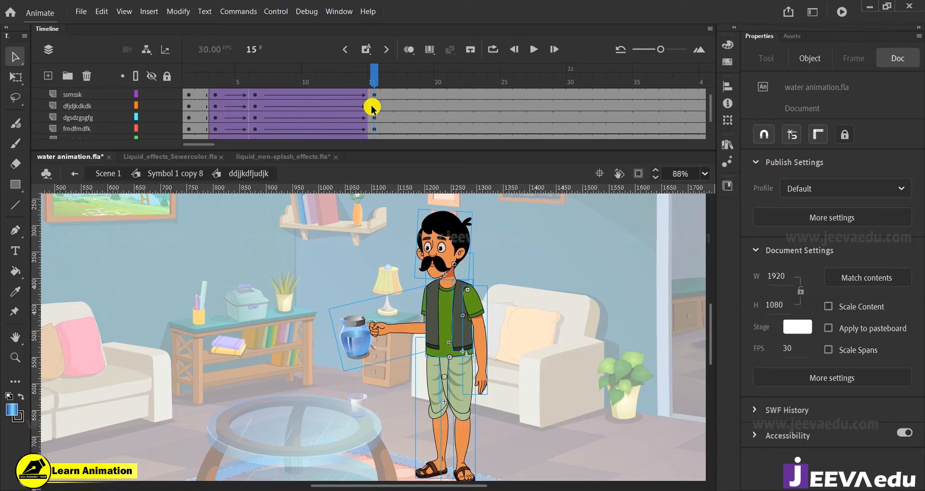
{"action": "mouse_move", "coordinate": [376, 102]}
{"action": "left_mouse_down"}
{"action": "mouse_move", "coordinate": [256, 82]}
{"action": "mouse_move", "coordinate": [355, 83]}
{"action": "mouse_move", "coordinate": [375, 101]}
{"action": "left_mouse_up"}
{"action": "left_click", "coordinate": [374, 344]}
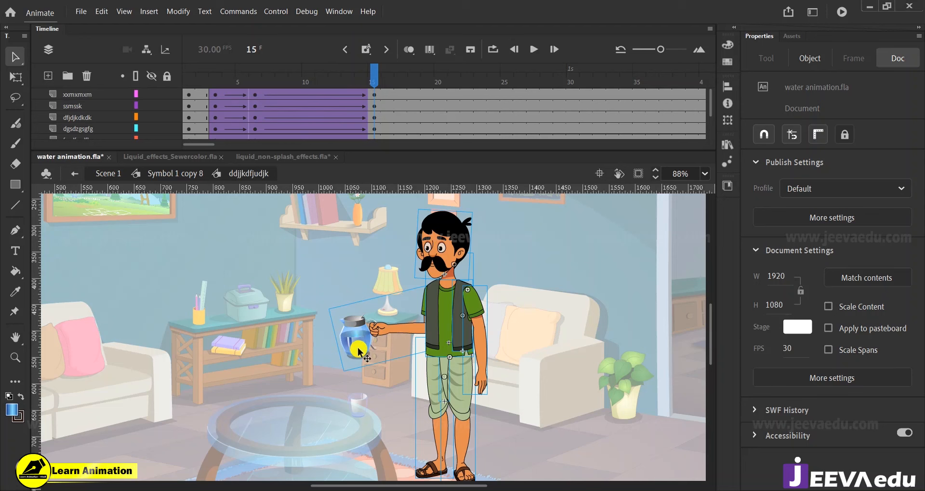
{"action": "mouse_move", "coordinate": [366, 115]}
{"action": "left_mouse_down"}
{"action": "mouse_move", "coordinate": [300, 112]}
{"action": "mouse_move", "coordinate": [375, 116]}
{"action": "left_mouse_up"}
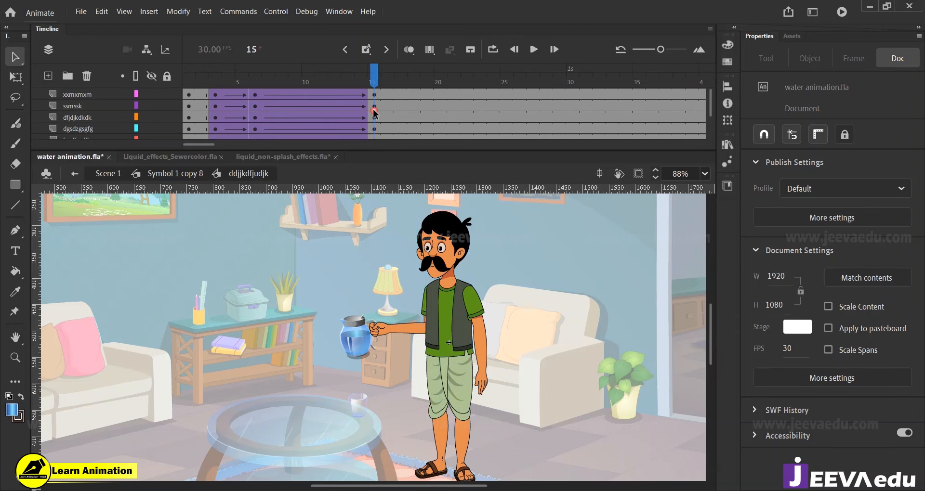
- Go to frame 6 and select the character's upper-body parts, including the arm with the jug, for free transform
{"action": "left_click", "coordinate": [259, 58]}
{"action": "left_click", "coordinate": [256, 84]}
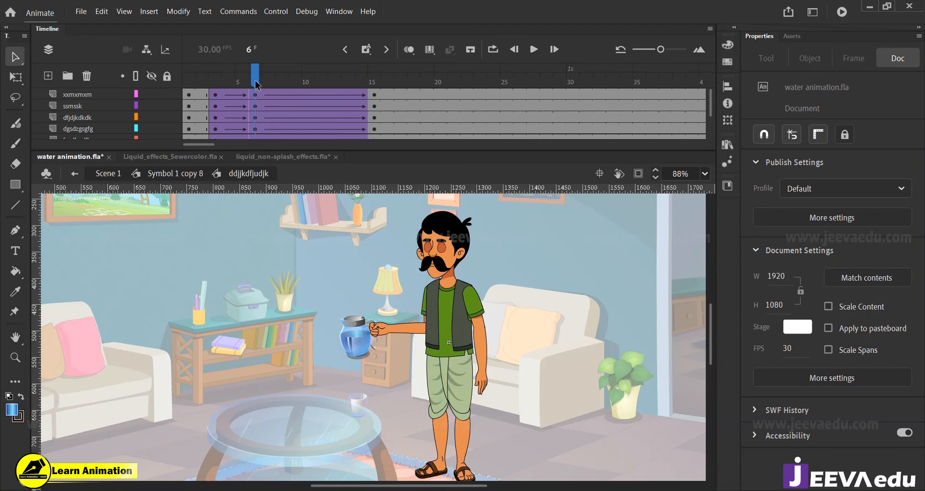
{"action": "left_click", "coordinate": [448, 352]}
{"action": "key", "text": "q"}
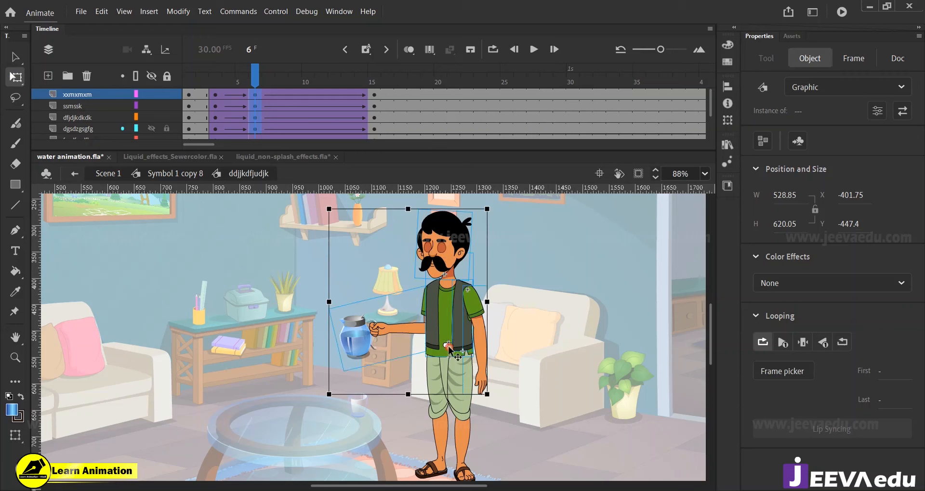
- Try rotating the selected upper body slightly and undo the rotation
{"action": "left_click_drag", "start_coordinate": [498, 208], "coordinate": [494, 211]}
{"action": "key", "text": "ctrl+z"}
{"action": "key", "text": "ctrl+z"}
{"action": "key", "text": "ctrl+z"}
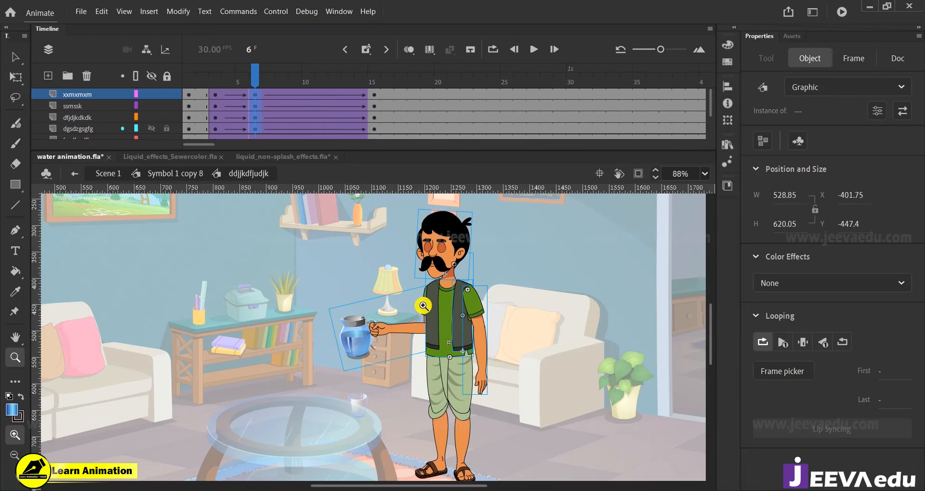
- Move the selected upper body's transformation point to the waist and try rotating the selection
{"action": "key", "text": "z"}
{"action": "left_click", "coordinate": [427, 308]}
{"action": "left_click_drag", "start_coordinate": [443, 333], "coordinate": [426, 331]}
{"action": "key", "text": "q"}
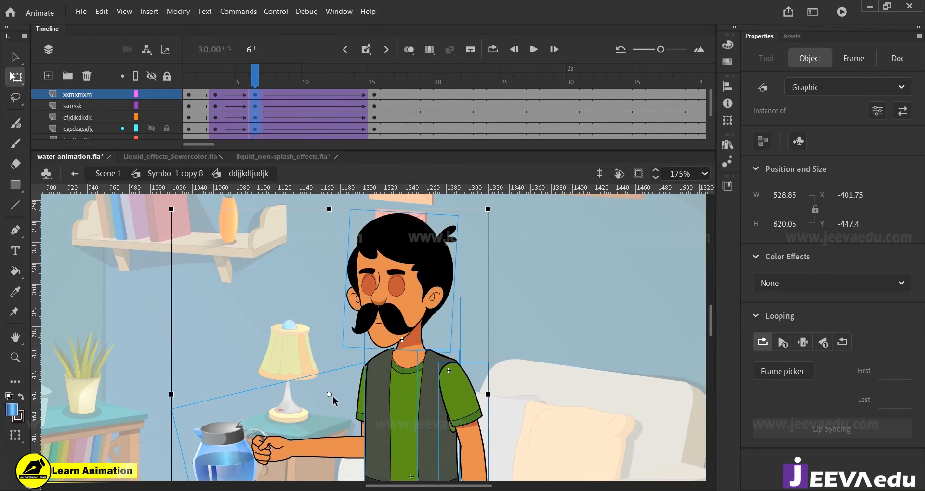
{"action": "mouse_move", "coordinate": [492, 204]}
{"action": "left_mouse_down"}
{"action": "mouse_move", "coordinate": [499, 210]}
{"action": "mouse_move", "coordinate": [489, 207]}
{"action": "left_mouse_up"}
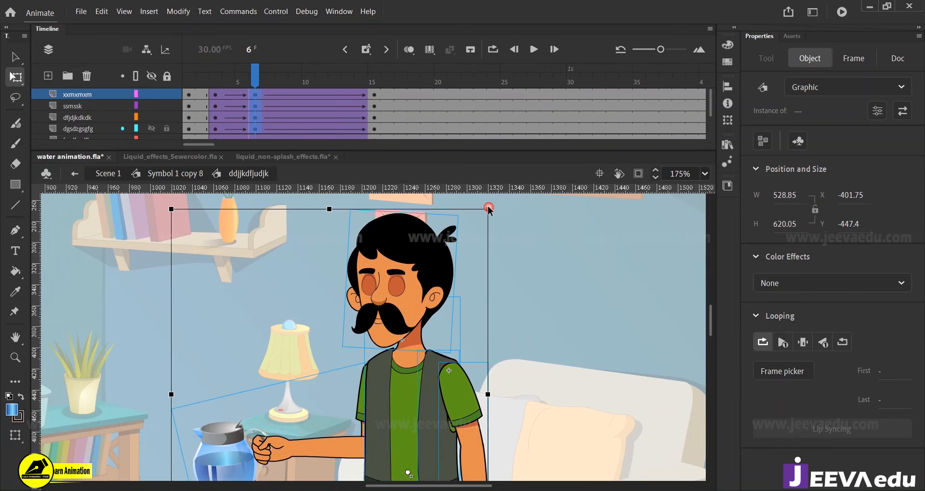
- Turn off snapping to objects and rotate the upper body slightly clockwise about the waist at frame 6
{"action": "left_click", "coordinate": [898, 58]}
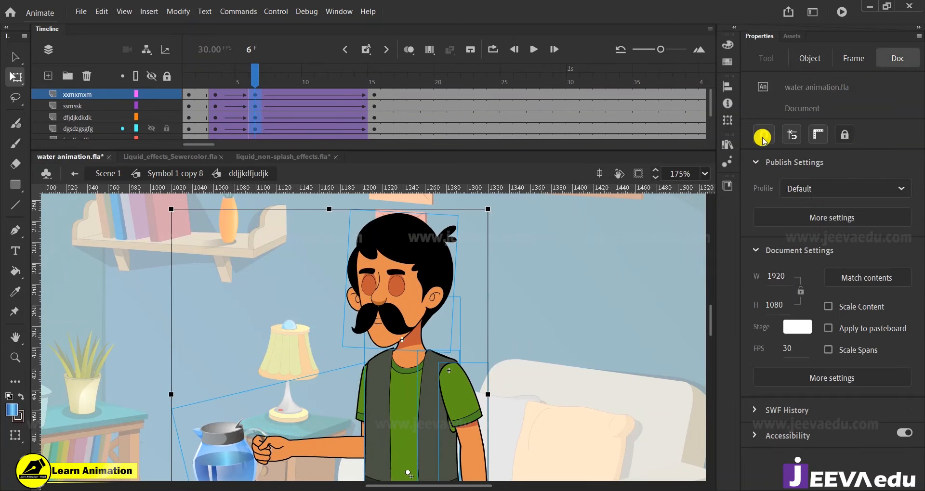
{"action": "left_click", "coordinate": [763, 136]}
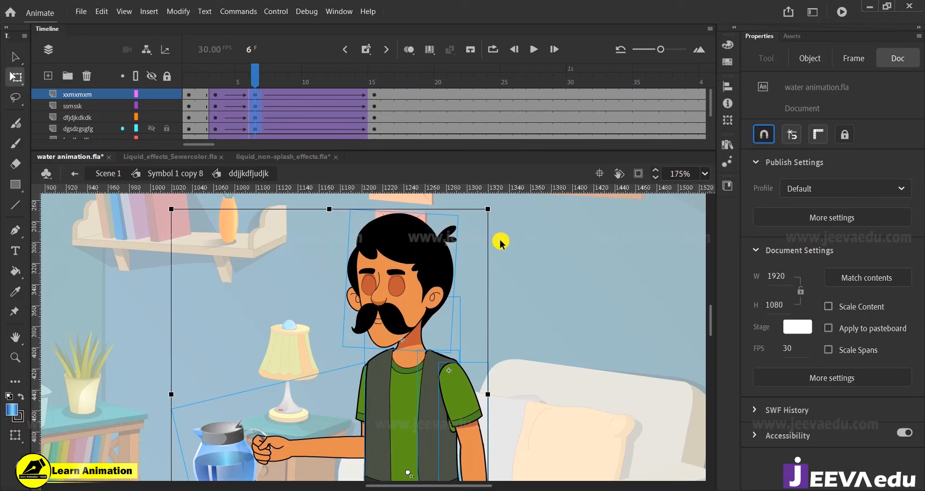
{"action": "left_click_drag", "start_coordinate": [490, 203], "coordinate": [493, 208]}
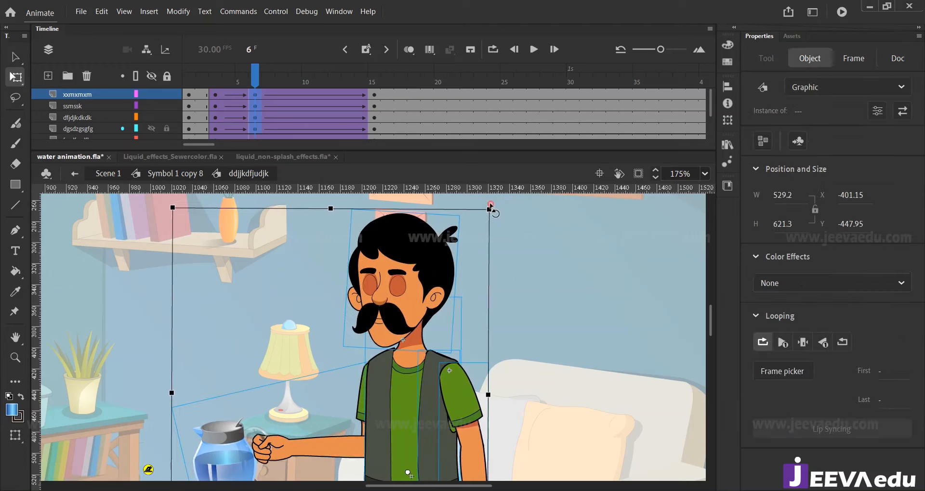
{"action": "key", "text": "z"}
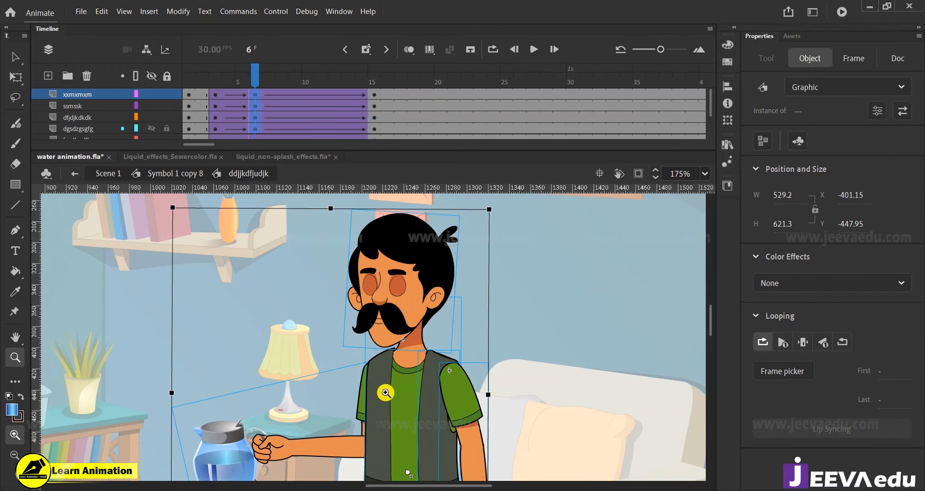
- Rotate the selected upper body slightly further clockwise about a transformation point at the waist, then deselect it
{"action": "left_click", "coordinate": [386, 398], "text": "alt"}
{"action": "scroll", "coordinate": [409, 371], "scroll_direction": "down", "scroll_amount": 1}
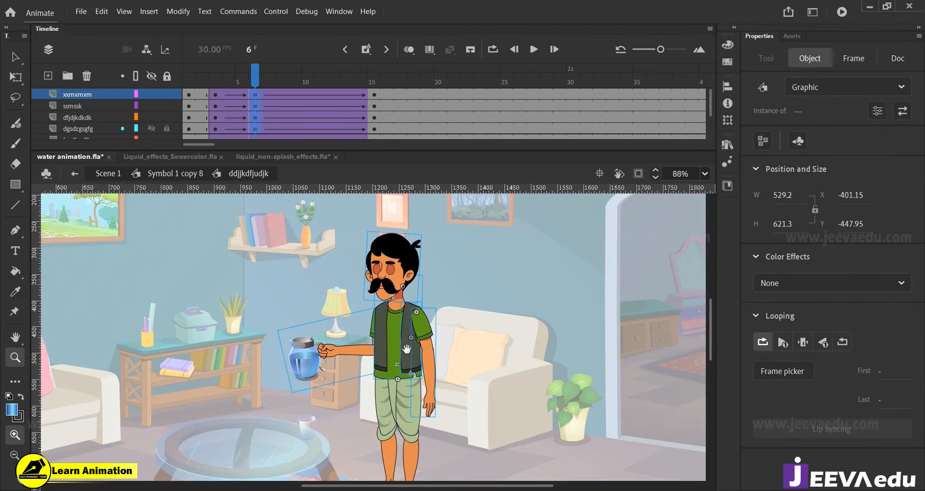
{"action": "key", "text": "q"}
{"action": "left_click_drag", "start_coordinate": [354, 325], "coordinate": [391, 371]}
{"action": "left_click_drag", "start_coordinate": [434, 225], "coordinate": [438, 222]}
{"action": "left_click", "coordinate": [465, 249]}
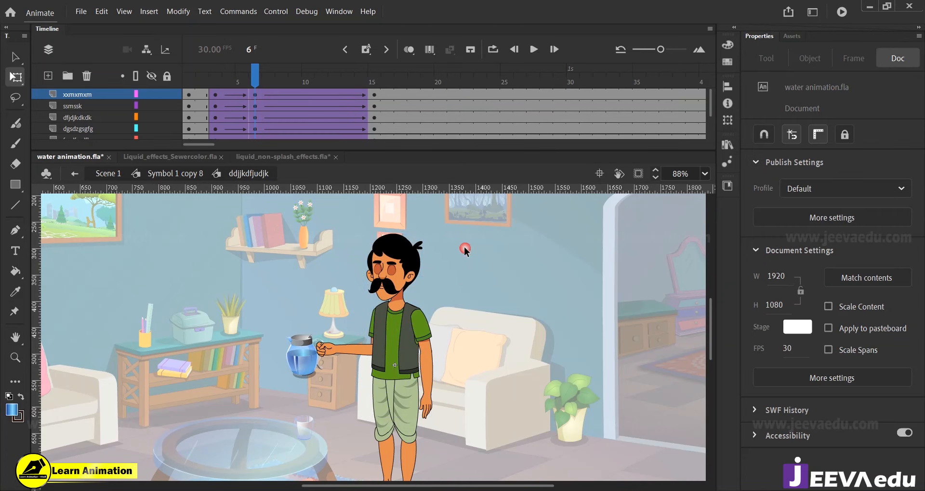
- Raise the arm holding the jug slightly by rotating it at frame 6, and check the pose in the timeline
{"action": "left_click", "coordinate": [324, 351]}
{"action": "left_click_drag", "start_coordinate": [288, 399], "coordinate": [286, 397]}
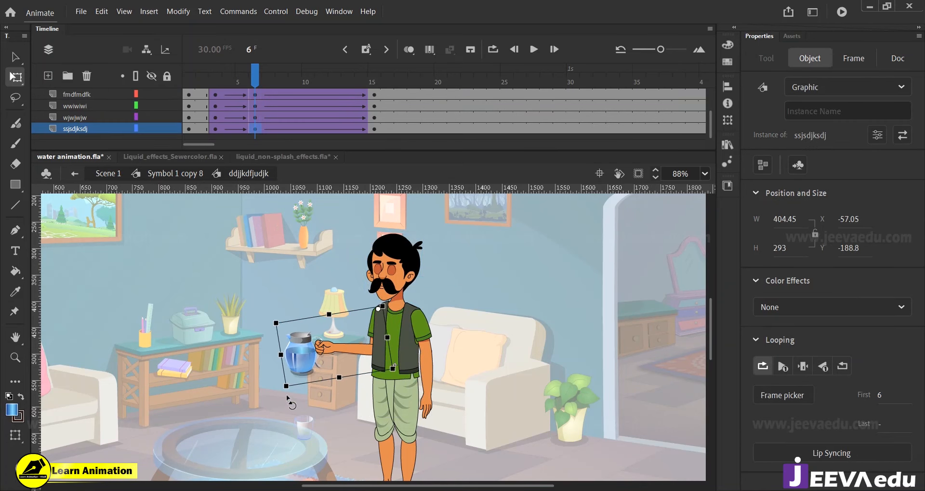
{"action": "left_click", "coordinate": [256, 82]}
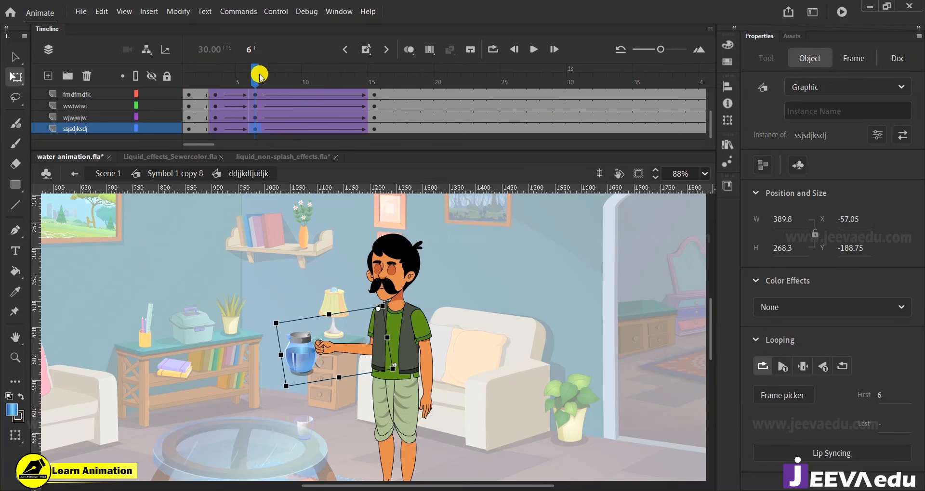
{"action": "left_click", "coordinate": [257, 73]}
{"action": "left_click", "coordinate": [310, 291]}
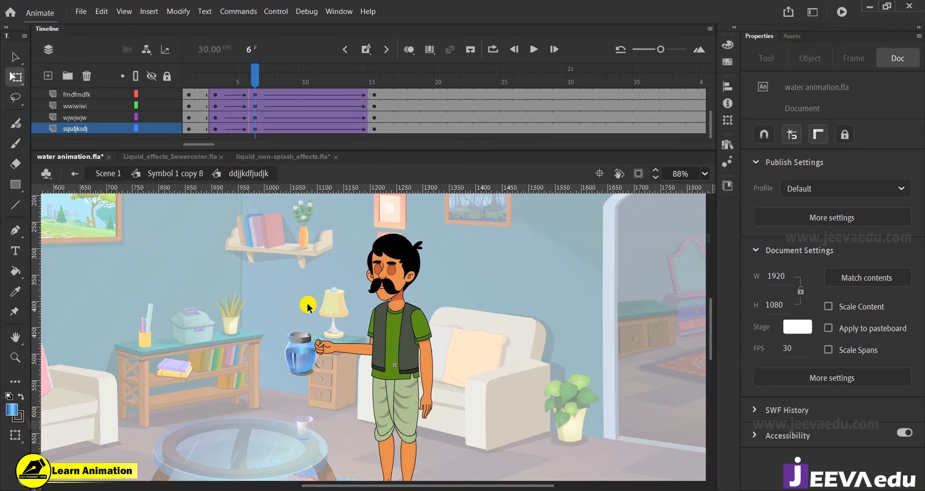
- Lower the arm holding the jug slightly by rotating it at frame 6, and preview the surrounding frames
{"action": "left_click", "coordinate": [305, 345]}
{"action": "left_click_drag", "start_coordinate": [288, 396], "coordinate": [294, 403]}
{"action": "left_click", "coordinate": [232, 86]}
{"action": "left_click_drag", "start_coordinate": [232, 86], "coordinate": [255, 94]}
{"action": "left_click", "coordinate": [302, 359]}
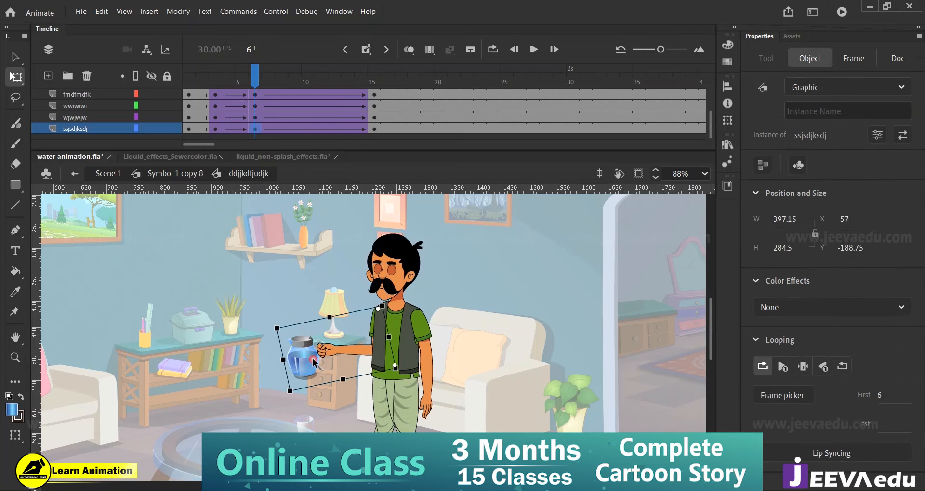
{"action": "left_click_drag", "start_coordinate": [255, 70], "coordinate": [255, 103]}
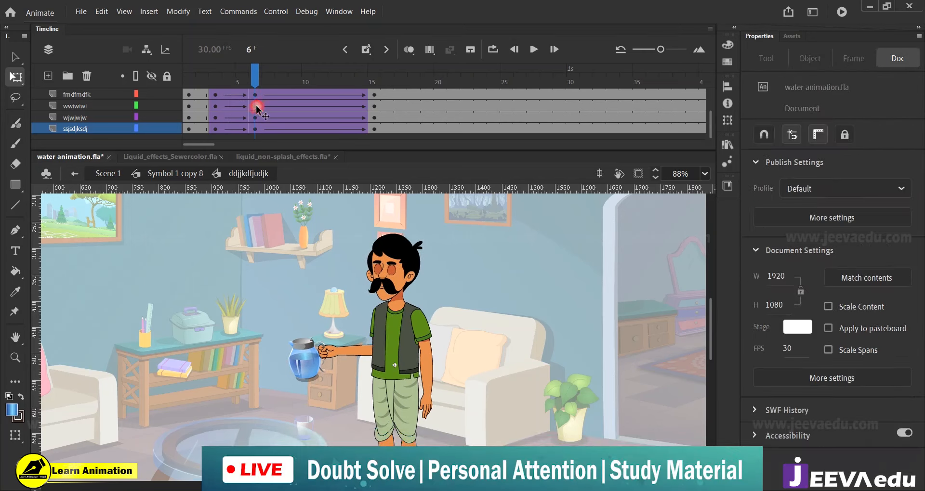
- Rotate the character's free hanging arm slightly inward towards the body at frame 6 and preview the motion
{"action": "left_click", "coordinate": [427, 413]}
{"action": "left_click_drag", "start_coordinate": [439, 426], "coordinate": [423, 423]}
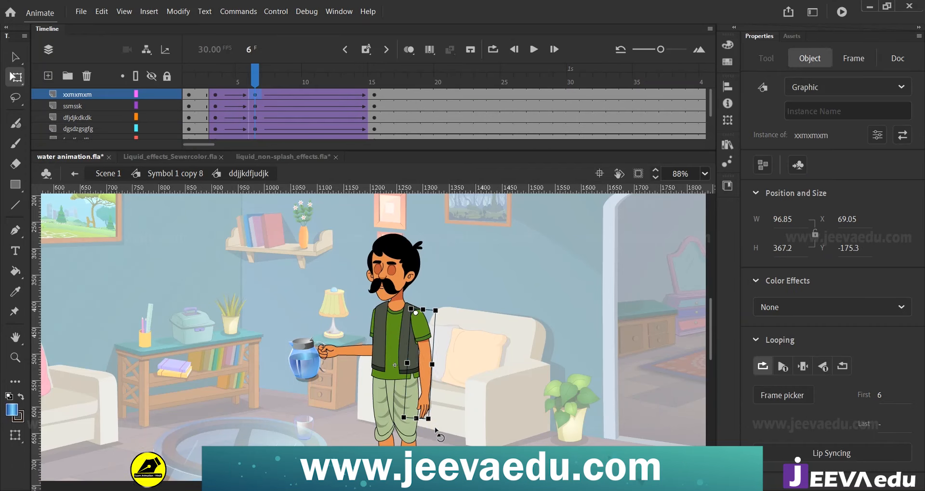
{"action": "key", "text": "z"}
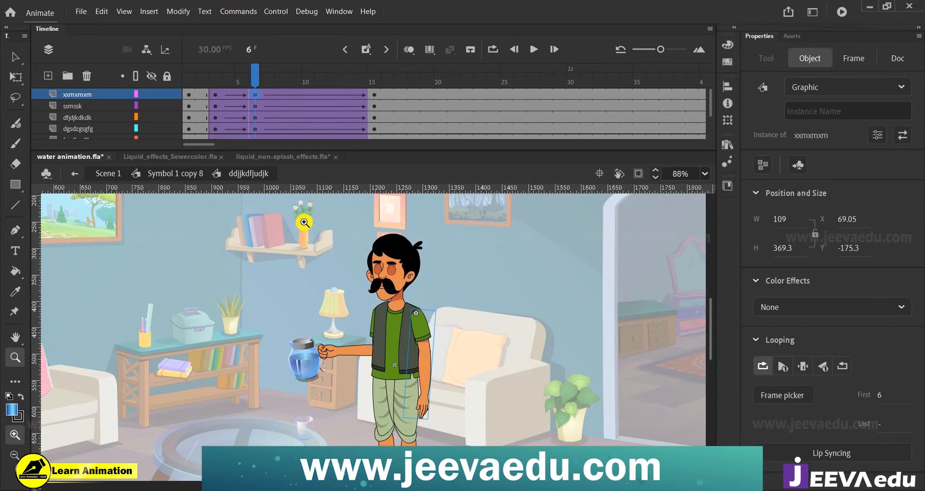
{"action": "left_click_drag", "start_coordinate": [278, 210], "coordinate": [469, 410]}
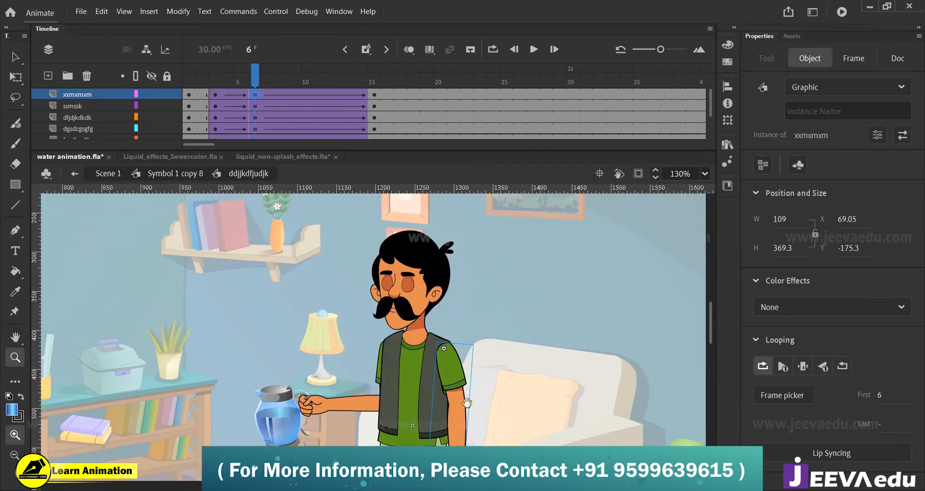
{"action": "left_click_drag", "start_coordinate": [241, 77], "coordinate": [263, 92]}
- Select the character's head and rotate it slightly clockwise at frame 6, then preview the motion
{"action": "key", "text": "v"}
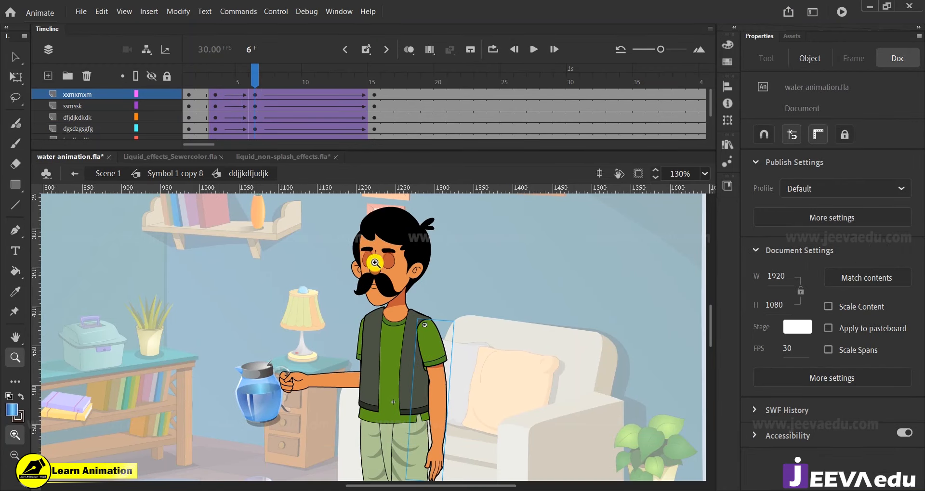
{"action": "left_click", "coordinate": [379, 267]}
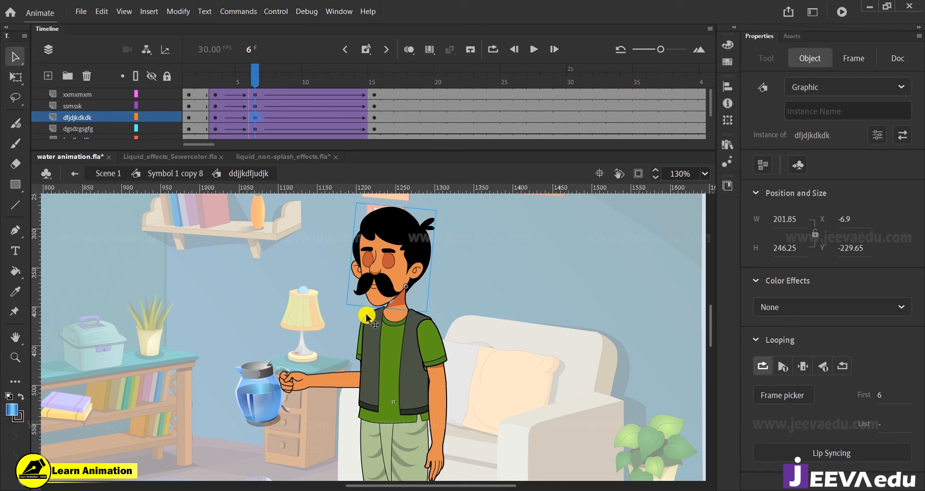
{"action": "key", "text": "q"}
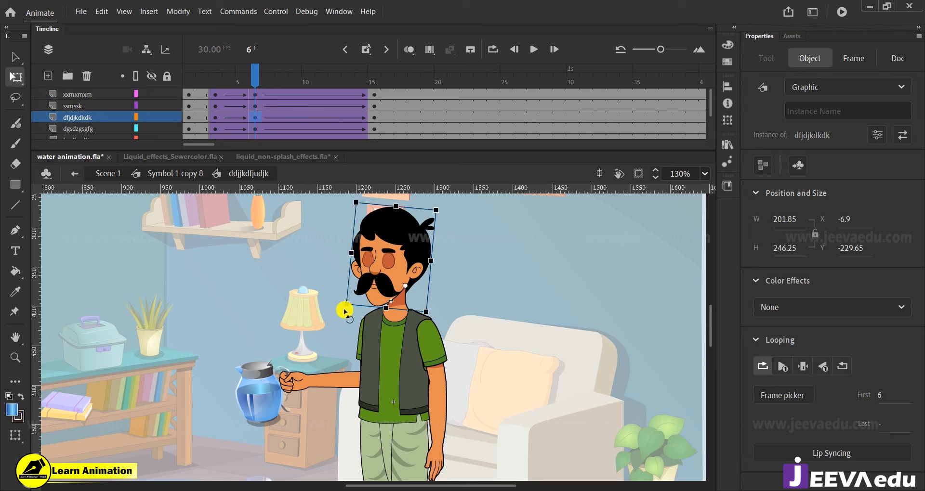
{"action": "left_click_drag", "start_coordinate": [343, 309], "coordinate": [343, 307]}
{"action": "left_click_drag", "start_coordinate": [254, 81], "coordinate": [253, 112]}
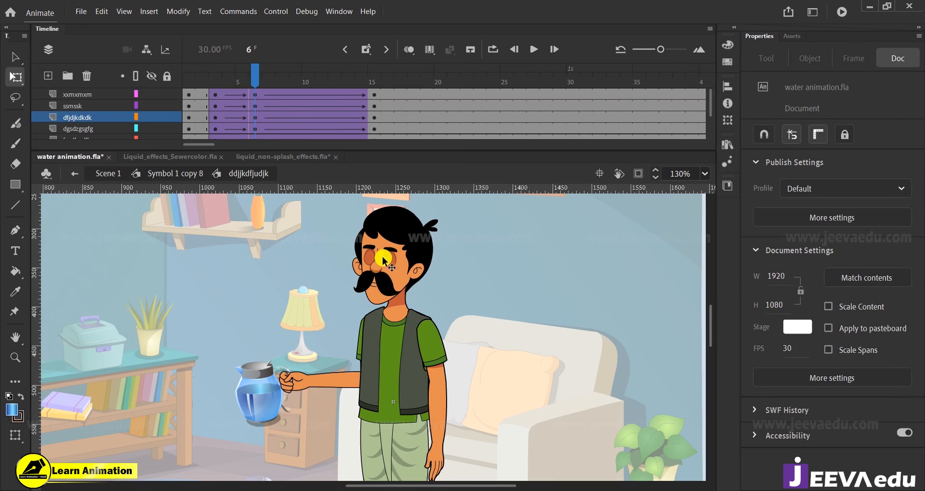
- Open the character's head symbol for editing and select the mfmfm eye symbol
{"action": "key", "text": "v"}
{"action": "left_click", "coordinate": [398, 263]}
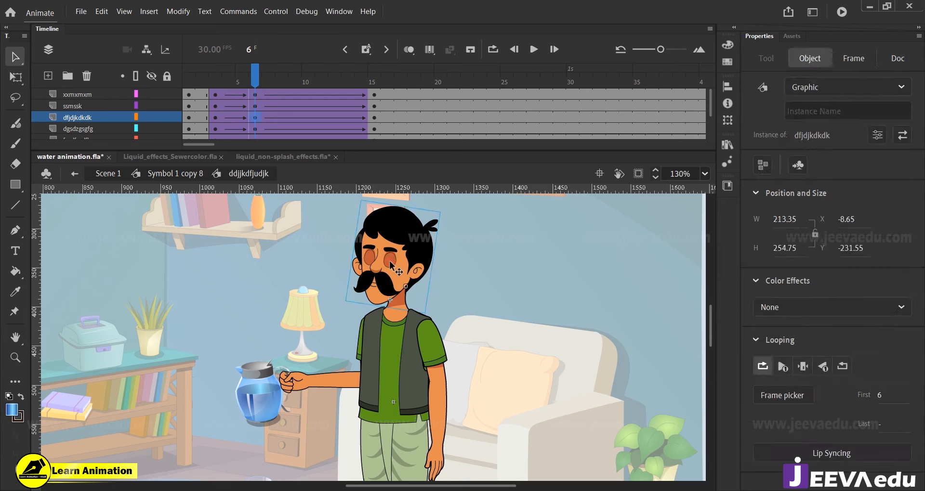
{"action": "double_click", "coordinate": [391, 265]}
{"action": "left_click", "coordinate": [390, 265]}
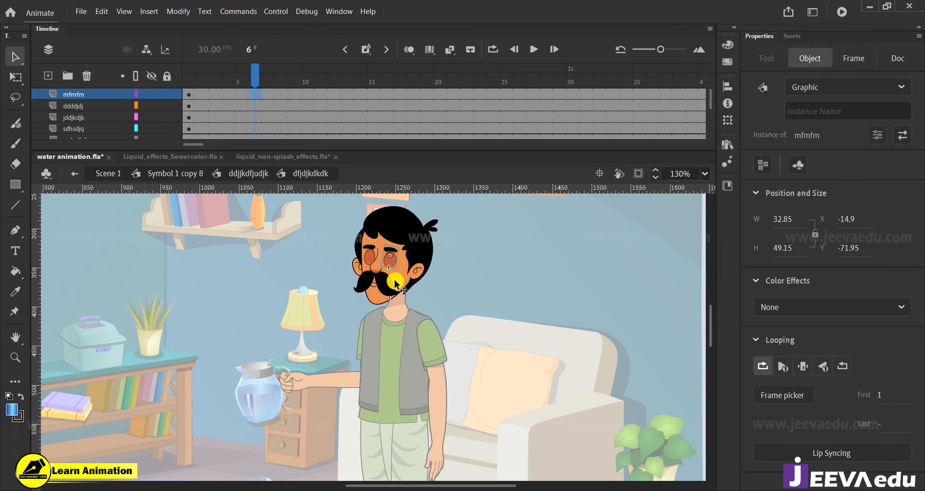
- Open the mfmfm copy0 eye symbol for editing and scrub through its blink animation to frame 12
{"action": "key", "text": "z"}
{"action": "left_click_drag", "start_coordinate": [320, 223], "coordinate": [434, 298]}
{"action": "left_click_drag", "start_coordinate": [447, 366], "coordinate": [429, 353]}
{"action": "key", "text": "v"}
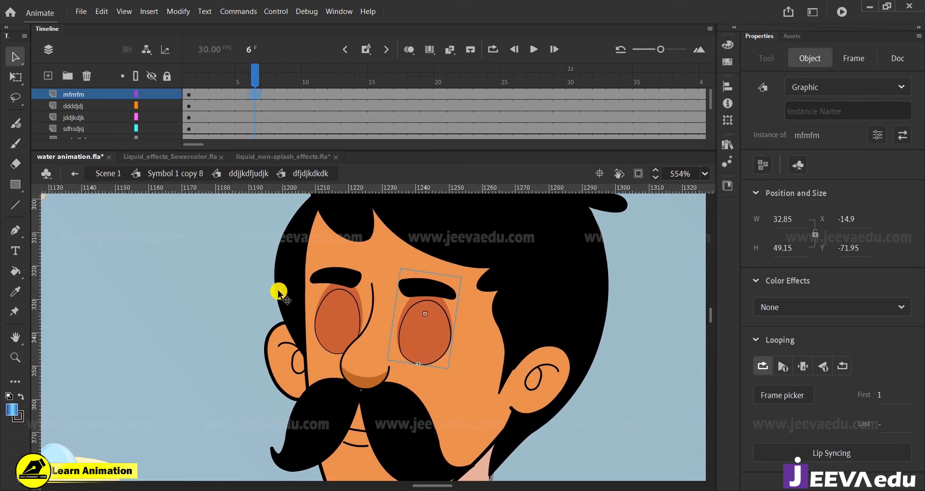
{"action": "left_click", "coordinate": [353, 324]}
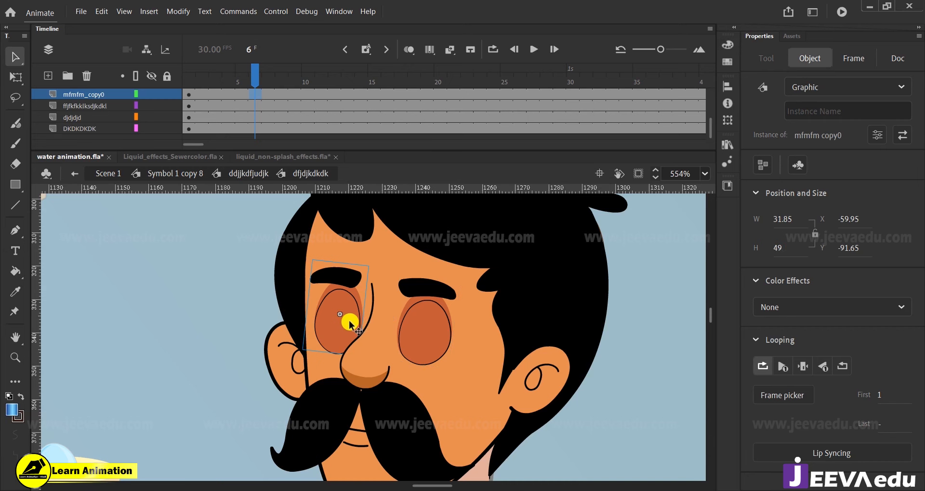
{"action": "double_click", "coordinate": [349, 319]}
{"action": "left_click", "coordinate": [271, 112]}
{"action": "left_click_drag", "start_coordinate": [271, 112], "coordinate": [332, 117]}
- Duplicate the blink frames 1 to 12 on all layers of the mfmfm copy0 eye so the copy starts at frame 25
{"action": "scroll", "coordinate": [330, 117], "scroll_direction": "down", "scroll_amount": 2}
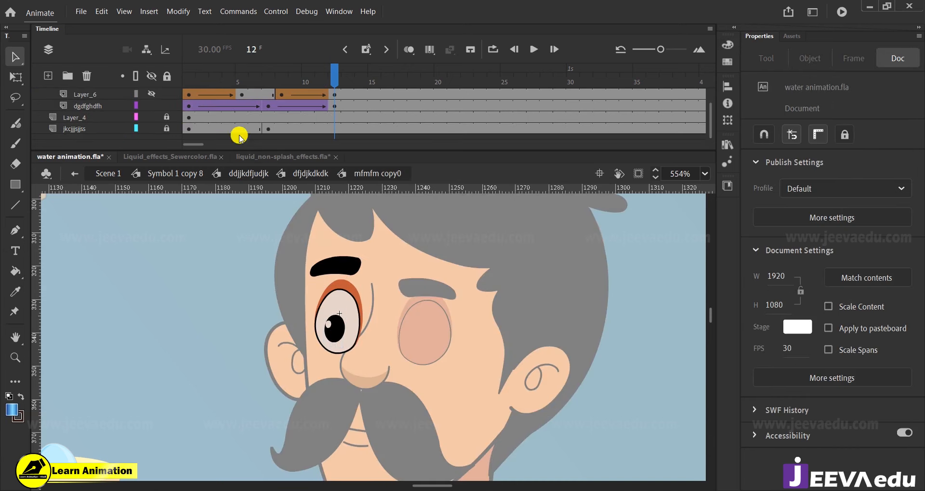
{"action": "left_click_drag", "start_coordinate": [333, 106], "coordinate": [184, 47]}
{"action": "right_click", "coordinate": [232, 100]}
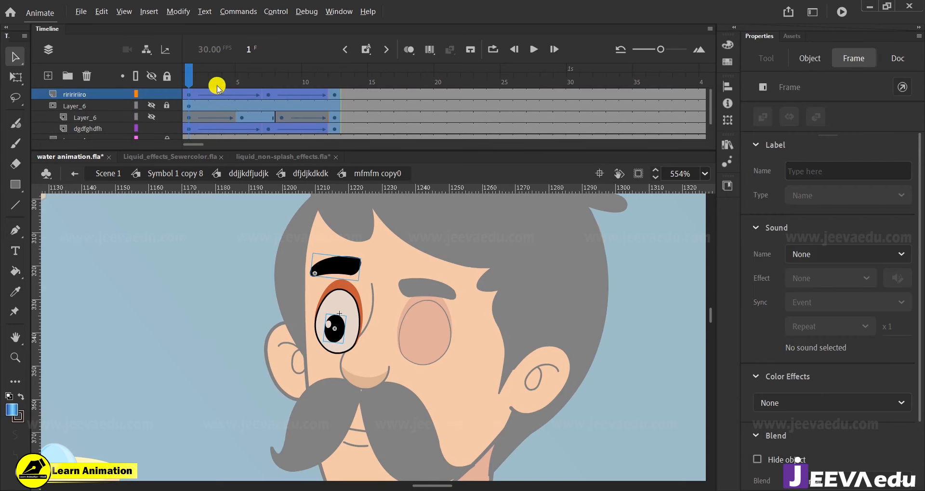
{"action": "left_click_drag", "start_coordinate": [200, 95], "coordinate": [517, 90], "text": "alt"}
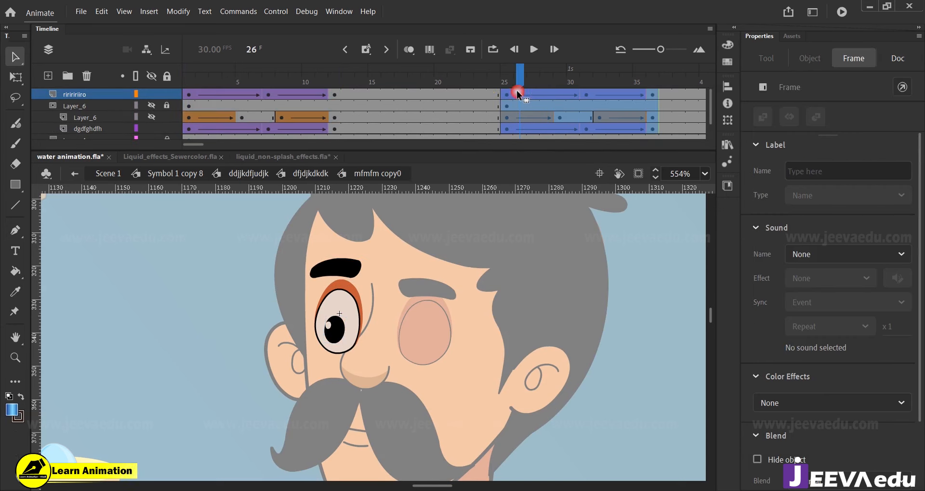
{"action": "left_click", "coordinate": [502, 80]}
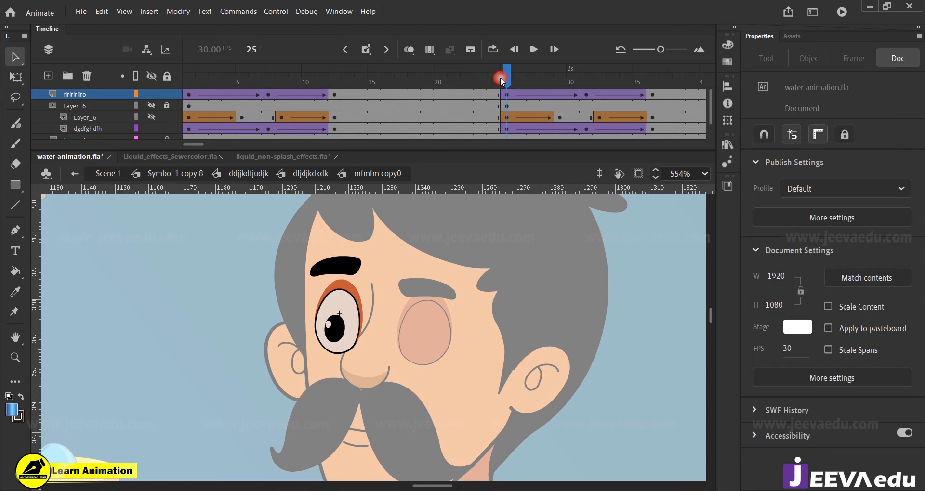
- Clear the original blink keyframes after frame 1 on all layers of this eye and remove the remaining classic tweens
{"action": "left_click_drag", "start_coordinate": [337, 119], "coordinate": [198, 132]}
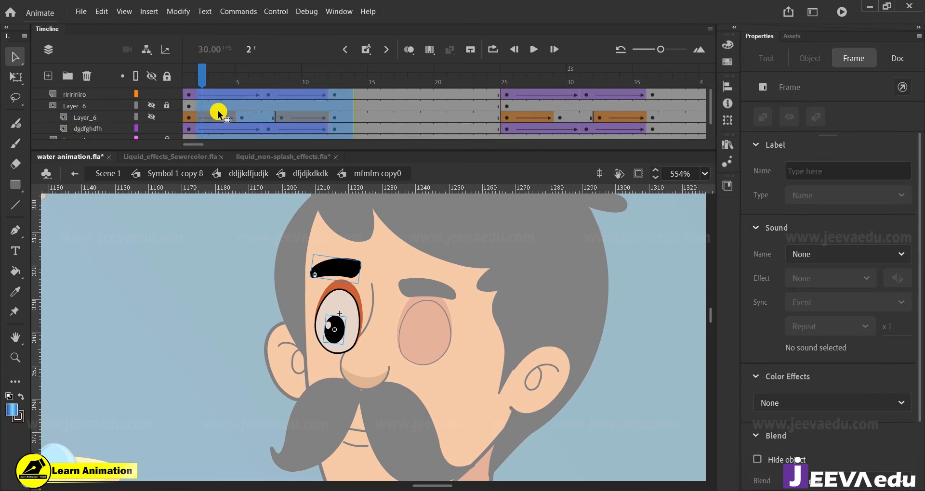
{"action": "right_click", "coordinate": [225, 111]}
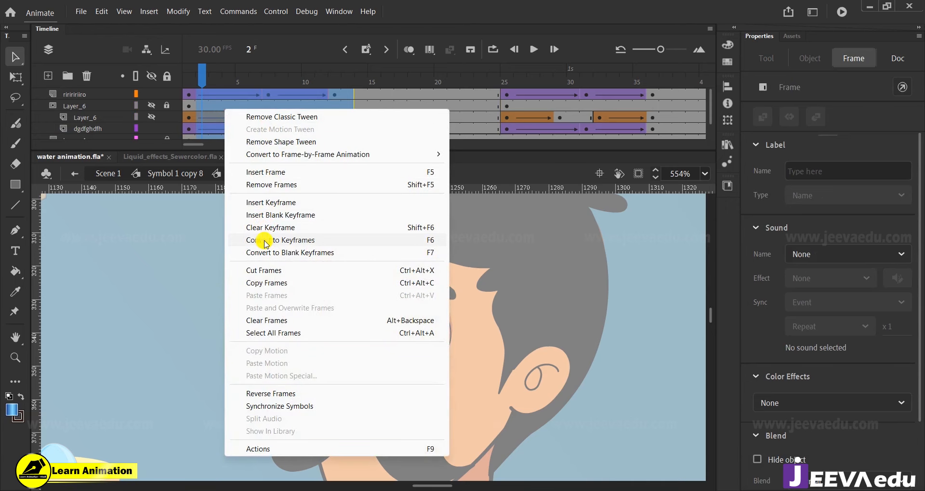
{"action": "key", "text": "Escape"}
{"action": "right_click", "coordinate": [268, 92]}
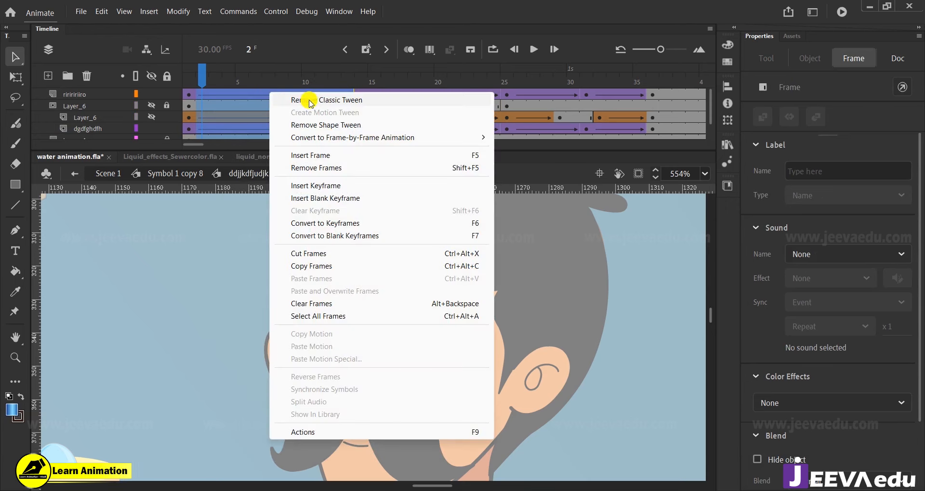
{"action": "left_click", "coordinate": [307, 99]}
{"action": "left_click_drag", "start_coordinate": [227, 87], "coordinate": [503, 119]}
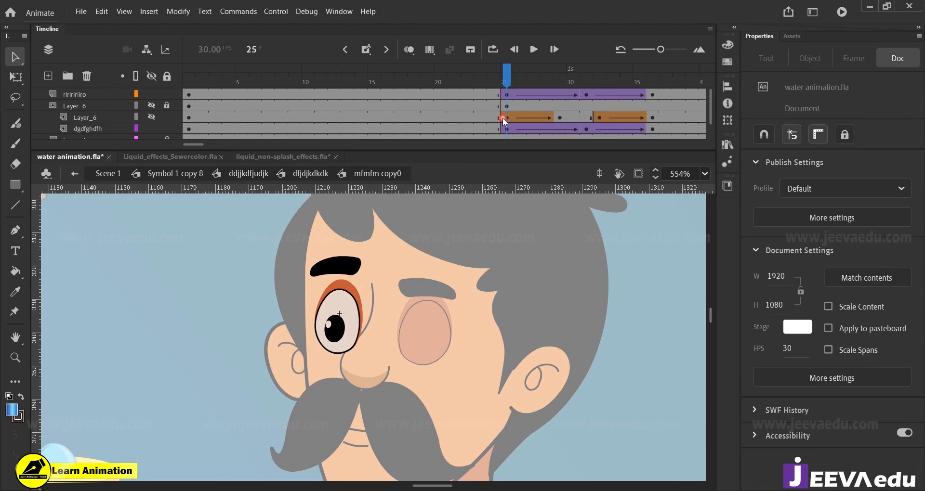
- Return to the head symbol, check the eyes in its opening frames, and open the mfmfm eye symbol for editing
{"action": "left_click", "coordinate": [311, 174]}
{"action": "left_click_drag", "start_coordinate": [434, 77], "coordinate": [188, 78]}
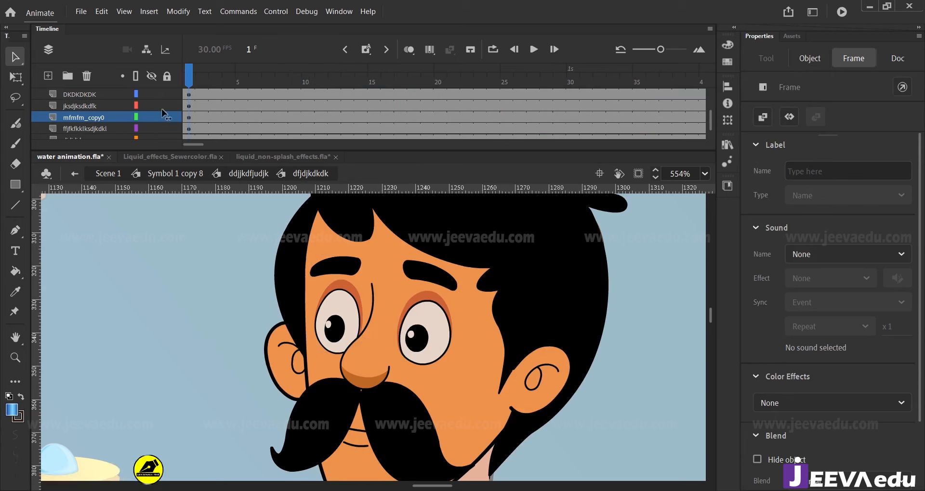
{"action": "mouse_move", "coordinate": [191, 127]}
{"action": "left_mouse_down"}
{"action": "mouse_move", "coordinate": [361, 125]}
{"action": "mouse_move", "coordinate": [192, 126]}
{"action": "left_mouse_up"}
{"action": "left_click", "coordinate": [422, 348]}
{"action": "left_click", "coordinate": [340, 319]}
{"action": "left_click", "coordinate": [431, 325]}
{"action": "left_click", "coordinate": [426, 331]}
{"action": "double_click", "coordinate": [427, 333]}
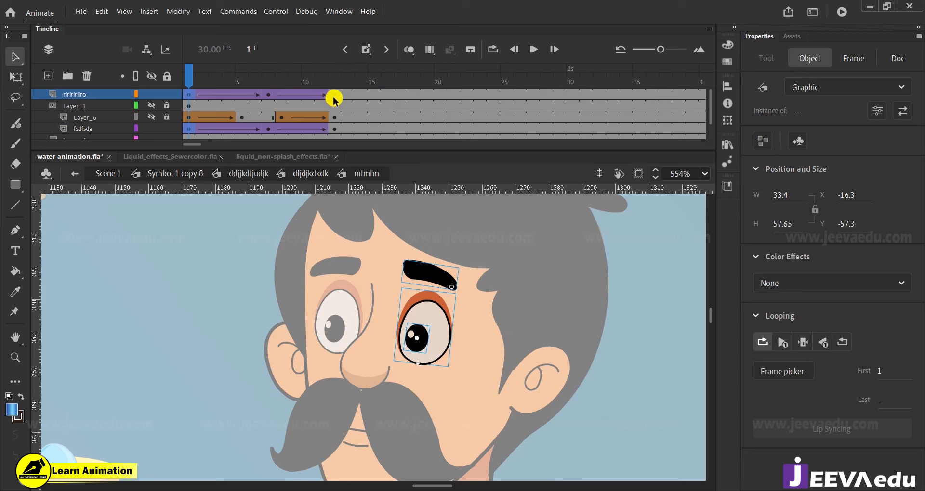
- Duplicate the mfmfm eye's blink frames 1 to 12 on all layers so the copy starts at frame 25
{"action": "left_click_drag", "start_coordinate": [333, 97], "coordinate": [186, 149]}
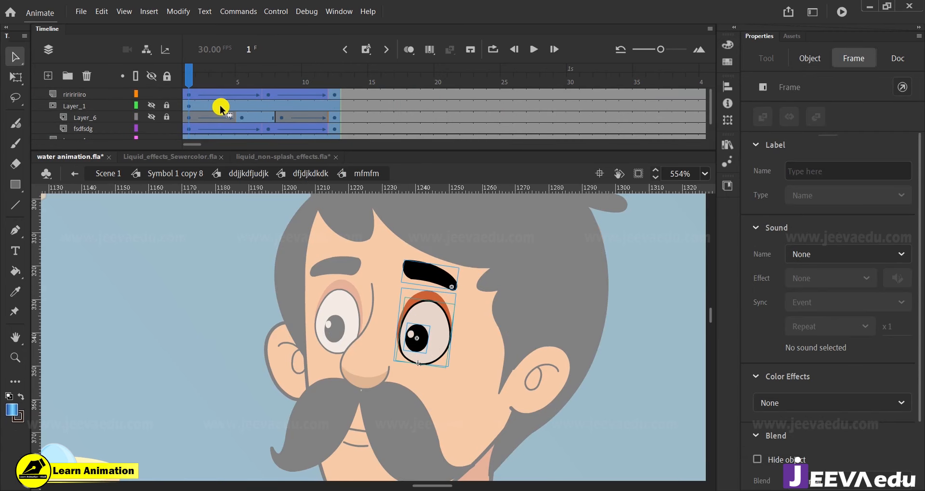
{"action": "left_click_drag", "start_coordinate": [209, 89], "coordinate": [521, 94]}
{"action": "scroll", "coordinate": [327, 129], "scroll_direction": "down", "scroll_amount": 2}
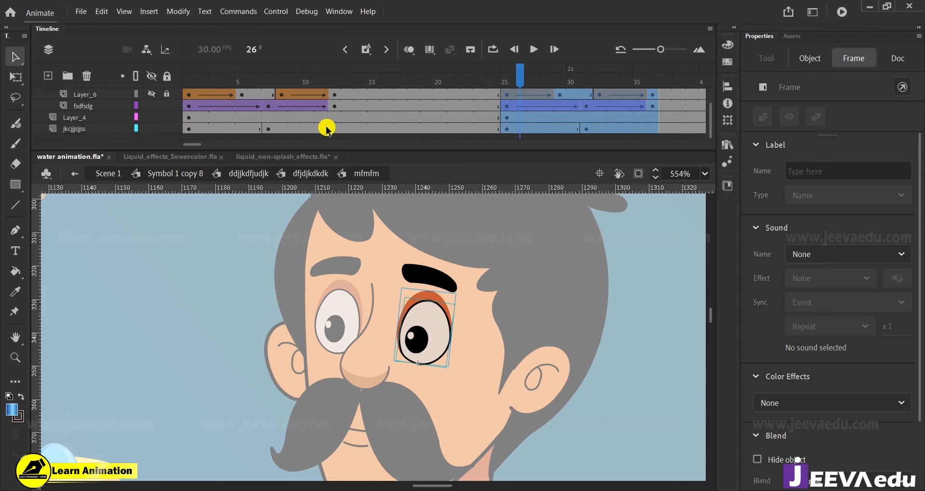
- Clear the keyframes in frames 2 to 14 on all layers of the mfmfm eye and remove the leftover classic tweens
{"action": "left_click_drag", "start_coordinate": [357, 125], "coordinate": [205, 75]}
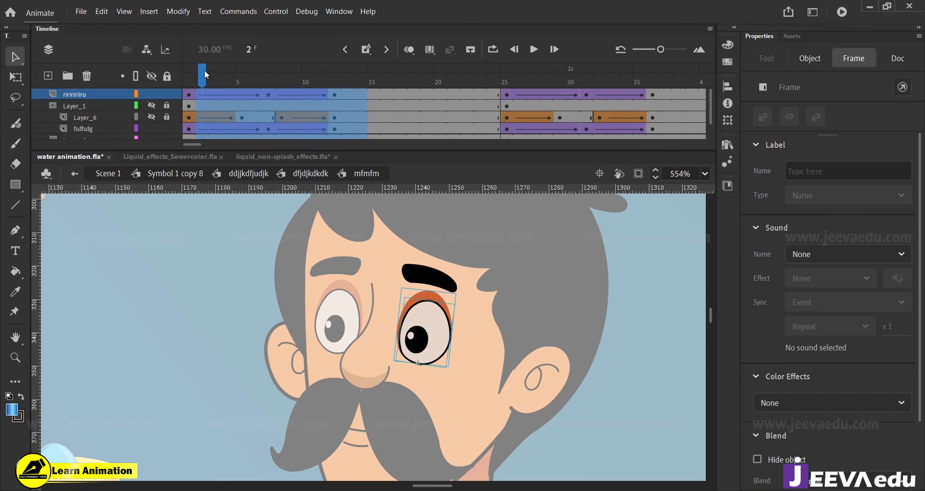
{"action": "left_click", "coordinate": [253, 102]}
{"action": "right_click", "coordinate": [253, 100]}
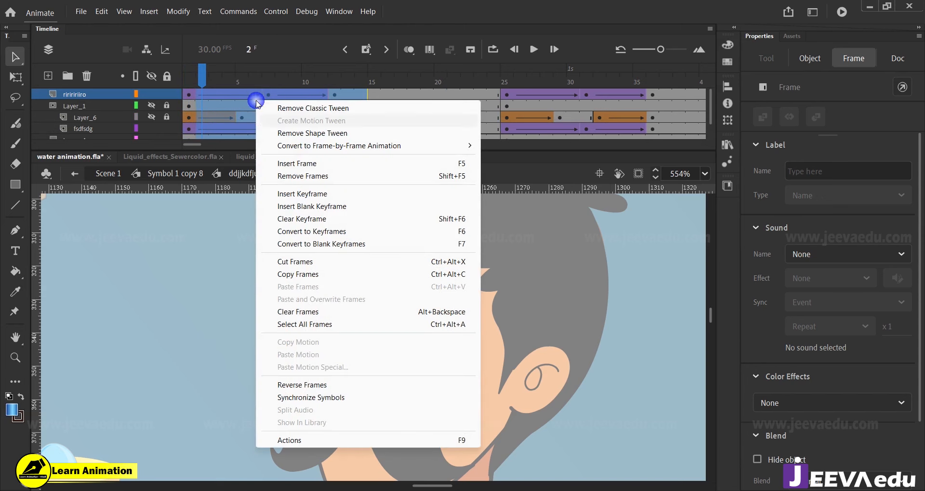
{"action": "left_click", "coordinate": [315, 219]}
{"action": "right_click", "coordinate": [288, 107]}
{"action": "left_click", "coordinate": [340, 119]}
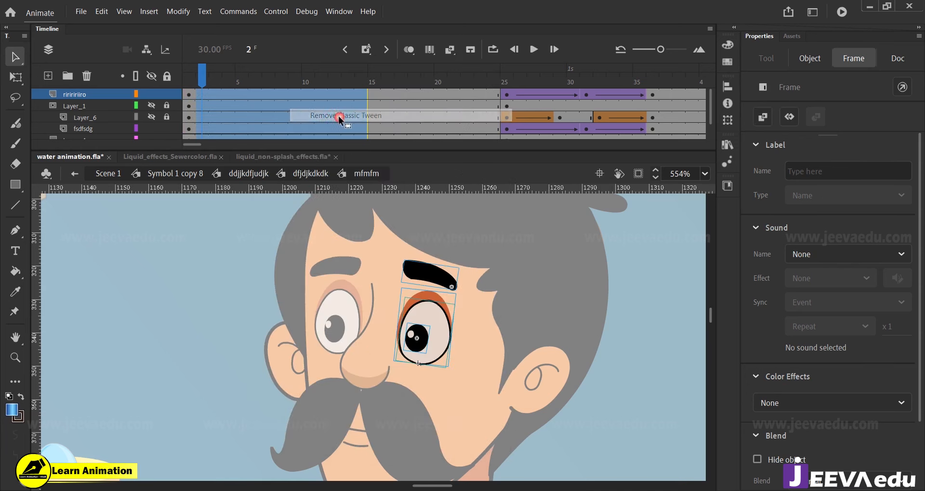
{"action": "left_click_drag", "start_coordinate": [239, 79], "coordinate": [412, 128]}
- Return to the head symbol and scrub its timeline to check both eyes on the whole character
{"action": "left_click", "coordinate": [283, 173]}
{"action": "left_click_drag", "start_coordinate": [376, 85], "coordinate": [203, 150]}
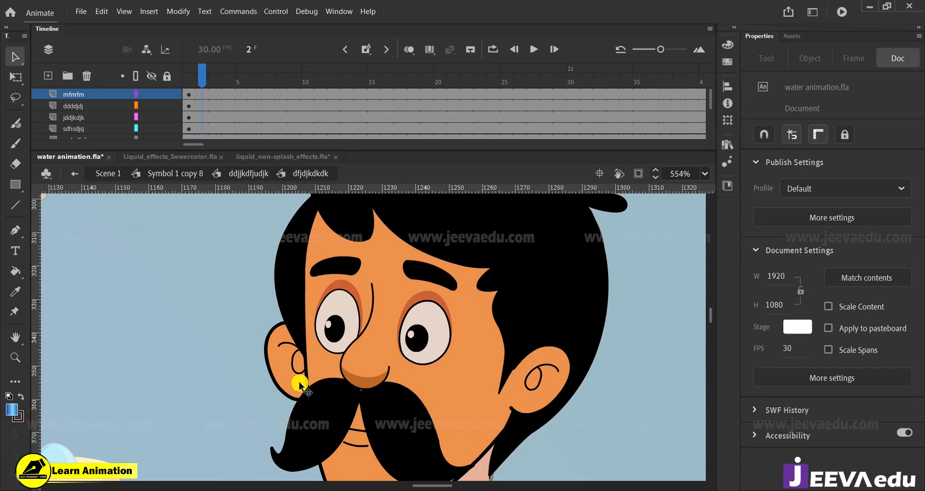
{"action": "key", "text": "z"}
{"action": "left_click", "coordinate": [323, 367], "text": "alt"}
{"action": "left_click", "coordinate": [325, 367], "text": "alt"}
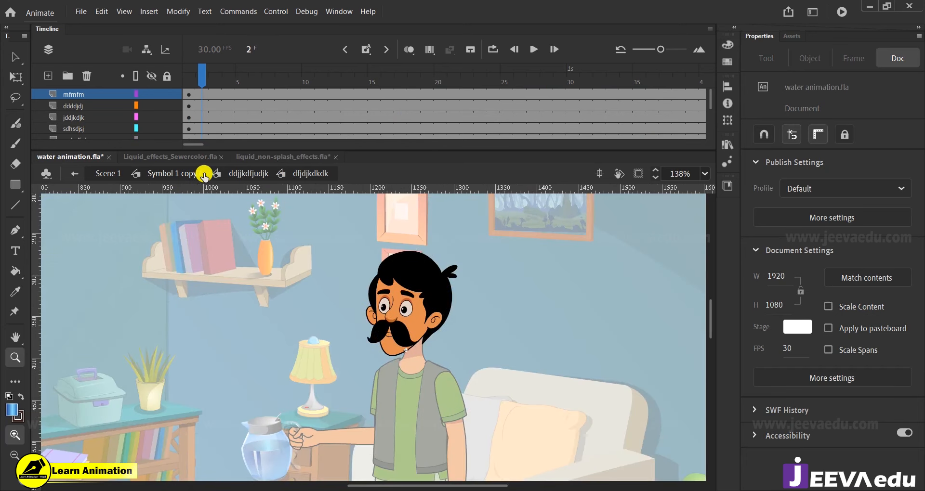
- Return to the ddjjkdfjudjk symbol and select the character's whole upper body at frame 15 for free transforming
{"action": "left_click", "coordinate": [243, 173]}
{"action": "left_click_drag", "start_coordinate": [239, 82], "coordinate": [373, 120]}
{"action": "left_click", "coordinate": [407, 381], "text": "alt"}
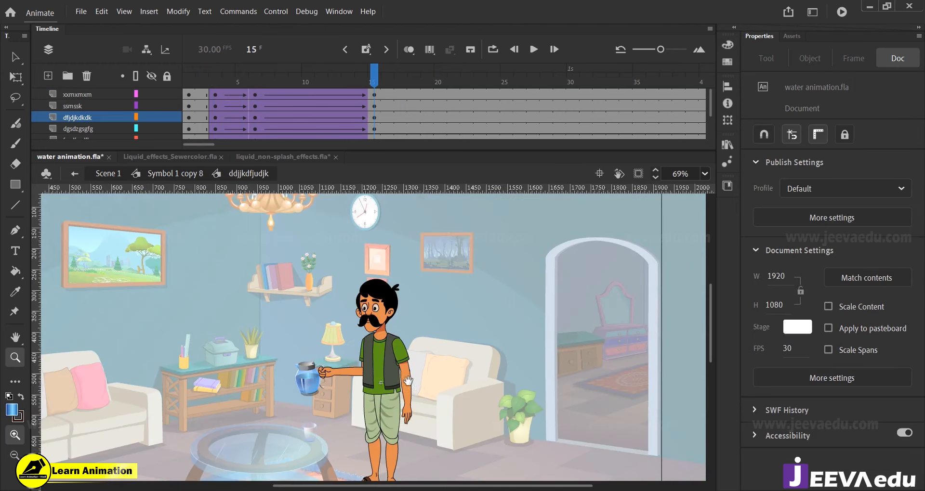
{"action": "left_click_drag", "start_coordinate": [408, 386], "coordinate": [409, 351]}
{"action": "left_click_drag", "start_coordinate": [211, 224], "coordinate": [427, 396]}
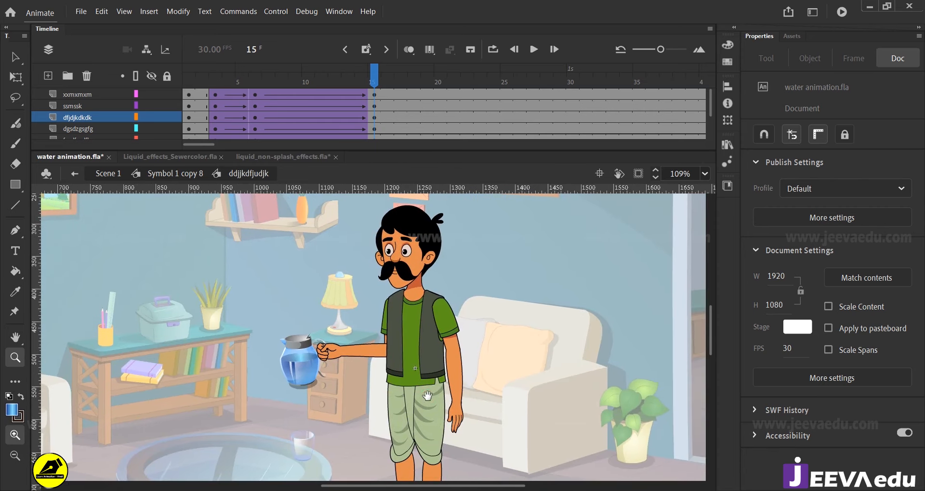
{"action": "key", "text": "v"}
{"action": "left_click_drag", "start_coordinate": [259, 224], "coordinate": [504, 336]}
{"action": "mouse_move", "coordinate": [418, 350]}
{"action": "left_mouse_down"}
{"action": "mouse_move", "coordinate": [457, 362]}
{"action": "mouse_move", "coordinate": [413, 346]}
{"action": "left_mouse_up"}
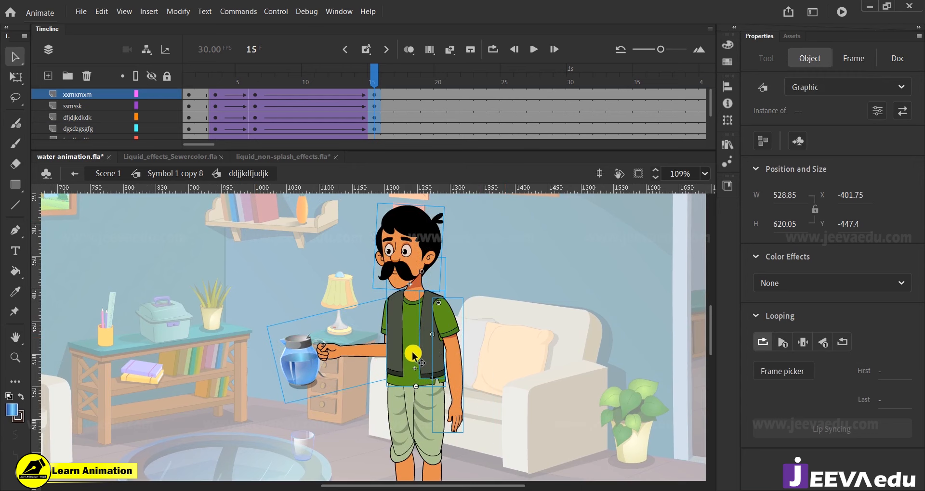
{"action": "key", "text": "q"}
{"action": "left_click_drag", "start_coordinate": [407, 351], "coordinate": [504, 357]}
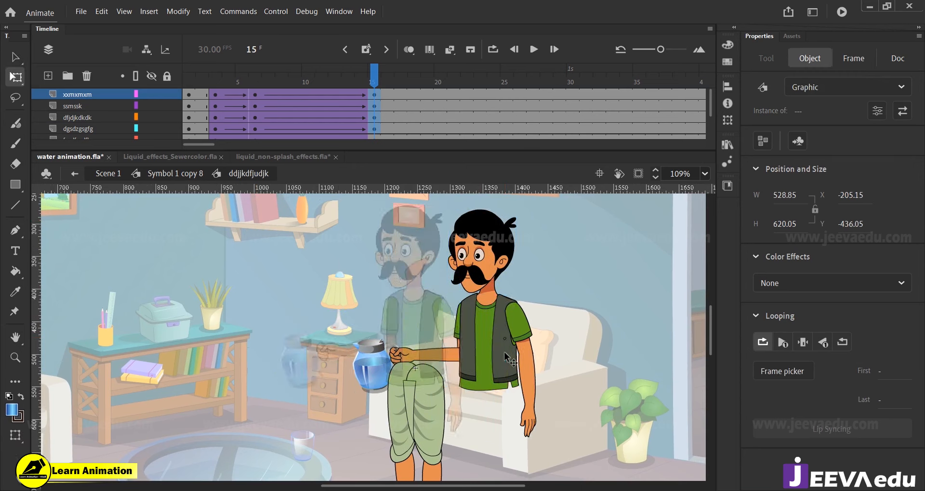
{"action": "left_click", "coordinate": [483, 362]}
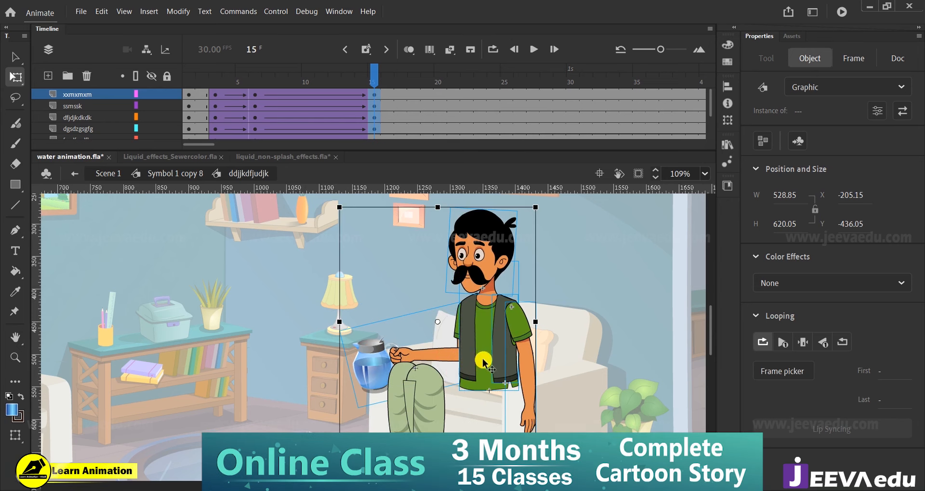
{"action": "key", "text": "ctrl+z"}
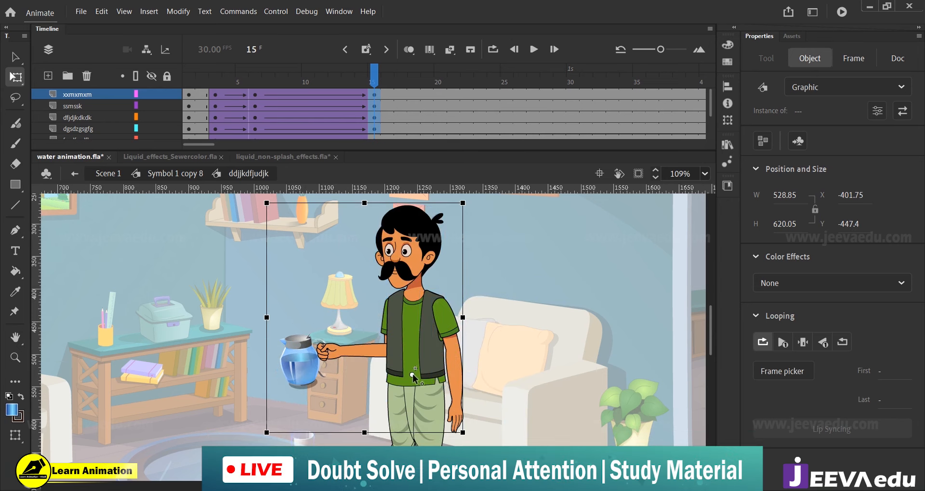
- Rotate the upper body forward around the waist at frame 15, nudge it left and down, and check the tween
{"action": "left_click_drag", "start_coordinate": [466, 208], "coordinate": [421, 224]}
{"action": "key", "text": "Left"}
{"action": "key", "text": "Left"}
{"action": "key", "text": "Left"}
{"action": "key", "text": "Left"}
{"action": "key", "text": "Down"}
{"action": "key", "text": "Down"}
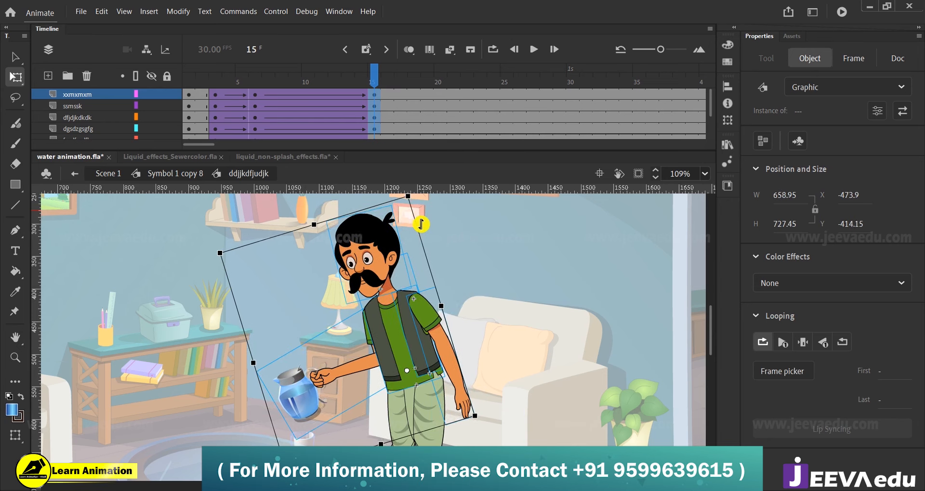
{"action": "left_click_drag", "start_coordinate": [371, 83], "coordinate": [320, 96]}
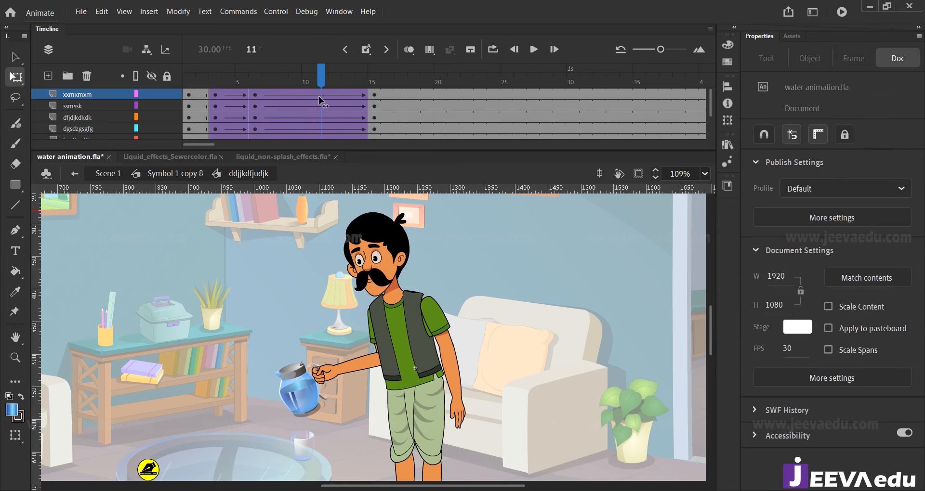
- Compare how the xxmxmxm arm sits at the shoulder in frames 15 and 6
{"action": "left_click", "coordinate": [374, 95]}
{"action": "left_click", "coordinate": [415, 306]}
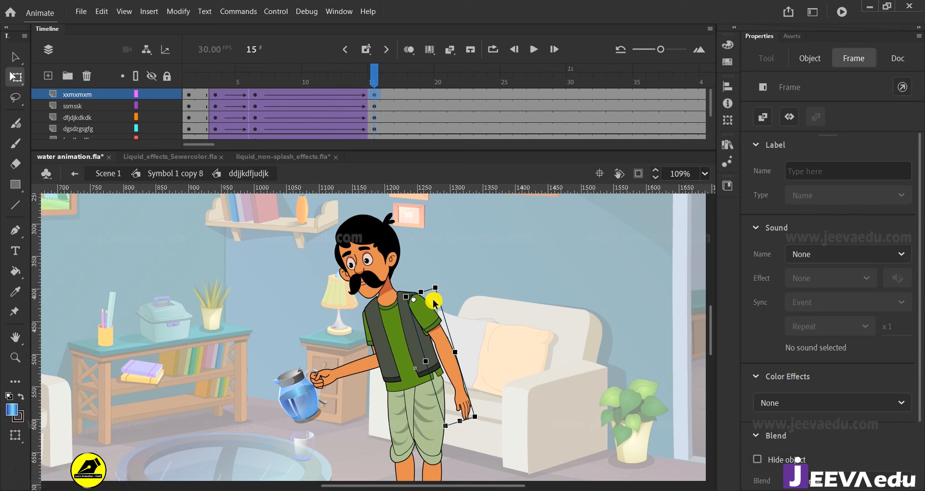
{"action": "left_click", "coordinate": [439, 336]}
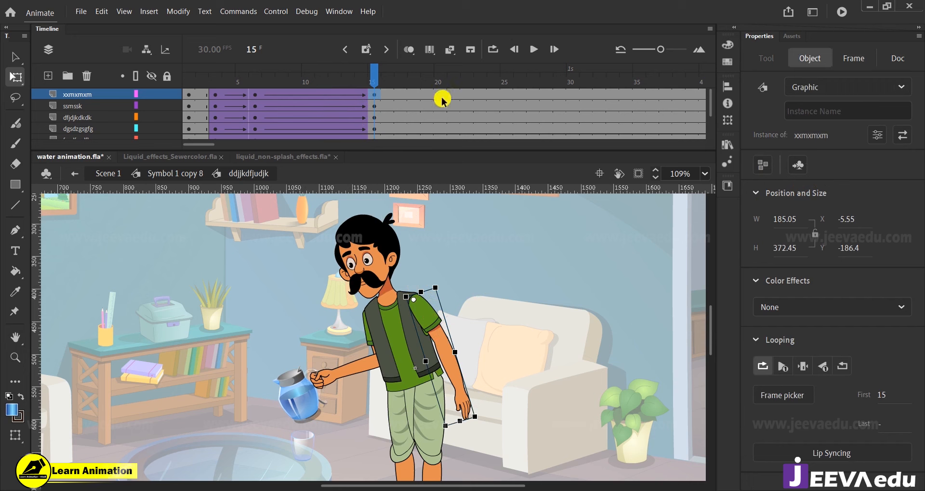
{"action": "key", "text": "z"}
{"action": "left_click", "coordinate": [422, 337]}
{"action": "left_click_drag", "start_coordinate": [357, 107], "coordinate": [255, 107]}
{"action": "key", "text": "v"}
{"action": "left_click", "coordinate": [468, 374]}
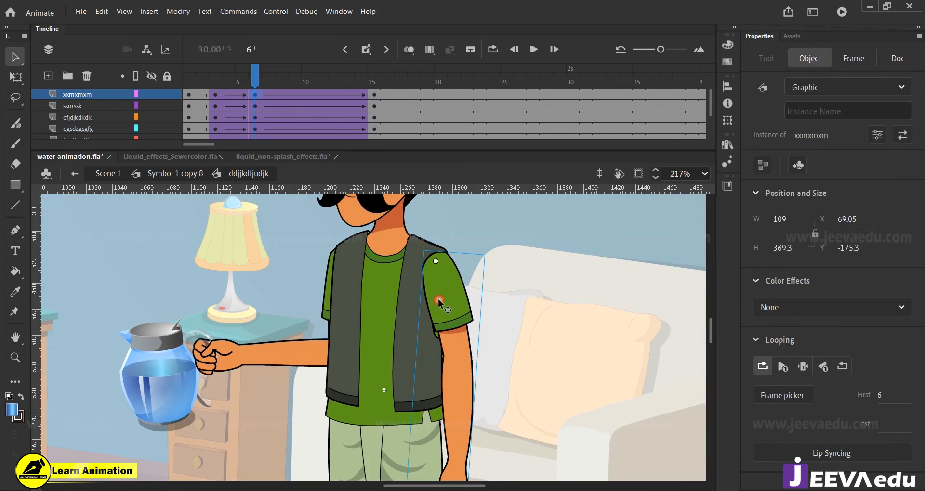
{"action": "key", "text": "q"}
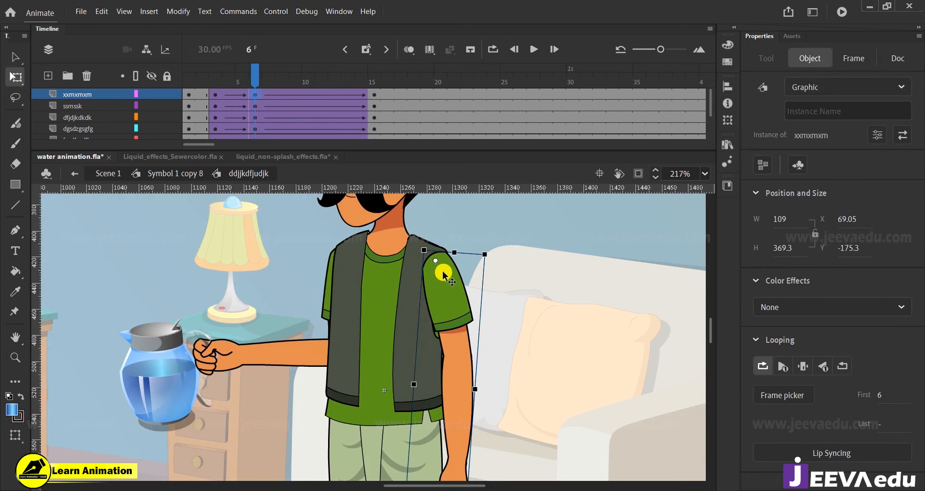
- Try to ease the tween between frames 6 and 15 across all layers
{"action": "left_click_drag", "start_coordinate": [321, 95], "coordinate": [322, 130]}
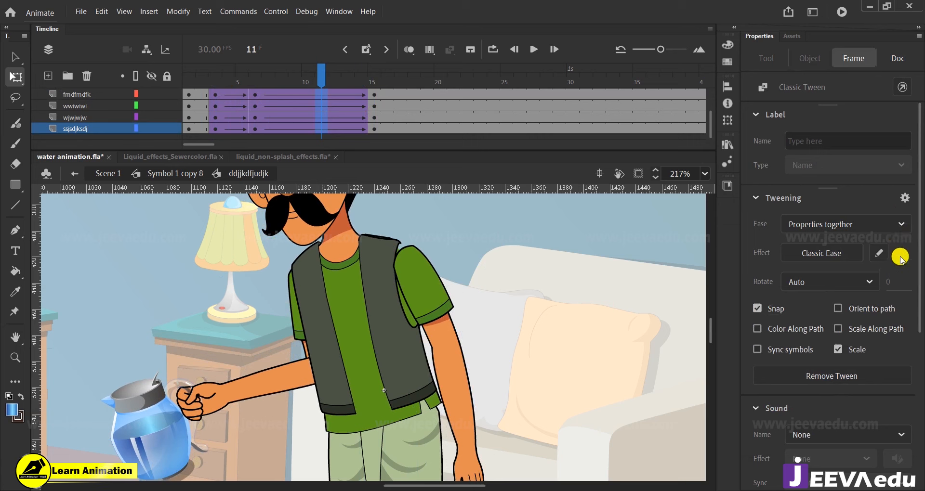
{"action": "scroll", "coordinate": [367, 116], "scroll_direction": "up", "scroll_amount": 3}
{"action": "left_click", "coordinate": [359, 102]}
{"action": "left_click_drag", "start_coordinate": [321, 96], "coordinate": [330, 148]}
{"action": "scroll", "coordinate": [498, 117], "scroll_direction": "up", "scroll_amount": 3}
{"action": "scroll", "coordinate": [325, 96], "scroll_direction": "up", "scroll_amount": 1}
{"action": "left_click_drag", "start_coordinate": [308, 95], "coordinate": [310, 128]}
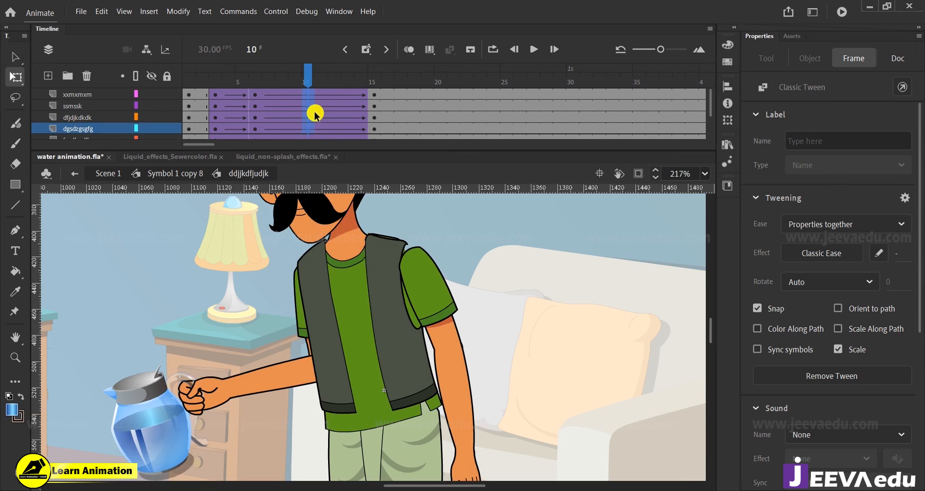
- Recreate the classic tween between frames 6 and 15 on all layers with an ease-out of 100
{"action": "left_click_drag", "start_coordinate": [294, 95], "coordinate": [300, 162]}
{"action": "right_click", "coordinate": [295, 114]}
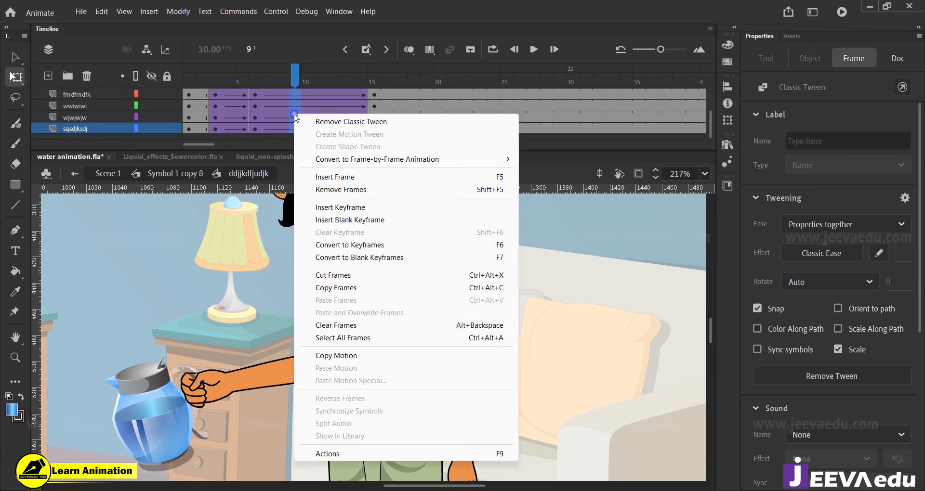
{"action": "left_click", "coordinate": [318, 121]}
{"action": "right_click", "coordinate": [298, 104]}
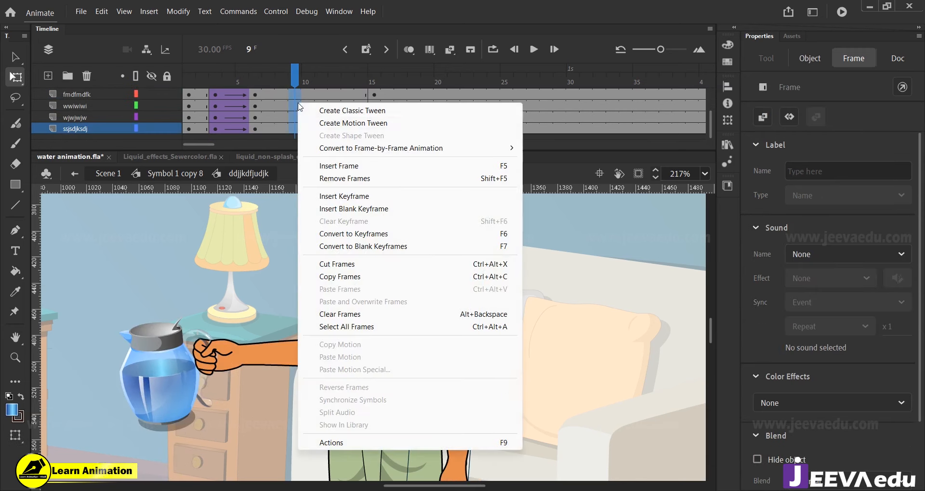
{"action": "left_click", "coordinate": [341, 112]}
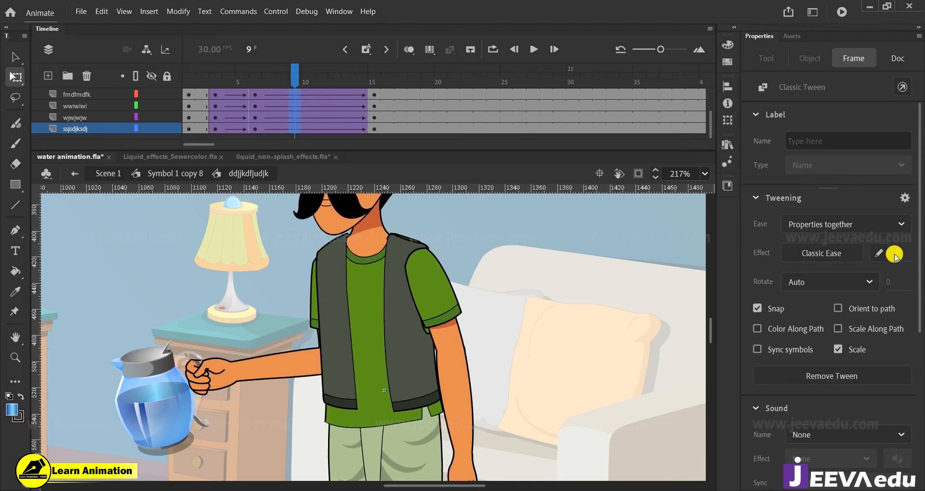
{"action": "left_click_drag", "start_coordinate": [882, 170], "coordinate": [879, 168]}
- Compare the fit of the sleeve and the ssmssk vest panel in the poses at frames 6 and 15
{"action": "left_click_drag", "start_coordinate": [314, 71], "coordinate": [373, 97]}
{"action": "left_click", "coordinate": [397, 255]}
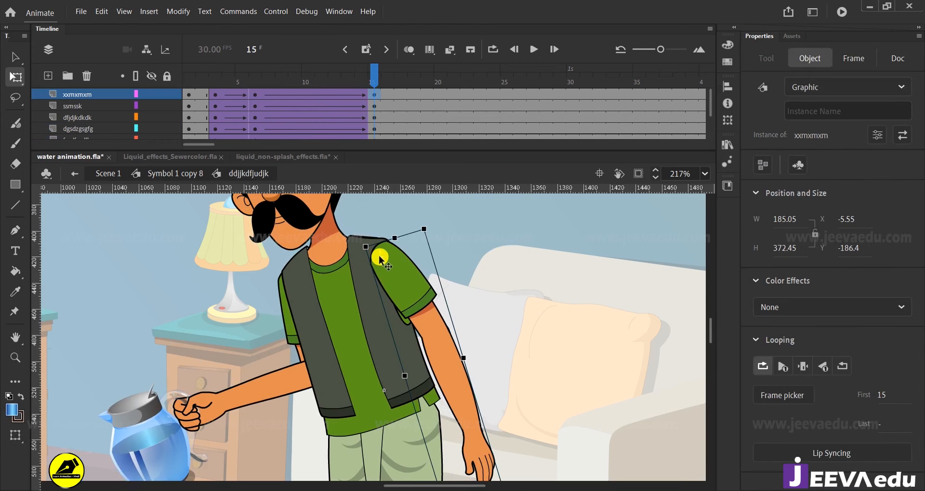
{"action": "left_click", "coordinate": [331, 94]}
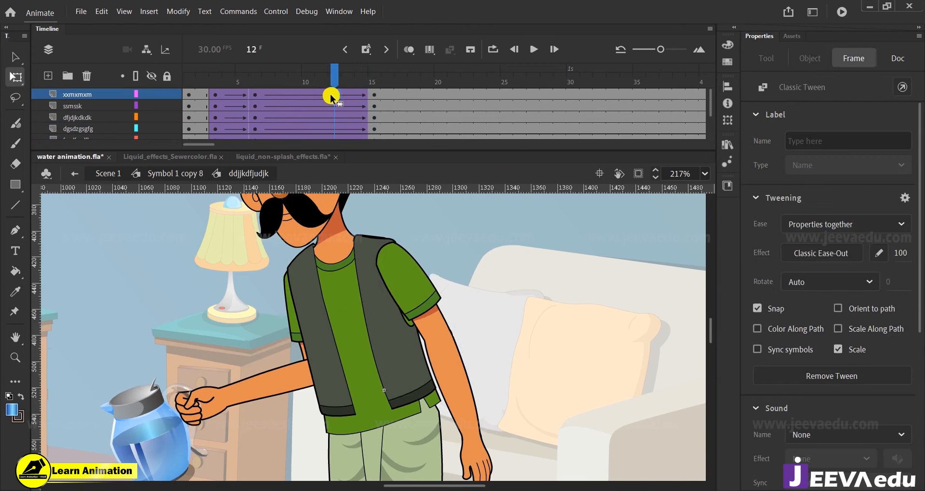
{"action": "left_click", "coordinate": [332, 80]}
{"action": "left_click_drag", "start_coordinate": [333, 81], "coordinate": [255, 81]}
{"action": "left_click", "coordinate": [418, 303]}
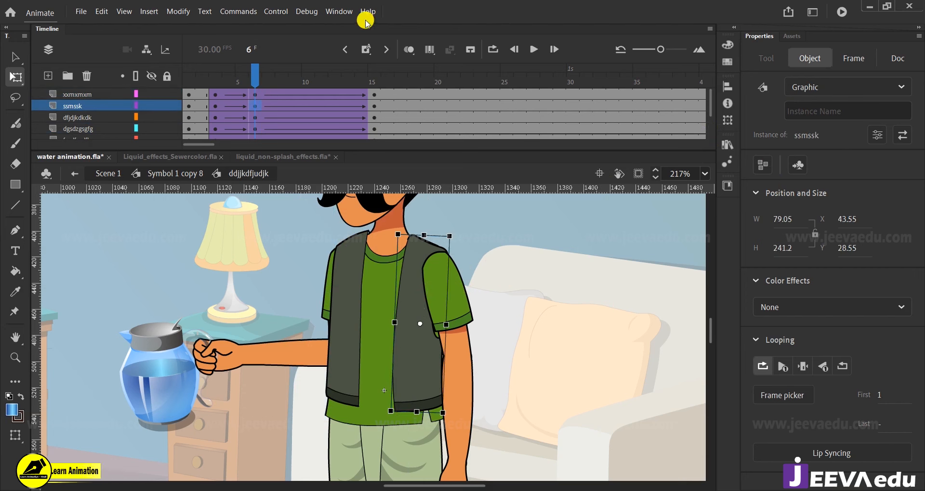
{"action": "left_click", "coordinate": [268, 77]}
{"action": "left_click_drag", "start_coordinate": [268, 77], "coordinate": [374, 99]}
{"action": "left_click", "coordinate": [367, 295]}
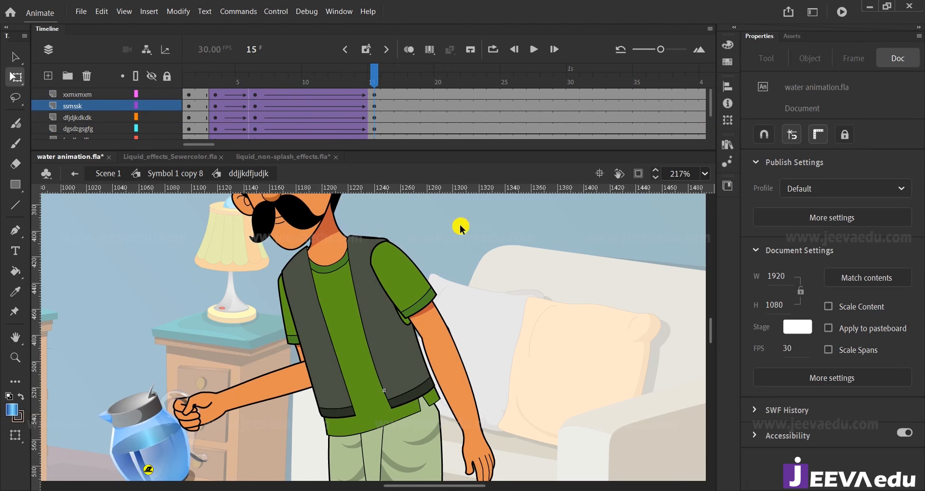
{"action": "left_click_drag", "start_coordinate": [351, 87], "coordinate": [259, 115]}
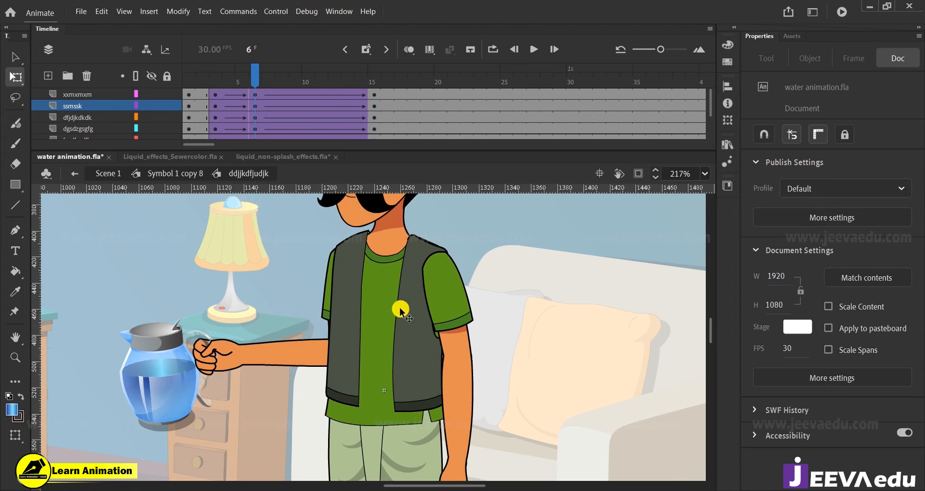
{"action": "left_click_drag", "start_coordinate": [265, 78], "coordinate": [374, 111]}
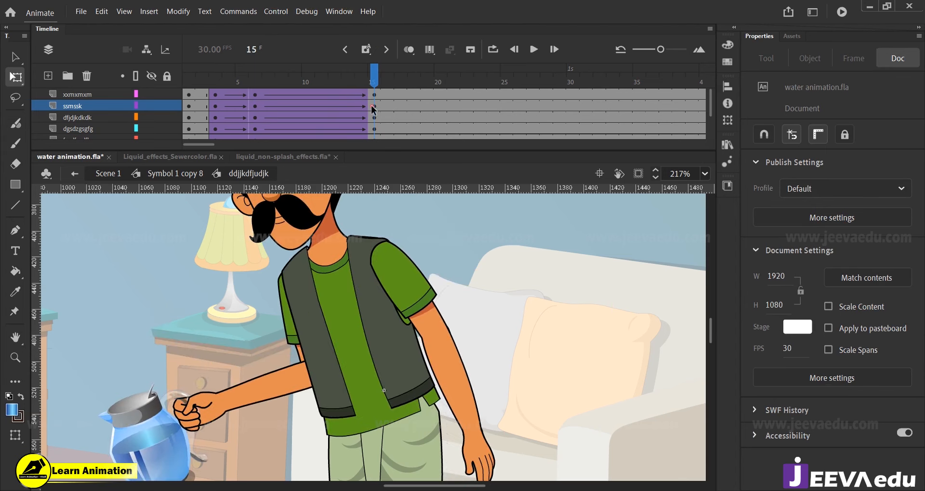
- Examine the collar, torso and vest shoulder up close at frames 12 and 15
{"action": "key", "text": "ctrl+equal"}
{"action": "scroll", "coordinate": [369, 290], "scroll_direction": "up", "scroll_amount": 4}
{"action": "key", "text": "v"}
{"action": "left_click", "coordinate": [337, 107]}
{"action": "left_click", "coordinate": [328, 334]}
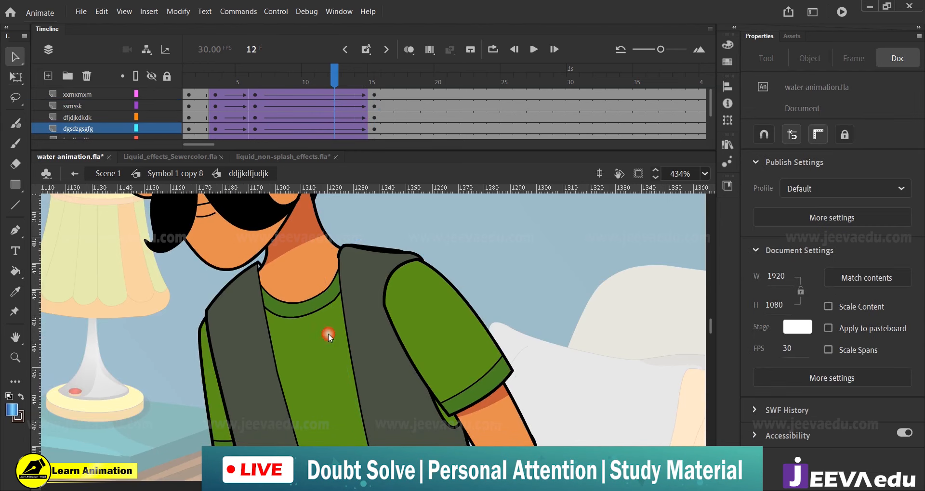
{"action": "scroll", "coordinate": [326, 115], "scroll_direction": "down", "scroll_amount": 2}
{"action": "scroll", "coordinate": [326, 119], "scroll_direction": "up", "scroll_amount": 1}
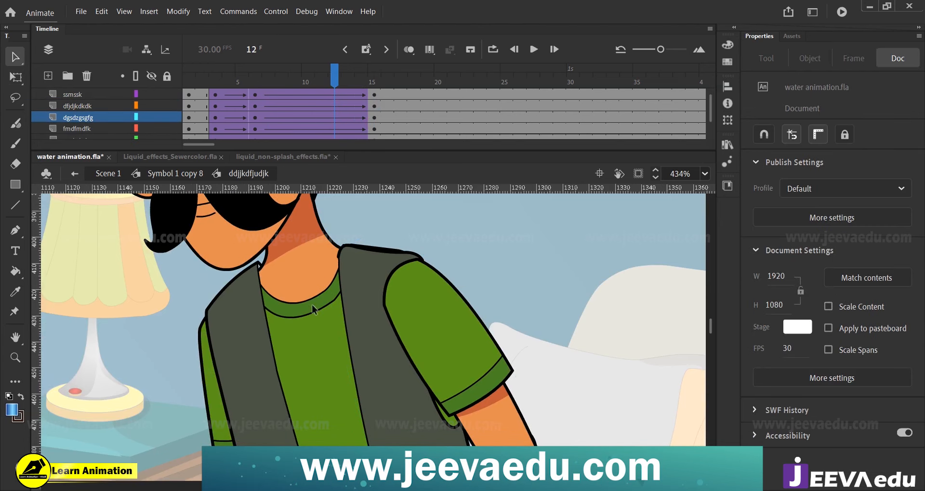
{"action": "left_click", "coordinate": [374, 117]}
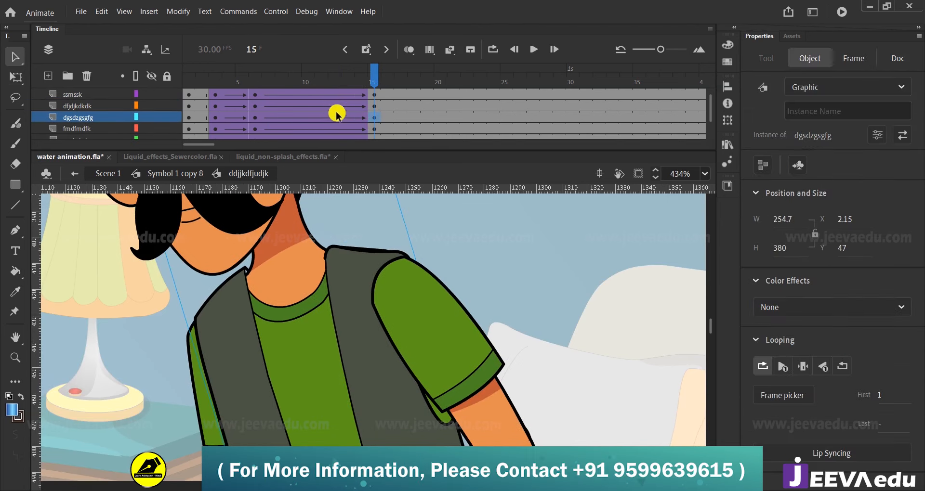
{"action": "left_click", "coordinate": [367, 293]}
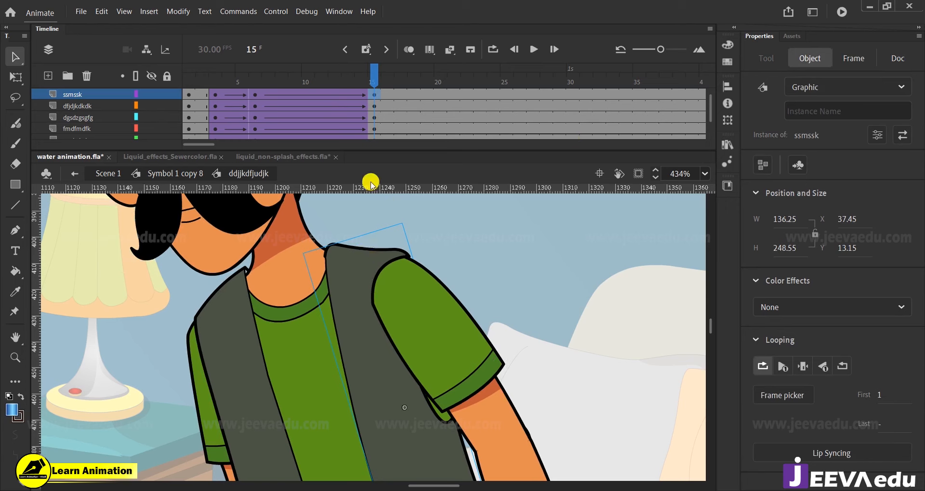
{"action": "left_click_drag", "start_coordinate": [360, 76], "coordinate": [388, 125]}
{"action": "key", "text": "ctrl+minus"}
{"action": "left_click", "coordinate": [428, 268]}
{"action": "left_click_drag", "start_coordinate": [406, 399], "coordinate": [525, 362]}
{"action": "key", "text": "ctrl+z"}
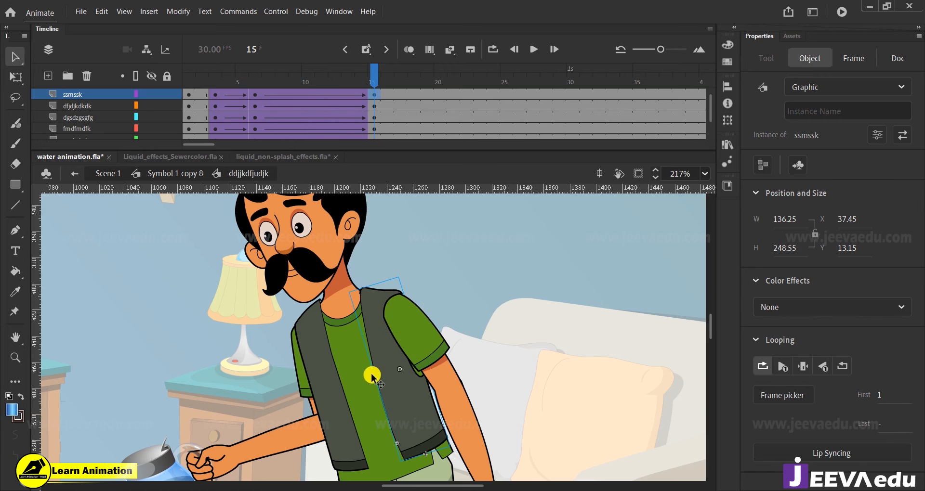
- Open the torso symbol dgsdzgsgfg, add a layer above the artwork, and show Layer_1 as outlines
{"action": "left_click", "coordinate": [355, 364]}
{"action": "double_click", "coordinate": [355, 365]}
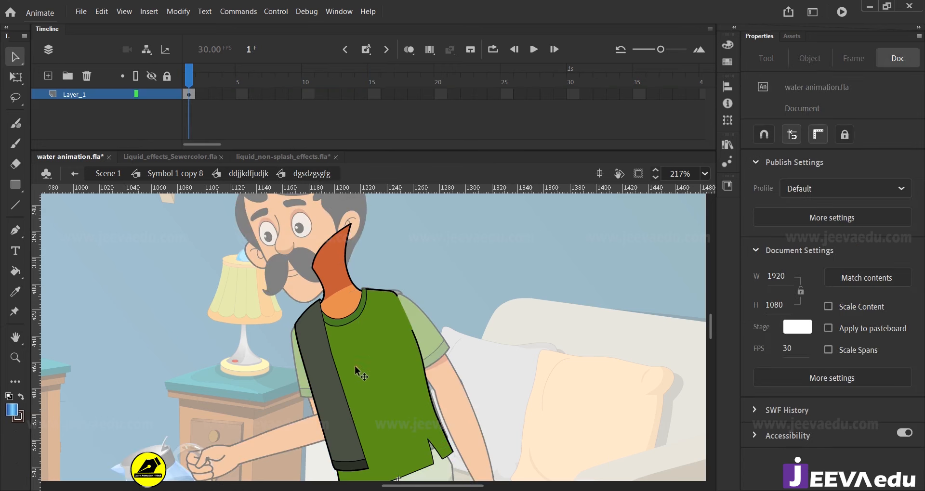
{"action": "left_click", "coordinate": [50, 76]}
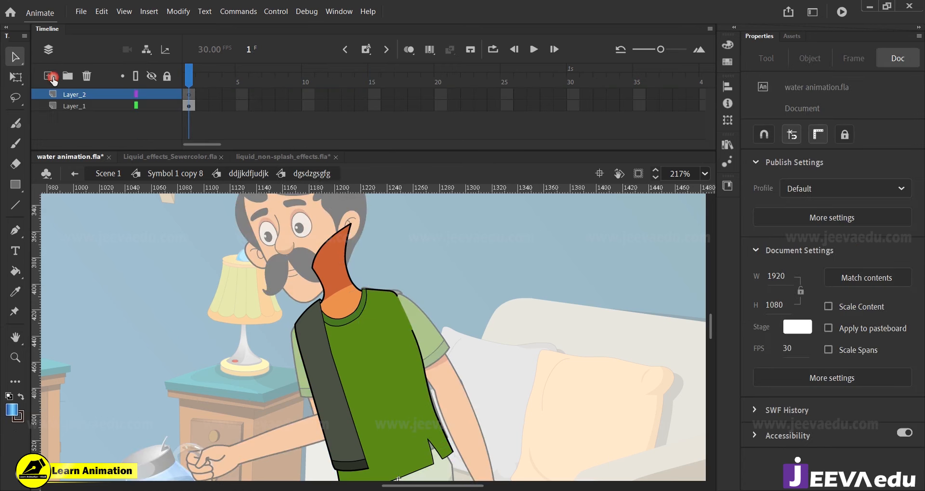
{"action": "left_click", "coordinate": [135, 105]}
{"action": "left_click", "coordinate": [398, 333]}
{"action": "left_click", "coordinate": [413, 420]}
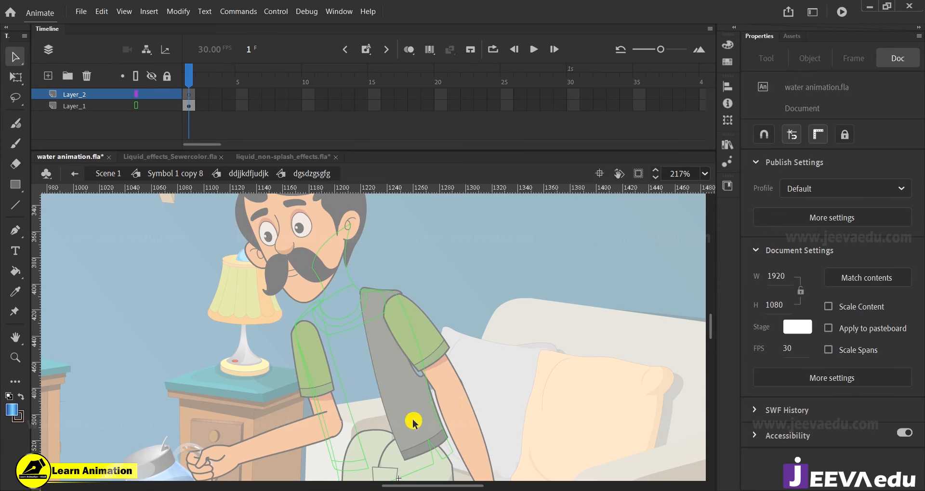
- Paste the ssmssk vest panel onto Layer_2, then rotate and move it over the faded original panel
{"action": "key", "text": "ctrl+v"}
{"action": "left_click", "coordinate": [440, 394]}
{"action": "key", "text": "q"}
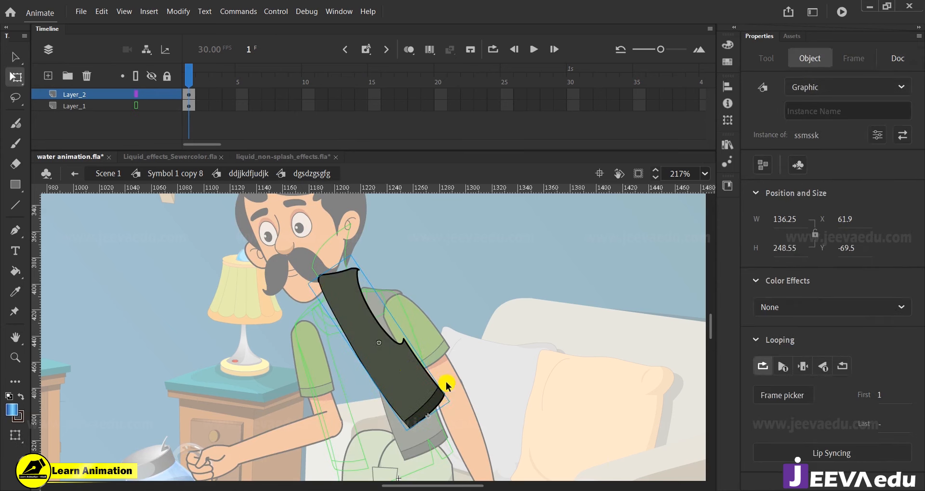
{"action": "left_click_drag", "start_coordinate": [455, 399], "coordinate": [436, 423]}
{"action": "left_click_drag", "start_coordinate": [396, 397], "coordinate": [470, 412]}
{"action": "key", "text": "z"}
{"action": "left_click", "coordinate": [433, 447]}
{"action": "key", "text": "q"}
{"action": "key", "text": "z"}
{"action": "left_click", "coordinate": [371, 310], "text": "alt"}
{"action": "left_click", "coordinate": [364, 292]}
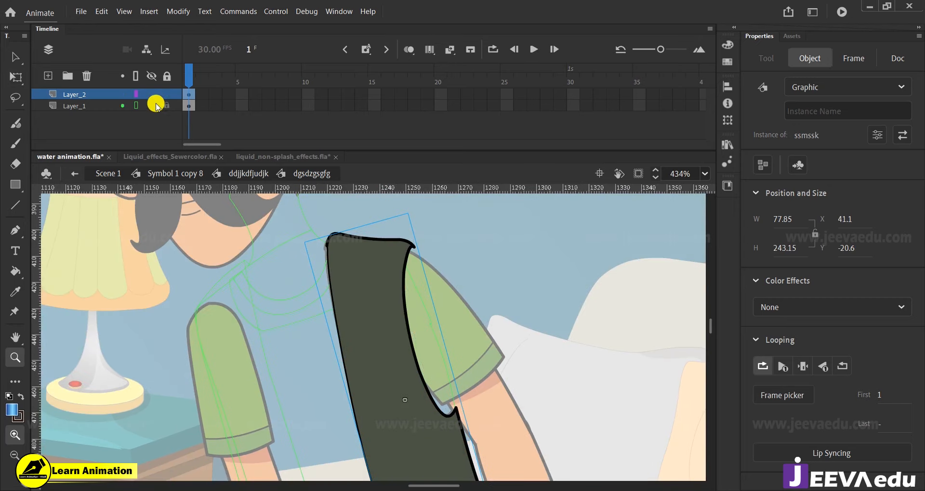
- Show Layer_1 in full colour again and fine-tune the pasted vest panel's placement at the shoulder
{"action": "left_click", "coordinate": [136, 105]}
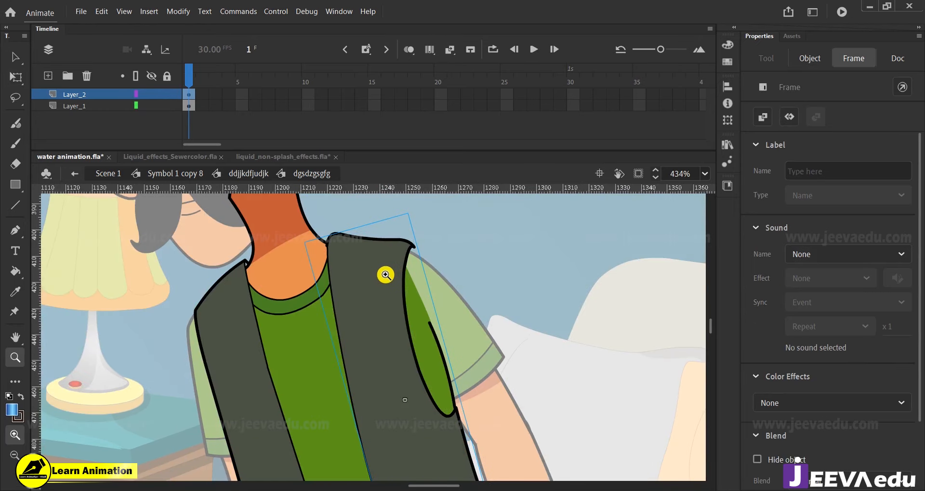
{"action": "left_click", "coordinate": [378, 238]}
{"action": "key", "text": "q"}
{"action": "left_click_drag", "start_coordinate": [356, 228], "coordinate": [355, 226]}
- Return to the ddjjkdfjudjk symbol and hide the dgsdzgsgfg torso layer
{"action": "left_click", "coordinate": [248, 174]}
{"action": "left_click", "coordinate": [152, 117]}
{"action": "left_click", "coordinate": [329, 312]}
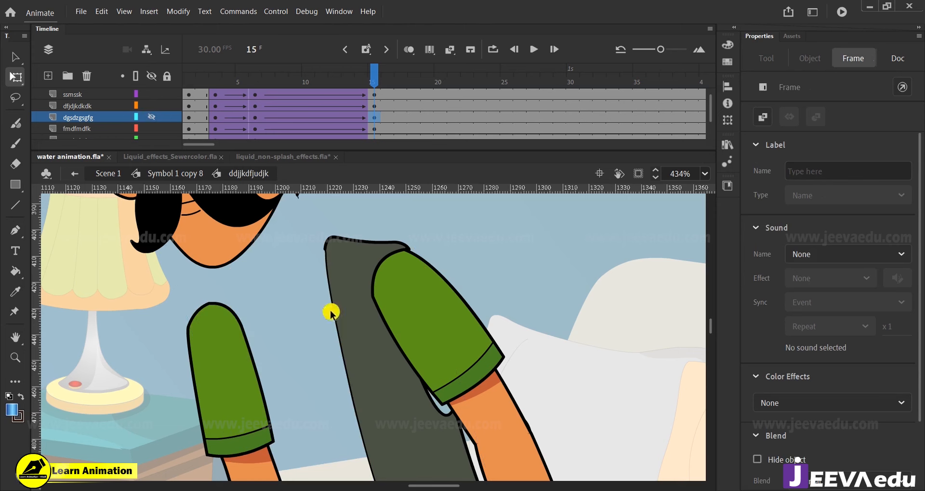
- Delete the separate ssmssk vest layer and make the dgsdzgsgfg torso layer visible again
{"action": "left_click", "coordinate": [353, 302]}
{"action": "left_click", "coordinate": [116, 95]}
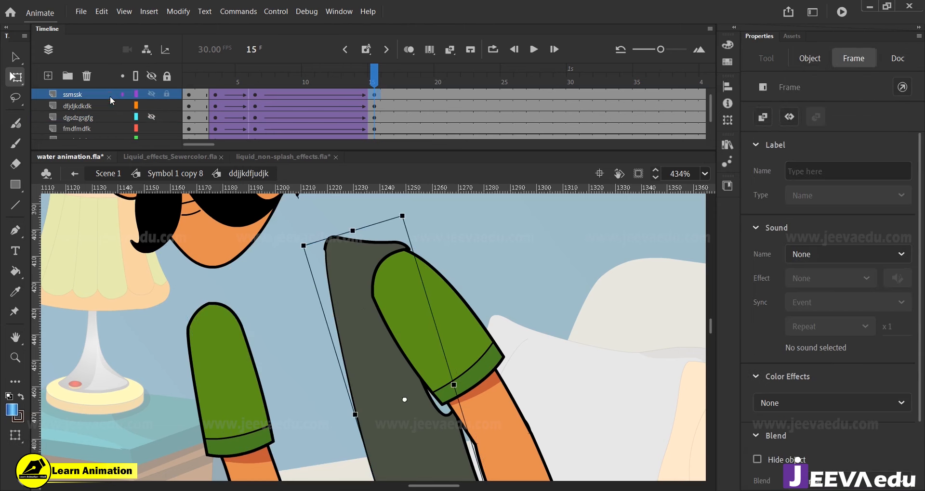
{"action": "left_click", "coordinate": [86, 76]}
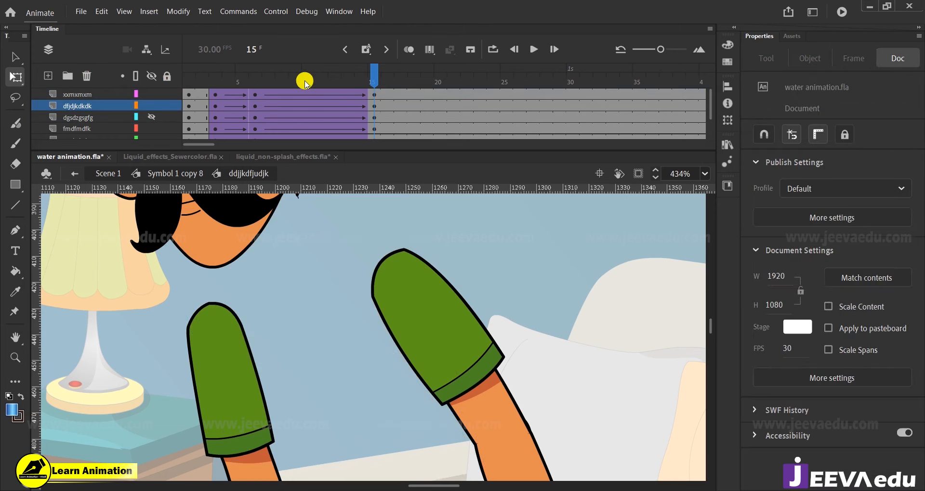
{"action": "left_click", "coordinate": [152, 117]}
- At frame 1, open the ssmssk vest panel nested in the torso symbol and adjust its outline at the shoulder tip
{"action": "left_click_drag", "start_coordinate": [339, 76], "coordinate": [189, 115]}
{"action": "left_click", "coordinate": [541, 301]}
{"action": "left_click", "coordinate": [510, 287]}
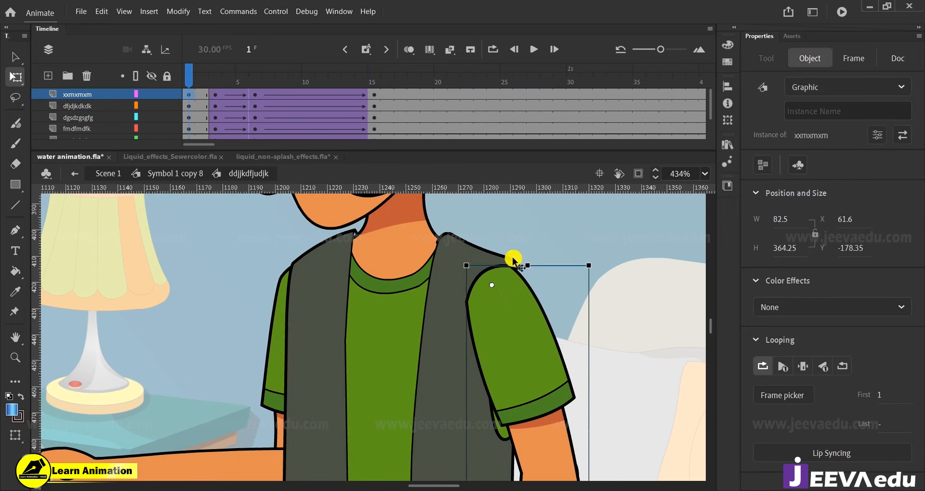
{"action": "key", "text": "z"}
{"action": "left_click", "coordinate": [490, 295]}
{"action": "key", "text": "v"}
{"action": "left_click", "coordinate": [409, 269]}
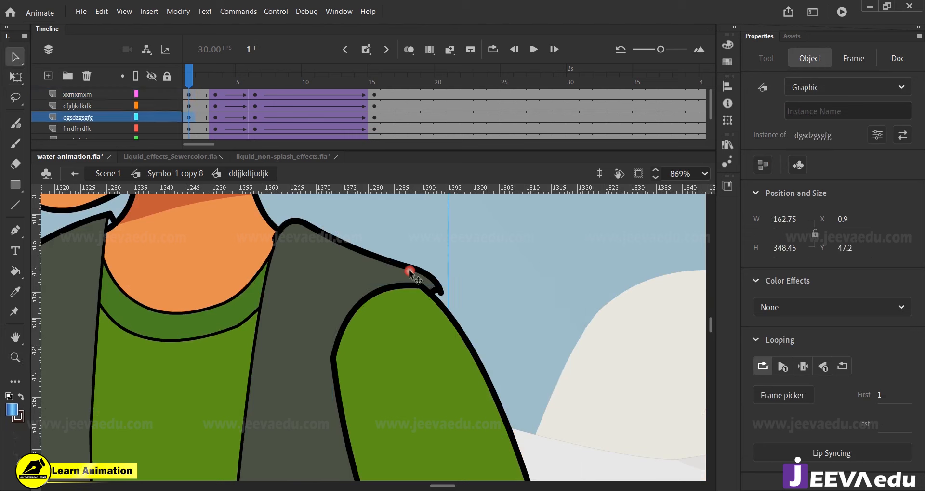
{"action": "double_click", "coordinate": [409, 270]}
{"action": "double_click", "coordinate": [414, 283]}
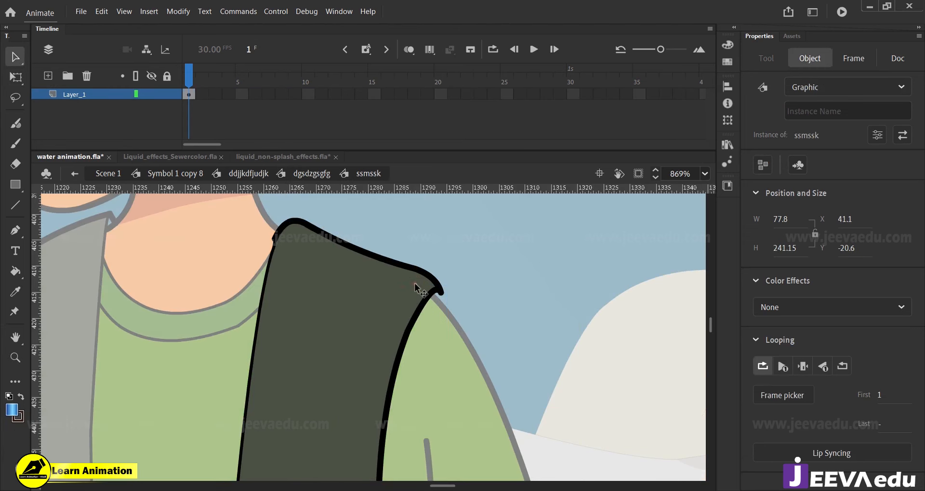
{"action": "double_click", "coordinate": [417, 284]}
{"action": "left_click", "coordinate": [423, 286]}
{"action": "left_click", "coordinate": [440, 268]}
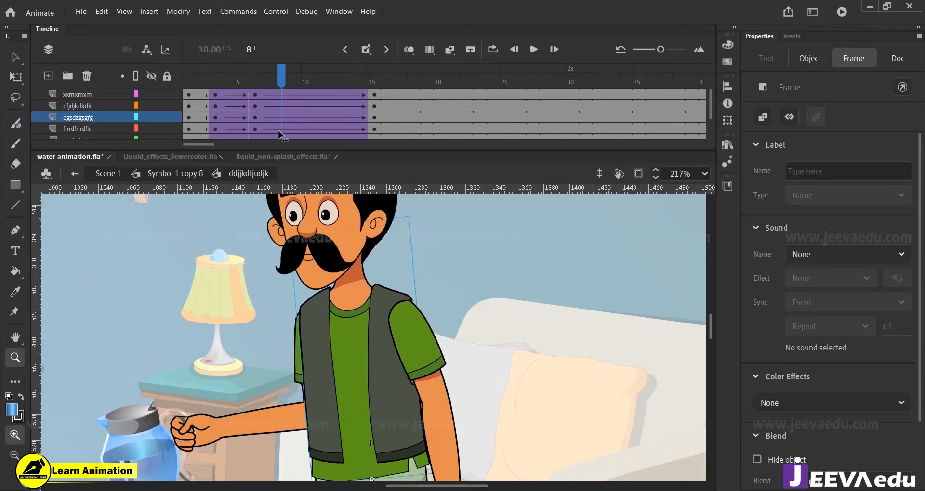
- Scrub the lean animation to frame 15 and examine the merged vest and the overall leaning pose
{"action": "left_click_drag", "start_coordinate": [283, 125], "coordinate": [374, 138]}
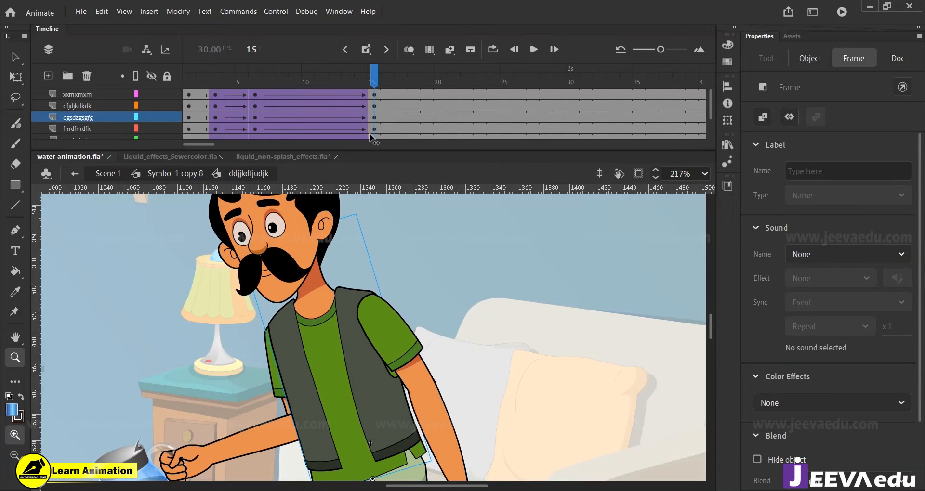
{"action": "left_click", "coordinate": [355, 365], "text": "alt"}
{"action": "left_click", "coordinate": [355, 364], "text": "alt"}
{"action": "left_click_drag", "start_coordinate": [390, 326], "coordinate": [397, 312]}
{"action": "left_click", "coordinate": [386, 310]}
{"action": "left_click_drag", "start_coordinate": [403, 353], "coordinate": [420, 326]}
{"action": "left_click_drag", "start_coordinate": [318, 271], "coordinate": [448, 388]}
{"action": "left_click", "coordinate": [381, 371], "text": "alt"}
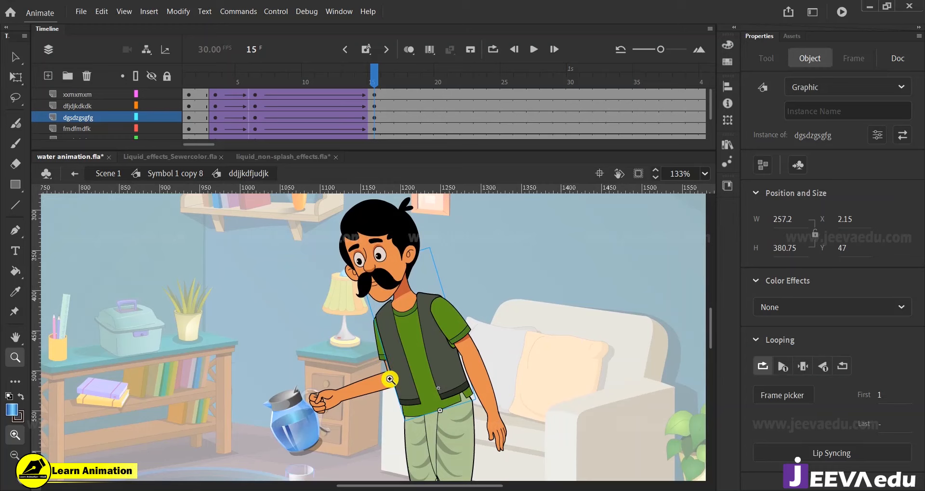
{"action": "left_click", "coordinate": [381, 371], "text": "alt"}
{"action": "left_click_drag", "start_coordinate": [297, 234], "coordinate": [442, 374]}
{"action": "left_click_drag", "start_coordinate": [374, 79], "coordinate": [373, 139]}
- Rotate the head symbol dfjdjkdkdk further forward at frame 15 and compare the pose with frame 6
{"action": "key", "text": "v"}
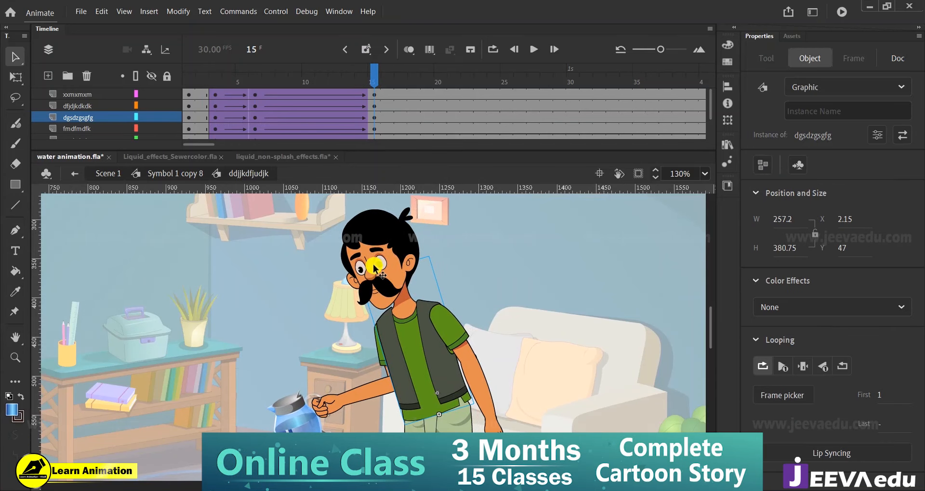
{"action": "left_click", "coordinate": [378, 270]}
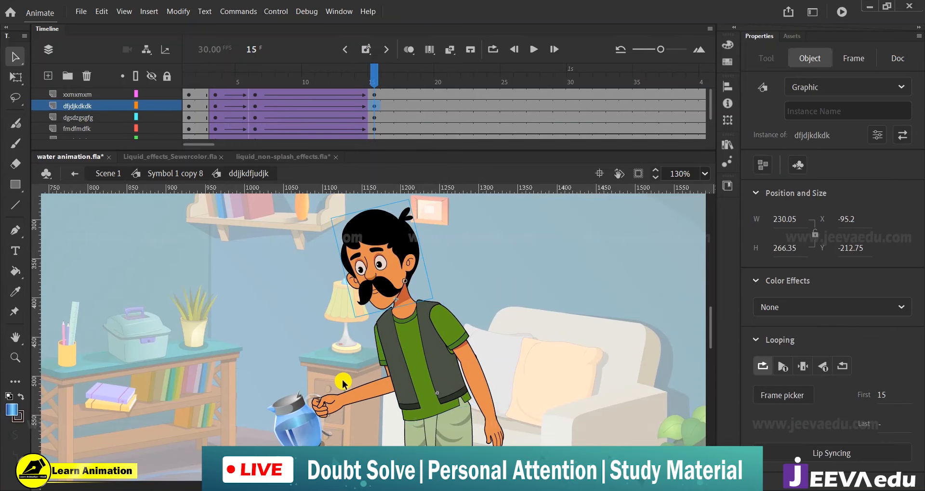
{"action": "key", "text": "q"}
{"action": "left_click_drag", "start_coordinate": [411, 196], "coordinate": [387, 201]}
{"action": "left_click_drag", "start_coordinate": [374, 114], "coordinate": [370, 110]}
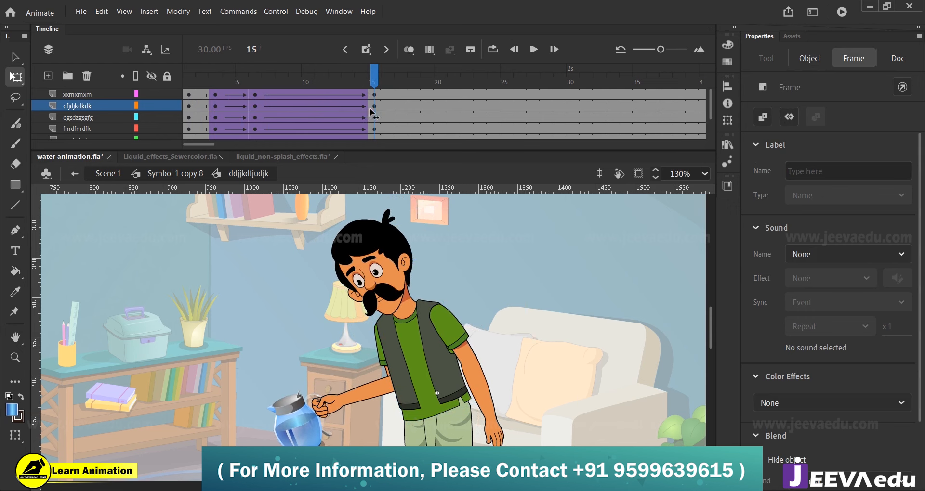
{"action": "left_click", "coordinate": [375, 283]}
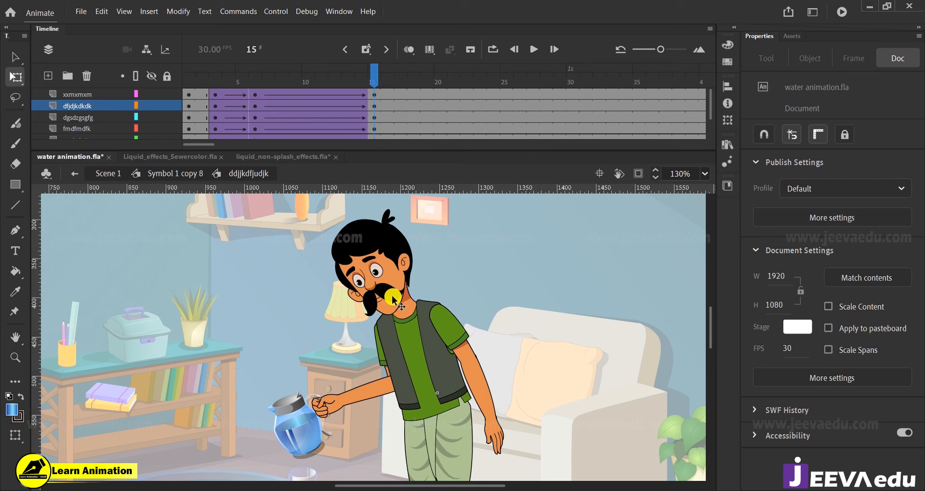
{"action": "left_click", "coordinate": [257, 94]}
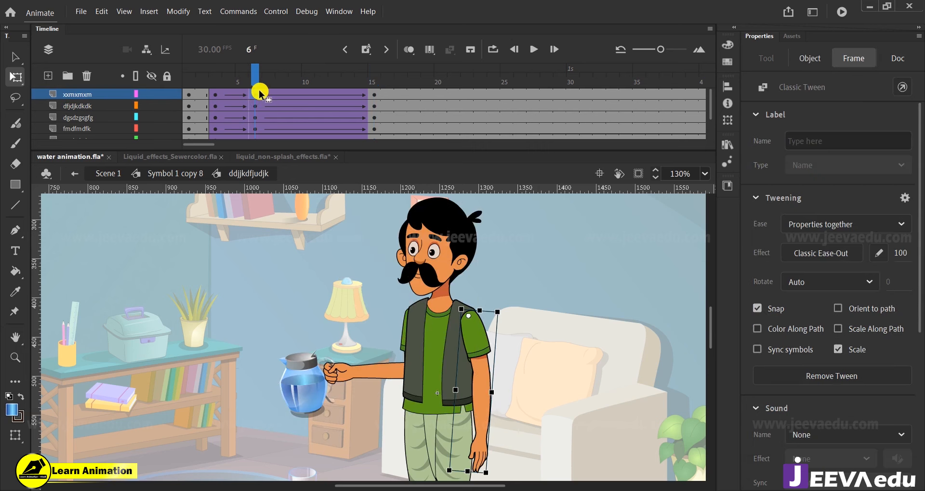
{"action": "left_click", "coordinate": [374, 94]}
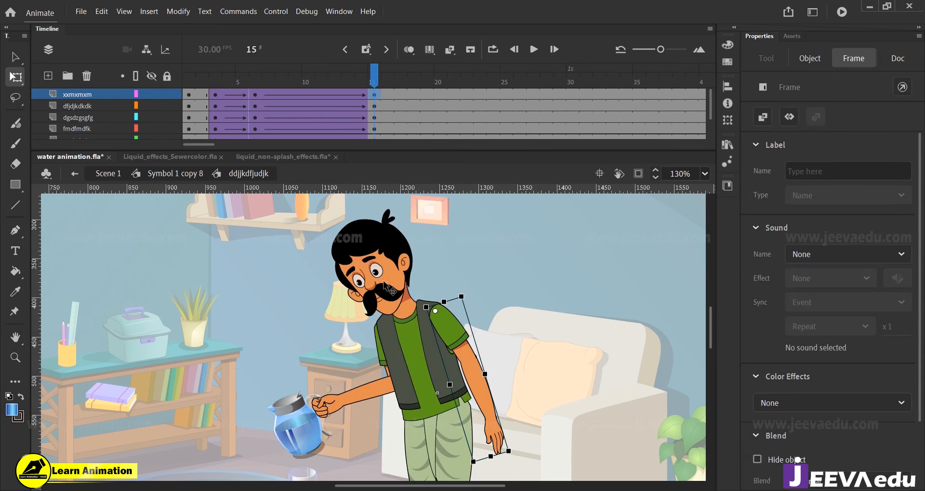
- Open the head symbol dfjdjkdkdk and insert keyframes at frame 15 on all of its layers
{"action": "left_click", "coordinate": [385, 287]}
{"action": "key", "text": "z"}
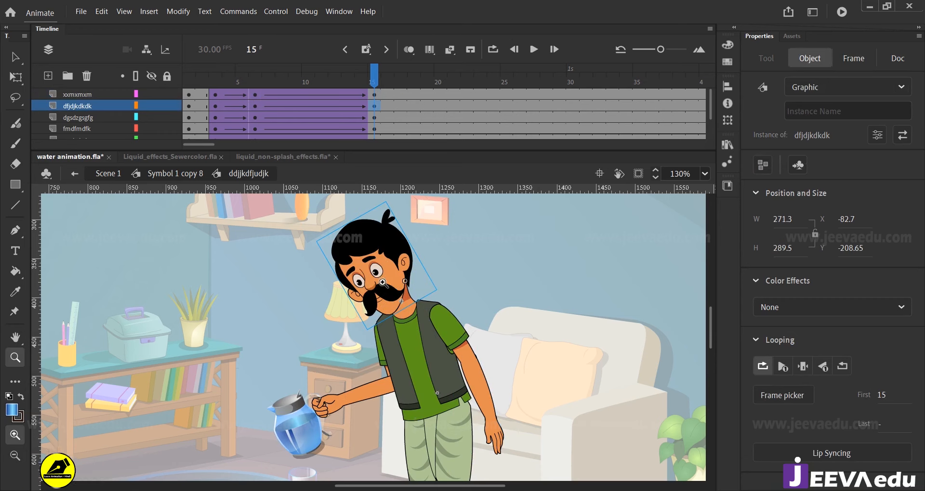
{"action": "left_click", "coordinate": [383, 282]}
{"action": "key", "text": "v"}
{"action": "double_click", "coordinate": [386, 363]}
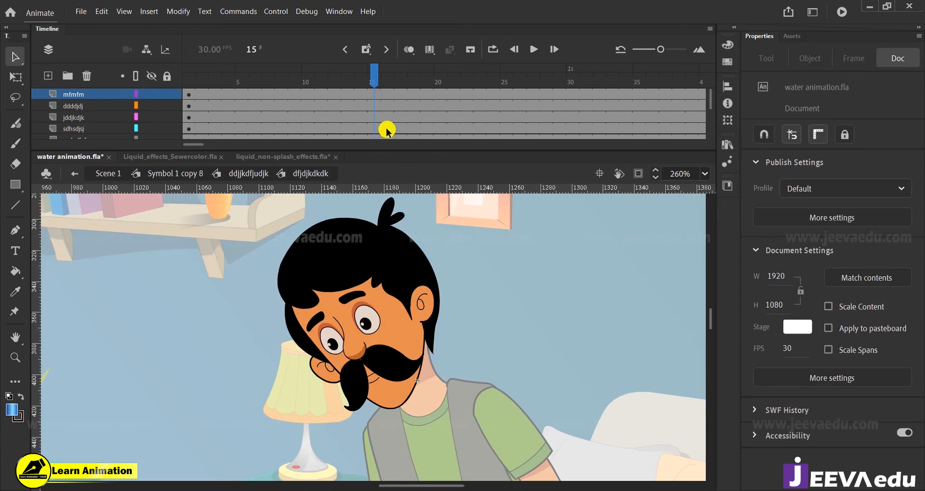
{"action": "left_click_drag", "start_coordinate": [375, 96], "coordinate": [379, 165]}
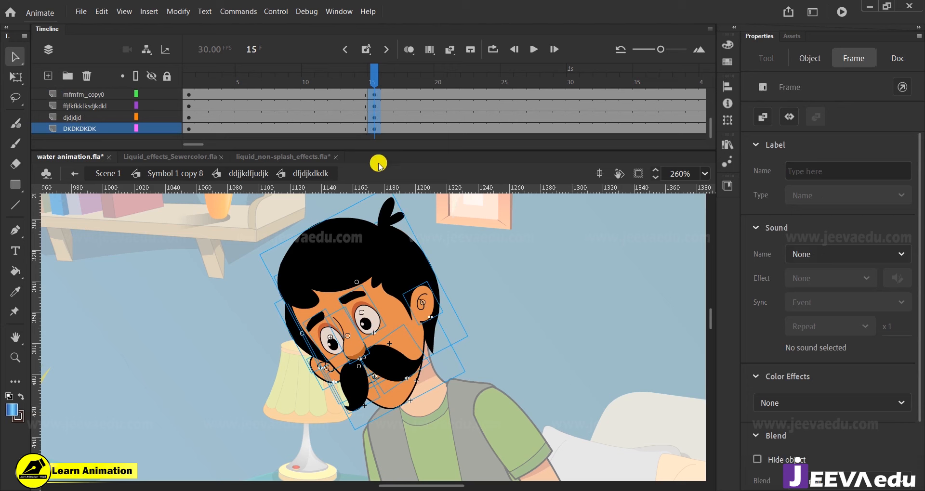
{"action": "scroll", "coordinate": [251, 99], "scroll_direction": "up", "scroll_amount": 5}
- Insert keyframes at frame 6 on all head layers and create classic tweens from there with an ease of 100
{"action": "left_click", "coordinate": [243, 95]}
{"action": "mouse_move", "coordinate": [244, 96]}
{"action": "left_mouse_down"}
{"action": "mouse_move", "coordinate": [237, 163]}
{"action": "mouse_move", "coordinate": [246, 166]}
{"action": "mouse_move", "coordinate": [251, 94]}
{"action": "left_mouse_up"}
{"action": "left_click", "coordinate": [255, 94]}
{"action": "right_click", "coordinate": [255, 95]}
{"action": "left_click", "coordinate": [296, 98]}
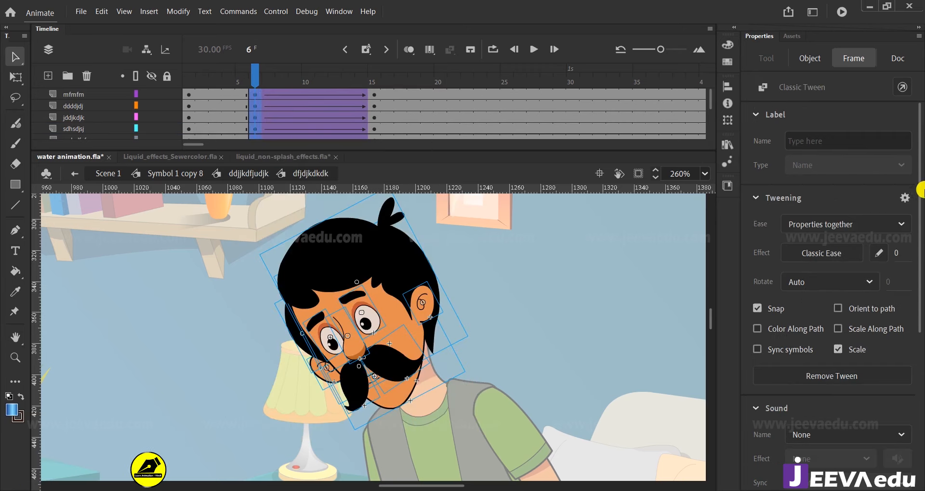
{"action": "left_click", "coordinate": [896, 253]}
{"action": "type", "text": "100"}
{"action": "left_click", "coordinate": [884, 142]}
- Select the eyes, eyebrows, nose and moustache at frame 15 and nudge them down and slightly right on the face
{"action": "left_click", "coordinate": [372, 82]}
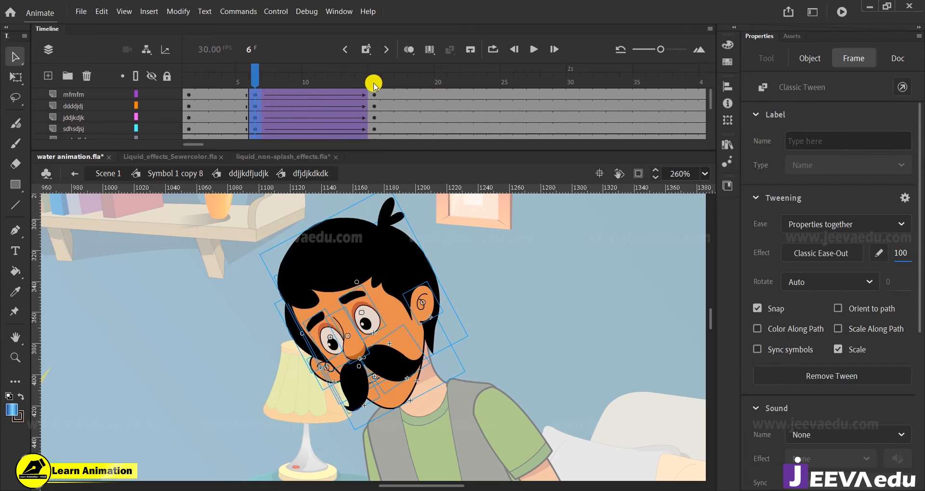
{"action": "left_click_drag", "start_coordinate": [350, 348], "coordinate": [378, 380]}
{"action": "key", "text": "Down"}
{"action": "key", "text": "Down"}
{"action": "key", "text": "Down"}
{"action": "key", "text": "Down"}
{"action": "key", "text": "Down"}
{"action": "key", "text": "Down"}
{"action": "key", "text": "Down"}
{"action": "key", "text": "Down"}
{"action": "key", "text": "Down"}
{"action": "key", "text": "Down"}
{"action": "key", "text": "Down"}
{"action": "key", "text": "Right"}
{"action": "key", "text": "Right"}
{"action": "key", "text": "Right"}
{"action": "key", "text": "Right"}
{"action": "key", "text": "Right"}
{"action": "key", "text": "Right"}
{"action": "key", "text": "Right"}
{"action": "key", "text": "Down"}
{"action": "key", "text": "Down"}
{"action": "key", "text": "Down"}
{"action": "key", "text": "Down"}
{"action": "key", "text": "Down"}
{"action": "key", "text": "Down"}
{"action": "key", "text": "Down"}
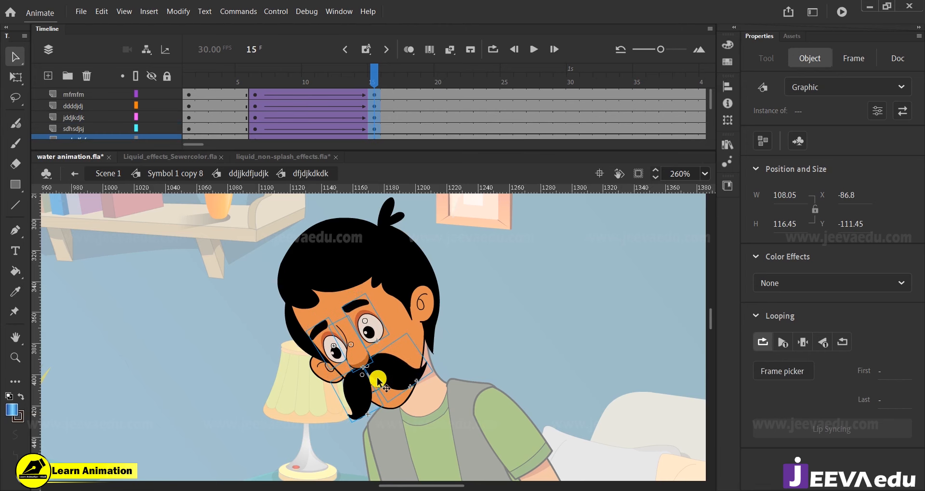
{"action": "key", "text": "Up"}
{"action": "key", "text": "Right"}
{"action": "key", "text": "Down"}
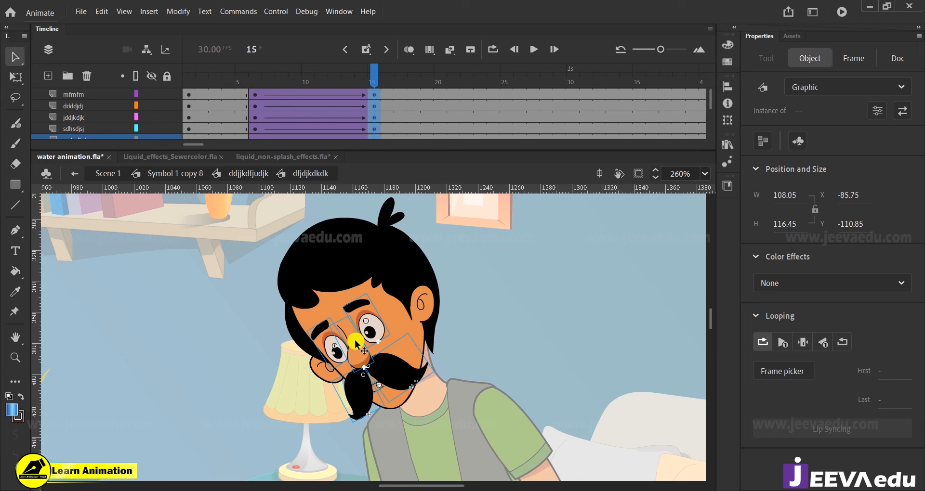
- Select both ears at frame 15 and move them slightly upward
{"action": "left_click", "coordinate": [328, 368]}
{"action": "left_click", "coordinate": [421, 314], "text": "shift"}
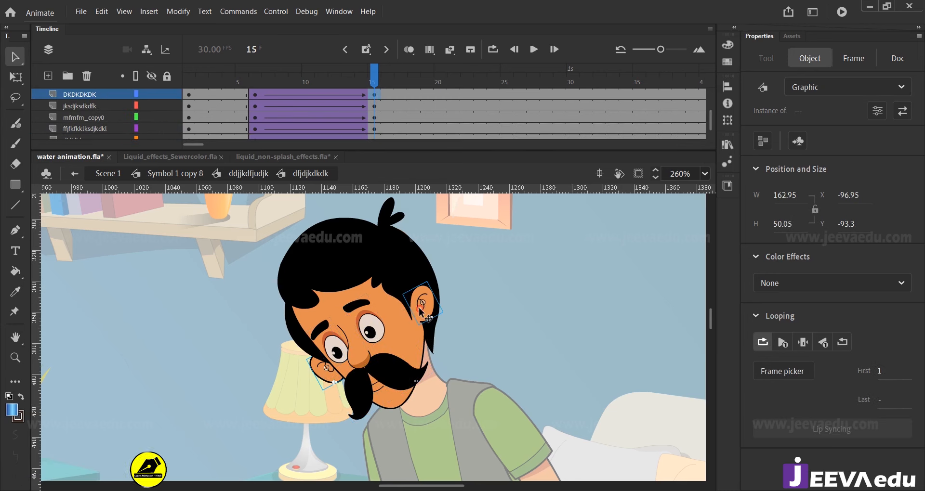
{"action": "left_click_drag", "start_coordinate": [421, 313], "coordinate": [420, 311]}
- Return to the ddjjkdfjudjk symbol and scrub up to frame 15 to examine the head's turning motion
{"action": "left_click_drag", "start_coordinate": [375, 70], "coordinate": [374, 129]}
{"action": "double_click", "coordinate": [573, 279]}
{"action": "key", "text": "z"}
{"action": "left_click", "coordinate": [379, 386], "text": "alt"}
{"action": "left_click_drag", "start_coordinate": [376, 308], "coordinate": [374, 297]}
{"action": "left_click_drag", "start_coordinate": [374, 79], "coordinate": [266, 128]}
{"action": "left_click_drag", "start_coordinate": [316, 131], "coordinate": [373, 135]}
{"action": "left_click", "coordinate": [366, 278]}
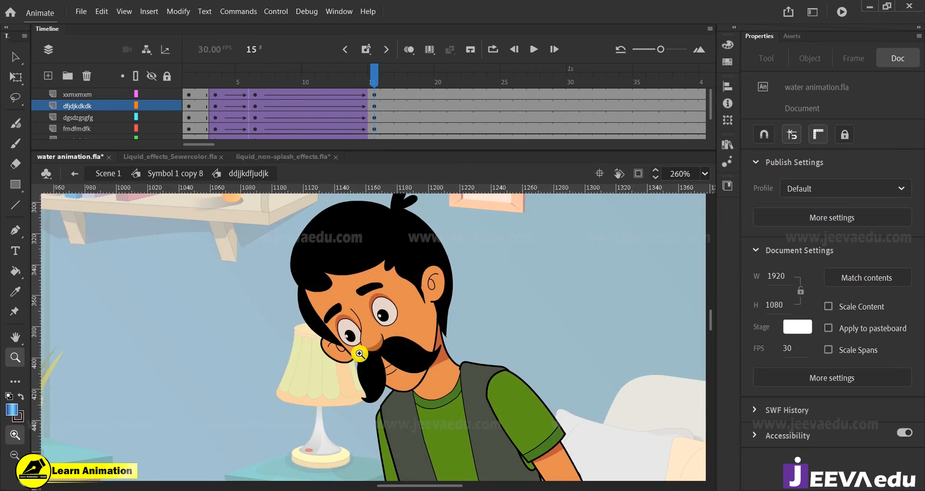
- Reopen the head symbol and nudge the far ear DKDKDKDK right and up at frame 15 so it tucks behind the face
{"action": "key", "text": "v"}
{"action": "left_click", "coordinate": [341, 366]}
{"action": "double_click", "coordinate": [340, 367]}
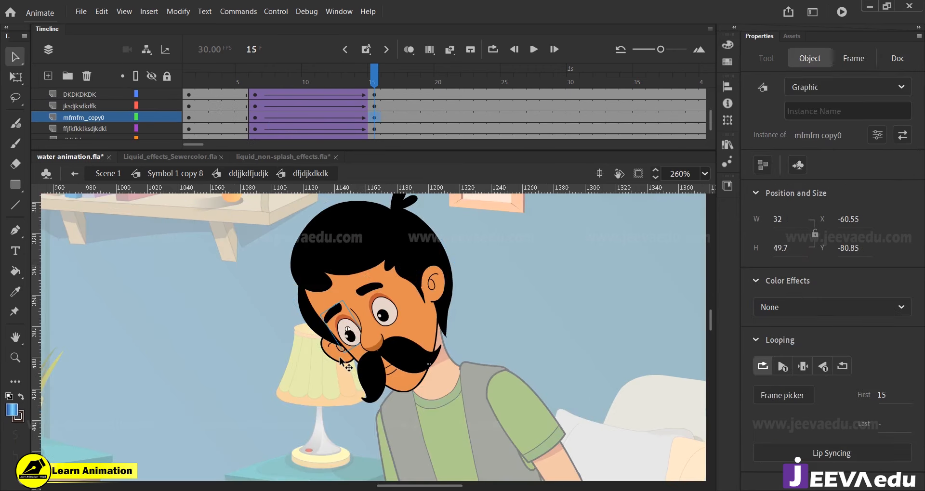
{"action": "left_click", "coordinate": [340, 356]}
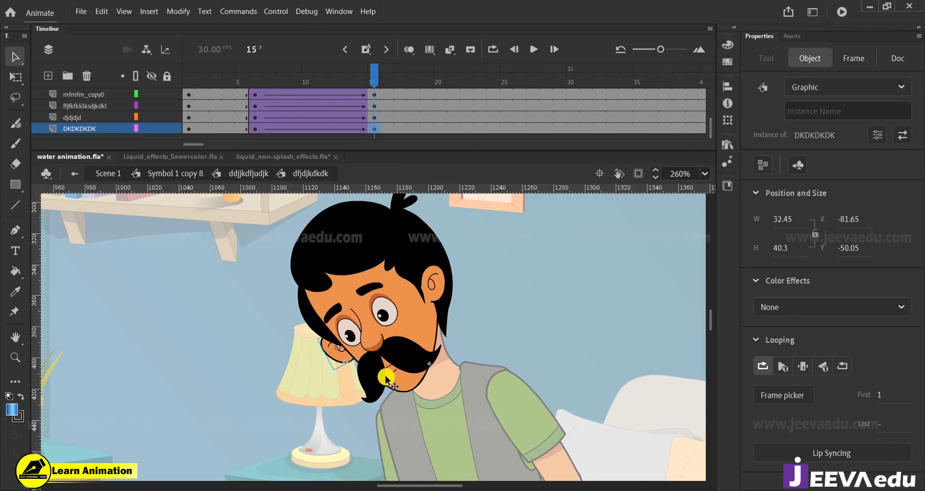
{"action": "left_click_drag", "start_coordinate": [392, 377], "coordinate": [396, 381]}
{"action": "key", "text": "Right"}
{"action": "key", "text": "Right"}
{"action": "key", "text": "Right"}
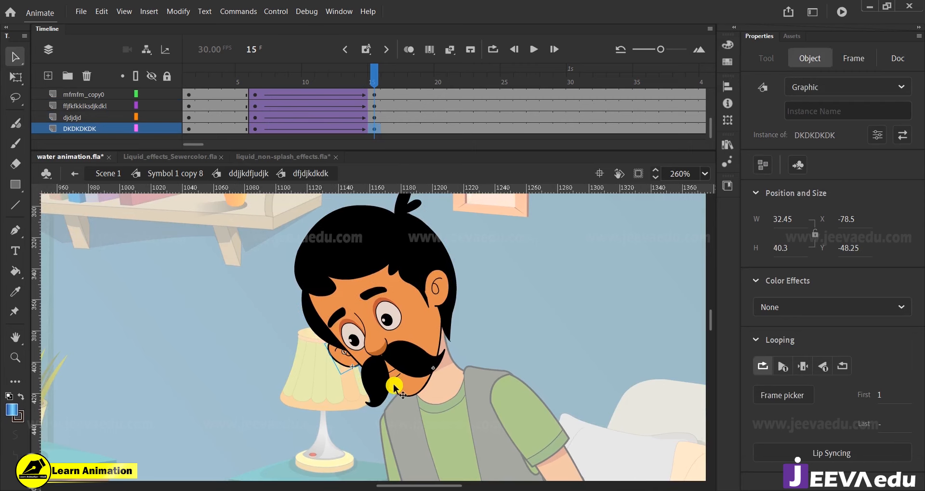
{"action": "key", "text": "Up"}
{"action": "key", "text": "Up"}
{"action": "key", "text": "Up"}
{"action": "key", "text": "Up"}
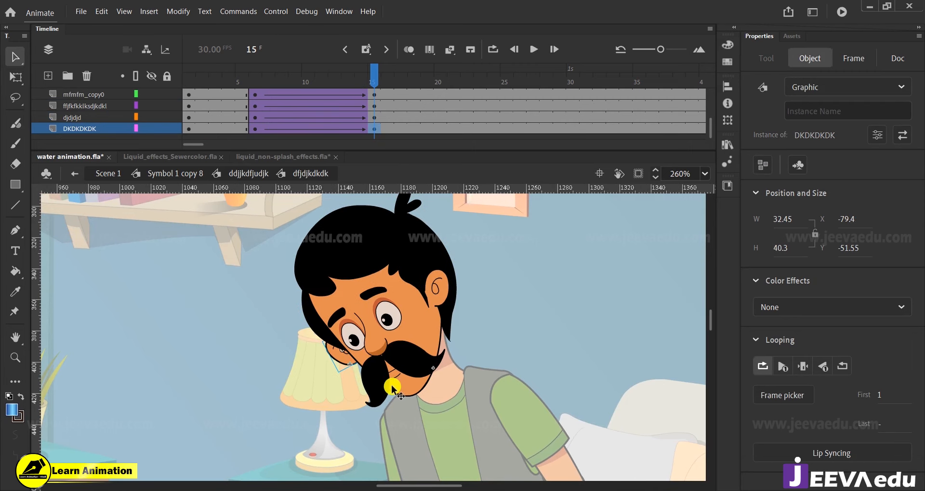
- Shift the djdjdjd hair piece beside the far ear slightly right, and return to the ddjjkdfjudjk symbol
{"action": "left_click", "coordinate": [320, 332]}
{"action": "mouse_move", "coordinate": [319, 331]}
{"action": "left_mouse_down"}
{"action": "mouse_move", "coordinate": [290, 338]}
{"action": "mouse_move", "coordinate": [326, 331]}
{"action": "left_mouse_up"}
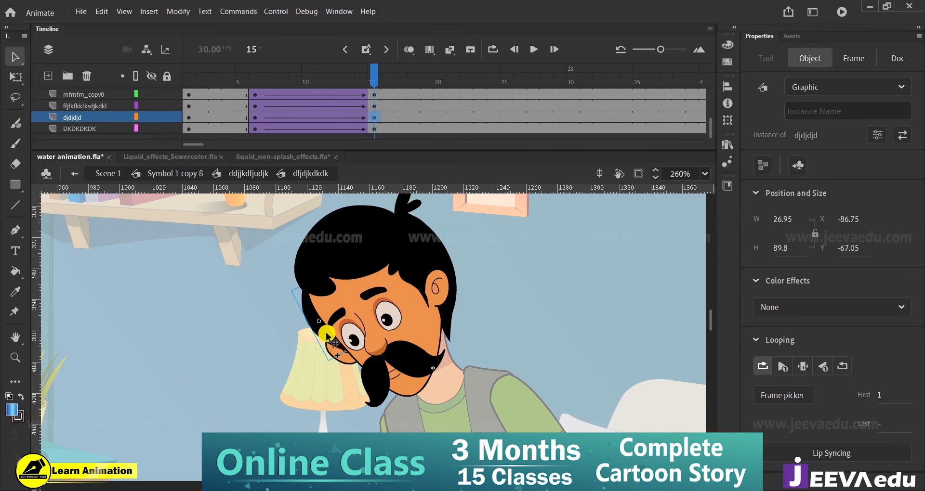
{"action": "key", "text": "q"}
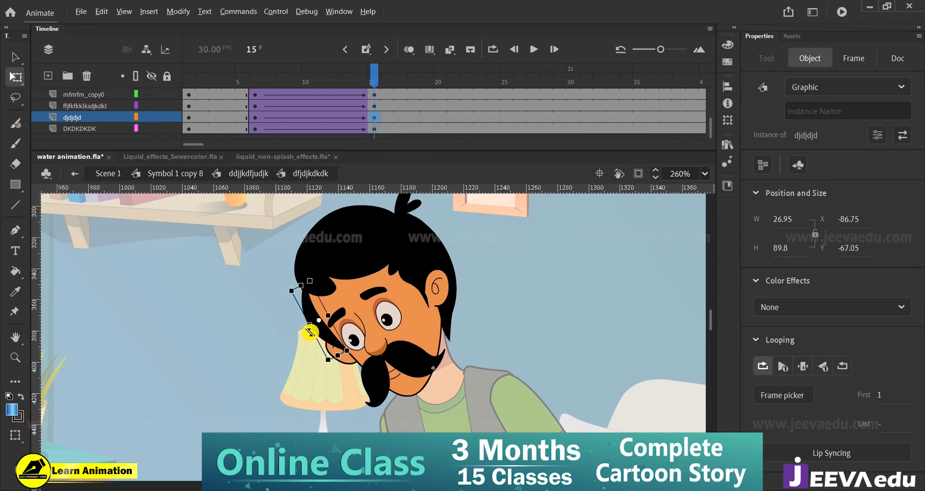
{"action": "left_click", "coordinate": [248, 174]}
- Scrub the lean up to frame 15 and examine the corrected head against the whole character
{"action": "left_click_drag", "start_coordinate": [374, 79], "coordinate": [372, 138]}
{"action": "left_click", "coordinate": [377, 387]}
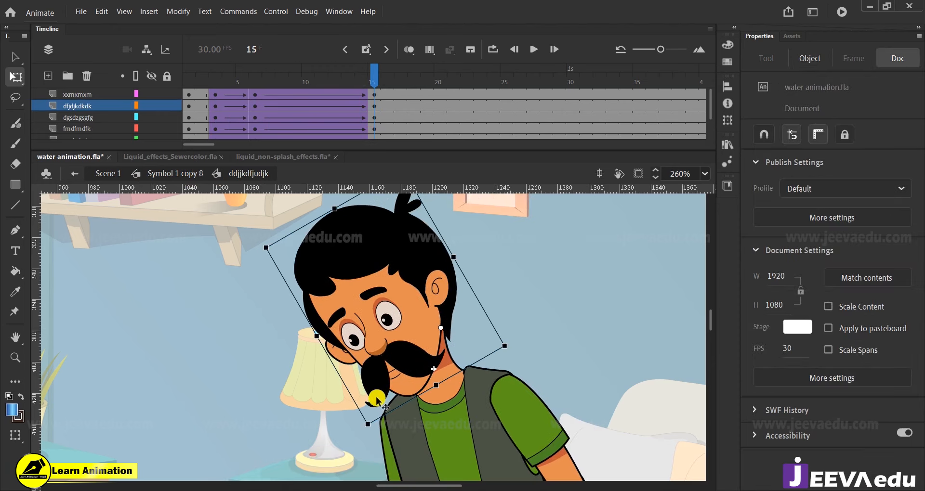
{"action": "key", "text": "ctrl+shift+space"}
{"action": "left_click", "coordinate": [361, 385]}
{"action": "left_click_drag", "start_coordinate": [435, 411], "coordinate": [410, 371]}
{"action": "left_click_drag", "start_coordinate": [357, 93], "coordinate": [371, 134]}
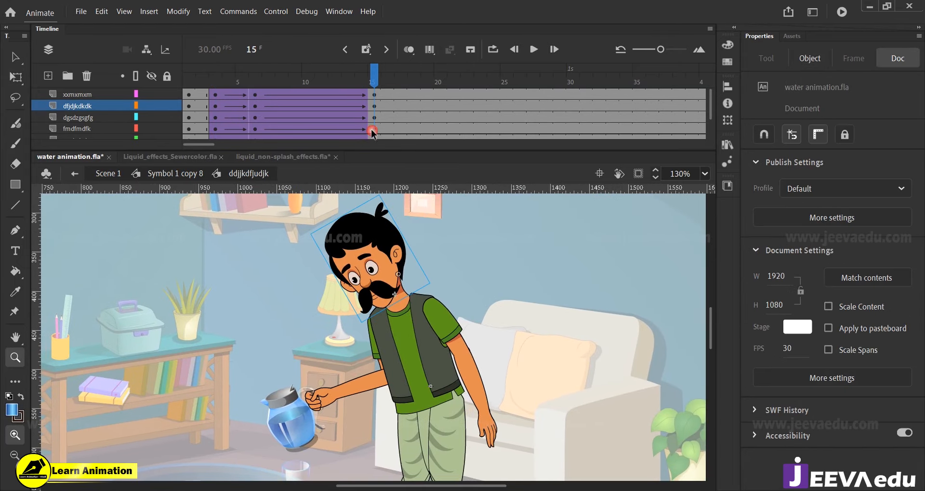
- Scrub the lean up to frame 15 to examine how the jug-holding arm moves
{"action": "key", "text": "v"}
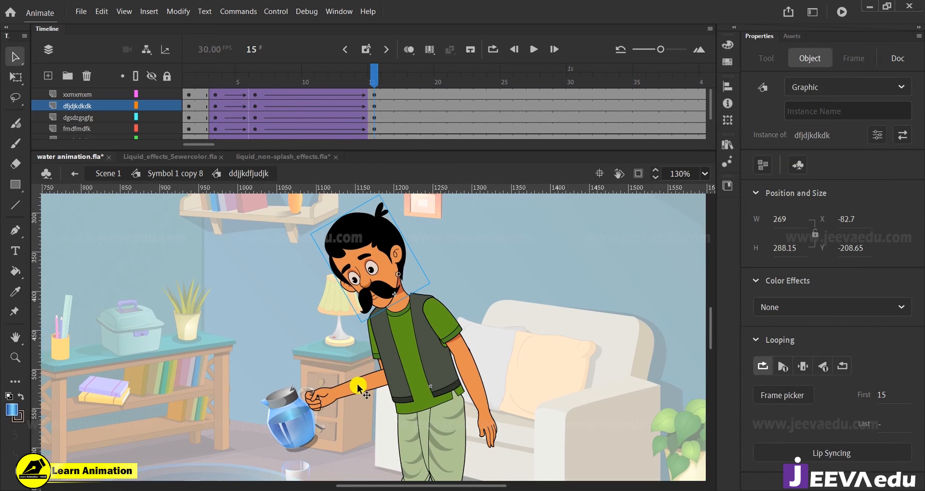
{"action": "left_click", "coordinate": [357, 384]}
{"action": "left_click", "coordinate": [239, 103]}
{"action": "left_click_drag", "start_coordinate": [238, 99], "coordinate": [374, 140]}
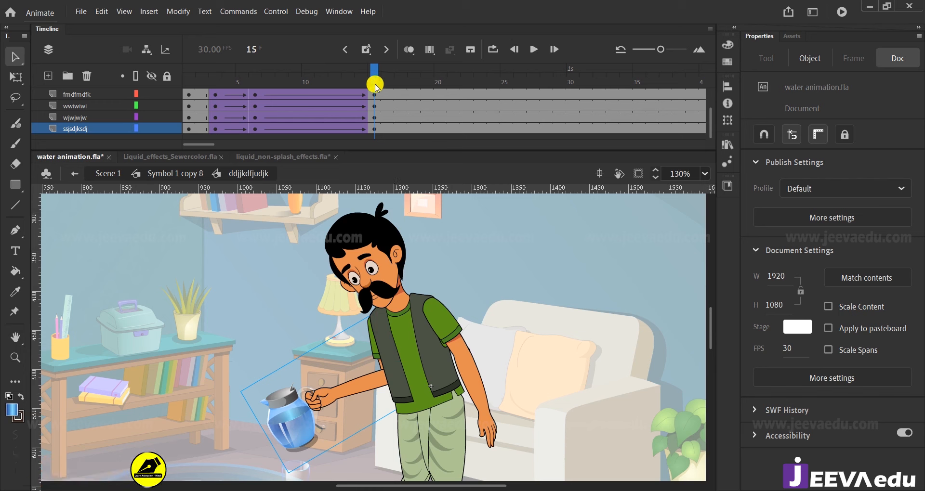
{"action": "left_click_drag", "start_coordinate": [376, 87], "coordinate": [374, 108]}
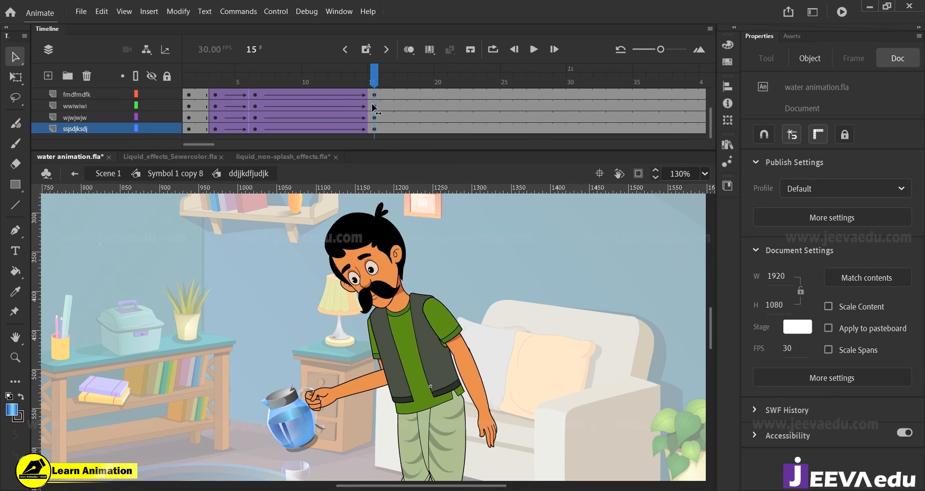
- Rotate the jug-holding arm ssjsdjksdj clockwise about the shoulder at frame 15, raising the forearm to nearly horizontal, and scrub through the motion
{"action": "left_click", "coordinate": [321, 401]}
{"action": "left_click_drag", "start_coordinate": [359, 399], "coordinate": [370, 374]}
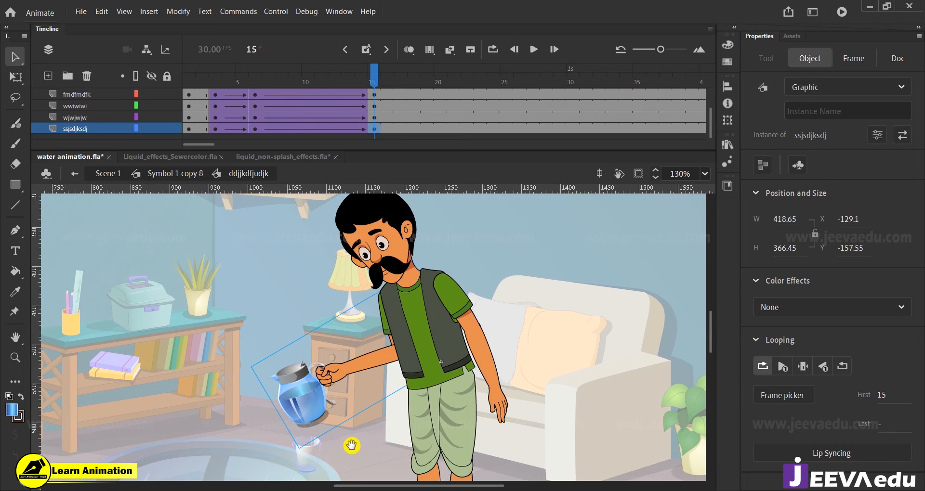
{"action": "left_click_drag", "start_coordinate": [331, 452], "coordinate": [335, 446]}
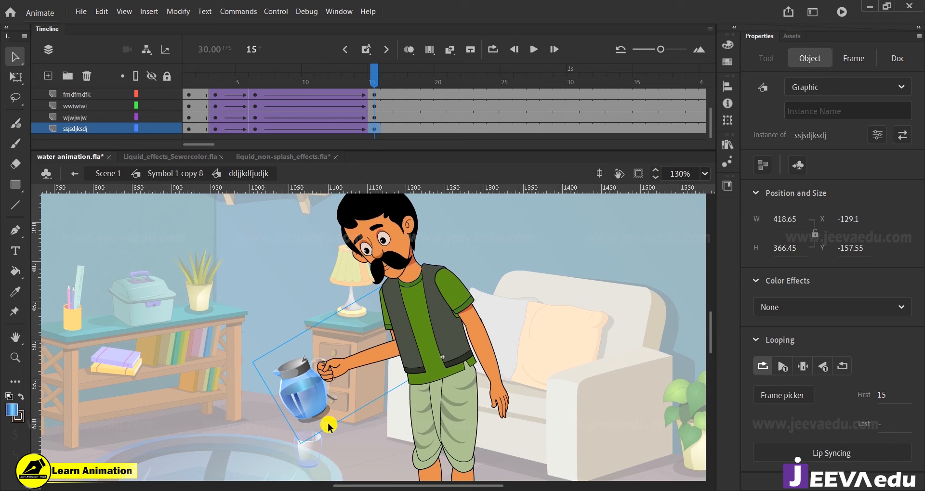
{"action": "key", "text": "q"}
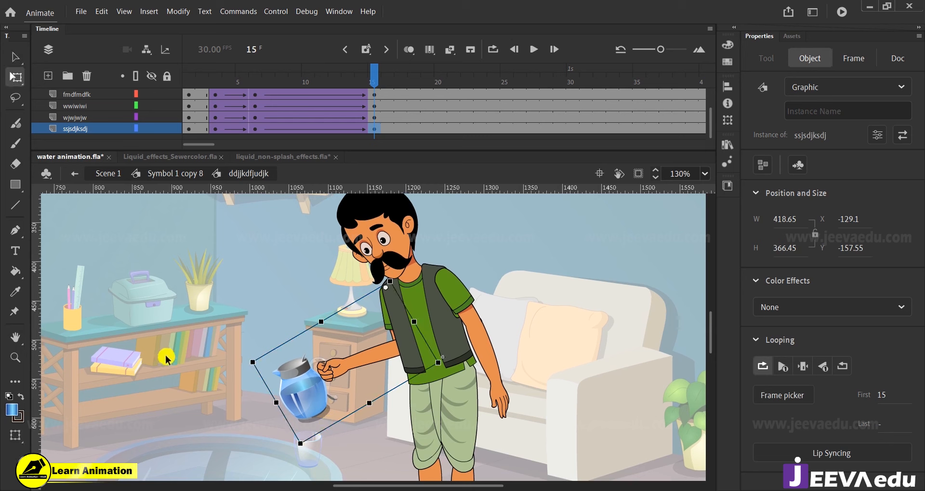
{"action": "left_click_drag", "start_coordinate": [301, 450], "coordinate": [174, 426]}
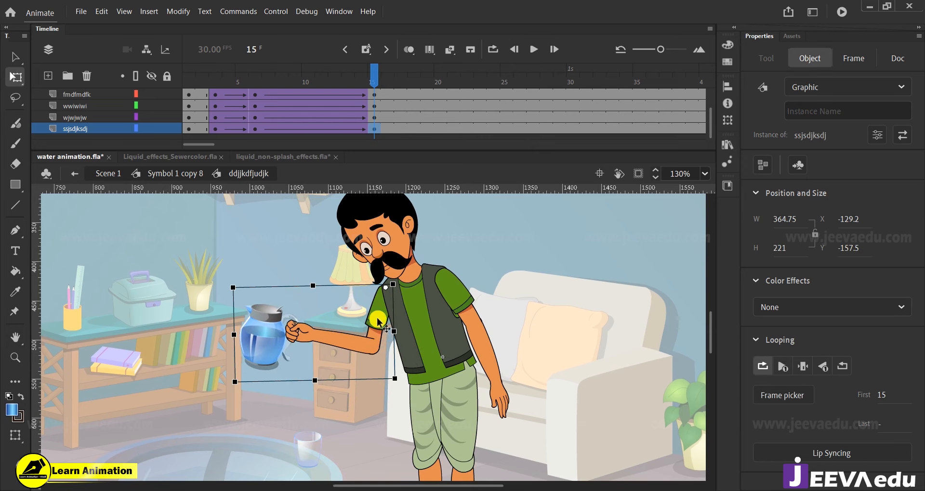
{"action": "left_click_drag", "start_coordinate": [393, 311], "coordinate": [397, 333]}
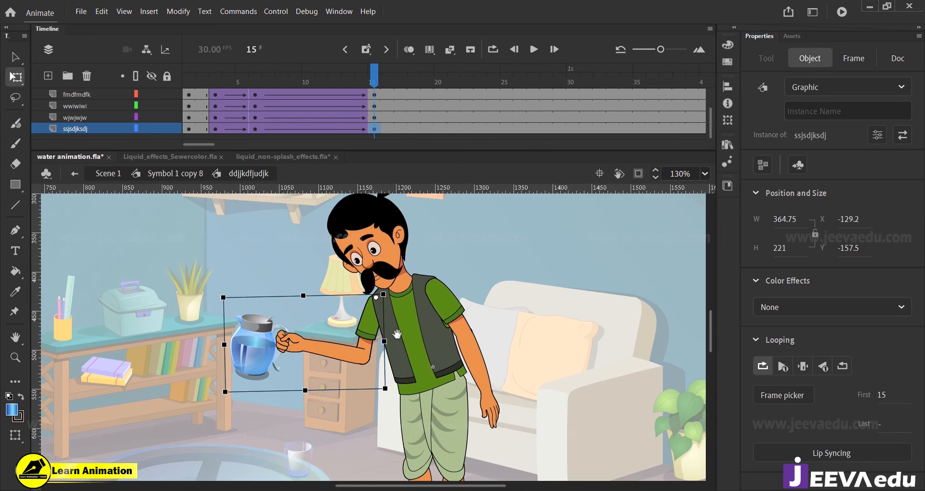
{"action": "left_click_drag", "start_coordinate": [369, 85], "coordinate": [373, 113]}
{"action": "left_click", "coordinate": [366, 372]}
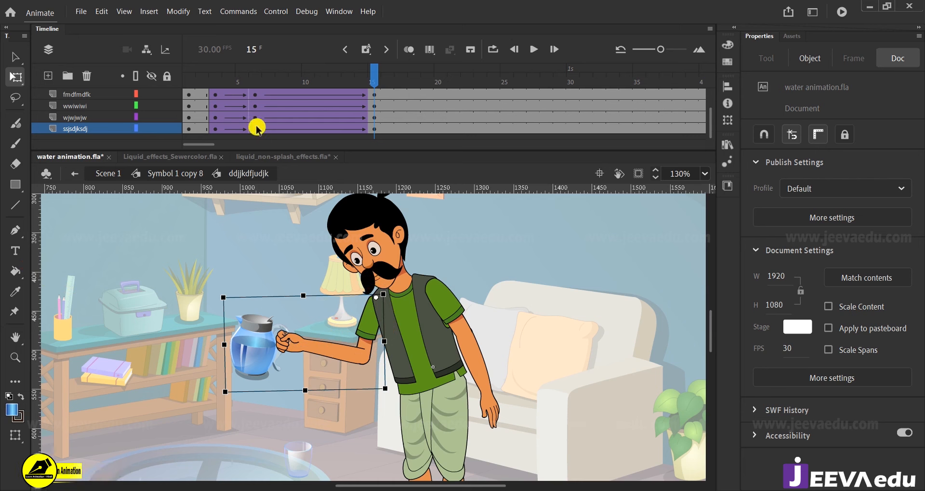
- Compare the poses at frames 6 and 15, and open the arm symbol ssjsdjksdj for editing at frame 15
{"action": "left_click", "coordinate": [255, 95]}
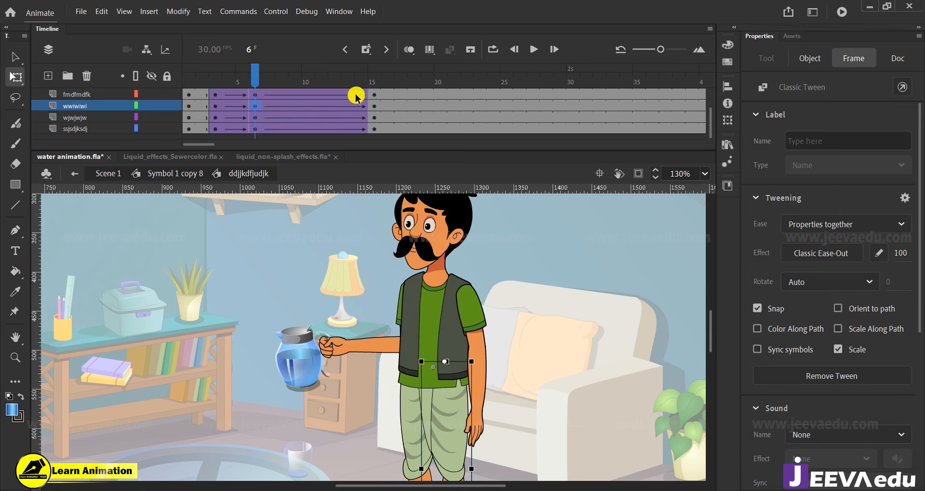
{"action": "left_click", "coordinate": [375, 94]}
{"action": "double_click", "coordinate": [290, 345]}
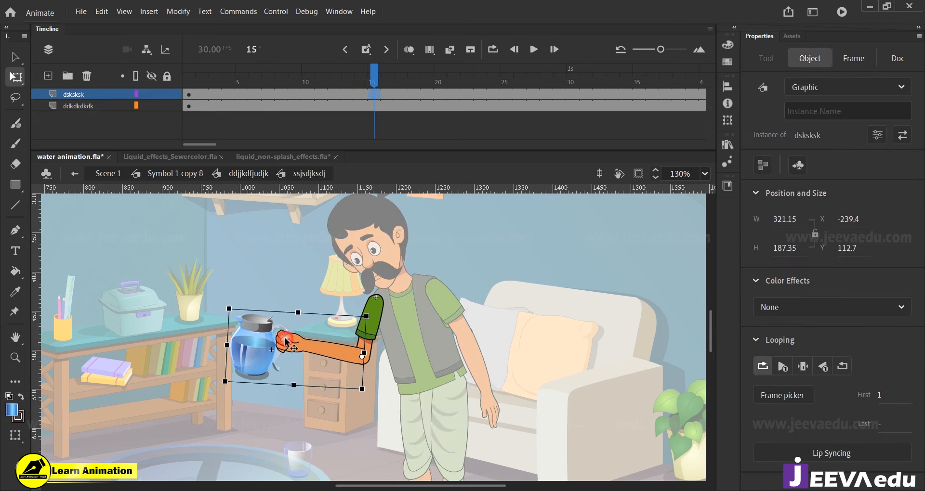
{"action": "key", "text": "F6"}
{"action": "left_click_drag", "start_coordinate": [227, 307], "coordinate": [259, 458]}
{"action": "key", "text": "ctrl+z"}
{"action": "key", "text": "ctrl+z"}
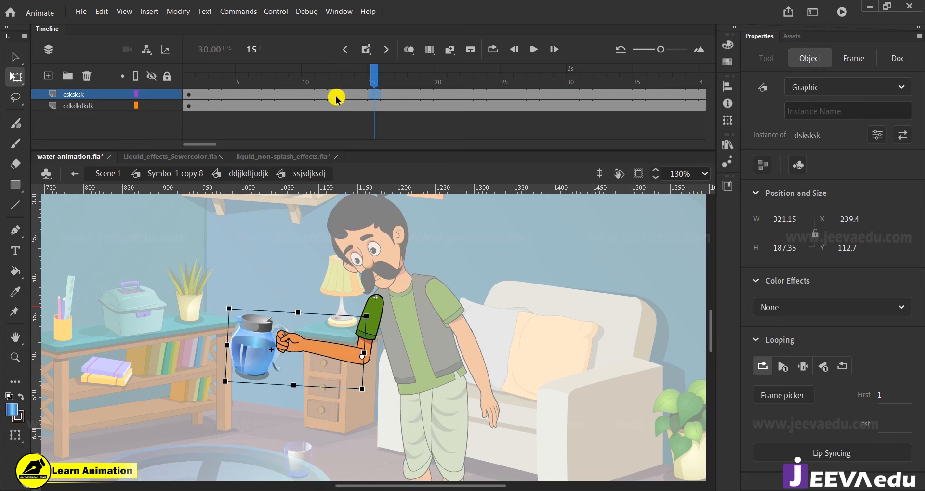
- Keyframe the forearm layer dsksksk at frames 6 and 15 and create a classic tween between them
{"action": "left_click", "coordinate": [252, 95]}
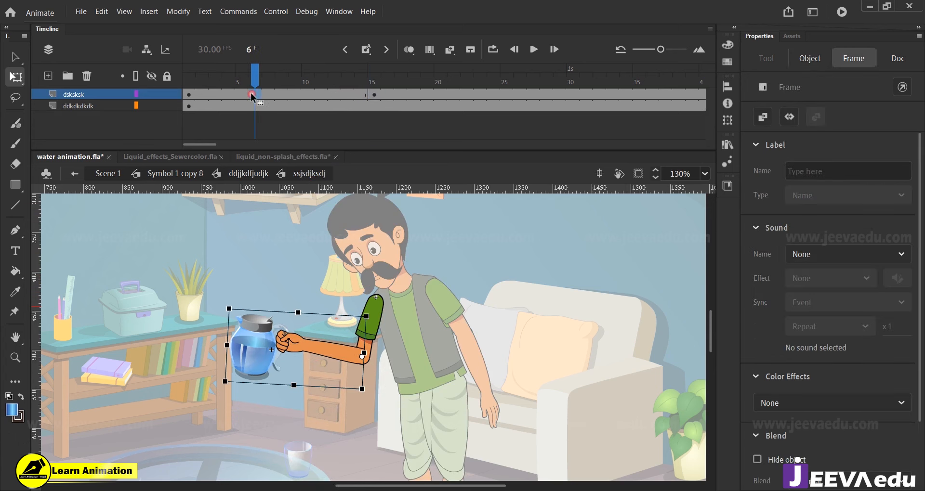
{"action": "key", "text": "F6"}
{"action": "right_click", "coordinate": [281, 94]}
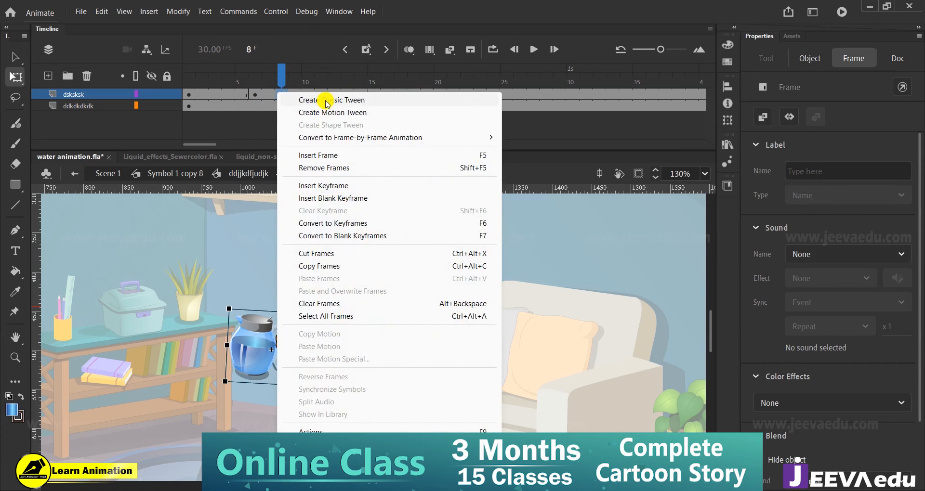
{"action": "left_click", "coordinate": [326, 101]}
- Rotate the forearm and jug down about the elbow at frame 15, and check the motion in the ddjjkdfjudjk symbol
{"action": "left_click", "coordinate": [374, 95]}
{"action": "left_click_drag", "start_coordinate": [226, 383], "coordinate": [314, 487]}
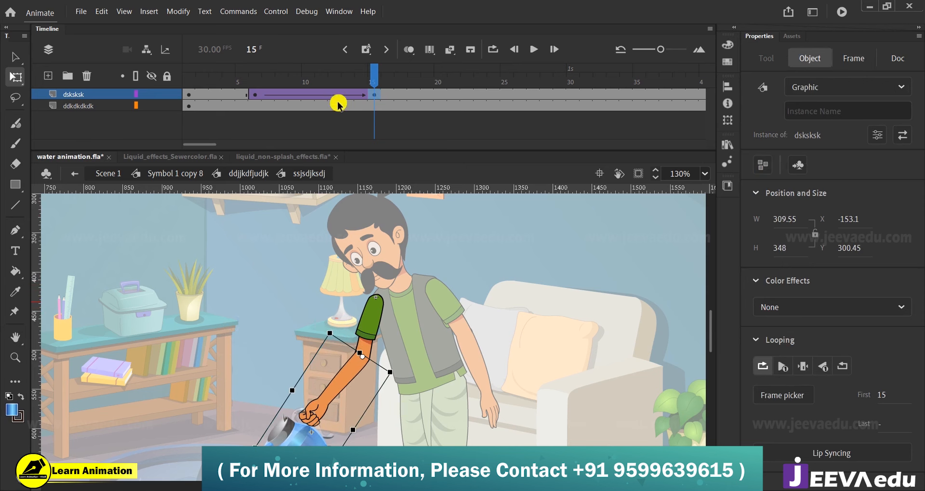
{"action": "left_click", "coordinate": [370, 99]}
{"action": "left_click", "coordinate": [252, 172]}
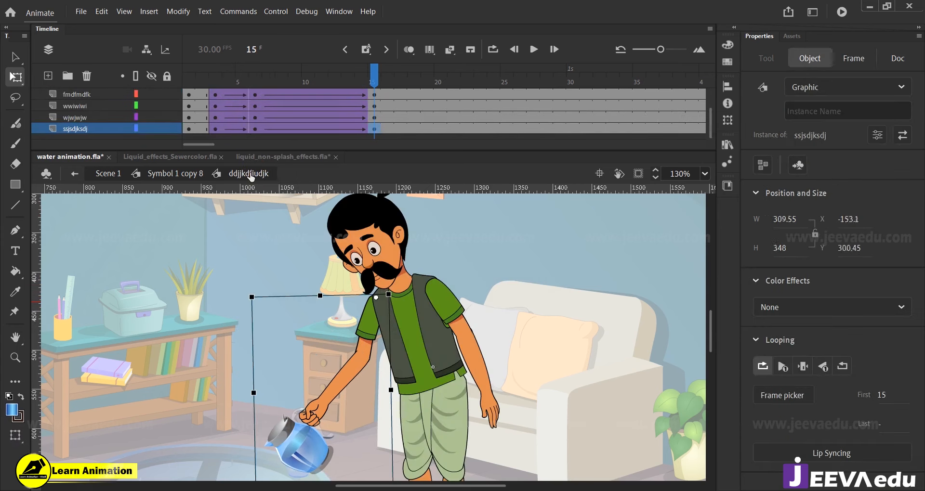
{"action": "left_click_drag", "start_coordinate": [354, 78], "coordinate": [376, 135]}
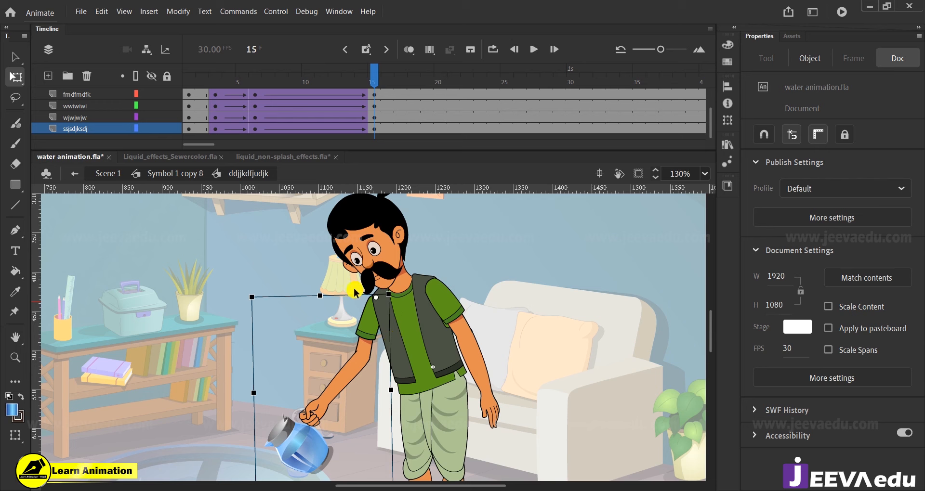
{"action": "left_click_drag", "start_coordinate": [363, 79], "coordinate": [375, 98]}
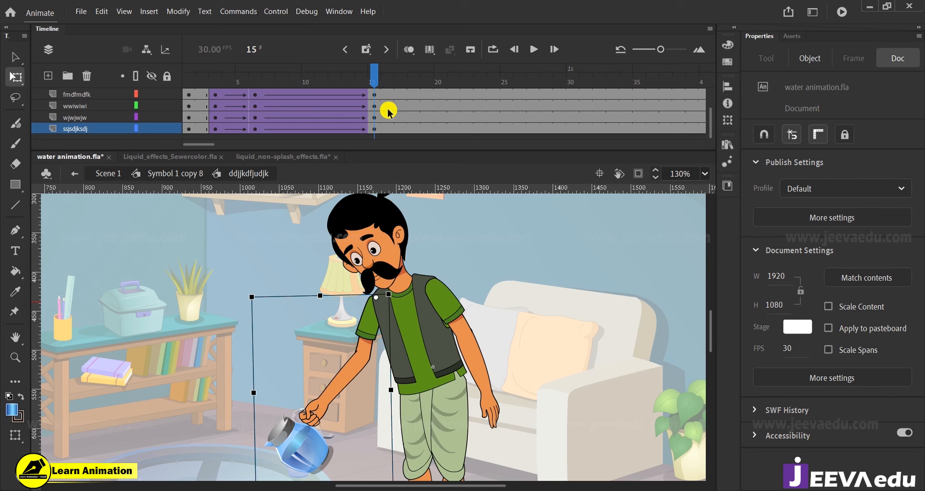
- Open the forearm symbol dsksksk nested inside the arm symbol ssjsdjksdj, staying at frame 15
{"action": "key", "text": "z"}
{"action": "left_click", "coordinate": [302, 420]}
{"action": "left_click", "coordinate": [409, 406]}
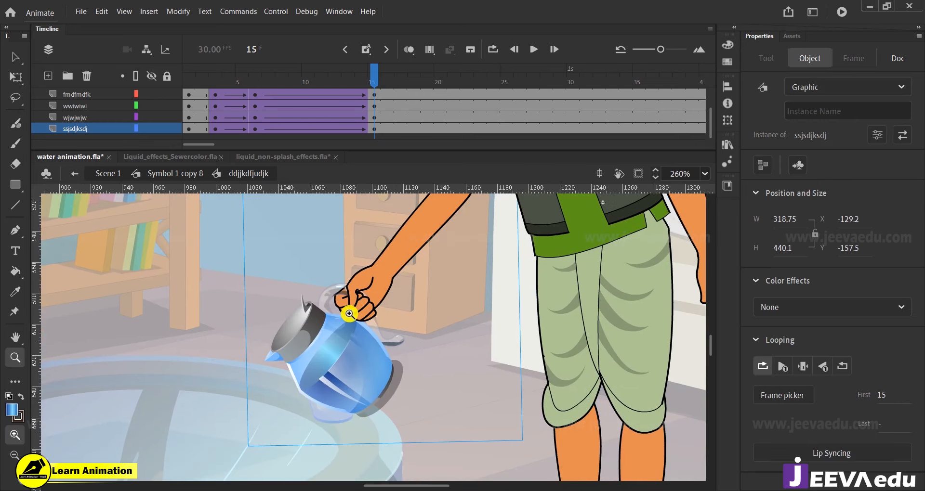
{"action": "key", "text": "v"}
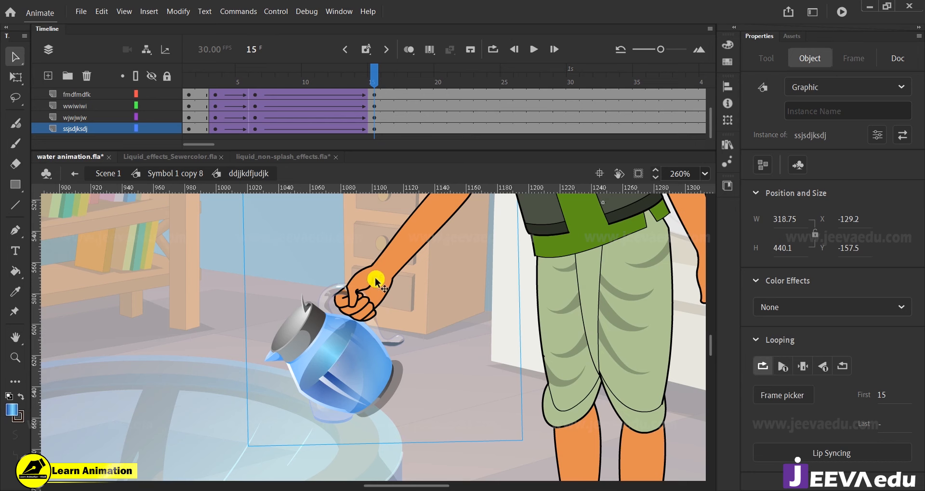
{"action": "left_click_drag", "start_coordinate": [355, 74], "coordinate": [368, 107]}
{"action": "double_click", "coordinate": [348, 352]}
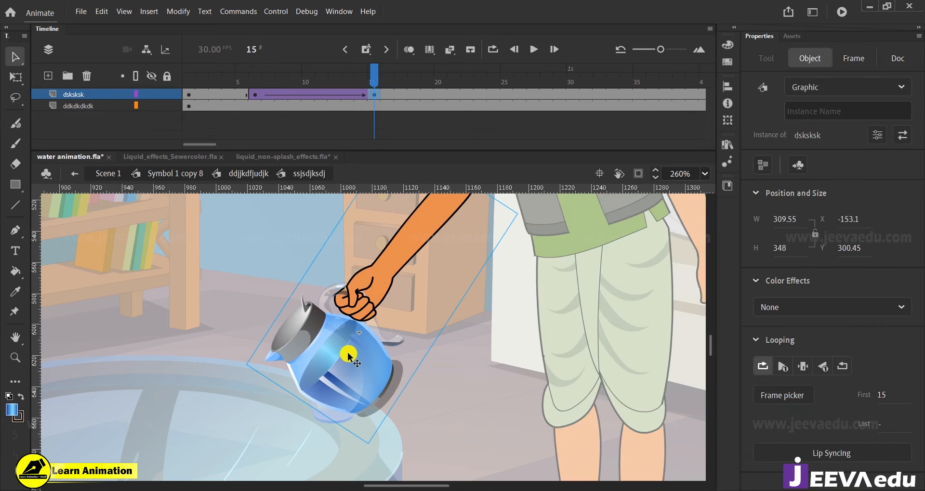
{"action": "double_click", "coordinate": [347, 352]}
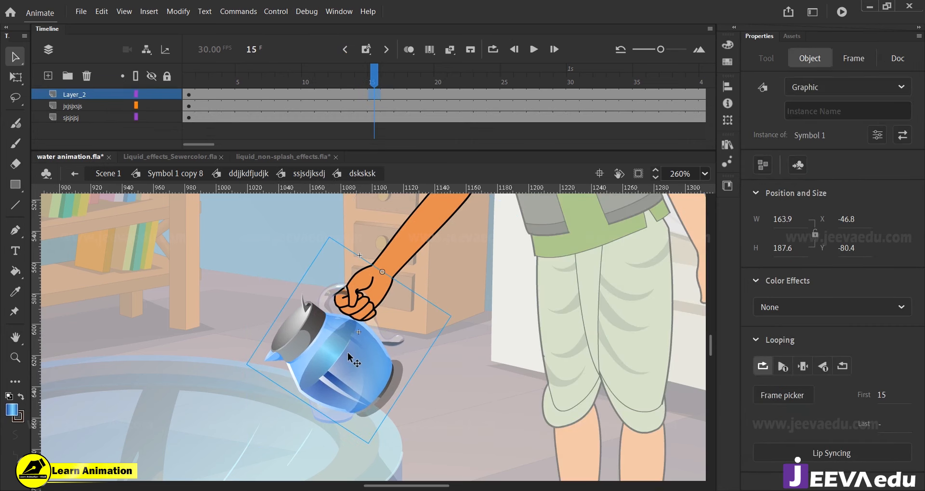
- Keyframe the hand and jug on Layer_2 at frames 6 and 15, joined by a classic tween with ease-out
{"action": "left_click", "coordinate": [254, 96]}
{"action": "left_click_drag", "start_coordinate": [254, 95], "coordinate": [254, 95]}
{"action": "right_click", "coordinate": [295, 95]}
{"action": "left_click", "coordinate": [368, 102]}
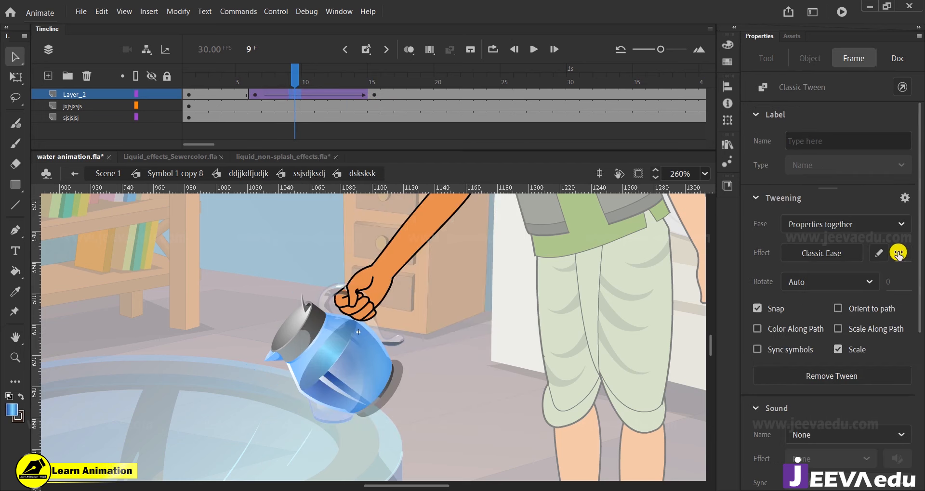
{"action": "left_click_drag", "start_coordinate": [896, 253], "coordinate": [916, 253]}
- Rotate the hand and jug counterclockwise about the wrist at frame 15 so the spout tips downward
{"action": "left_click_drag", "start_coordinate": [320, 79], "coordinate": [374, 80]}
{"action": "key", "text": "q"}
{"action": "left_click", "coordinate": [386, 361]}
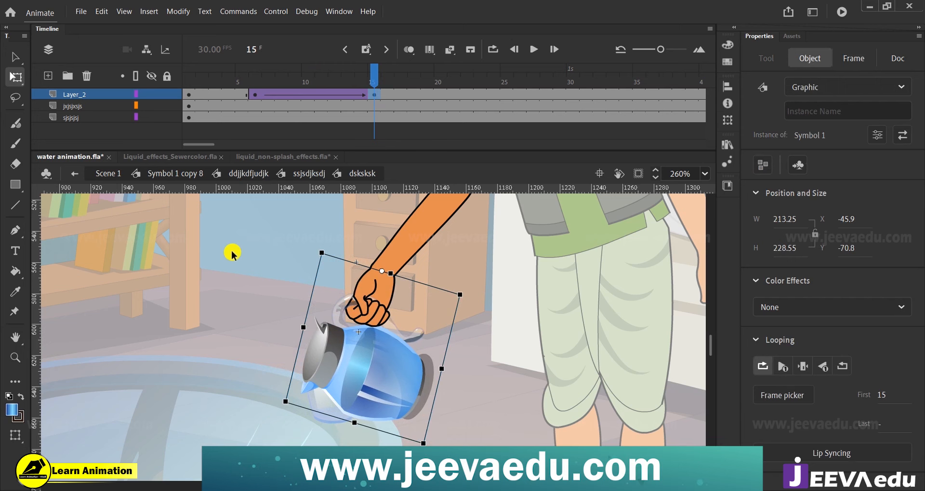
{"action": "left_click_drag", "start_coordinate": [371, 82], "coordinate": [364, 85]}
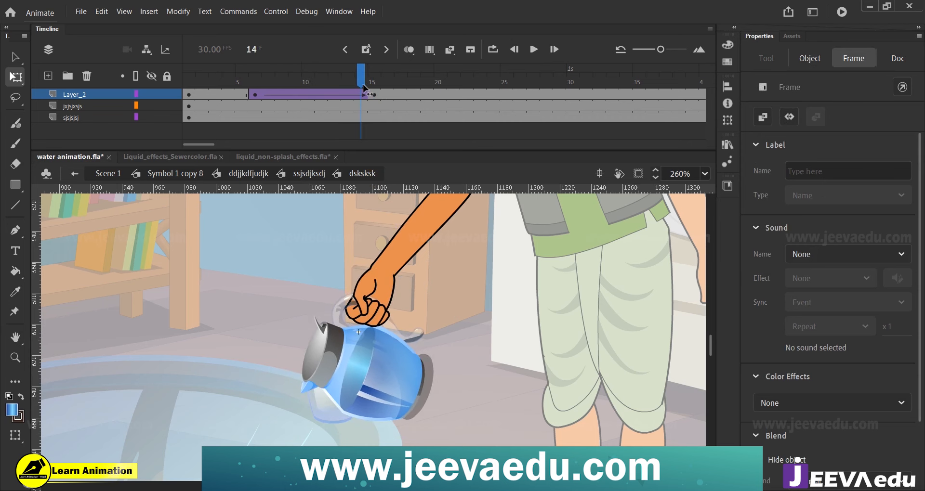
- Return to the ddjjkdfjudjk symbol and scrub up to frame 15 to examine the pouring pose over the table
{"action": "left_click", "coordinate": [305, 175]}
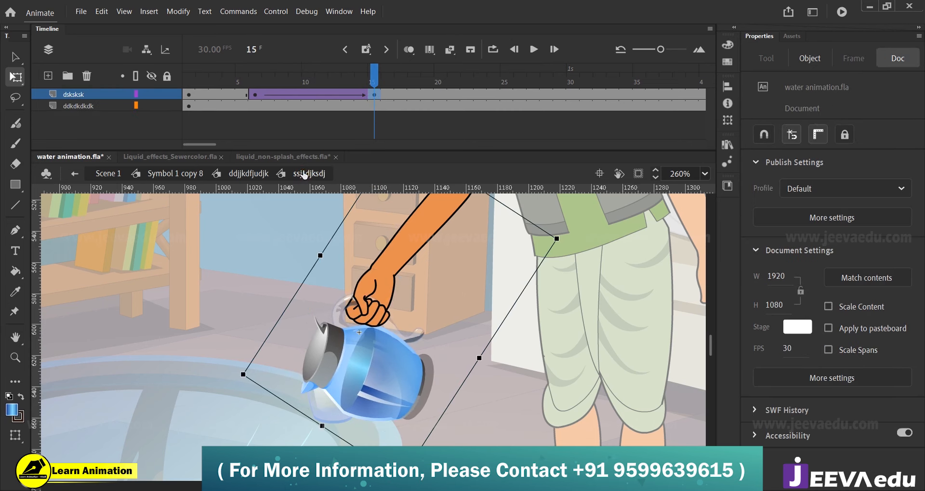
{"action": "left_click", "coordinate": [249, 174]}
{"action": "left_click_drag", "start_coordinate": [371, 82], "coordinate": [373, 112]}
{"action": "left_click", "coordinate": [367, 354]}
{"action": "key", "text": "z"}
{"action": "left_click", "coordinate": [367, 346], "text": "alt"}
{"action": "left_click", "coordinate": [367, 346], "text": "alt"}
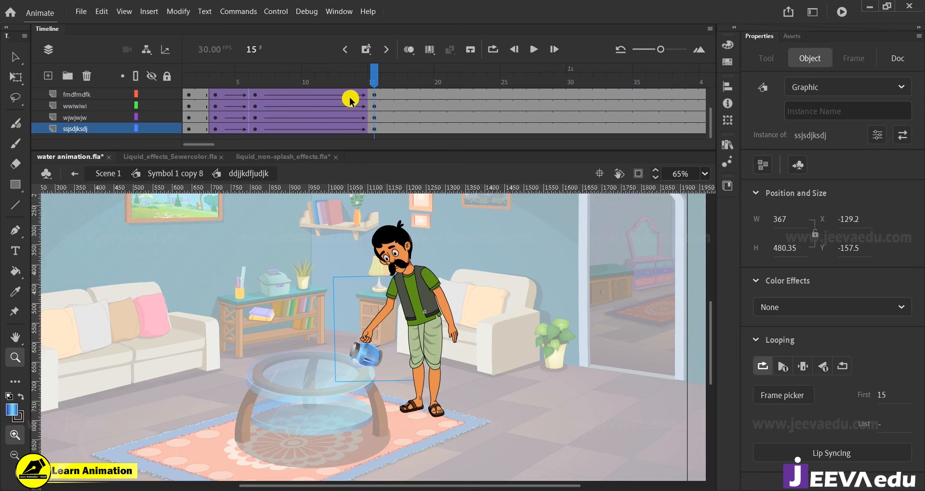
{"action": "left_click", "coordinate": [335, 82]}
{"action": "left_click_drag", "start_coordinate": [335, 82], "coordinate": [345, 98]}
{"action": "left_click_drag", "start_coordinate": [295, 212], "coordinate": [479, 411]}
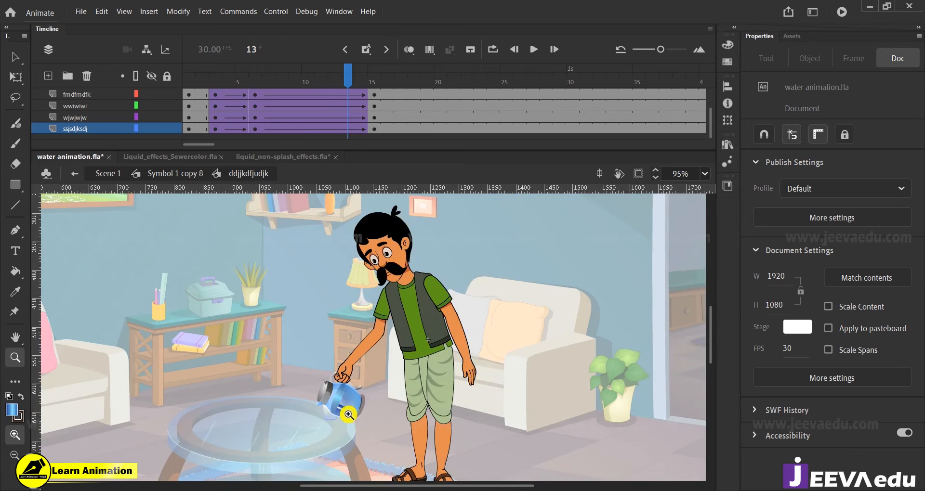
{"action": "left_click_drag", "start_coordinate": [340, 123], "coordinate": [375, 129]}
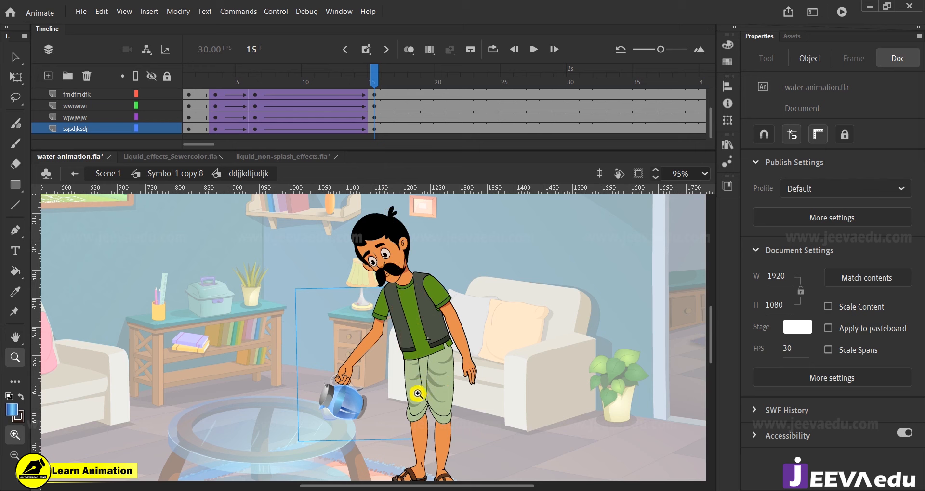
- Try to select both legs at frame 15 and move their transformation point down to the feet
{"action": "key", "text": "v"}
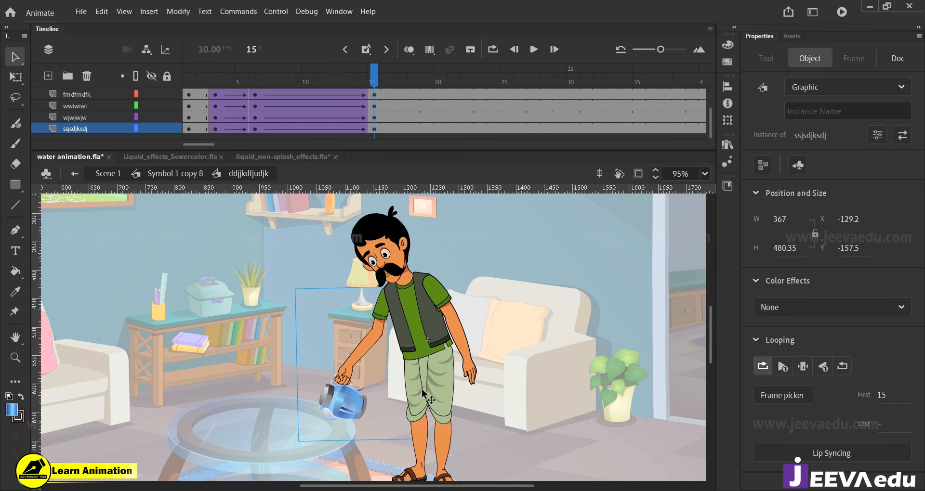
{"action": "left_click", "coordinate": [422, 391]}
{"action": "left_click", "coordinate": [416, 409], "text": "shift"}
{"action": "left_click", "coordinate": [439, 393], "text": "shift"}
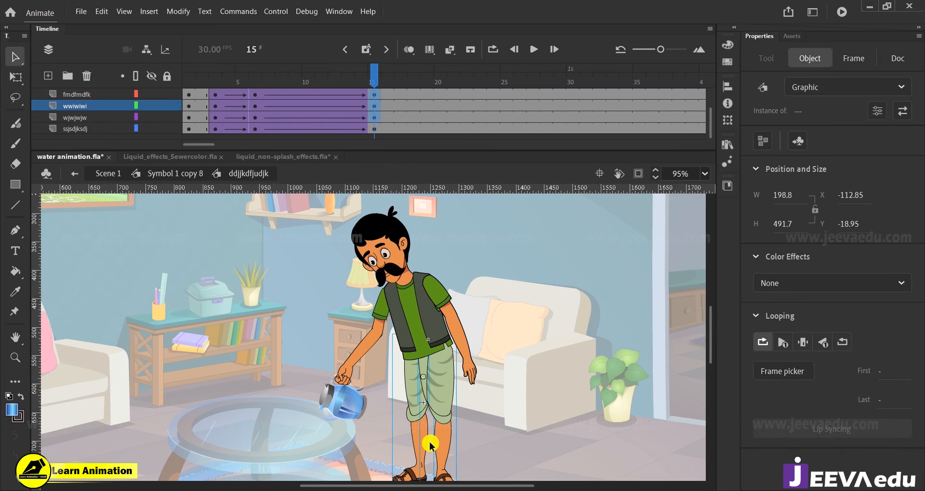
{"action": "key", "text": "z"}
{"action": "left_click", "coordinate": [415, 428], "text": "alt"}
{"action": "left_click", "coordinate": [370, 351]}
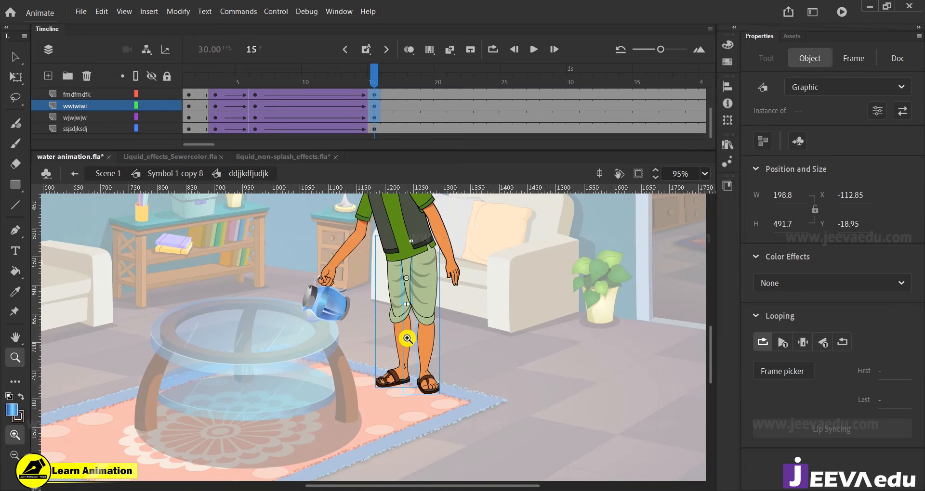
{"action": "key", "text": "q"}
{"action": "left_click_drag", "start_coordinate": [411, 317], "coordinate": [397, 403]}
- Select all the character's parts at frame 15, move the transformation point to the feet, and rotate the figure slightly counterclockwise
{"action": "key", "text": "ctrl+a"}
{"action": "left_click_drag", "start_coordinate": [357, 332], "coordinate": [392, 477]}
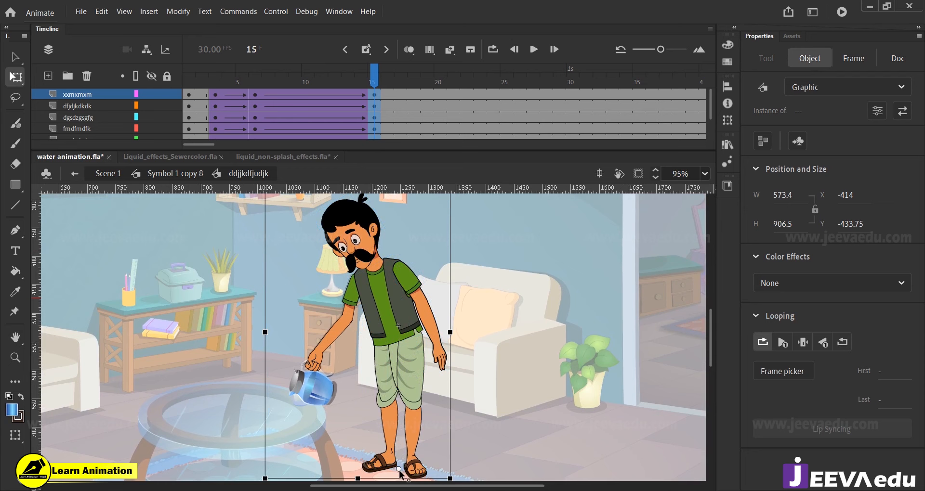
{"action": "left_click_drag", "start_coordinate": [391, 291], "coordinate": [389, 312]}
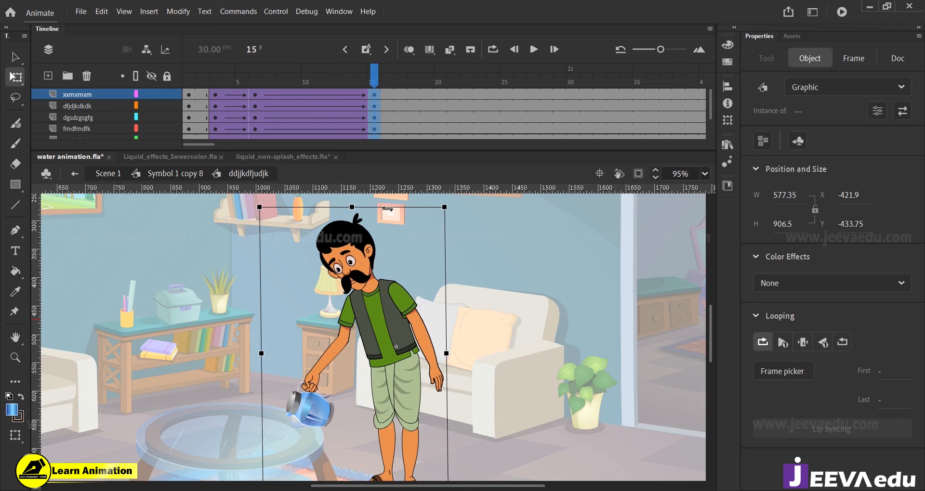
{"action": "left_click_drag", "start_coordinate": [393, 207], "coordinate": [386, 210]}
{"action": "left_click", "coordinate": [370, 77]}
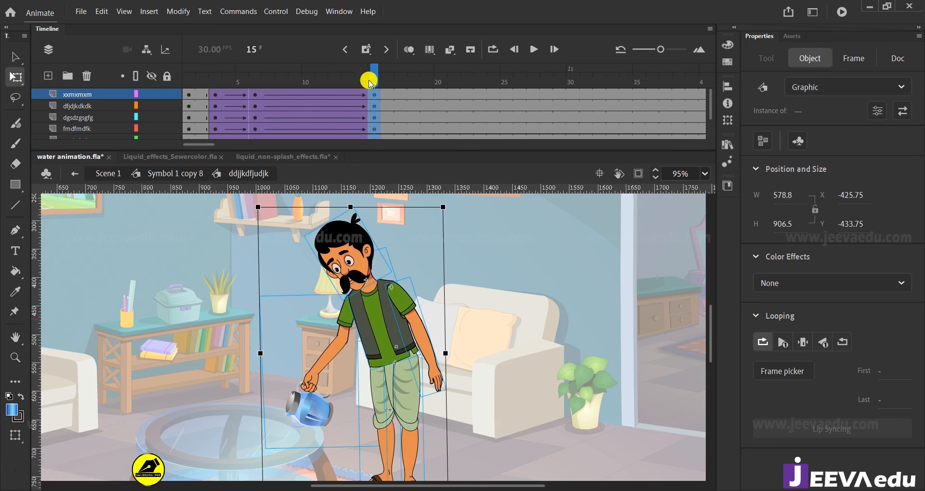
- Scrub the lean up to frame 15 and examine the waist and legs up close
{"action": "left_click_drag", "start_coordinate": [366, 76], "coordinate": [338, 112]}
{"action": "key", "text": "z"}
{"action": "left_click", "coordinate": [399, 361]}
{"action": "left_click_drag", "start_coordinate": [401, 364], "coordinate": [401, 269]}
{"action": "left_click_drag", "start_coordinate": [401, 325], "coordinate": [404, 372]}
{"action": "left_click_drag", "start_coordinate": [337, 76], "coordinate": [375, 156]}
- Open the nested leg group inside the dsadfsdf symbol, reshape the leg's outer hip outline, and return to ddjjkdfjudjk
{"action": "left_click", "coordinate": [397, 289]}
{"action": "left_click", "coordinate": [397, 289]}
{"action": "key", "text": "v"}
{"action": "double_click", "coordinate": [381, 338]}
{"action": "double_click", "coordinate": [381, 338]}
{"action": "double_click", "coordinate": [379, 322]}
{"action": "left_click", "coordinate": [404, 288]}
{"action": "left_click_drag", "start_coordinate": [404, 326], "coordinate": [395, 302]}
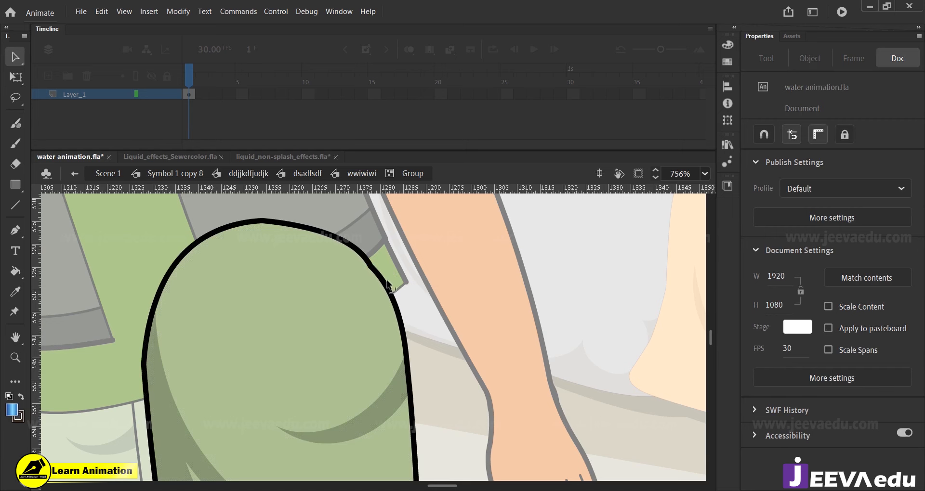
{"action": "left_click", "coordinate": [308, 174]}
{"action": "left_click", "coordinate": [254, 174]}
- Check the full figure by scrubbing from the pouring pose at frame 15 back to frame 6
{"action": "key", "text": "z"}
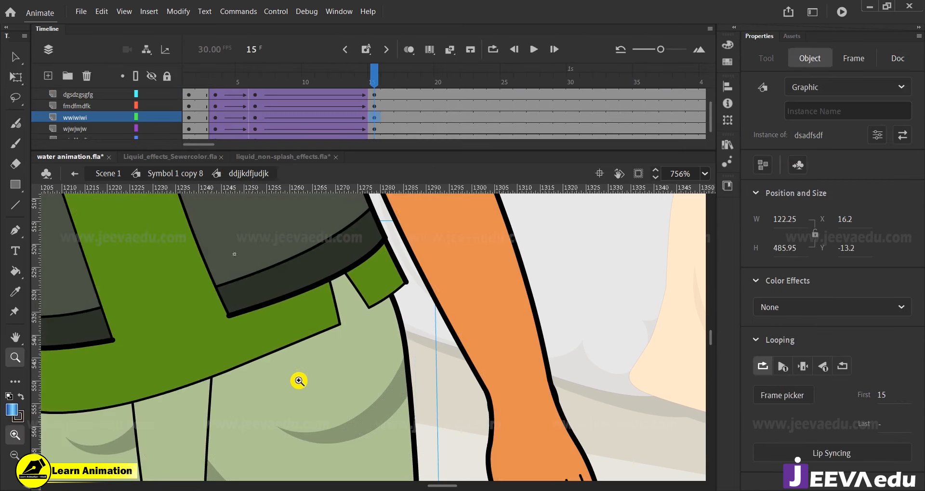
{"action": "left_click", "coordinate": [304, 369], "text": "alt"}
{"action": "left_click", "coordinate": [304, 369], "text": "alt"}
{"action": "left_click", "coordinate": [303, 369], "text": "alt"}
{"action": "left_click_drag", "start_coordinate": [374, 76], "coordinate": [374, 202]}
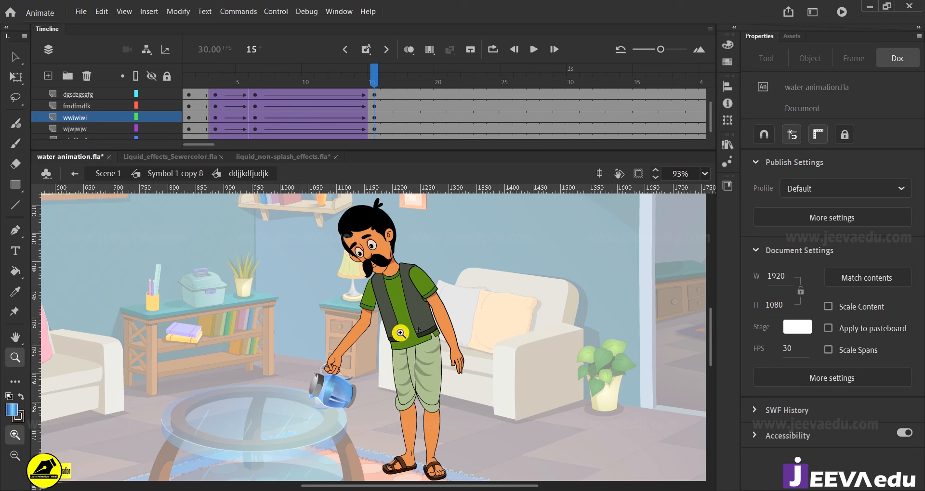
{"action": "left_click_drag", "start_coordinate": [374, 84], "coordinate": [261, 112]}
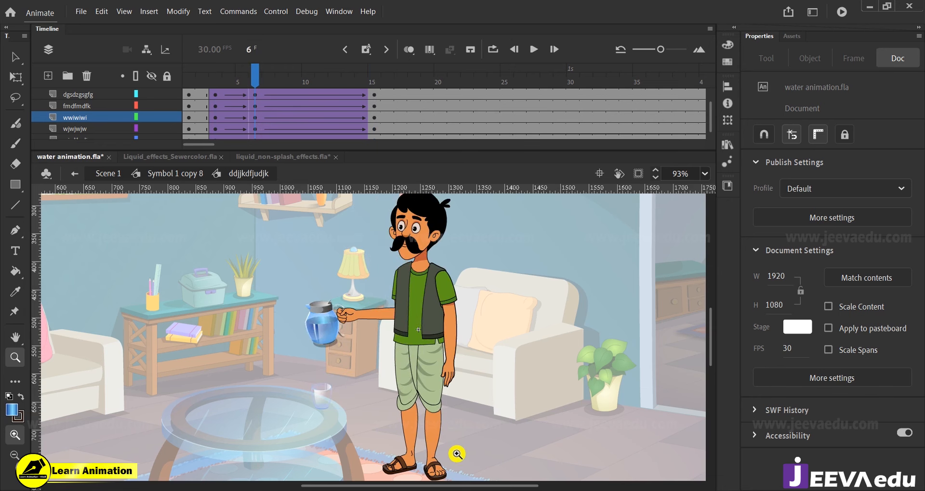
- Open the dgsdzgsgfg torso symbol, remove both vest halves, and paste them back in place on Layer_2
{"action": "left_click", "coordinate": [400, 327]}
{"action": "key", "text": "v"}
{"action": "left_click", "coordinate": [374, 298]}
{"action": "double_click", "coordinate": [438, 329]}
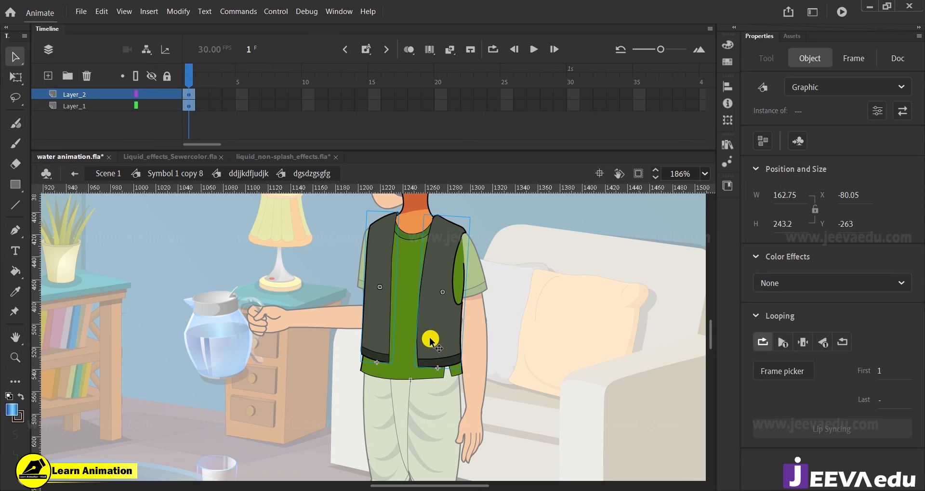
{"action": "key", "text": "Delete"}
{"action": "left_click", "coordinate": [121, 226]}
{"action": "right_click", "coordinate": [120, 226]}
{"action": "left_click", "coordinate": [172, 272]}
{"action": "left_click", "coordinate": [302, 309]}
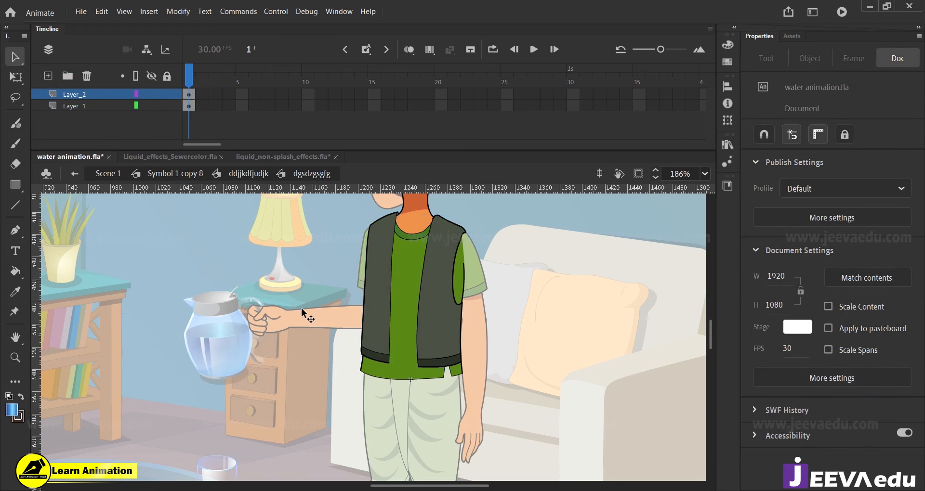
- Cut the vest half on the jug side and paste it in place on a new layer
{"action": "left_click", "coordinate": [376, 299]}
{"action": "key", "text": "z"}
{"action": "left_click", "coordinate": [376, 310]}
{"action": "left_click", "coordinate": [376, 345], "text": "alt"}
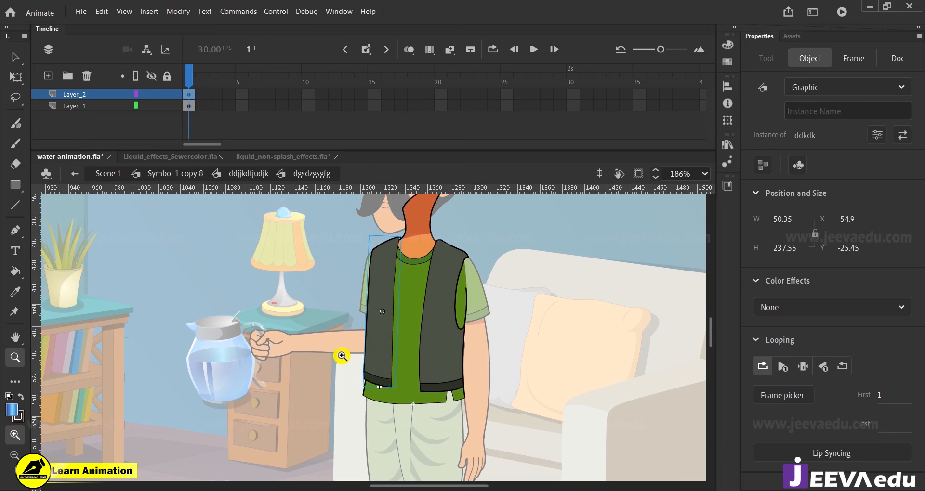
{"action": "left_click", "coordinate": [295, 338]}
{"action": "left_click", "coordinate": [430, 327], "text": "alt"}
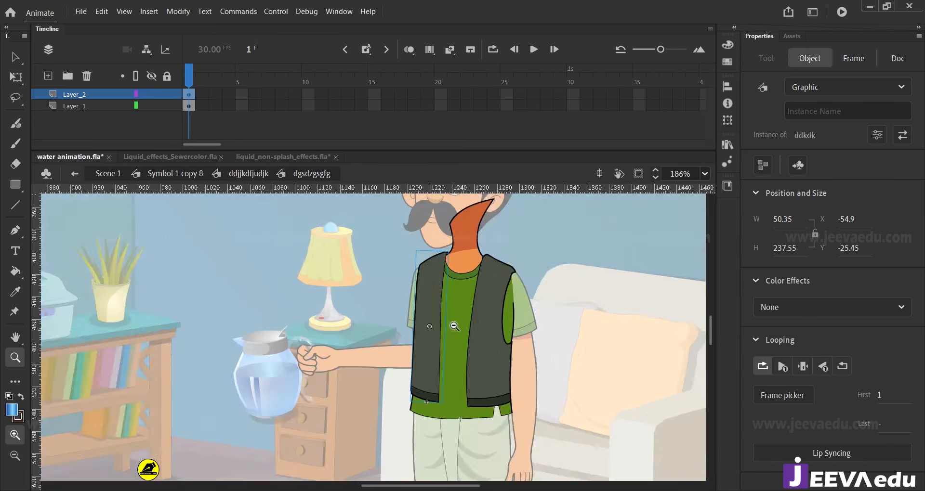
{"action": "left_click", "coordinate": [381, 341], "text": "alt"}
{"action": "left_click", "coordinate": [381, 341]}
{"action": "key", "text": "v"}
{"action": "left_click", "coordinate": [282, 311]}
{"action": "left_click", "coordinate": [354, 354]}
{"action": "key", "text": "ctrl+x"}
{"action": "left_click", "coordinate": [49, 76]}
{"action": "key", "text": "ctrl+shift+v"}
- Move the vest half's transformation point to its upper inner corner at the collar and test transforming it from the lower edge
{"action": "left_click", "coordinate": [15, 78]}
{"action": "left_click_drag", "start_coordinate": [353, 338], "coordinate": [368, 266]}
{"action": "left_click_drag", "start_coordinate": [369, 417], "coordinate": [376, 415]}
{"action": "key", "text": "ctrl+z"}
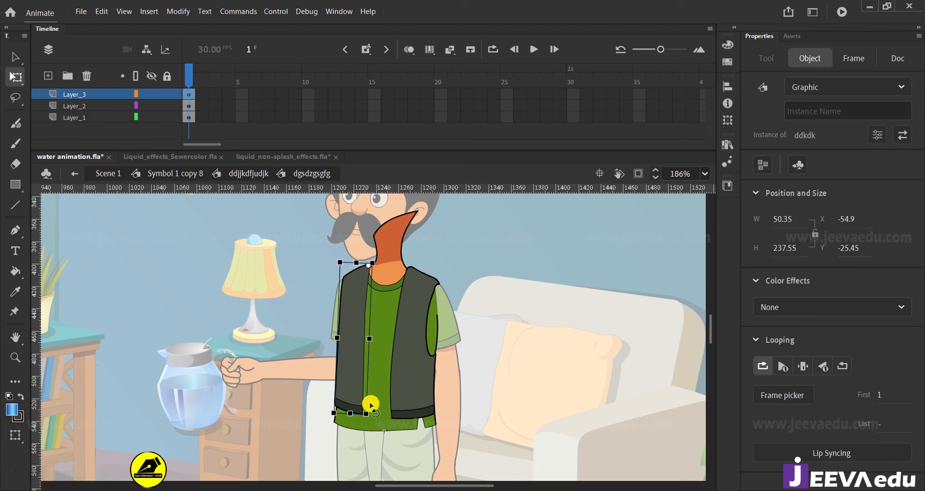
{"action": "left_click_drag", "start_coordinate": [370, 415], "coordinate": [393, 427]}
{"action": "left_click", "coordinate": [413, 342]}
- Extend the frames of all three torso layers to cover the animation and return to the ddjjkdfjudjk symbol
{"action": "left_click_drag", "start_coordinate": [250, 94], "coordinate": [451, 150]}
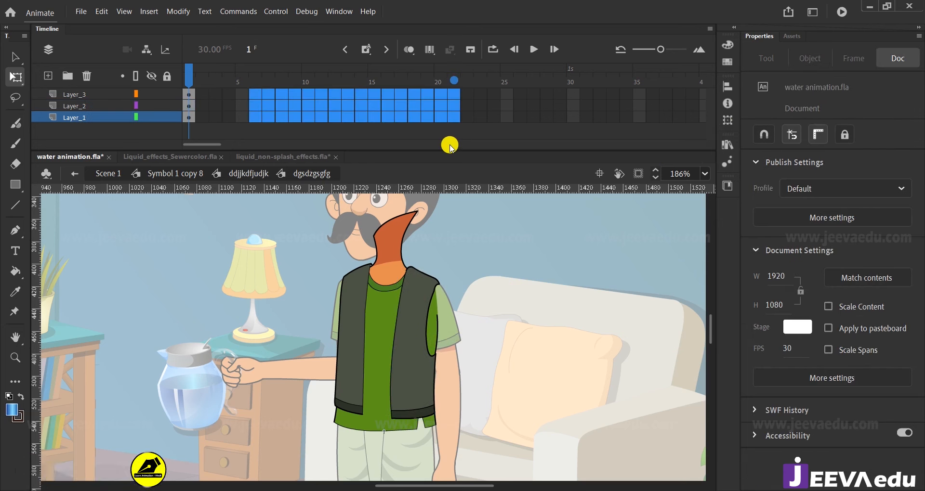
{"action": "left_click", "coordinate": [248, 174]}
{"action": "left_click", "coordinate": [365, 331]}
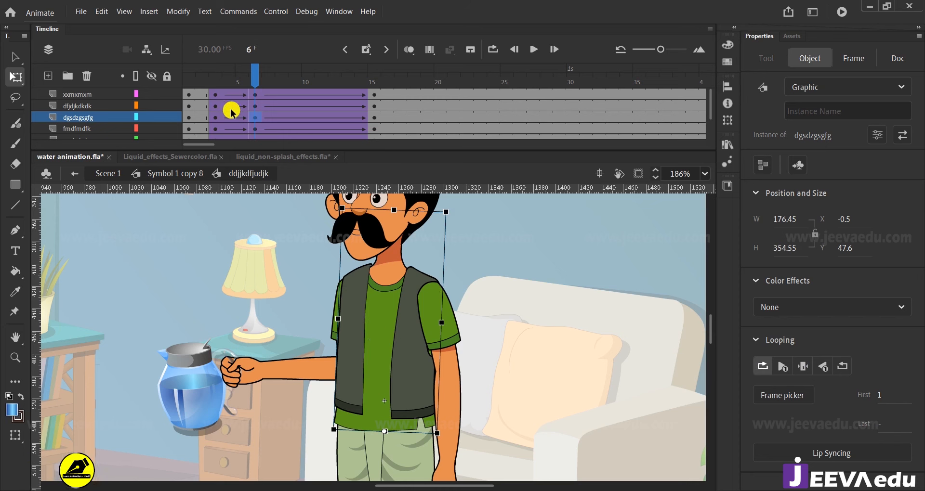
- Synchronize the symbols across all frames of every layer in ddjjkdfjudjk
{"action": "left_click", "coordinate": [98, 118]}
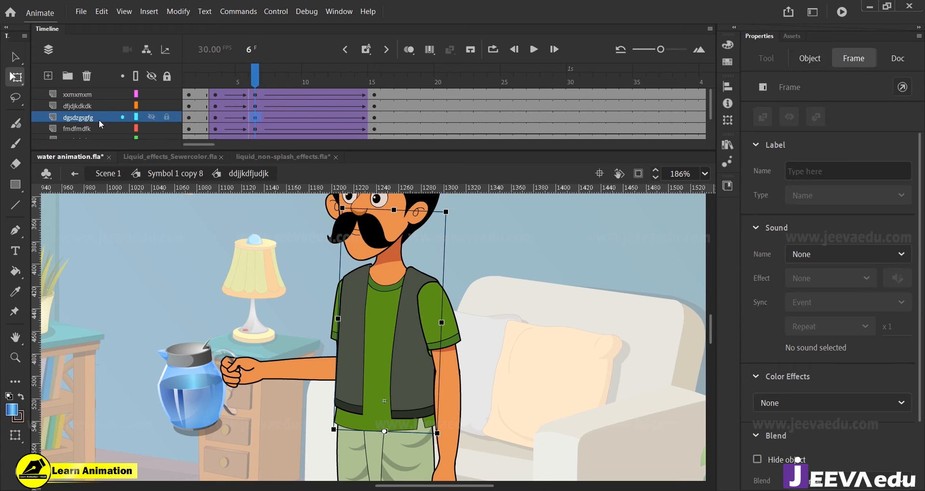
{"action": "left_click", "coordinate": [200, 107]}
{"action": "right_click", "coordinate": [200, 108]}
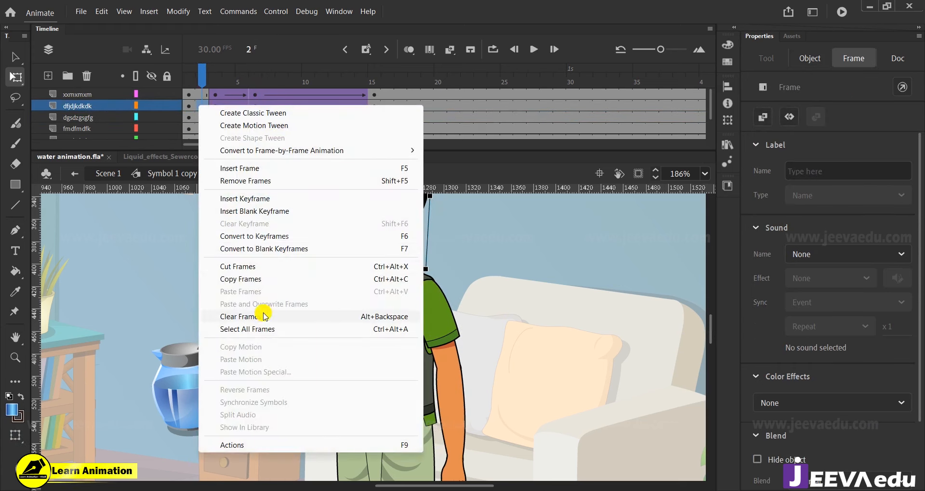
{"action": "left_click", "coordinate": [264, 329]}
{"action": "right_click", "coordinate": [255, 330]}
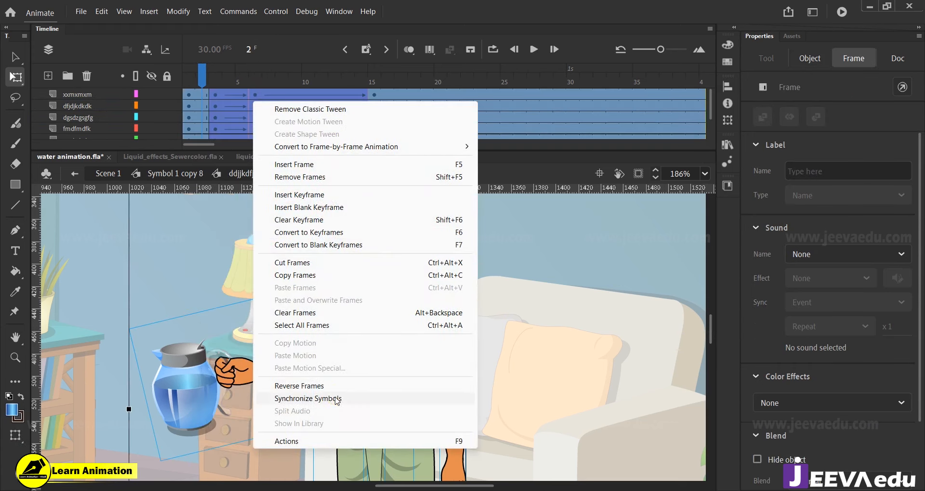
{"action": "left_click", "coordinate": [336, 398]}
- Open the torso symbol at frame 6, inspect the vest half's looping settings, and return to ddjjkdfjudjk
{"action": "left_click", "coordinate": [254, 82]}
{"action": "double_click", "coordinate": [354, 371]}
{"action": "left_click", "coordinate": [354, 371]}
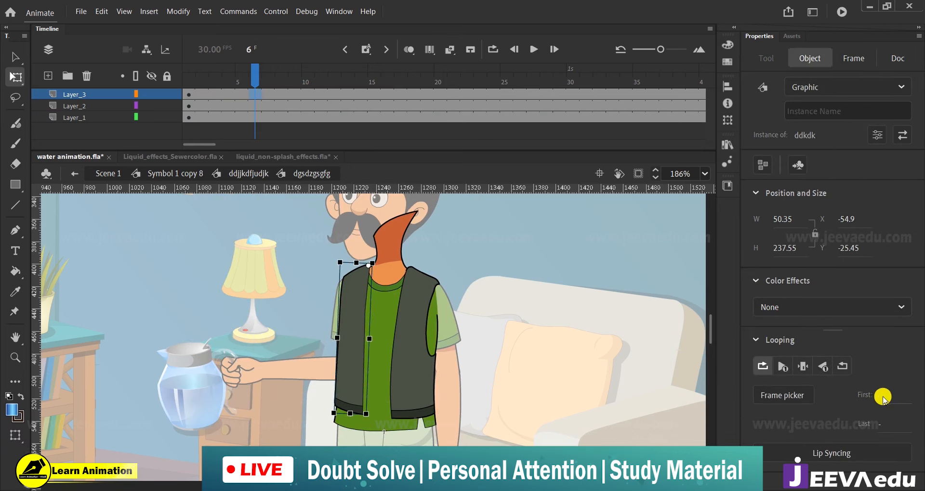
{"action": "double_click", "coordinate": [244, 268]}
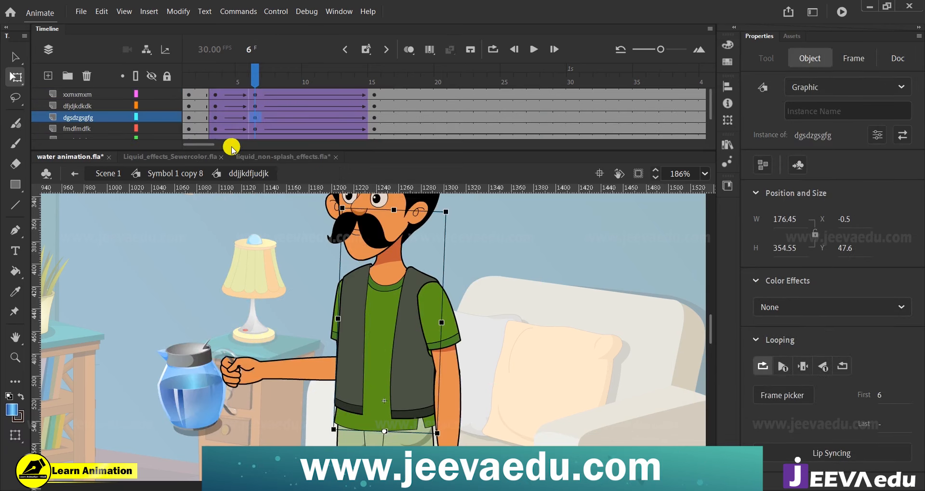
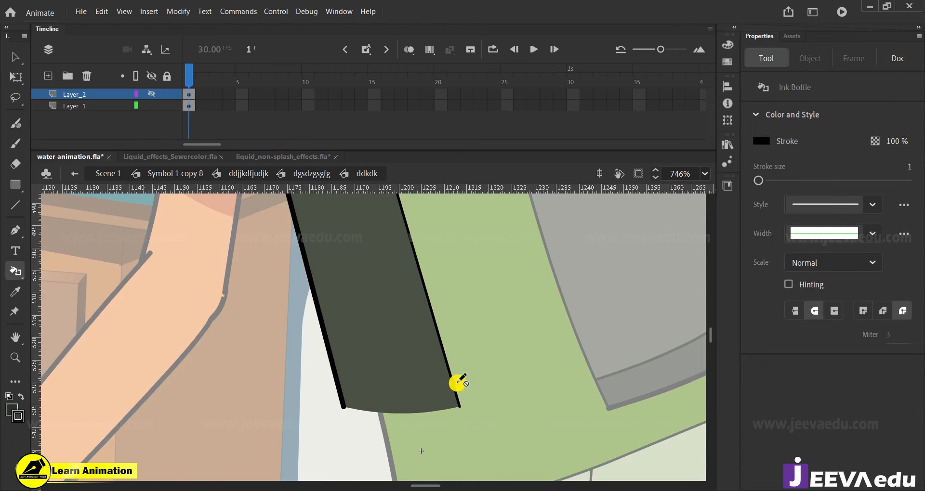
- Add a black size 1 stroke along the open lower edge of the vest shape on Layer_1 with the Ink Bottle
{"action": "left_click", "coordinate": [189, 106]}
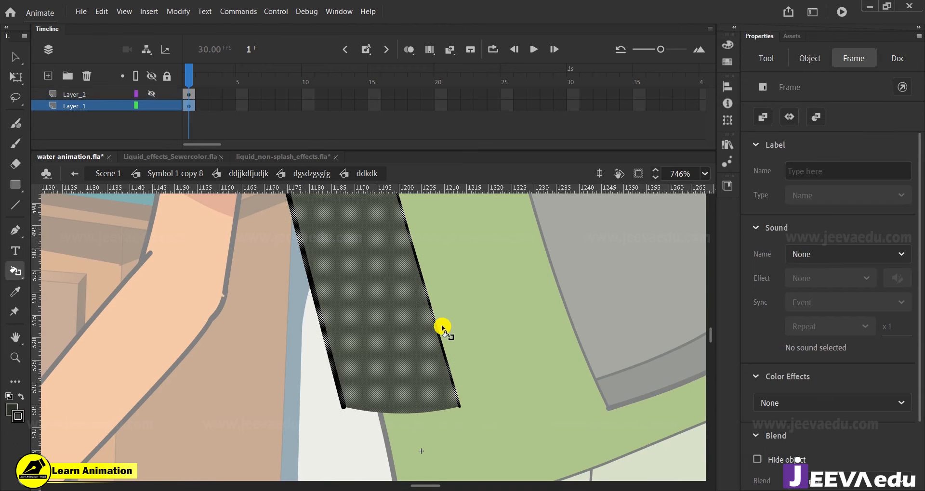
{"action": "left_click", "coordinate": [419, 413]}
{"action": "key", "text": "Escape"}
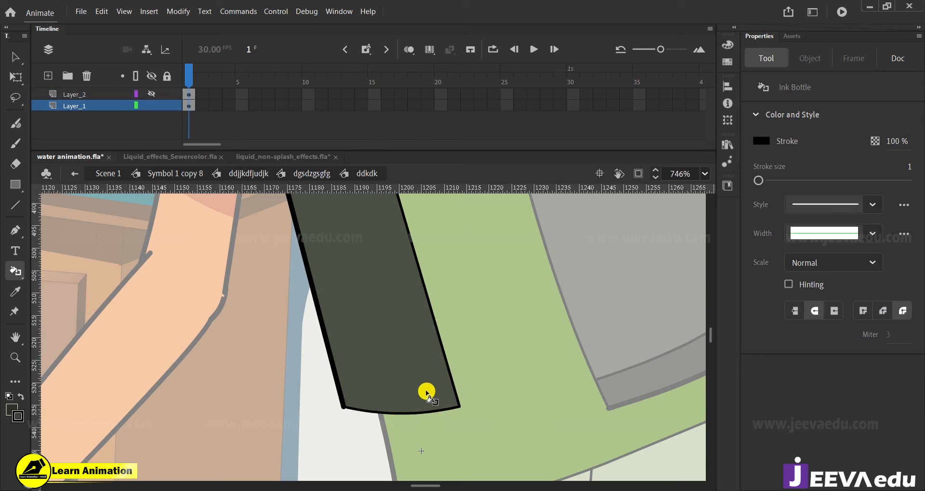
{"action": "left_click", "coordinate": [385, 309]}
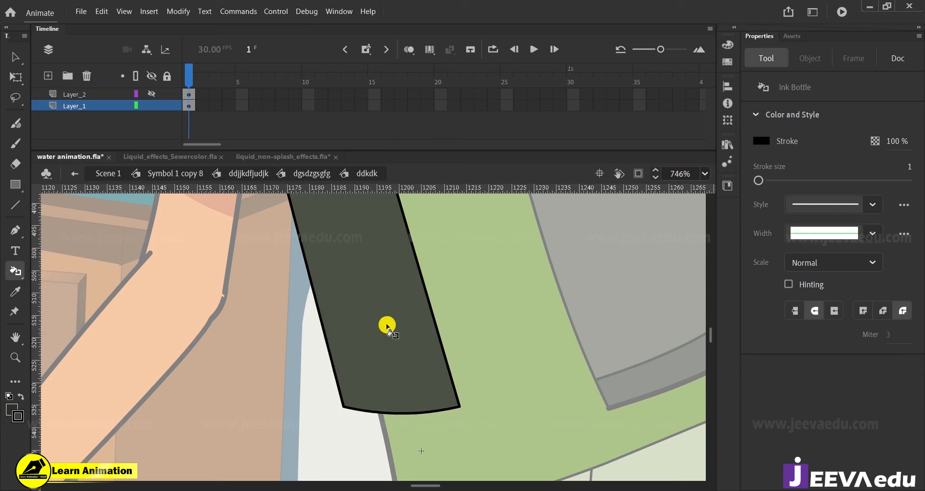
{"action": "key", "text": "ctrl+z"}
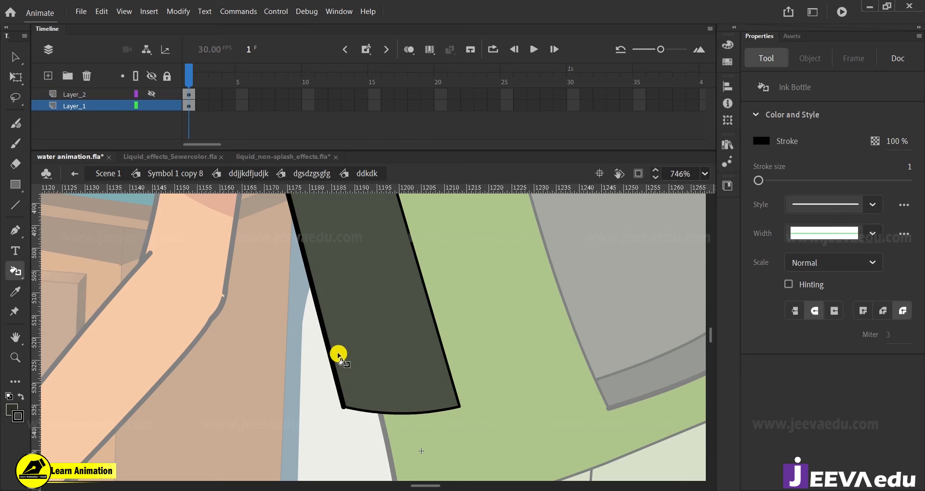
{"action": "key", "text": "v"}
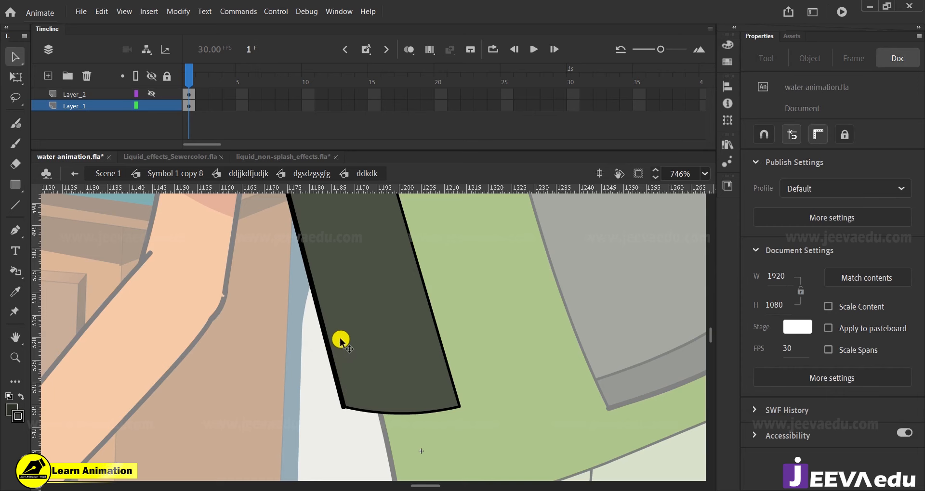
- Extend both layers of the ddkdk vest symbol beyond frame 35 and show the hidden Layer_2
{"action": "key", "text": "z"}
{"action": "left_click", "coordinate": [399, 334], "text": "alt"}
{"action": "left_click_drag", "start_coordinate": [293, 114], "coordinate": [428, 121]}
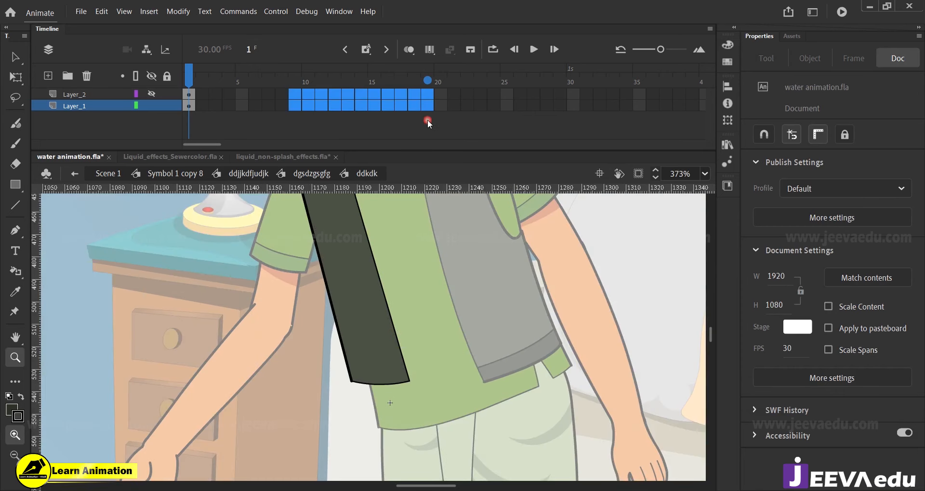
{"action": "key", "text": "F5"}
{"action": "key", "text": "F5"}
{"action": "key", "text": "F5"}
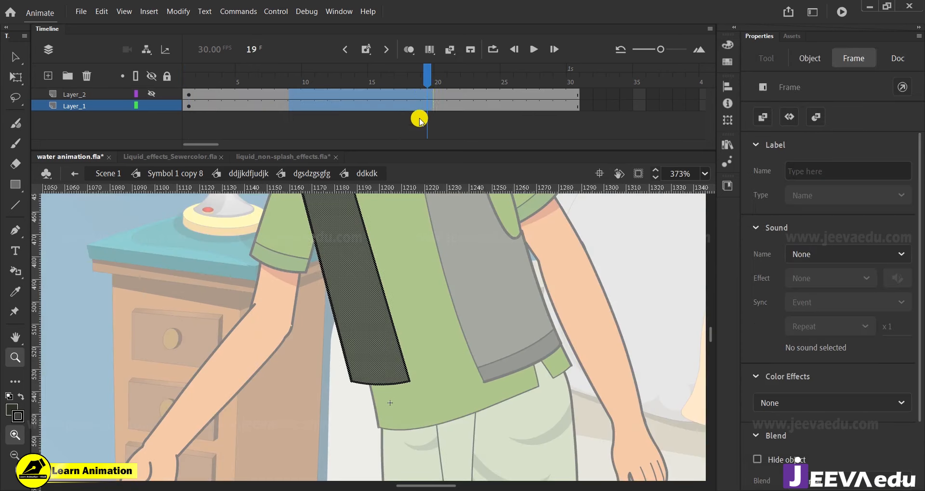
{"action": "left_click_drag", "start_coordinate": [428, 76], "coordinate": [117, 117]}
{"action": "key", "text": "v"}
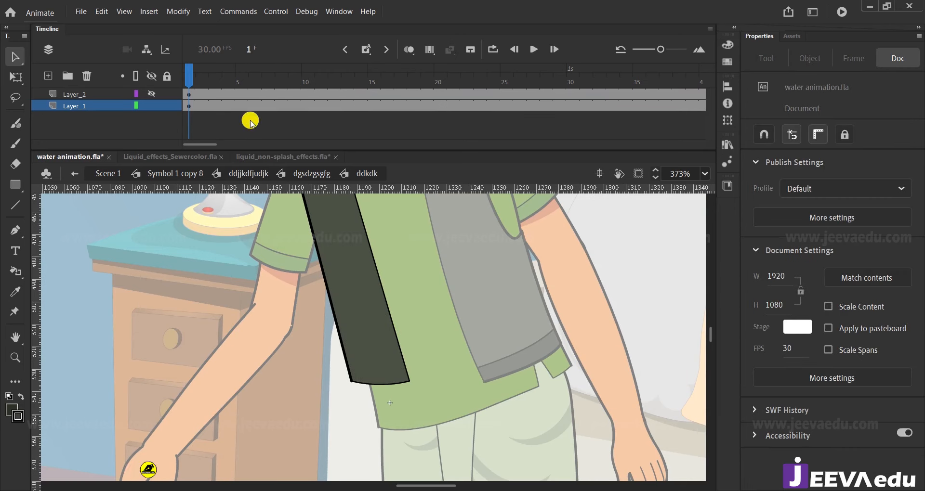
{"action": "left_click", "coordinate": [151, 94]}
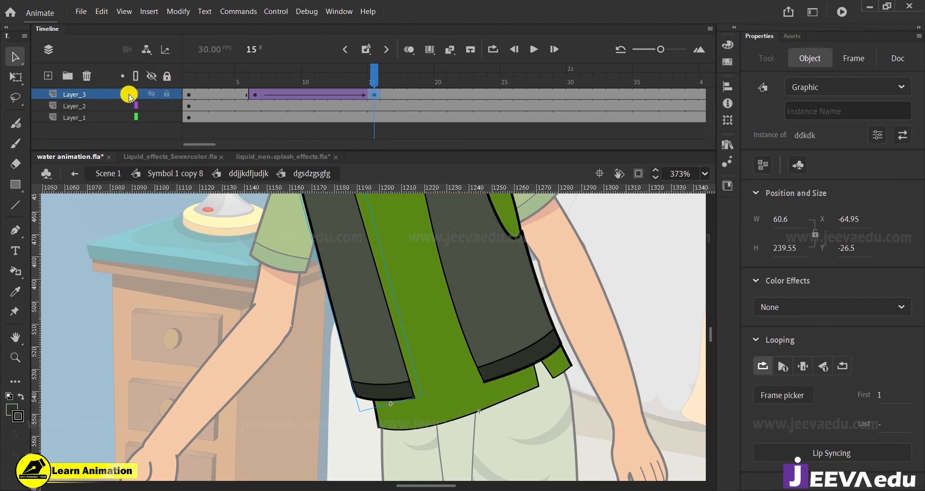
- Synchronize the symbols across all Layer_3 frames in the torso symbol and check the vest half's looping at frame 15
{"action": "left_click", "coordinate": [93, 93]}
{"action": "right_click", "coordinate": [258, 92]}
{"action": "left_click", "coordinate": [332, 391]}
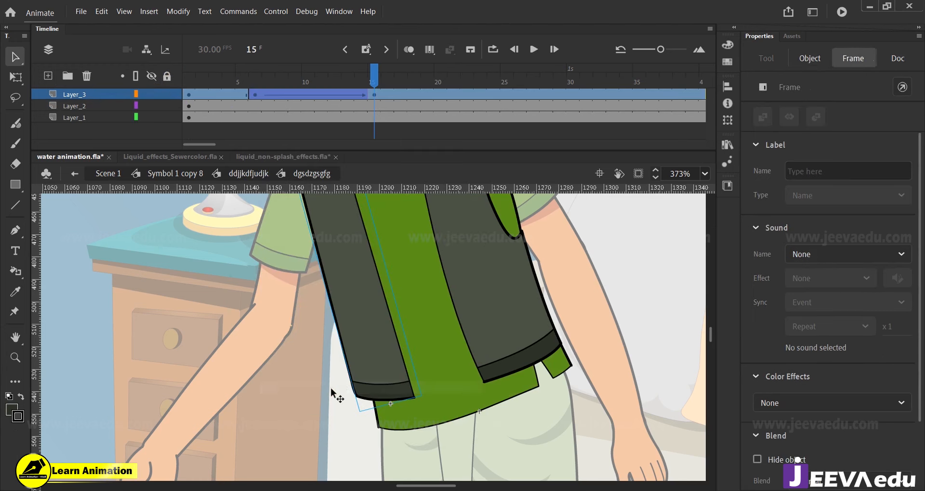
{"action": "left_click", "coordinate": [374, 76]}
{"action": "left_click", "coordinate": [391, 366]}
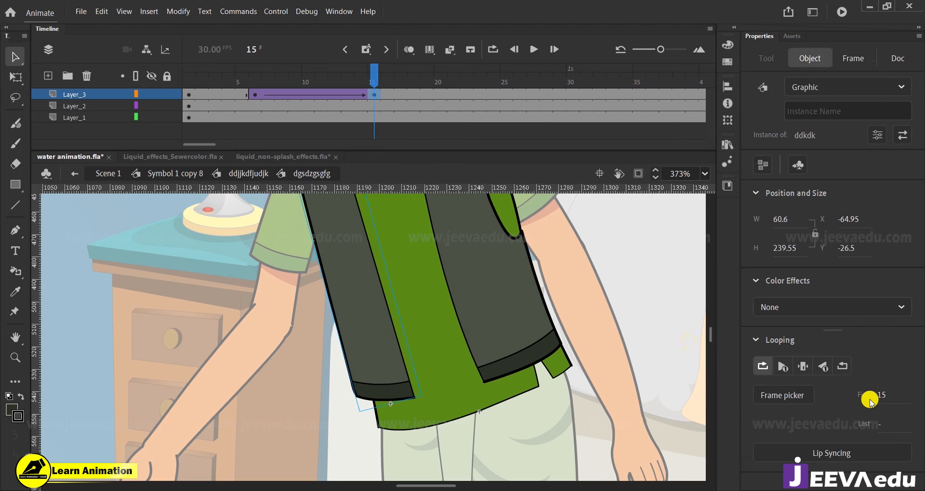
- Open the ddkdk vest symbol at frame 15 and add a keyframe there on Layer_1
{"action": "left_click_drag", "start_coordinate": [428, 354], "coordinate": [455, 438]}
{"action": "double_click", "coordinate": [375, 350]}
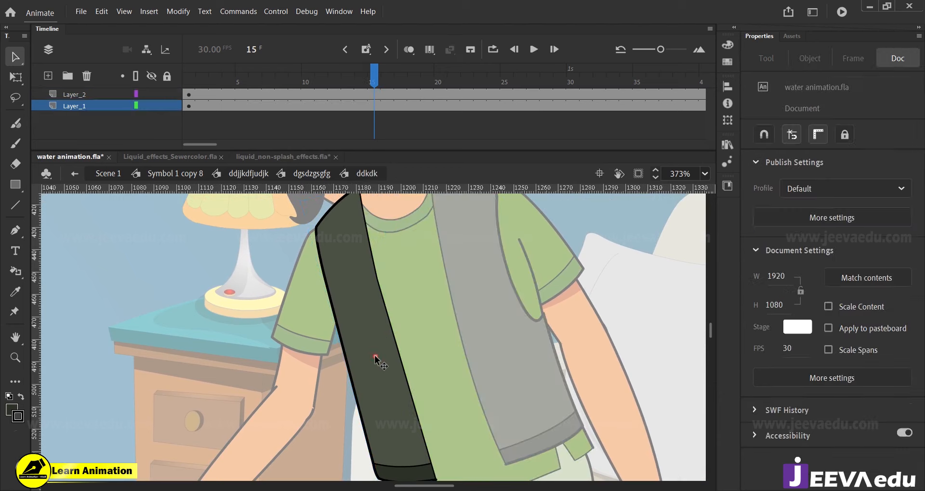
{"action": "left_click", "coordinate": [387, 347]}
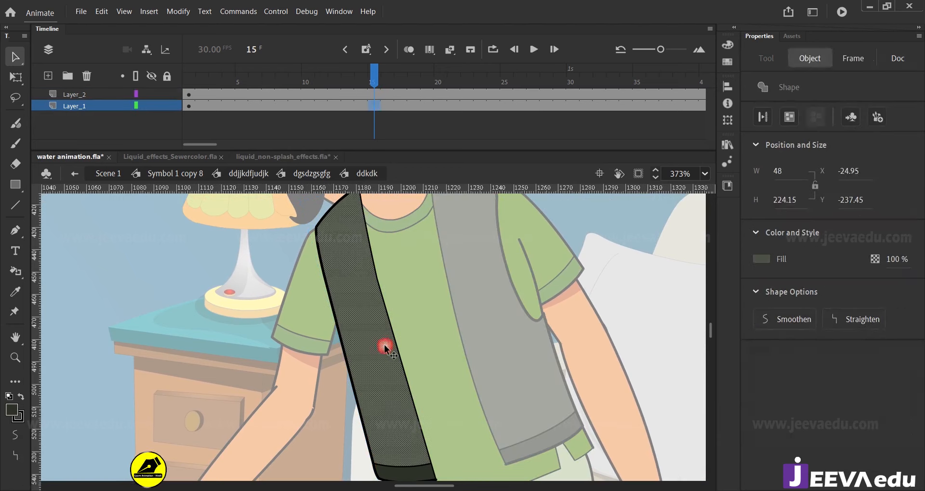
{"action": "left_click", "coordinate": [375, 106]}
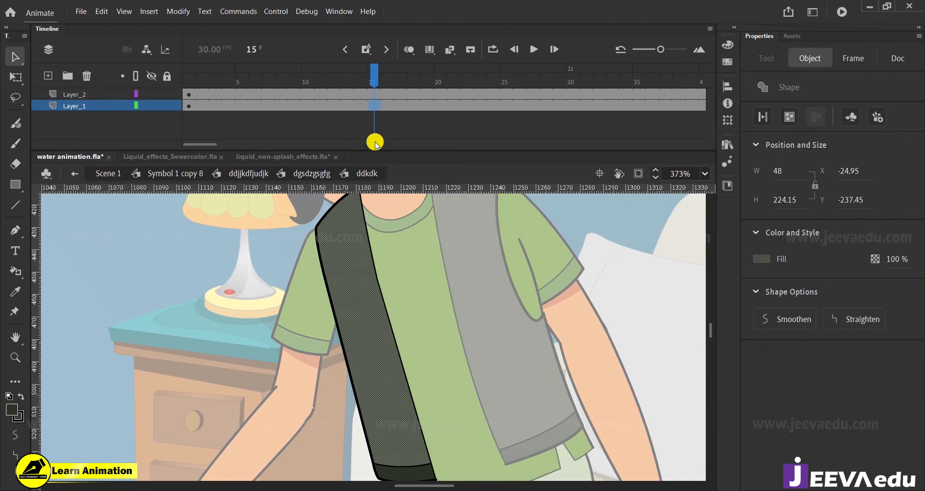
{"action": "key", "text": "F6"}
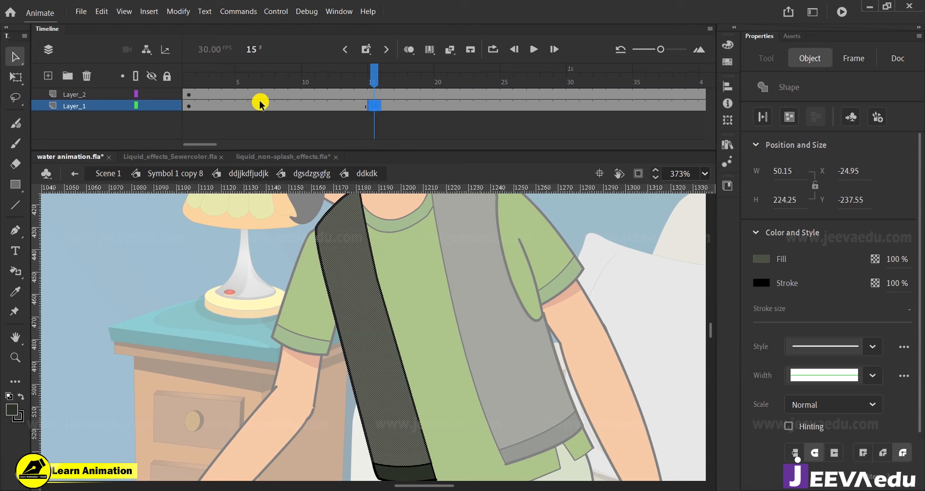
- Add a keyframe at frame 6 on Layer_1 and create a shape tween from it to frame 15
{"action": "left_click", "coordinate": [259, 104]}
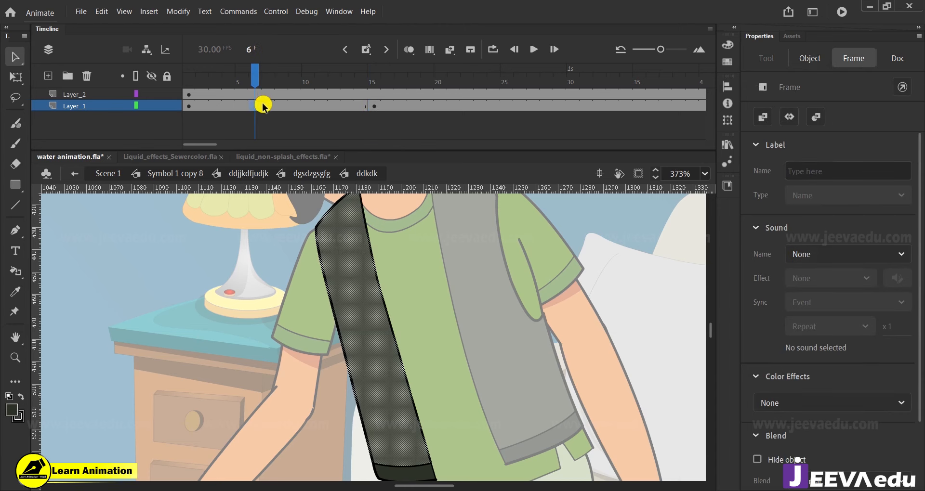
{"action": "right_click", "coordinate": [283, 105]}
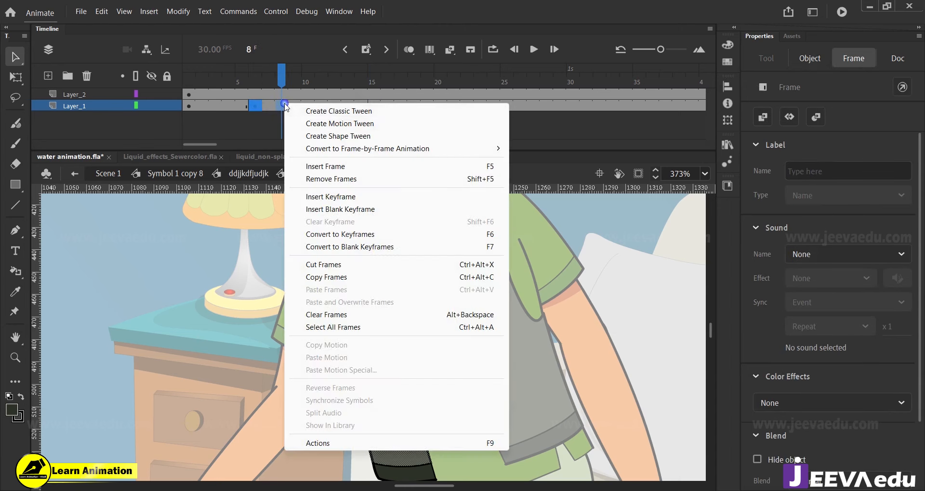
{"action": "left_click", "coordinate": [342, 136]}
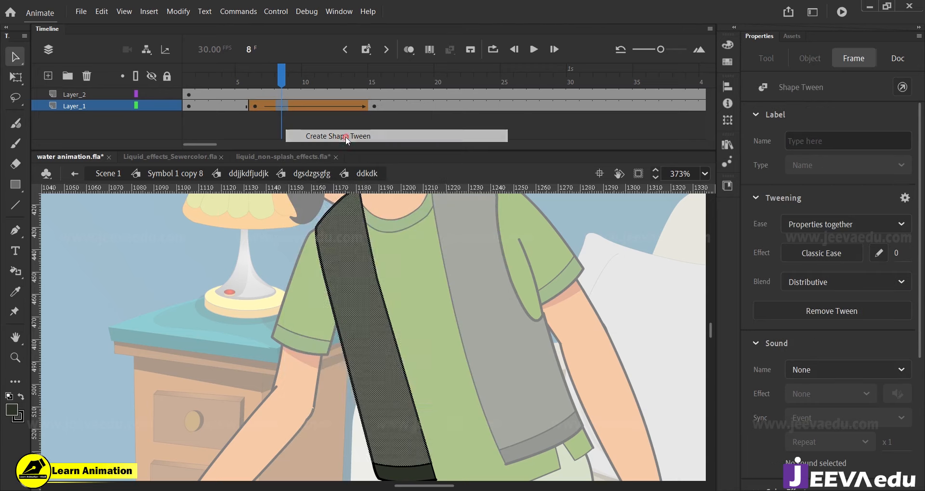
- Ease out the Layer_1 shape tween and try bending the vest half's edges at frame 15, previewing the motion
{"action": "left_click_drag", "start_coordinate": [892, 198], "coordinate": [889, 190]}
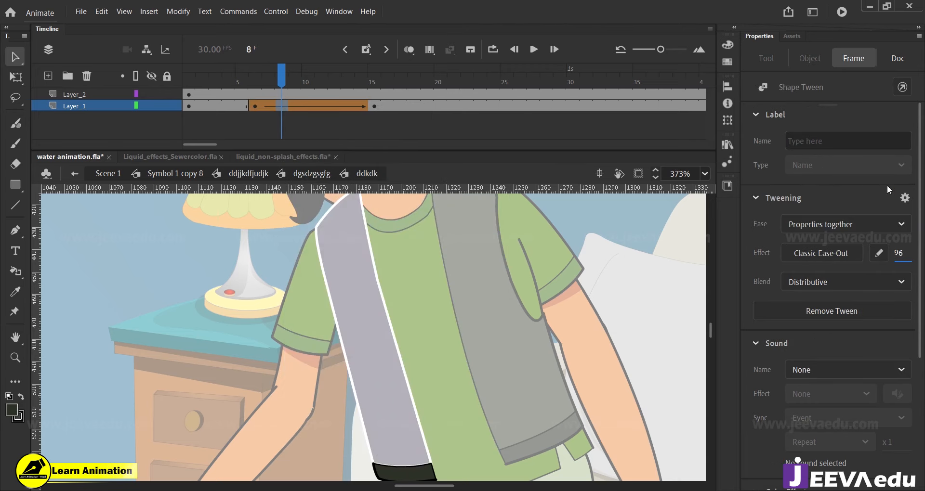
{"action": "left_click", "coordinate": [372, 106]}
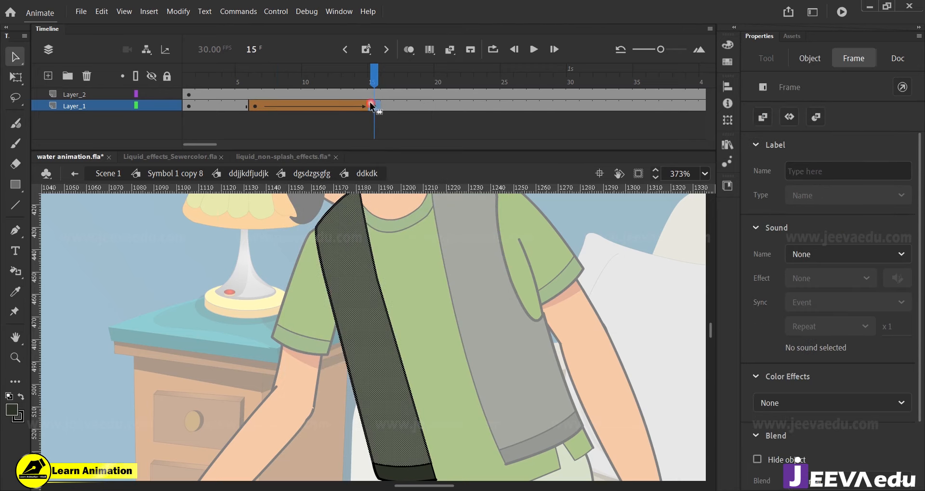
{"action": "left_click", "coordinate": [421, 271]}
{"action": "left_click_drag", "start_coordinate": [396, 332], "coordinate": [399, 333]}
{"action": "left_click_drag", "start_coordinate": [380, 282], "coordinate": [383, 269]}
{"action": "key", "text": "ctrl+z"}
{"action": "left_click_drag", "start_coordinate": [364, 86], "coordinate": [367, 116]}
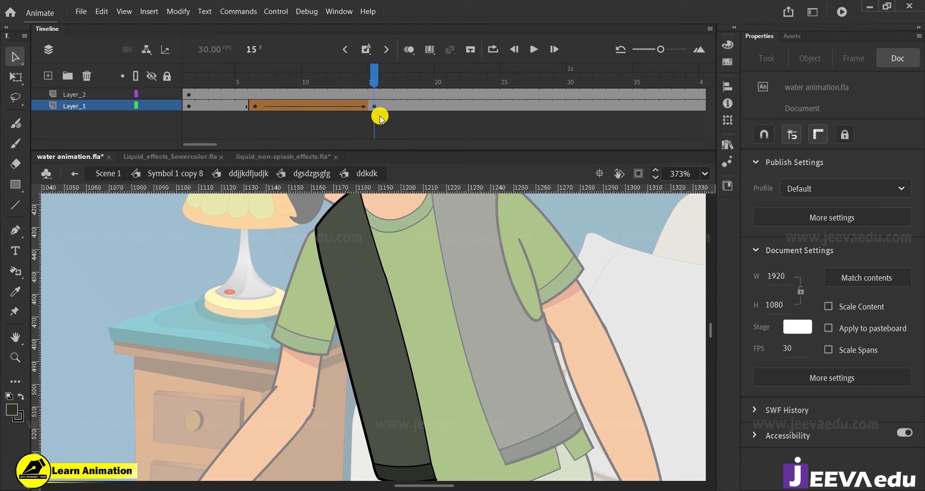
{"action": "left_click_drag", "start_coordinate": [362, 83], "coordinate": [236, 100]}
{"action": "key", "text": "Return"}
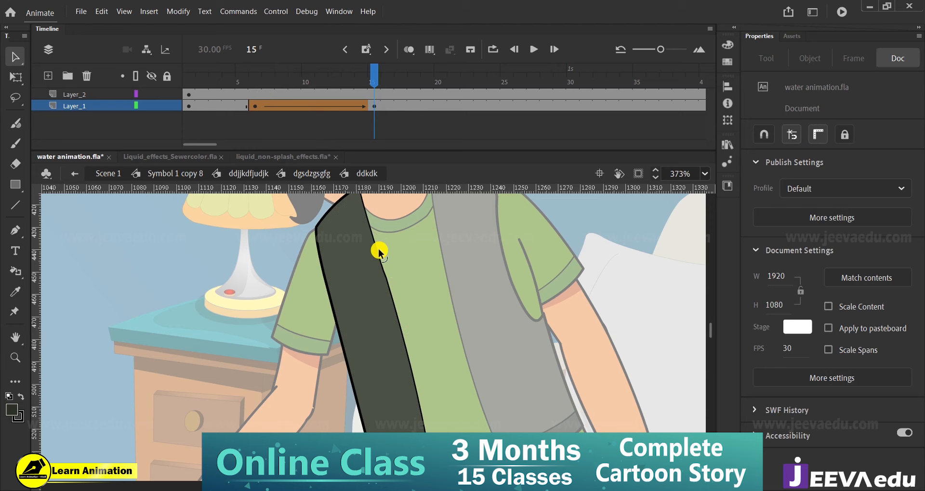
- Clear the shape tween and its keyframes from Layer_1 across frames 5 to 16
{"action": "left_click_drag", "start_coordinate": [231, 106], "coordinate": [386, 106]}
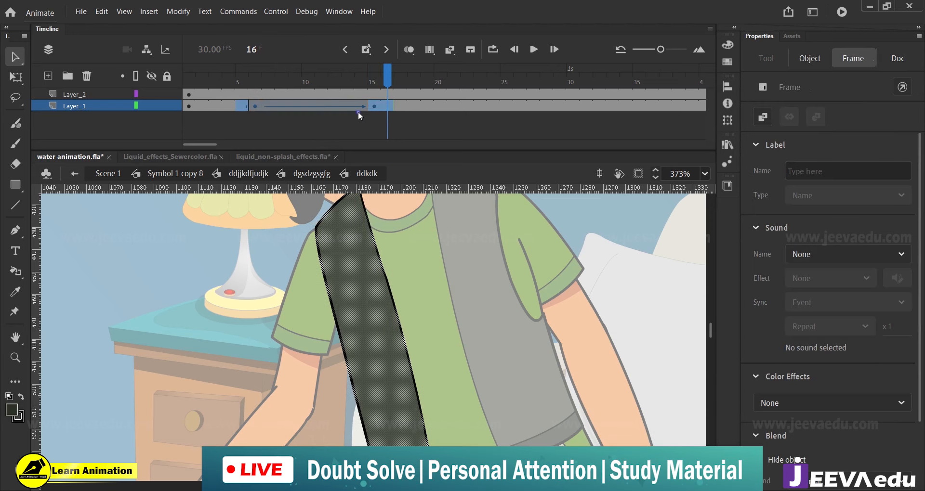
{"action": "right_click", "coordinate": [358, 111]}
{"action": "left_click", "coordinate": [409, 165]}
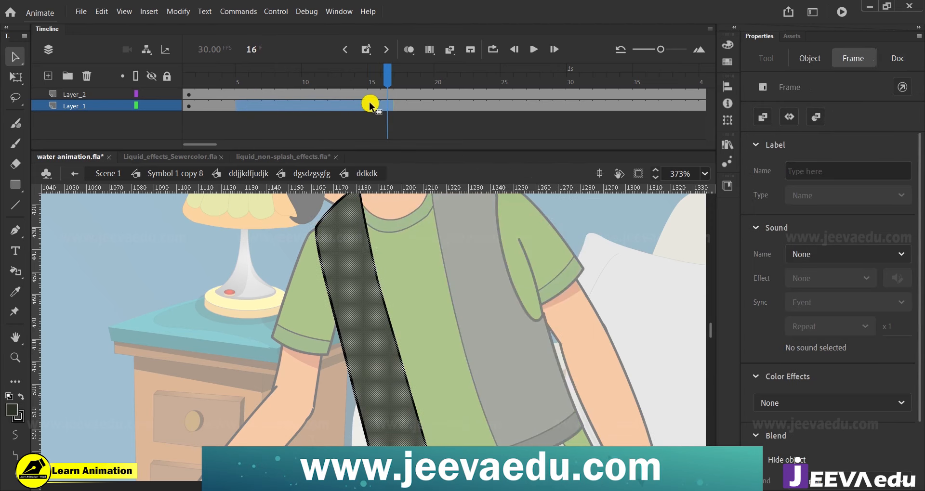
- Sample the vest half's thick black outer outline with the Eyedropper for the Ink Bottle tool
{"action": "left_click", "coordinate": [415, 310]}
{"action": "key", "text": "i"}
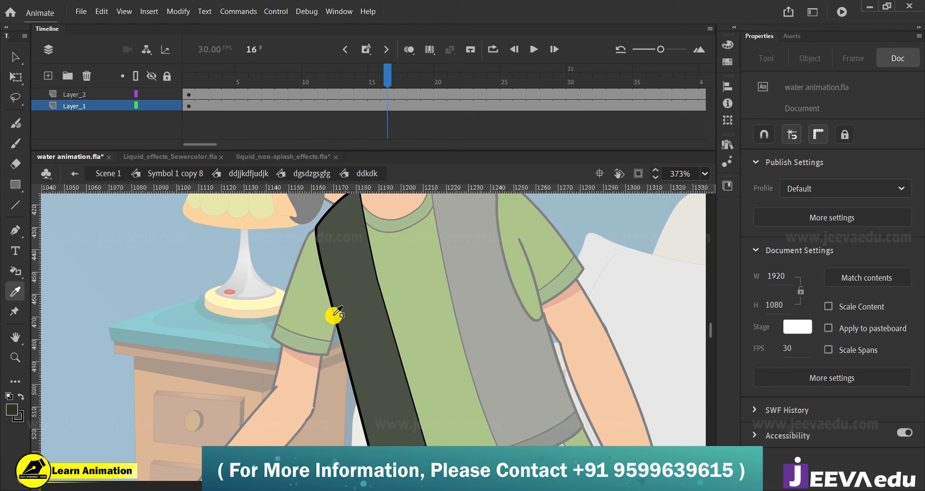
{"action": "left_click", "coordinate": [338, 314]}
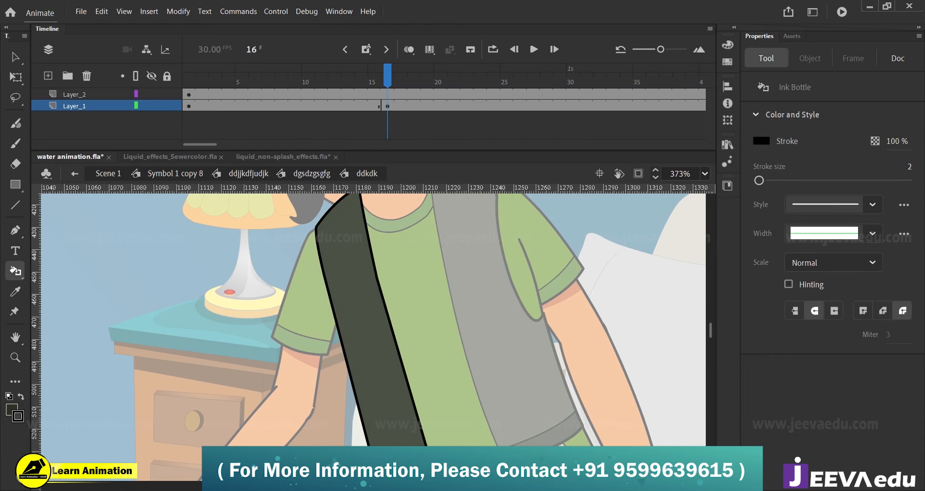
- Undo the last stroke, turn off automatic keyframe insertion and clear the keyframe at frame 16 on Layer_1
{"action": "key", "text": "ctrl+z"}
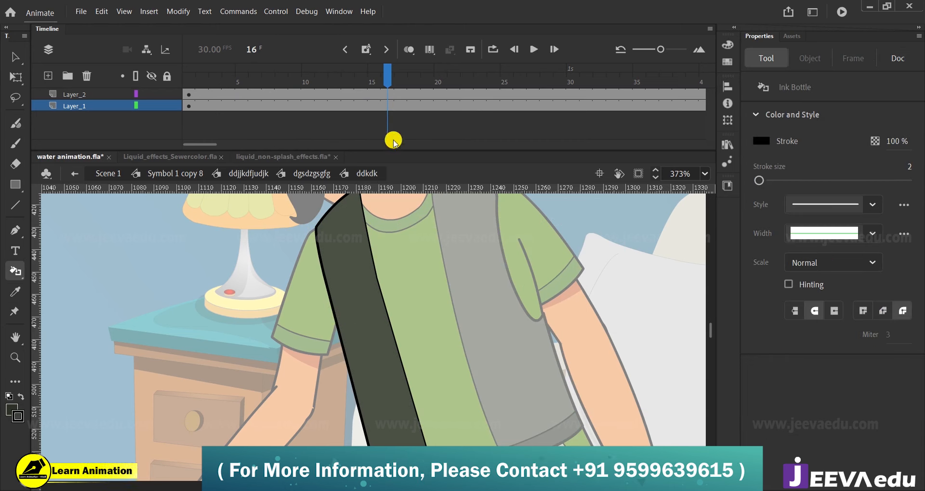
{"action": "left_click", "coordinate": [367, 50]}
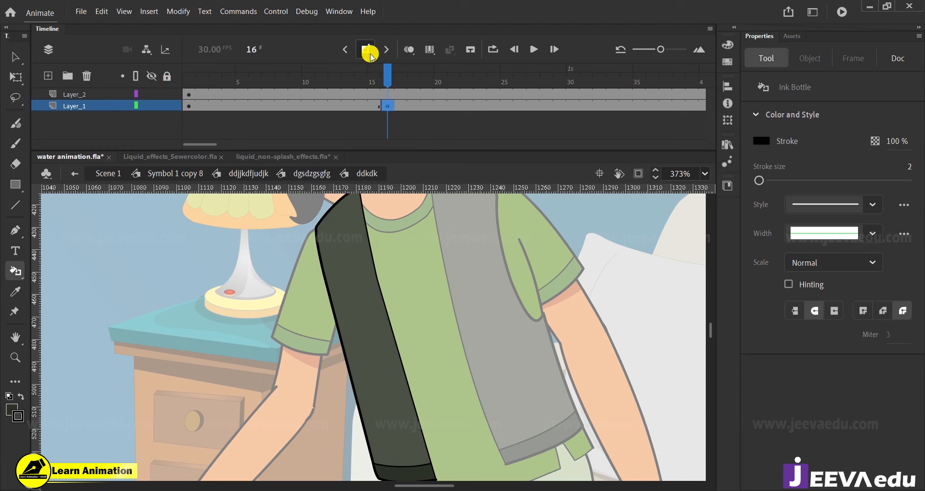
{"action": "left_click", "coordinate": [370, 53]}
{"action": "left_click", "coordinate": [386, 108]}
{"action": "right_click", "coordinate": [387, 107]}
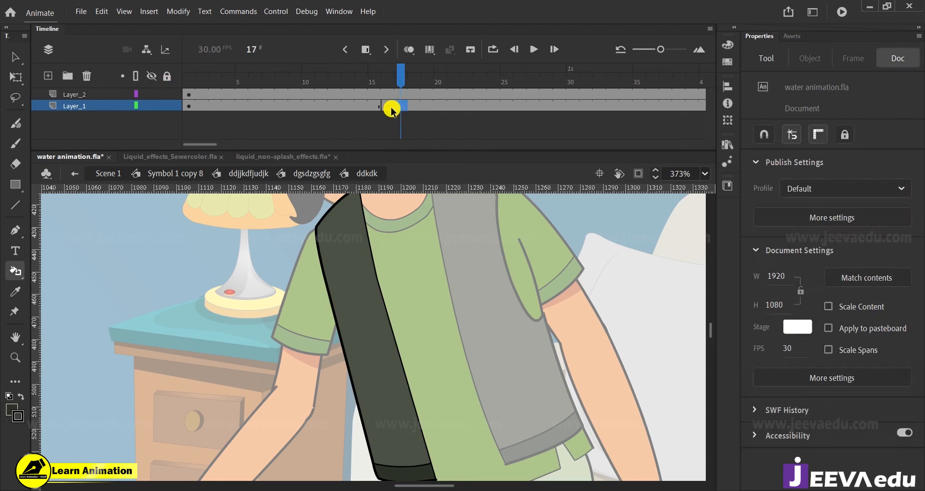
{"action": "left_click", "coordinate": [426, 226]}
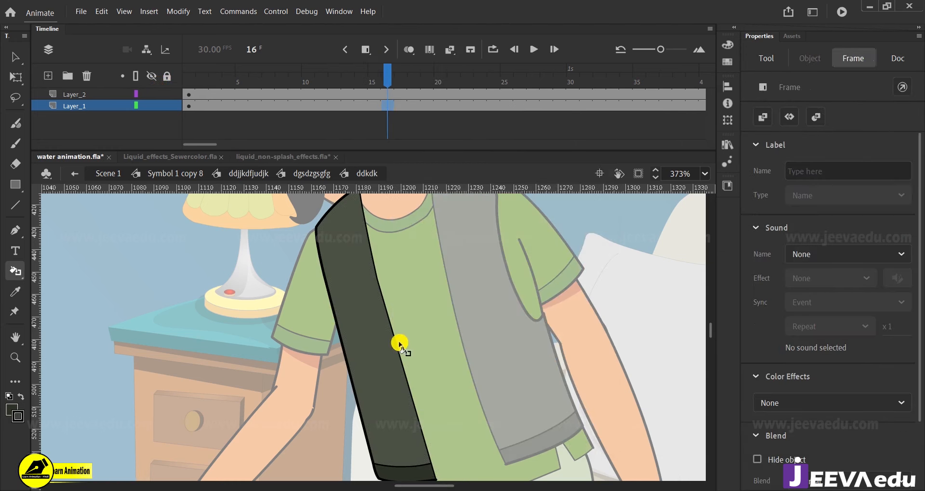
- With Layer_2 temporarily hidden, apply the size 2 black stroke to the vest half's inner and bottom edges on Layer_1
{"action": "left_click", "coordinate": [148, 98]}
{"action": "left_click", "coordinate": [407, 368]}
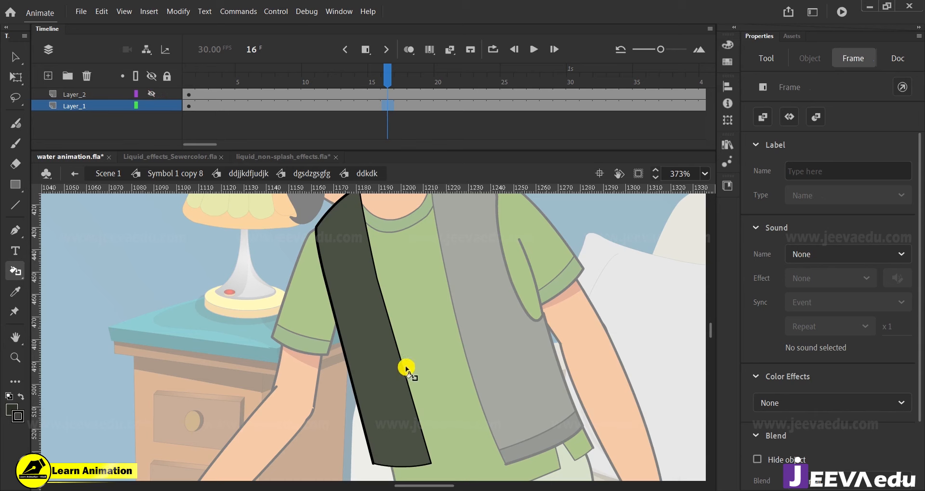
{"action": "left_click", "coordinate": [411, 469]}
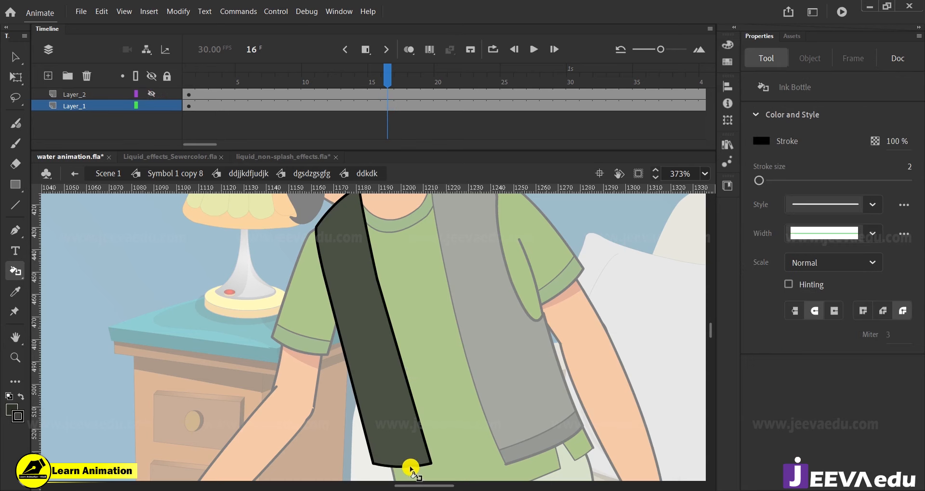
{"action": "left_click", "coordinate": [388, 107]}
{"action": "left_click", "coordinate": [374, 105]}
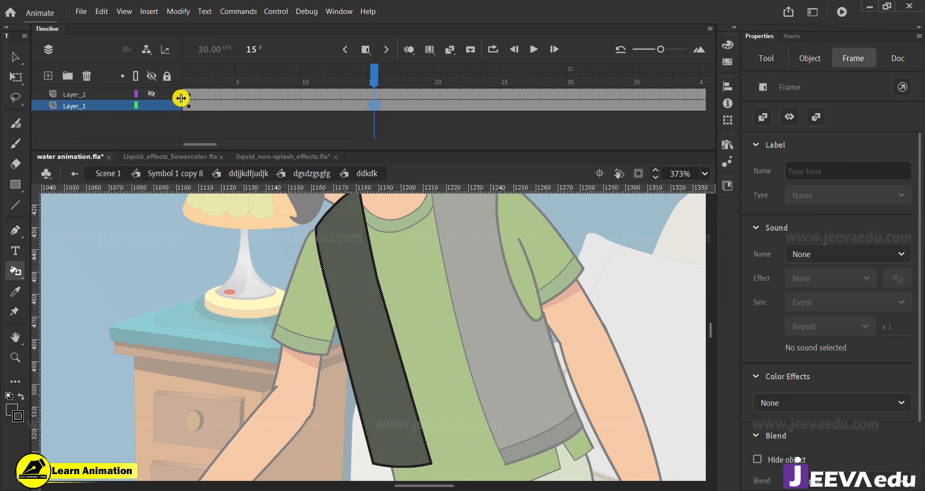
{"action": "left_click", "coordinate": [153, 93]}
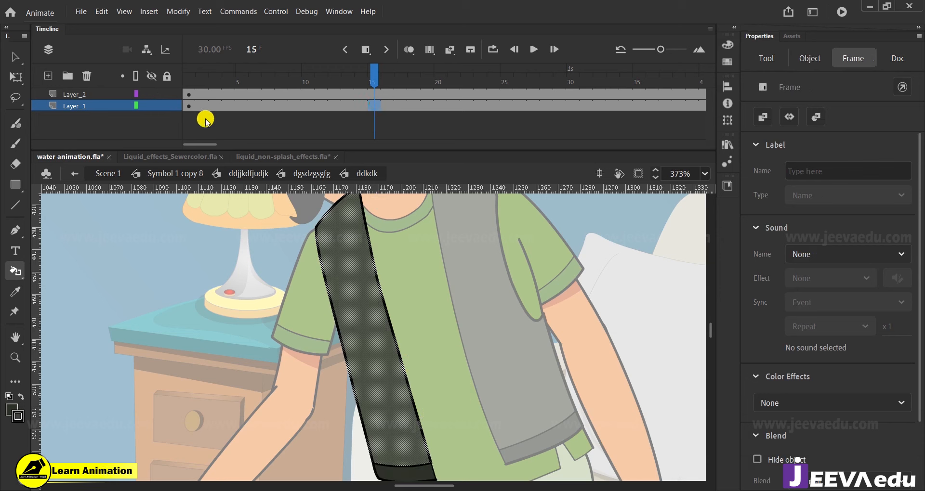
- Add Layer_1 keyframes at frames 6 and 15 and create a shape tween between them with a classic ease-out of 100
{"action": "left_click", "coordinate": [255, 105]}
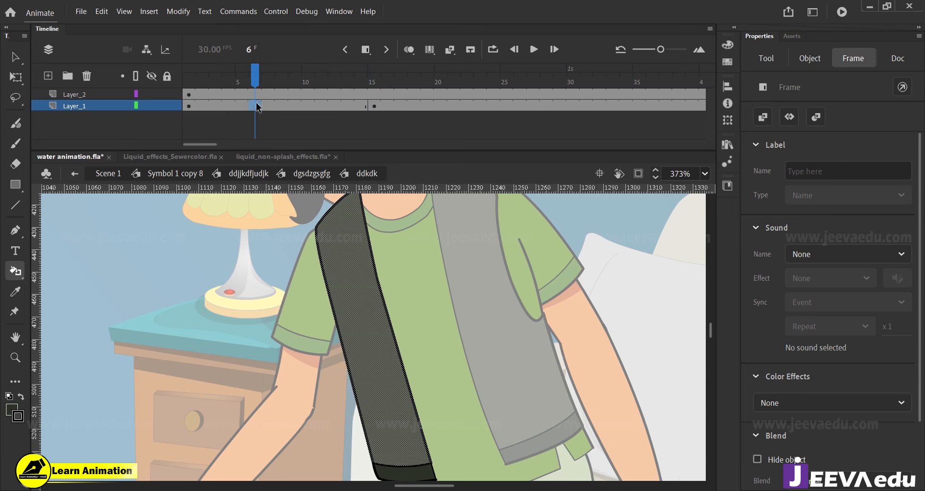
{"action": "right_click", "coordinate": [293, 106]}
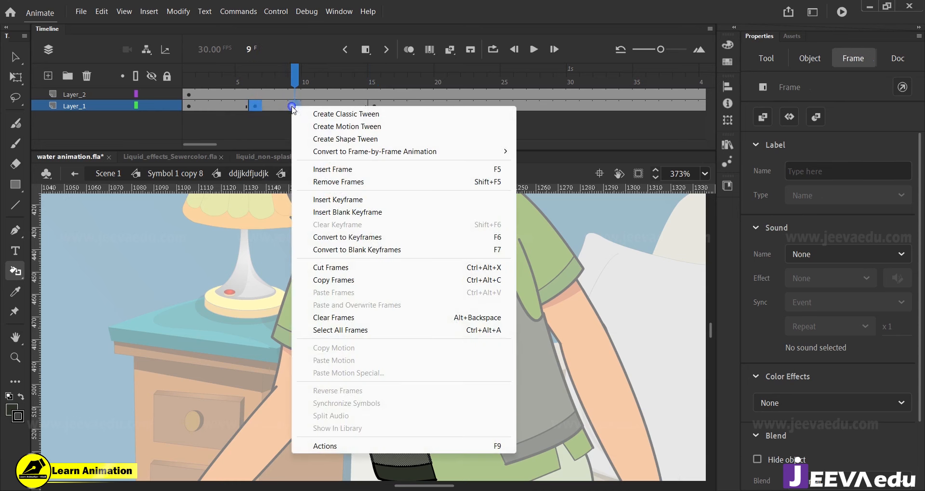
{"action": "left_click", "coordinate": [348, 139]}
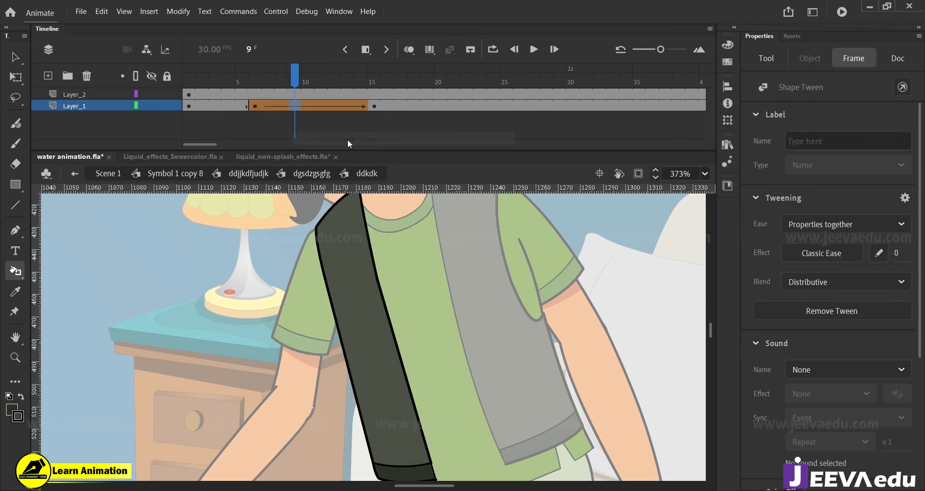
{"action": "left_click_drag", "start_coordinate": [896, 187], "coordinate": [897, 186]}
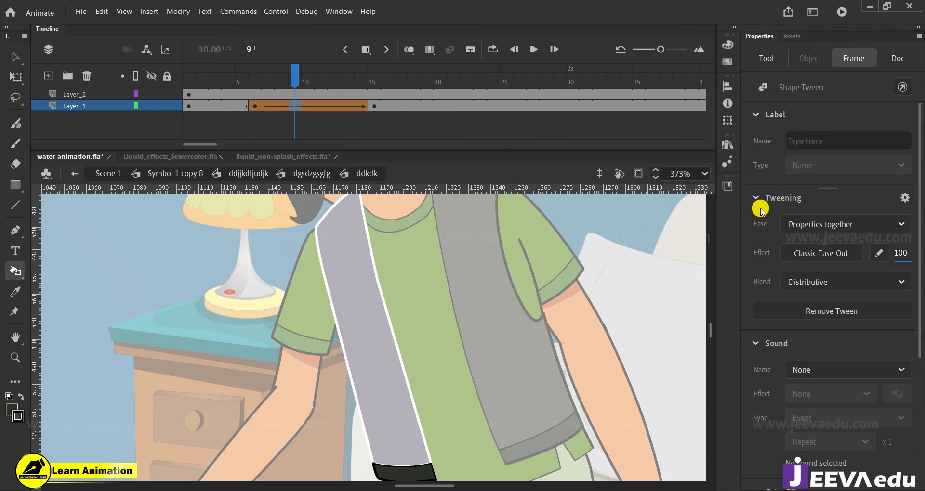
- Bend both long edges of the vest half into a curve on Layer_1 at frame 15 and scrub to check the motion
{"action": "left_click", "coordinate": [370, 106]}
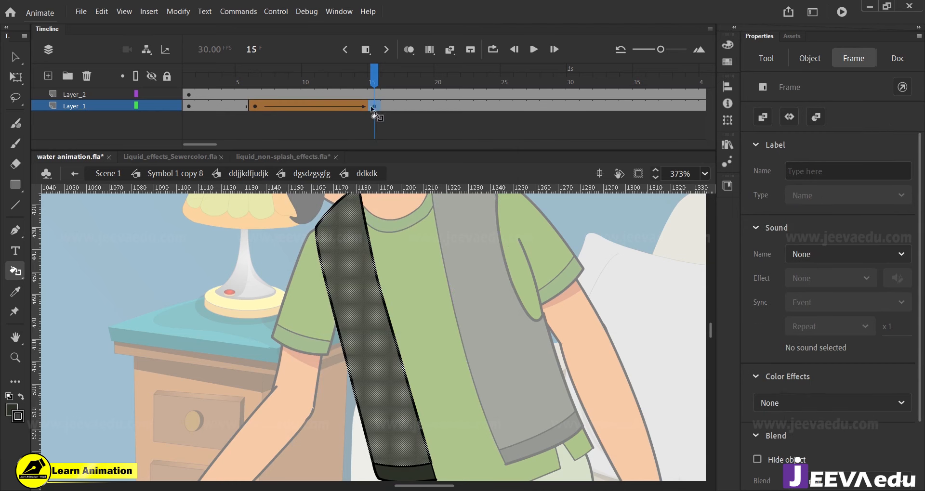
{"action": "key", "text": "v"}
{"action": "left_click", "coordinate": [446, 296]}
{"action": "left_click_drag", "start_coordinate": [389, 325], "coordinate": [380, 271]}
{"action": "left_click_drag", "start_coordinate": [370, 75], "coordinate": [373, 107]}
{"action": "left_click_drag", "start_coordinate": [380, 270], "coordinate": [385, 278]}
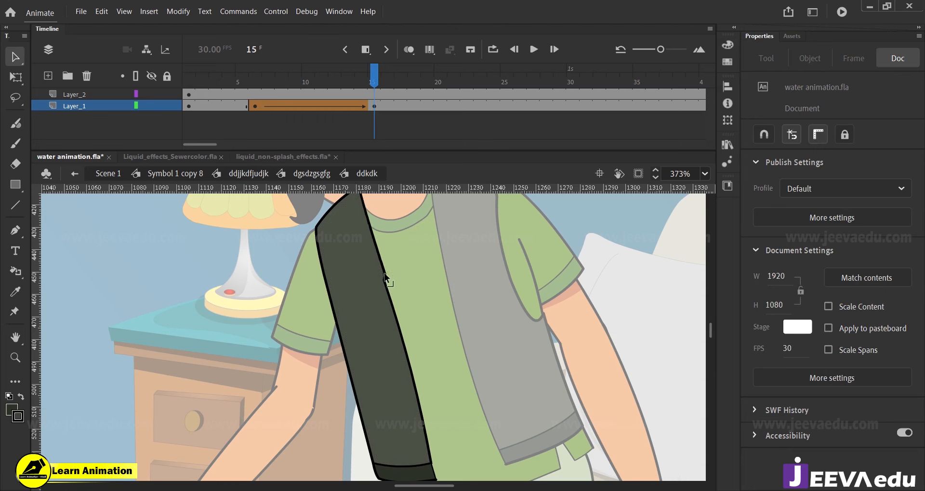
{"action": "left_click_drag", "start_coordinate": [346, 357], "coordinate": [352, 356]}
{"action": "left_click_drag", "start_coordinate": [385, 277], "coordinate": [391, 276]}
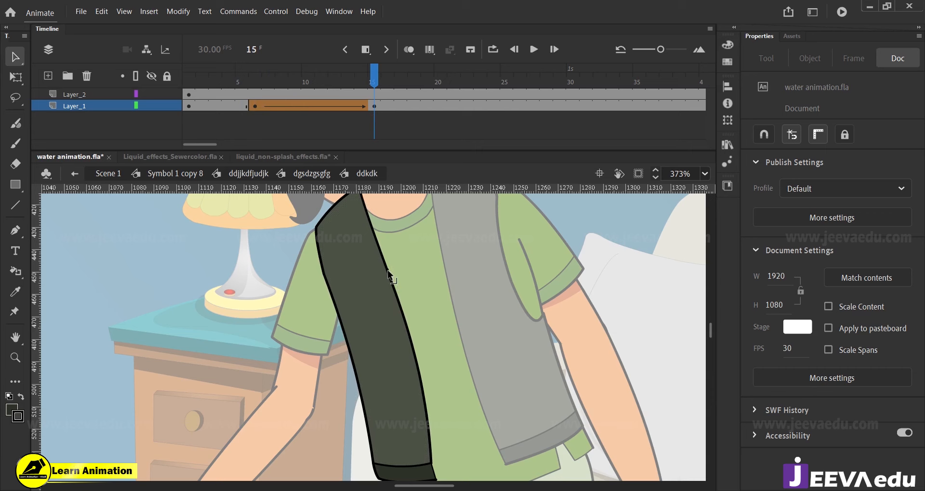
{"action": "left_click_drag", "start_coordinate": [370, 73], "coordinate": [375, 107]}
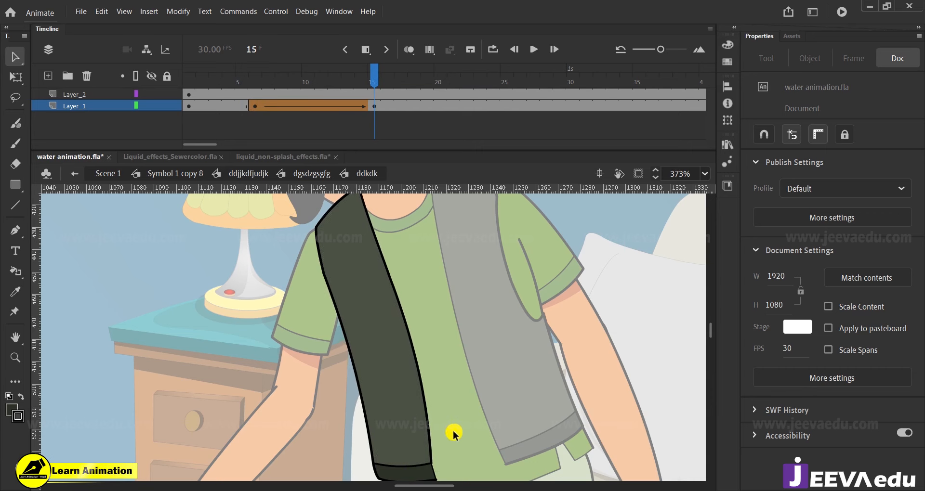
- Lock Layer_1 and apply the size 2 black stroke to the short side edge of the vest's hem band on Layer_2
{"action": "left_click_drag", "start_coordinate": [454, 426], "coordinate": [461, 379]}
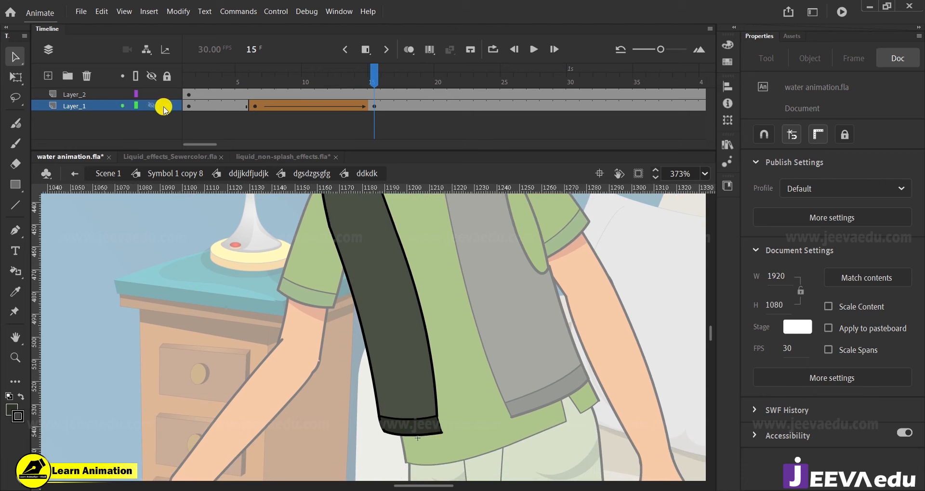
{"action": "left_click", "coordinate": [166, 107]}
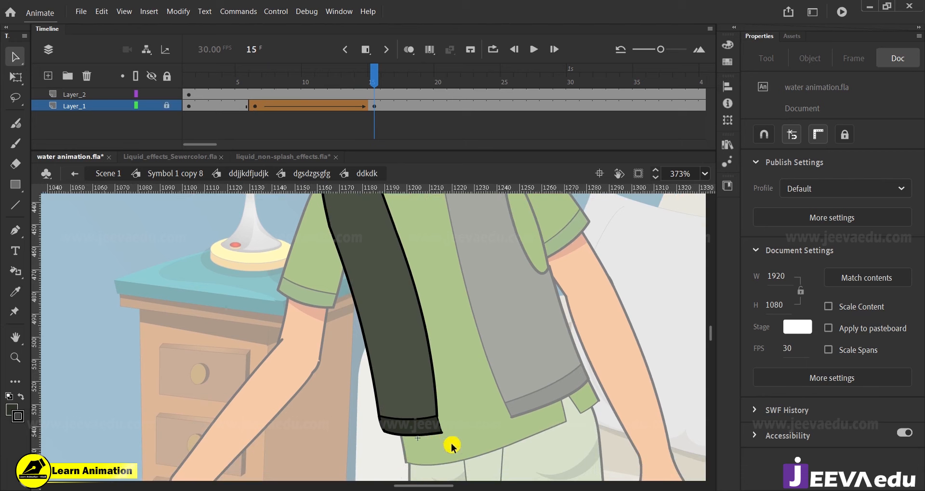
{"action": "key", "text": "i"}
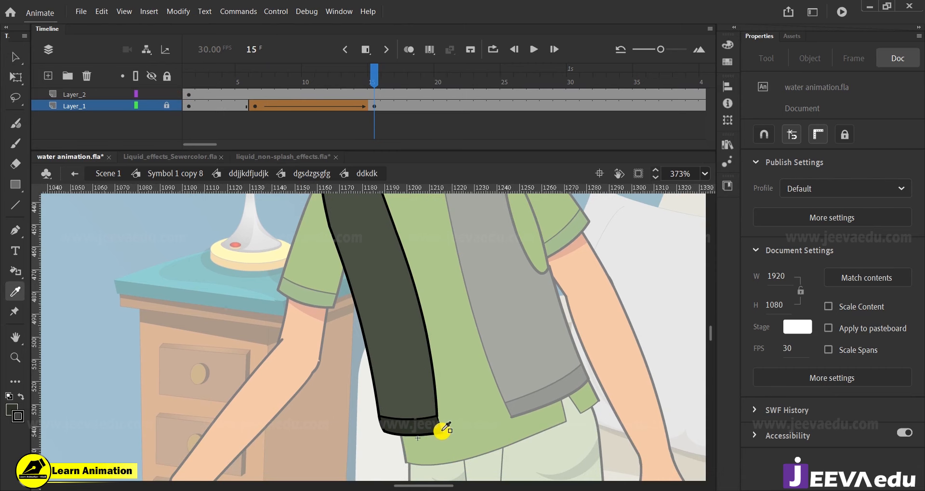
{"action": "left_click", "coordinate": [442, 432]}
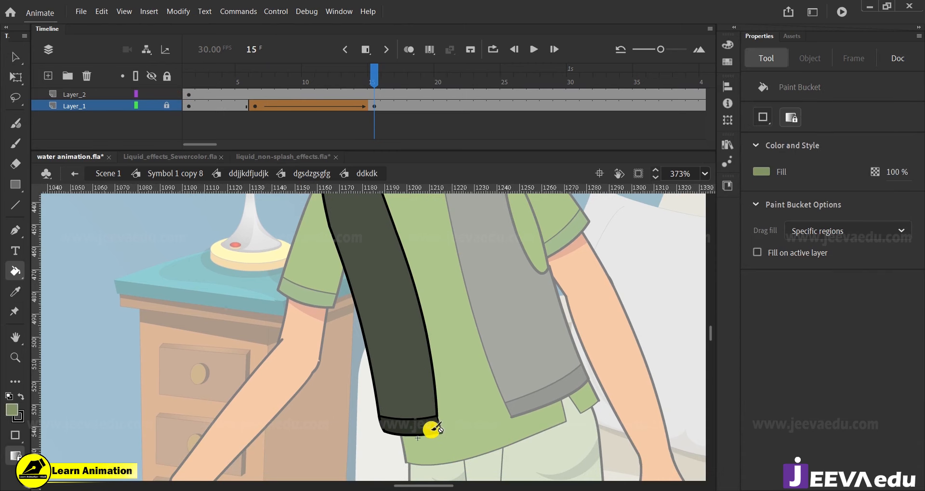
{"action": "key", "text": "z"}
{"action": "left_click", "coordinate": [415, 413]}
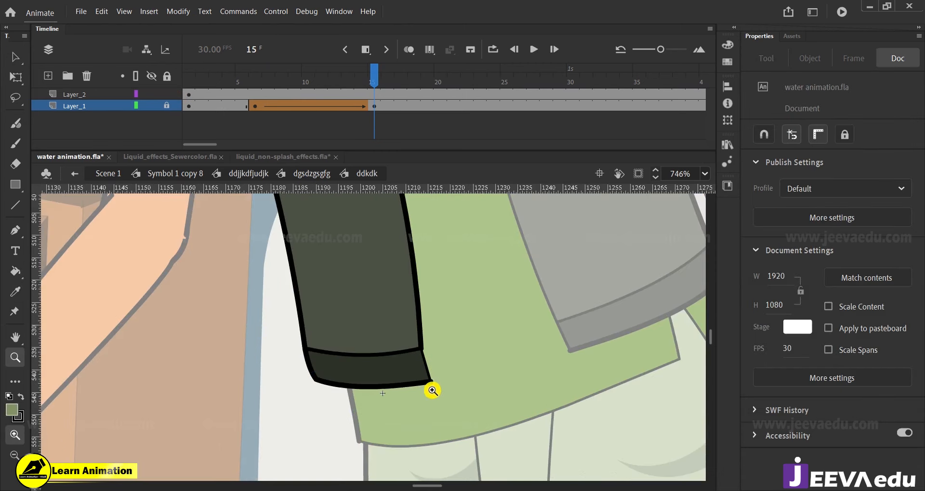
{"action": "key", "text": "s"}
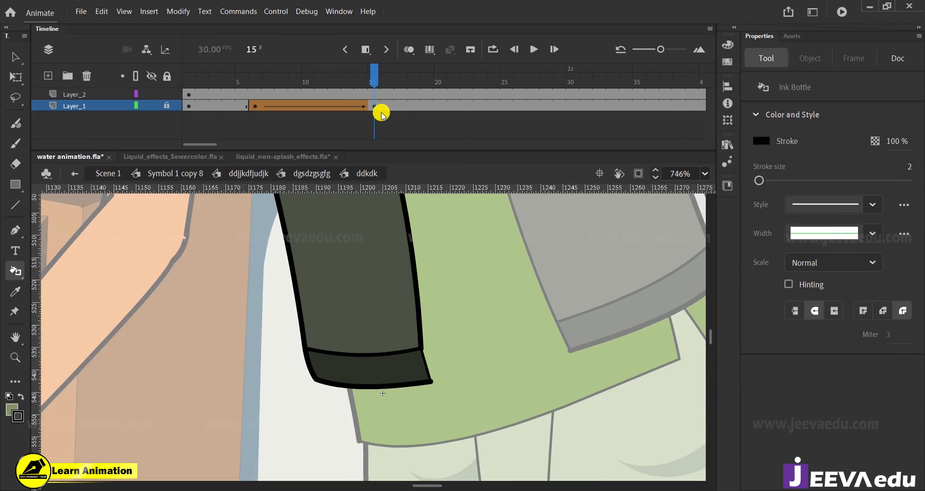
{"action": "left_click", "coordinate": [376, 98]}
{"action": "left_click", "coordinate": [428, 369]}
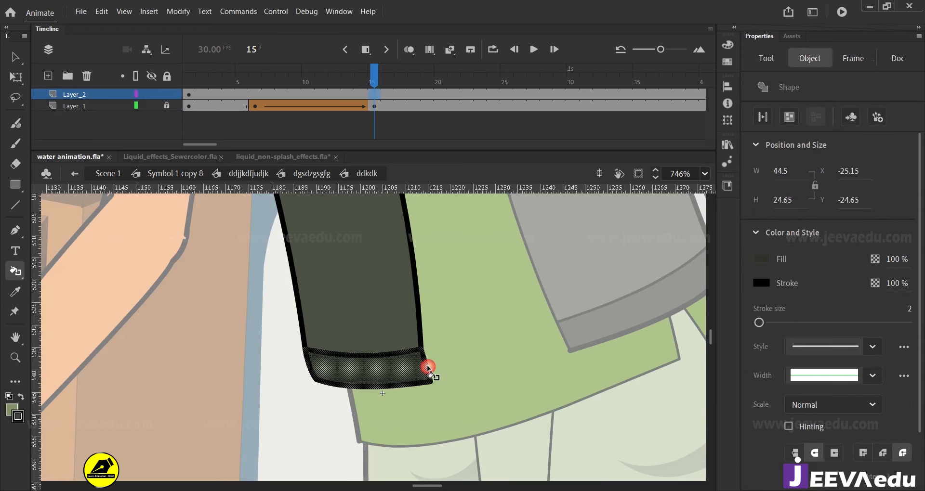
{"action": "key", "text": "v"}
{"action": "left_click", "coordinate": [460, 392]}
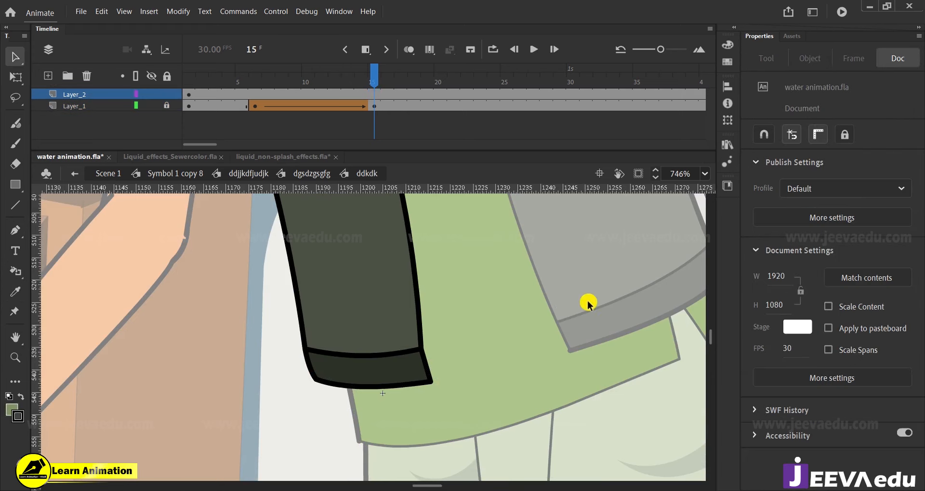
- Add keyframes at frames 15 and 6 on Layer_2 and create a shape tween between them
{"action": "left_click", "coordinate": [374, 94]}
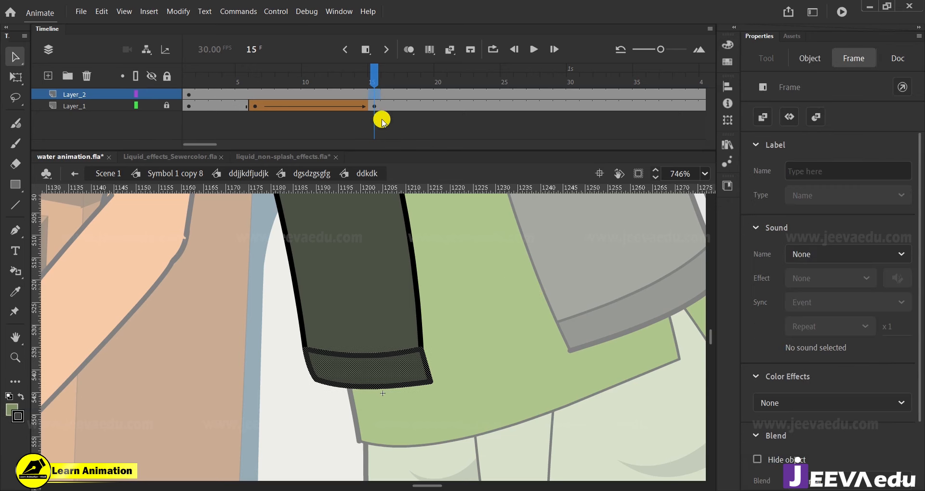
{"action": "key", "text": "F6"}
{"action": "left_click", "coordinate": [257, 95]}
{"action": "key", "text": "F6"}
{"action": "right_click", "coordinate": [291, 96]}
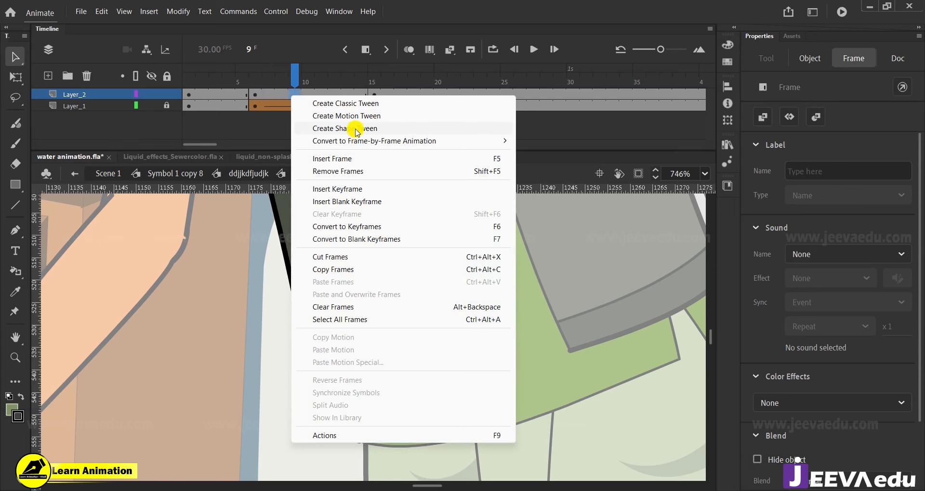
{"action": "left_click", "coordinate": [356, 129]}
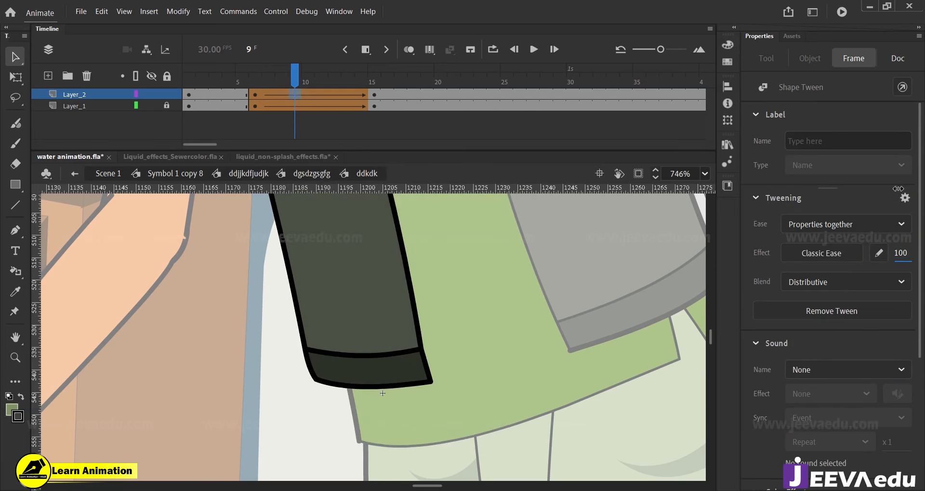
- Set Layer_2's shape tween ease to 100 and pull the hem band's inner lower corner inward at frame 15
{"action": "left_click_drag", "start_coordinate": [900, 253], "coordinate": [897, 123]}
{"action": "left_click", "coordinate": [374, 94]}
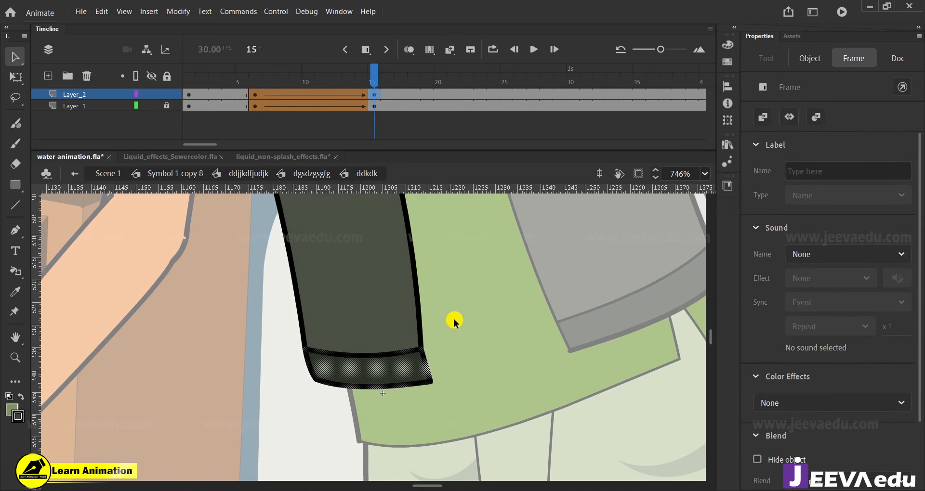
{"action": "left_click", "coordinate": [452, 361]}
{"action": "left_click_drag", "start_coordinate": [432, 384], "coordinate": [421, 385]}
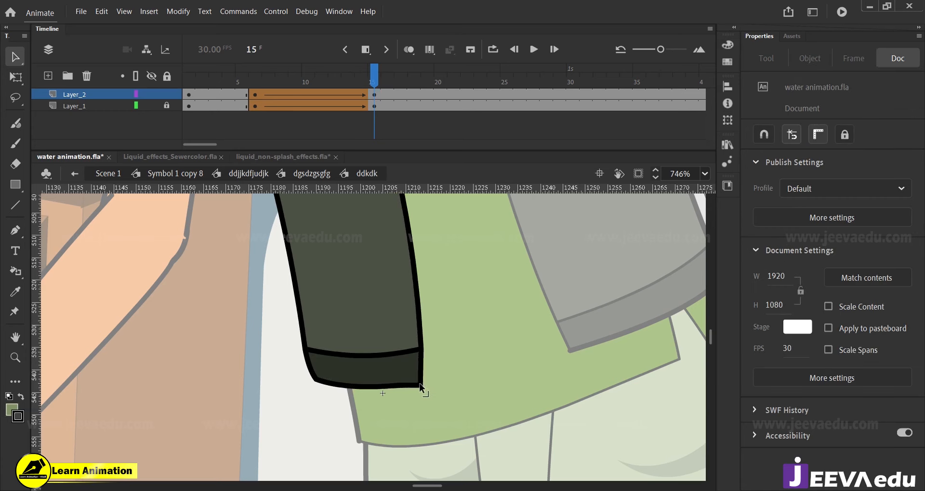
- Undo the adjustment to the hem band's outer lower corner, bow its bottom edge slightly downward at frame 15 and scrub to check
{"action": "mouse_move", "coordinate": [374, 120]}
{"action": "left_mouse_down"}
{"action": "mouse_move", "coordinate": [264, 121]}
{"action": "mouse_move", "coordinate": [376, 121]}
{"action": "left_mouse_up"}
{"action": "left_click_drag", "start_coordinate": [314, 379], "coordinate": [308, 381]}
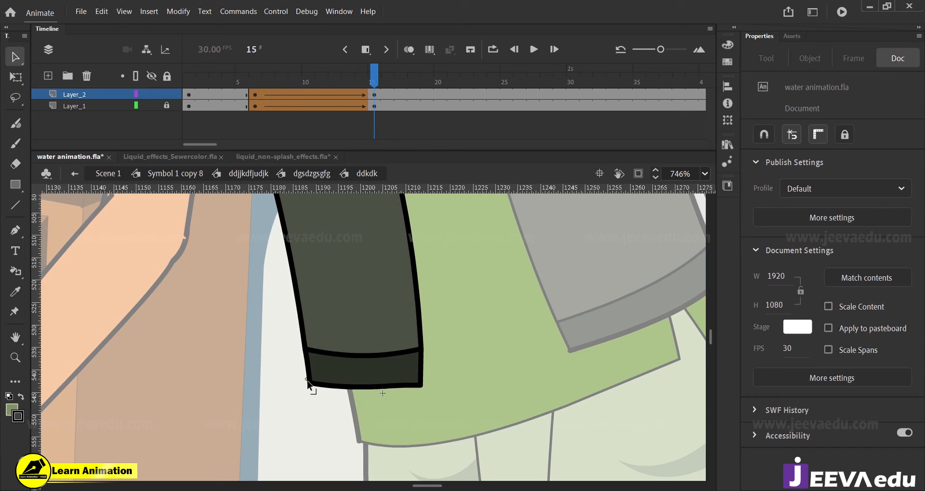
{"action": "key", "text": "ctrl+z"}
{"action": "mouse_move", "coordinate": [374, 95]}
{"action": "left_mouse_down"}
{"action": "mouse_move", "coordinate": [310, 92]}
{"action": "mouse_move", "coordinate": [291, 104]}
{"action": "mouse_move", "coordinate": [360, 147]}
{"action": "mouse_move", "coordinate": [374, 96]}
{"action": "mouse_move", "coordinate": [252, 96]}
{"action": "mouse_move", "coordinate": [374, 95]}
{"action": "left_mouse_up"}
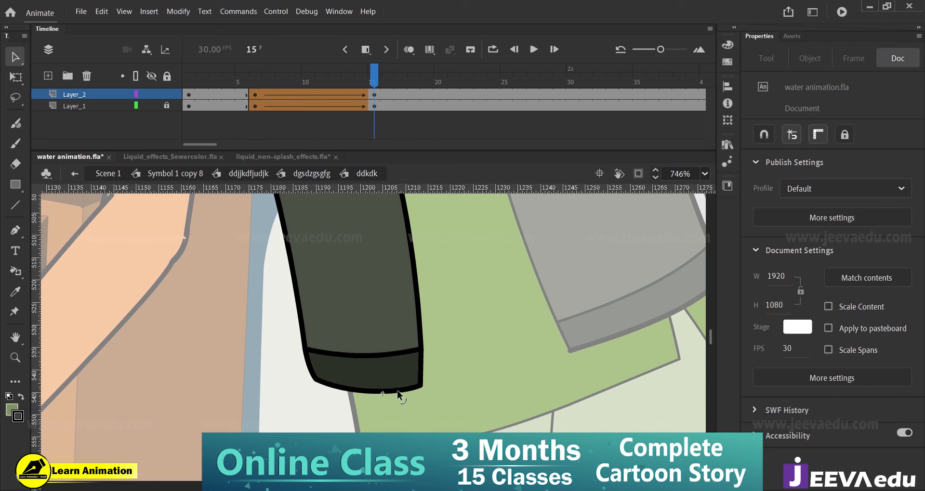
{"action": "mouse_move", "coordinate": [374, 96]}
{"action": "left_mouse_down"}
{"action": "mouse_move", "coordinate": [320, 96]}
{"action": "mouse_move", "coordinate": [288, 119]}
{"action": "mouse_move", "coordinate": [374, 121]}
{"action": "mouse_move", "coordinate": [321, 111]}
{"action": "mouse_move", "coordinate": [371, 112]}
{"action": "left_mouse_up"}
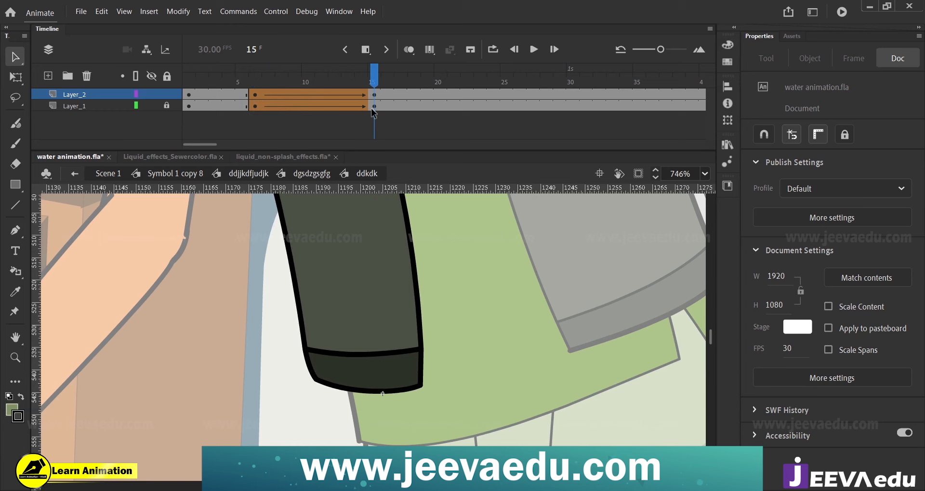
- Return to the dgsdzgsgfg symbol and rotate the jug-side vest half at frame 15 so its hem swings slightly toward the jug
{"action": "left_click", "coordinate": [296, 174]}
{"action": "key", "text": "z"}
{"action": "left_click", "coordinate": [384, 336], "text": "alt"}
{"action": "left_click", "coordinate": [384, 336], "text": "alt"}
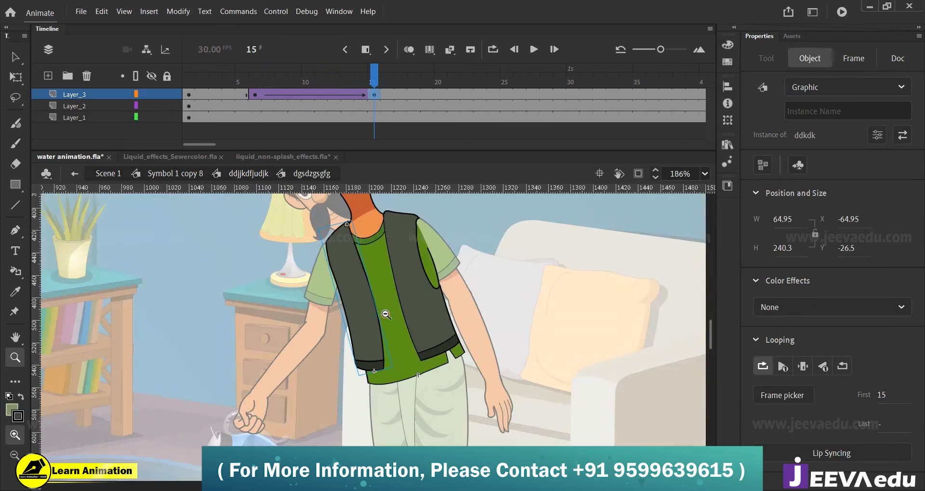
{"action": "left_click_drag", "start_coordinate": [384, 314], "coordinate": [403, 353]}
{"action": "left_click", "coordinate": [360, 71]}
{"action": "left_click_drag", "start_coordinate": [360, 71], "coordinate": [374, 96]}
{"action": "left_click", "coordinate": [374, 96]}
{"action": "key", "text": "q"}
{"action": "left_click_drag", "start_coordinate": [375, 384], "coordinate": [368, 385]}
- Unlock Layer_1 inside the jug-side vest half, bow its outer long edge outward at frame 15 and scrub to check the motion
{"action": "double_click", "coordinate": [361, 368]}
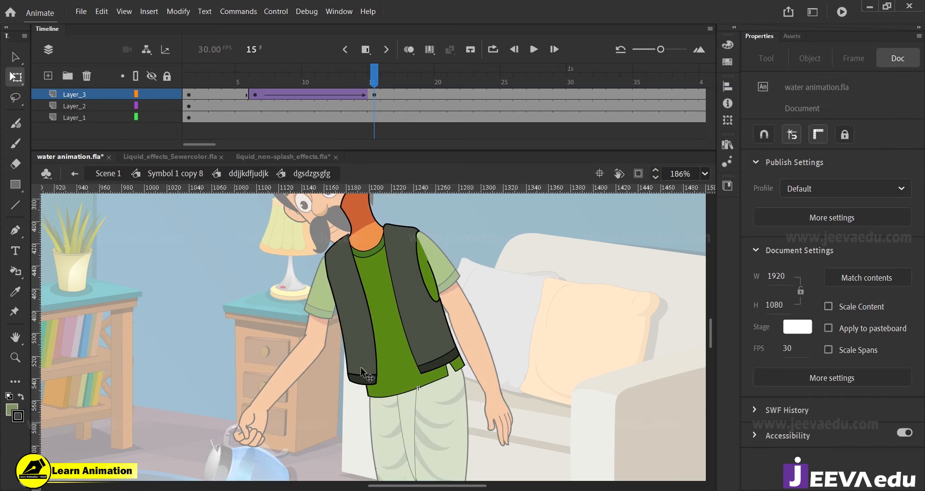
{"action": "left_click", "coordinate": [361, 367]}
{"action": "double_click", "coordinate": [372, 384]}
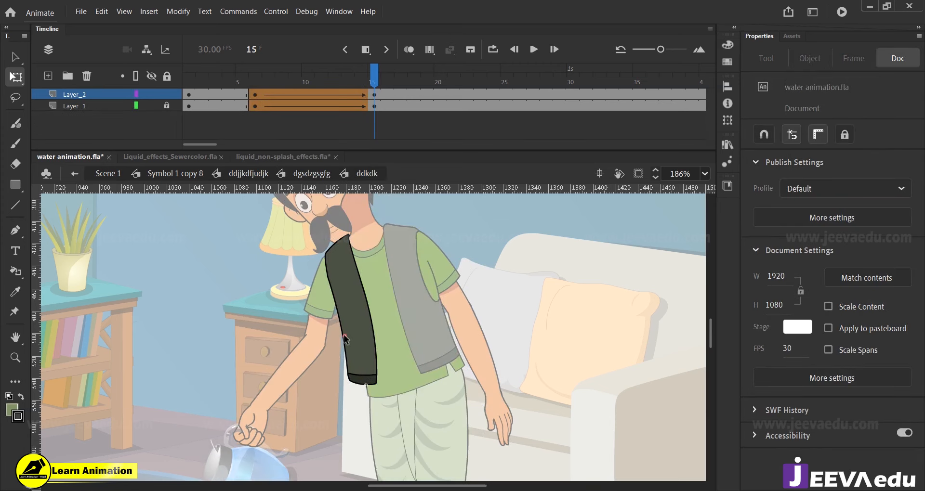
{"action": "left_click", "coordinate": [166, 106]}
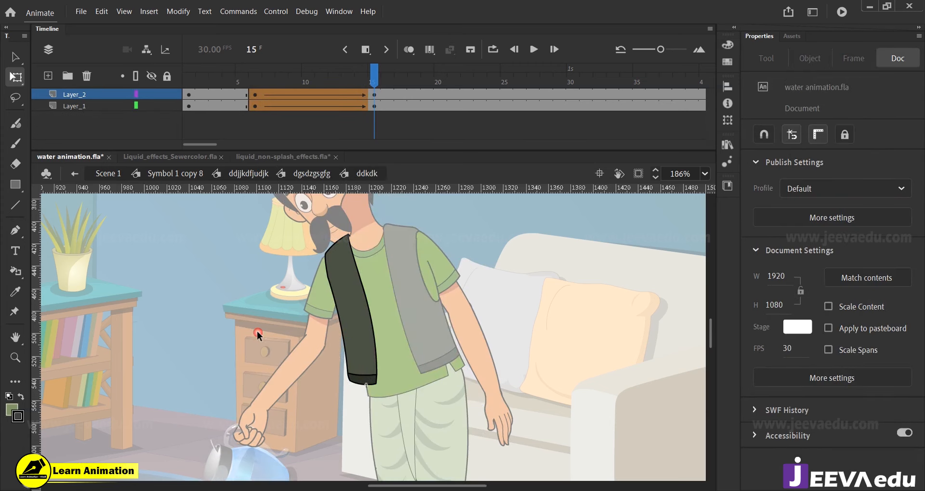
{"action": "left_click", "coordinate": [345, 336]}
{"action": "left_click", "coordinate": [317, 350]}
{"action": "left_click_drag", "start_coordinate": [343, 334], "coordinate": [338, 334]}
{"action": "left_click", "coordinate": [346, 82]}
{"action": "left_click_drag", "start_coordinate": [346, 81], "coordinate": [373, 82]}
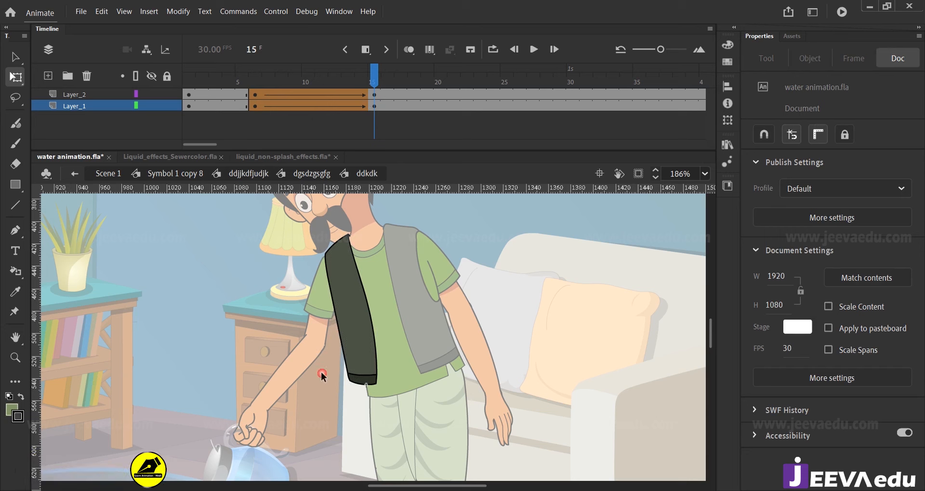
{"action": "left_click", "coordinate": [245, 174]}
{"action": "left_click_drag", "start_coordinate": [373, 79], "coordinate": [382, 133]}
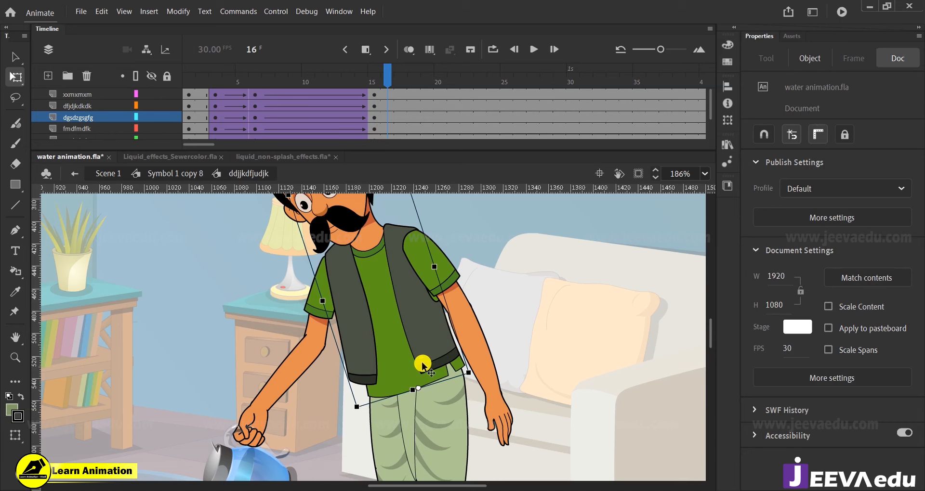
{"action": "left_click", "coordinate": [422, 365]}
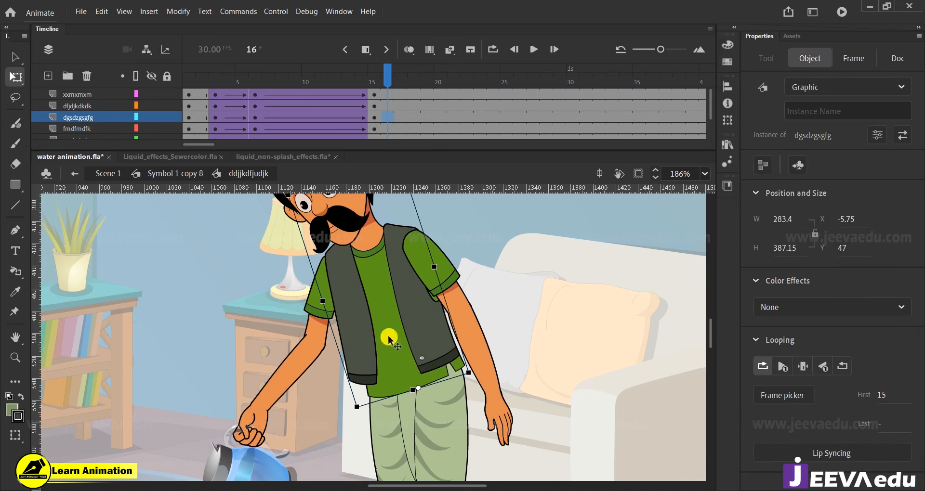
- Add a frame 15 keyframe for the free arm's forearm inside the xxmxmxm symbol and swing the forearm outward
{"action": "left_click_drag", "start_coordinate": [375, 75], "coordinate": [374, 112]}
{"action": "left_click", "coordinate": [497, 396]}
{"action": "left_click_drag", "start_coordinate": [528, 443], "coordinate": [537, 439]}
{"action": "double_click", "coordinate": [499, 386]}
{"action": "key", "text": "F6"}
- Add a forearm keyframe at frame 6 and create a classic tween up to frame 15 with an ease of 100
{"action": "left_click", "coordinate": [268, 98]}
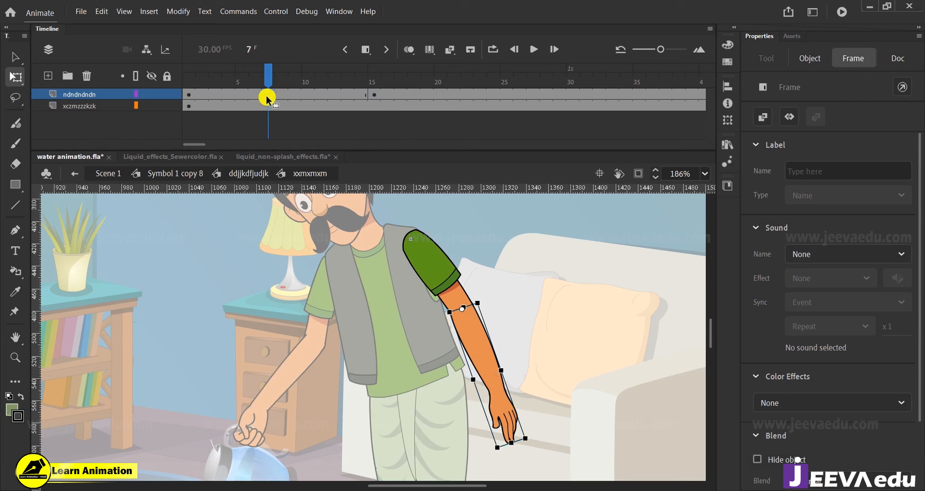
{"action": "left_click", "coordinate": [256, 95]}
{"action": "right_click", "coordinate": [282, 95]}
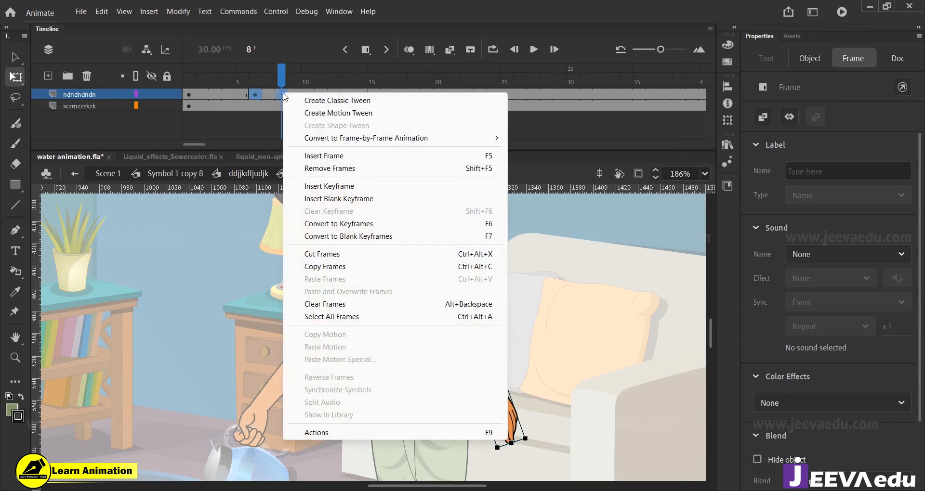
{"action": "left_click", "coordinate": [335, 97]}
{"action": "left_click", "coordinate": [897, 254]}
{"action": "type", "text": "100"}
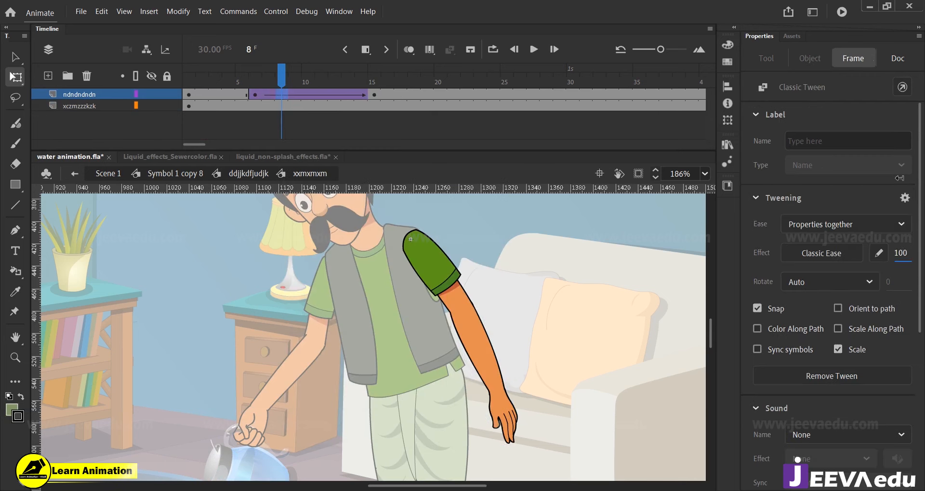
{"action": "key", "text": "Return"}
{"action": "left_click", "coordinate": [248, 174]}
- Rotate the vest half on the free-arm side slightly on Layer_2 of dgsdzgsgfg and scrub to check the motion
{"action": "left_click", "coordinate": [390, 323]}
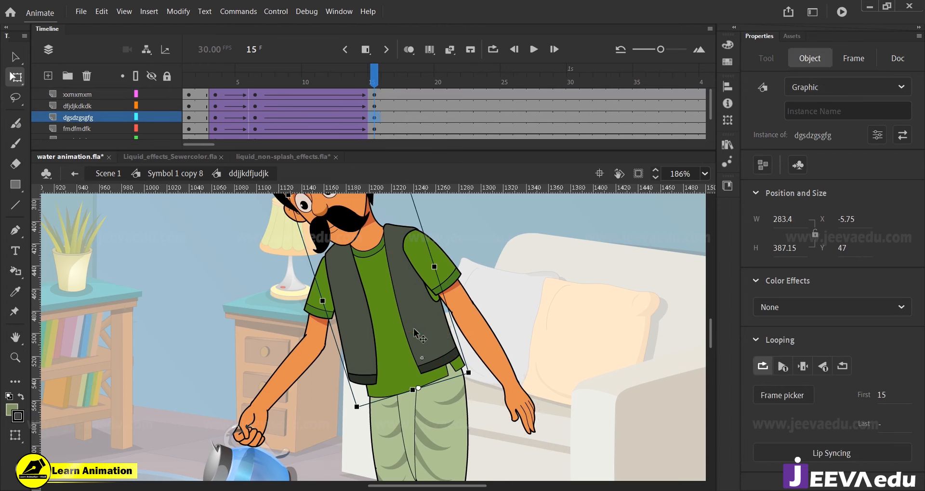
{"action": "double_click", "coordinate": [414, 329]}
{"action": "left_click", "coordinate": [413, 328]}
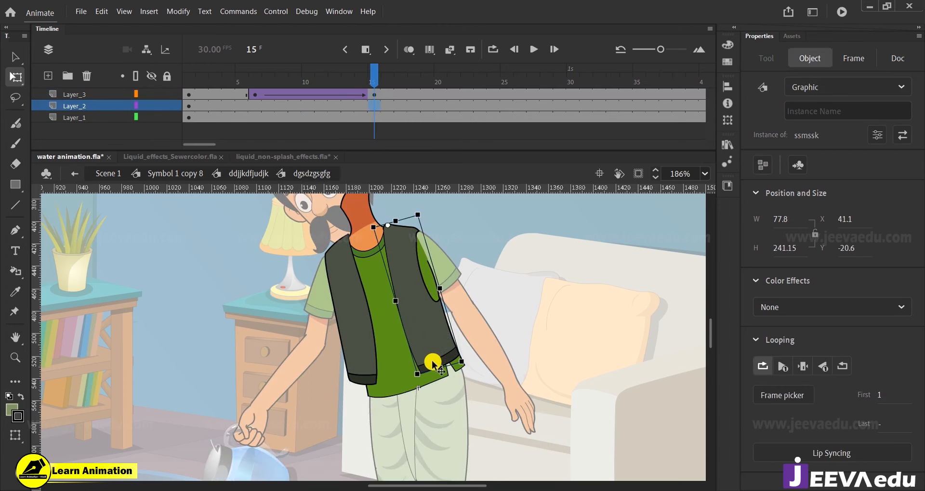
{"action": "key", "text": "z"}
{"action": "left_click", "coordinate": [419, 336]}
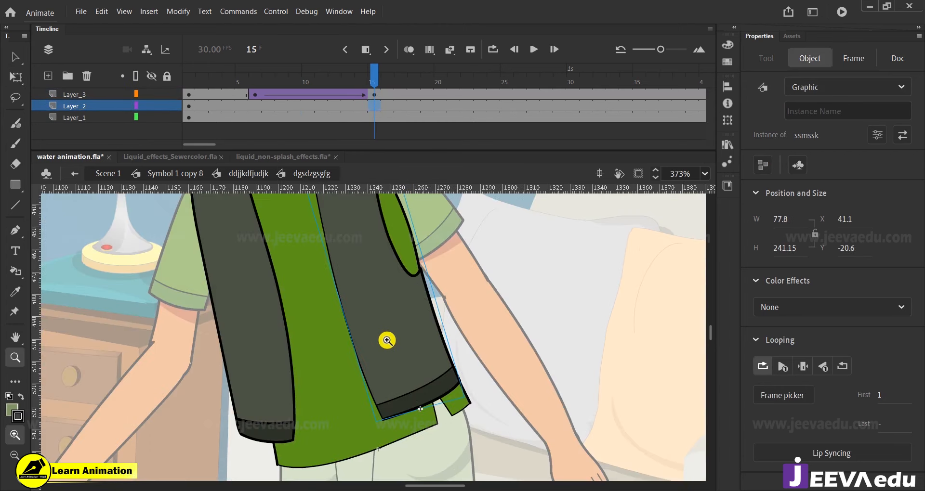
{"action": "left_click", "coordinate": [397, 334], "text": "alt"}
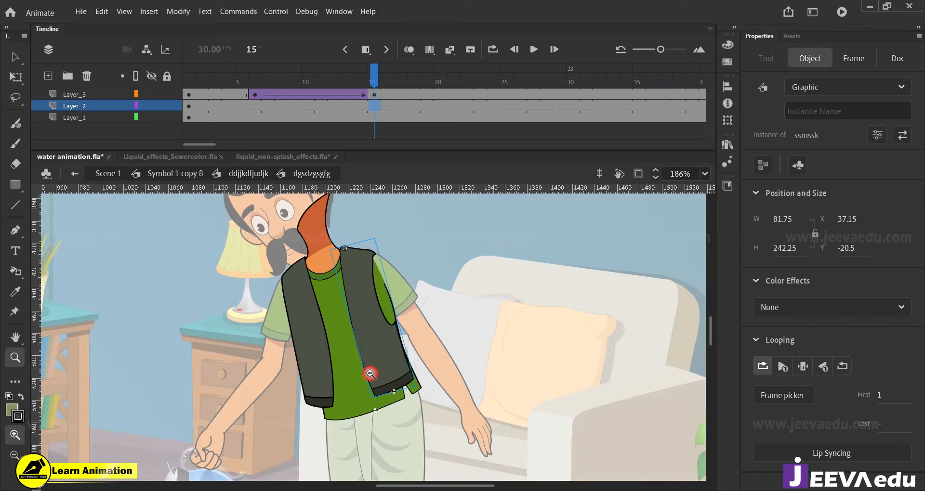
{"action": "left_click", "coordinate": [351, 75]}
{"action": "left_click", "coordinate": [374, 129]}
{"action": "left_click_drag", "start_coordinate": [364, 78], "coordinate": [372, 100]}
- Return to the character symbol and examine the vest, arm and leaning motion by scrubbing and playing the frames
{"action": "left_click", "coordinate": [249, 173]}
{"action": "left_click", "coordinate": [369, 354]}
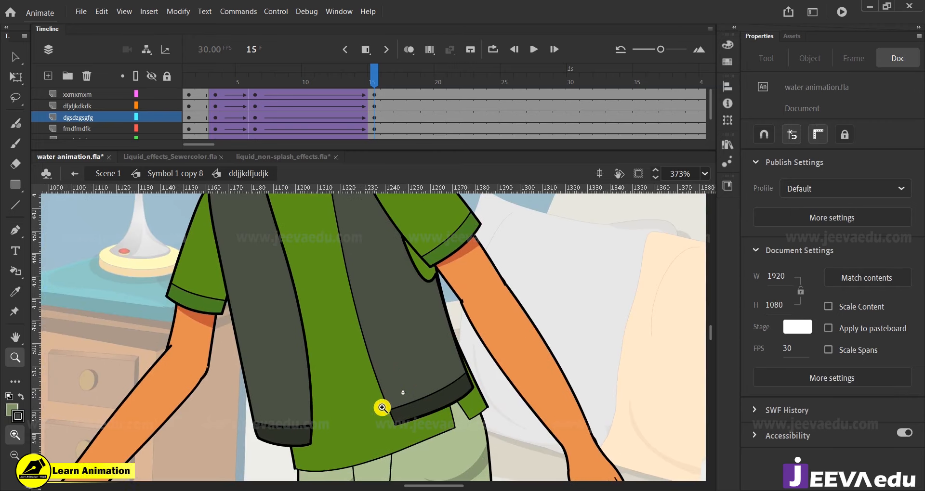
{"action": "left_click", "coordinate": [388, 392], "text": "alt"}
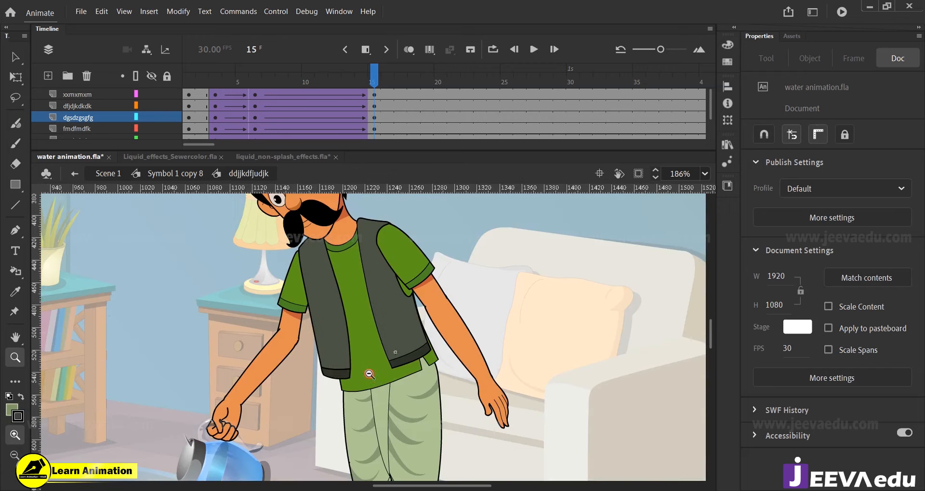
{"action": "mouse_move", "coordinate": [366, 127]}
{"action": "left_mouse_down"}
{"action": "mouse_move", "coordinate": [334, 127]}
{"action": "mouse_move", "coordinate": [378, 132]}
{"action": "mouse_move", "coordinate": [327, 126]}
{"action": "mouse_move", "coordinate": [375, 129]}
{"action": "left_mouse_up"}
{"action": "left_click", "coordinate": [359, 347], "text": "alt"}
{"action": "left_click", "coordinate": [359, 347], "text": "alt"}
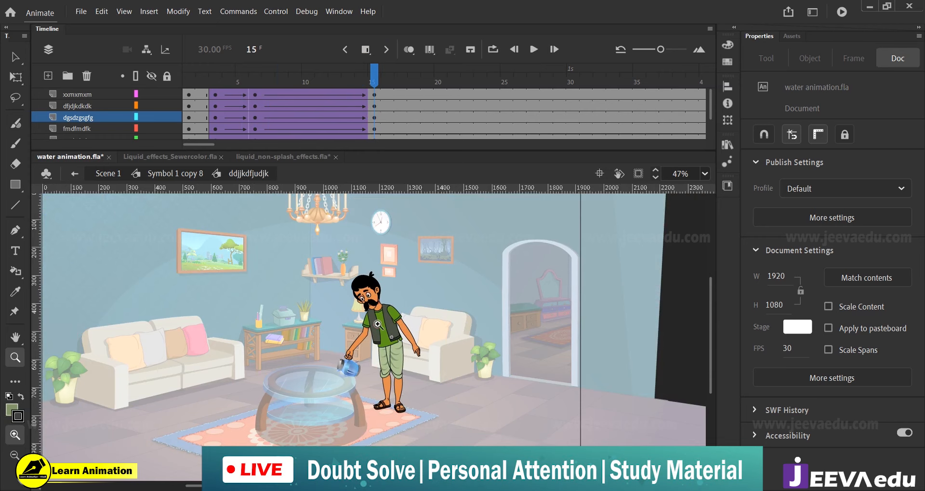
{"action": "left_click", "coordinate": [377, 328]}
{"action": "left_click", "coordinate": [376, 340]}
{"action": "left_click_drag", "start_coordinate": [431, 415], "coordinate": [422, 378]}
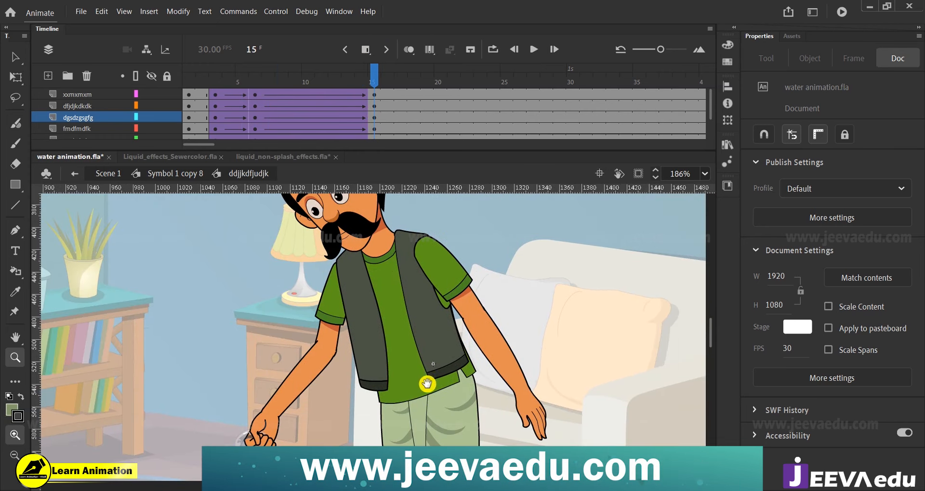
{"action": "left_click", "coordinate": [414, 387], "text": "alt"}
{"action": "left_click_drag", "start_coordinate": [378, 99], "coordinate": [171, 126]}
{"action": "key", "text": "Return"}
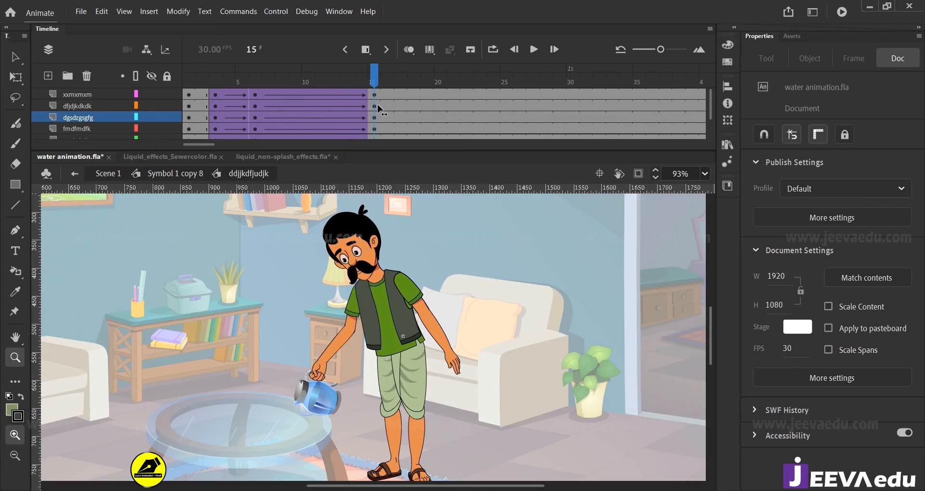
{"action": "left_click_drag", "start_coordinate": [374, 80], "coordinate": [376, 123]}
- In Symbol 1 copy 8, clip content outside the stage and shift the character slightly up and away from the glass table
{"action": "left_click", "coordinate": [185, 175]}
{"action": "left_click", "coordinate": [398, 301], "text": "alt"}
{"action": "left_click_drag", "start_coordinate": [374, 81], "coordinate": [373, 111]}
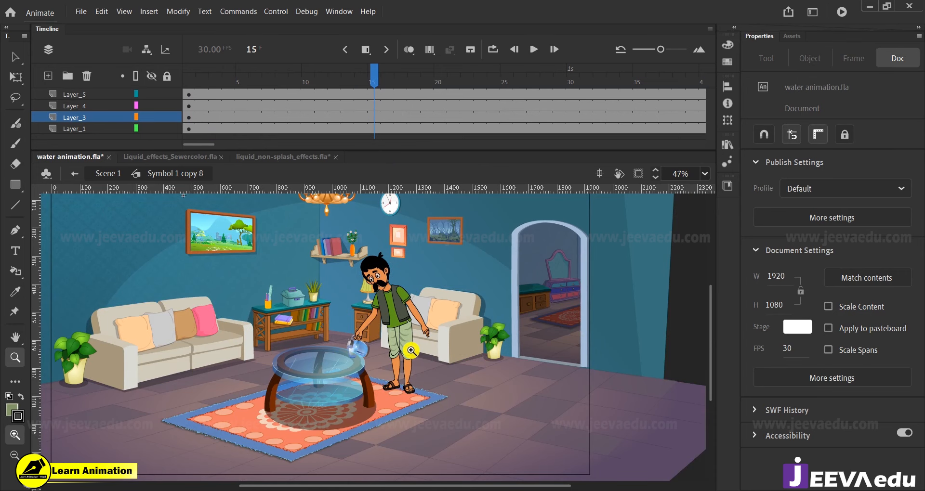
{"action": "left_click", "coordinate": [359, 355]}
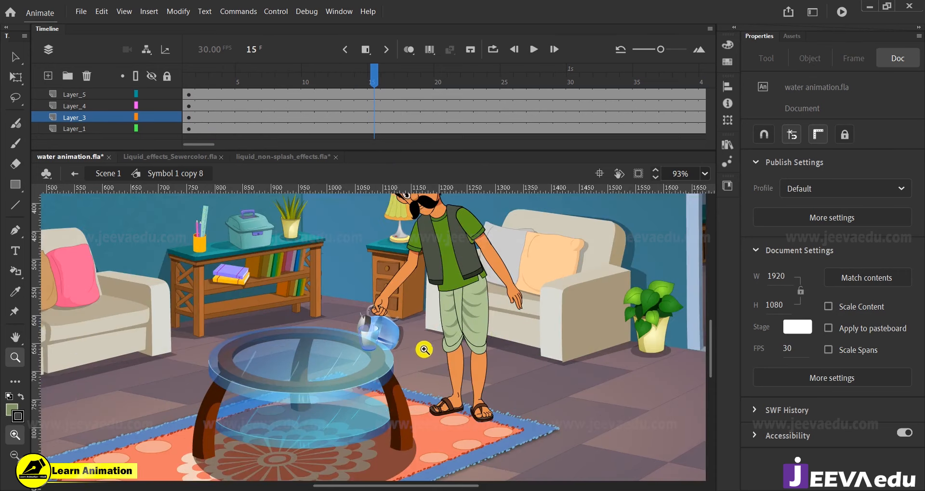
{"action": "left_click", "coordinate": [409, 308], "text": "alt"}
{"action": "key", "text": "v"}
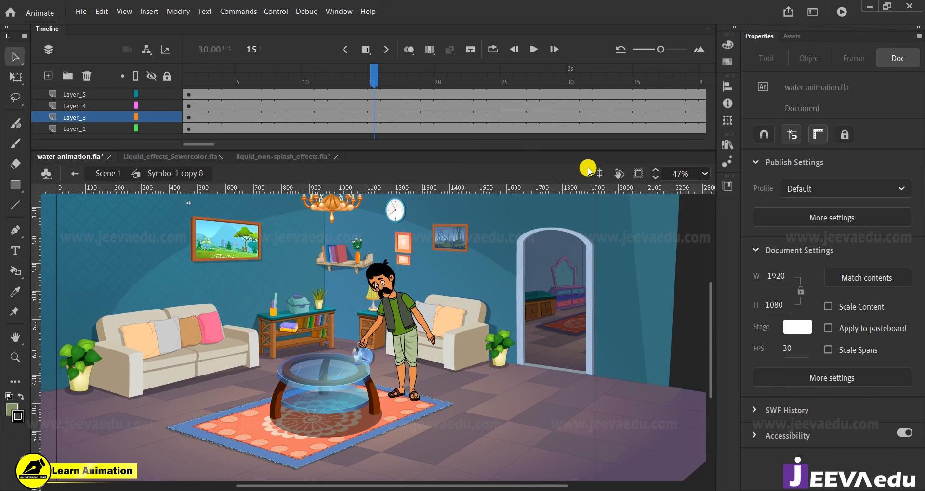
{"action": "left_click", "coordinate": [639, 175]}
{"action": "left_click_drag", "start_coordinate": [426, 366], "coordinate": [443, 345]}
{"action": "left_click", "coordinate": [435, 343]}
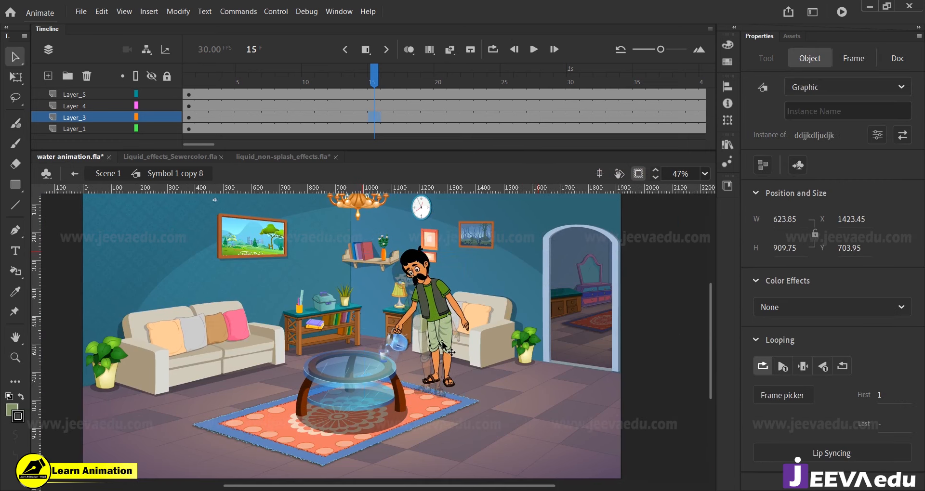
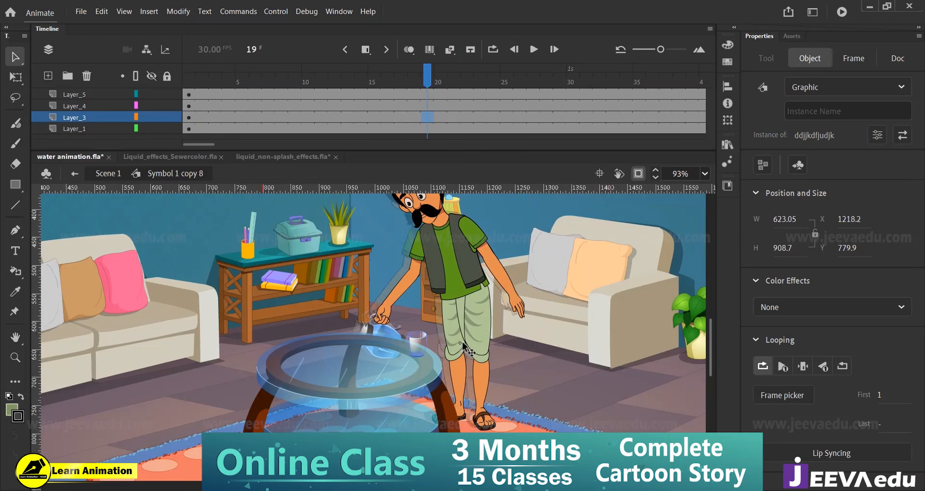
- Scrub the pouring motion around frame 18 and nudge the character up and toward the sofa behind him
{"action": "left_click", "coordinate": [428, 78]}
{"action": "left_click_drag", "start_coordinate": [429, 79], "coordinate": [400, 79]}
{"action": "left_click_drag", "start_coordinate": [406, 150], "coordinate": [418, 143]}
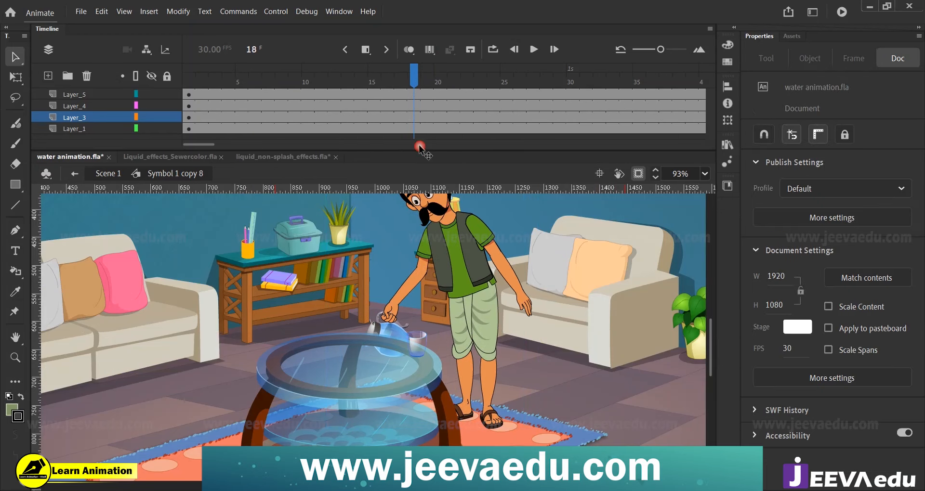
{"action": "mouse_move", "coordinate": [458, 297]}
{"action": "left_mouse_down"}
{"action": "mouse_move", "coordinate": [478, 296]}
{"action": "mouse_move", "coordinate": [471, 287]}
{"action": "left_mouse_up"}
- Move the mc_glass instance slightly toward the table's centre and reposition the character so the jug's spout sits above the glass
{"action": "left_click", "coordinate": [417, 343]}
{"action": "key", "text": "z"}
{"action": "left_click", "coordinate": [418, 343]}
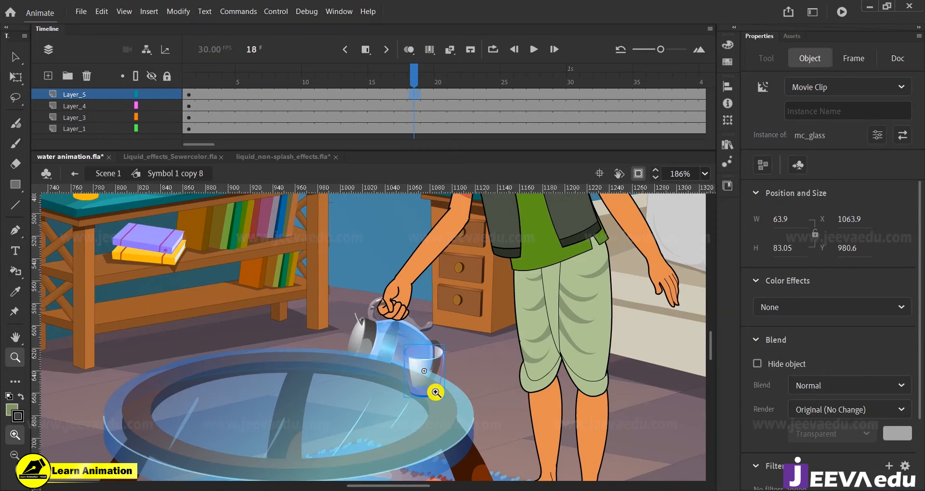
{"action": "left_click_drag", "start_coordinate": [430, 384], "coordinate": [410, 380]}
{"action": "left_click", "coordinate": [358, 386]}
{"action": "left_click_drag", "start_coordinate": [391, 337], "coordinate": [450, 313]}
- Examine the placement of the jug, glass and character in the room scene around frames 17 and 18
{"action": "key", "text": "z"}
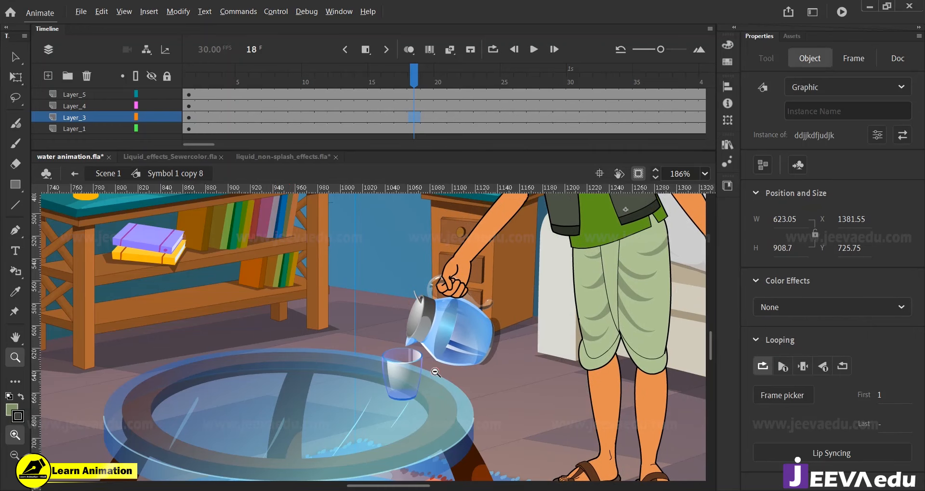
{"action": "left_click", "coordinate": [435, 373], "text": "alt"}
{"action": "left_click", "coordinate": [435, 372], "text": "alt"}
{"action": "left_click", "coordinate": [381, 336], "text": "alt"}
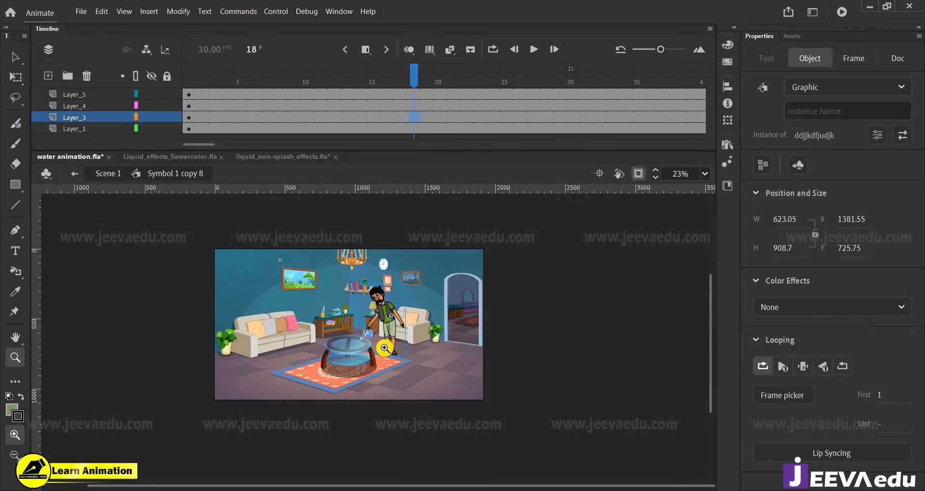
{"action": "left_click", "coordinate": [381, 335]}
{"action": "left_click_drag", "start_coordinate": [406, 82], "coordinate": [400, 150]}
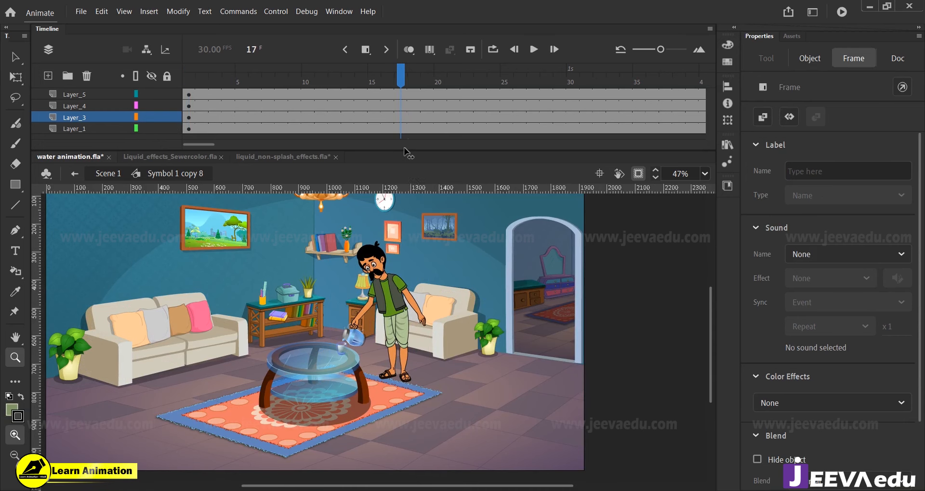
{"action": "left_click", "coordinate": [376, 328], "text": "alt"}
{"action": "left_click", "coordinate": [376, 328]}
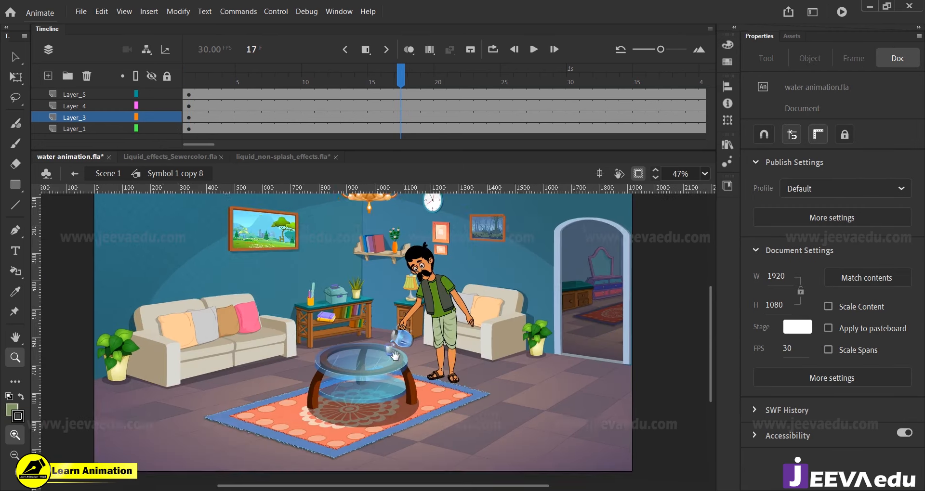
{"action": "left_click_drag", "start_coordinate": [401, 355], "coordinate": [405, 388]}
{"action": "left_click_drag", "start_coordinate": [436, 352], "coordinate": [395, 325]}
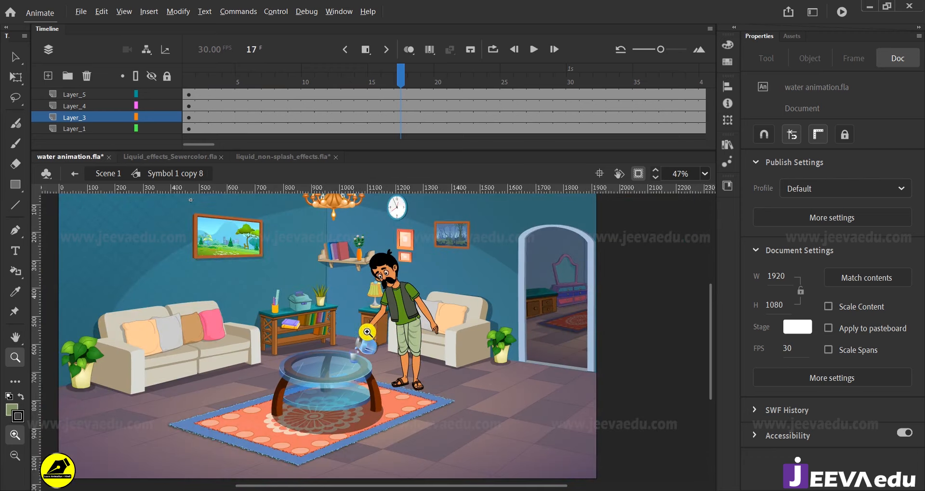
{"action": "left_click", "coordinate": [381, 345]}
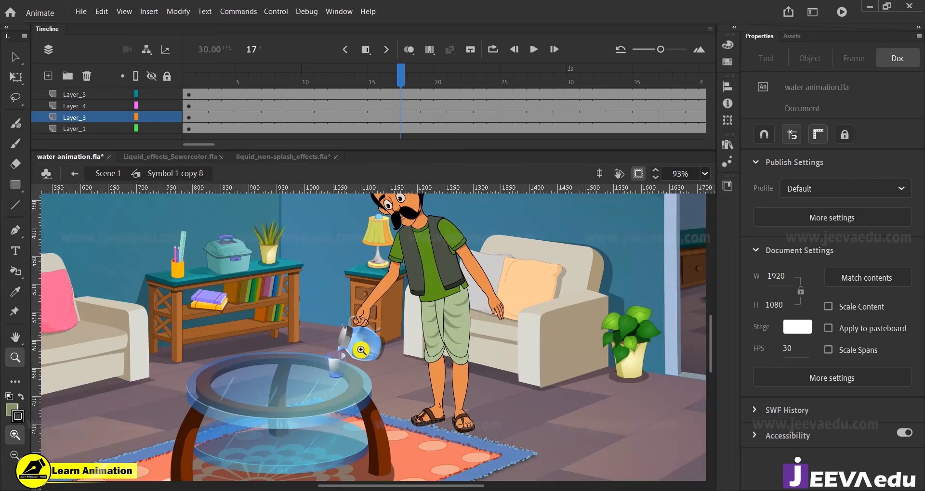
{"action": "left_click", "coordinate": [357, 336]}
{"action": "left_click_drag", "start_coordinate": [385, 390], "coordinate": [401, 383]}
- Go to frame 15 and select the character holding the jug above the glass
{"action": "left_click_drag", "start_coordinate": [375, 83], "coordinate": [375, 125]}
{"action": "left_click", "coordinate": [393, 364], "text": "alt"}
{"action": "left_click", "coordinate": [393, 364]}
{"action": "key", "text": "v"}
{"action": "left_click", "coordinate": [394, 364]}
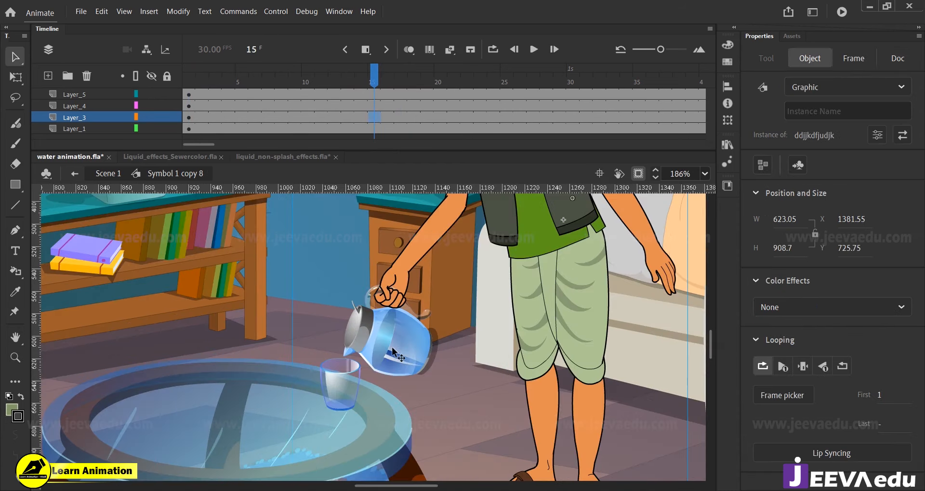
- Open the character symbol ddjjkdfjudjk and examine the jug-pouring motion up close through frame 15
{"action": "double_click", "coordinate": [393, 364]}
{"action": "left_click_drag", "start_coordinate": [363, 79], "coordinate": [255, 79]}
{"action": "key", "text": "z"}
{"action": "left_click", "coordinate": [382, 299], "text": "alt"}
{"action": "left_click", "coordinate": [399, 314]}
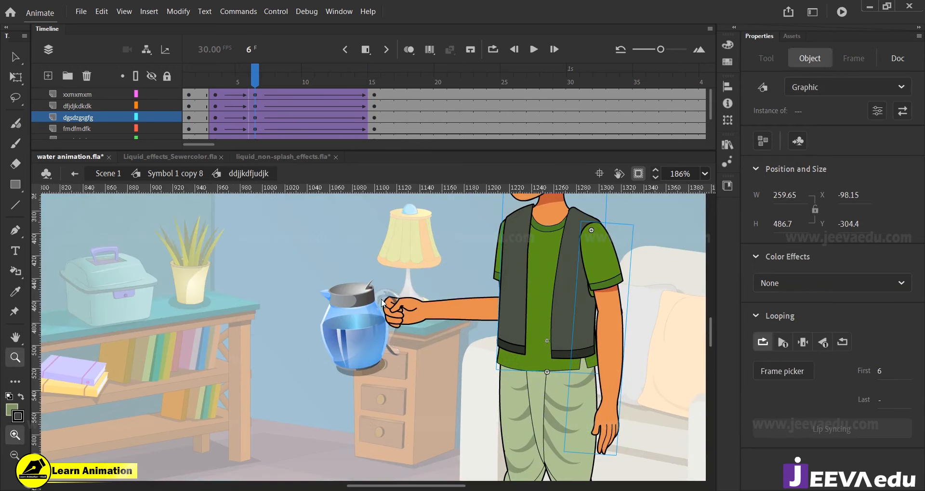
{"action": "left_click_drag", "start_coordinate": [258, 73], "coordinate": [374, 113]}
{"action": "left_click", "coordinate": [349, 383], "text": "alt"}
{"action": "left_click", "coordinate": [385, 378]}
{"action": "left_click", "coordinate": [362, 321]}
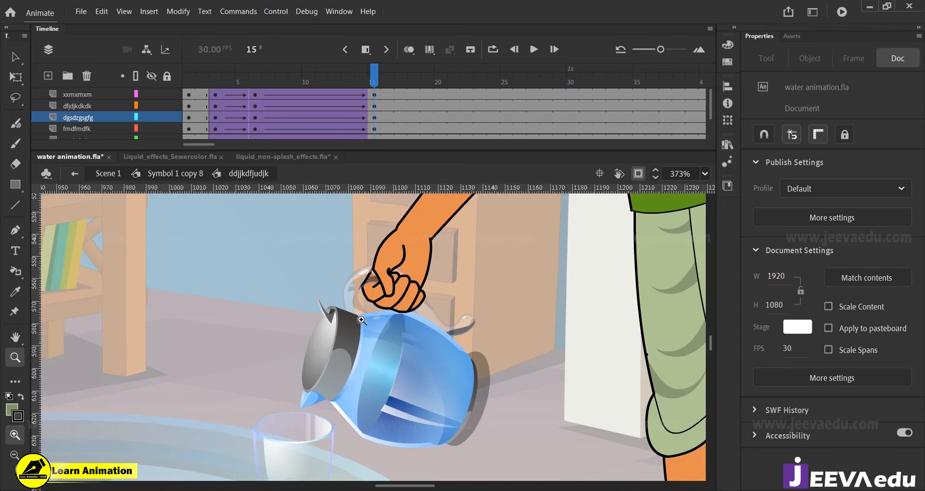
{"action": "key", "text": "v"}
{"action": "left_click", "coordinate": [388, 375]}
{"action": "left_click_drag", "start_coordinate": [355, 76], "coordinate": [224, 103]}
{"action": "key", "text": "z"}
{"action": "left_click", "coordinate": [381, 316], "text": "alt"}
{"action": "left_click_drag", "start_coordinate": [387, 297], "coordinate": [387, 335]}
{"action": "left_click_drag", "start_coordinate": [228, 74], "coordinate": [374, 79]}
{"action": "left_click", "coordinate": [380, 408]}
- Enter the nested jug symbols down to Symbol 1 and set the water_jug ani l4 instance to play in a loop
{"action": "key", "text": "v"}
{"action": "double_click", "coordinate": [386, 326]}
{"action": "double_click", "coordinate": [387, 325]}
{"action": "double_click", "coordinate": [387, 326]}
{"action": "left_click", "coordinate": [386, 326]}
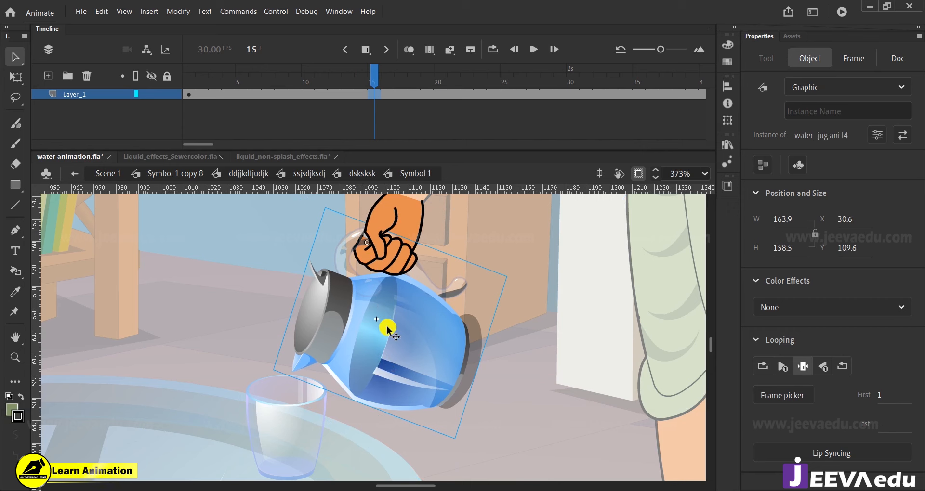
{"action": "double_click", "coordinate": [387, 326]}
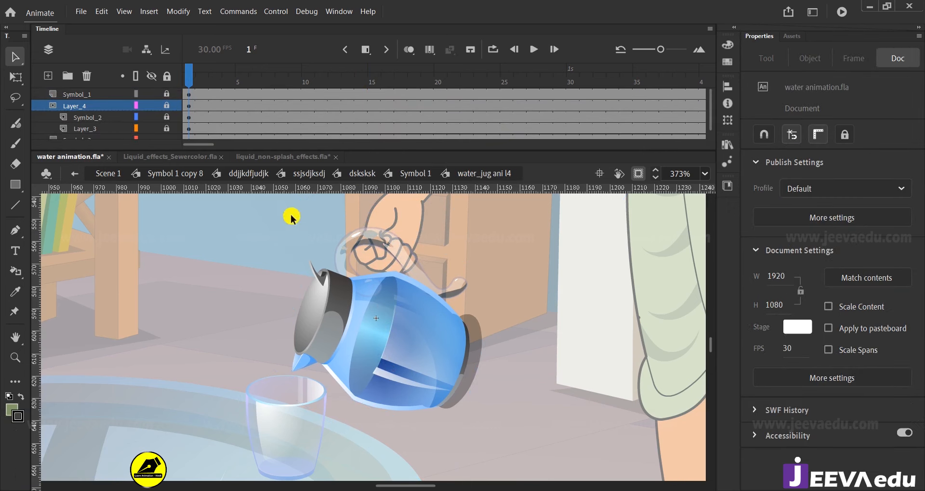
{"action": "left_click", "coordinate": [415, 174]}
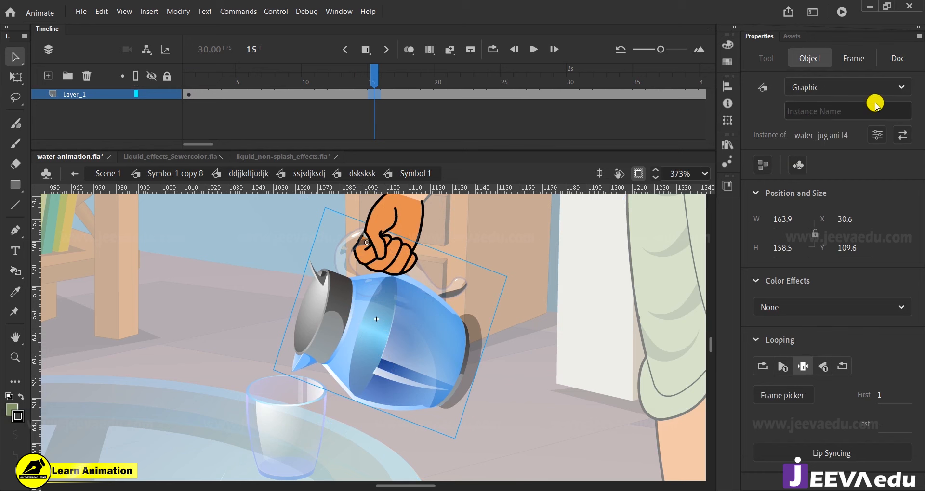
{"action": "left_click", "coordinate": [770, 369]}
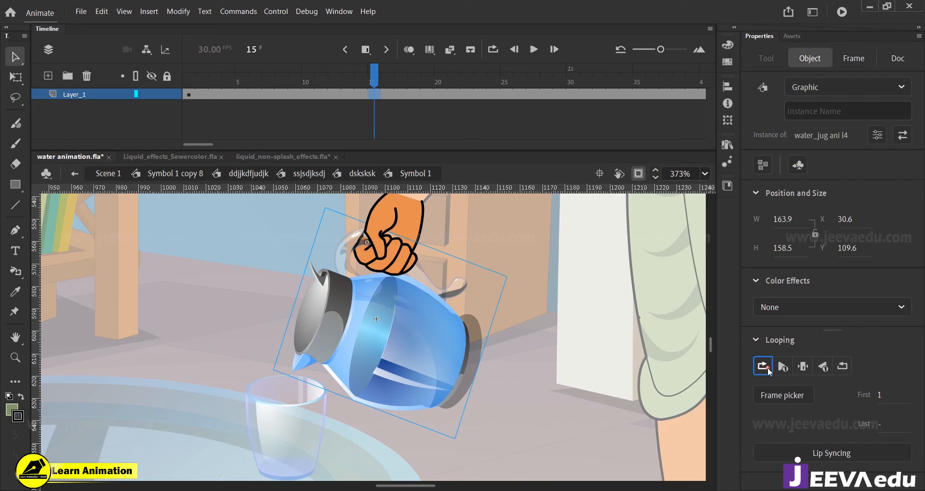
- Open water_jug ani l4, show the mask Layer_4 as an outline, and unlock Layer_4, Symbol_2 and Layer_3
{"action": "double_click", "coordinate": [416, 359]}
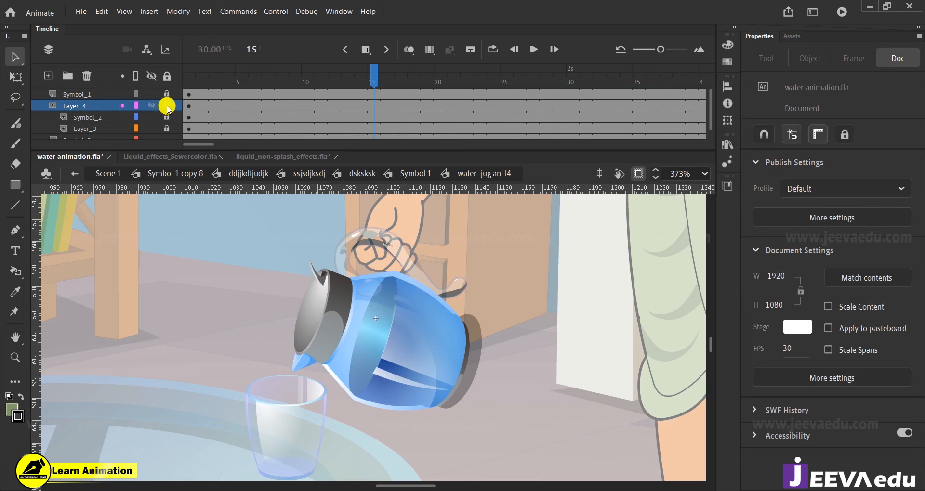
{"action": "left_click", "coordinate": [166, 106]}
{"action": "left_click", "coordinate": [153, 105]}
{"action": "left_click", "coordinate": [153, 105]}
{"action": "left_click", "coordinate": [136, 105]}
{"action": "left_click", "coordinate": [167, 105]}
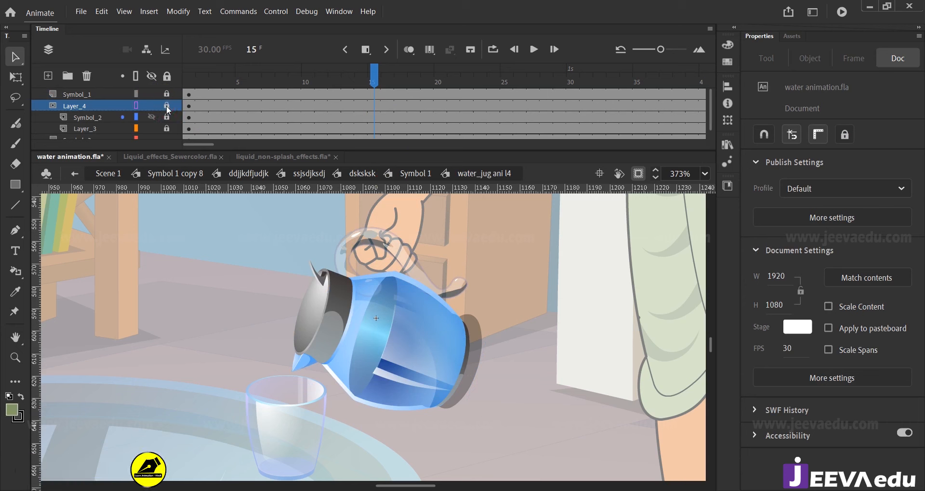
{"action": "left_click", "coordinate": [167, 105]}
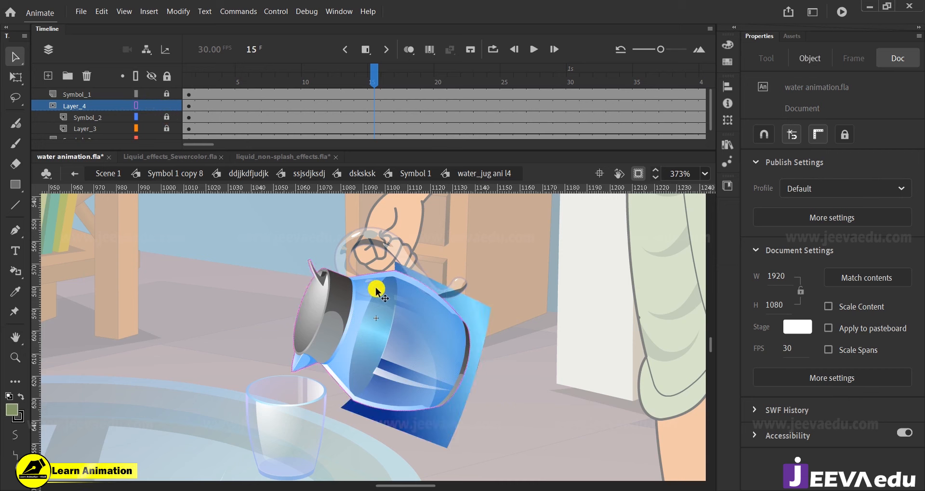
{"action": "left_click", "coordinate": [167, 117]}
{"action": "left_click", "coordinate": [166, 128]}
{"action": "left_click", "coordinate": [207, 282]}
{"action": "left_click", "coordinate": [368, 331]}
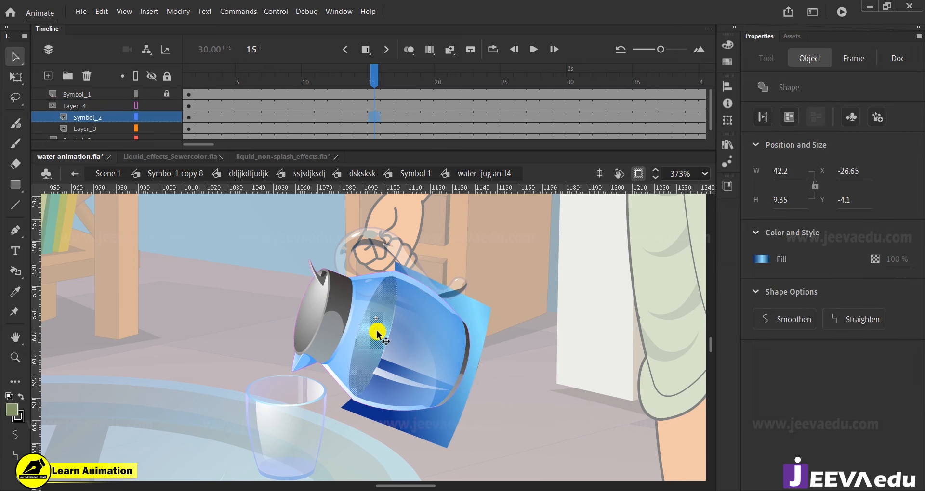
{"action": "left_click_drag", "start_coordinate": [376, 331], "coordinate": [278, 320]}
{"action": "key", "text": "ctrl+z"}
- Insert keyframes at frames 15 and 6 on Symbol_2 and Layer_3, with shape tweens between them
{"action": "left_click_drag", "start_coordinate": [374, 117], "coordinate": [374, 129]}
{"action": "key", "text": "F6"}
{"action": "left_click_drag", "start_coordinate": [255, 118], "coordinate": [255, 128]}
{"action": "key", "text": "F6"}
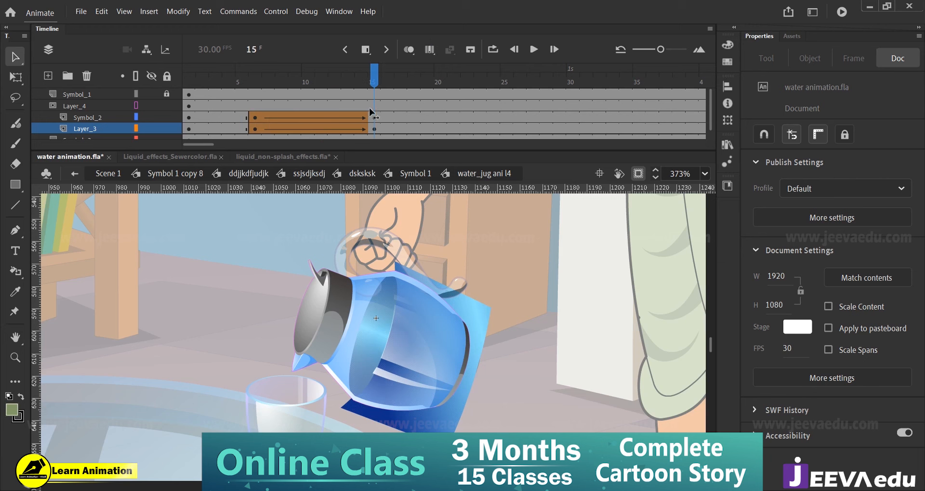
- Rotate the water surface ellipse at frame 15 with Free Transform so it lies closer to level in the tilted jug
{"action": "left_click", "coordinate": [377, 346]}
{"action": "key", "text": "q"}
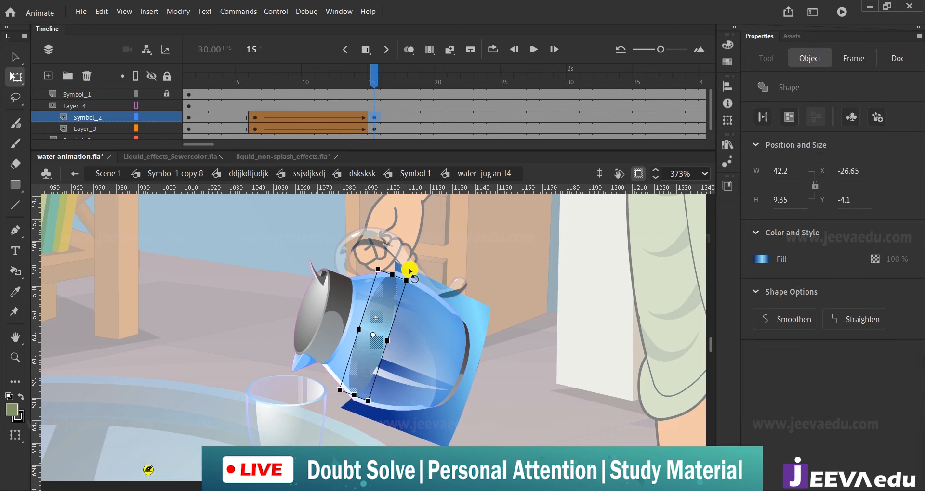
{"action": "left_click_drag", "start_coordinate": [410, 270], "coordinate": [414, 323]}
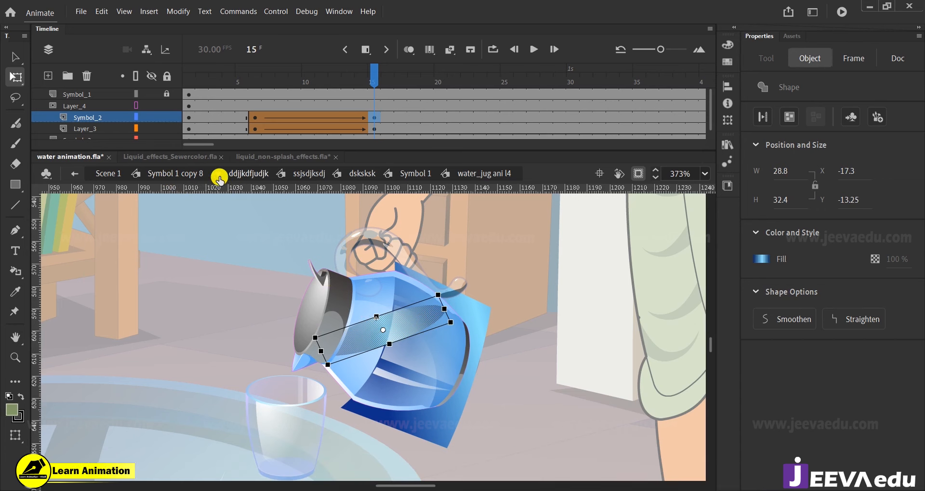
- Return to ddjjkdfjudjk and check the water surface in the pouring motion around frame 15
{"action": "left_click", "coordinate": [219, 177]}
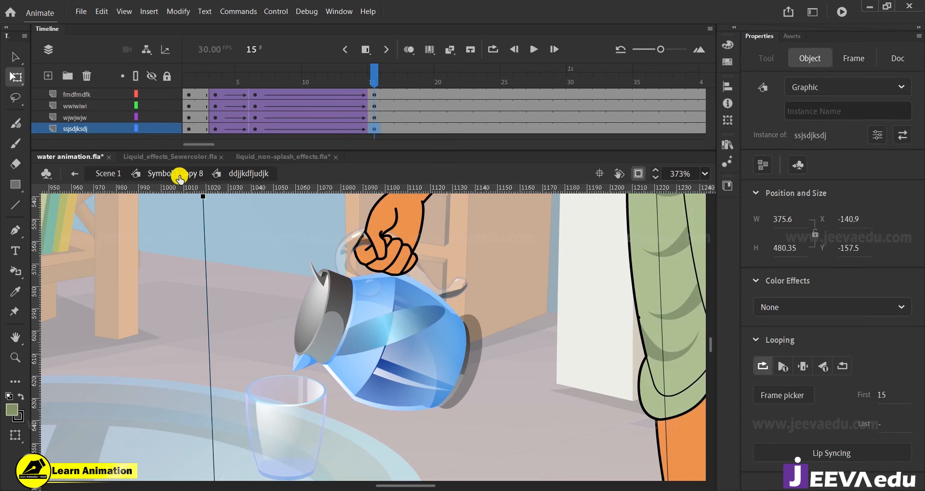
{"action": "left_click_drag", "start_coordinate": [361, 81], "coordinate": [379, 105]}
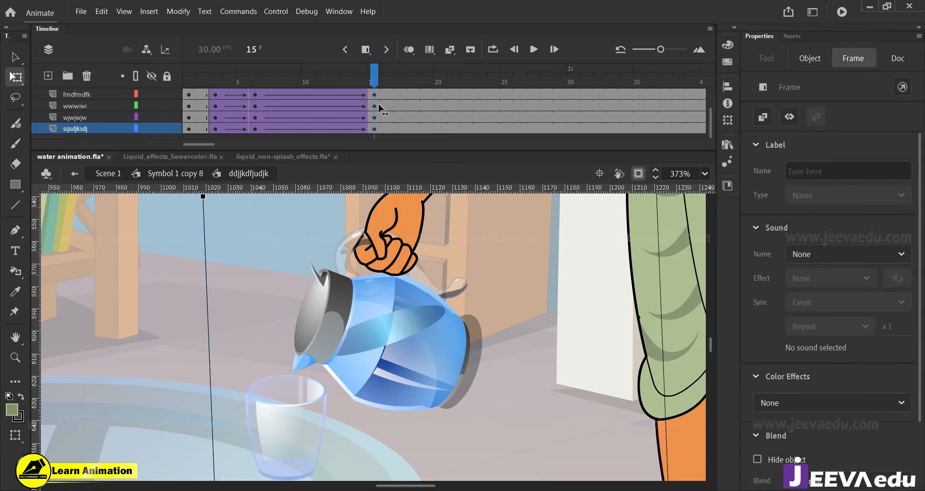
{"action": "left_click", "coordinate": [380, 107]}
- Reopen the nested water_jug ani l4 symbol and nudge the frame 15 water surface slightly upward within the jug
{"action": "key", "text": "v"}
{"action": "double_click", "coordinate": [403, 322]}
{"action": "double_click", "coordinate": [404, 322]}
{"action": "double_click", "coordinate": [404, 322]}
{"action": "double_click", "coordinate": [404, 322]}
{"action": "key", "text": "ctrl+equal"}
{"action": "left_click", "coordinate": [444, 329]}
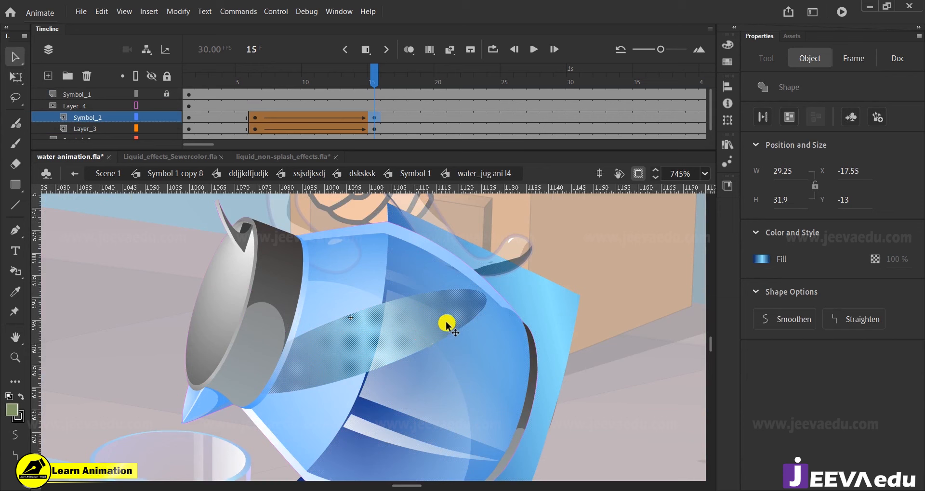
{"action": "key", "text": "Up"}
{"action": "key", "text": "Up"}
{"action": "key", "text": "Up"}
{"action": "key", "text": "Up"}
{"action": "key", "text": "Up"}
{"action": "key", "text": "Up"}
{"action": "key", "text": "Up"}
{"action": "key", "text": "Up"}
{"action": "key", "text": "Up"}
{"action": "left_click_drag", "start_coordinate": [468, 313], "coordinate": [465, 314]}
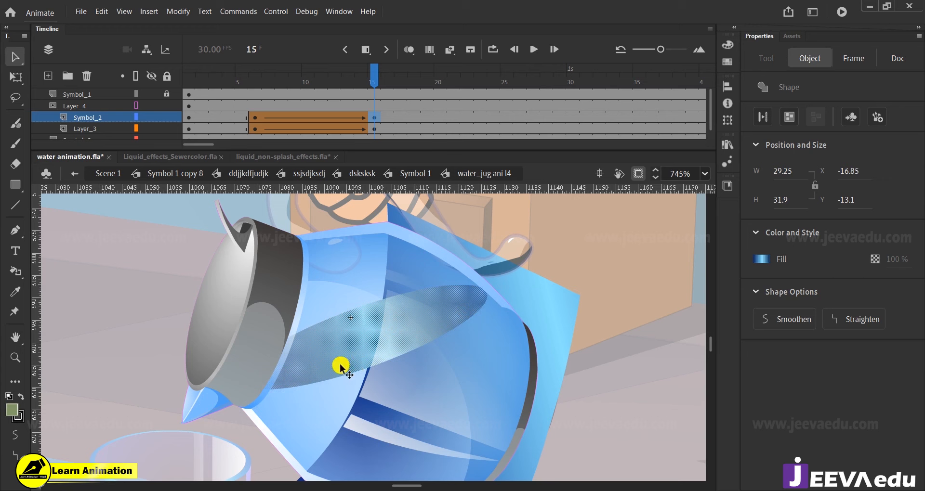
- Try rotating the frame 15 water surface slightly about its corner and preview the tween
{"action": "key", "text": "q"}
{"action": "left_click", "coordinate": [429, 330]}
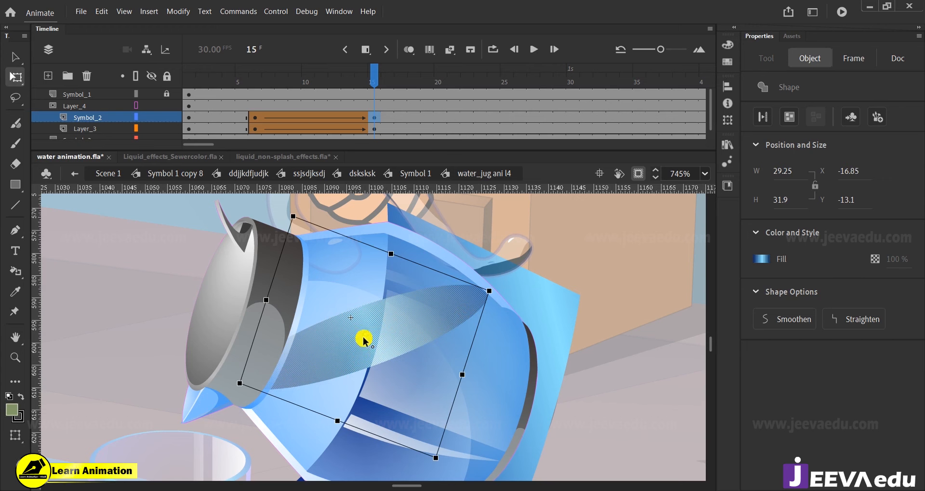
{"action": "left_click_drag", "start_coordinate": [238, 391], "coordinate": [241, 401]}
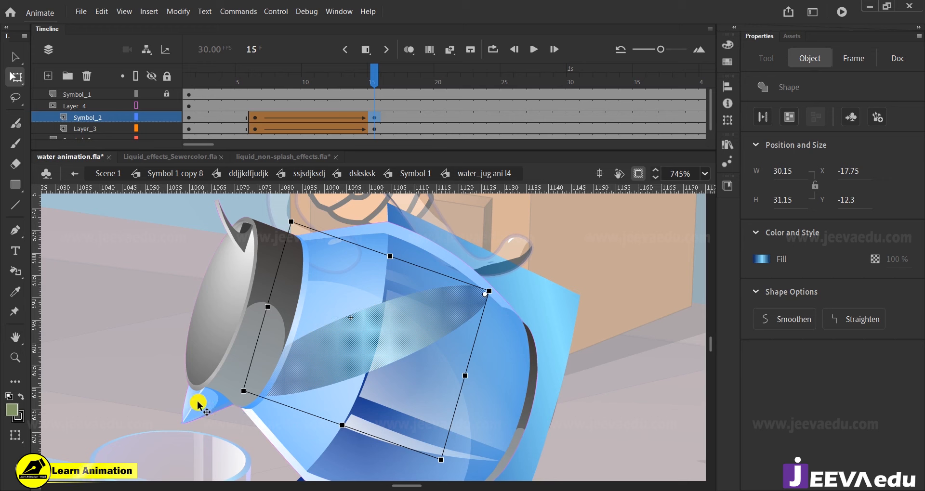
{"action": "left_click_drag", "start_coordinate": [372, 76], "coordinate": [295, 74]}
{"action": "left_click", "coordinate": [378, 116]}
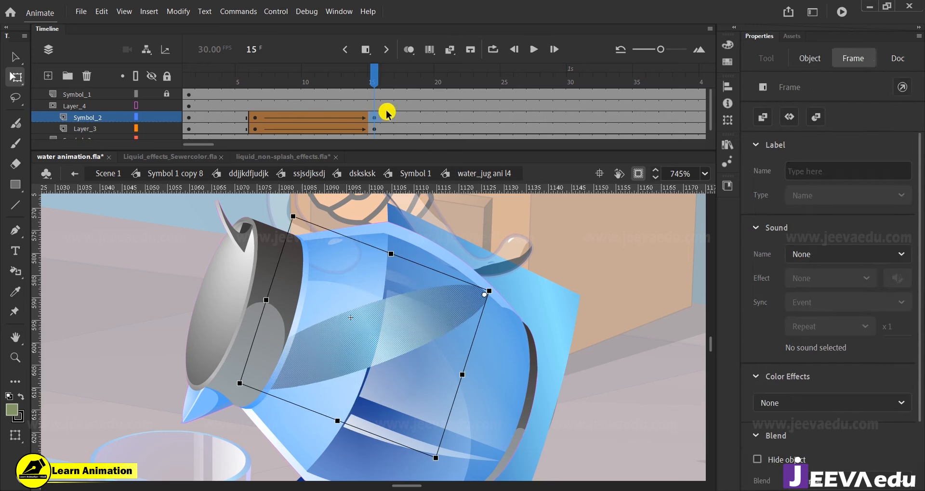
- Review the water shape tweens on Symbol_2 and Layer_3 up to frame 15, then from the parent symbol dsksksk
{"action": "left_click_drag", "start_coordinate": [374, 77], "coordinate": [280, 101]}
{"action": "left_click", "coordinate": [376, 117]}
{"action": "key", "text": "Down"}
{"action": "left_click", "coordinate": [375, 129]}
{"action": "left_click", "coordinate": [374, 117]}
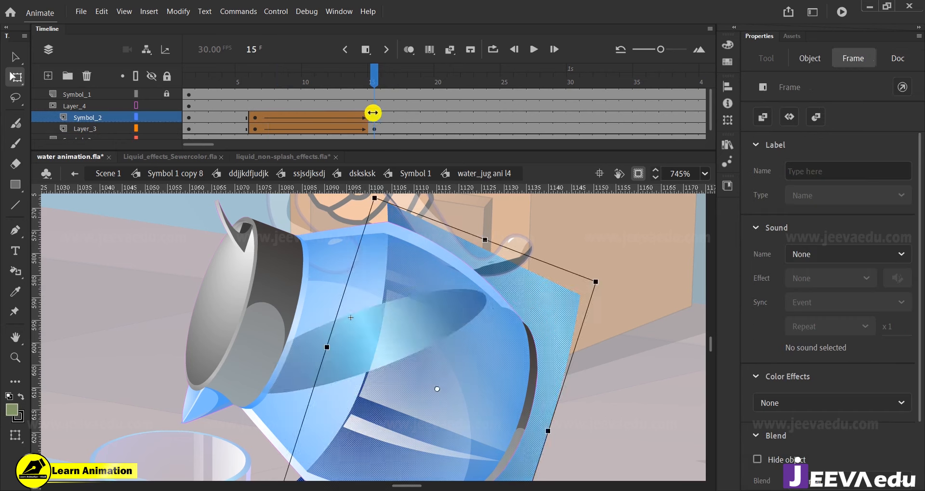
{"action": "left_click_drag", "start_coordinate": [377, 75], "coordinate": [371, 126]}
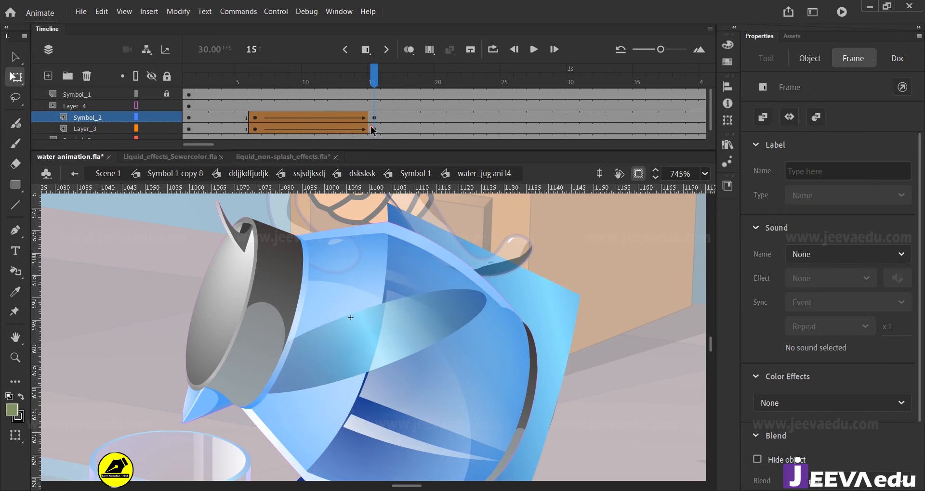
{"action": "left_click", "coordinate": [392, 309]}
{"action": "left_click_drag", "start_coordinate": [373, 85], "coordinate": [377, 104]}
{"action": "left_click", "coordinate": [378, 118]}
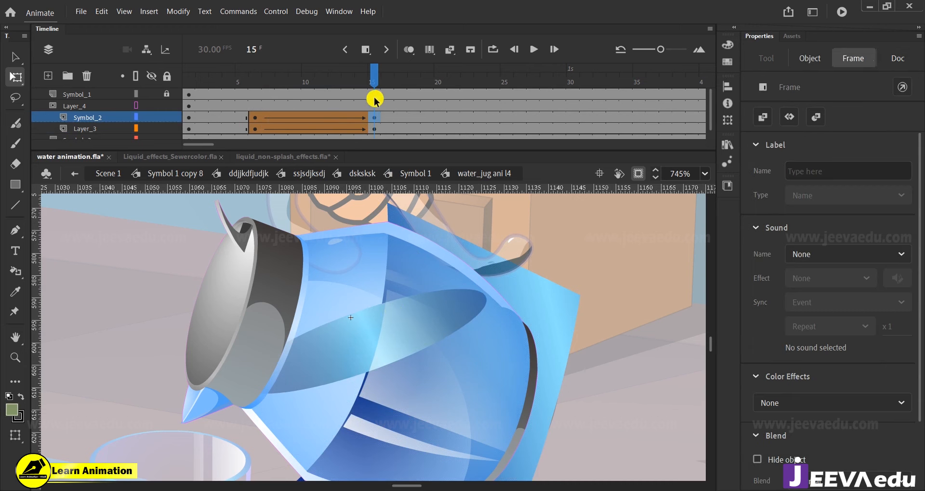
{"action": "key", "text": "ctrl+e"}
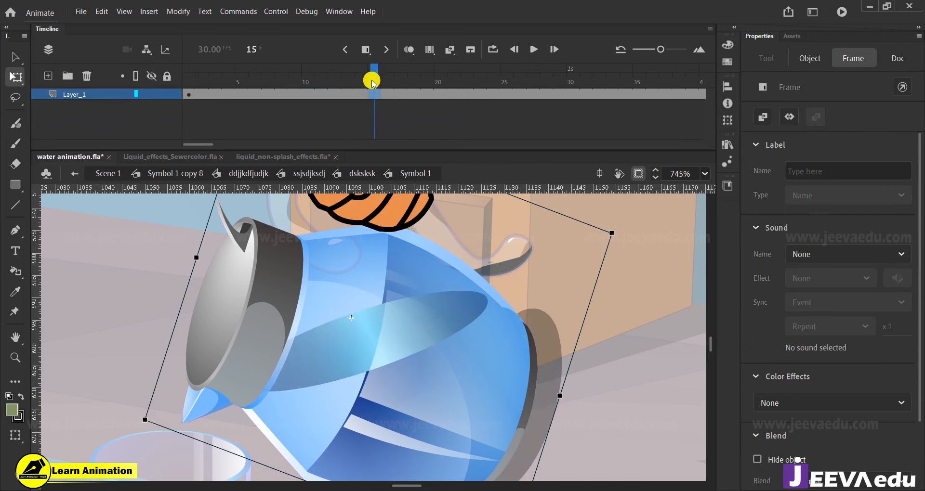
{"action": "key", "text": "ctrl+e"}
{"action": "mouse_move", "coordinate": [377, 84]}
{"action": "left_mouse_down"}
{"action": "mouse_move", "coordinate": [295, 84]}
{"action": "mouse_move", "coordinate": [375, 84]}
{"action": "left_mouse_up"}
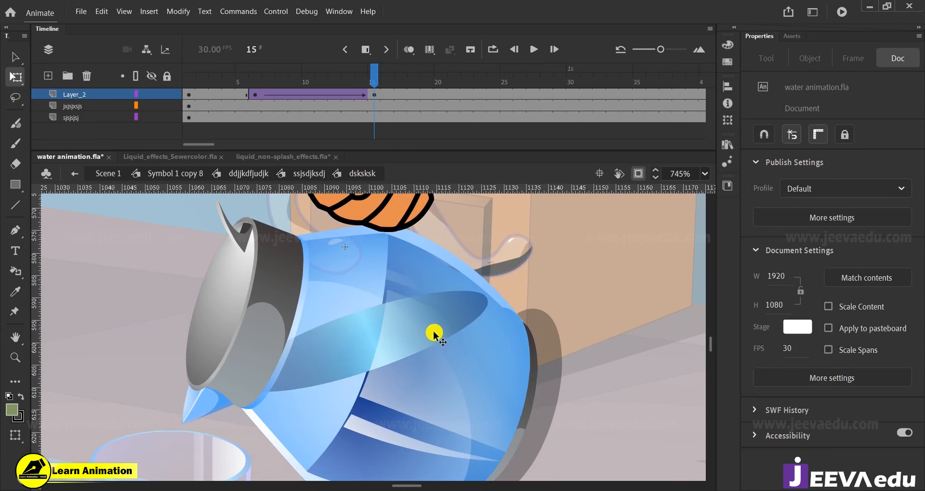
- Clear the keyframes and shape tweens from frame 6 to 15 on Symbol_2 and Layer_3 in water_jug ani l4
{"action": "key", "text": "v"}
{"action": "double_click", "coordinate": [423, 331]}
{"action": "double_click", "coordinate": [423, 331]}
{"action": "left_click", "coordinate": [423, 329]}
{"action": "left_click_drag", "start_coordinate": [255, 118], "coordinate": [374, 129]}
{"action": "key", "text": "shift+F6"}
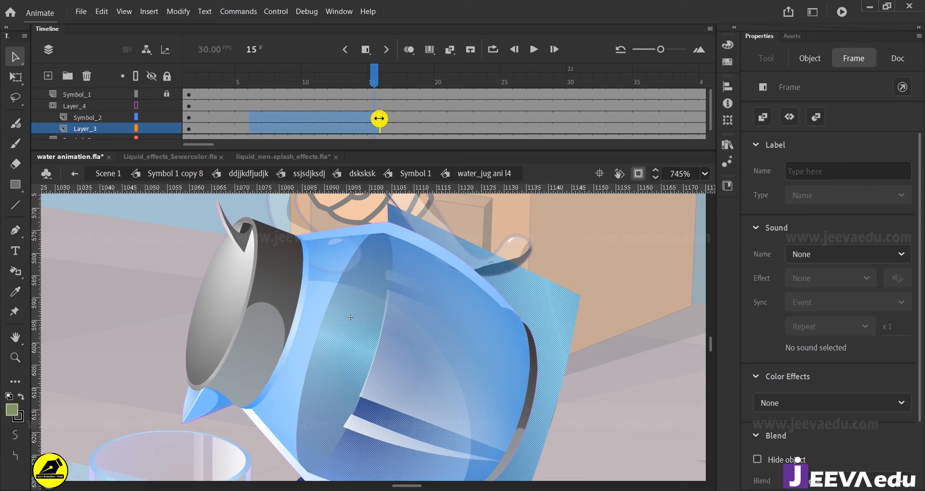
{"action": "left_click", "coordinate": [388, 126]}
{"action": "left_click", "coordinate": [378, 122]}
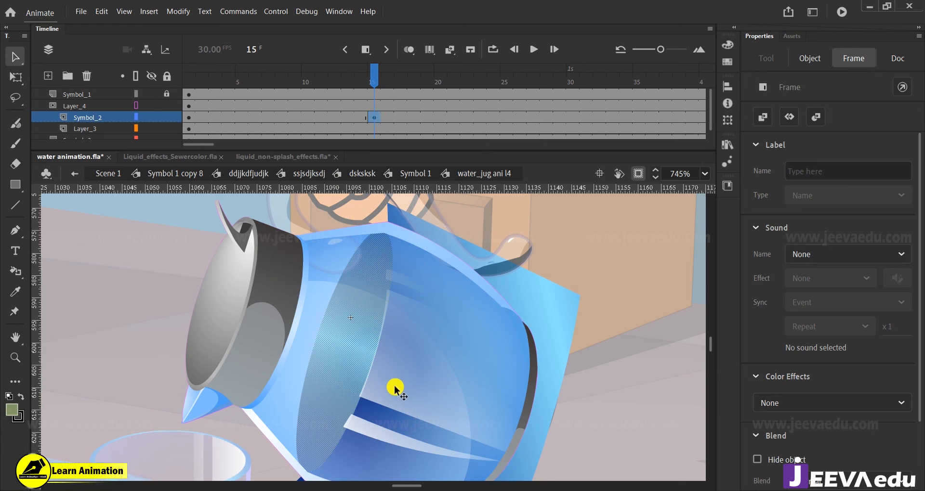
{"action": "key", "text": "ctrl+z"}
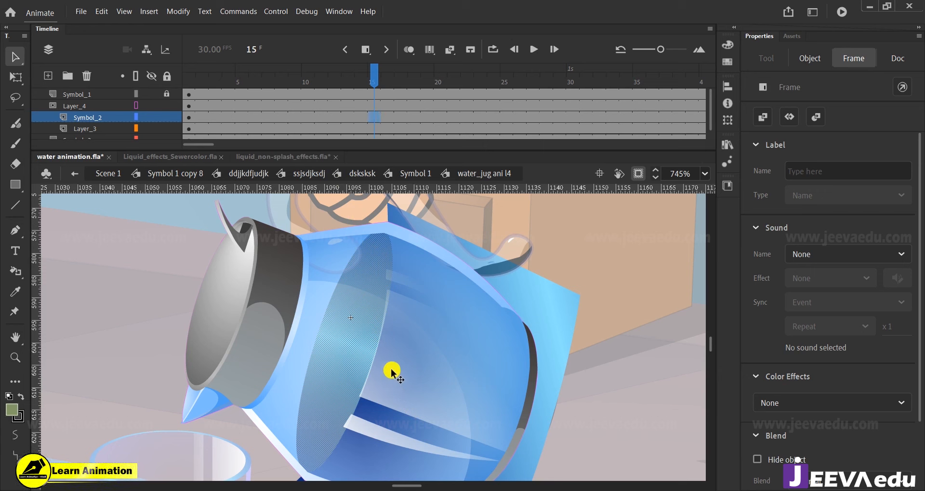
- Convert the water surface shape on the Symbol_2 layer to a graphic symbol
{"action": "key", "text": "F8"}
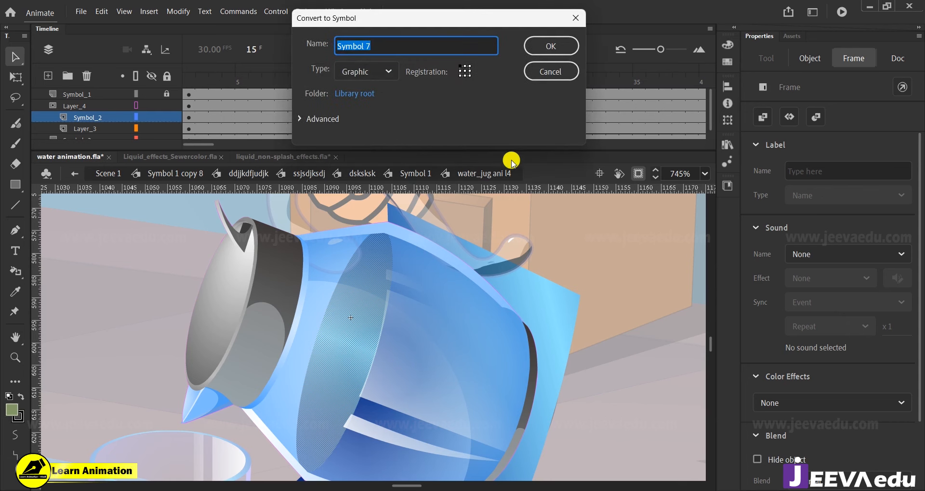
{"action": "left_click", "coordinate": [550, 57]}
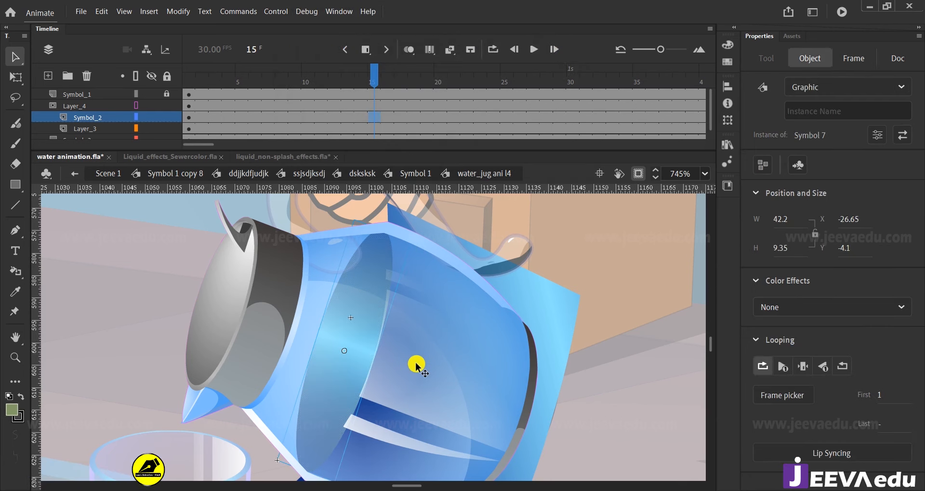
{"action": "left_click", "coordinate": [416, 369]}
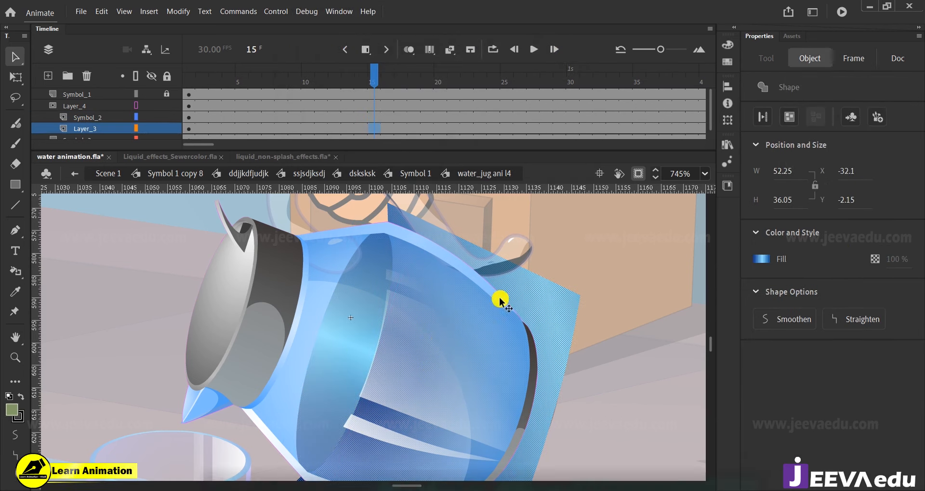
- Insert keyframes at frames 15 and 6 on the Symbol_2 layer, with a classic tween between them
{"action": "left_click", "coordinate": [373, 116]}
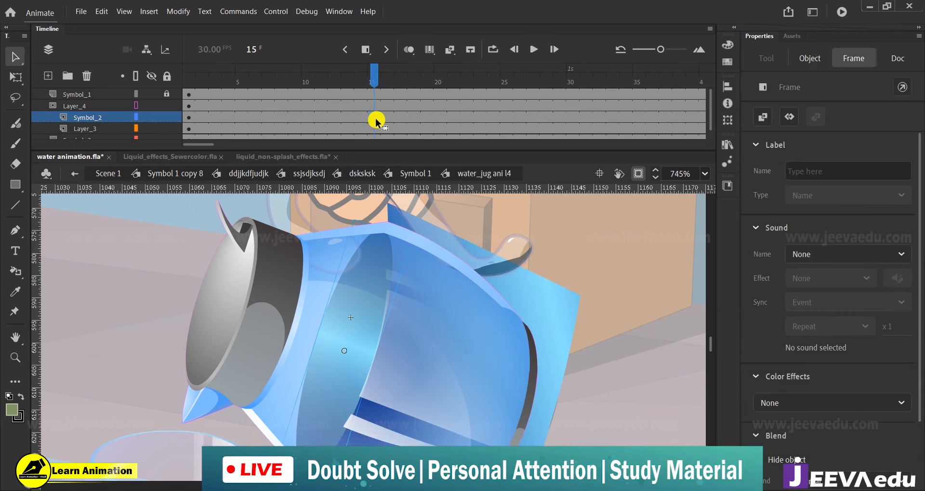
{"action": "key", "text": "F6"}
{"action": "left_click", "coordinate": [255, 118]}
{"action": "key", "text": "F6"}
- Rotate the water surface symbol at frame 15 toward level in the tilted jug and preview its motion
{"action": "key", "text": "q"}
{"action": "left_click_drag", "start_coordinate": [409, 239], "coordinate": [484, 300]}
{"action": "left_click_drag", "start_coordinate": [376, 77], "coordinate": [406, 149]}
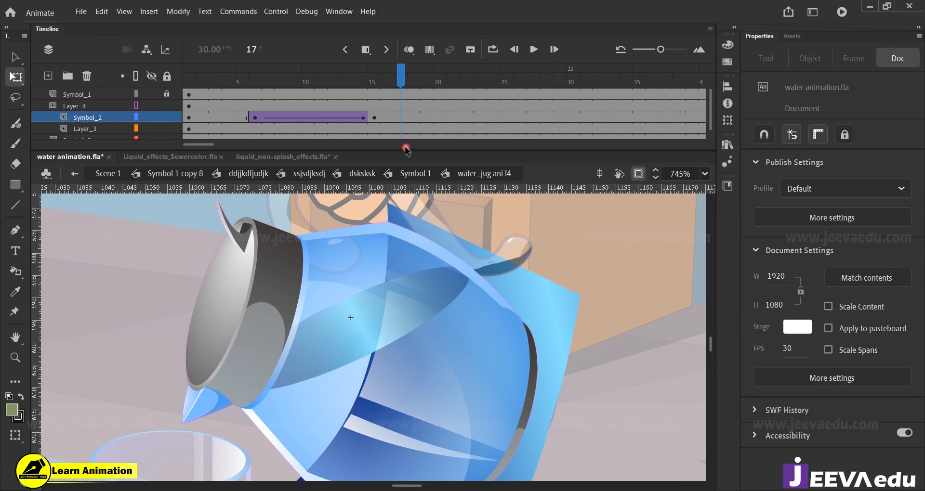
{"action": "left_click_drag", "start_coordinate": [399, 80], "coordinate": [373, 90]}
- Select frame 15 of the water body layer Layer_3 in the jug symbol
{"action": "key", "text": "z"}
{"action": "left_click", "coordinate": [357, 326], "text": "alt"}
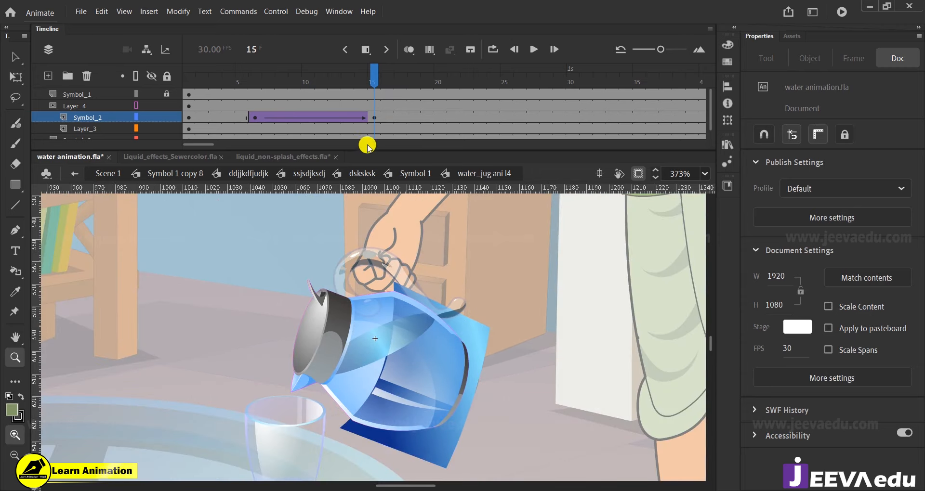
{"action": "left_click", "coordinate": [373, 129]}
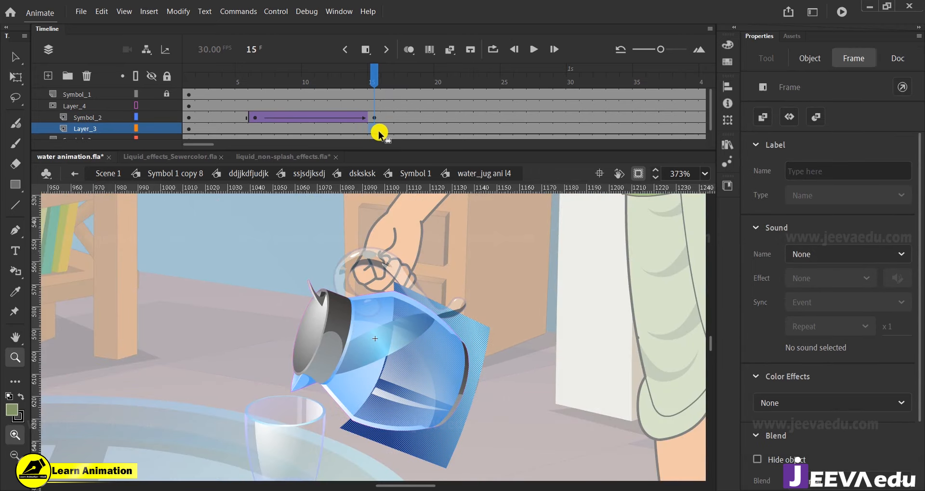
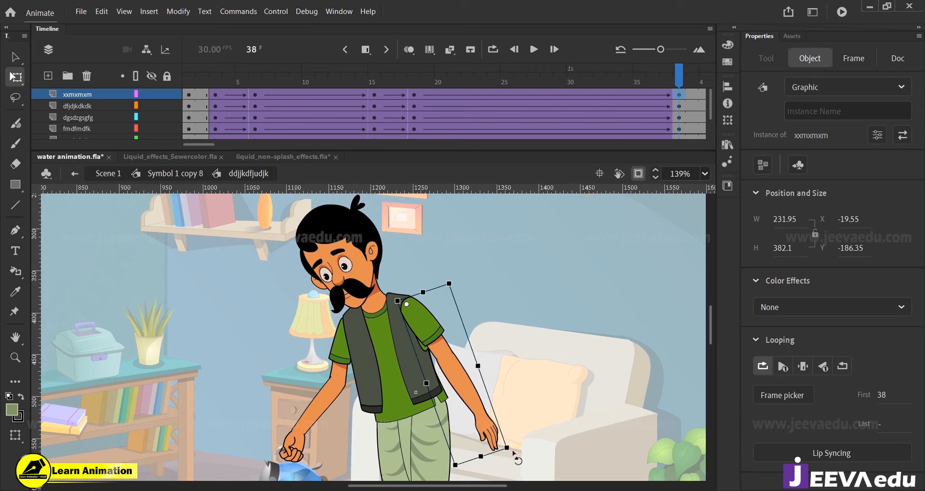
- Rotate the free arm xxmxmxm slightly at frame 38 and add a forearm keyframe at frame 38 inside its symbol
{"action": "left_click_drag", "start_coordinate": [514, 454], "coordinate": [519, 455]}
{"action": "left_click_drag", "start_coordinate": [602, 132], "coordinate": [679, 132]}
{"action": "double_click", "coordinate": [460, 371]}
{"action": "left_click", "coordinate": [438, 97]}
{"action": "key", "text": "F6"}
- Create a classic tween from frame 18 to frame 38 on the forearm layer ndndndndn
{"action": "left_click_drag", "start_coordinate": [432, 78], "coordinate": [440, 103]}
{"action": "left_click", "coordinate": [425, 95]}
{"action": "left_click", "coordinate": [374, 95]}
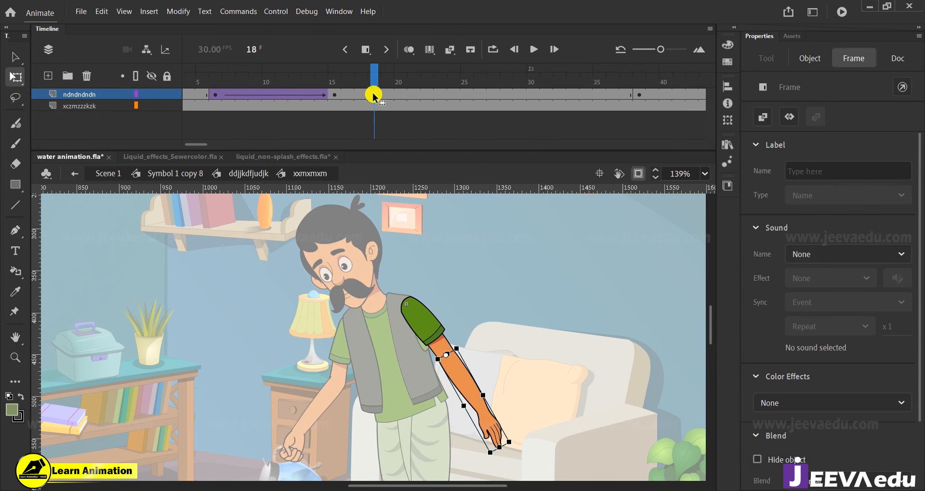
{"action": "right_click", "coordinate": [399, 95]}
{"action": "left_click", "coordinate": [437, 100]}
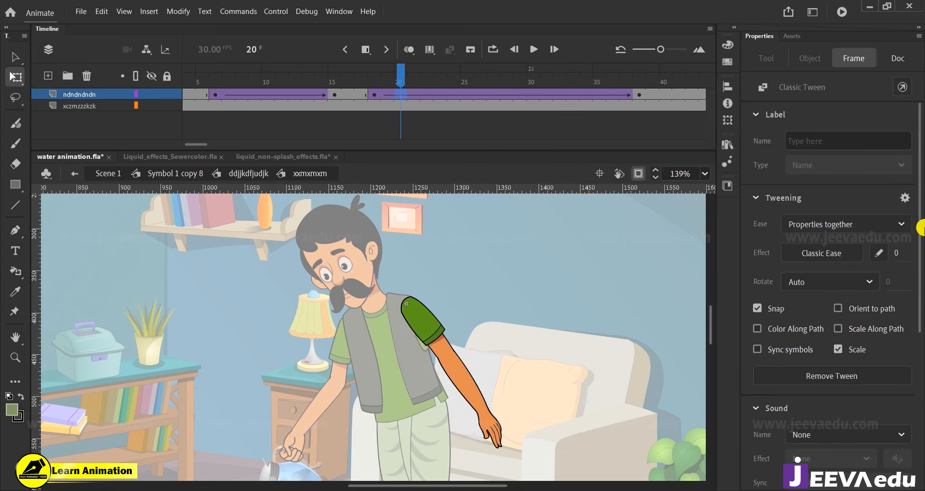
- Rotate the free arm's forearm slightly toward the body at frame 38 and preview the motion
{"action": "left_click", "coordinate": [643, 96]}
{"action": "left_click", "coordinate": [512, 444]}
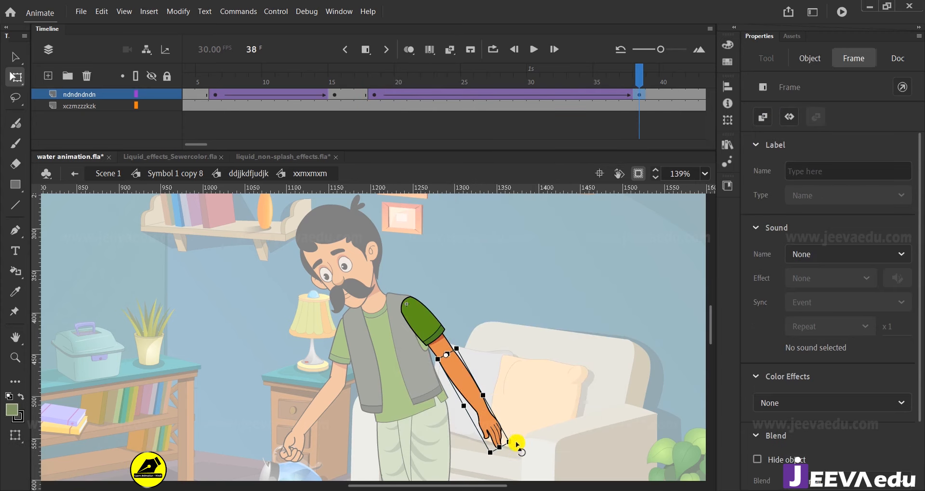
{"action": "left_click_drag", "start_coordinate": [517, 457], "coordinate": [511, 459]}
{"action": "left_click_drag", "start_coordinate": [632, 78], "coordinate": [569, 143]}
- Return to the character symbol and fine-tune the free arm's rotation at frame 38, scrubbing to check the movement
{"action": "double_click", "coordinate": [534, 278]}
{"action": "left_click_drag", "start_coordinate": [436, 75], "coordinate": [439, 171]}
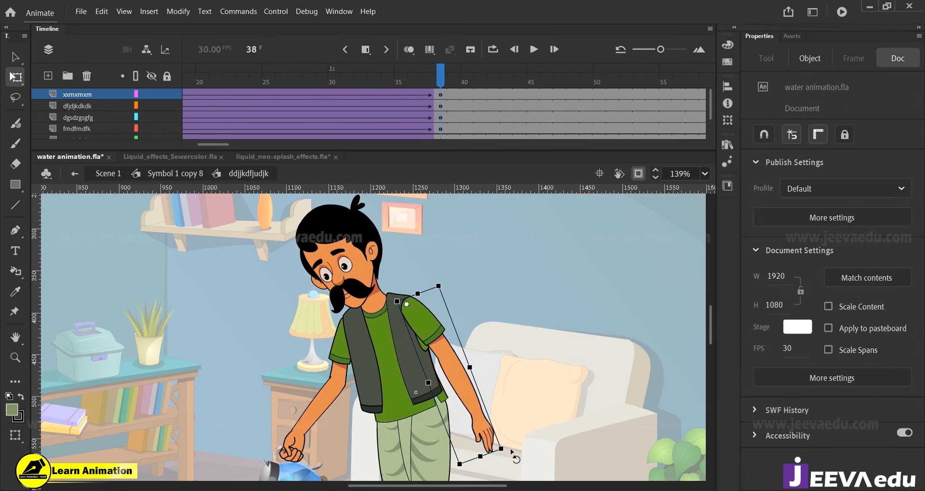
{"action": "left_click_drag", "start_coordinate": [515, 455], "coordinate": [518, 459]}
{"action": "left_click_drag", "start_coordinate": [439, 76], "coordinate": [440, 112]}
{"action": "left_click_drag", "start_coordinate": [503, 442], "coordinate": [508, 451]}
{"action": "left_click_drag", "start_coordinate": [396, 76], "coordinate": [439, 115]}
{"action": "left_click_drag", "start_coordinate": [283, 77], "coordinate": [547, 141]}
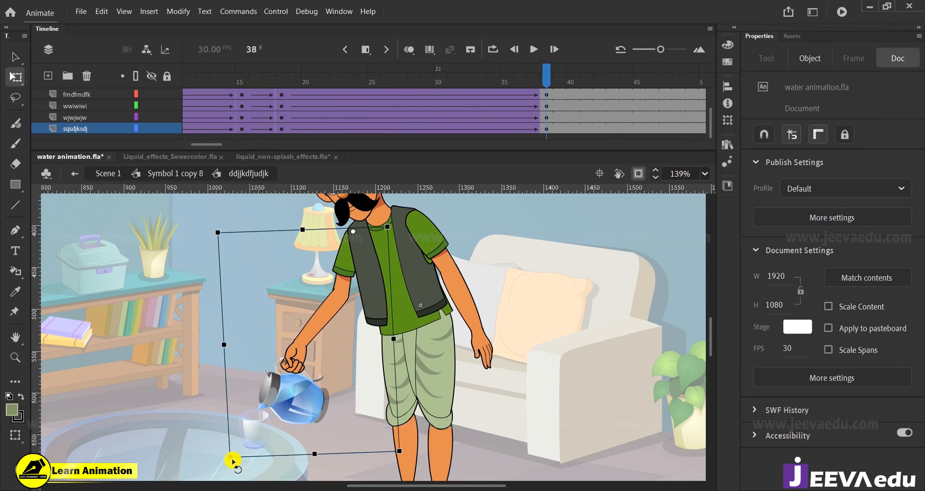
- Rotate the jug-holding arm ssjsdjksdj at frame 38 and turn its forearm back toward the body inside the symbol
{"action": "left_click_drag", "start_coordinate": [236, 465], "coordinate": [226, 465]}
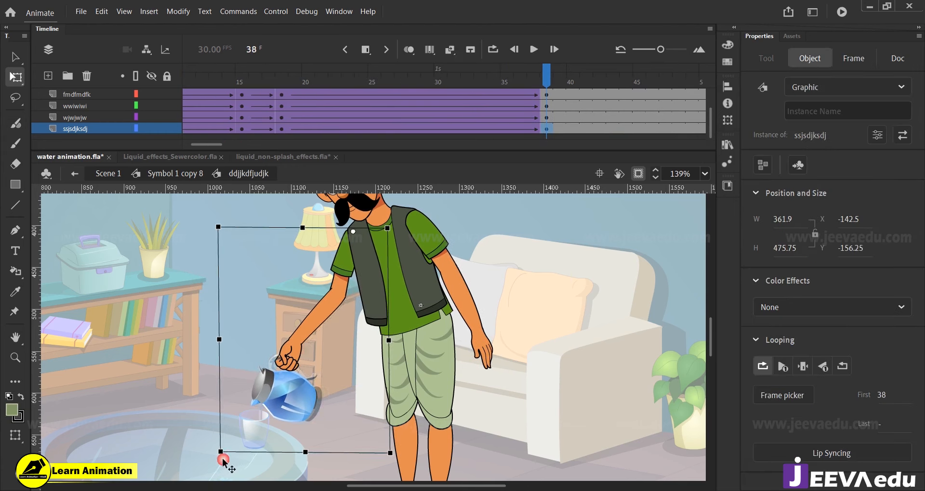
{"action": "double_click", "coordinate": [316, 313]}
{"action": "left_click_drag", "start_coordinate": [242, 429], "coordinate": [265, 436]}
{"action": "double_click", "coordinate": [207, 270]}
- Rotate the whole jug-holding arm at frame 38 to bring the spout over the glass, and preview the motion
{"action": "left_click_drag", "start_coordinate": [428, 83], "coordinate": [438, 119]}
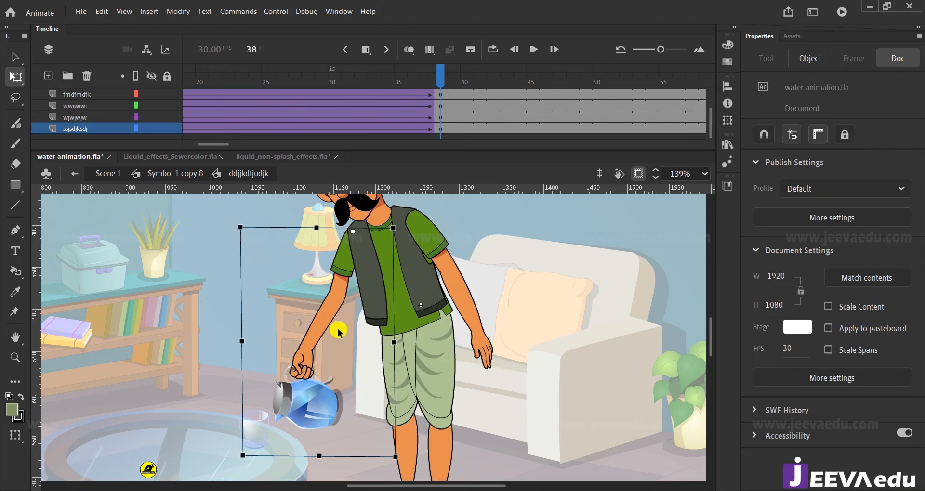
{"action": "left_click_drag", "start_coordinate": [244, 462], "coordinate": [221, 449]}
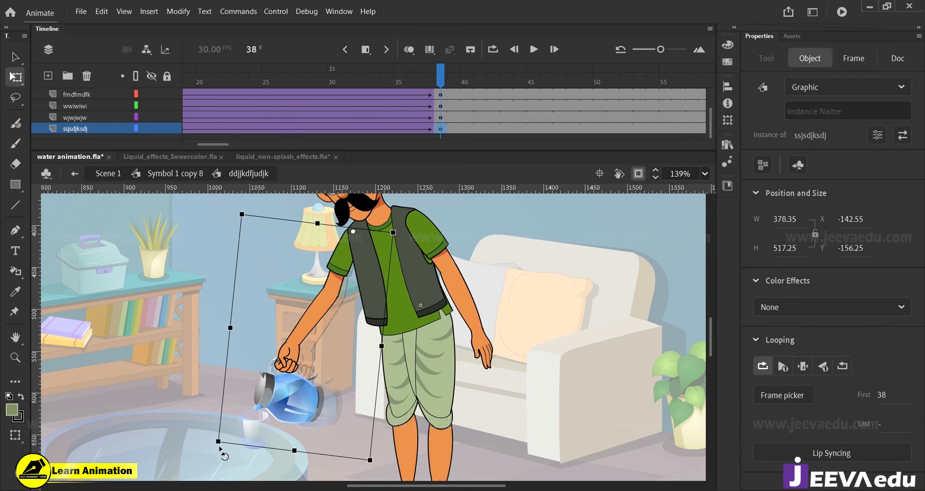
{"action": "left_click_drag", "start_coordinate": [444, 72], "coordinate": [676, 118]}
- Examine the whole character's pose at frame 38 and the movement of the body and jug leading into it
{"action": "left_click", "coordinate": [397, 363]}
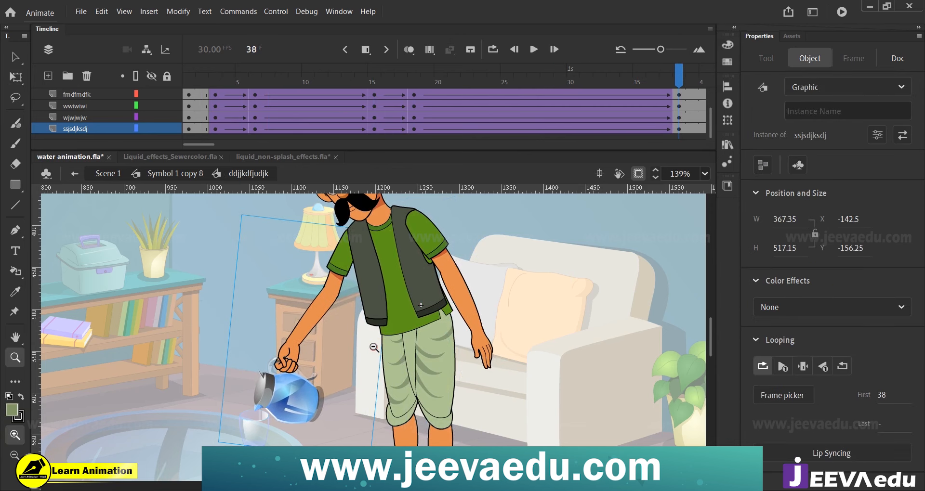
{"action": "key", "text": "ctrl+minus"}
{"action": "key", "text": "v"}
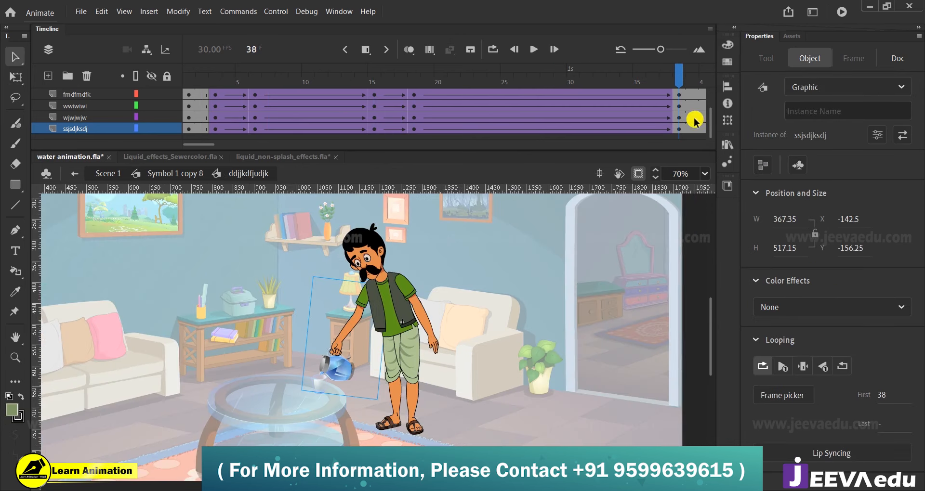
{"action": "left_click_drag", "start_coordinate": [677, 78], "coordinate": [680, 132]}
{"action": "left_click_drag", "start_coordinate": [297, 225], "coordinate": [493, 436]}
{"action": "key", "text": "z"}
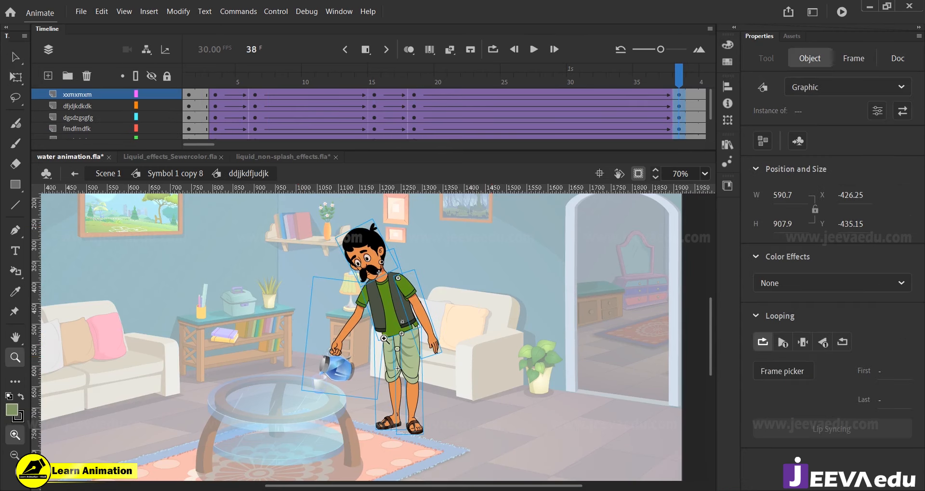
{"action": "left_click", "coordinate": [388, 337]}
{"action": "left_click_drag", "start_coordinate": [388, 337], "coordinate": [370, 449]}
{"action": "key", "text": "q"}
{"action": "left_click_drag", "start_coordinate": [679, 81], "coordinate": [530, 153]}
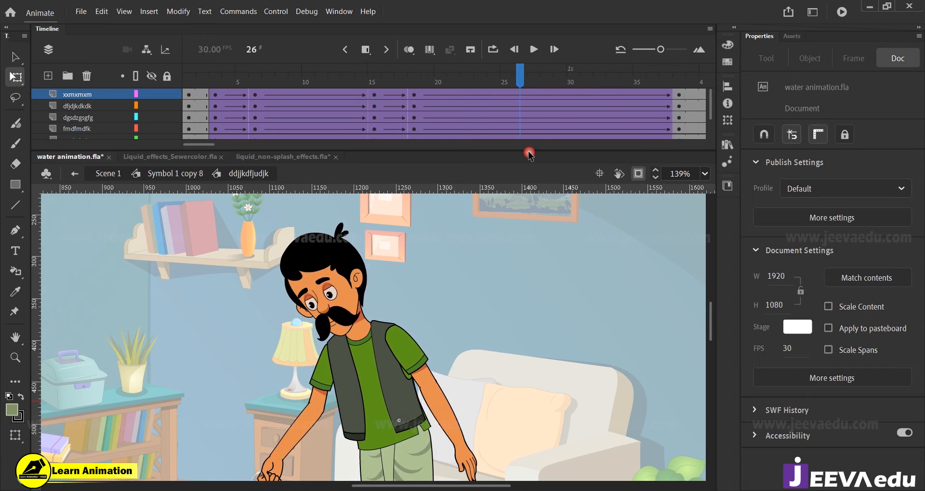
{"action": "key", "text": "z"}
{"action": "left_click", "coordinate": [404, 430]}
{"action": "left_click_drag", "start_coordinate": [464, 365], "coordinate": [462, 319]}
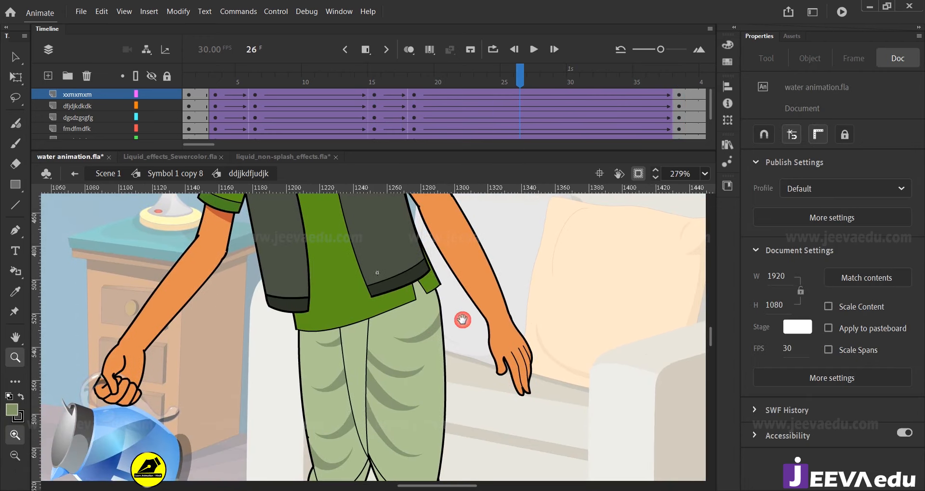
{"action": "left_click_drag", "start_coordinate": [517, 81], "coordinate": [571, 168]}
{"action": "left_click", "coordinate": [355, 395], "text": "alt"}
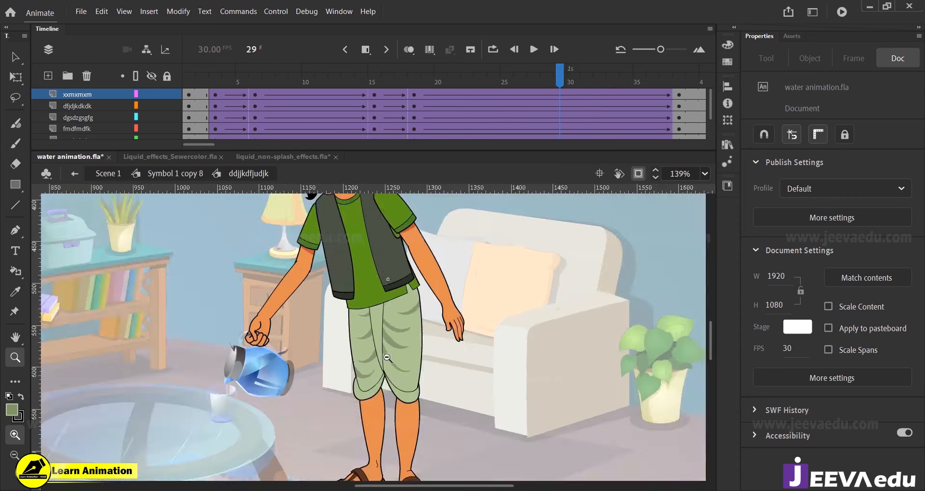
- Play the pouring animation from frame 1 several times and check the jug's motion around frame 18
{"action": "left_click", "coordinate": [388, 358], "text": "alt"}
{"action": "left_click_drag", "start_coordinate": [560, 72], "coordinate": [361, 80]}
{"action": "left_click_drag", "start_coordinate": [366, 149], "coordinate": [185, 173]}
{"action": "left_click_drag", "start_coordinate": [389, 305], "coordinate": [390, 312]}
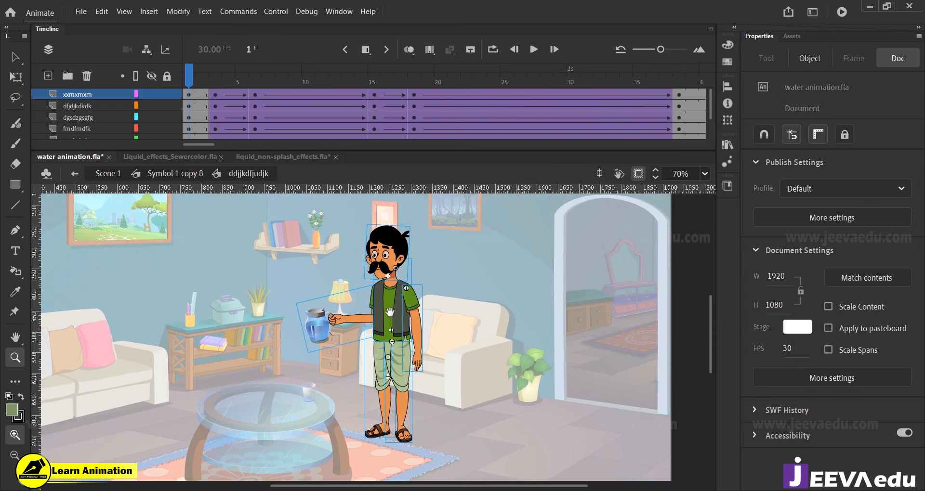
{"action": "key", "text": "Return"}
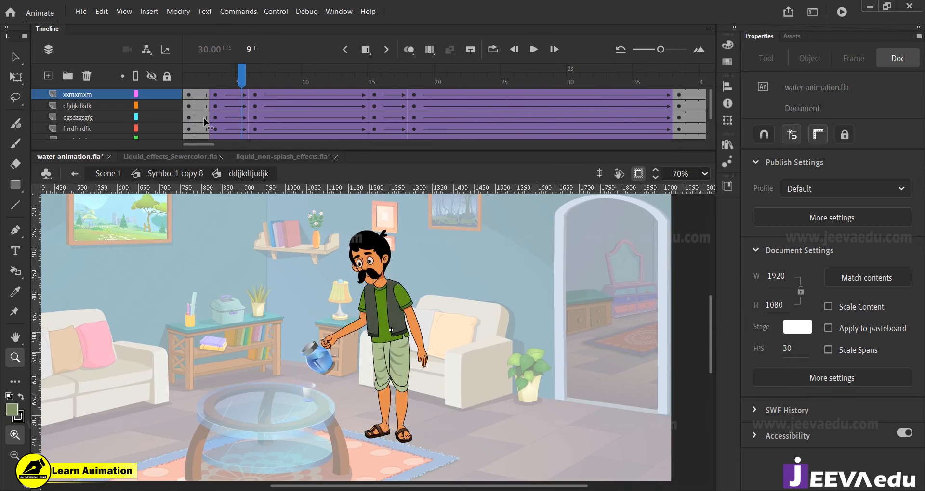
{"action": "left_click", "coordinate": [303, 101]}
{"action": "left_click_drag", "start_coordinate": [302, 101], "coordinate": [183, 131]}
{"action": "key", "text": "Return"}
{"action": "key", "text": "Return"}
{"action": "left_click_drag", "start_coordinate": [497, 72], "coordinate": [399, 118]}
{"action": "key", "text": "Return"}
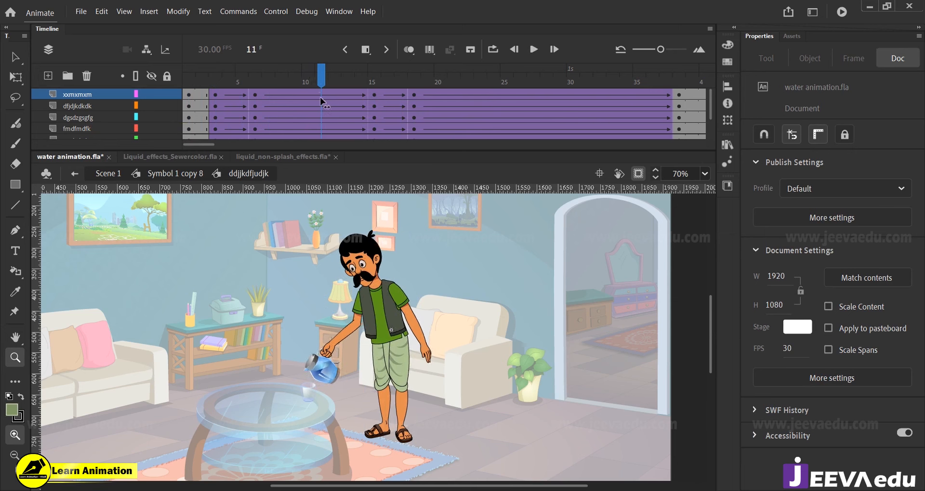
{"action": "left_click", "coordinate": [401, 106]}
{"action": "mouse_move", "coordinate": [401, 106]}
{"action": "left_mouse_down"}
{"action": "mouse_move", "coordinate": [375, 107]}
{"action": "mouse_move", "coordinate": [414, 107]}
{"action": "left_mouse_up"}
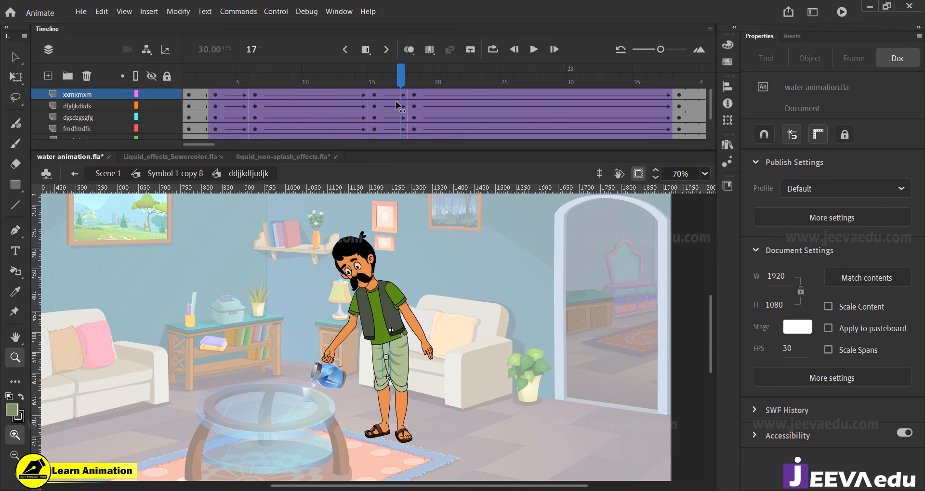
- Rotate the jug-holding arm ssjsdjksdj slightly at frame 18 to refine the spout's position over the glass, playing the motion to check
{"action": "left_click", "coordinate": [339, 374]}
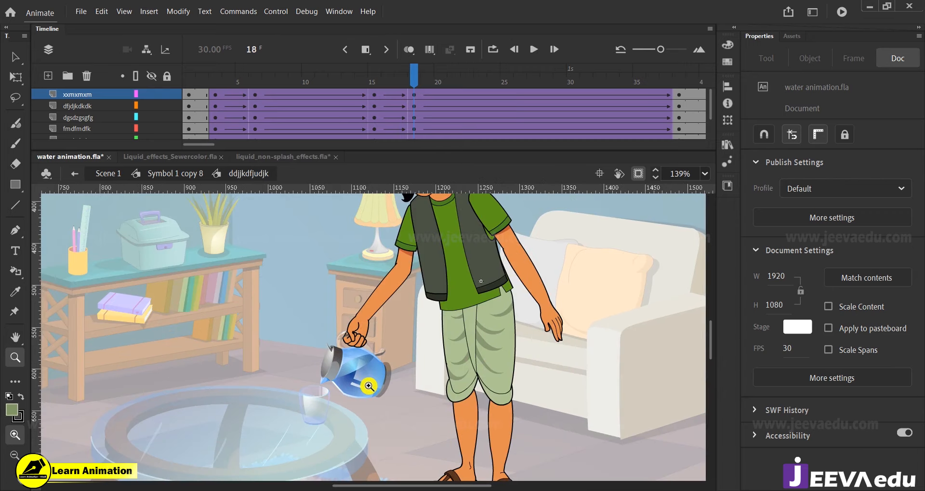
{"action": "key", "text": "v"}
{"action": "left_click", "coordinate": [365, 374]}
{"action": "key", "text": "q"}
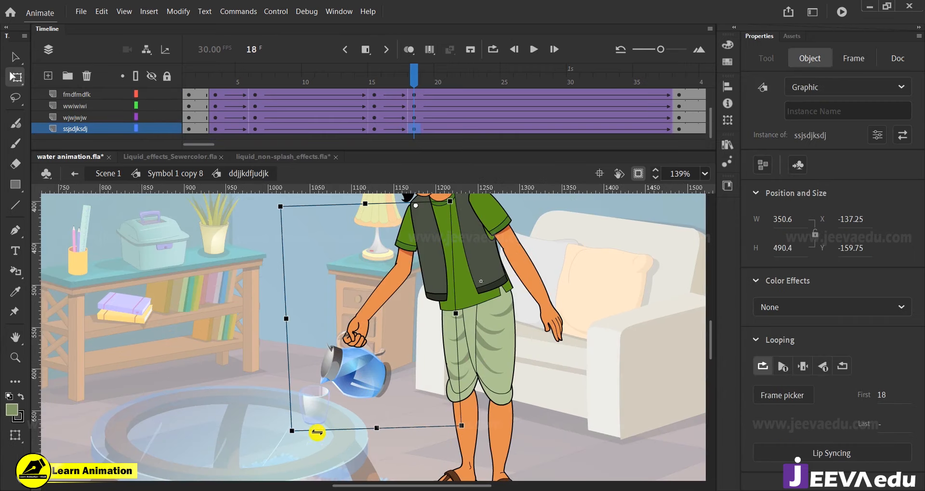
{"action": "left_click_drag", "start_coordinate": [321, 129], "coordinate": [242, 130]}
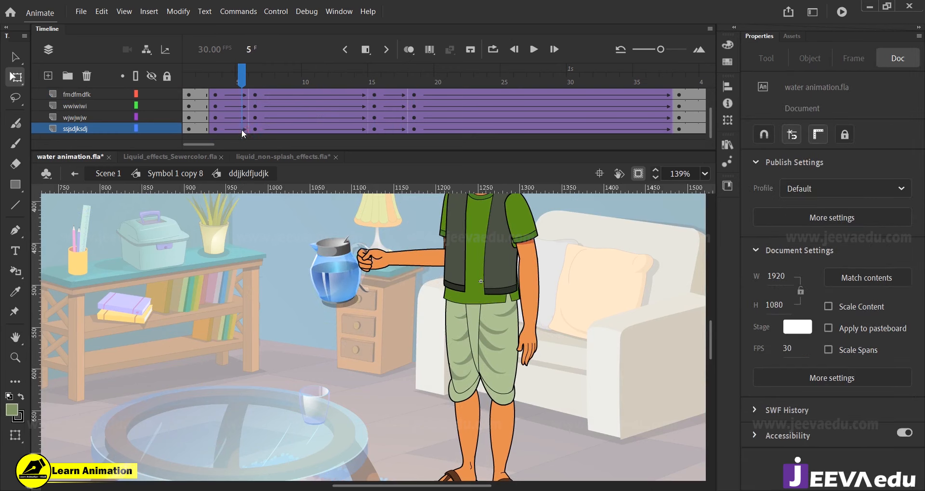
{"action": "key", "text": "Return"}
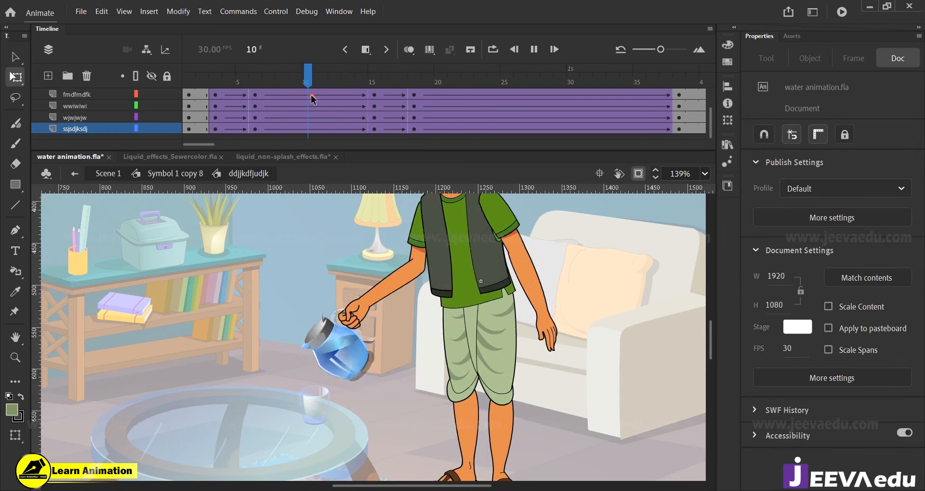
{"action": "key", "text": "Return"}
{"action": "left_click_drag", "start_coordinate": [468, 81], "coordinate": [412, 110]}
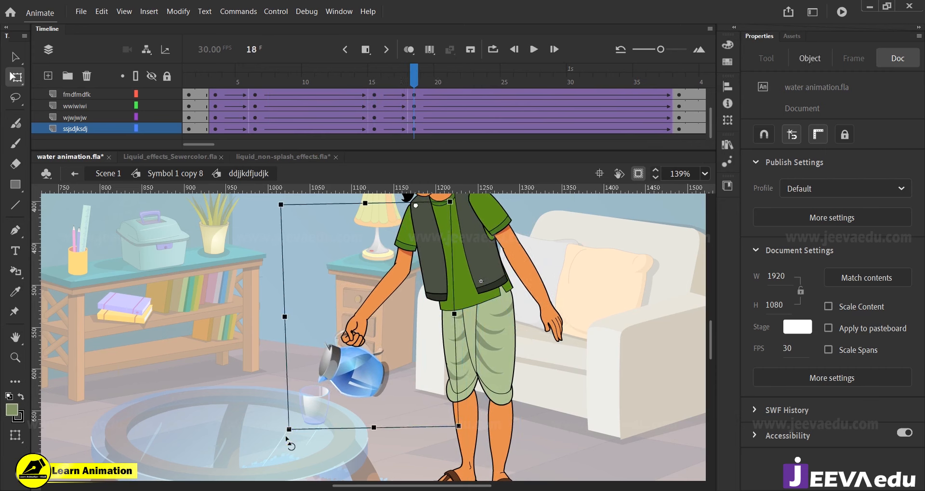
{"action": "left_click_drag", "start_coordinate": [288, 438], "coordinate": [285, 438]}
{"action": "left_click_drag", "start_coordinate": [407, 82], "coordinate": [130, 130]}
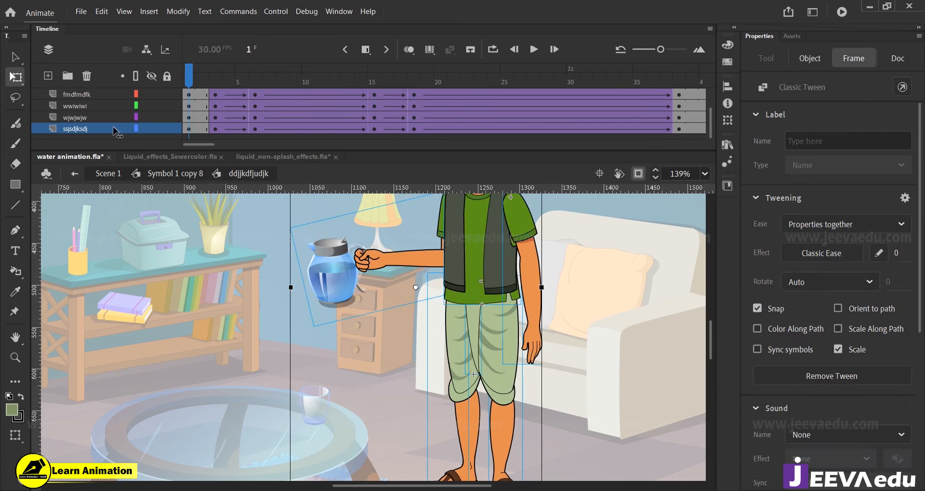
- Go to frame 15 and examine the jug's spout above the glass up close
{"action": "left_click_drag", "start_coordinate": [189, 79], "coordinate": [370, 121]}
{"action": "mouse_move", "coordinate": [376, 76]}
{"action": "left_mouse_down"}
{"action": "mouse_move", "coordinate": [356, 91]}
{"action": "mouse_move", "coordinate": [371, 93]}
{"action": "left_mouse_up"}
{"action": "key", "text": "z"}
{"action": "left_click", "coordinate": [342, 368]}
{"action": "left_click", "coordinate": [341, 367]}
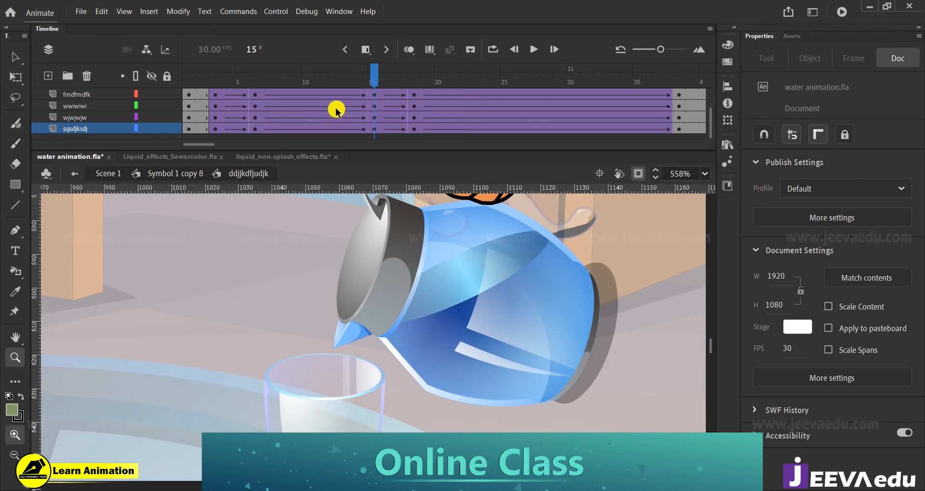
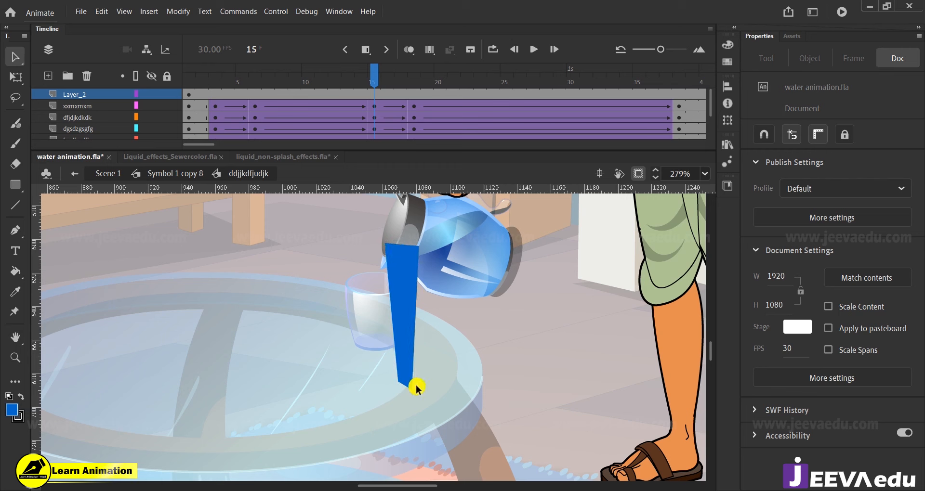
- Shorten the blue stream shape's lower corner, scale the shape to about 16.4 by 61.5, and place it between the spout and glass
{"action": "left_click_drag", "start_coordinate": [412, 389], "coordinate": [412, 382]}
{"action": "left_click_drag", "start_coordinate": [402, 313], "coordinate": [299, 313]}
{"action": "key", "text": "z"}
{"action": "left_click", "coordinate": [310, 312]}
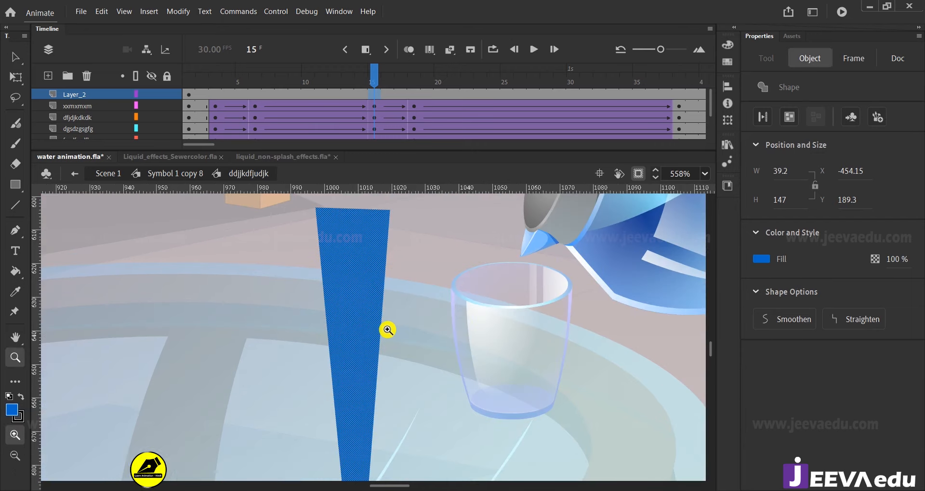
{"action": "key", "text": "q"}
{"action": "left_click_drag", "start_coordinate": [392, 209], "coordinate": [533, 276]}
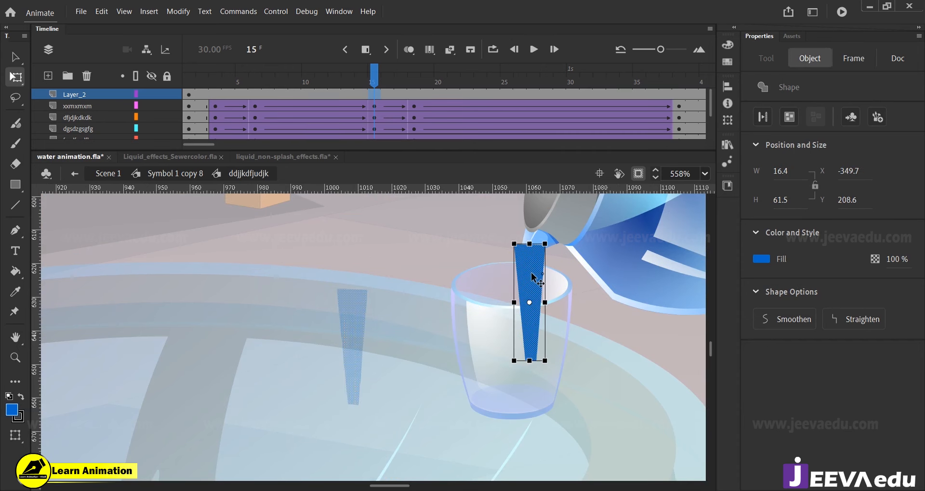
{"action": "left_click", "coordinate": [434, 282]}
- Bend both long edges of the blue stream into an arc and shift its upper corner toward the spout tip
{"action": "key", "text": "v"}
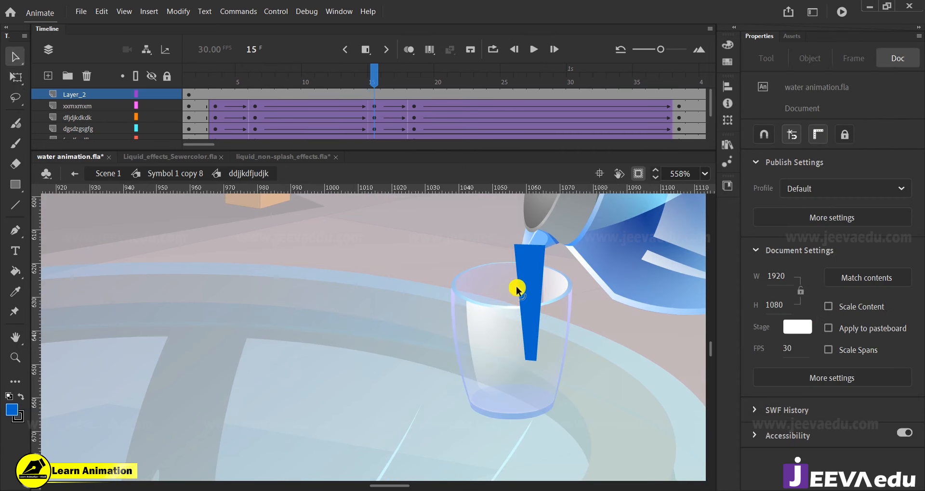
{"action": "left_click_drag", "start_coordinate": [516, 290], "coordinate": [505, 291]}
{"action": "left_click_drag", "start_coordinate": [545, 246], "coordinate": [534, 245]}
{"action": "left_click_drag", "start_coordinate": [534, 291], "coordinate": [520, 290]}
- Fit the stream's upper corners to the spout opening and reshape both edges into a narrower, smoothly curved flow
{"action": "key", "text": "z"}
{"action": "left_click", "coordinate": [517, 282]}
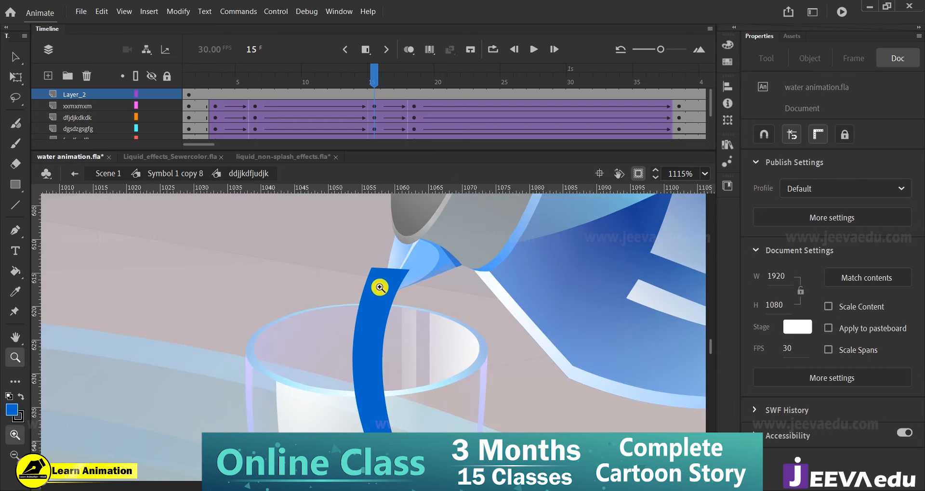
{"action": "key", "text": "v"}
{"action": "left_click_drag", "start_coordinate": [408, 270], "coordinate": [404, 234]}
{"action": "left_click_drag", "start_coordinate": [419, 265], "coordinate": [440, 246]}
{"action": "left_click_drag", "start_coordinate": [375, 296], "coordinate": [368, 283]}
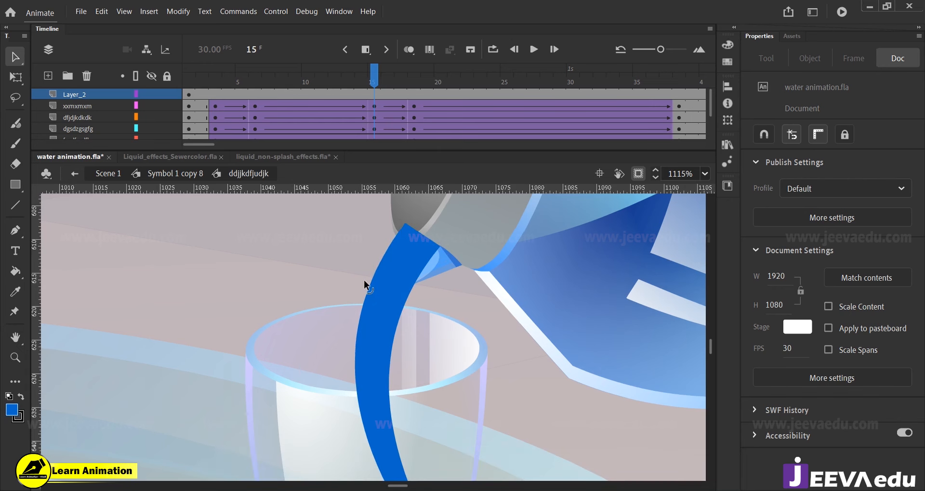
{"action": "left_click_drag", "start_coordinate": [401, 320], "coordinate": [383, 291]}
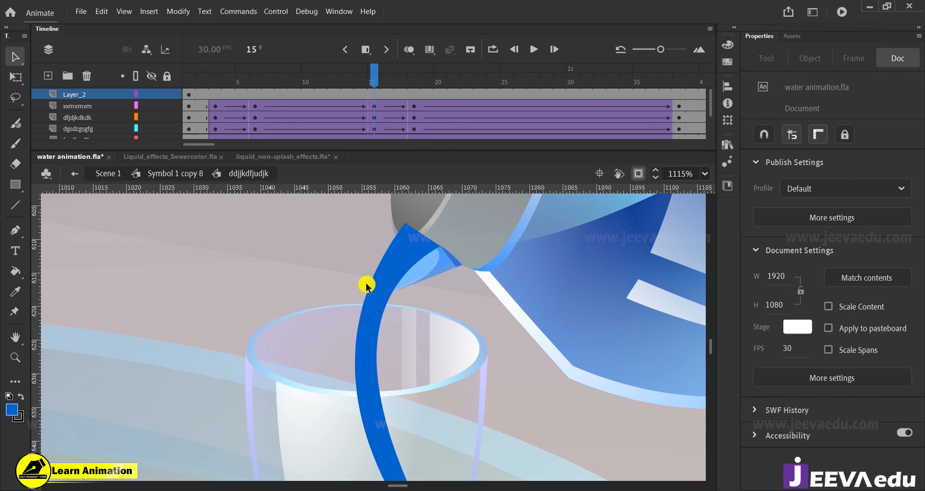
- Smooth the stream's outer edge and pull its lower corners inward so the flow ends at the glass's bottom
{"action": "left_click", "coordinate": [369, 296]}
{"action": "left_click", "coordinate": [341, 275]}
{"action": "left_click_drag", "start_coordinate": [360, 308], "coordinate": [350, 305]}
{"action": "key", "text": "space"}
{"action": "left_click_drag", "start_coordinate": [384, 378], "coordinate": [388, 345]}
{"action": "left_click_drag", "start_coordinate": [389, 381], "coordinate": [323, 433]}
{"action": "left_click_drag", "start_coordinate": [407, 385], "coordinate": [313, 464]}
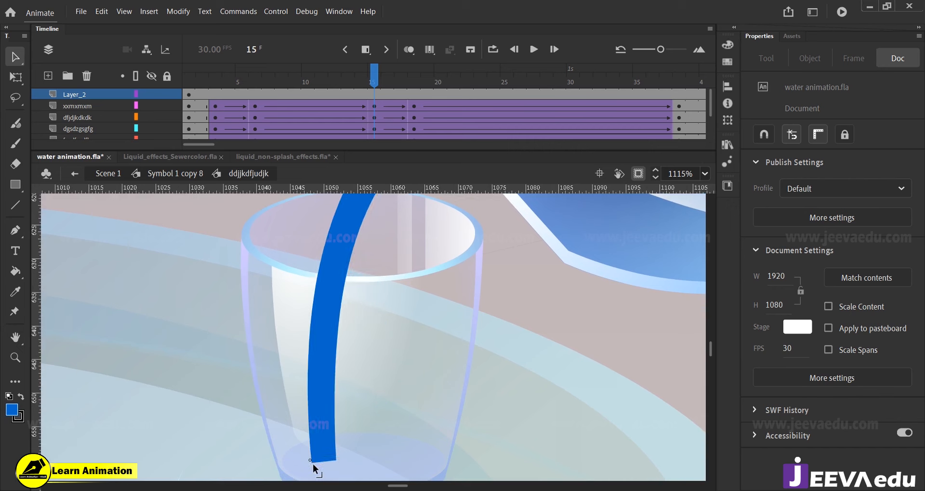
- Examine the stream's curve from the jug's spout down to the glass's bottom, up close and at a distance
{"action": "key", "text": "z"}
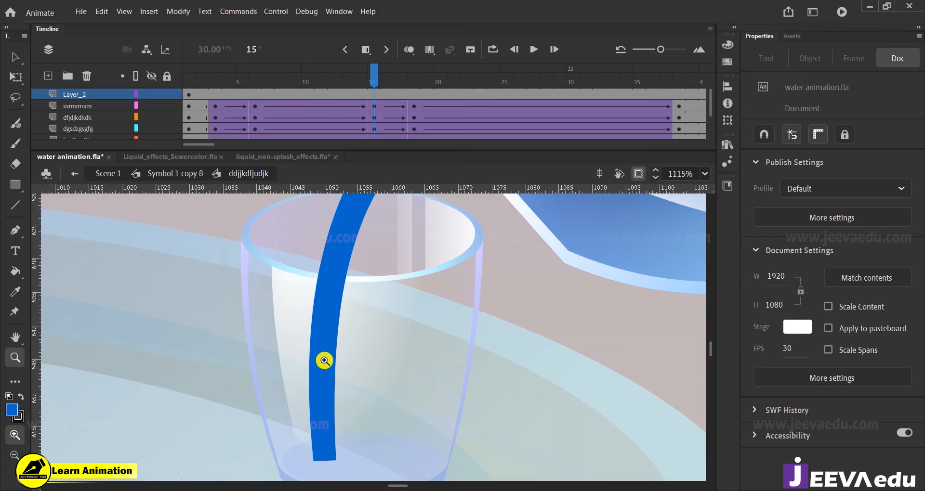
{"action": "left_click", "coordinate": [330, 362], "text": "alt"}
{"action": "left_click", "coordinate": [336, 358], "text": "alt"}
{"action": "left_click", "coordinate": [419, 320]}
{"action": "left_click_drag", "start_coordinate": [430, 362], "coordinate": [423, 373]}
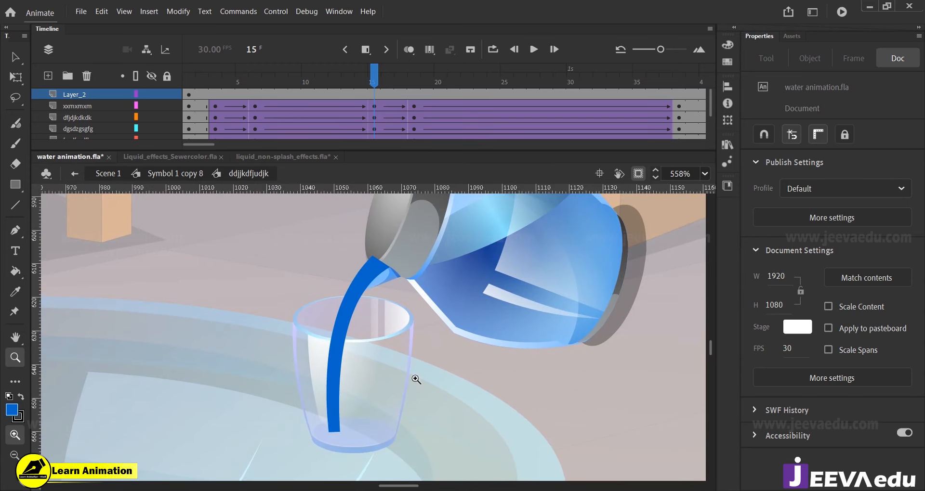
{"action": "left_click", "coordinate": [414, 378]}
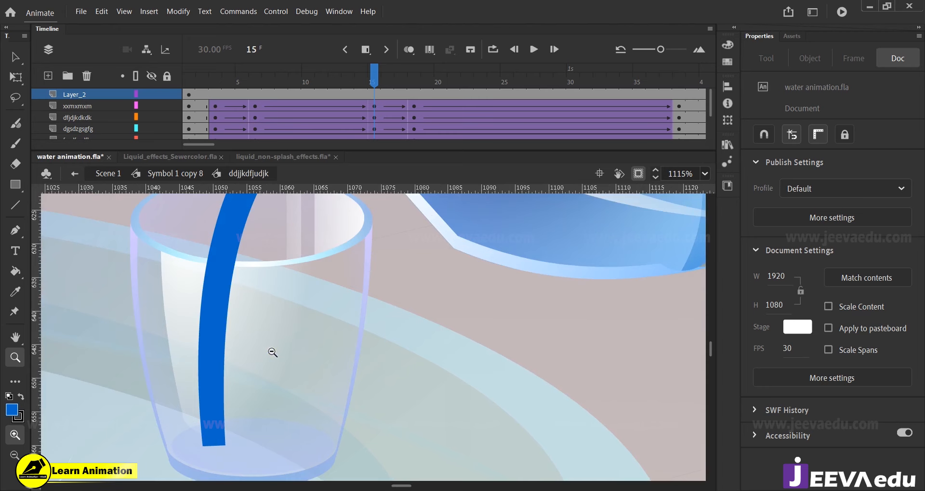
{"action": "left_click", "coordinate": [299, 345], "text": "alt"}
{"action": "left_click", "coordinate": [299, 346], "text": "alt"}
{"action": "left_click", "coordinate": [383, 325]}
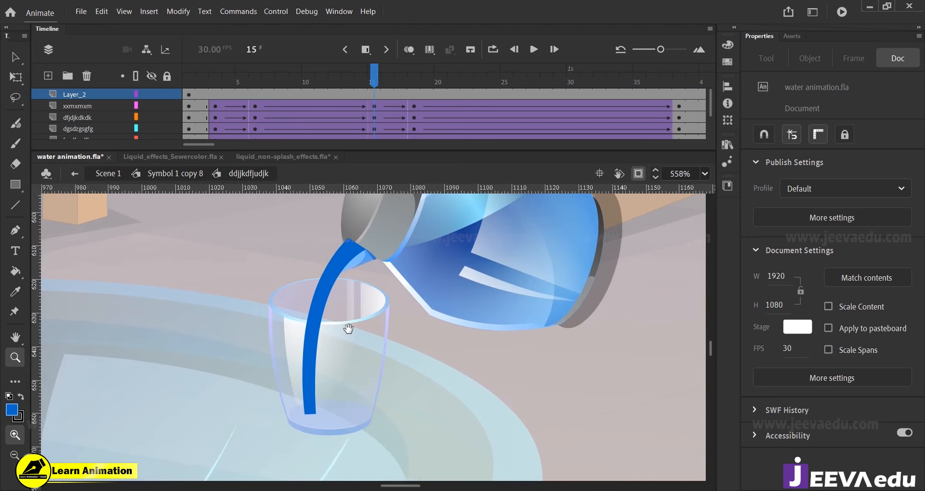
- Show Layer_2 as outlines and shift the stream shape slightly to X -366.05, Y 195.8 under the spout
{"action": "key", "text": "v"}
{"action": "left_click", "coordinate": [329, 274]}
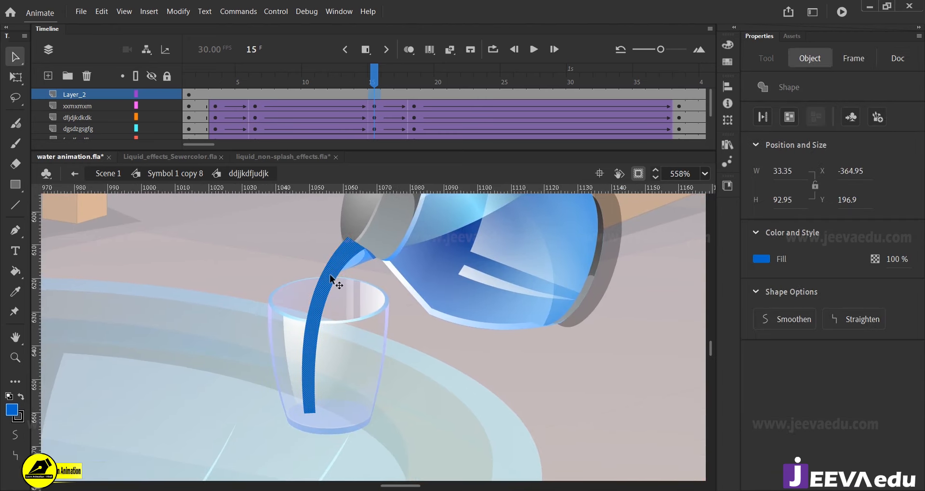
{"action": "left_click", "coordinate": [136, 95]}
{"action": "left_click", "coordinate": [345, 273]}
{"action": "left_click", "coordinate": [272, 249]}
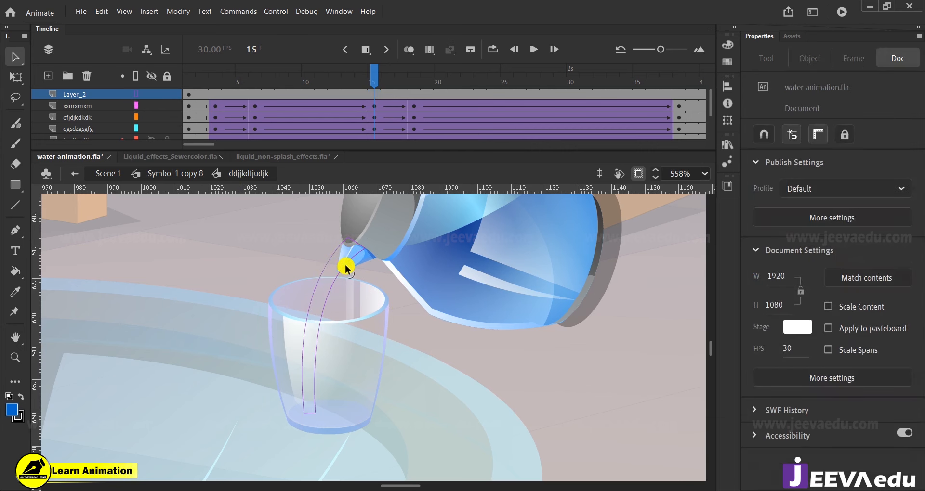
{"action": "left_click", "coordinate": [345, 268]}
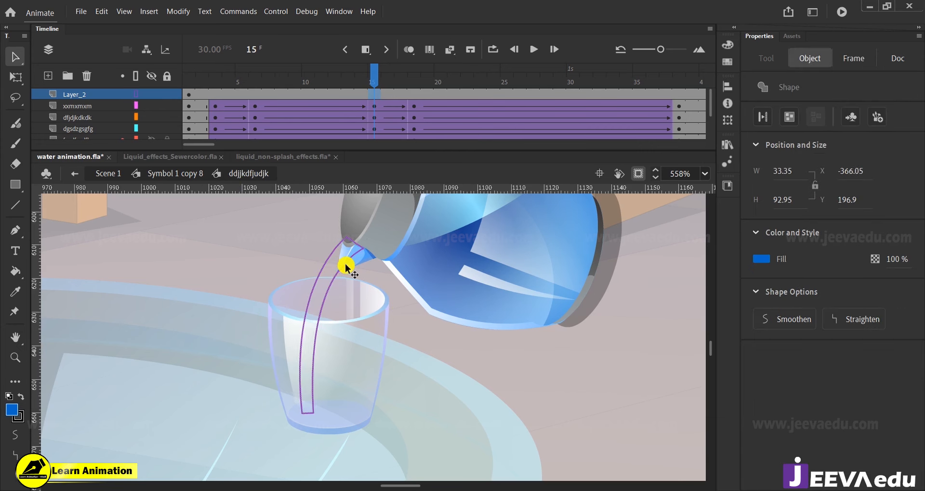
{"action": "left_click_drag", "start_coordinate": [346, 268], "coordinate": [345, 265]}
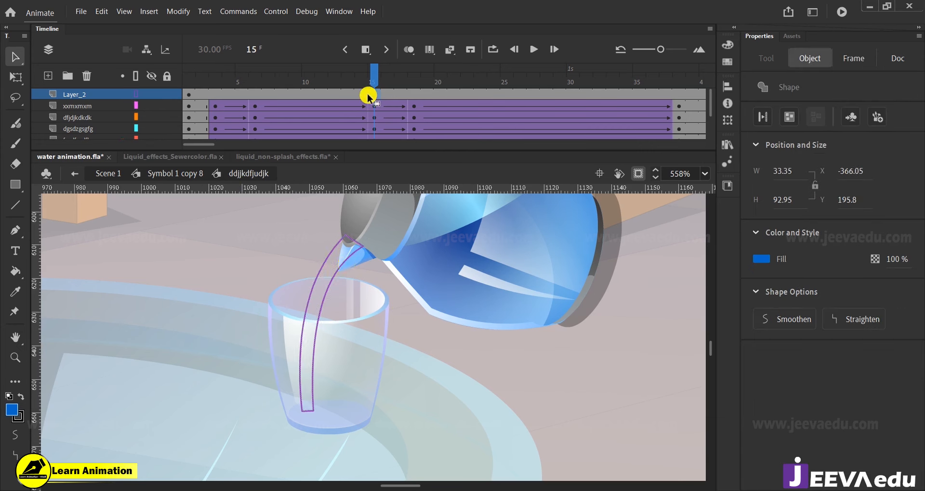
- Adjust the stream's upper corner at the spout, narrow its lower end, and display Layer_2 with solid fill again
{"action": "left_click", "coordinate": [366, 248]}
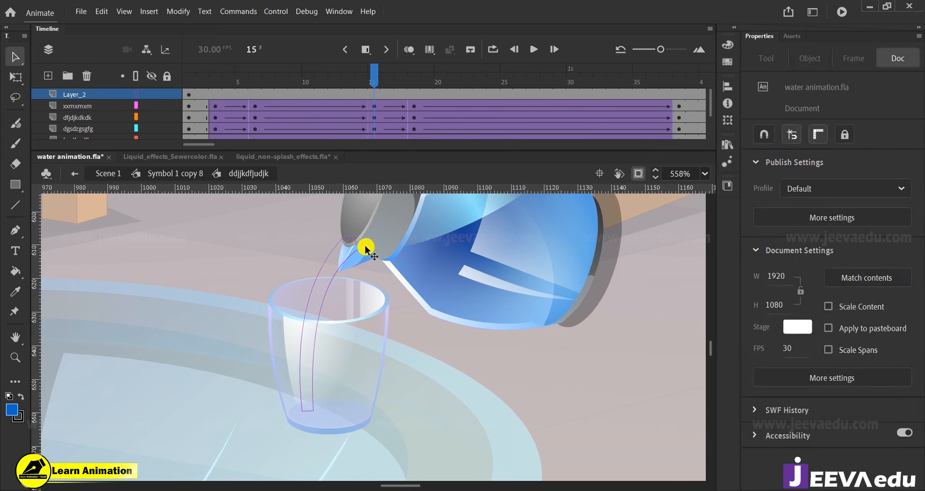
{"action": "left_click_drag", "start_coordinate": [361, 246], "coordinate": [364, 247]}
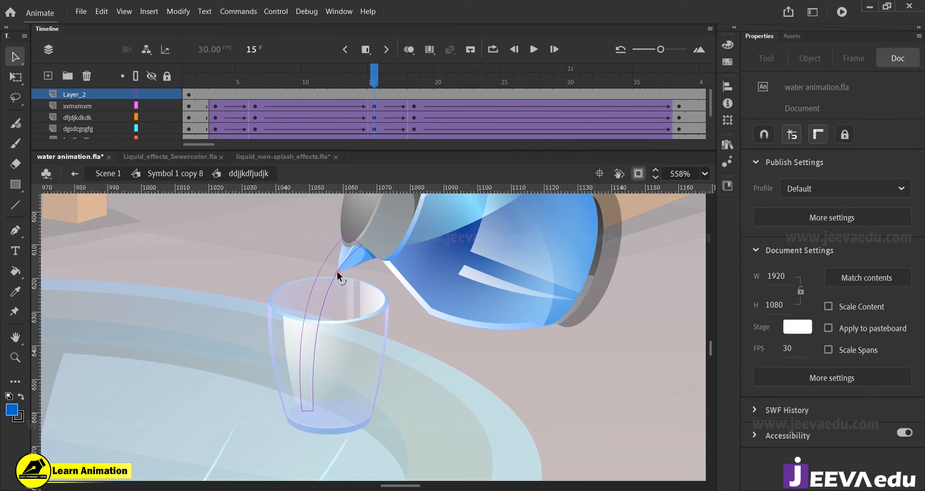
{"action": "left_click_drag", "start_coordinate": [362, 245], "coordinate": [360, 246]}
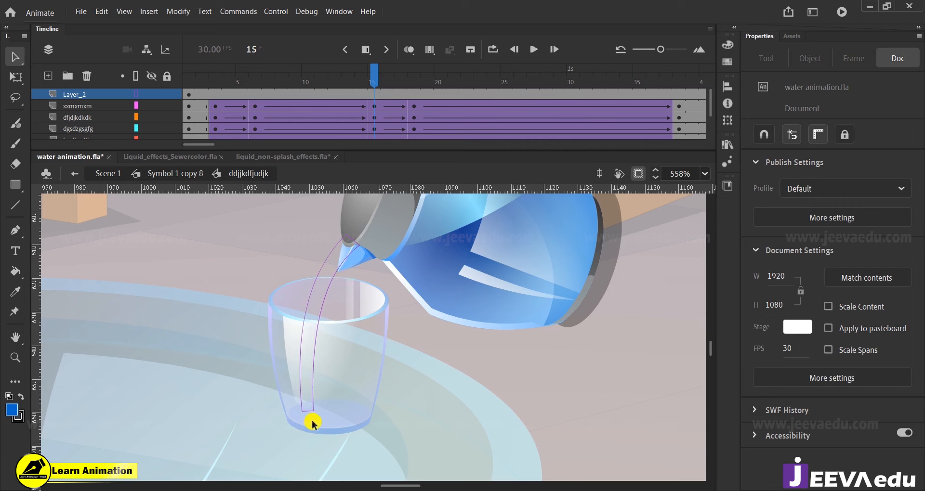
{"action": "left_click_drag", "start_coordinate": [313, 413], "coordinate": [308, 410]}
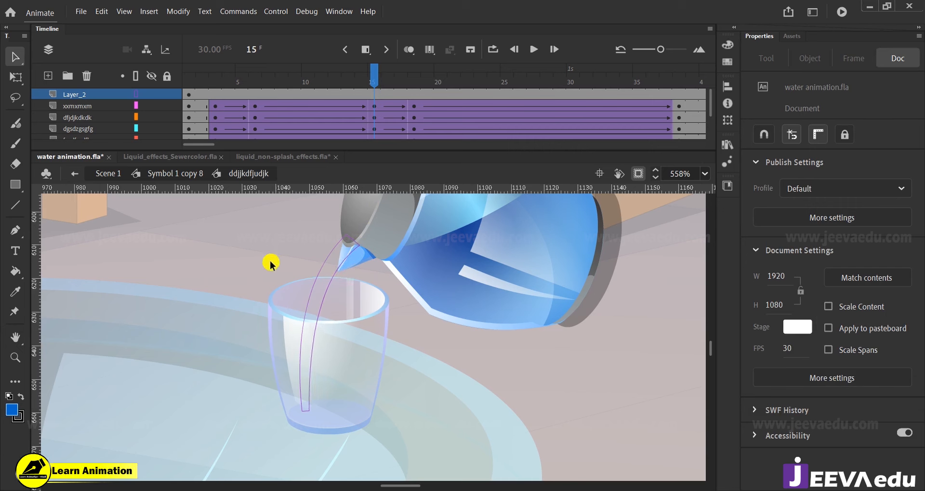
{"action": "left_click", "coordinate": [137, 94]}
- Convert the blue stream shape to a Graphic symbol and open that symbol for editing
{"action": "key", "text": "z"}
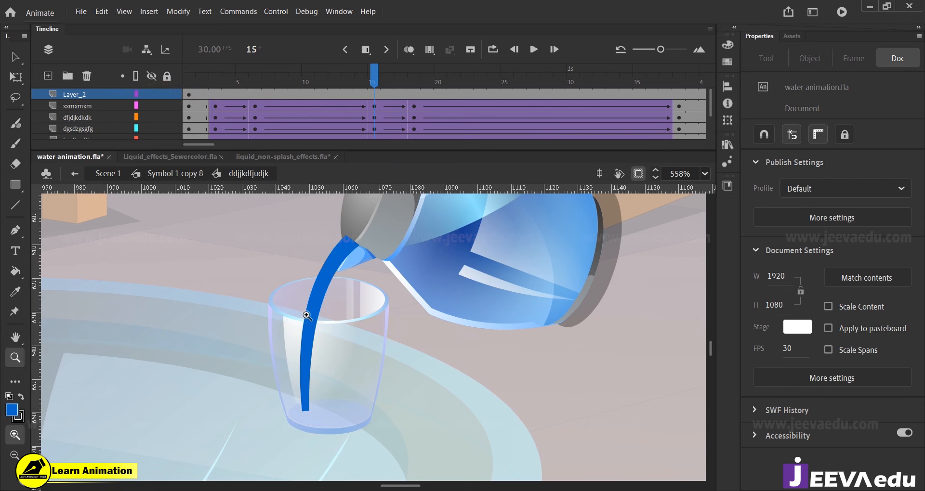
{"action": "left_click", "coordinate": [307, 316]}
{"action": "left_click", "coordinate": [428, 333], "text": "alt"}
{"action": "left_click", "coordinate": [374, 335]}
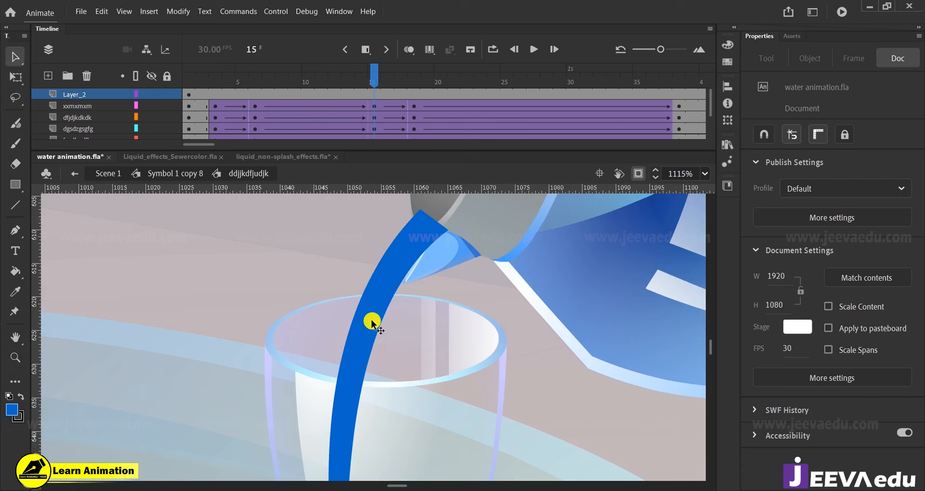
{"action": "key", "text": "v"}
{"action": "left_click", "coordinate": [372, 322]}
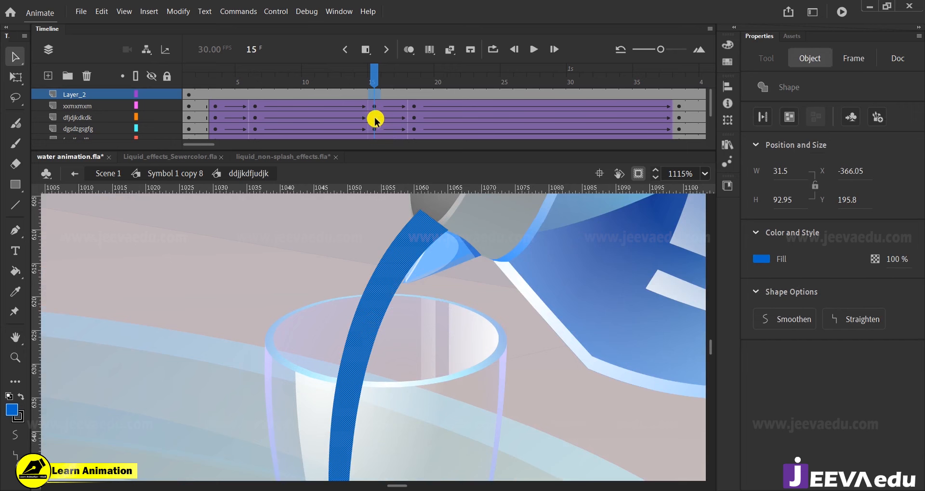
{"action": "key", "text": "F8"}
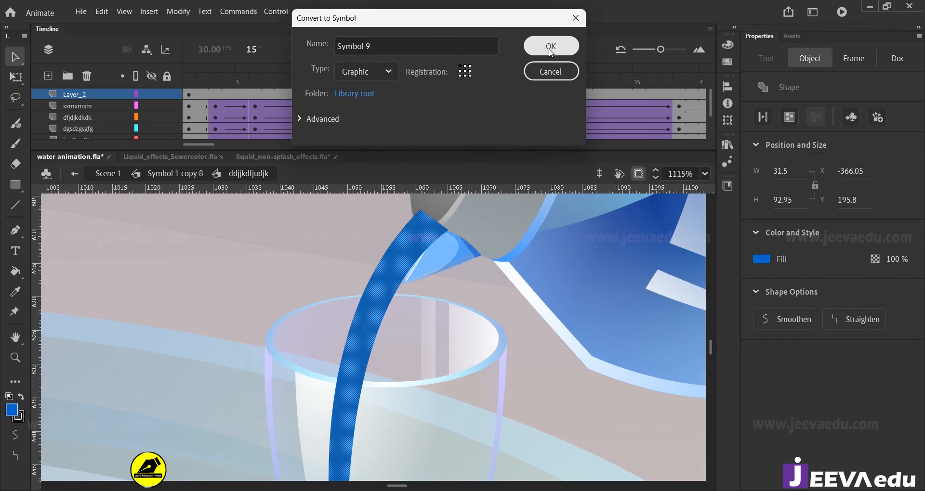
{"action": "left_click", "coordinate": [547, 43]}
{"action": "double_click", "coordinate": [384, 301]}
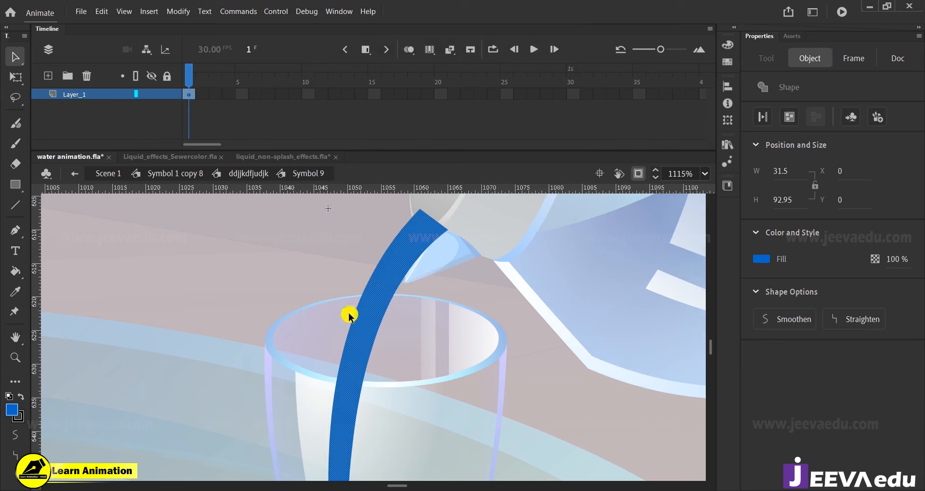
{"action": "left_click", "coordinate": [309, 292]}
{"action": "left_click_drag", "start_coordinate": [257, 105], "coordinate": [393, 103]}
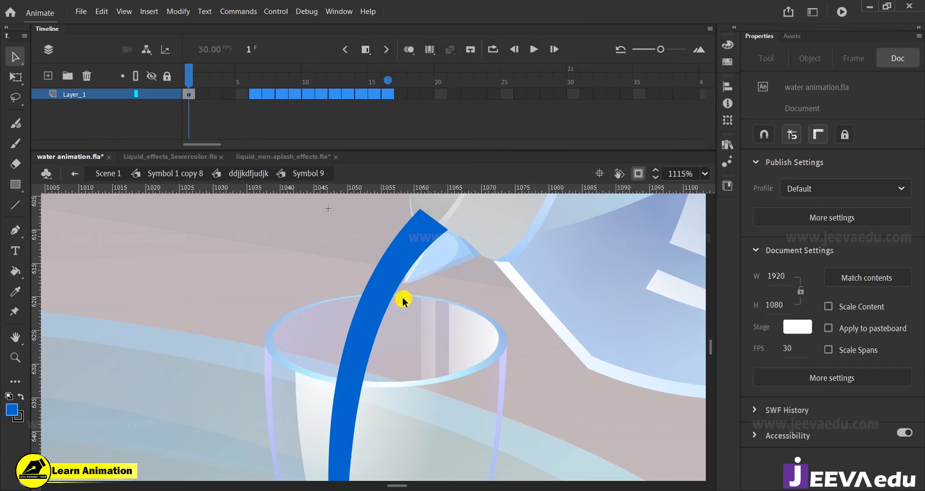
{"action": "key", "text": "z"}
{"action": "key", "text": "ctrl+minus"}
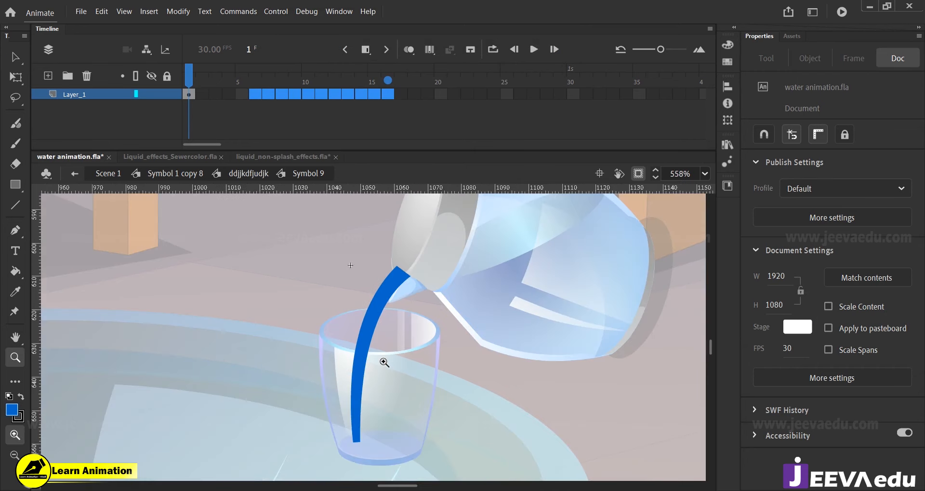
{"action": "key", "text": "v"}
{"action": "left_click", "coordinate": [371, 320]}
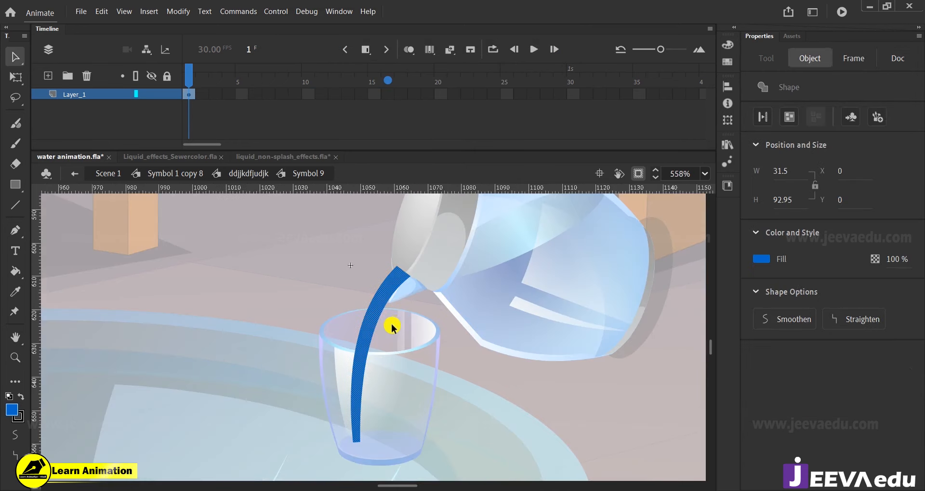
{"action": "key", "text": "q"}
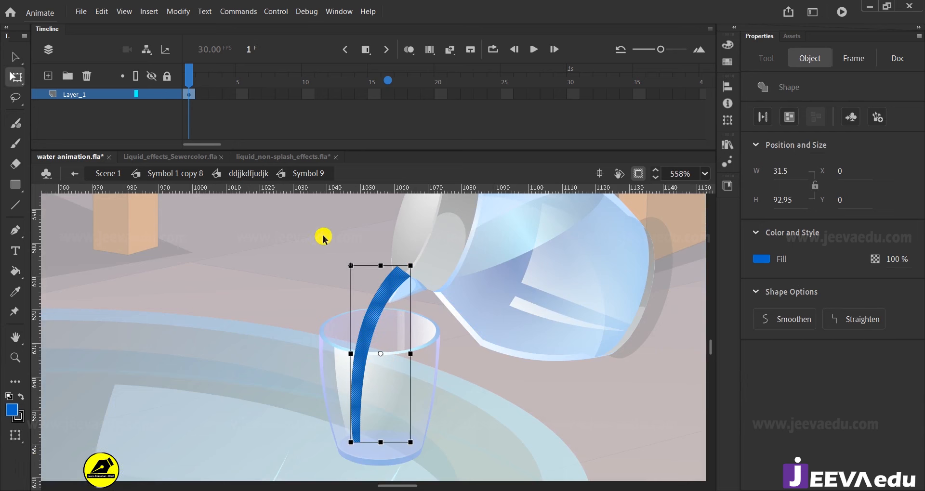
{"action": "left_click", "coordinate": [248, 174]}
{"action": "double_click", "coordinate": [365, 336]}
- Extend the frames of Layer_1 in the stream symbol past frame 40
{"action": "left_click_drag", "start_coordinate": [228, 95], "coordinate": [349, 100]}
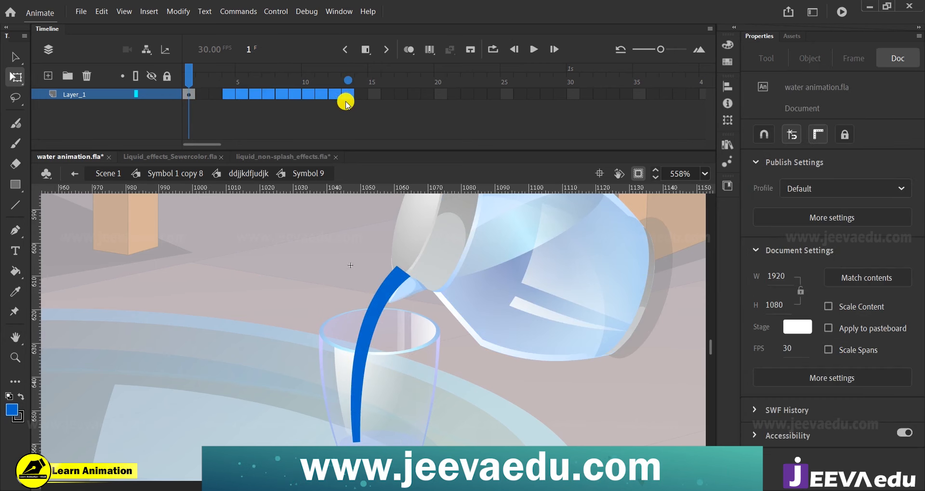
{"action": "left_click", "coordinate": [347, 96]}
{"action": "left_click", "coordinate": [351, 75]}
{"action": "left_click", "coordinate": [295, 334]}
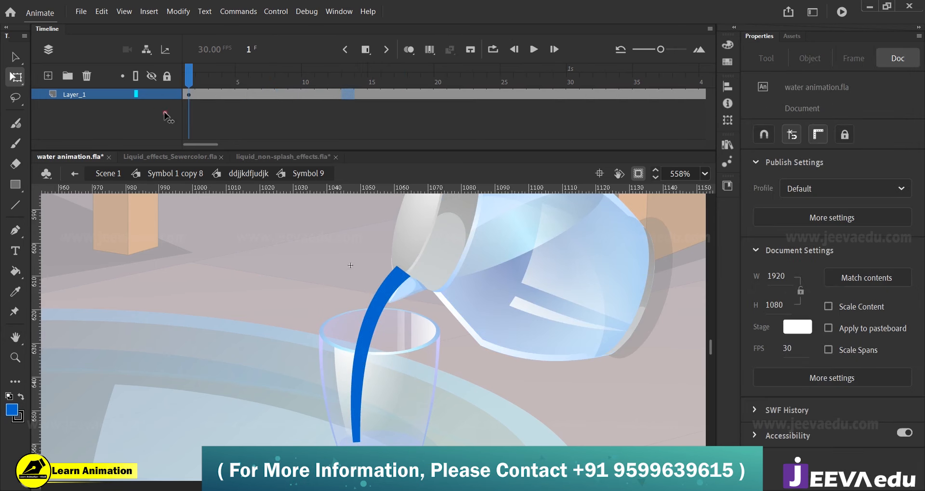
- Insert keyframes at frames 5 and 10 on Layer_1 of the stream symbol
{"action": "left_click", "coordinate": [229, 83]}
{"action": "left_click_drag", "start_coordinate": [228, 83], "coordinate": [241, 83]}
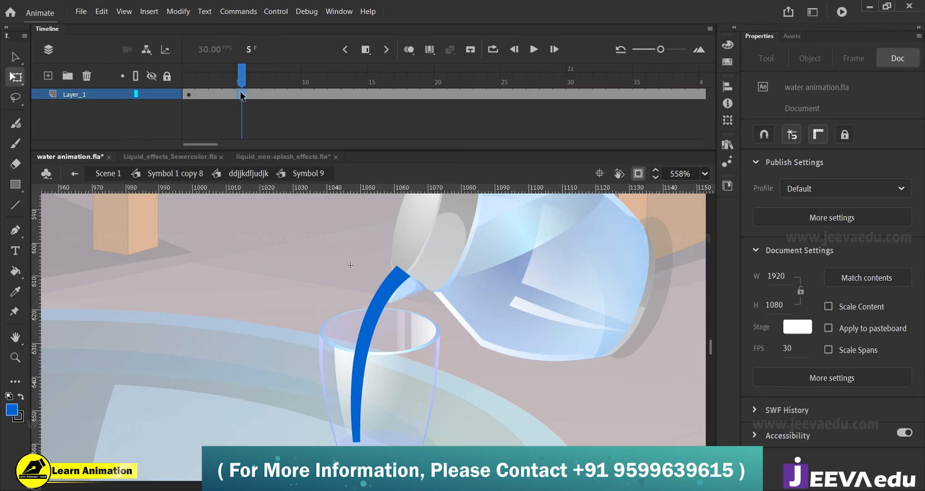
{"action": "left_click", "coordinate": [241, 94]}
{"action": "left_click", "coordinate": [269, 305]}
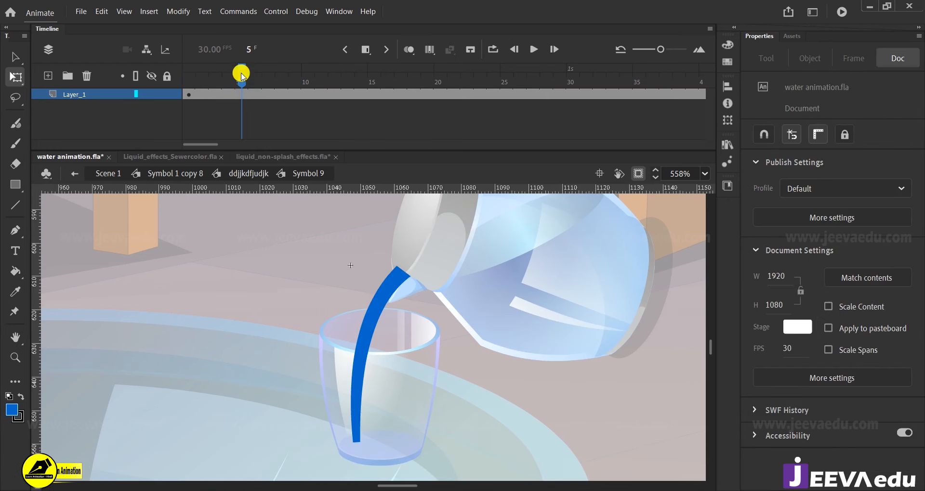
{"action": "left_click", "coordinate": [241, 94]}
{"action": "key", "text": "F6"}
{"action": "left_click", "coordinate": [307, 96]}
{"action": "key", "text": "F6"}
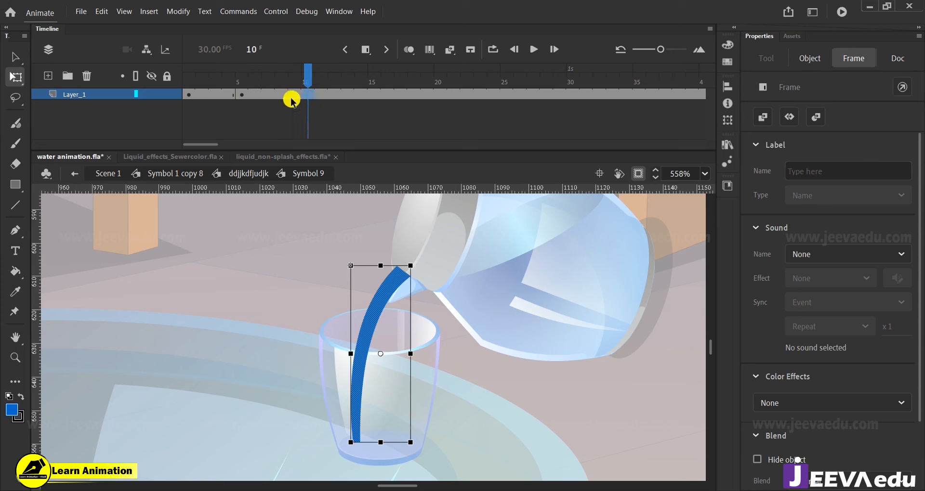
- Create shape tweens on Layer_1 between the keyframes at frames 1, 5 and 10
{"action": "left_click", "coordinate": [242, 93]}
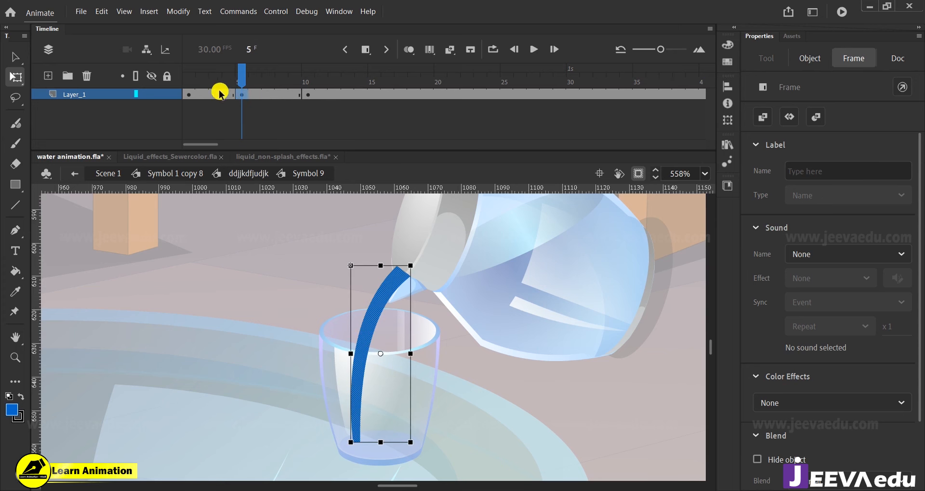
{"action": "left_click_drag", "start_coordinate": [219, 93], "coordinate": [254, 99]}
{"action": "right_click", "coordinate": [255, 99]}
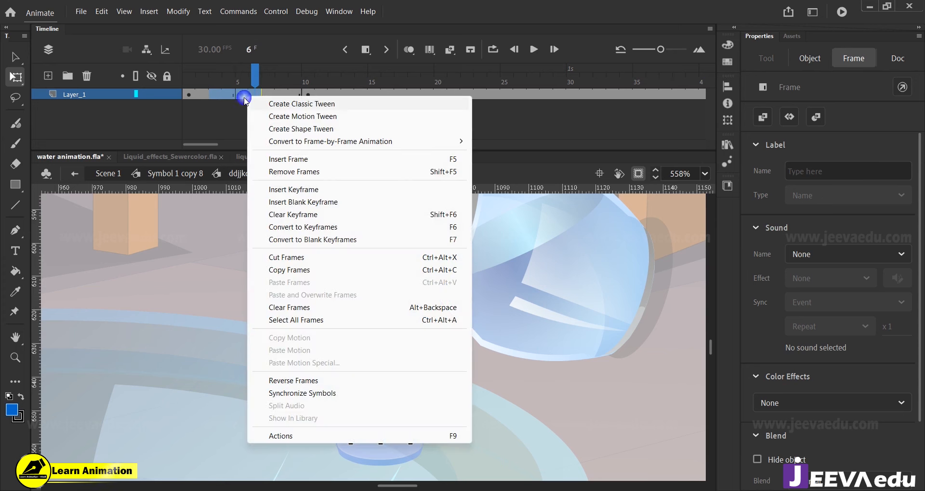
{"action": "left_click", "coordinate": [299, 129]}
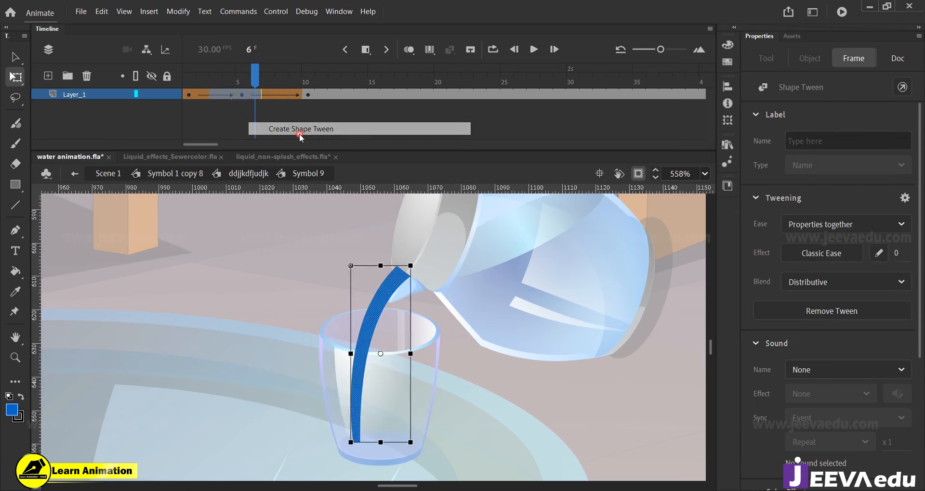
- Bend the left edge of the stream shape slightly at the frame 5 keyframe
{"action": "left_click", "coordinate": [239, 95]}
{"action": "left_click", "coordinate": [308, 96]}
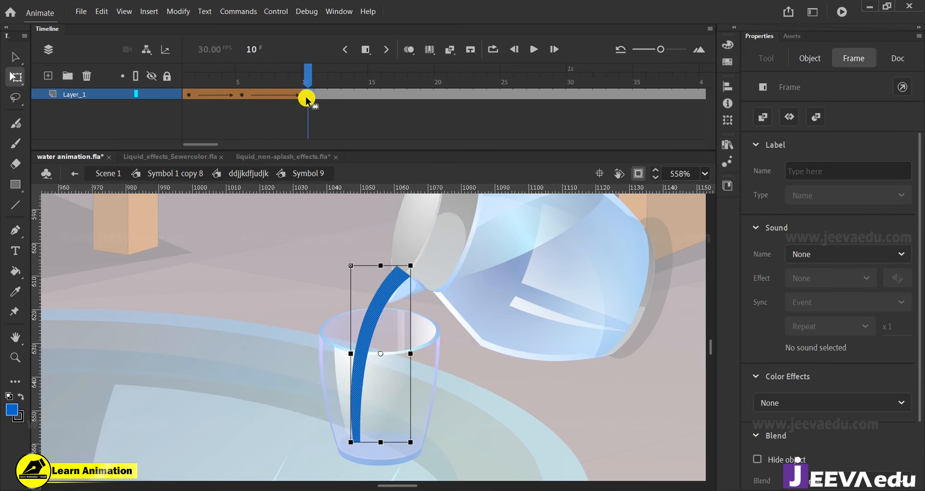
{"action": "left_click", "coordinate": [248, 97]}
{"action": "left_click", "coordinate": [464, 384]}
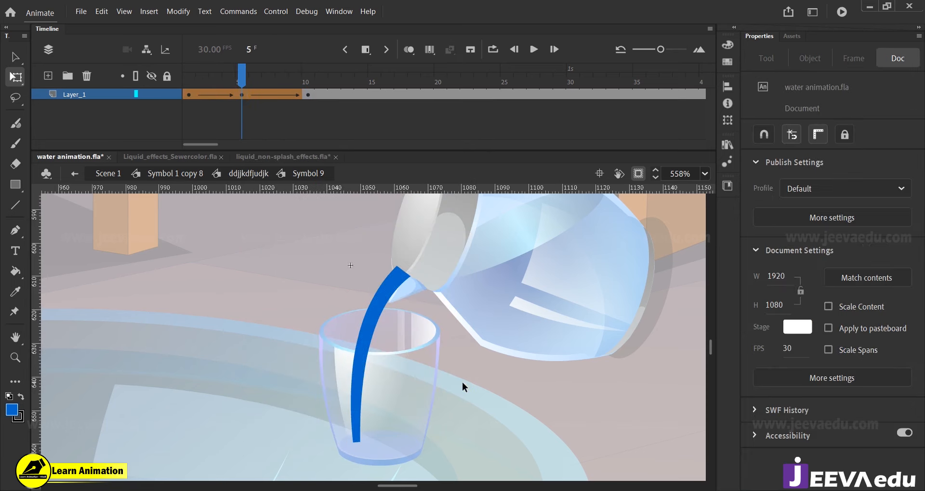
{"action": "key", "text": "z"}
{"action": "left_click", "coordinate": [369, 324]}
{"action": "key", "text": "v"}
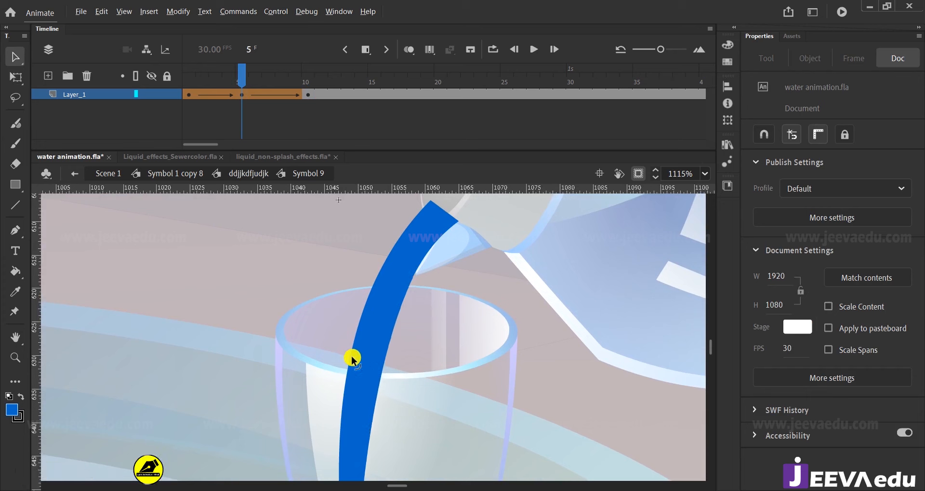
{"action": "left_click_drag", "start_coordinate": [351, 359], "coordinate": [354, 357]}
{"action": "left_click_drag", "start_coordinate": [362, 315], "coordinate": [369, 318]}
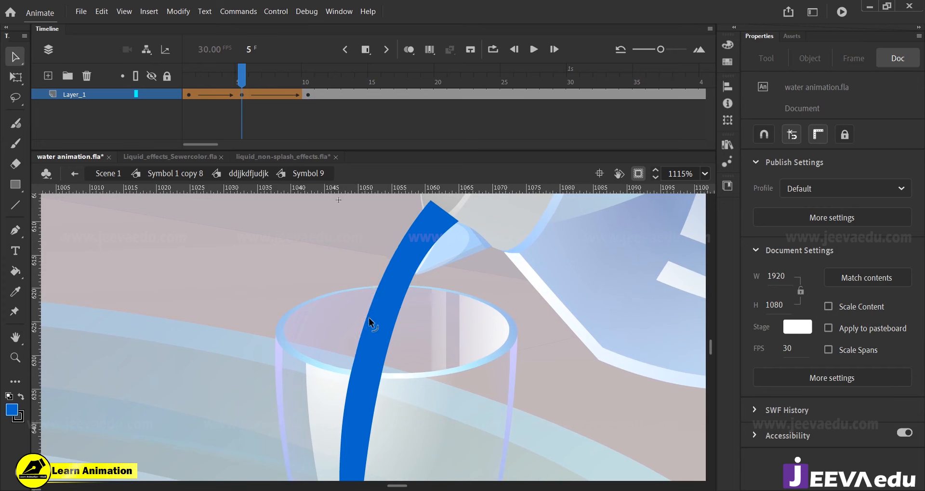
{"action": "left_click_drag", "start_coordinate": [343, 411], "coordinate": [343, 424]}
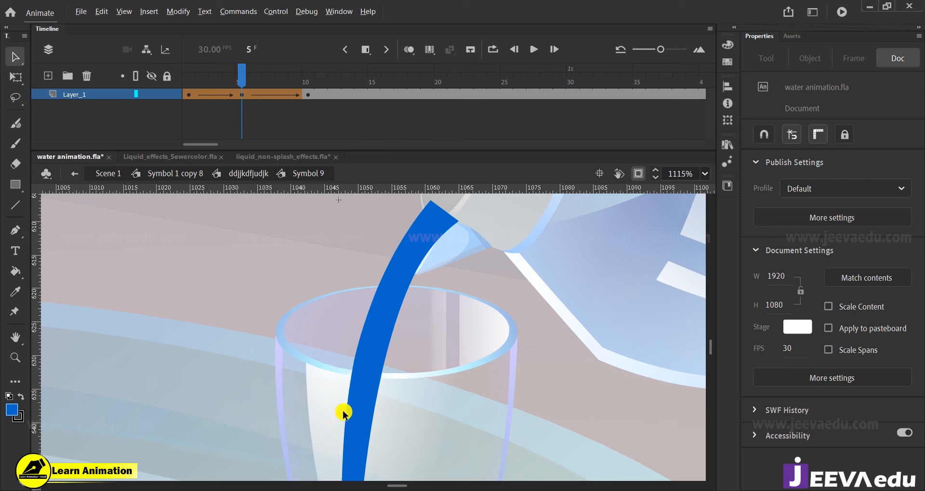
{"action": "left_click_drag", "start_coordinate": [362, 319], "coordinate": [358, 318]}
{"action": "mouse_move", "coordinate": [239, 80]}
{"action": "left_mouse_down"}
{"action": "mouse_move", "coordinate": [207, 78]}
{"action": "mouse_move", "coordinate": [241, 79]}
{"action": "left_mouse_up"}
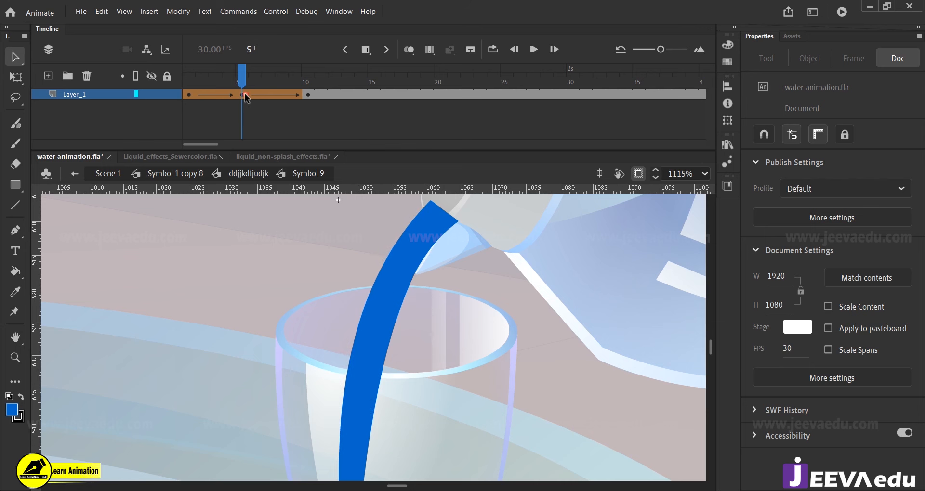
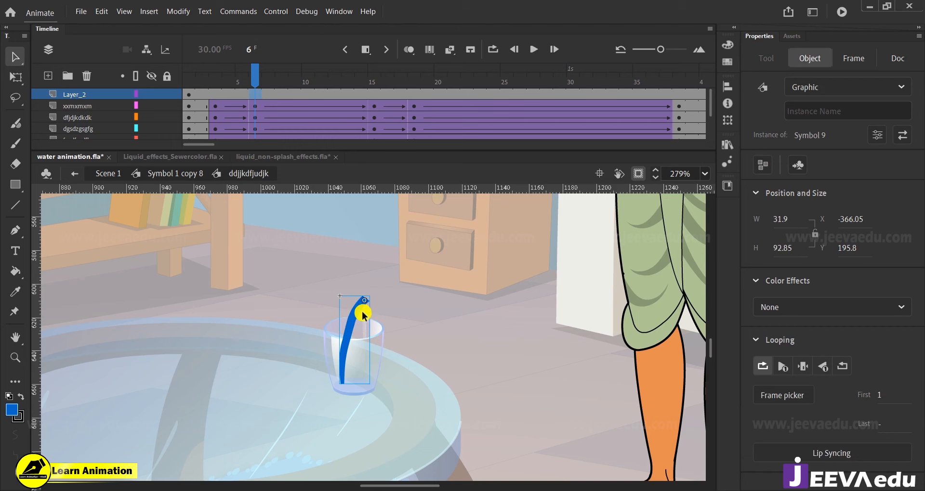
- Remove the stream symbol and its Layer_2 from the ddjjkdfjudjk symbol
{"action": "key", "text": "Delete"}
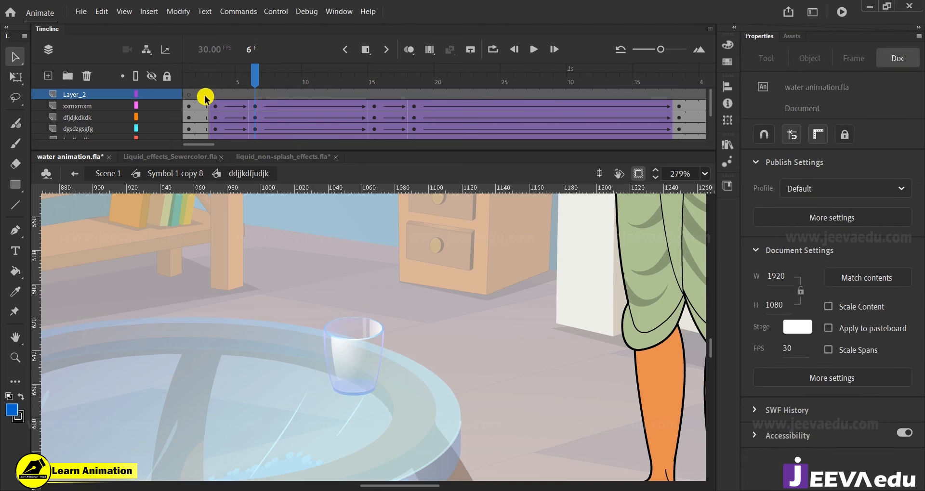
{"action": "left_click", "coordinate": [89, 76]}
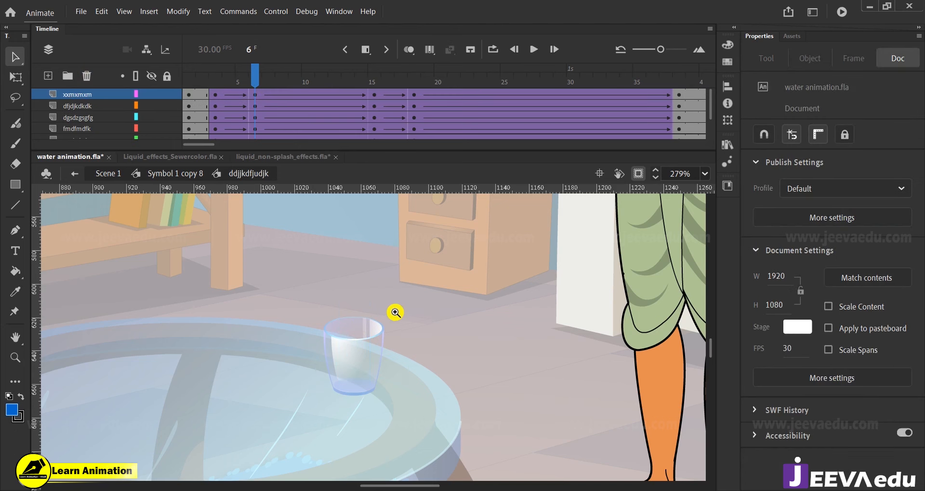
- Go to frame 15 and open the nested jug symbols down to water_jug ani l4 for editing
{"action": "key", "text": "z"}
{"action": "left_click", "coordinate": [403, 333], "text": "alt"}
{"action": "left_click_drag", "start_coordinate": [276, 81], "coordinate": [374, 81]}
{"action": "left_click", "coordinate": [381, 322]}
{"action": "key", "text": "v"}
{"action": "left_click", "coordinate": [355, 339]}
{"action": "double_click", "coordinate": [354, 338]}
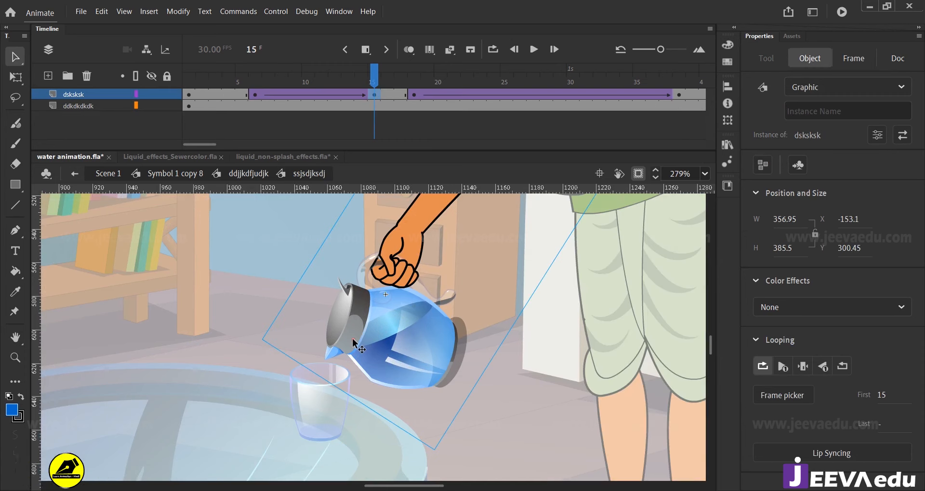
{"action": "double_click", "coordinate": [351, 338]}
{"action": "left_click_drag", "start_coordinate": [376, 80], "coordinate": [370, 120]}
{"action": "left_click", "coordinate": [345, 352]}
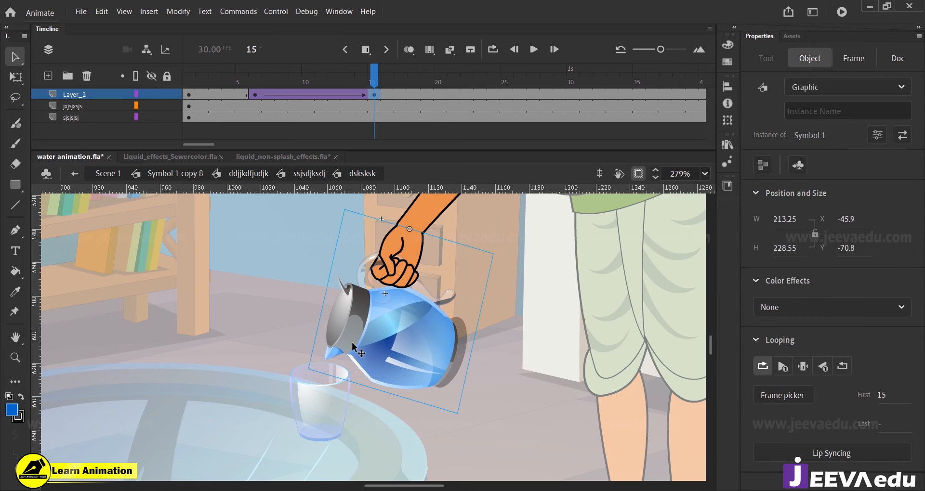
{"action": "double_click", "coordinate": [354, 345]}
{"action": "left_click", "coordinate": [368, 325]}
{"action": "double_click", "coordinate": [367, 322]}
{"action": "left_click_drag", "start_coordinate": [370, 86], "coordinate": [373, 128]}
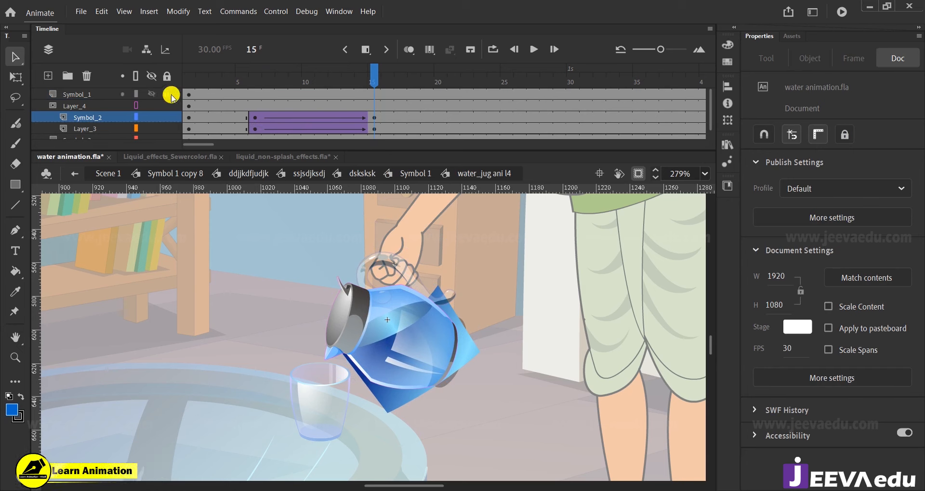
- Add a layer directly above Symbol_2 in water_jug ani l4 and paste the stream symbol in place on it
{"action": "left_click", "coordinate": [155, 94]}
{"action": "left_click", "coordinate": [153, 94]}
{"action": "left_click", "coordinate": [48, 76]}
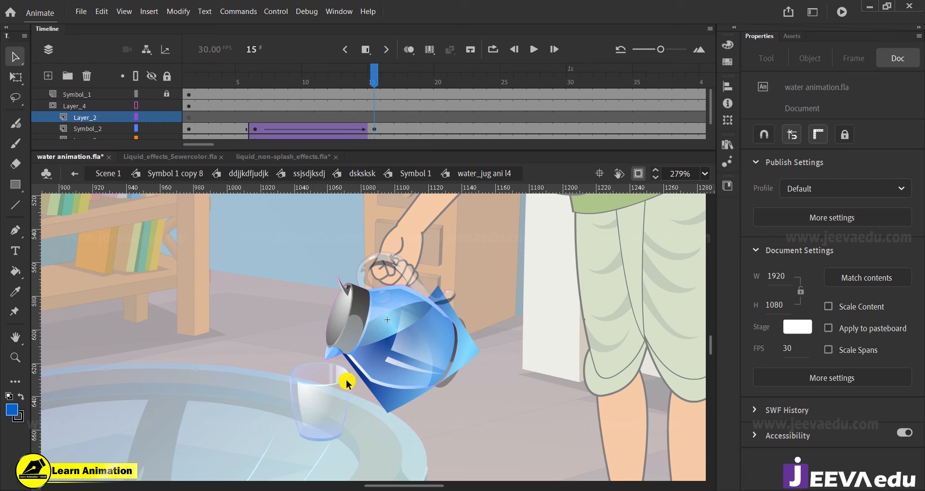
{"action": "key", "text": "ctrl+shift+v"}
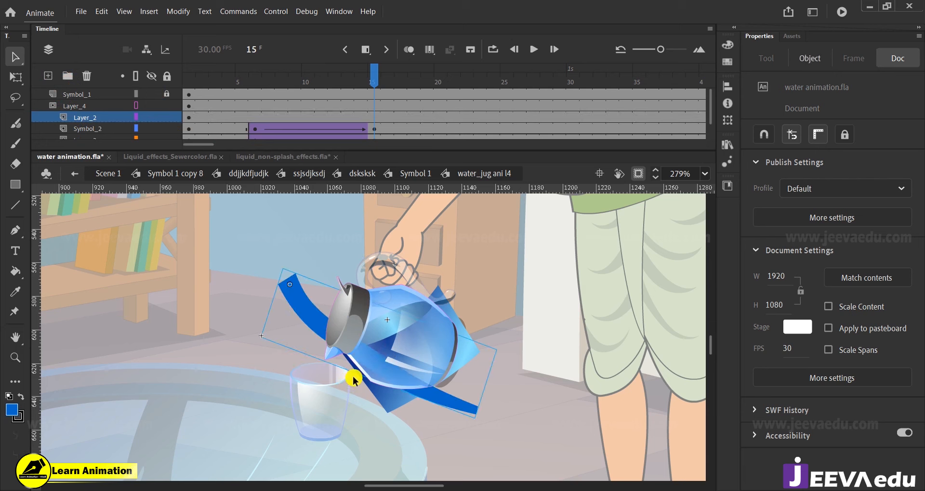
- Rotate the pasted stream upright and position it so it falls from the jug's spout into the glass
{"action": "left_click", "coordinate": [496, 345]}
{"action": "key", "text": "q"}
{"action": "left_click_drag", "start_coordinate": [501, 352], "coordinate": [299, 405]}
{"action": "left_click_drag", "start_coordinate": [254, 332], "coordinate": [302, 394]}
{"action": "left_click_drag", "start_coordinate": [303, 394], "coordinate": [297, 374]}
{"action": "left_click_drag", "start_coordinate": [269, 308], "coordinate": [306, 319]}
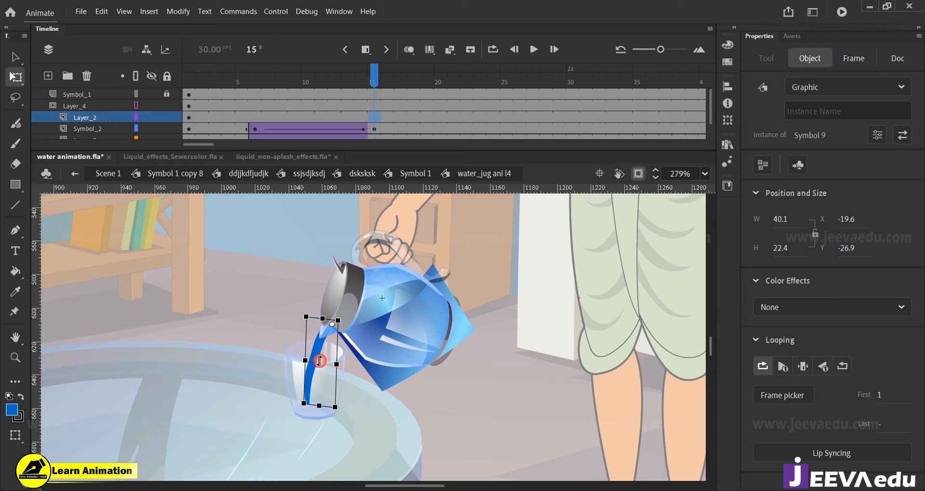
{"action": "key", "text": "z"}
{"action": "left_click", "coordinate": [325, 337]}
{"action": "key", "text": "v"}
{"action": "left_click_drag", "start_coordinate": [361, 375], "coordinate": [368, 373]}
{"action": "left_click", "coordinate": [402, 297]}
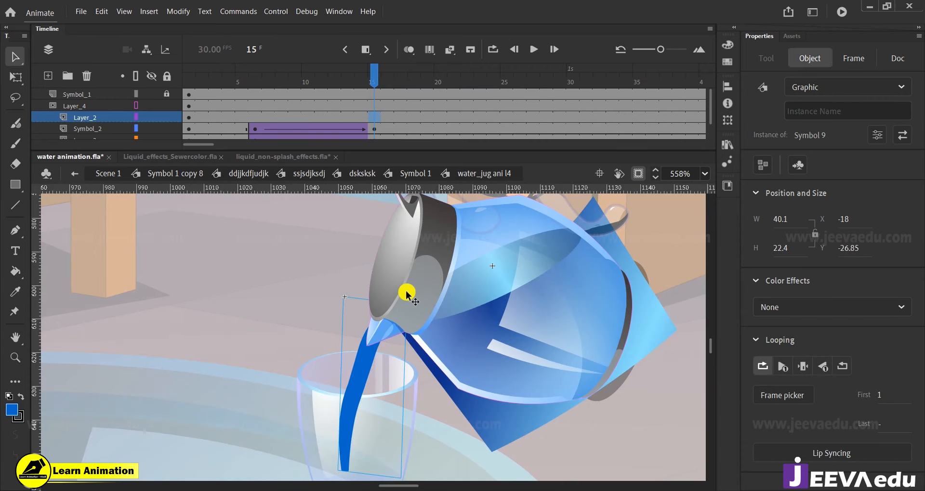
- Check the jug's layer stacking around the spout by selecting its parts and toggling the visibility of Symbol_1
{"action": "left_click", "coordinate": [431, 290]}
{"action": "left_click", "coordinate": [399, 349]}
{"action": "left_click", "coordinate": [401, 301]}
{"action": "left_click", "coordinate": [165, 92]}
{"action": "left_click", "coordinate": [151, 92]}
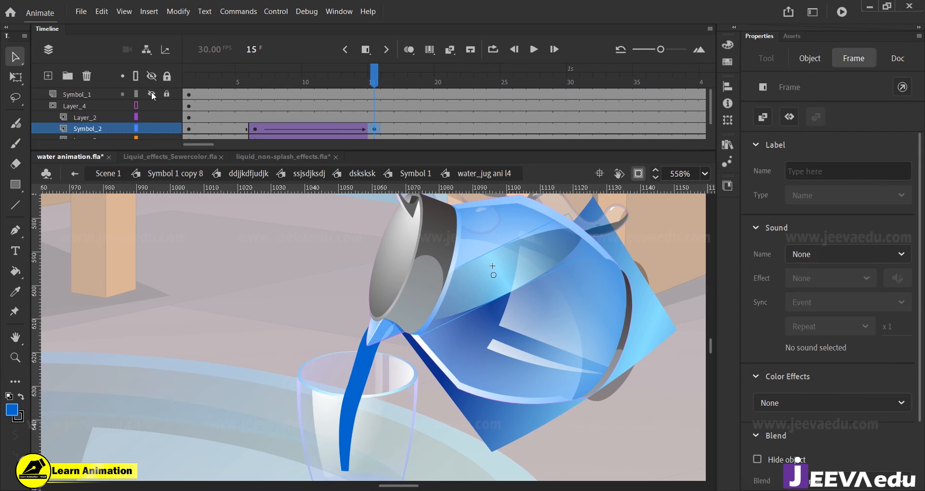
{"action": "left_click", "coordinate": [151, 93]}
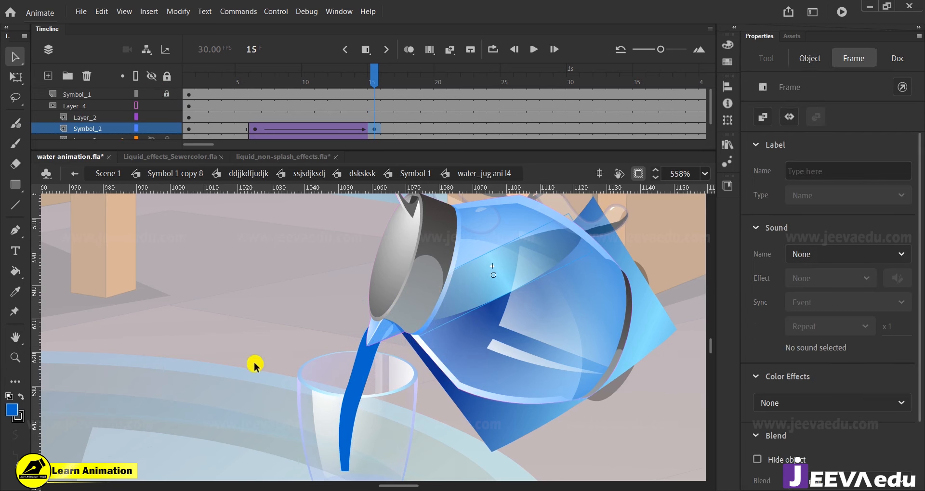
- Move the stream symbol from Layer_2 to a new layer above Symbol_1, keeping its position, and delete Layer_2
{"action": "left_click", "coordinate": [360, 371]}
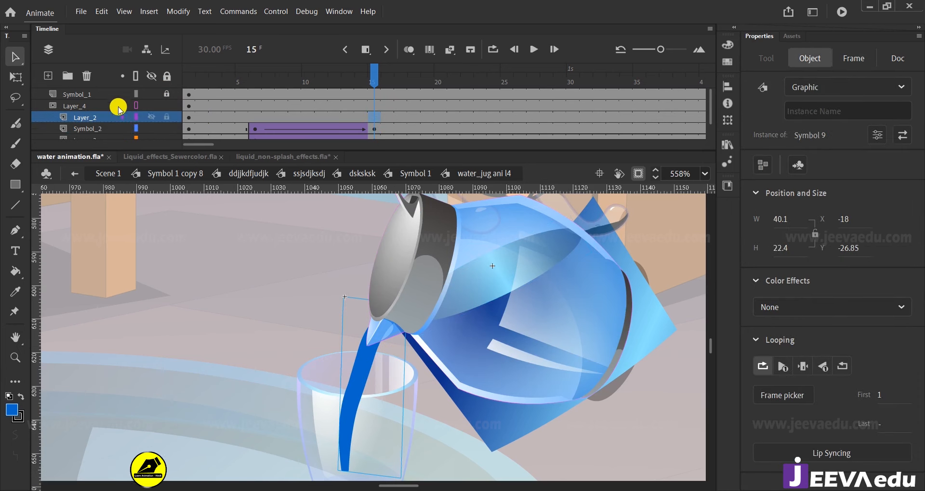
{"action": "left_click", "coordinate": [375, 377]}
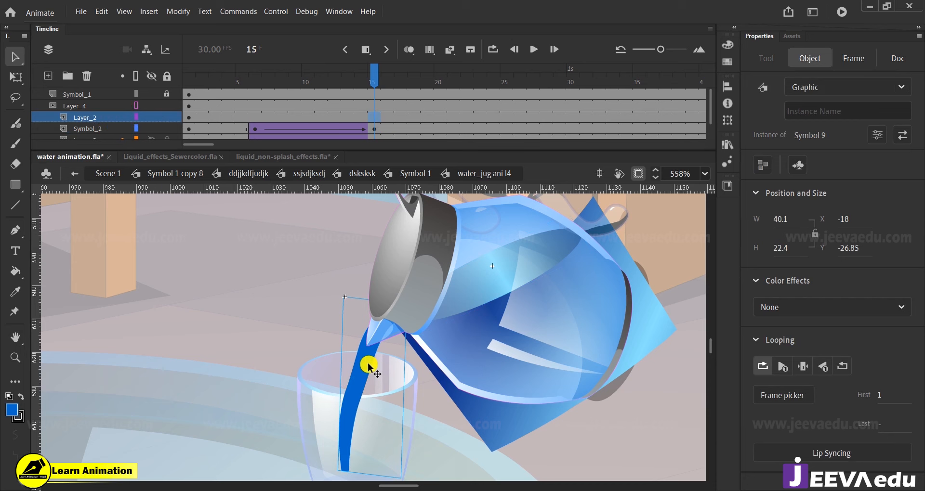
{"action": "key", "text": "Delete"}
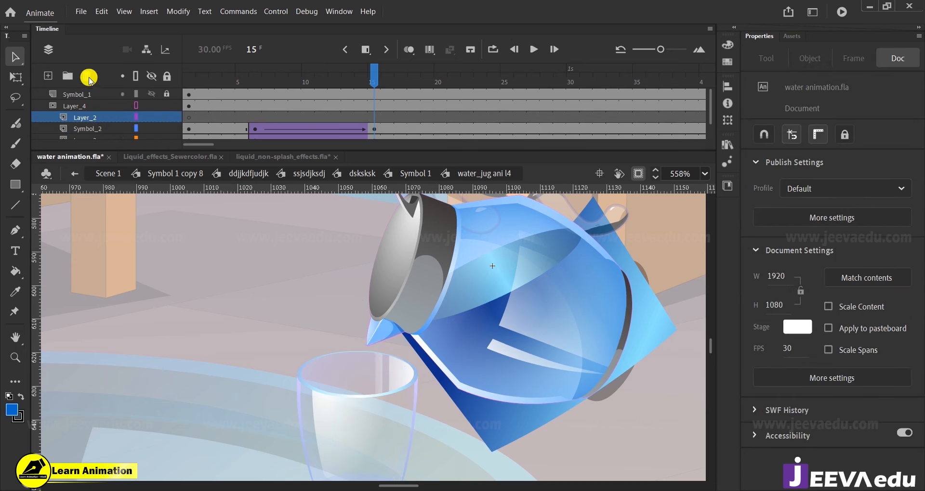
{"action": "left_click", "coordinate": [89, 78]}
{"action": "left_click", "coordinate": [91, 95]}
{"action": "left_click", "coordinate": [48, 76]}
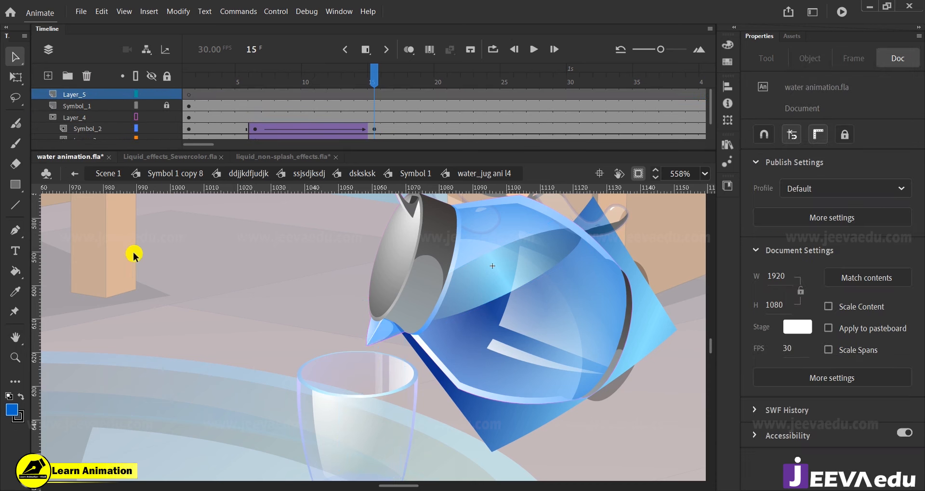
{"action": "key", "text": "ctrl+shift+v"}
- Move the stream's first keyframe on Layer_5 to frame 15 so the water starts pouring there
{"action": "key", "text": "z"}
{"action": "left_click", "coordinate": [347, 312], "text": "alt"}
{"action": "left_click_drag", "start_coordinate": [367, 83], "coordinate": [372, 133]}
{"action": "left_click", "coordinate": [374, 95]}
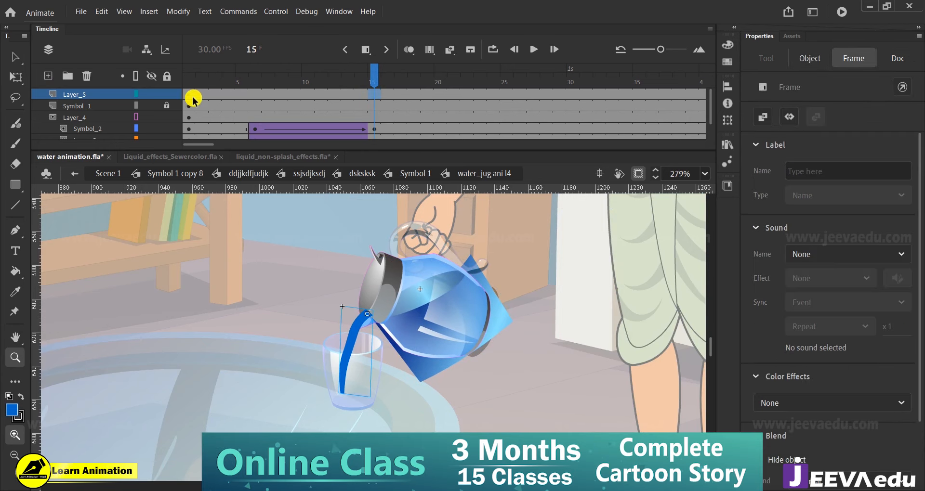
{"action": "left_click", "coordinate": [192, 97]}
{"action": "left_click_drag", "start_coordinate": [306, 94], "coordinate": [371, 95]}
{"action": "left_click", "coordinate": [282, 107]}
{"action": "left_click_drag", "start_coordinate": [282, 107], "coordinate": [375, 98]}
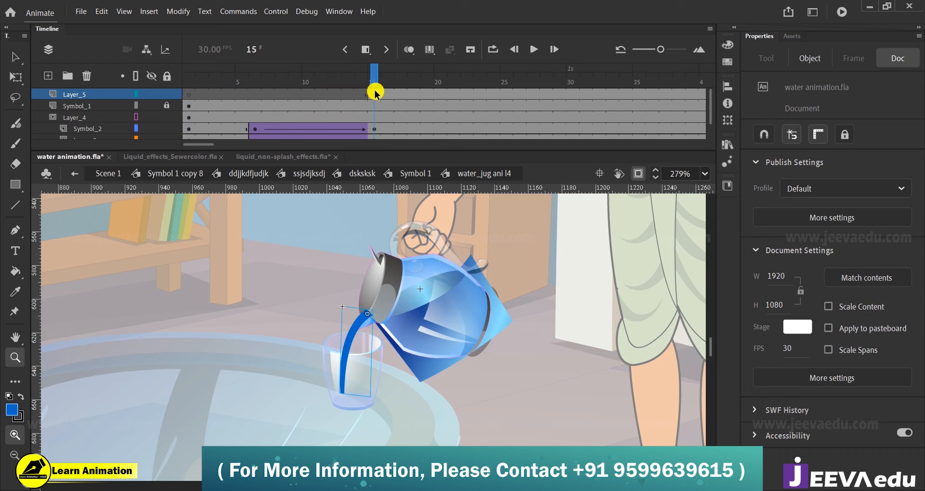
{"action": "left_click", "coordinate": [376, 93]}
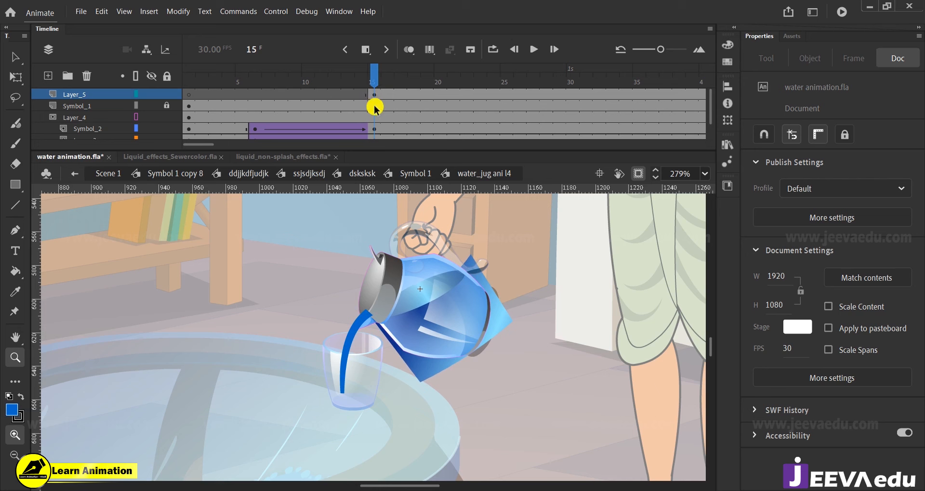
{"action": "mouse_move", "coordinate": [378, 80]}
{"action": "left_mouse_down"}
{"action": "mouse_move", "coordinate": [362, 83]}
{"action": "mouse_move", "coordinate": [377, 91]}
{"action": "left_mouse_up"}
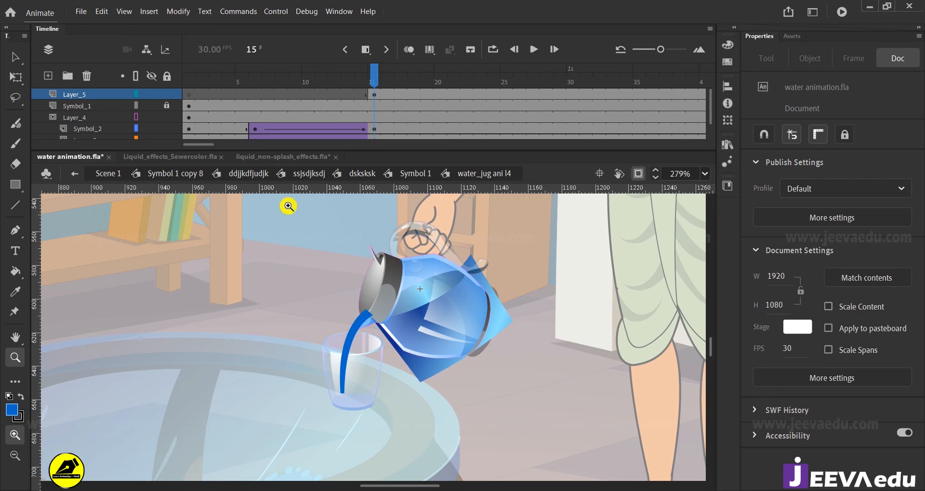
- Return to the ddjjkdfjudjk symbol and preview the pour around frame 15
{"action": "left_click", "coordinate": [265, 173]}
{"action": "left_click", "coordinate": [334, 81]}
{"action": "left_click_drag", "start_coordinate": [340, 95], "coordinate": [376, 120]}
{"action": "left_click_drag", "start_coordinate": [378, 84], "coordinate": [368, 111]}
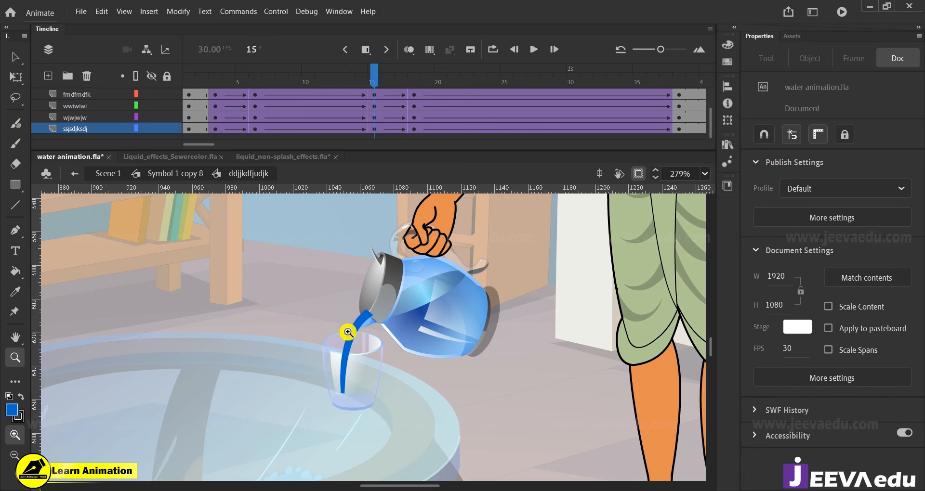
- Reopen the nested jug symbols down to water_jug ani l4 and select the stream instance
{"action": "key", "text": "v"}
{"action": "left_click", "coordinate": [359, 322]}
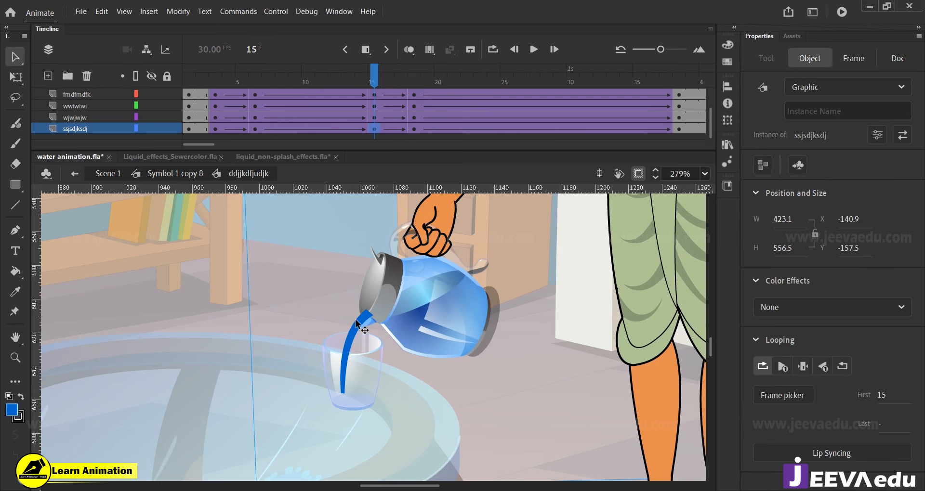
{"action": "double_click", "coordinate": [358, 322]}
{"action": "key", "text": "z"}
{"action": "left_click", "coordinate": [360, 324]}
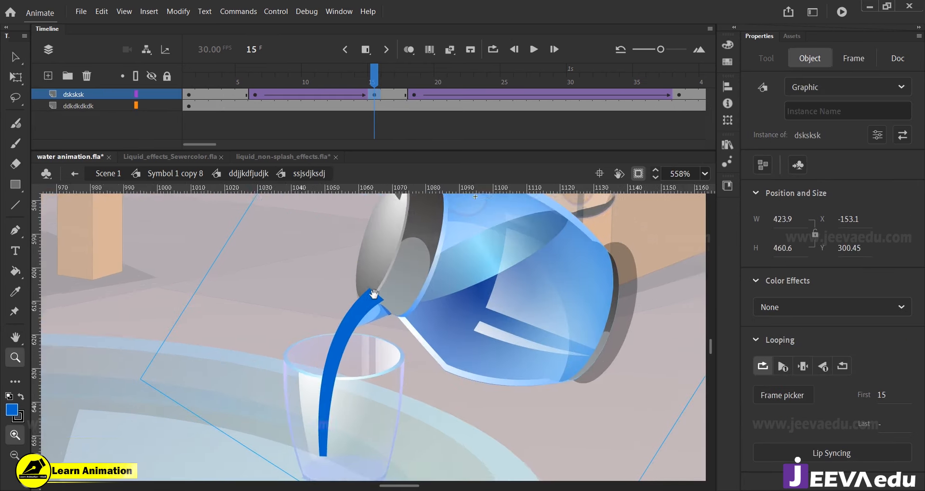
{"action": "key", "text": "v"}
{"action": "double_click", "coordinate": [349, 292]}
{"action": "double_click", "coordinate": [348, 293]}
{"action": "double_click", "coordinate": [348, 293]}
{"action": "left_click", "coordinate": [347, 290]}
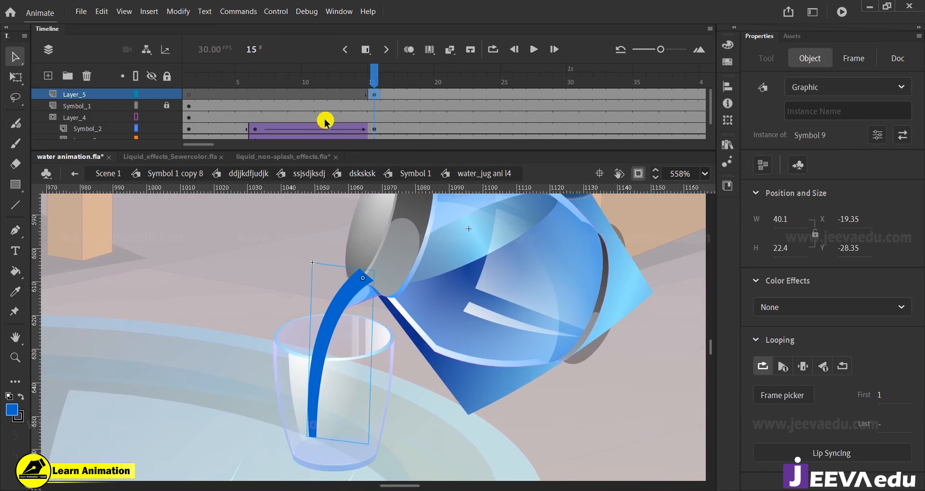
- Add a new layer above Layer_5 and insert a blank keyframe on it at frame 15
{"action": "left_click", "coordinate": [48, 76]}
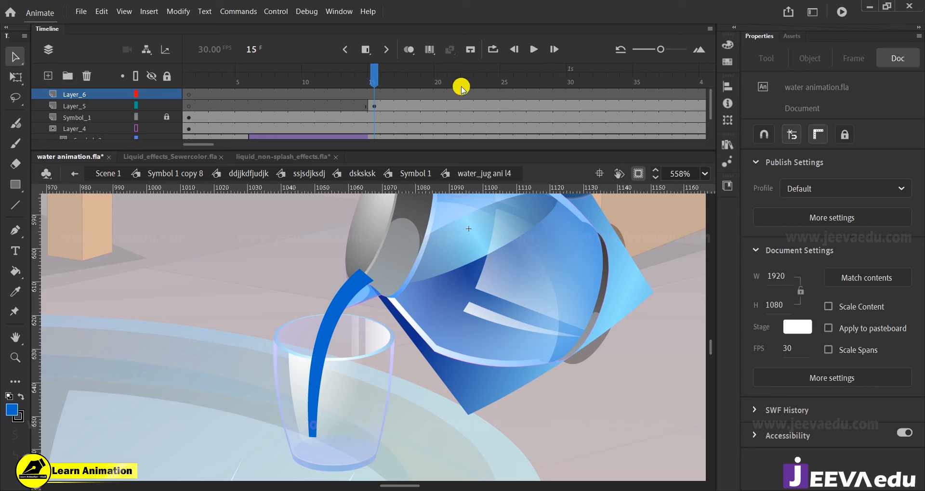
{"action": "left_click", "coordinate": [373, 99]}
{"action": "left_click", "coordinate": [354, 297]}
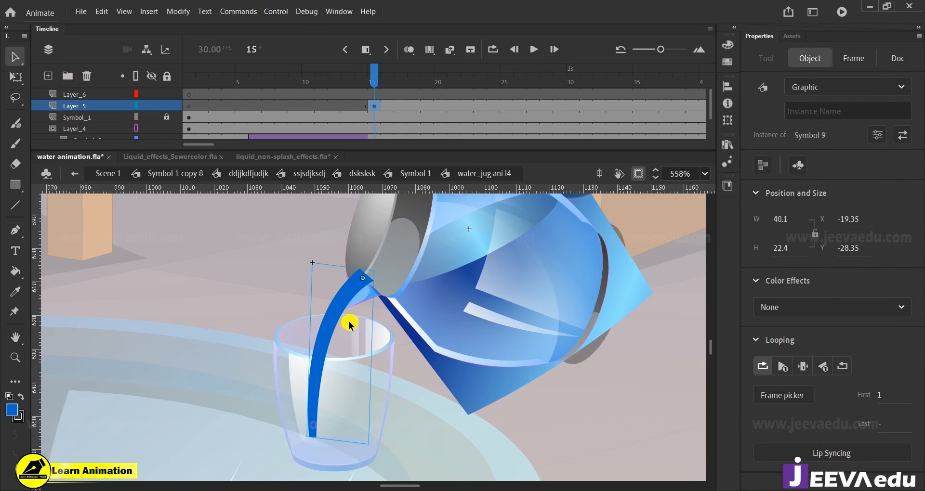
{"action": "key", "text": "q"}
{"action": "left_click", "coordinate": [407, 357]}
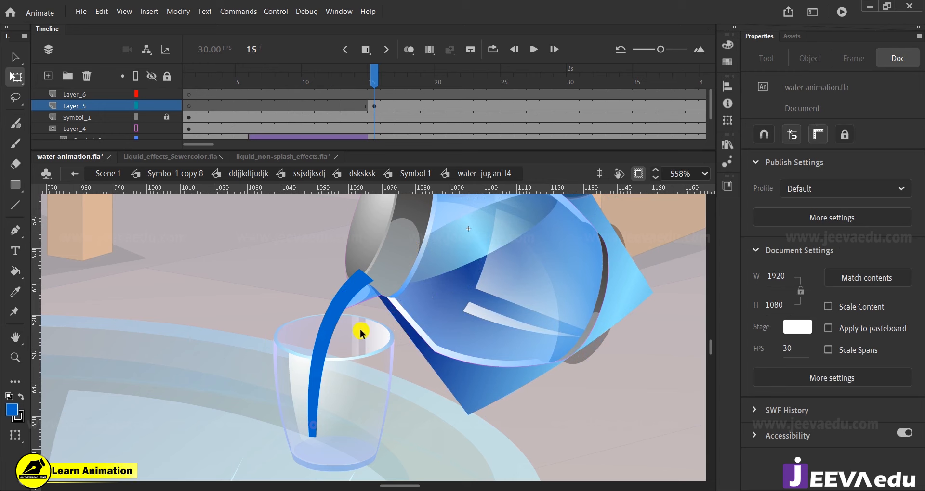
{"action": "left_click", "coordinate": [375, 99]}
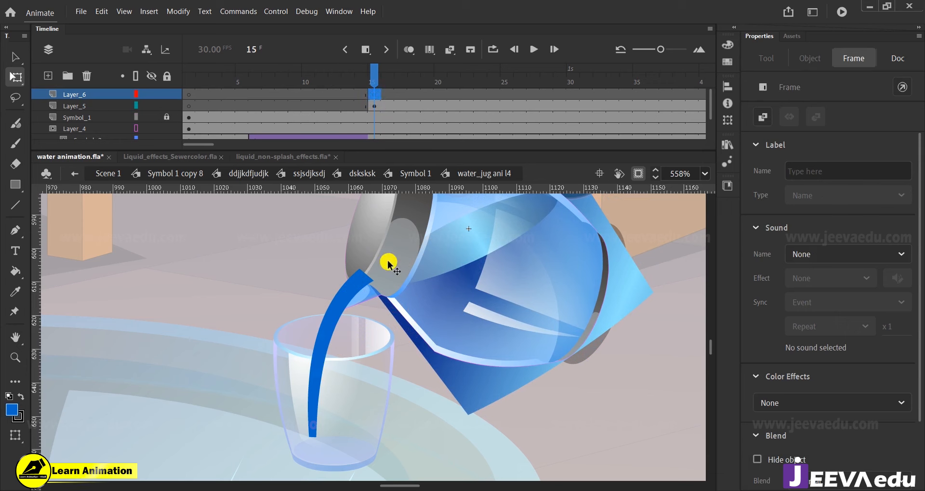
- Draw a rectangle over the jug's mouth and the stream's top on Layer_6 at frame 15, and delete its outline
{"action": "left_click", "coordinate": [15, 185]}
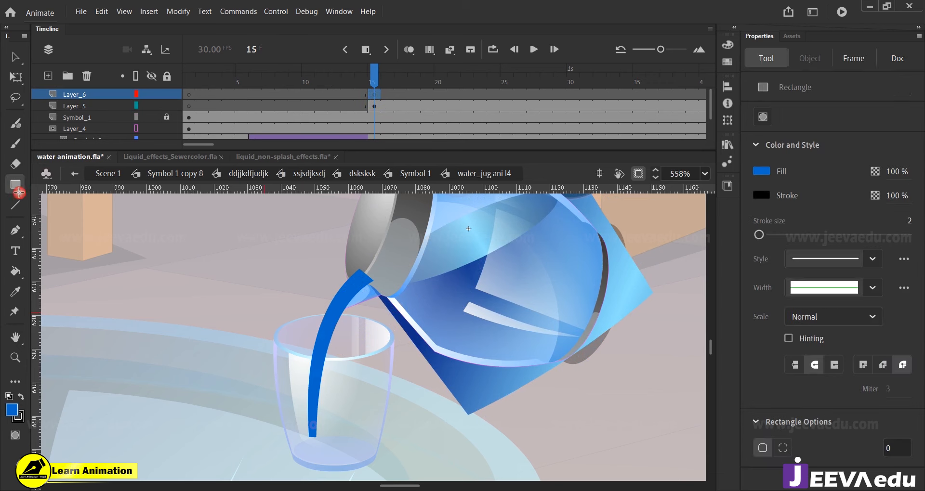
{"action": "left_click_drag", "start_coordinate": [317, 238], "coordinate": [427, 316]}
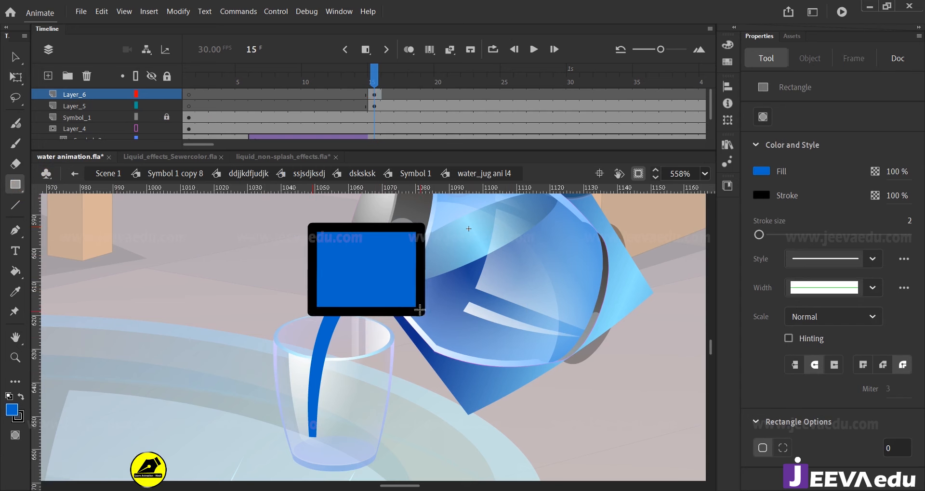
{"action": "key", "text": "v"}
{"action": "left_click", "coordinate": [425, 299]}
{"action": "double_click", "coordinate": [426, 298]}
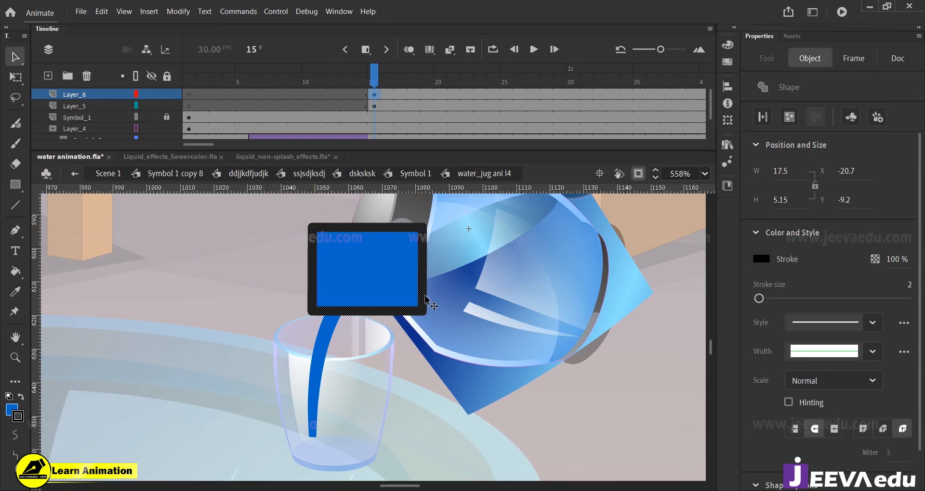
{"action": "key", "text": "Delete"}
- Change the rectangle's fill colour to bright green
{"action": "left_click", "coordinate": [400, 297]}
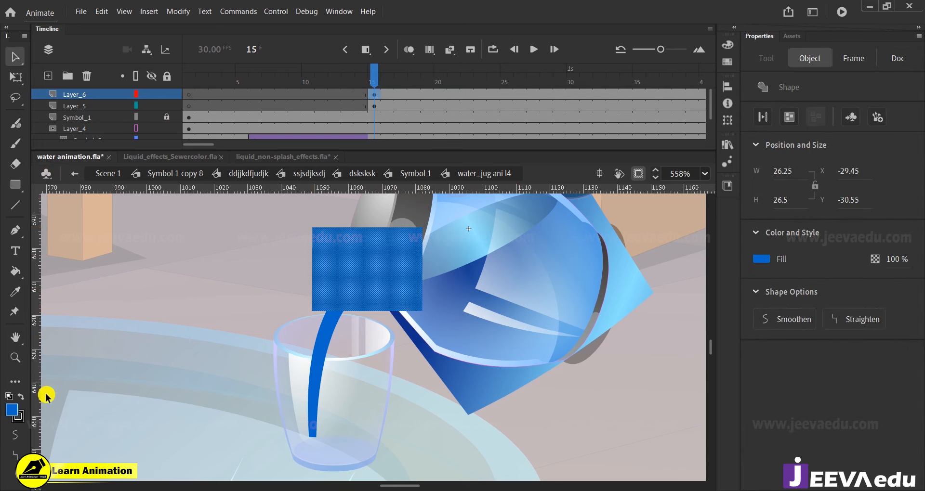
{"action": "left_click", "coordinate": [12, 409]}
{"action": "left_click", "coordinate": [117, 279]}
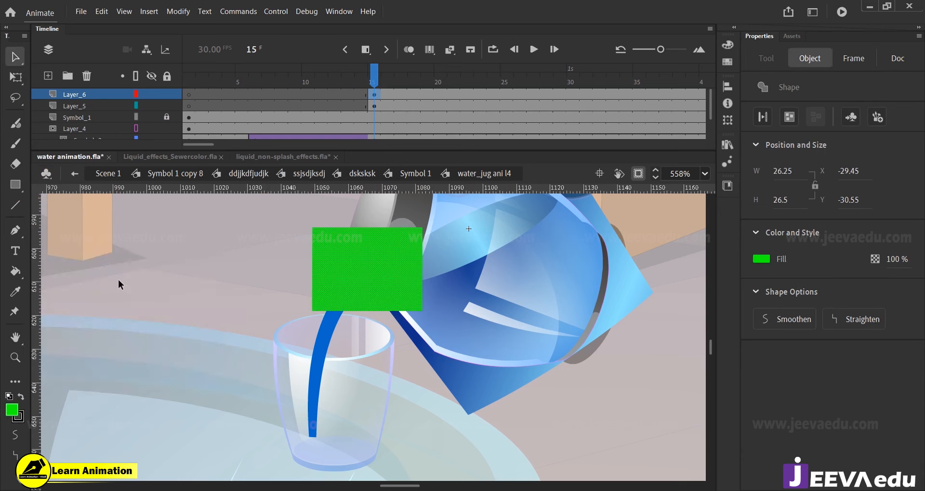
{"action": "left_click", "coordinate": [144, 293]}
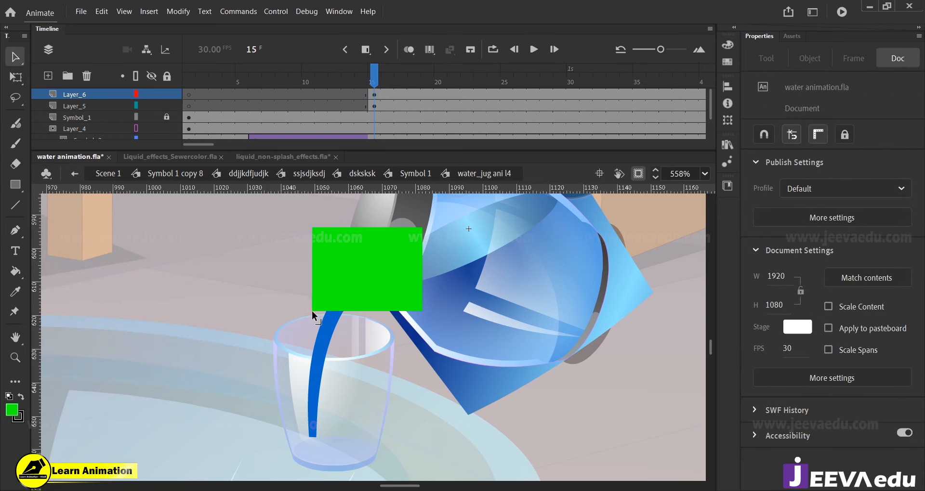
- Reshape the green rectangle by pulling both lower corners outward or down and curving its lower edge slightly
{"action": "left_click_drag", "start_coordinate": [312, 310], "coordinate": [271, 306]}
{"action": "left_click_drag", "start_coordinate": [419, 312], "coordinate": [422, 327]}
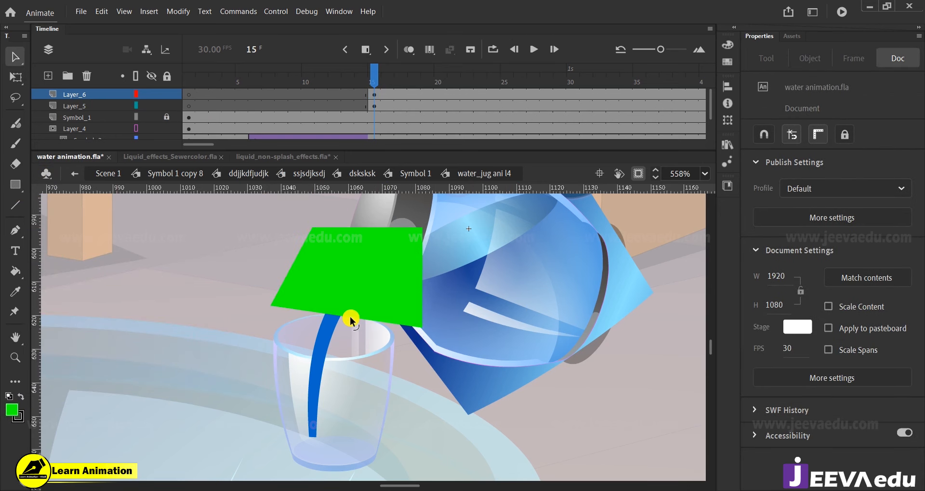
{"action": "mouse_move", "coordinate": [345, 323]}
{"action": "left_mouse_down"}
{"action": "mouse_move", "coordinate": [329, 337]}
{"action": "mouse_move", "coordinate": [349, 325]}
{"action": "left_mouse_up"}
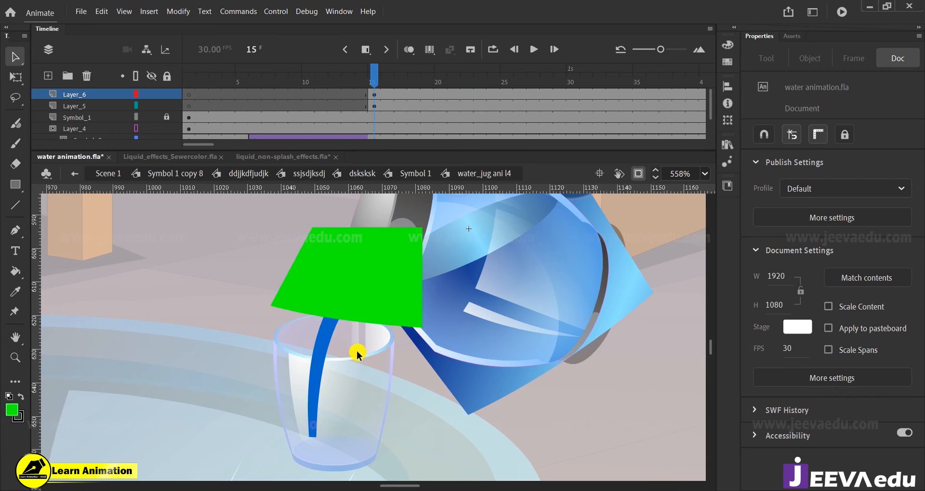
{"action": "key", "text": "z"}
{"action": "left_click", "coordinate": [361, 318]}
{"action": "scroll", "coordinate": [382, 353], "scroll_direction": "down", "scroll_amount": 1}
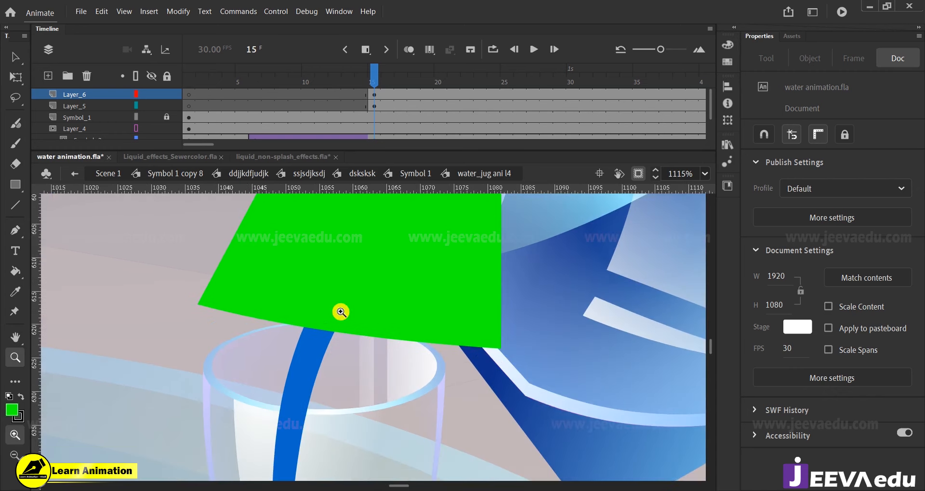
{"action": "left_click", "coordinate": [354, 352], "text": "alt"}
{"action": "key", "text": "v"}
{"action": "left_click", "coordinate": [387, 342]}
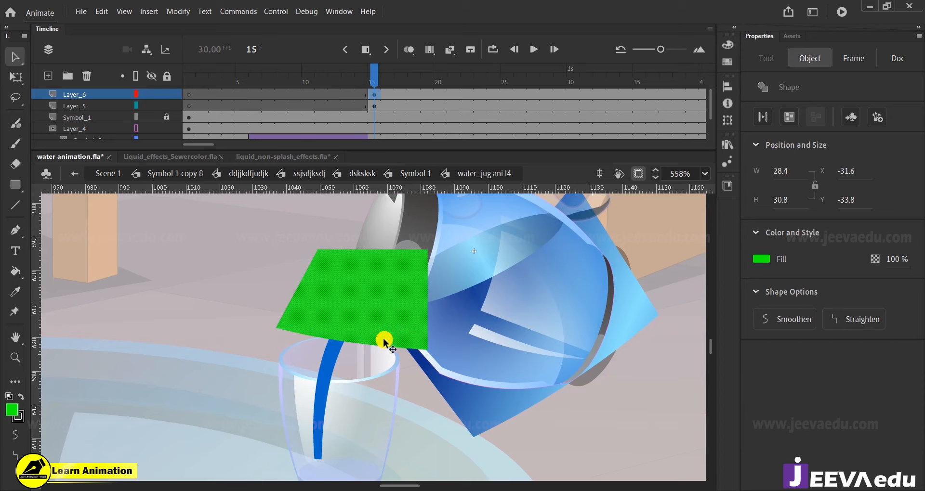
- Move the green shape away from the stream and over the lower part of the jug
{"action": "left_click", "coordinate": [375, 367]}
{"action": "key", "text": "z"}
{"action": "left_click", "coordinate": [352, 323]}
{"action": "left_click", "coordinate": [378, 364]}
{"action": "left_click_drag", "start_coordinate": [388, 366], "coordinate": [403, 366]}
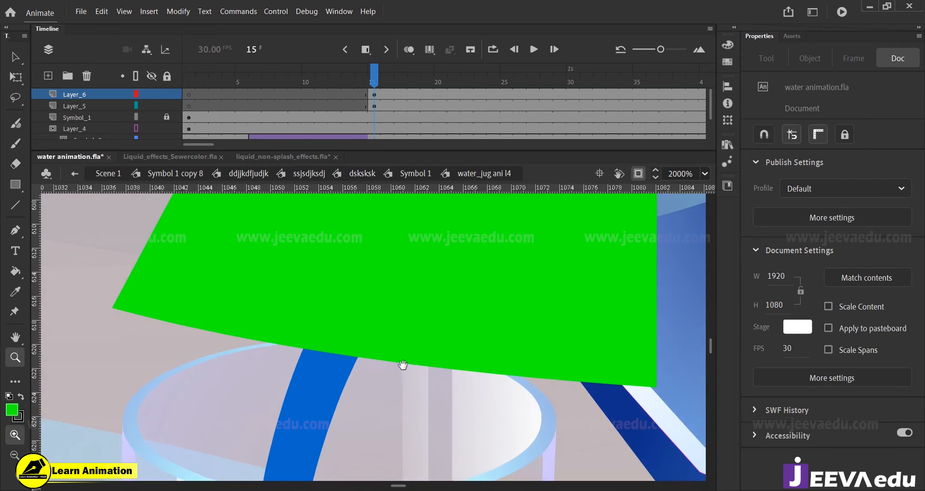
{"action": "left_click", "coordinate": [407, 343], "text": "alt"}
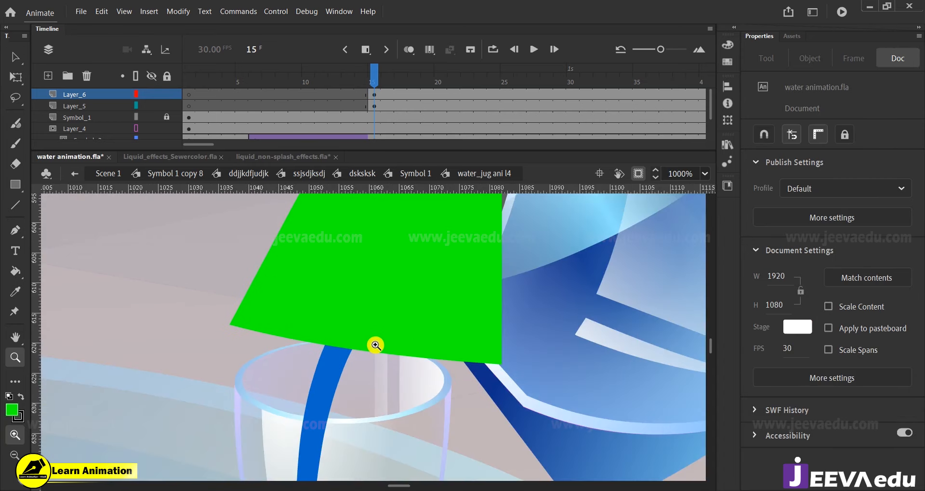
{"action": "left_click", "coordinate": [386, 355], "text": "alt"}
{"action": "key", "text": "v"}
{"action": "left_click_drag", "start_coordinate": [397, 326], "coordinate": [467, 347]}
{"action": "key", "text": "z"}
{"action": "left_click", "coordinate": [467, 350]}
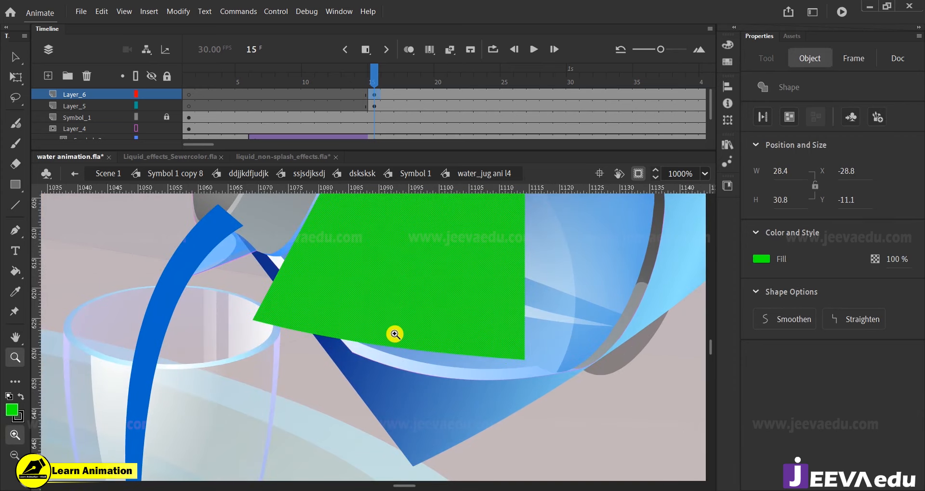
{"action": "key", "text": "v"}
{"action": "left_click", "coordinate": [348, 419]}
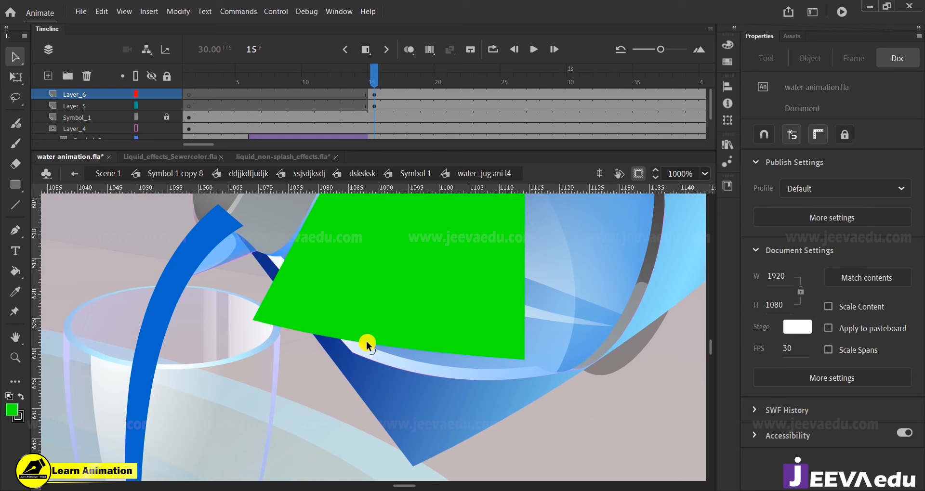
- Erase scattered drop-like dots along the green shape's lower edge, using Eraser size 3 for the first and size 1 for the rest
{"action": "key", "text": "e"}
{"action": "left_click", "coordinate": [387, 336]}
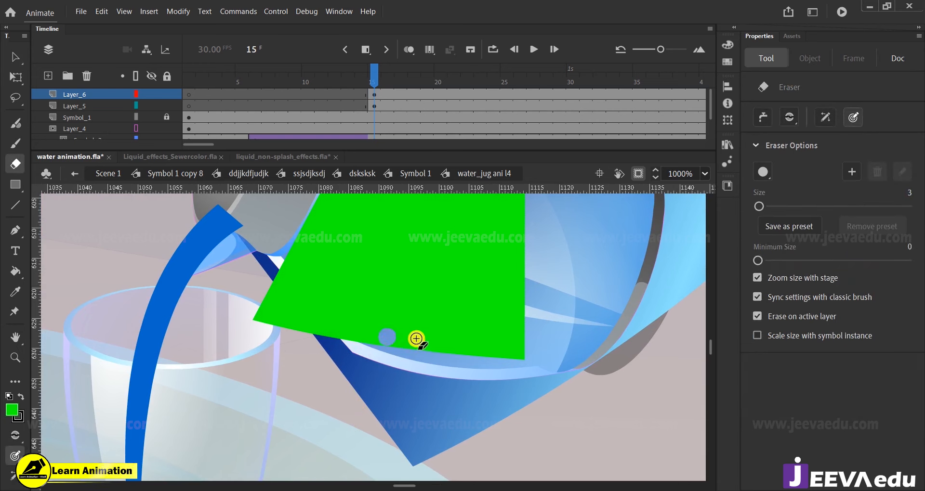
{"action": "left_click_drag", "start_coordinate": [759, 206], "coordinate": [757, 206]}
{"action": "left_click", "coordinate": [404, 347]}
{"action": "left_click", "coordinate": [374, 344]}
{"action": "left_click", "coordinate": [369, 333]}
{"action": "left_click", "coordinate": [415, 340]}
{"action": "left_click", "coordinate": [438, 351]}
{"action": "left_click", "coordinate": [367, 341]}
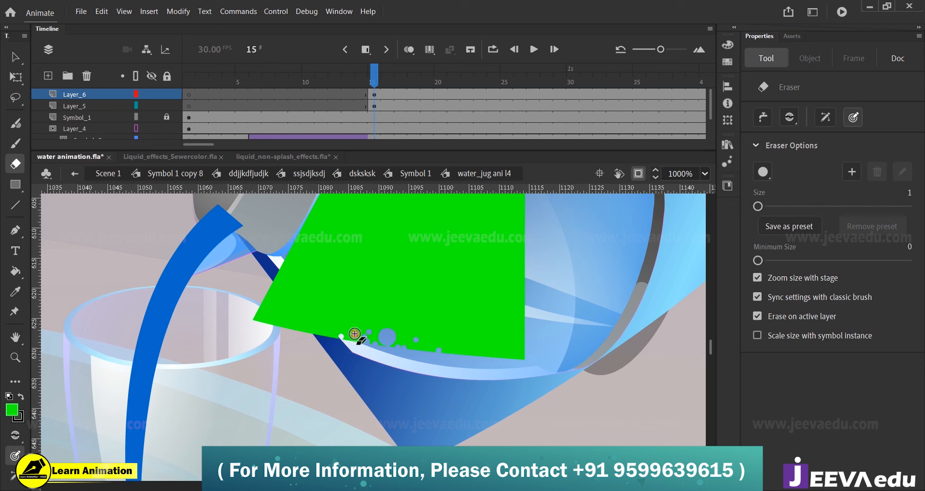
{"action": "left_click", "coordinate": [350, 328]}
{"action": "left_click", "coordinate": [319, 334]}
{"action": "left_click", "coordinate": [314, 334]}
{"action": "left_click", "coordinate": [326, 334]}
{"action": "left_click", "coordinate": [325, 326]}
{"action": "left_click", "coordinate": [335, 328]}
{"action": "left_click", "coordinate": [341, 335]}
{"action": "left_click", "coordinate": [366, 329]}
{"action": "left_click", "coordinate": [407, 331]}
{"action": "left_click", "coordinate": [417, 343]}
{"action": "left_click", "coordinate": [427, 347]}
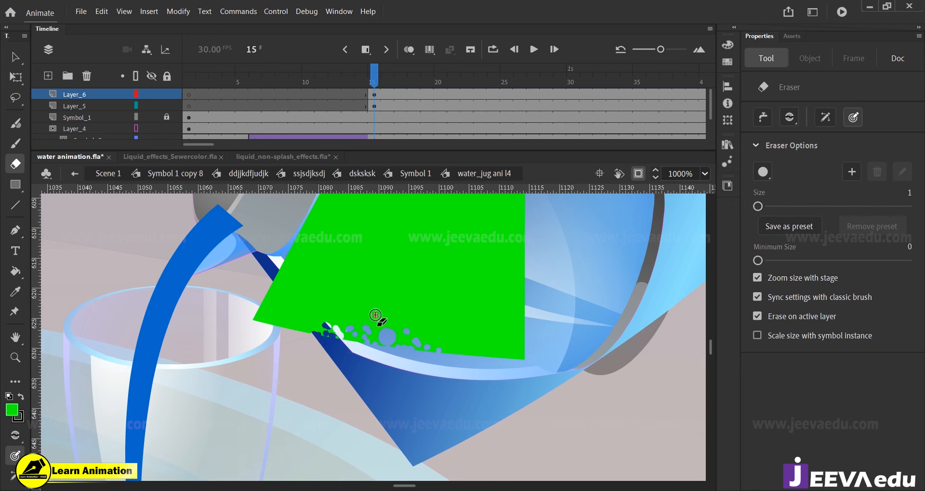
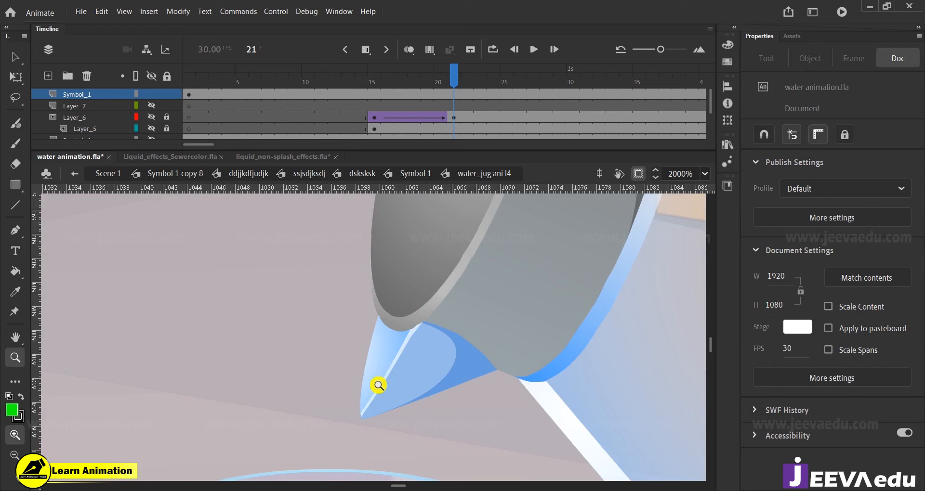
- Delete the light-blue gradient piece on the outer side of the jug's spout on the Symbol_1 layer
{"action": "key", "text": "v"}
{"action": "left_click", "coordinate": [377, 359]}
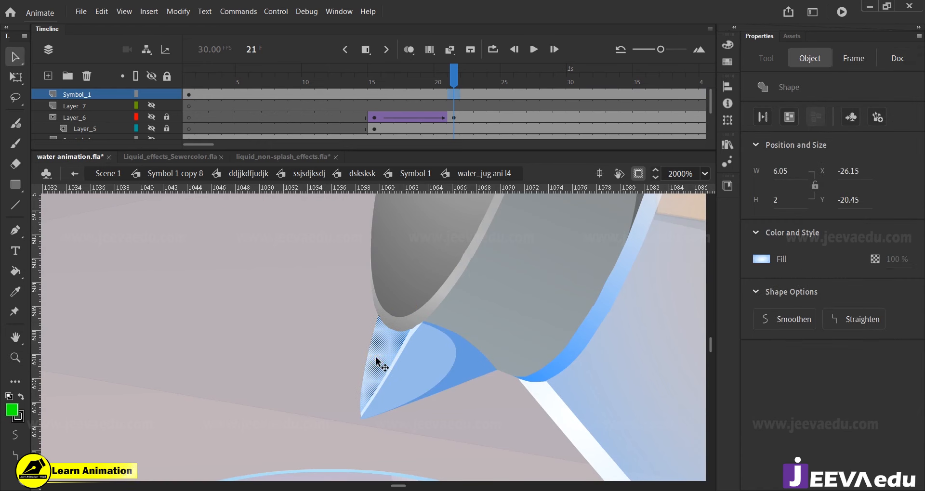
{"action": "key", "text": "Delete"}
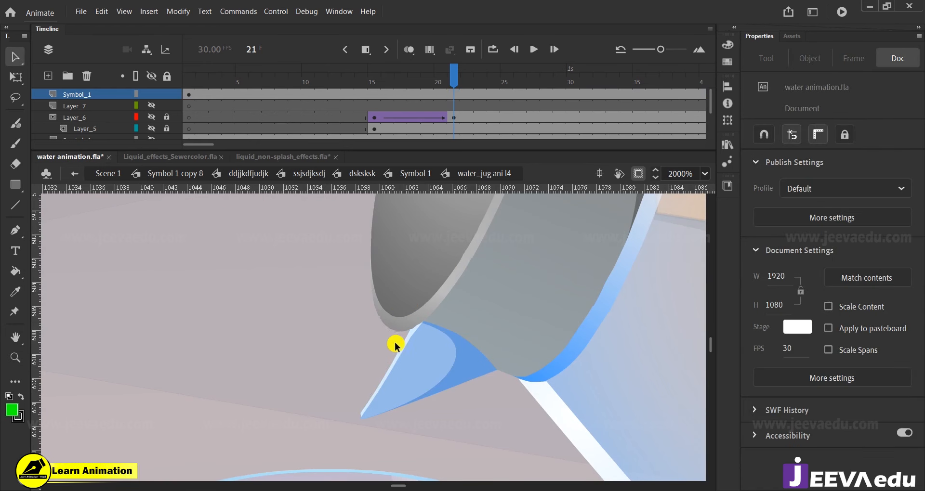
{"action": "key", "text": "z"}
{"action": "left_click", "coordinate": [452, 335], "text": "alt"}
{"action": "left_click", "coordinate": [453, 334], "text": "alt"}
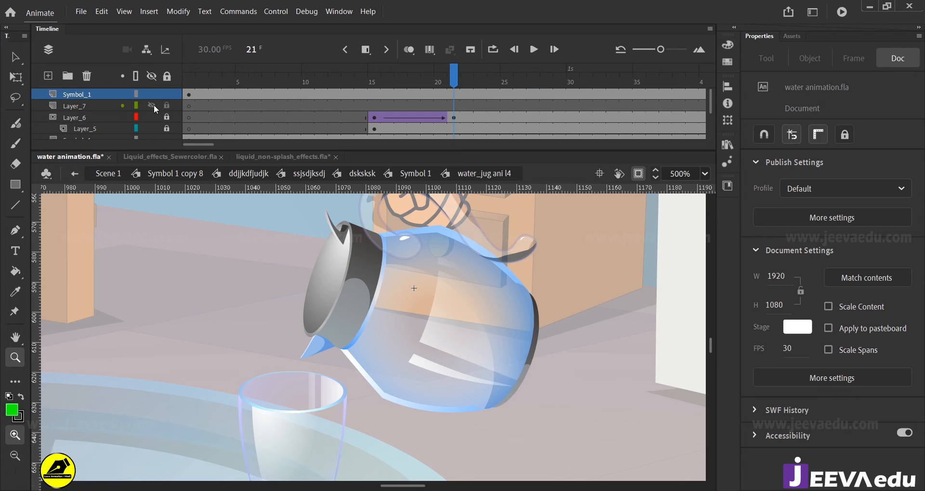
- Show the hidden layers from Layer_7 downward and move the top Symbol_1 layer's first keyframe to frame 15
{"action": "left_click_drag", "start_coordinate": [151, 105], "coordinate": [151, 139]}
{"action": "left_click", "coordinate": [190, 94]}
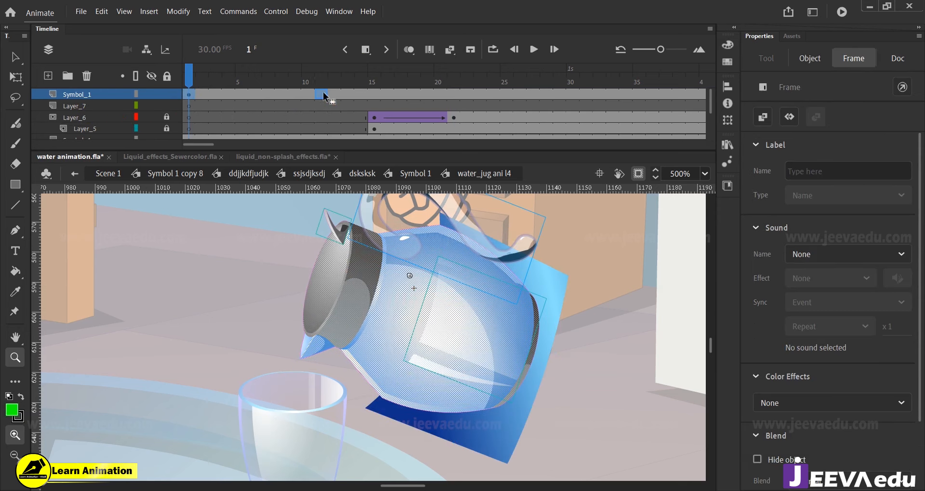
{"action": "left_click_drag", "start_coordinate": [373, 95], "coordinate": [374, 95]}
{"action": "left_click_drag", "start_coordinate": [372, 83], "coordinate": [454, 139]}
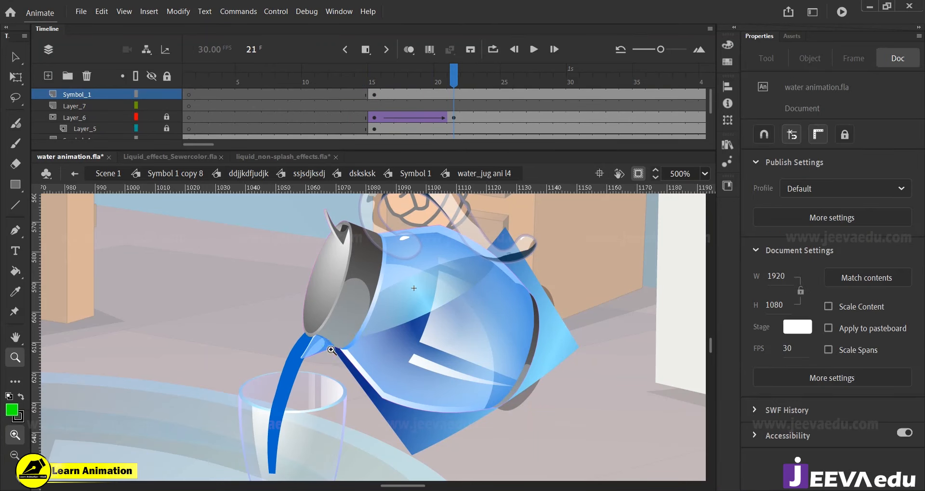
- Hide the Layer_6 mask and unlock Layer_5 at frame 15 to expose the full stream for editing
{"action": "left_click", "coordinate": [336, 345]}
{"action": "left_click", "coordinate": [330, 345]}
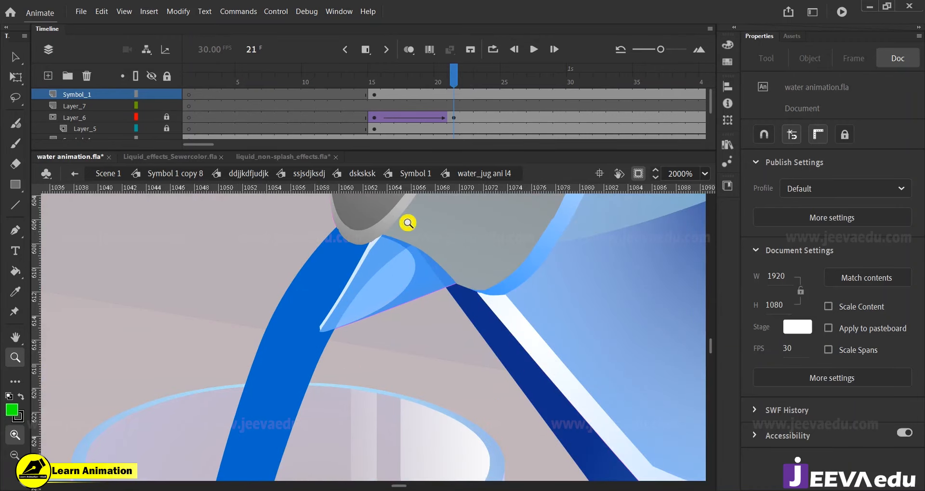
{"action": "left_click", "coordinate": [374, 118]}
{"action": "left_click", "coordinate": [374, 129]}
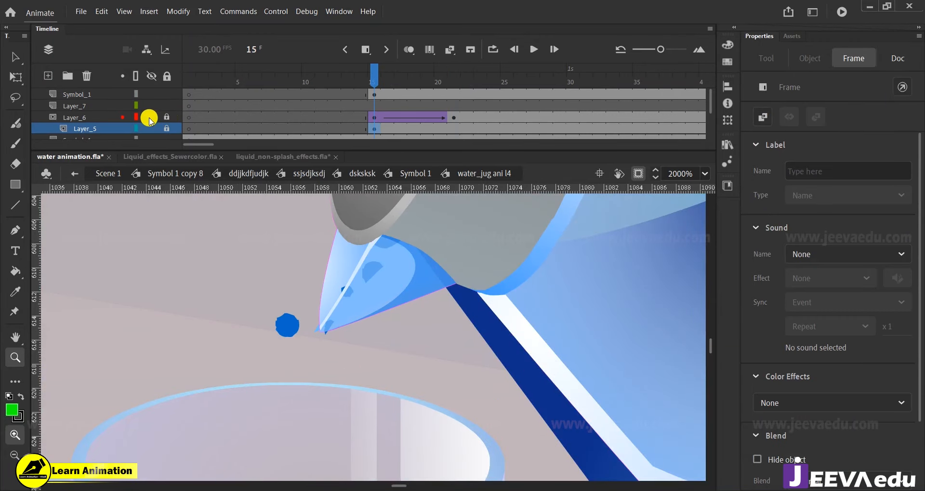
{"action": "left_click", "coordinate": [150, 117]}
{"action": "key", "text": "v"}
{"action": "left_click", "coordinate": [303, 333]}
{"action": "left_click", "coordinate": [378, 130]}
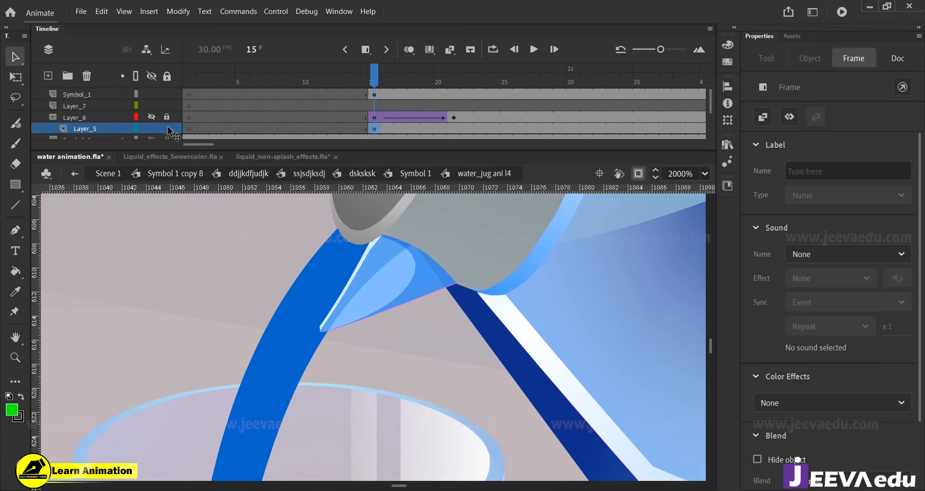
- Adjust the stream instance on Layer_5 with Free Transform to about 39.85 wide by 20.5 high, aligning it with the spout
{"action": "key", "text": "z"}
{"action": "left_click", "coordinate": [405, 371], "text": "alt"}
{"action": "left_click", "coordinate": [402, 369], "text": "alt"}
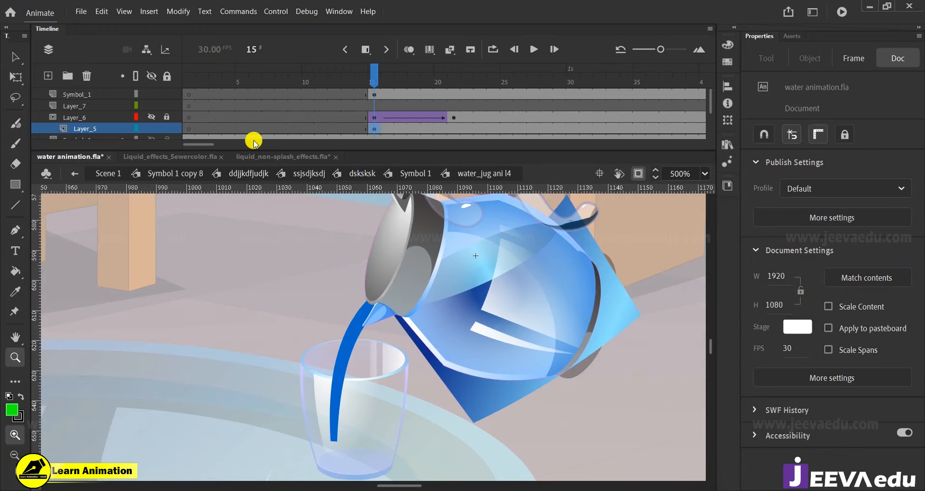
{"action": "left_click", "coordinate": [16, 77]}
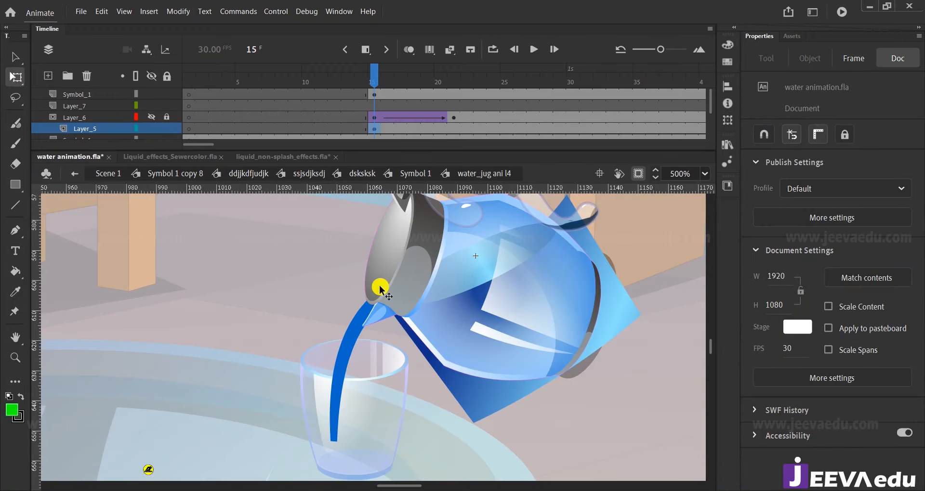
{"action": "left_click", "coordinate": [153, 128]}
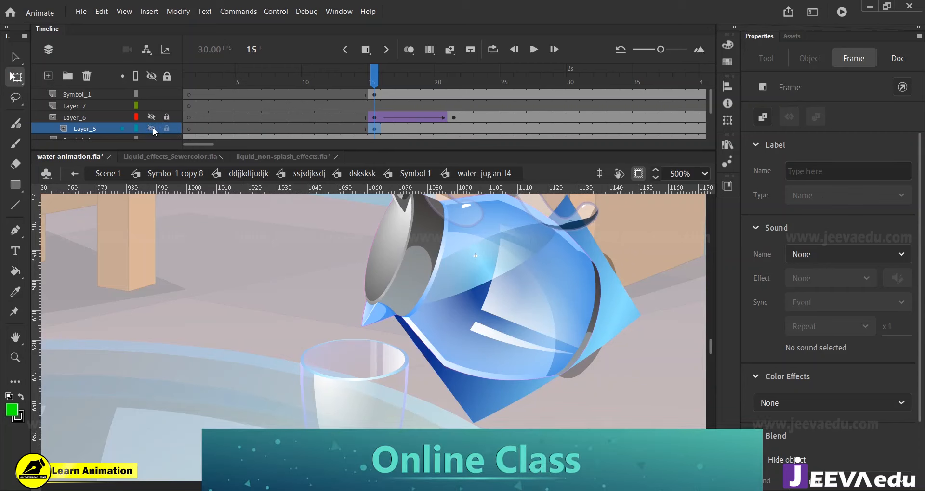
{"action": "left_click", "coordinate": [153, 128]}
{"action": "key", "text": "v"}
{"action": "left_click", "coordinate": [353, 353]}
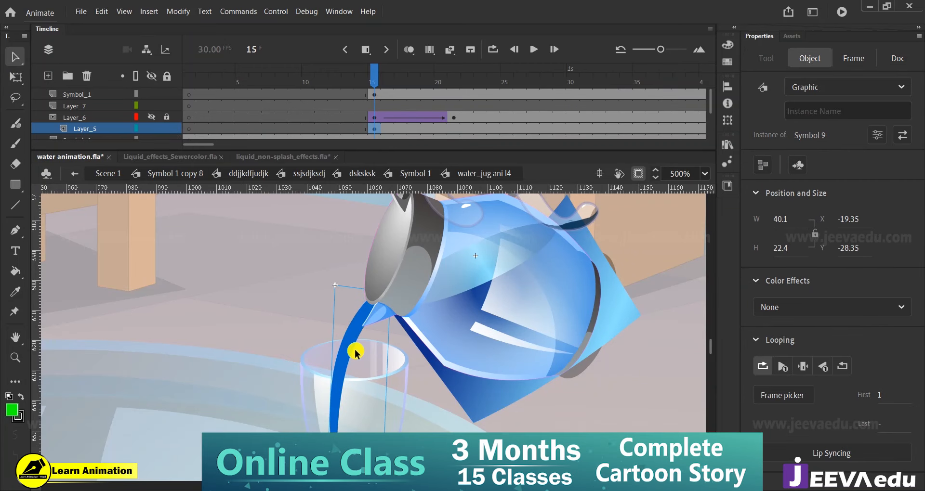
{"action": "key", "text": "q"}
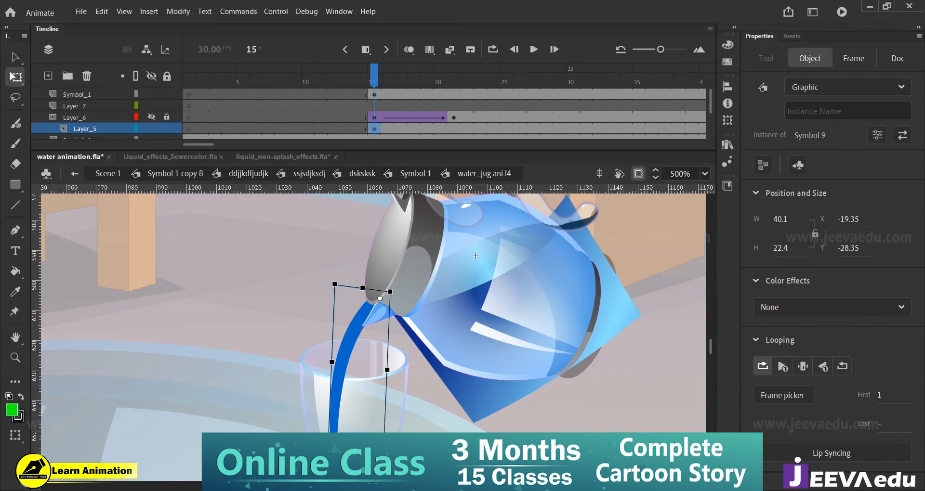
{"action": "left_click_drag", "start_coordinate": [379, 452], "coordinate": [377, 452]}
- Scrub between frames 15 and 21 and examine how the stream meets the jug's spout and falls into the glass
{"action": "key", "text": "v"}
{"action": "key", "text": "ctrl+equal"}
{"action": "key", "text": "ctrl+equal"}
{"action": "left_click_drag", "start_coordinate": [374, 72], "coordinate": [374, 107]}
{"action": "left_click", "coordinate": [393, 323]}
{"action": "left_click", "coordinate": [392, 329]}
{"action": "left_click", "coordinate": [423, 254]}
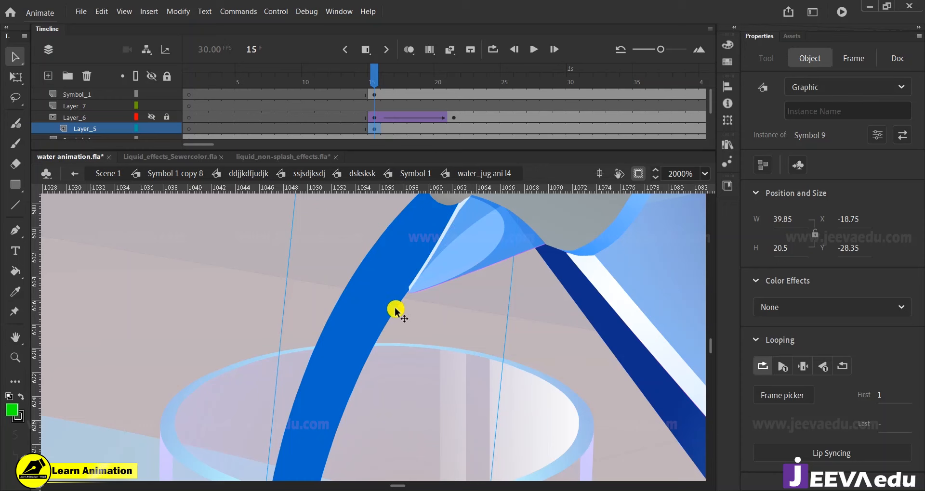
{"action": "left_click_drag", "start_coordinate": [376, 85], "coordinate": [431, 99]}
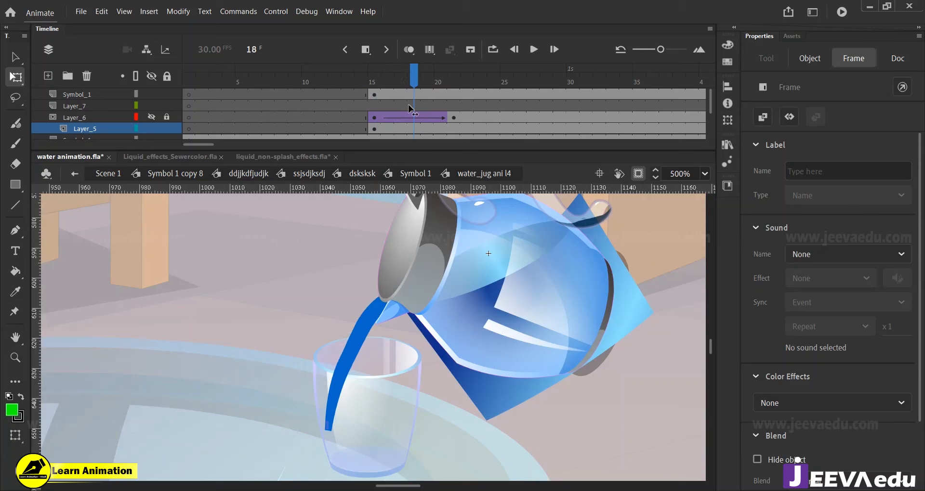
{"action": "left_click_drag", "start_coordinate": [415, 113], "coordinate": [460, 137]}
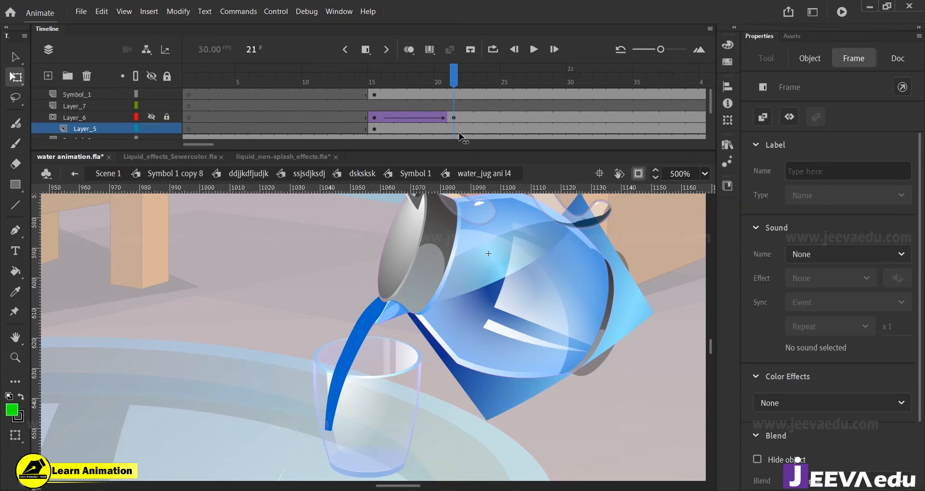
{"action": "left_click", "coordinate": [389, 254]}
{"action": "left_click", "coordinate": [374, 95]}
{"action": "key", "text": "z"}
{"action": "left_click", "coordinate": [449, 299], "text": "alt"}
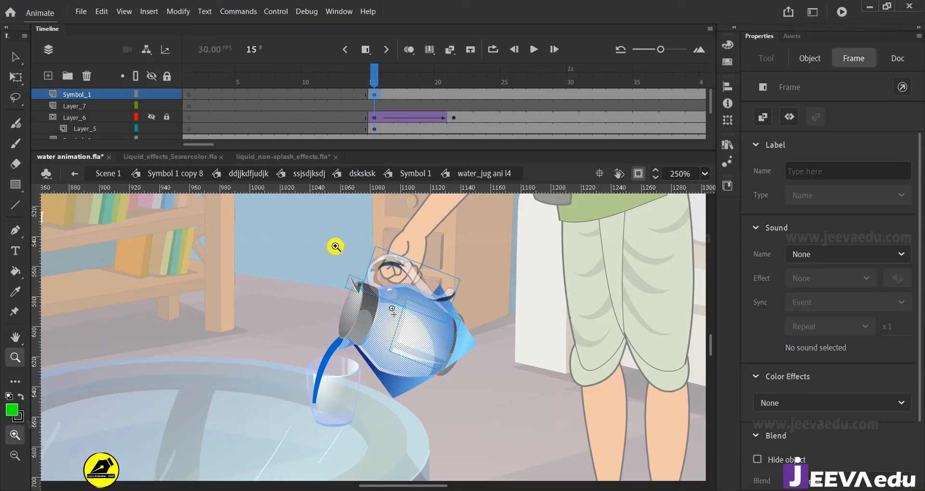
- Isolate the top Symbol_1 layer at frame 15 and remove the handle from its copy of the jug
{"action": "left_click", "coordinate": [151, 77]}
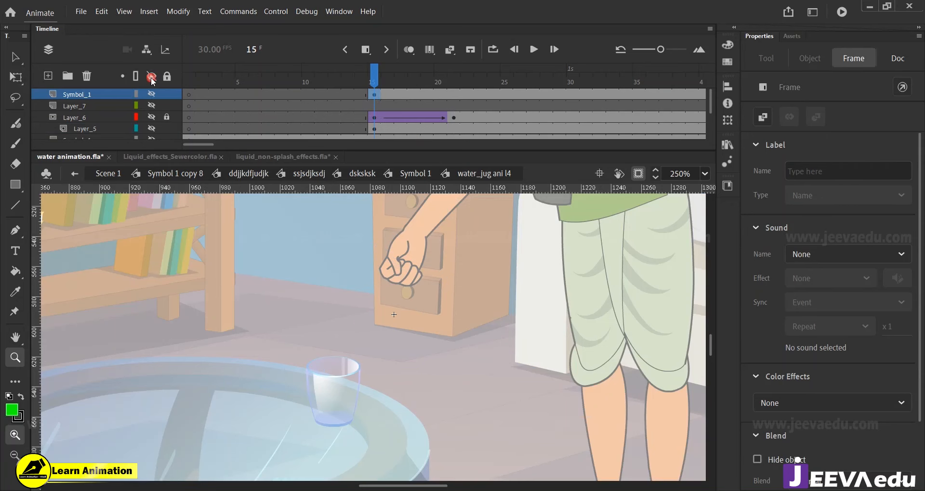
{"action": "left_click", "coordinate": [152, 93]}
{"action": "left_click", "coordinate": [401, 299]}
{"action": "key", "text": "v"}
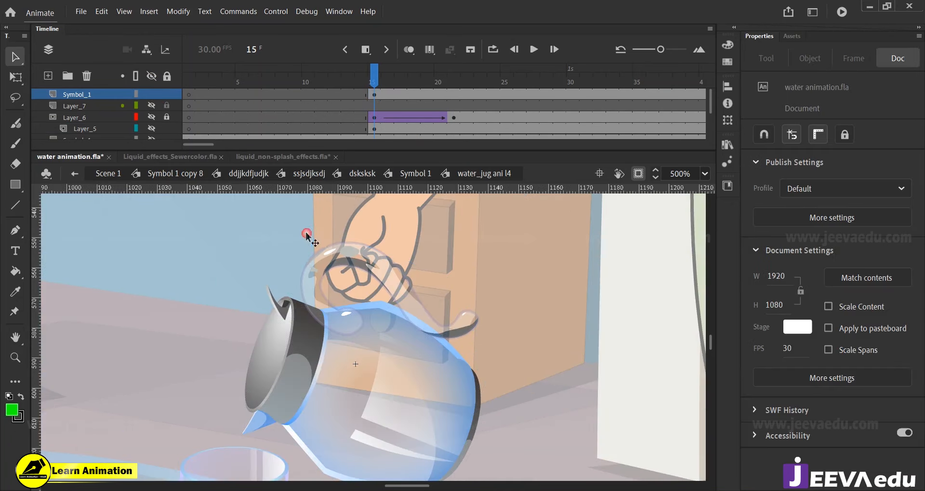
{"action": "left_click", "coordinate": [334, 258]}
{"action": "left_click", "coordinate": [366, 291]}
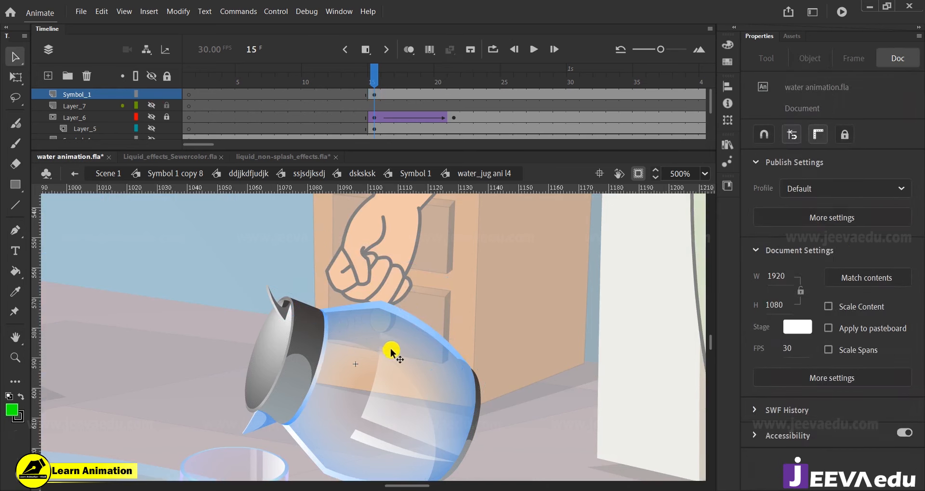
- Show and lock all layers of the jug symbol, and scrub from frame 15 to 20 to check the stream
{"action": "left_click", "coordinate": [151, 77]}
{"action": "left_click", "coordinate": [151, 77]}
{"action": "left_click_drag", "start_coordinate": [374, 72], "coordinate": [389, 108]}
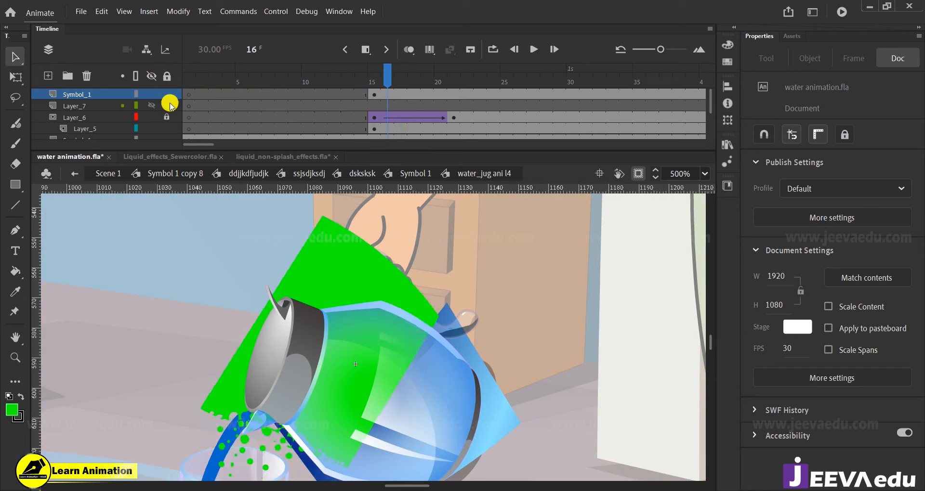
{"action": "left_click", "coordinate": [166, 76]}
{"action": "left_click_drag", "start_coordinate": [374, 79], "coordinate": [443, 116]}
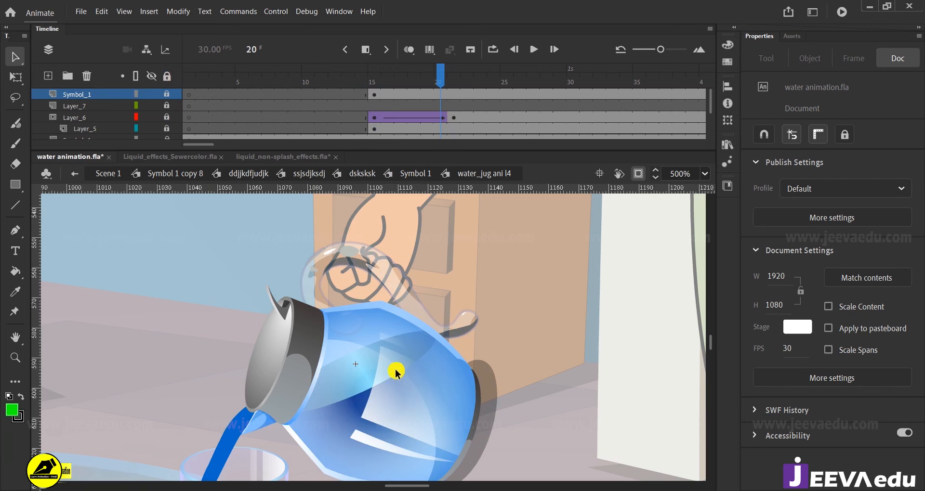
- Go back up to the ddjjkdfjudjk symbol and play the pour to examine the stream and jug in context
{"action": "left_click", "coordinate": [299, 174]}
{"action": "key", "text": "z"}
{"action": "left_click", "coordinate": [368, 355], "text": "alt"}
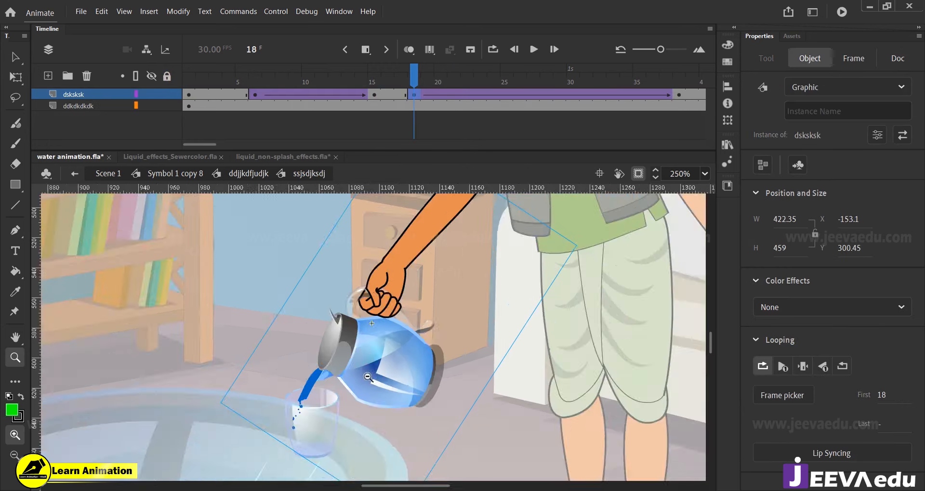
{"action": "left_click", "coordinate": [367, 357], "text": "alt"}
{"action": "left_click", "coordinate": [219, 174]}
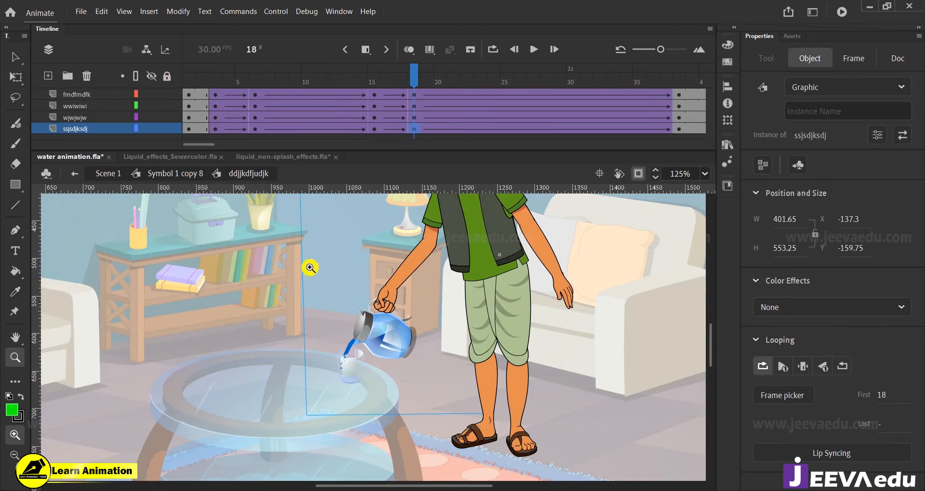
{"action": "left_click_drag", "start_coordinate": [383, 348], "coordinate": [413, 353]}
{"action": "left_click_drag", "start_coordinate": [414, 81], "coordinate": [383, 81]}
{"action": "key", "text": "Return"}
- Open the nested water_jug ani l4 symbol again at frame 15 for editing, with the jug enlarged
{"action": "left_click_drag", "start_coordinate": [335, 126], "coordinate": [374, 109]}
{"action": "left_click", "coordinate": [410, 347]}
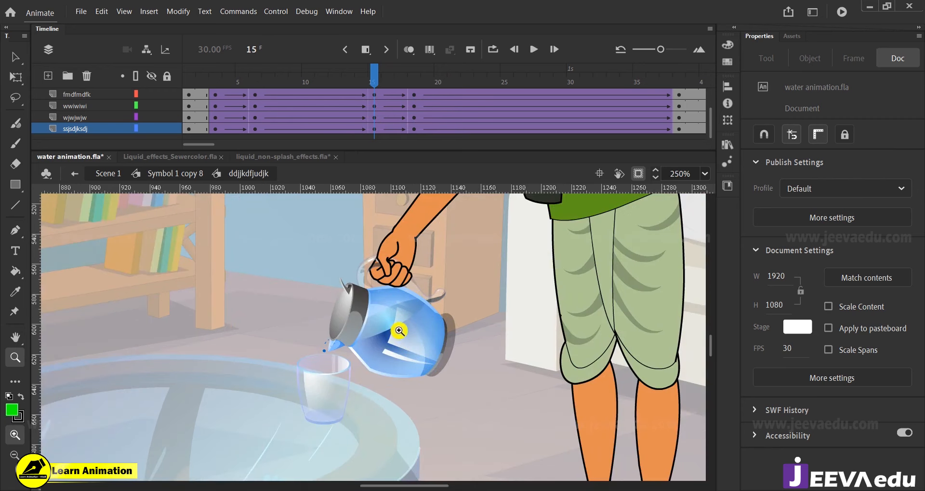
{"action": "left_click", "coordinate": [401, 327]}
{"action": "left_click", "coordinate": [363, 110]}
{"action": "left_click_drag", "start_coordinate": [363, 105], "coordinate": [369, 108]}
{"action": "key", "text": "v"}
{"action": "double_click", "coordinate": [323, 335]}
{"action": "double_click", "coordinate": [323, 336]}
{"action": "double_click", "coordinate": [323, 335]}
{"action": "double_click", "coordinate": [323, 335]}
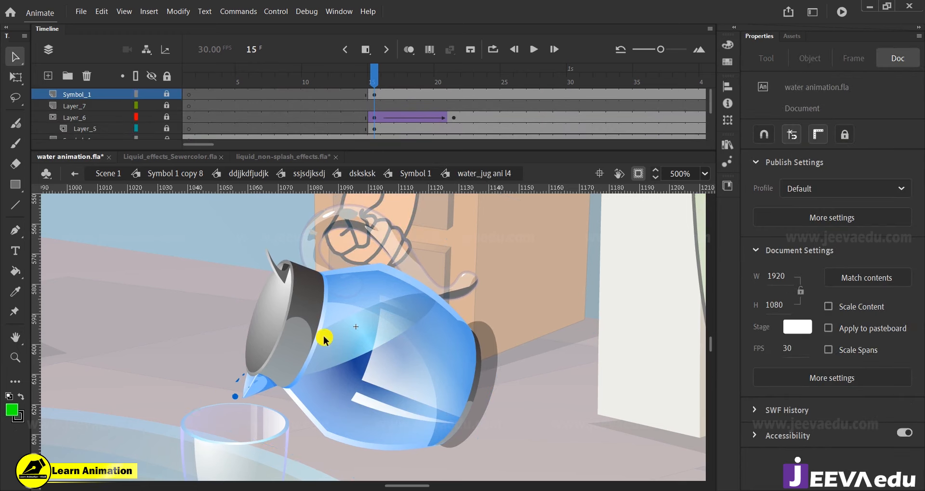
- Show only the top Symbol_1 layer at frame 15 and inspect its jug parts around the spout
{"action": "left_click", "coordinate": [371, 96]}
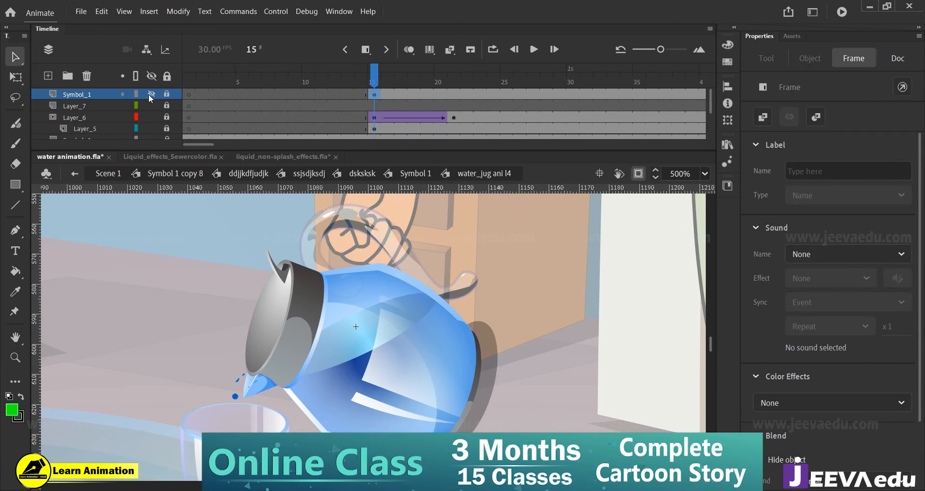
{"action": "left_click_drag", "start_coordinate": [374, 73], "coordinate": [359, 91]}
{"action": "left_click", "coordinate": [373, 95]}
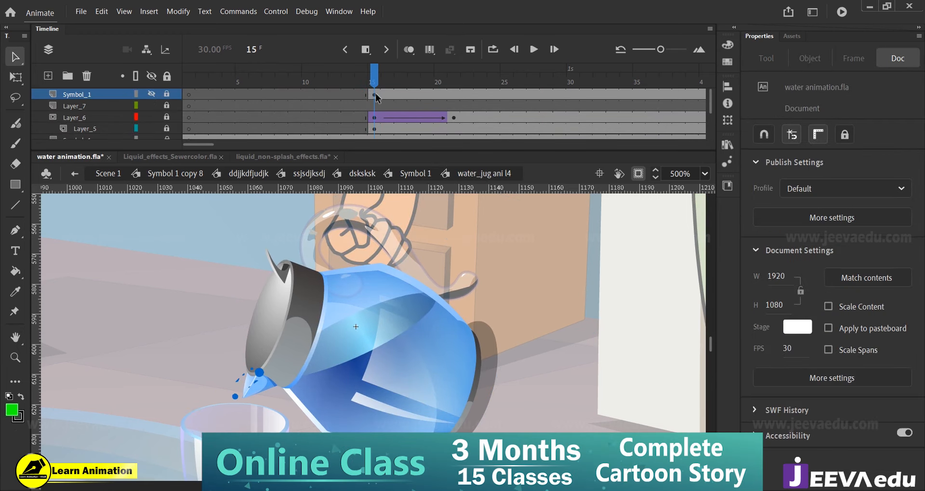
{"action": "left_click", "coordinate": [155, 93], "text": "alt"}
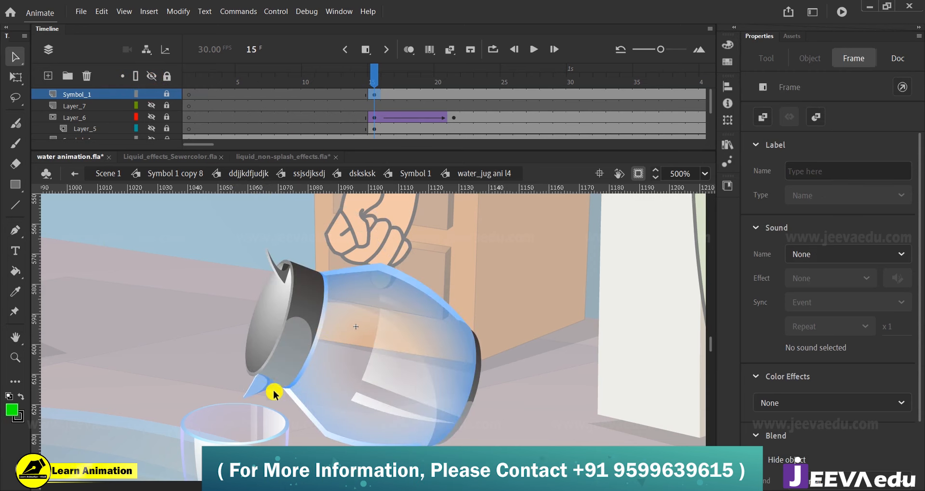
{"action": "key", "text": "z"}
{"action": "left_click", "coordinate": [304, 402]}
{"action": "left_click", "coordinate": [386, 370]}
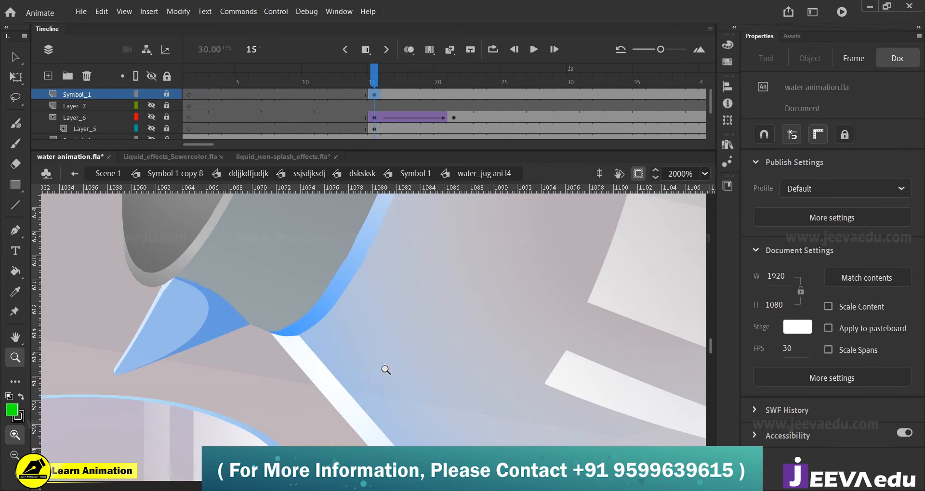
{"action": "left_click", "coordinate": [364, 361], "text": "alt"}
{"action": "left_click", "coordinate": [357, 314], "text": "alt"}
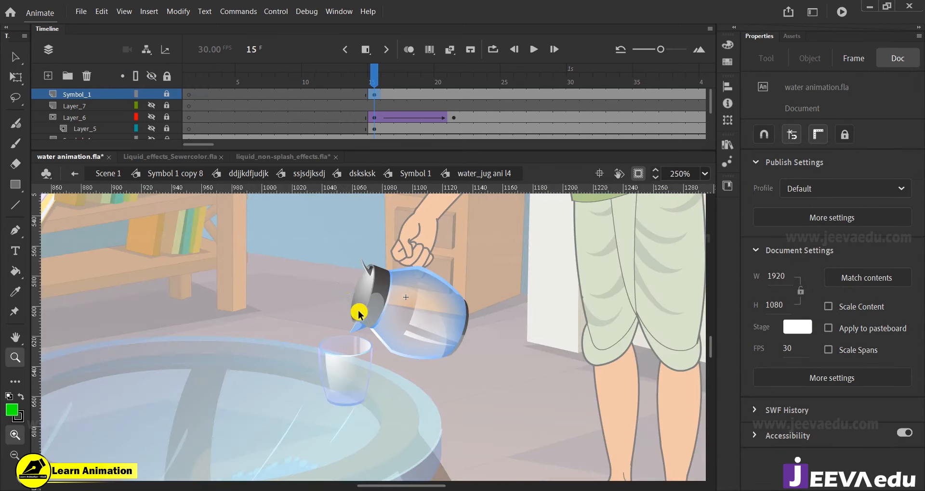
{"action": "key", "text": "v"}
{"action": "left_click_drag", "start_coordinate": [361, 294], "coordinate": [503, 399]}
{"action": "key", "text": "z"}
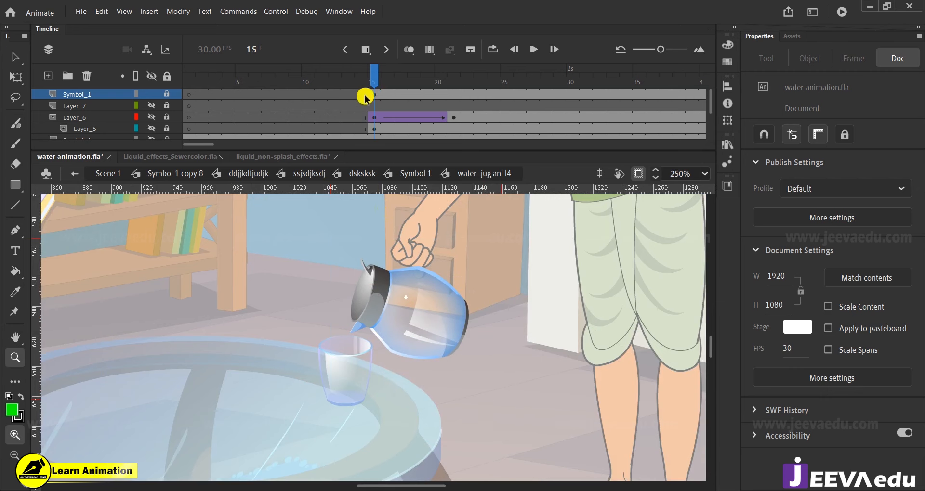
- Unlock the top Symbol_1 layer and delete the glass jug body from it, keeping the lid and spout shapes
{"action": "left_click", "coordinate": [167, 95]}
{"action": "key", "text": "v"}
{"action": "left_click_drag", "start_coordinate": [314, 243], "coordinate": [490, 413]}
{"action": "key", "text": "z"}
{"action": "left_click", "coordinate": [395, 315]}
{"action": "left_click", "coordinate": [309, 395]}
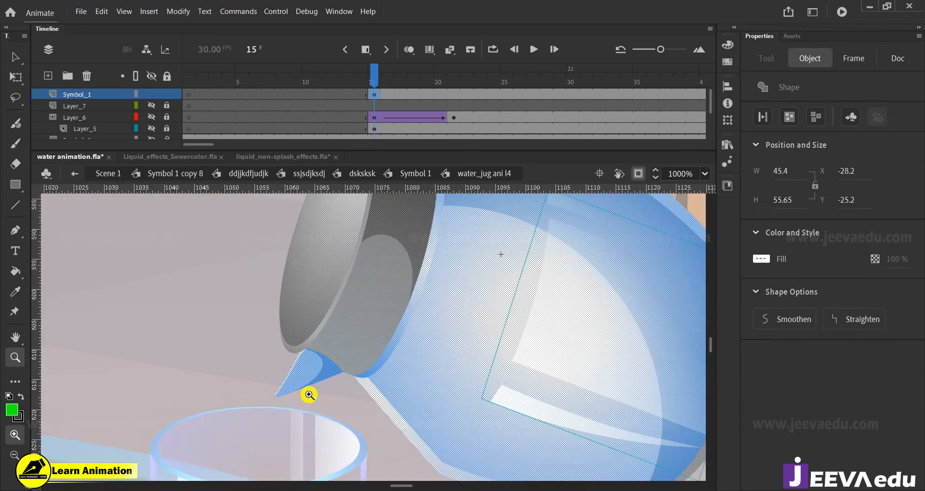
{"action": "left_click", "coordinate": [318, 365]}
{"action": "key", "text": "v"}
{"action": "key", "text": "z"}
{"action": "left_click", "coordinate": [458, 345], "text": "alt"}
{"action": "left_click", "coordinate": [463, 348], "text": "alt"}
{"action": "left_click", "coordinate": [463, 354]}
{"action": "key", "text": "Delete"}
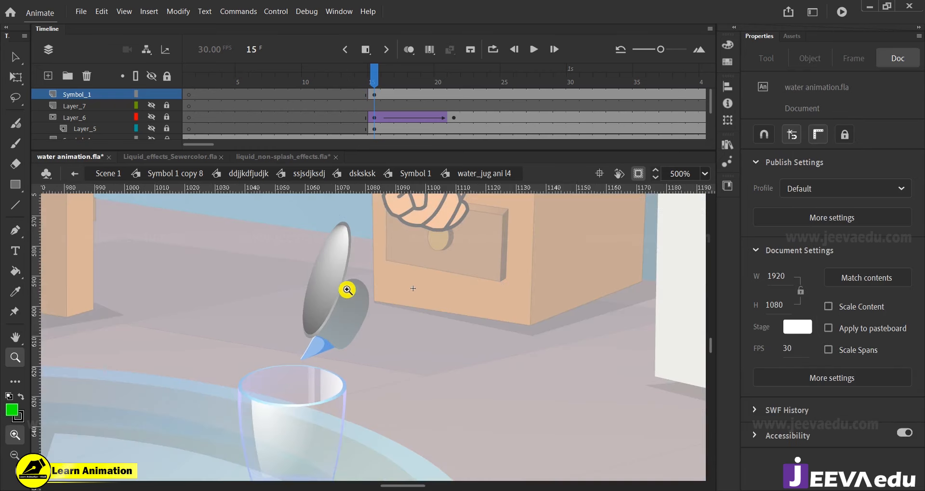
- Delete the grey lid shapes above the spout from the top Symbol_1 layer, keeping the blue spout
{"action": "left_click", "coordinate": [152, 95]}
{"action": "left_click", "coordinate": [152, 78]}
{"action": "left_click", "coordinate": [153, 78]}
{"action": "left_click", "coordinate": [153, 95]}
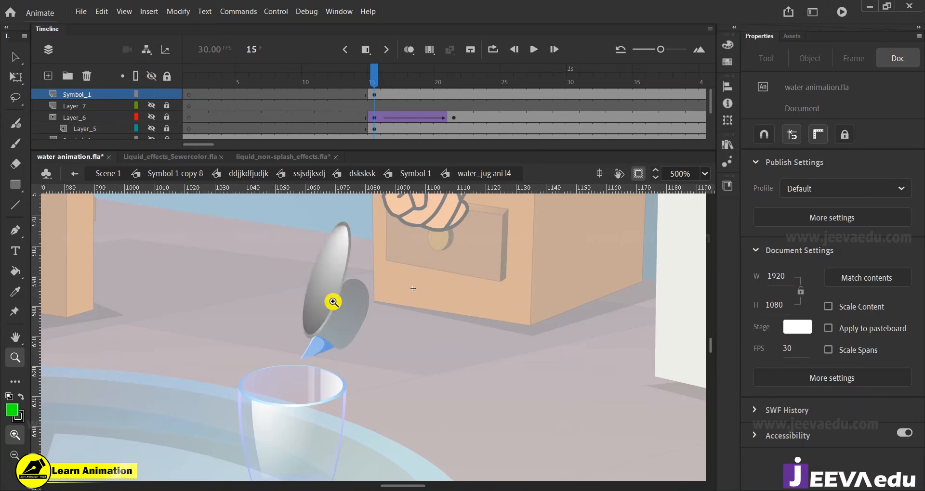
{"action": "key", "text": "v"}
{"action": "left_click_drag", "start_coordinate": [277, 205], "coordinate": [413, 307]}
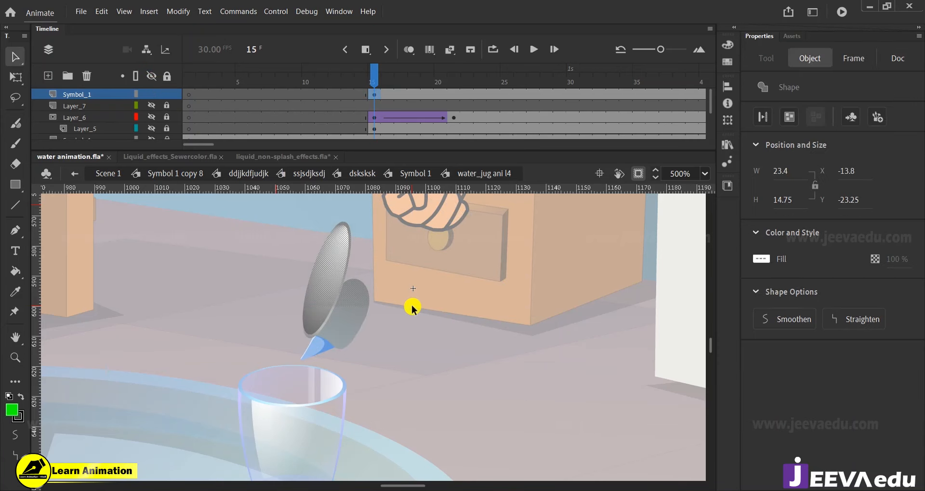
{"action": "key", "text": "Delete"}
- Show all layers again and scrub from frame 15 to 18 to check the stream against the spout
{"action": "left_click", "coordinate": [152, 94]}
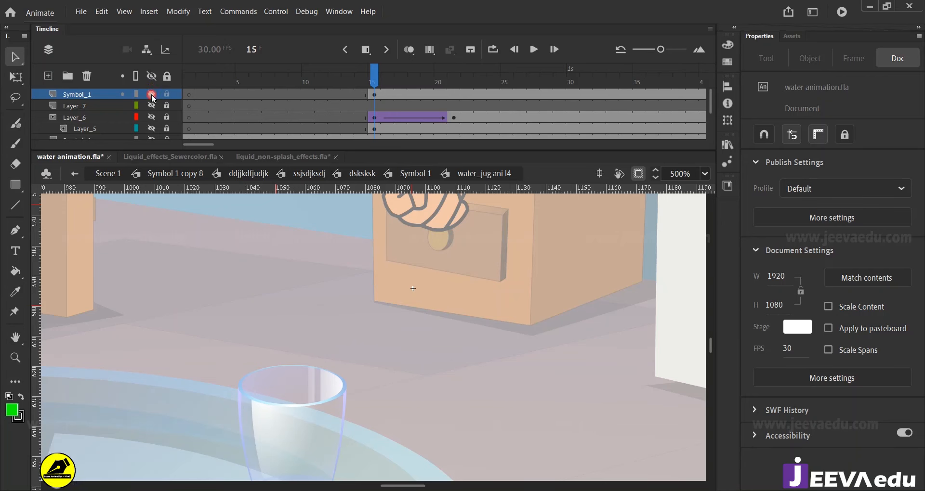
{"action": "left_click", "coordinate": [150, 78]}
{"action": "left_click_drag", "start_coordinate": [376, 83], "coordinate": [413, 133]}
{"action": "left_click", "coordinate": [411, 130]}
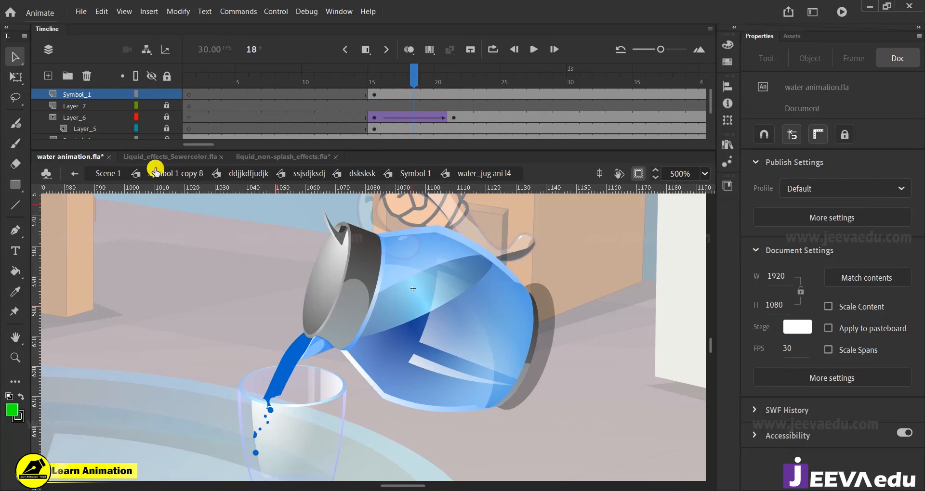
- Go back up to the ddjjkdfjudjk symbol, then scrub and play the pour through frame 38 to review it
{"action": "left_click", "coordinate": [316, 175]}
{"action": "left_click_drag", "start_coordinate": [390, 78], "coordinate": [448, 136]}
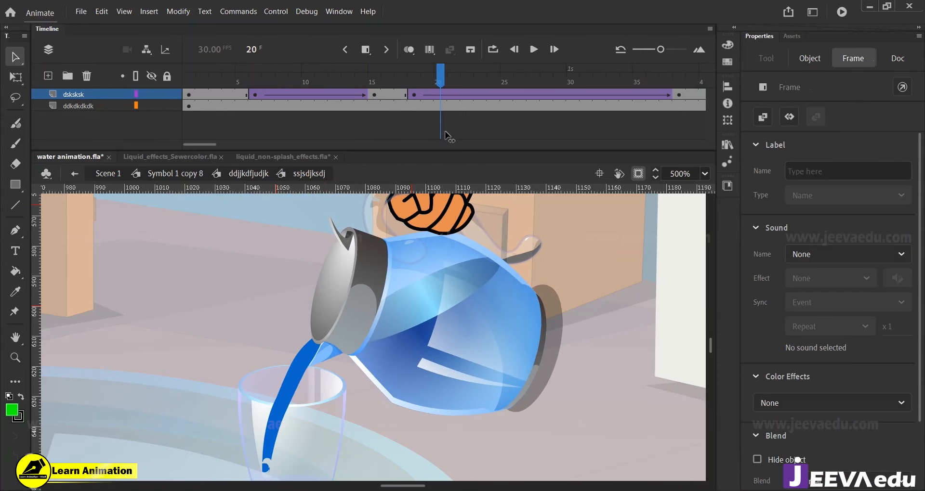
{"action": "double_click", "coordinate": [598, 347]}
{"action": "key", "text": "z"}
{"action": "left_click", "coordinate": [360, 333], "text": "alt"}
{"action": "left_click", "coordinate": [408, 332], "text": "alt"}
{"action": "left_click_drag", "start_coordinate": [452, 341], "coordinate": [438, 402]}
{"action": "left_click_drag", "start_coordinate": [374, 78], "coordinate": [506, 126]}
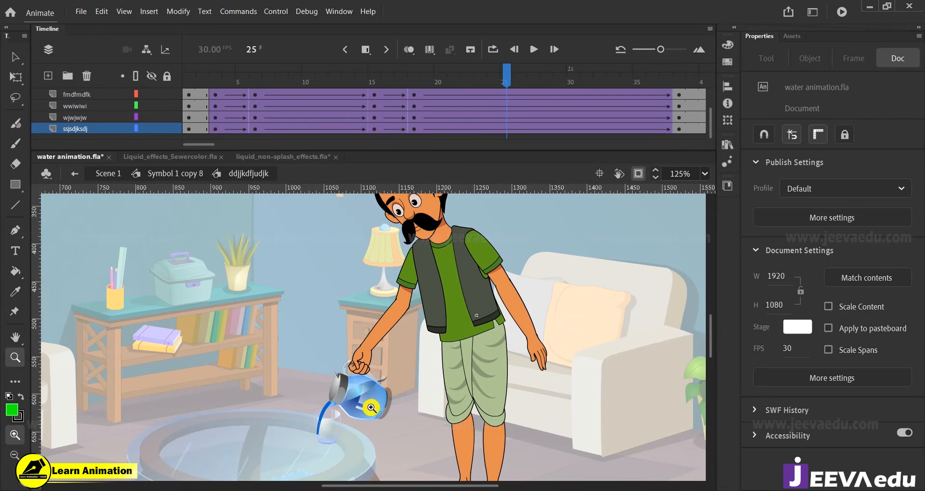
{"action": "scroll", "coordinate": [364, 424], "scroll_direction": "right", "scroll_amount": 2}
{"action": "key", "text": "Return"}
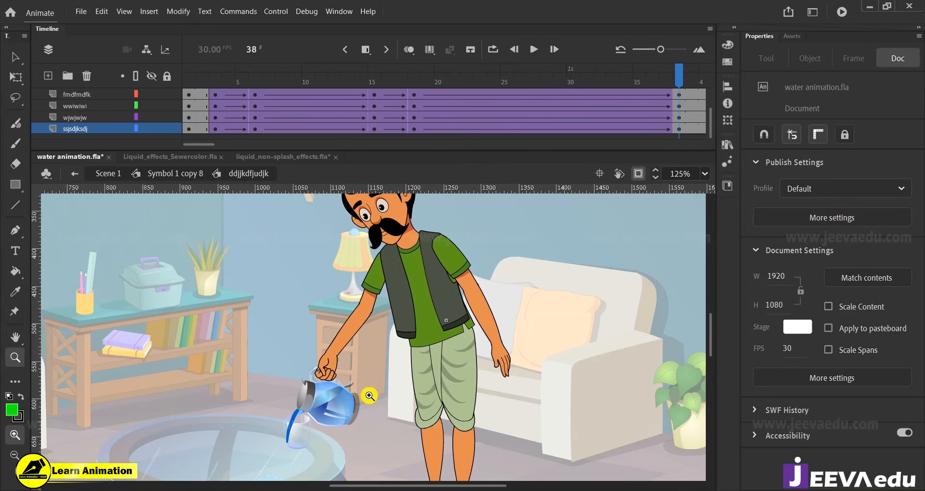
- Open the nested water_jug ani l4 symbol at frame 38 and frame the tilted jug closely
{"action": "left_click", "coordinate": [344, 399]}
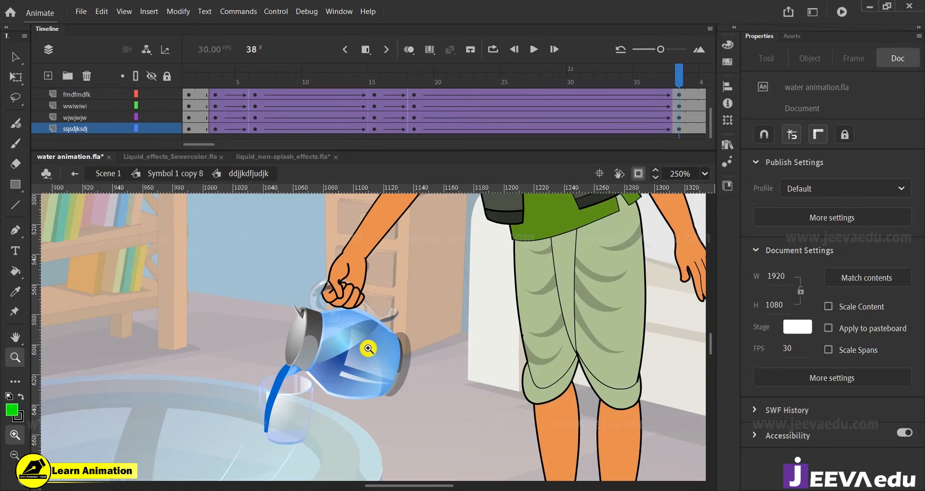
{"action": "key", "text": "v"}
{"action": "left_click", "coordinate": [375, 353]}
{"action": "double_click", "coordinate": [375, 353]}
{"action": "double_click", "coordinate": [375, 353]}
{"action": "double_click", "coordinate": [375, 352]}
{"action": "double_click", "coordinate": [374, 353]}
{"action": "key", "text": "z"}
{"action": "left_click", "coordinate": [368, 351]}
{"action": "key", "text": "v"}
- Hide the Symbol_2 layer under the Layer_4 mask in the jug symbol
{"action": "scroll", "coordinate": [164, 113], "scroll_direction": "down", "scroll_amount": 1}
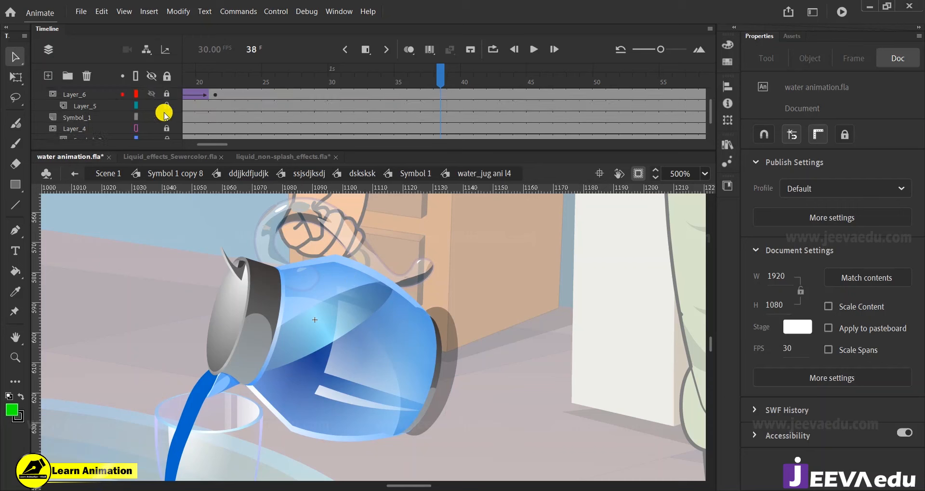
{"action": "scroll", "coordinate": [163, 114], "scroll_direction": "down", "scroll_amount": 1}
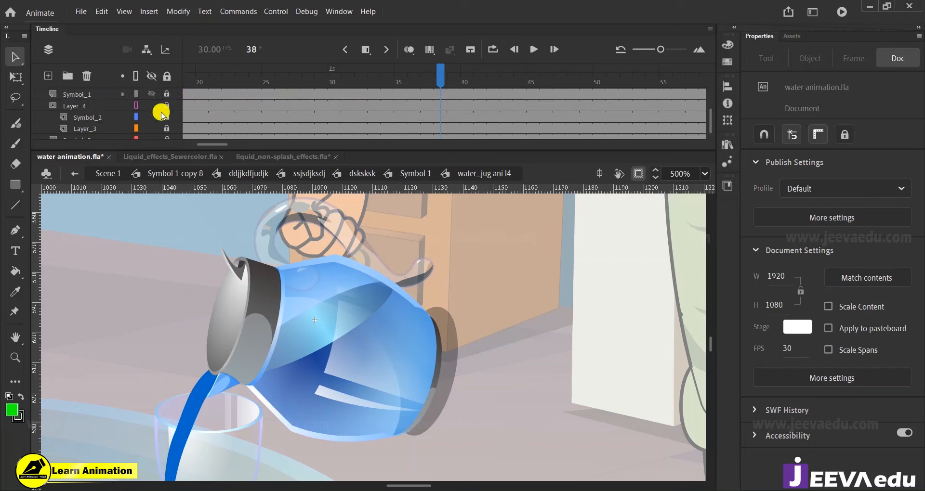
{"action": "scroll", "coordinate": [163, 114], "scroll_direction": "down", "scroll_amount": 2}
{"action": "left_click", "coordinate": [155, 106]}
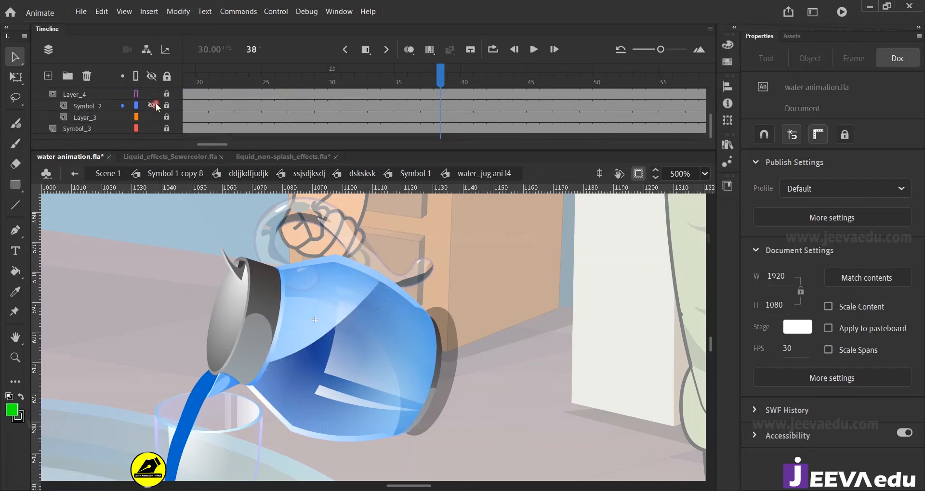
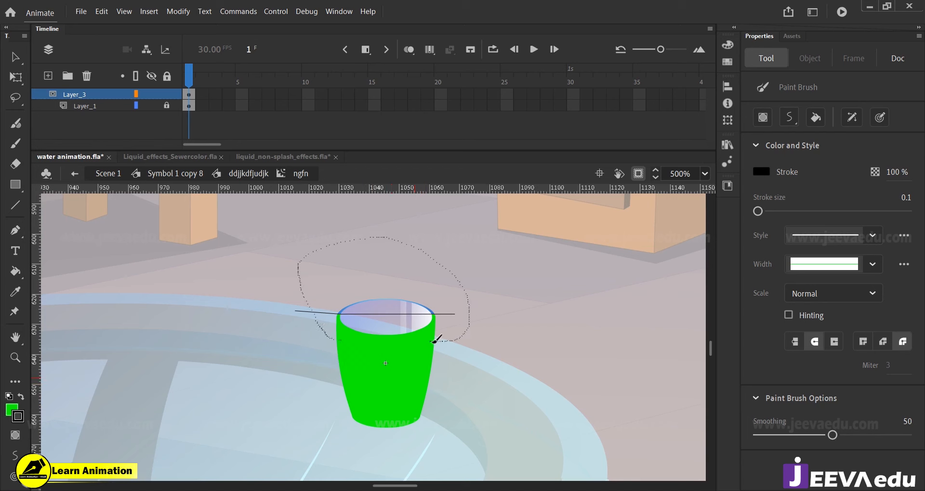
- Undo the last brush outline and delete the straight line across the glass rim on Layer_3
{"action": "key", "text": "ctrl+z"}
{"action": "key", "text": "v"}
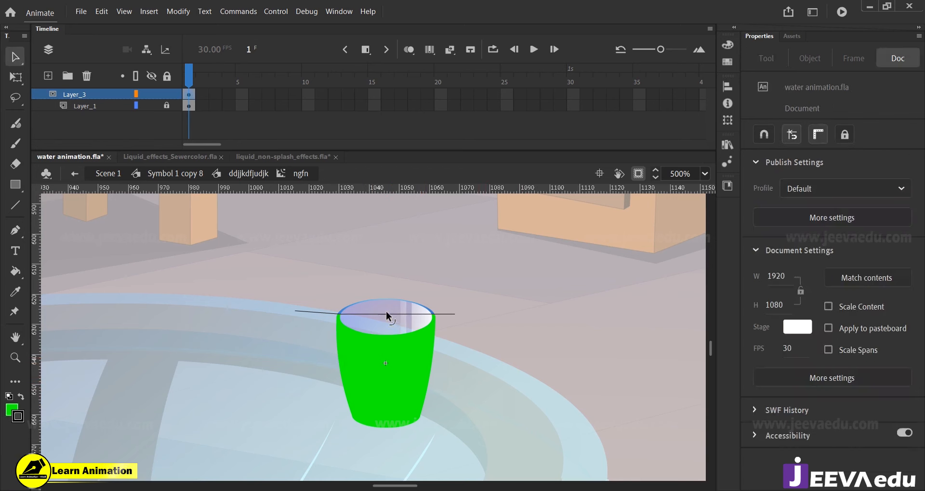
{"action": "left_click", "coordinate": [390, 314]}
{"action": "key", "text": "Delete"}
- Draw a curved outline looping over the glass mouth on Layer_3 and fill the enclosed area with red
{"action": "left_click", "coordinate": [354, 345]}
{"action": "key", "text": "y"}
{"action": "left_click_drag", "start_coordinate": [342, 353], "coordinate": [415, 355]}
{"action": "left_click", "coordinate": [12, 410]}
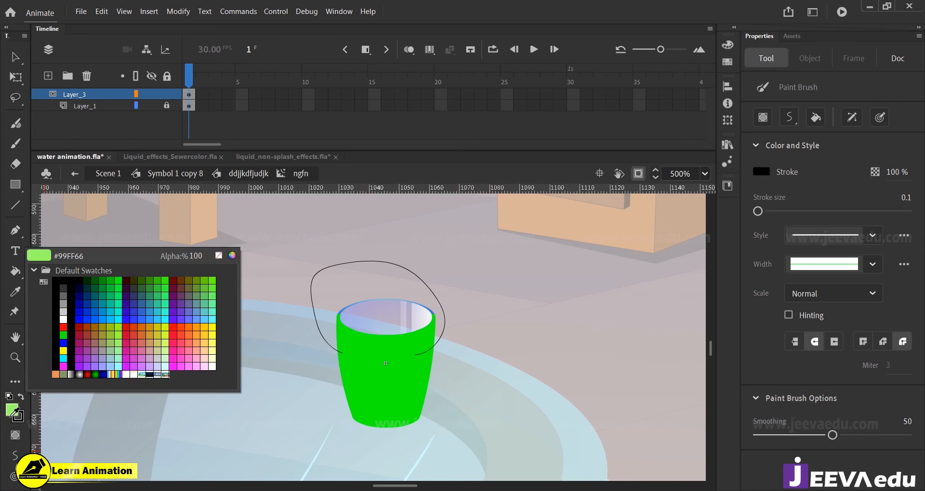
{"action": "left_click", "coordinate": [174, 326]}
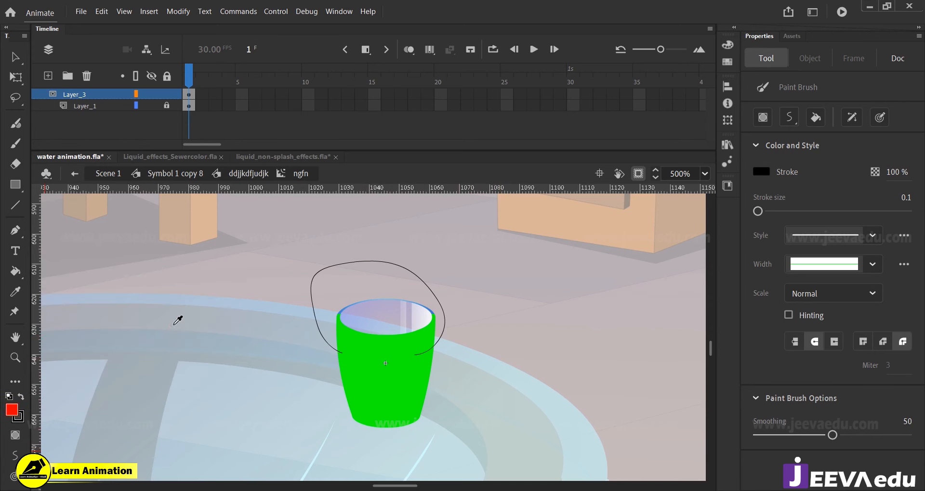
{"action": "key", "text": "k"}
{"action": "left_click", "coordinate": [372, 310]}
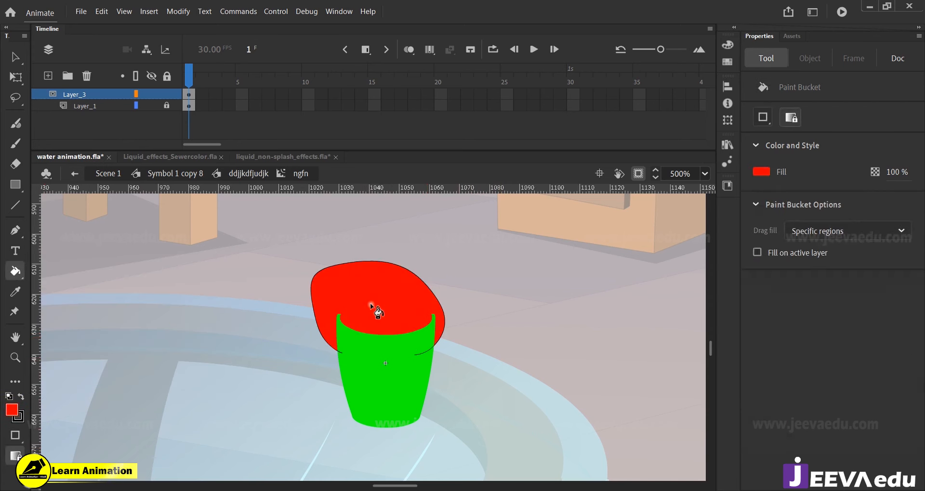
- Delete the green glass fill and the black outline from Layer_3, keeping only the red shape
{"action": "key", "text": "v"}
{"action": "left_click", "coordinate": [380, 383]}
{"action": "key", "text": "Delete"}
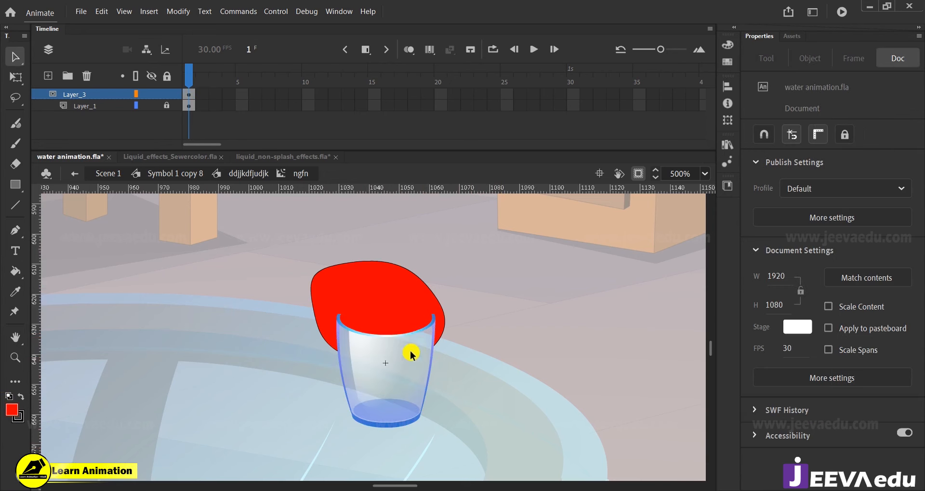
{"action": "double_click", "coordinate": [433, 291]}
{"action": "key", "text": "Delete"}
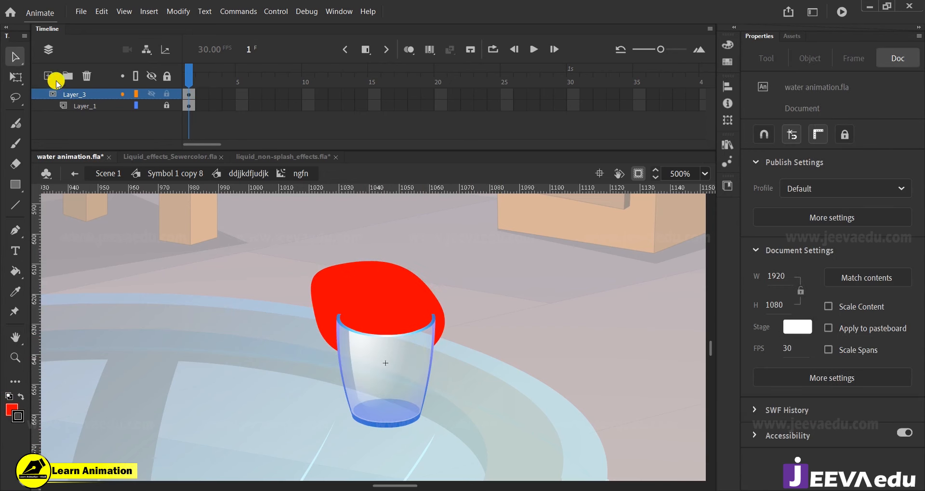
- Reapply the Layer_3 mask in the ngfn symbol and show all hidden layers in the parent ddjjkdfjudjk symbol
{"action": "left_click", "coordinate": [153, 94]}
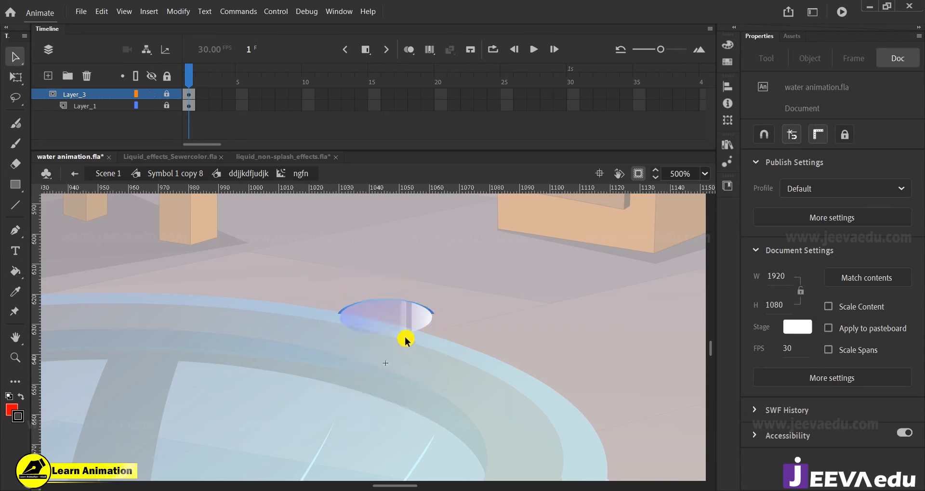
{"action": "left_click", "coordinate": [256, 174]}
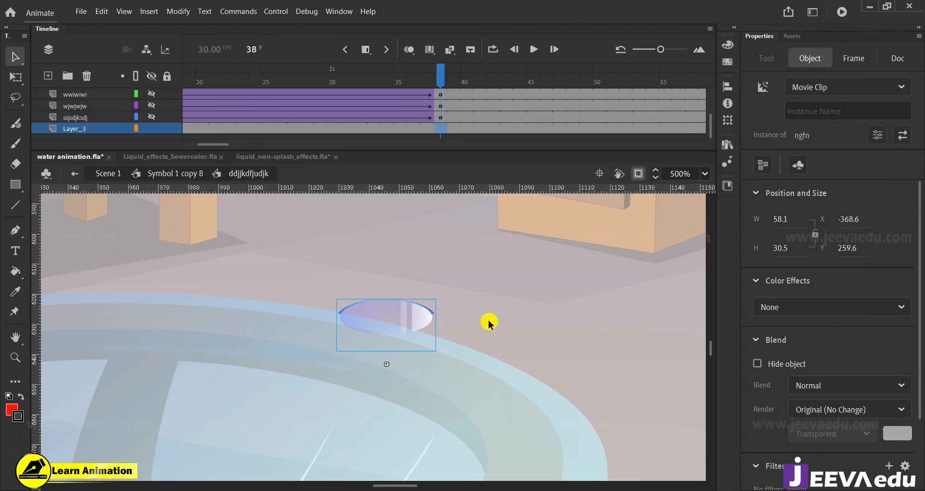
{"action": "left_click", "coordinate": [151, 116], "text": "alt"}
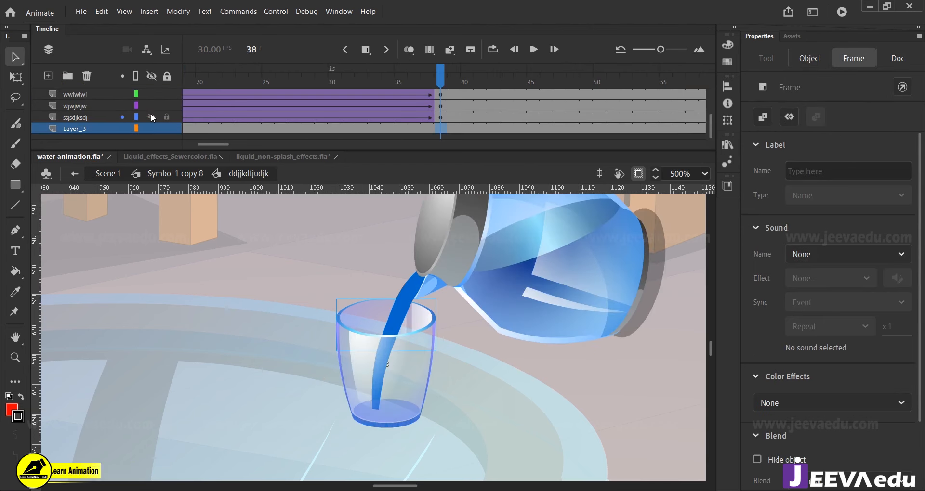
- Try moving the back rim of the glass away from the front piece
{"action": "left_click", "coordinate": [400, 343]}
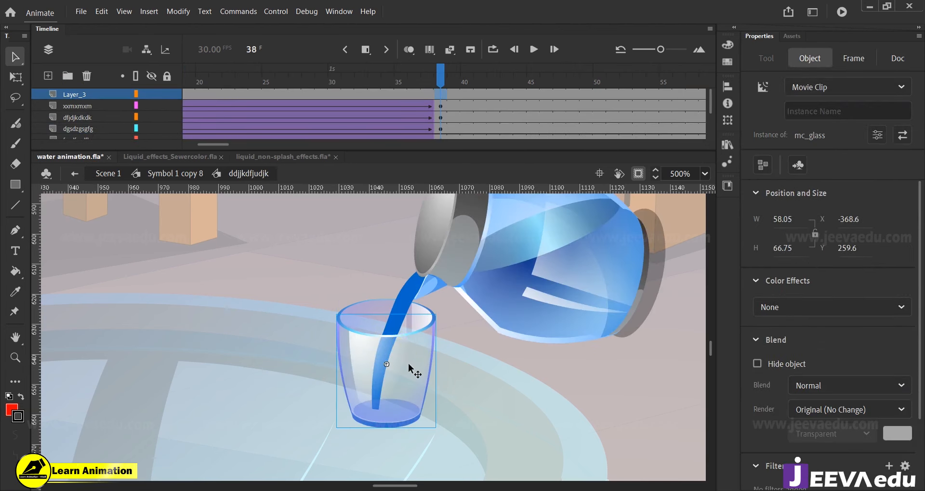
{"action": "left_click", "coordinate": [390, 302]}
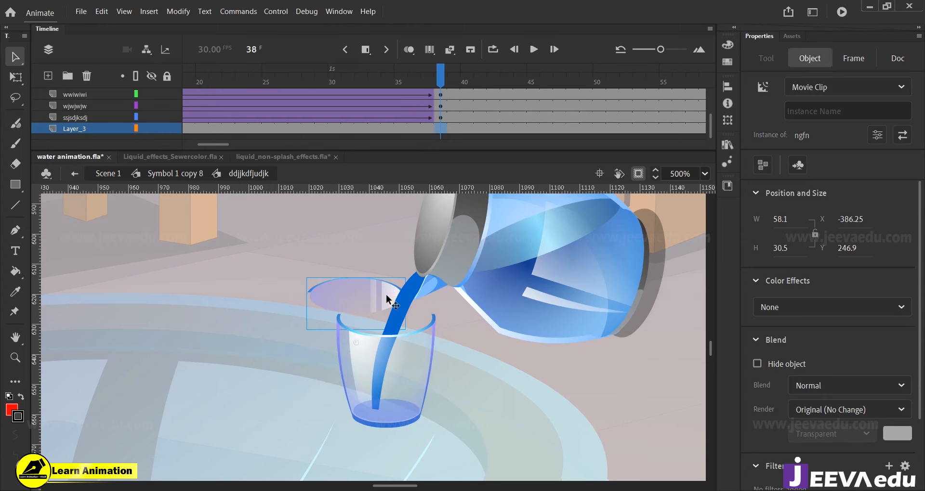
{"action": "key", "text": "z"}
- Review the pour up to frame 21 and raise both glass pieces together to Y 209.4
{"action": "left_click_drag", "start_coordinate": [440, 85], "coordinate": [243, 125]}
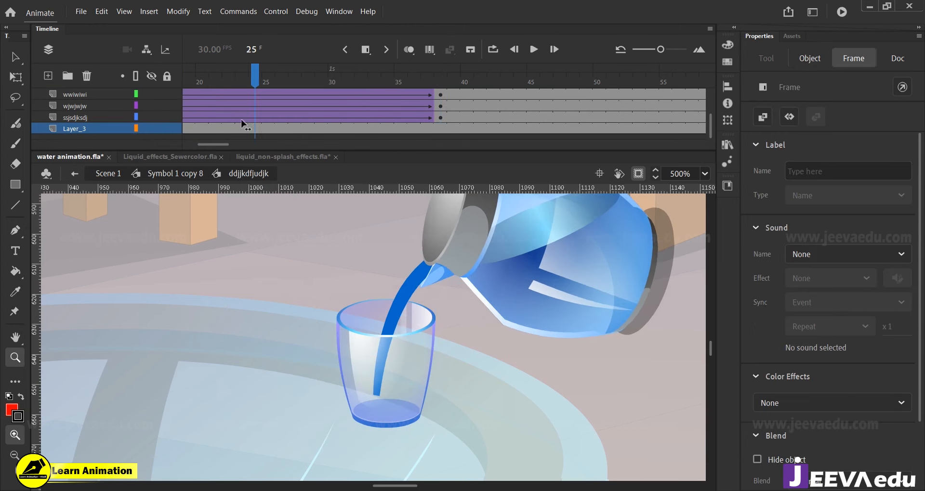
{"action": "key", "text": "Return"}
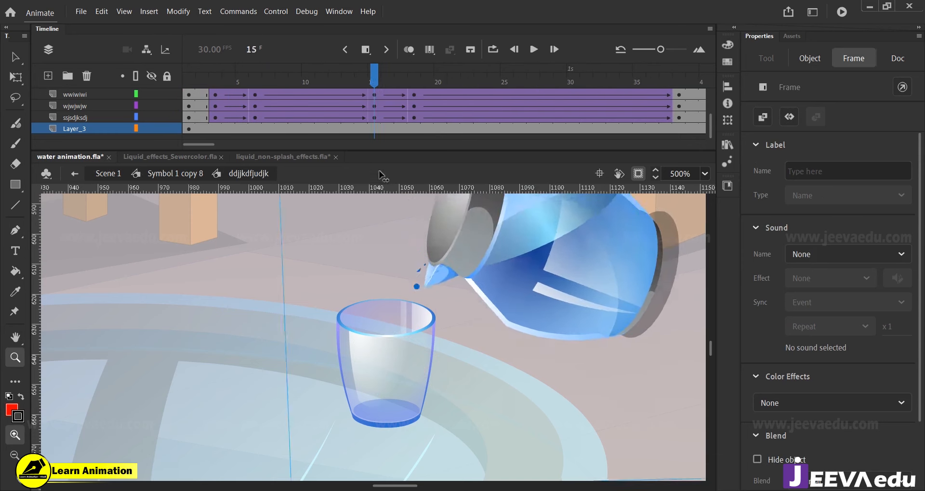
{"action": "key", "text": "Return"}
{"action": "left_click", "coordinate": [418, 342], "text": "alt"}
{"action": "left_click_drag", "start_coordinate": [440, 320], "coordinate": [439, 356]}
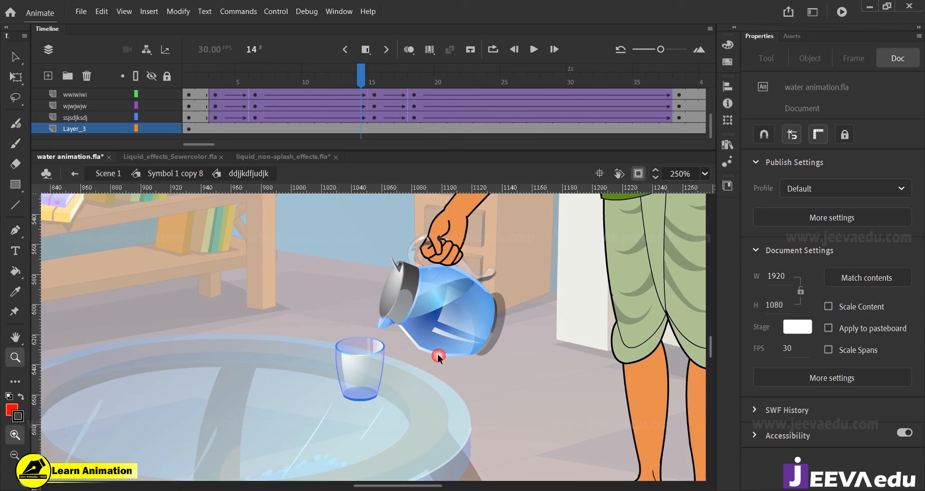
{"action": "left_click_drag", "start_coordinate": [357, 71], "coordinate": [454, 133]}
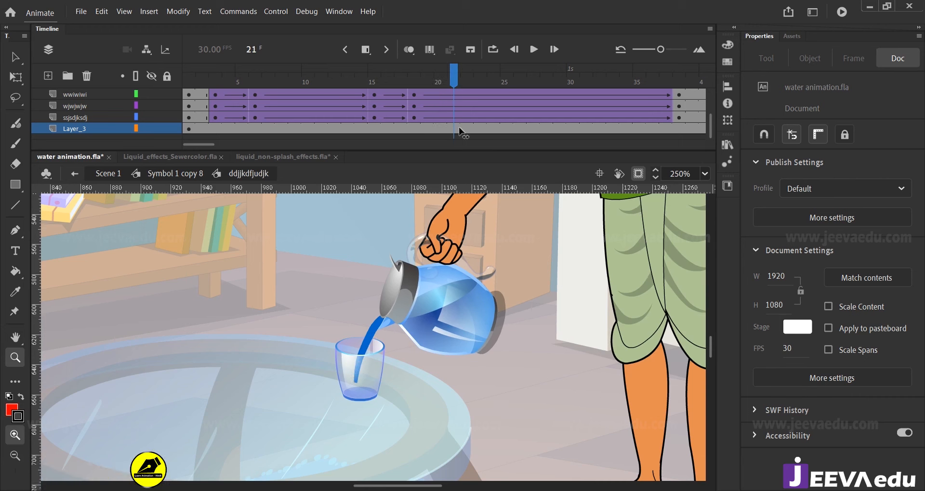
{"action": "key", "text": "v"}
{"action": "left_click", "coordinate": [364, 373]}
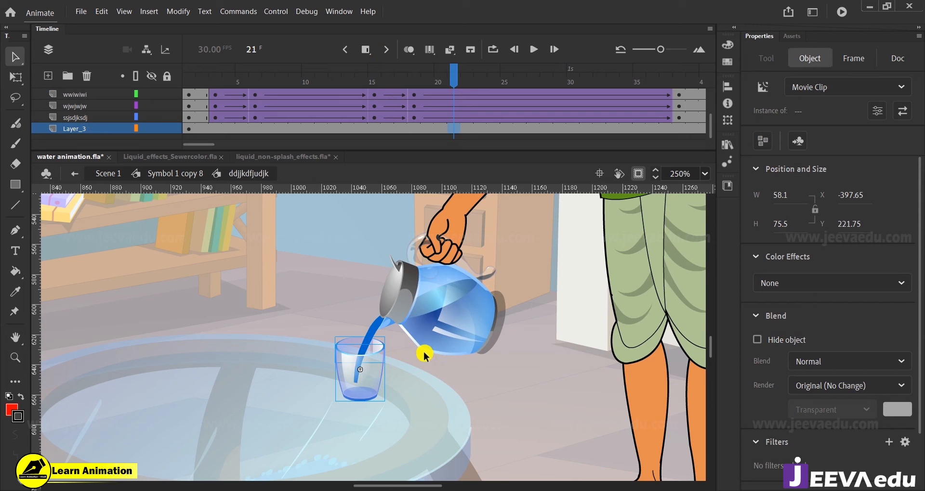
{"action": "key", "text": "shift+Up"}
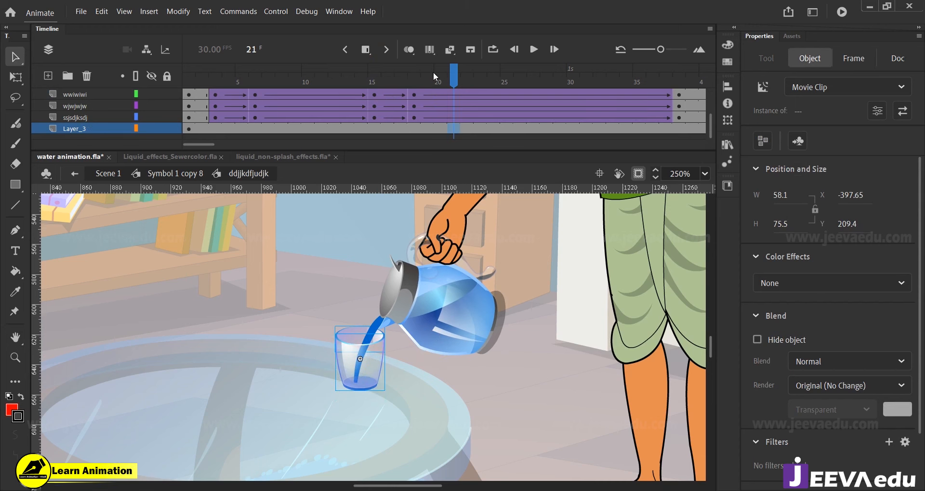
- Convert the front glass clip mc_glass at frame 20 into a graphic symbol named Symbol 11
{"action": "left_click", "coordinate": [307, 108]}
{"action": "left_click_drag", "start_coordinate": [308, 112], "coordinate": [439, 120]}
{"action": "left_click_drag", "start_coordinate": [74, 129], "coordinate": [74, 90]}
{"action": "key", "text": "ctrl+equal"}
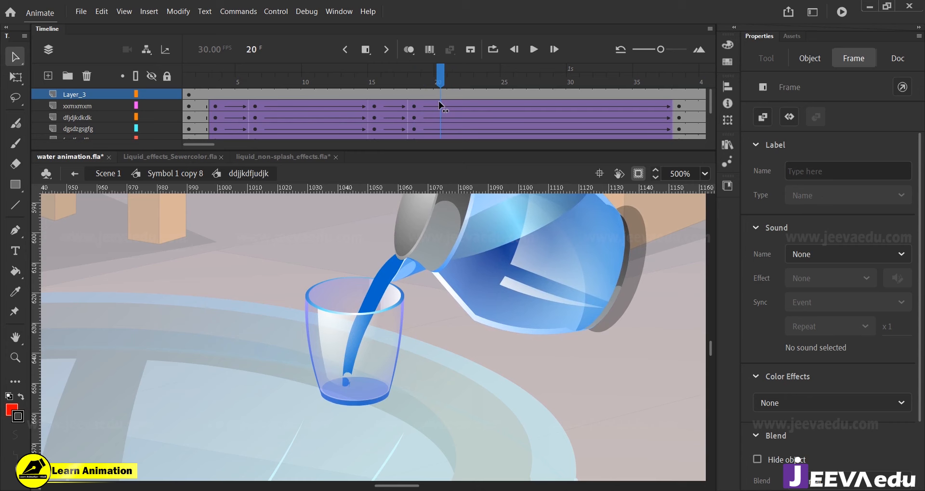
{"action": "left_click", "coordinate": [438, 100]}
{"action": "left_click", "coordinate": [375, 370]}
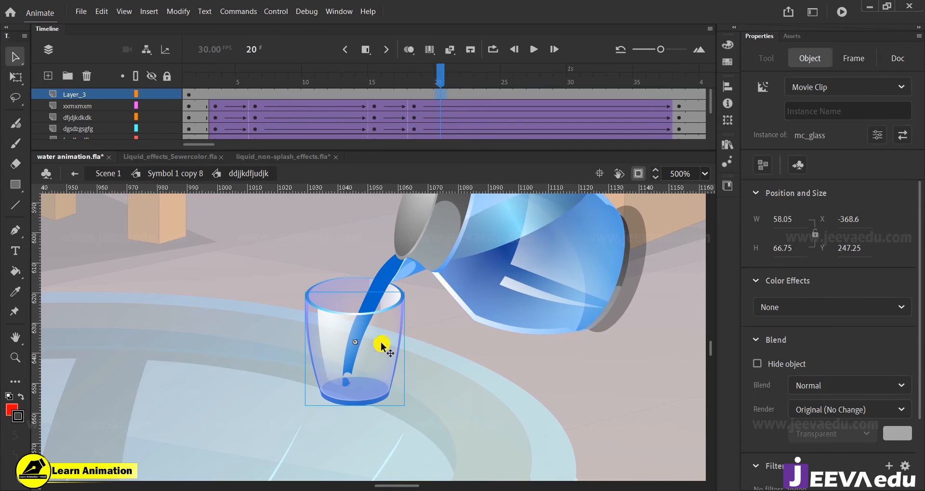
{"action": "double_click", "coordinate": [378, 328]}
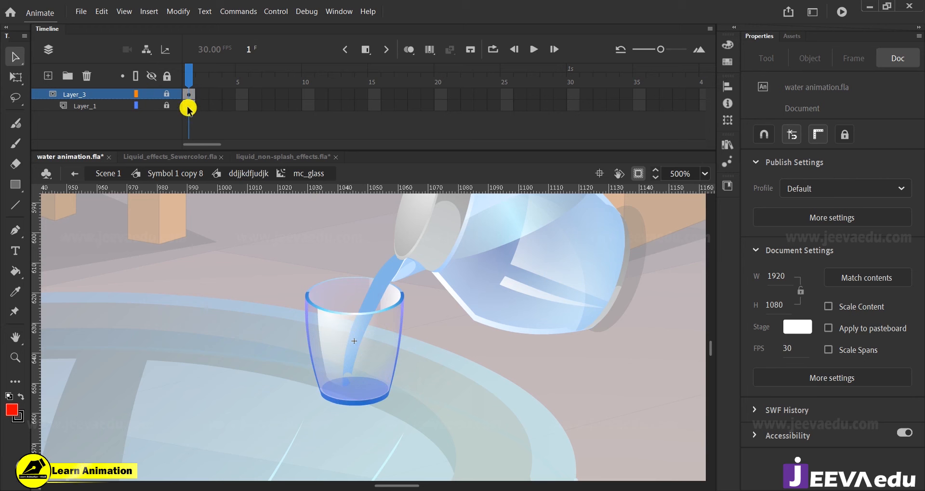
{"action": "left_click", "coordinate": [249, 173]}
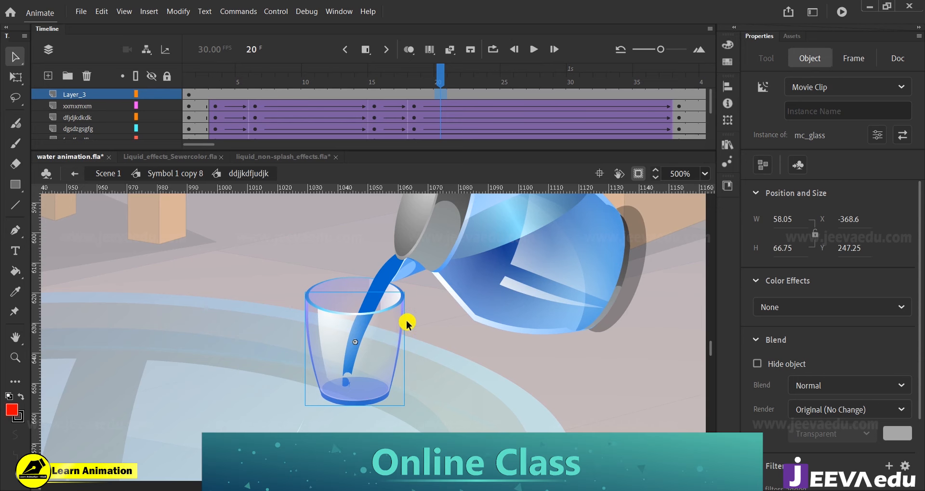
{"action": "key", "text": "F8"}
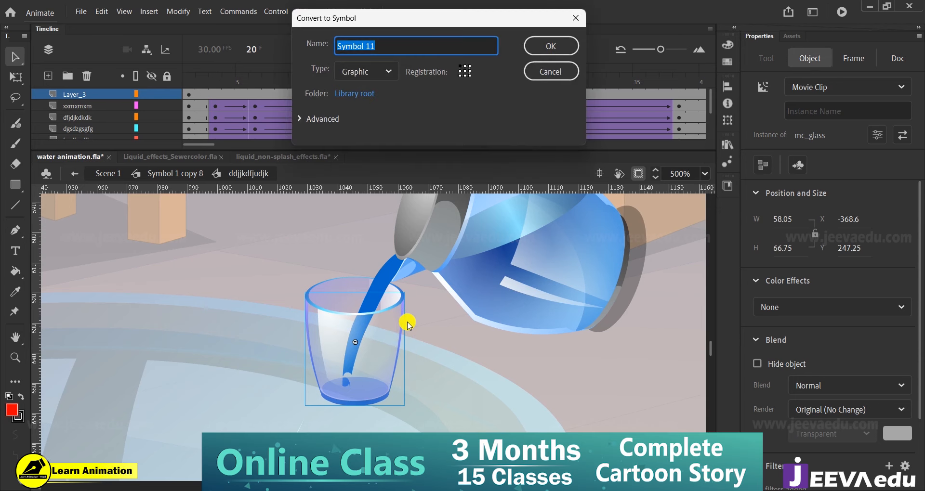
{"action": "left_click", "coordinate": [551, 45]}
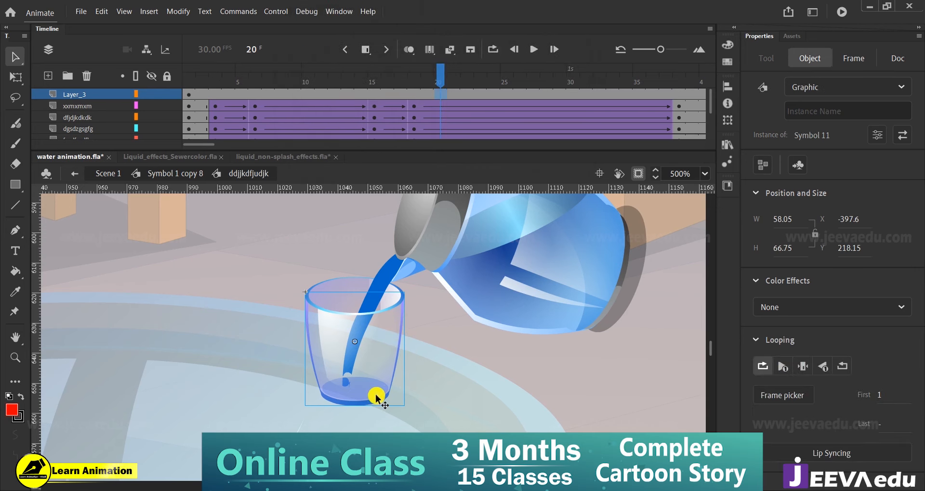
- Inside Symbol 11, extend the frames of the glass layer beyond frame 40
{"action": "double_click", "coordinate": [376, 371]}
{"action": "left_click_drag", "start_coordinate": [250, 94], "coordinate": [458, 114]}
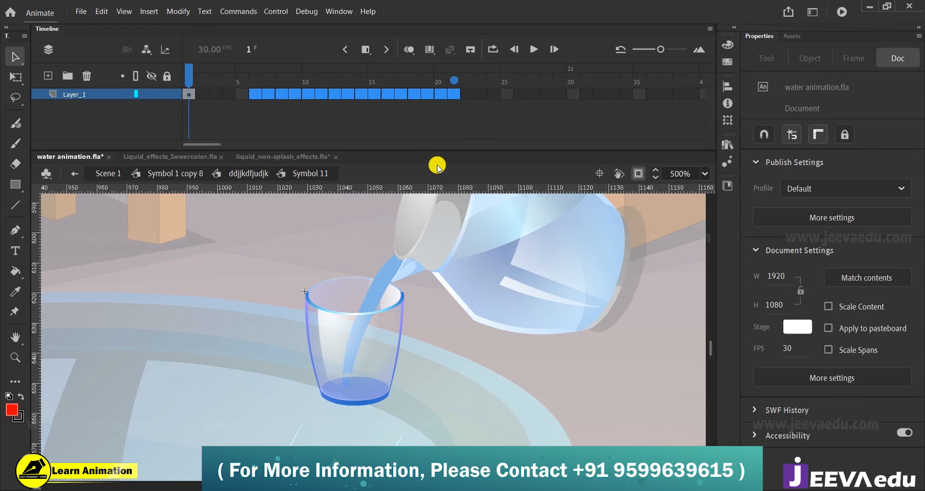
{"action": "key", "text": "F5"}
{"action": "key", "text": "F5"}
{"action": "key", "text": "F5"}
{"action": "left_click_drag", "start_coordinate": [454, 83], "coordinate": [85, 106]}
{"action": "left_click", "coordinate": [87, 110]}
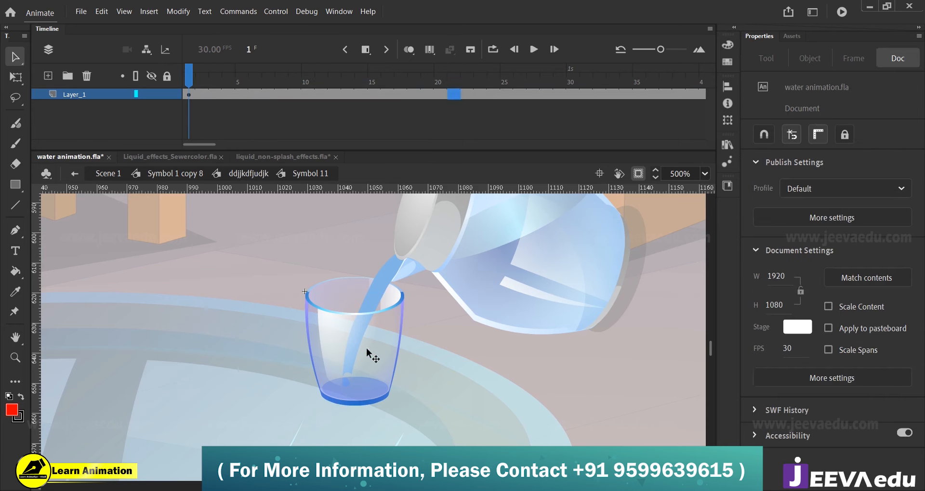
{"action": "left_click", "coordinate": [366, 348]}
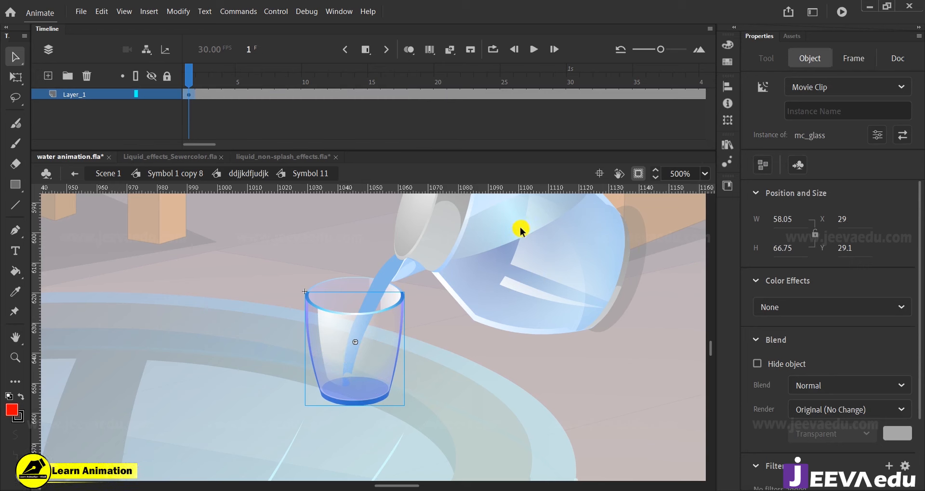
- Go back to frame 1 of ddjjkdfjudjk and open the nested water_jug ani l4 symbol in the character's hand
{"action": "left_click", "coordinate": [231, 174]}
{"action": "left_click", "coordinate": [189, 76]}
{"action": "key", "text": "z"}
{"action": "left_click", "coordinate": [402, 344], "text": "alt"}
{"action": "key", "text": "v"}
{"action": "double_click", "coordinate": [404, 340]}
{"action": "double_click", "coordinate": [404, 340]}
{"action": "double_click", "coordinate": [403, 338]}
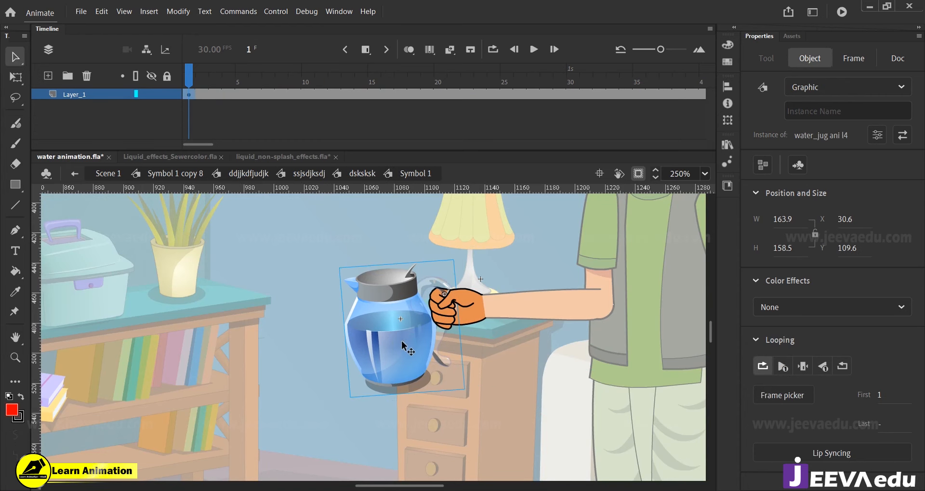
{"action": "double_click", "coordinate": [401, 341]}
- Unlock the Symbol_2 and Layer_3 water layers in the jug symbol and hide the Layer_4 mask above them
{"action": "left_click", "coordinate": [167, 106]}
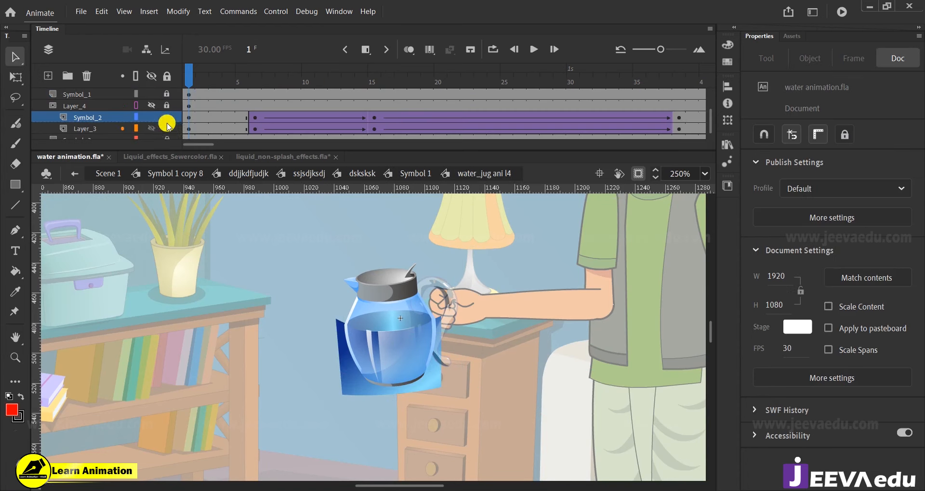
{"action": "scroll", "coordinate": [165, 124], "scroll_direction": "down", "scroll_amount": 1}
{"action": "left_click", "coordinate": [151, 93]}
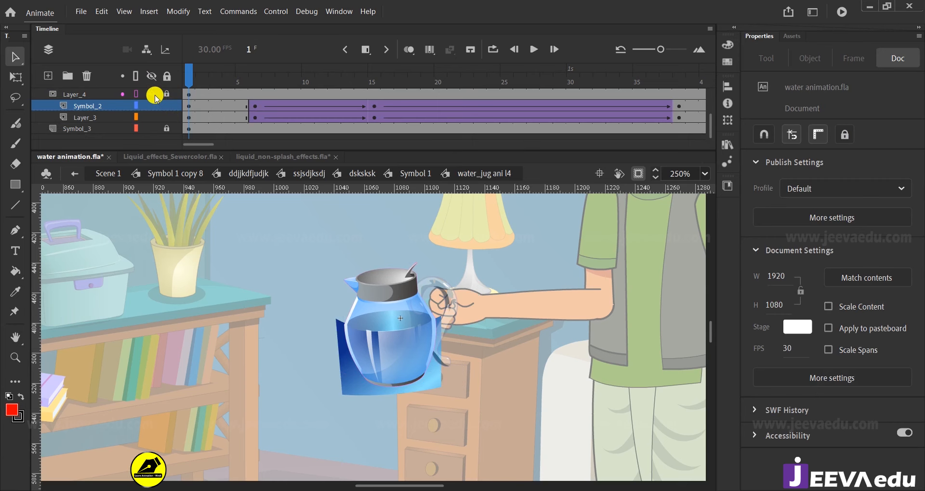
- Select the water body on Layer_3 together with the water surface on Symbol_2 and copy both pieces
{"action": "key", "text": "z"}
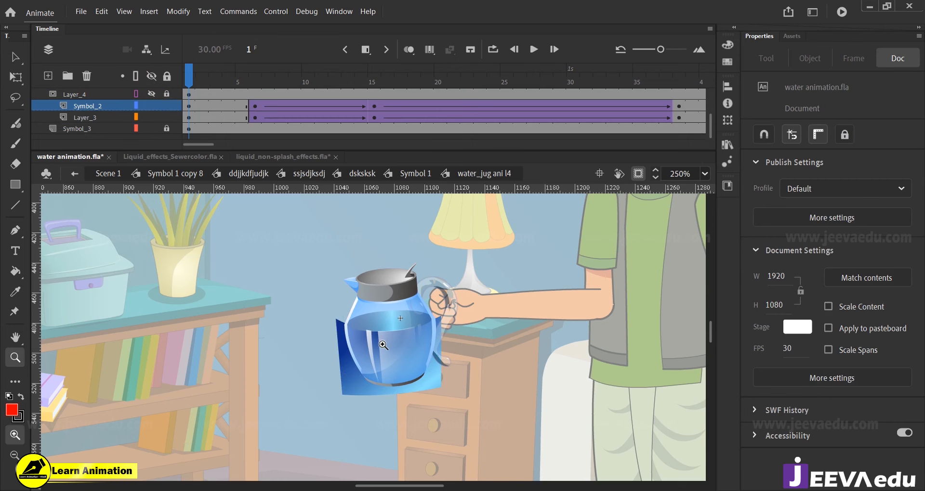
{"action": "left_click", "coordinate": [393, 350]}
{"action": "key", "text": "v"}
{"action": "left_click", "coordinate": [300, 372]}
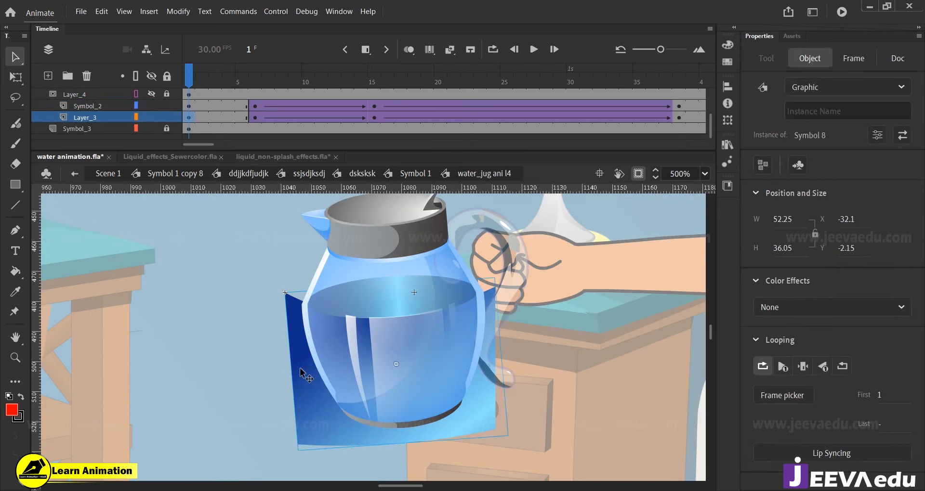
{"action": "left_click", "coordinate": [359, 305], "text": "shift"}
{"action": "left_click_drag", "start_coordinate": [360, 310], "coordinate": [170, 303]}
{"action": "key", "text": "ctrl+z"}
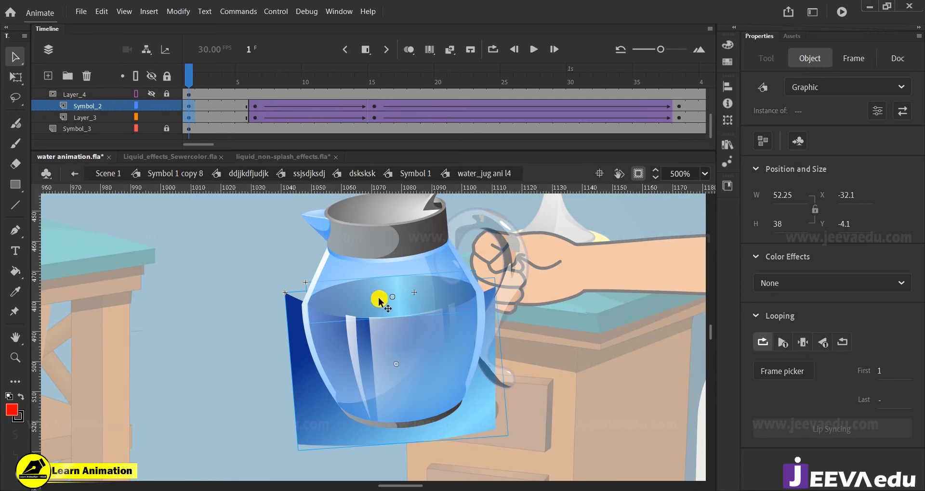
- Return to the ddjjkdfjudjk symbol and move to frame 19 of the pouring animation
{"action": "left_click", "coordinate": [239, 175]}
{"action": "key", "text": "z"}
{"action": "left_click", "coordinate": [419, 360], "text": "alt"}
{"action": "left_click", "coordinate": [414, 355], "text": "alt"}
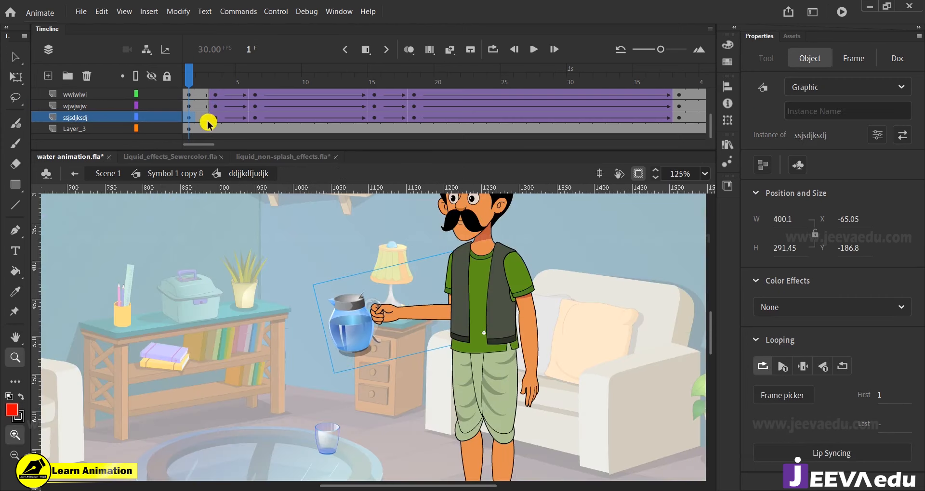
{"action": "left_click", "coordinate": [217, 84]}
{"action": "left_click_drag", "start_coordinate": [217, 84], "coordinate": [427, 77]}
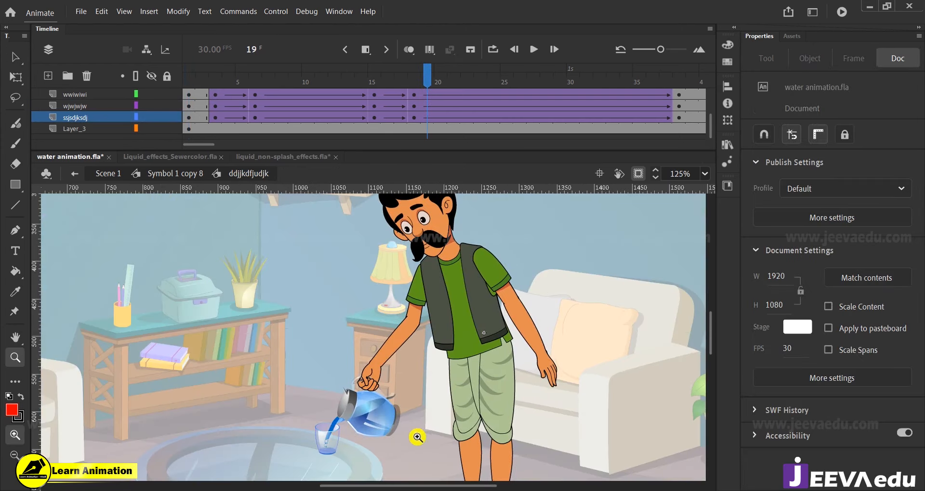
- Open the glass's Symbol 11 at frame 20 and add a new layer above the glass layer
{"action": "left_click", "coordinate": [374, 413]}
{"action": "left_click", "coordinate": [375, 412]}
{"action": "key", "text": "v"}
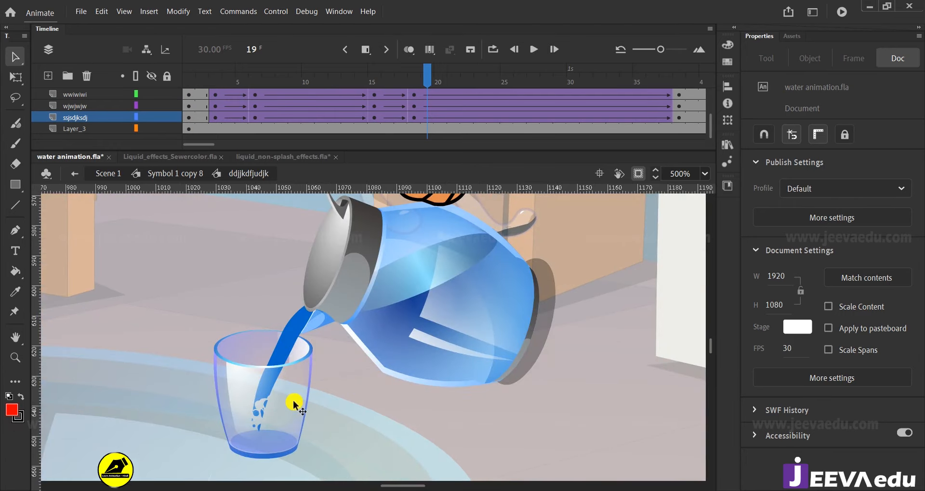
{"action": "left_click", "coordinate": [293, 400]}
{"action": "left_click", "coordinate": [431, 81]}
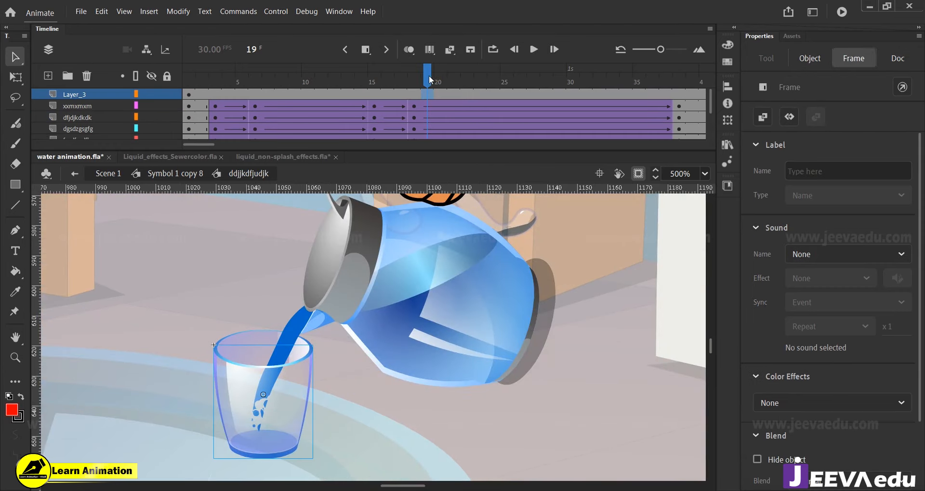
{"action": "left_click_drag", "start_coordinate": [434, 81], "coordinate": [439, 99]}
{"action": "left_click", "coordinate": [296, 430]}
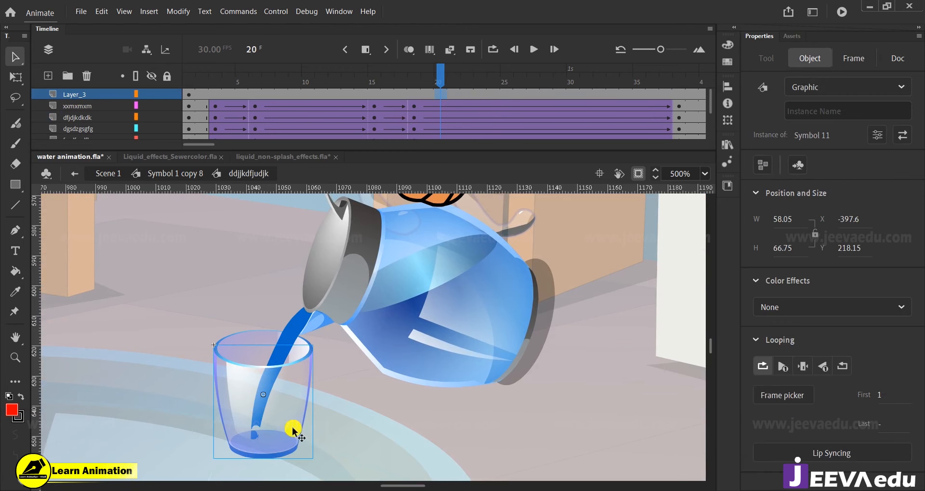
{"action": "double_click", "coordinate": [296, 430]}
{"action": "left_click", "coordinate": [438, 79]}
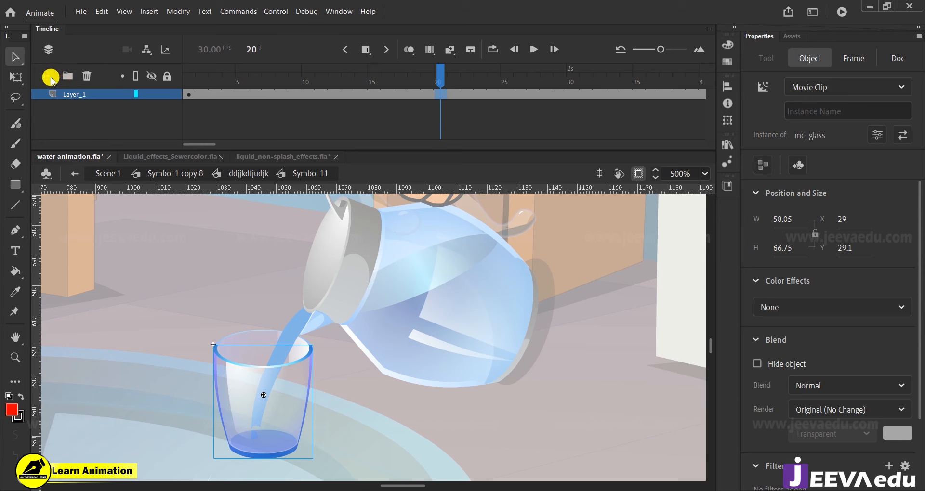
{"action": "left_click", "coordinate": [48, 76]}
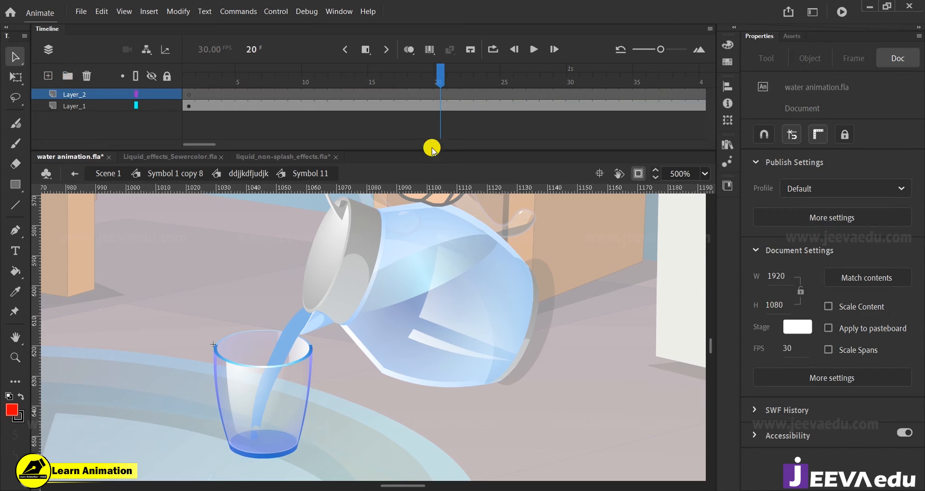
- Insert a keyframe at frame 20 on the new layer and paste the copied water pieces, positioning them over the glass
{"action": "left_click", "coordinate": [440, 95]}
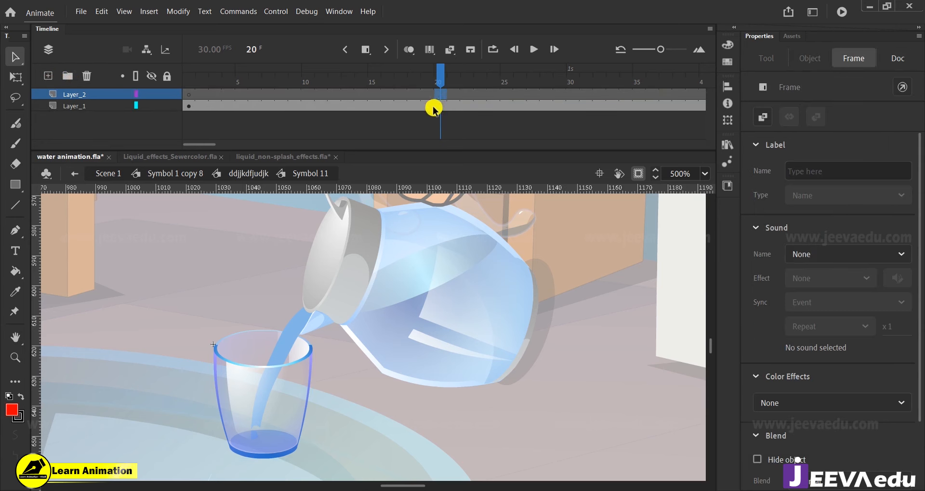
{"action": "key", "text": "F6"}
{"action": "key", "text": "ctrl+v"}
{"action": "left_click_drag", "start_coordinate": [382, 364], "coordinate": [273, 420]}
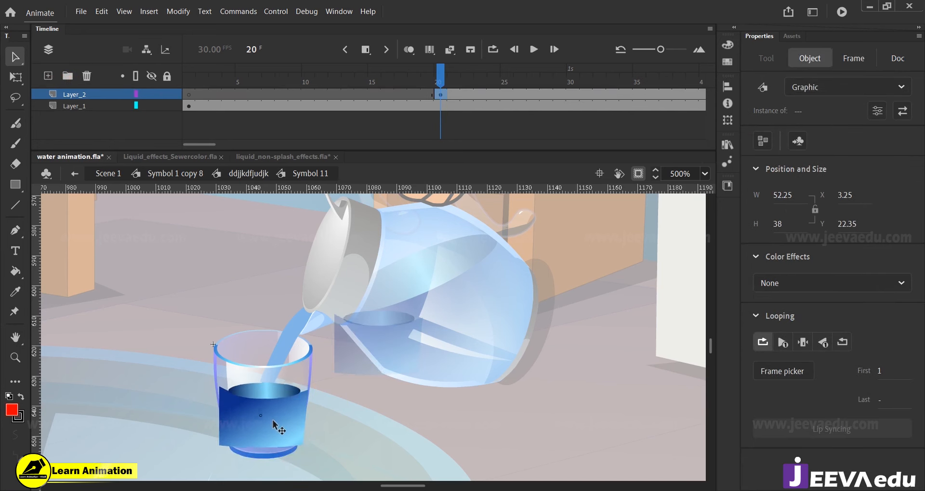
- Enlarge the pasted water pieces over the glass and cut the water body from Layer_2
{"action": "key", "text": "q"}
{"action": "left_click_drag", "start_coordinate": [309, 383], "coordinate": [325, 371]}
{"action": "left_click", "coordinate": [265, 428]}
{"action": "key", "text": "ctrl+x"}
- Add a layer below Layer_2 and paste the water body in place on a new keyframe at frame 20
{"action": "left_click", "coordinate": [47, 75]}
{"action": "left_click_drag", "start_coordinate": [73, 95], "coordinate": [72, 108]}
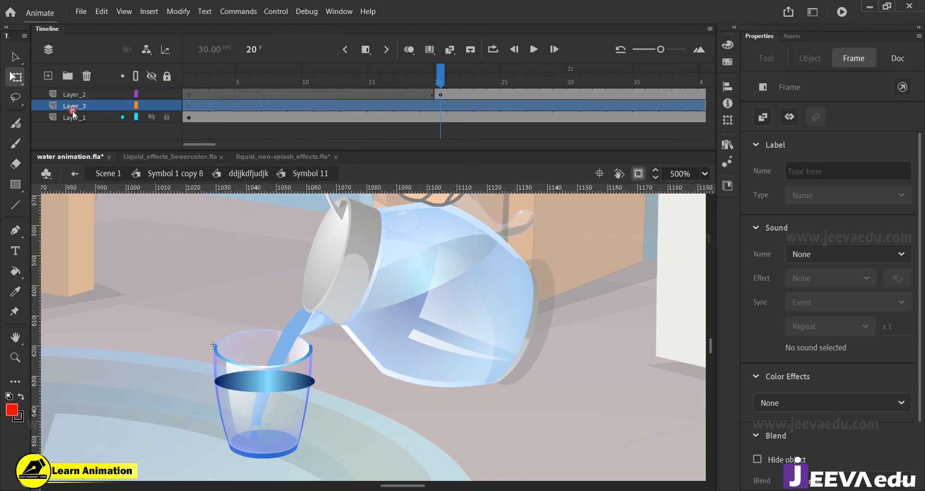
{"action": "left_click", "coordinate": [444, 108]}
{"action": "left_click", "coordinate": [444, 109]}
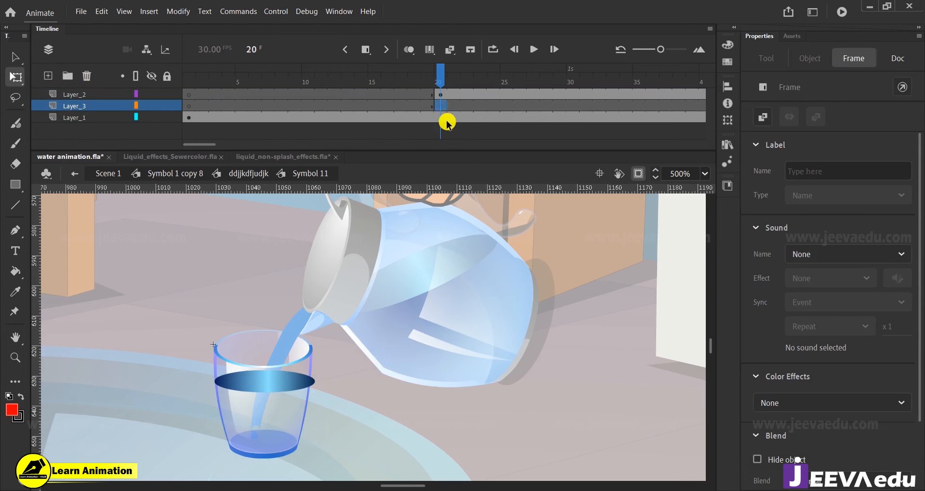
{"action": "right_click", "coordinate": [392, 259]}
{"action": "left_click", "coordinate": [436, 300]}
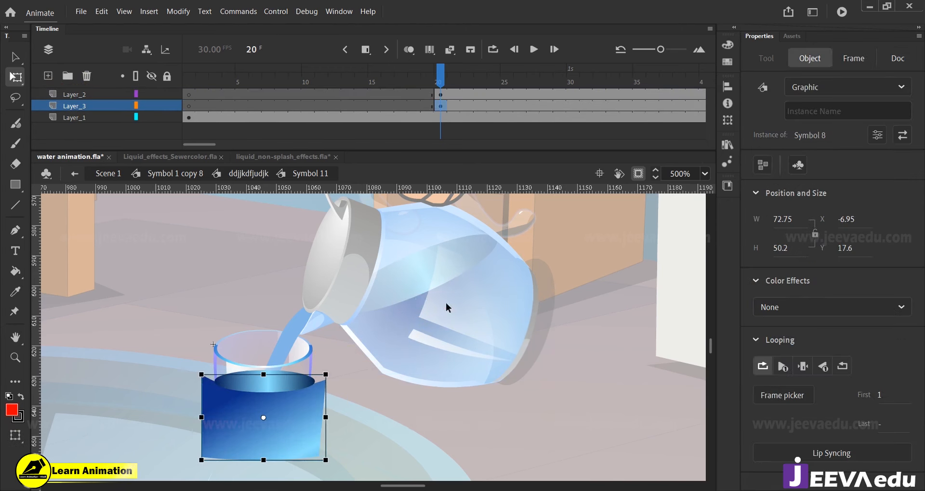
- Hide Layer_3, lower the elliptical water surface on Layer_2 and narrow it to fit inside the glass
{"action": "left_click", "coordinate": [151, 105]}
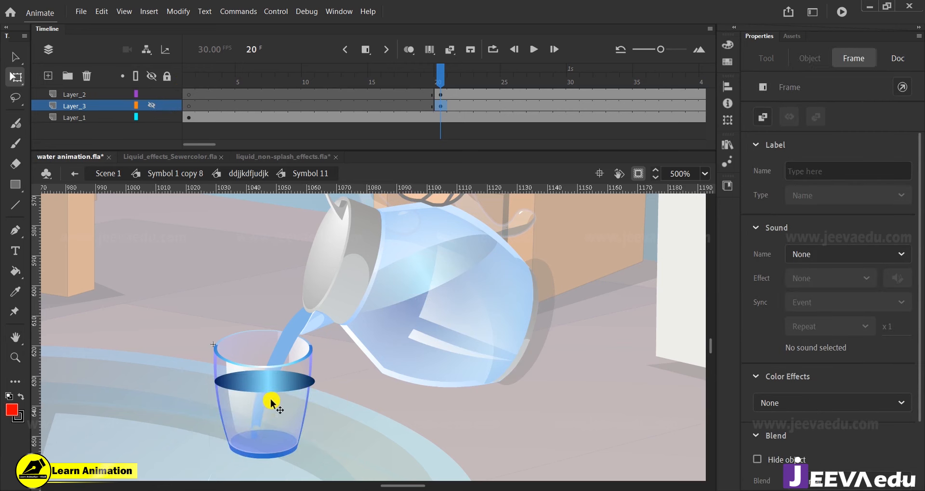
{"action": "key", "text": "z"}
{"action": "left_click", "coordinate": [271, 402]}
{"action": "key", "text": "v"}
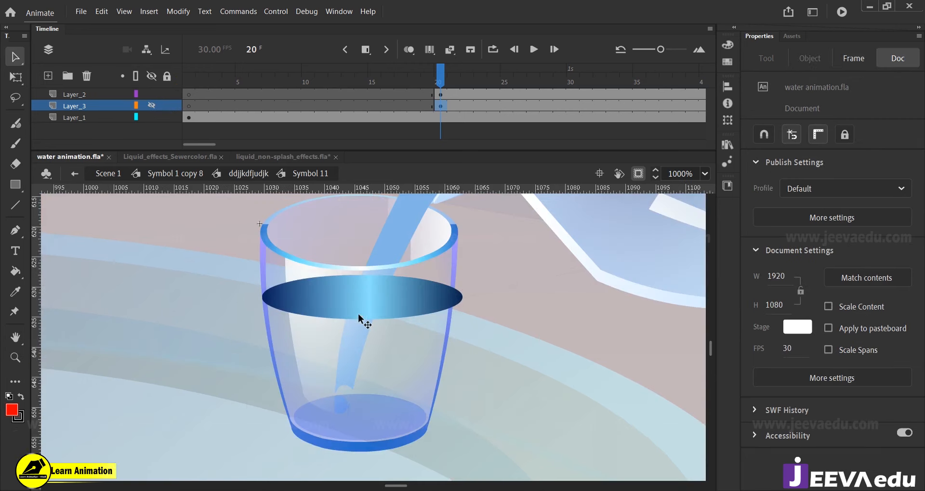
{"action": "left_click", "coordinate": [391, 310]}
{"action": "key", "text": "q"}
{"action": "left_click_drag", "start_coordinate": [401, 308], "coordinate": [398, 333]}
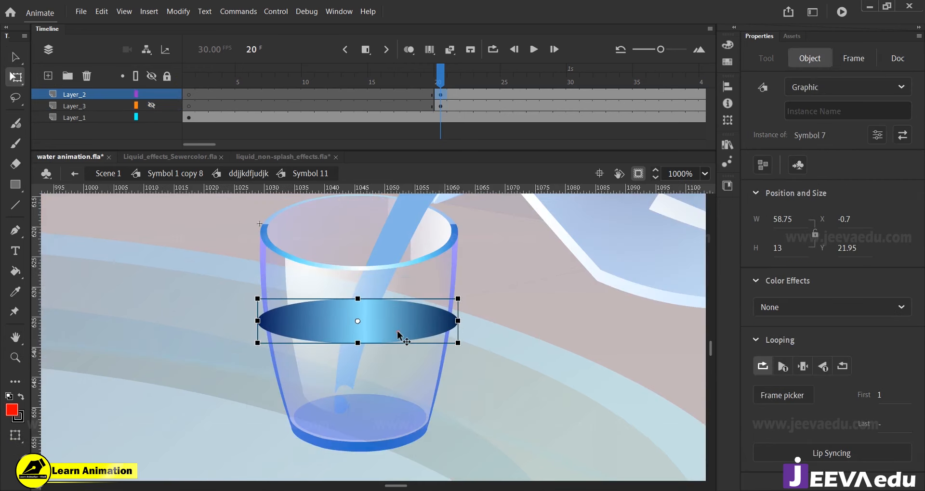
{"action": "left_click_drag", "start_coordinate": [458, 299], "coordinate": [448, 298]}
{"action": "left_click_drag", "start_coordinate": [413, 331], "coordinate": [412, 349]}
- Show Layer_3 and lower the water body's top edge to meet the water surface, making it 38.6 high
{"action": "left_click", "coordinate": [152, 105]}
{"action": "left_click_drag", "start_coordinate": [359, 282], "coordinate": [359, 323]}
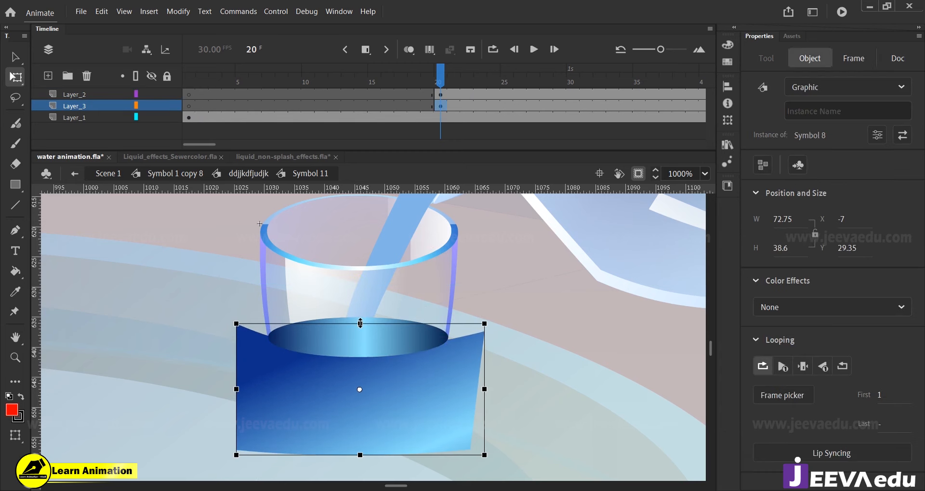
{"action": "left_click", "coordinate": [207, 277]}
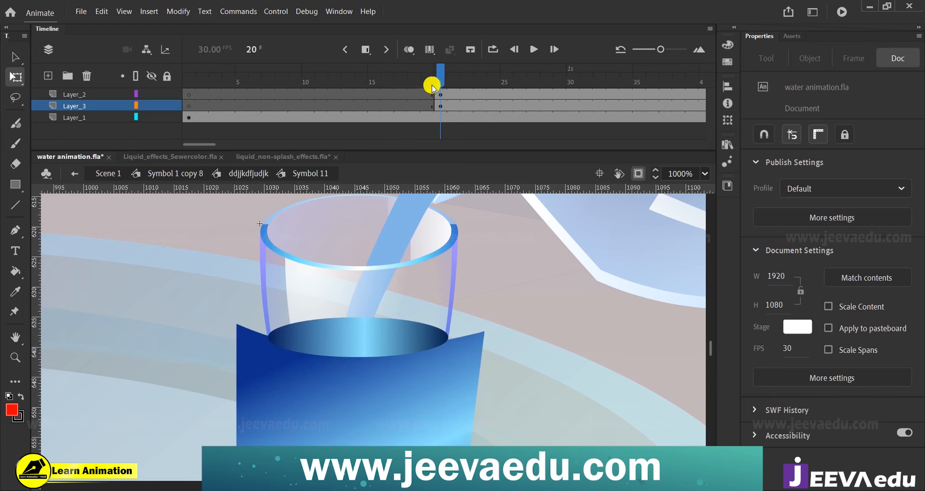
- Copy the glass from frame 1 of Layer_1 onto a new topmost layer and move its keyframe to frame 20
{"action": "left_click", "coordinate": [413, 87]}
{"action": "left_click", "coordinate": [433, 85]}
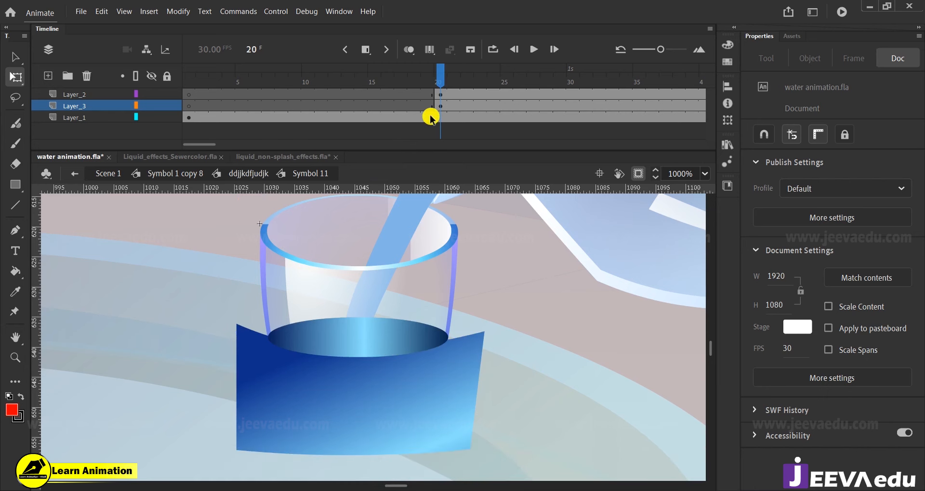
{"action": "left_click", "coordinate": [427, 72]}
{"action": "left_click", "coordinate": [189, 118]}
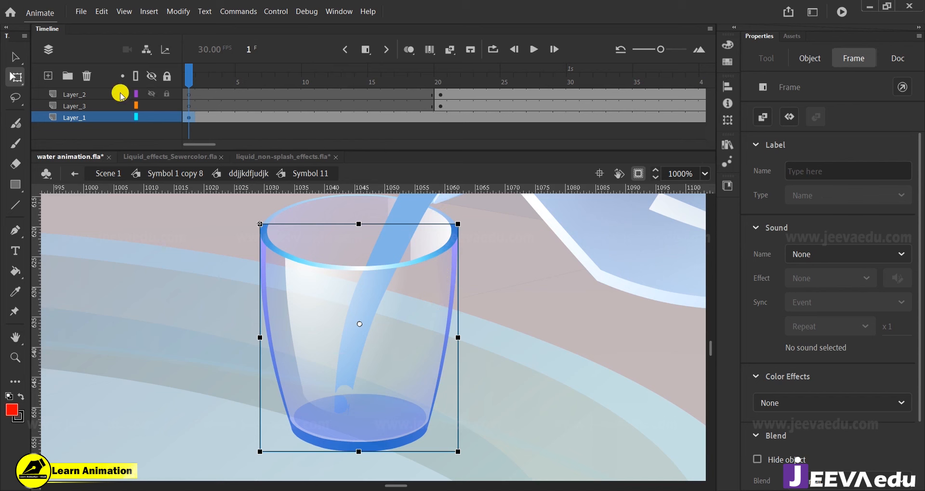
{"action": "left_click", "coordinate": [91, 94]}
{"action": "left_click", "coordinate": [52, 76]}
{"action": "right_click", "coordinate": [102, 218]}
{"action": "left_click", "coordinate": [140, 261]}
{"action": "left_click_drag", "start_coordinate": [189, 94], "coordinate": [439, 99]}
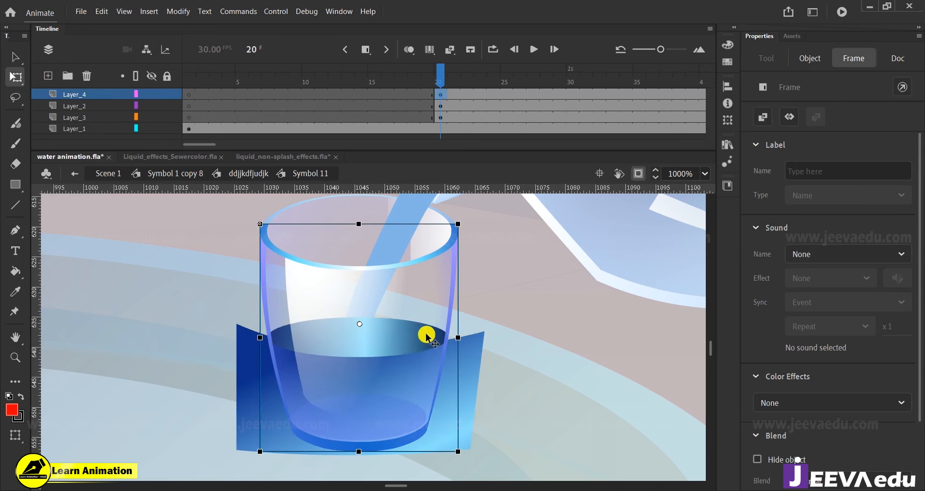
- Hide the other layers and break apart the copied glass on Layer_4, reducing it to the solid green silhouette
{"action": "left_click", "coordinate": [151, 106]}
{"action": "left_click", "coordinate": [152, 118]}
{"action": "left_click", "coordinate": [152, 128]}
{"action": "key", "text": "ctrl+b"}
{"action": "key", "text": "ctrl+b"}
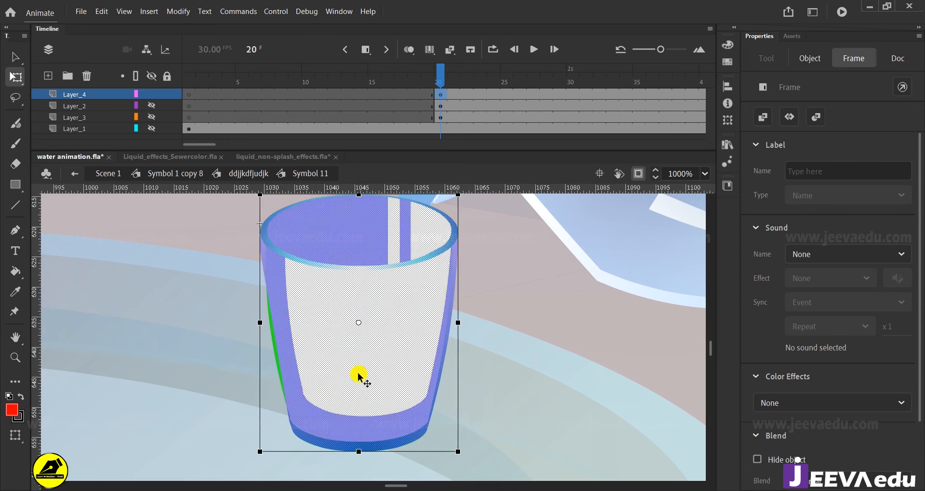
{"action": "key", "text": "ctrl+z"}
{"action": "key", "text": "ctrl+z"}
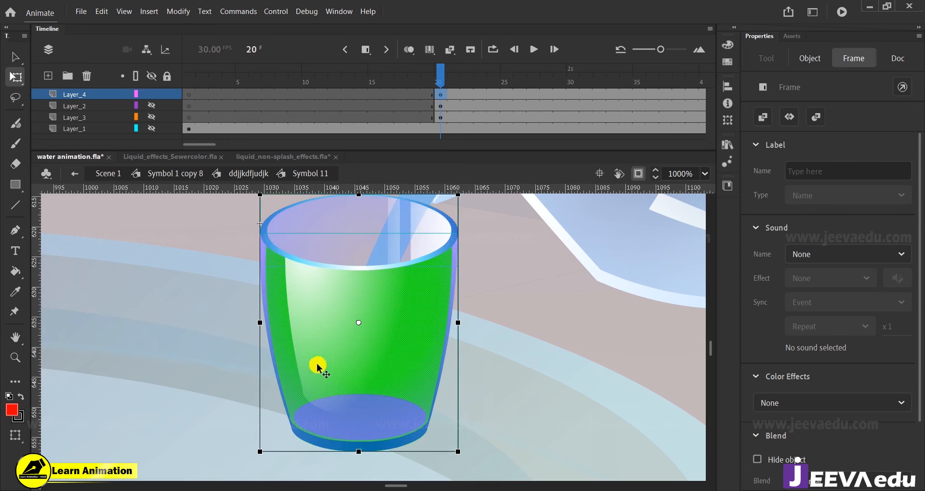
{"action": "key", "text": "ctrl+z"}
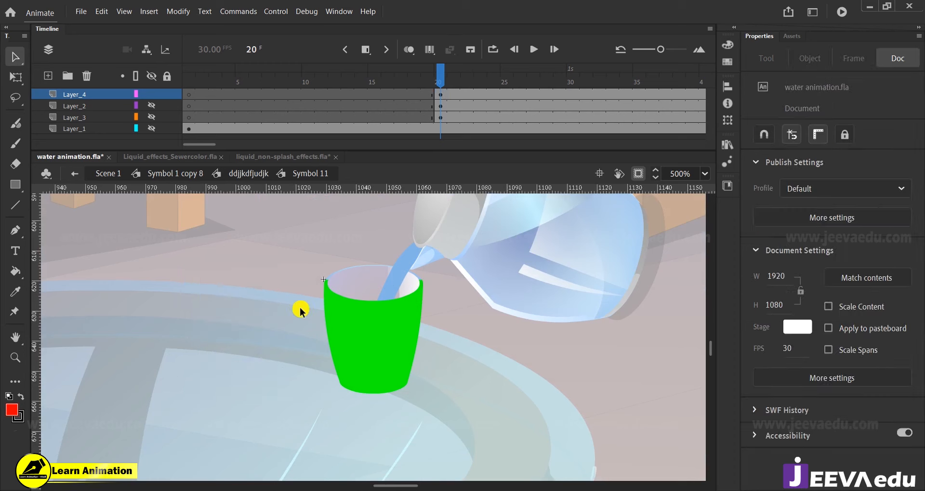
- Turn Layer_4 into a mask over Layer_2, add Layer_3 to the masked layers and lock it
{"action": "right_click", "coordinate": [96, 95]}
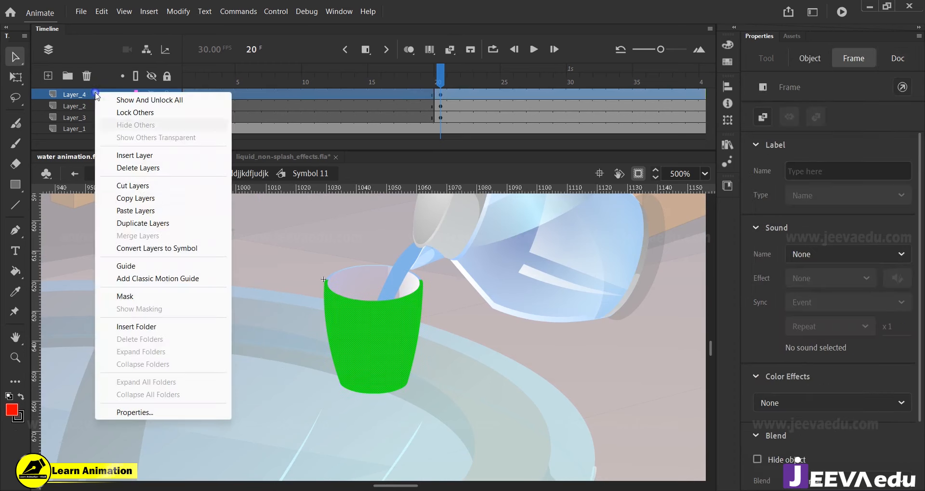
{"action": "left_click", "coordinate": [139, 300]}
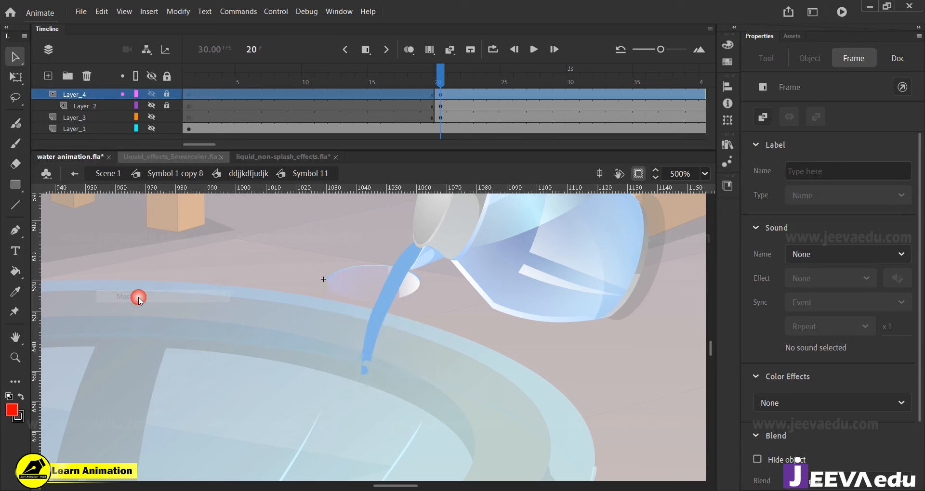
{"action": "left_click", "coordinate": [152, 106]}
{"action": "left_click", "coordinate": [155, 106]}
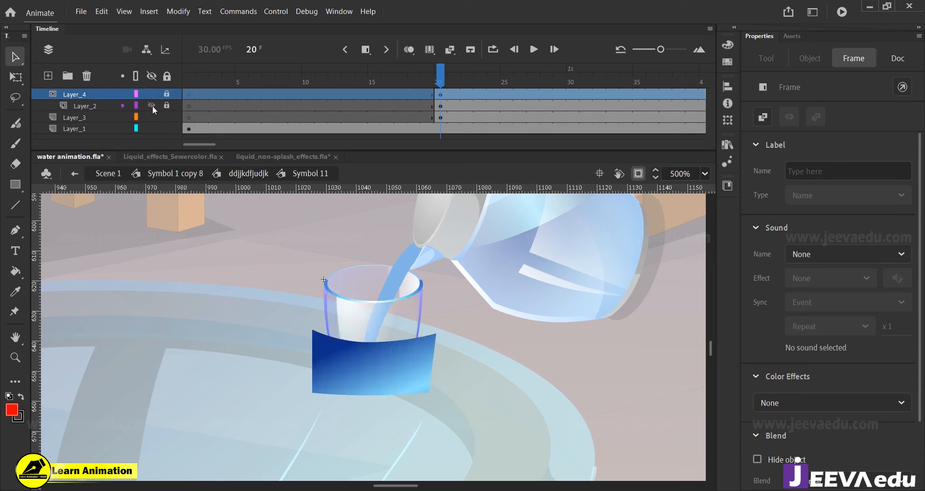
{"action": "left_click", "coordinate": [152, 106]}
{"action": "left_click_drag", "start_coordinate": [60, 119], "coordinate": [82, 112]}
{"action": "left_click", "coordinate": [167, 117]}
- Move the glass's Layer_1 above the mask layer so that the glass covers the water
{"action": "left_click", "coordinate": [377, 354]}
{"action": "left_click", "coordinate": [92, 129]}
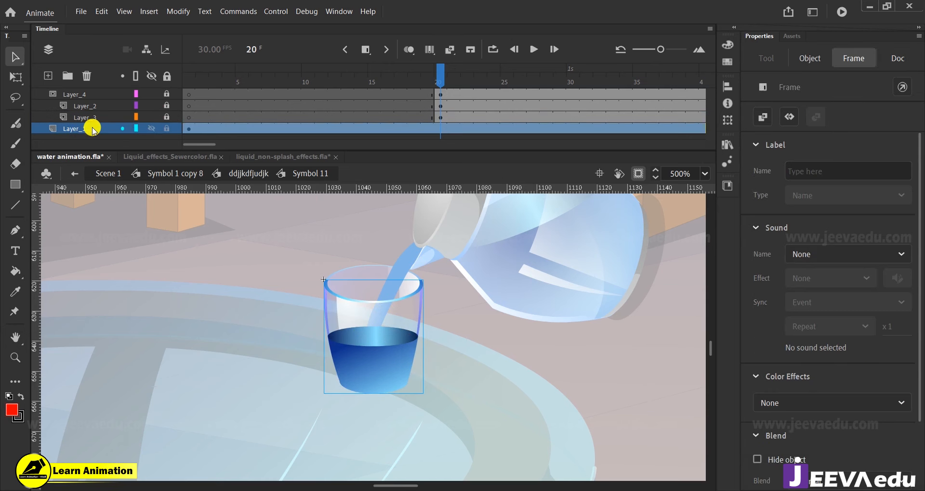
{"action": "right_click", "coordinate": [93, 130]}
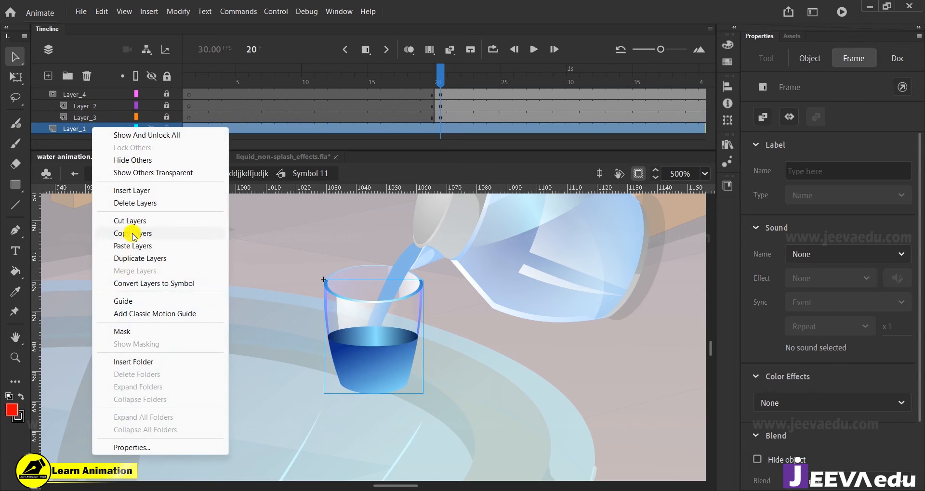
{"action": "left_click", "coordinate": [290, 230]}
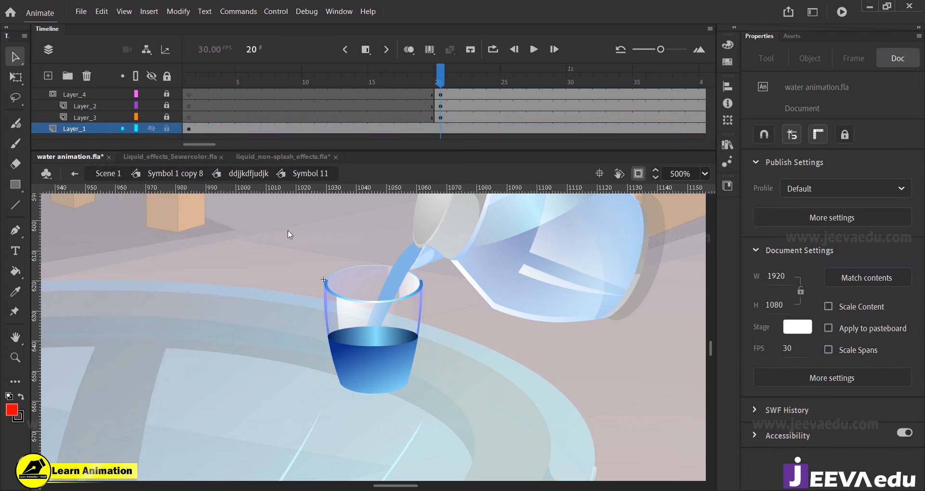
{"action": "left_click", "coordinate": [94, 130]}
{"action": "left_click_drag", "start_coordinate": [103, 115], "coordinate": [106, 88]}
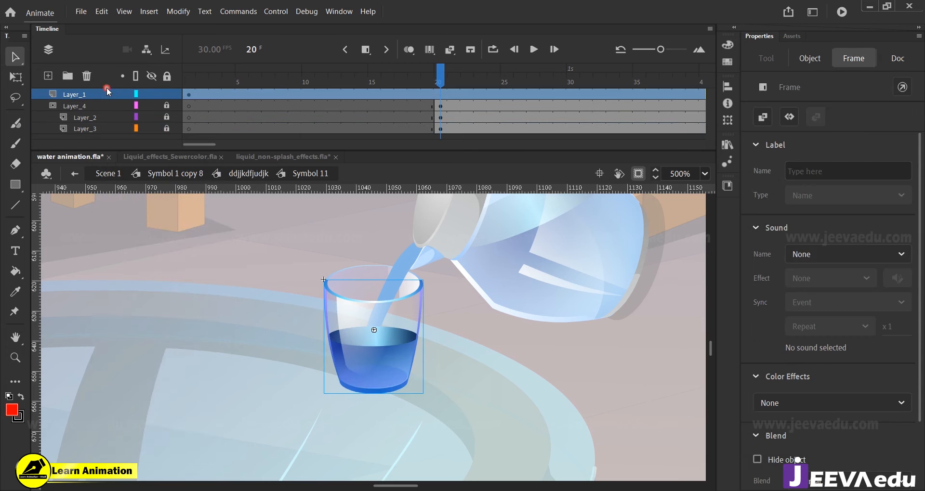
- Leave Symbol 11 and scrub the pouring animation up to frame 21 to check the water in the glass
{"action": "left_click", "coordinate": [426, 82]}
{"action": "mouse_move", "coordinate": [427, 85]}
{"action": "left_mouse_down"}
{"action": "mouse_move", "coordinate": [453, 86]}
{"action": "mouse_move", "coordinate": [438, 89]}
{"action": "mouse_move", "coordinate": [451, 101]}
{"action": "mouse_move", "coordinate": [427, 98]}
{"action": "left_mouse_up"}
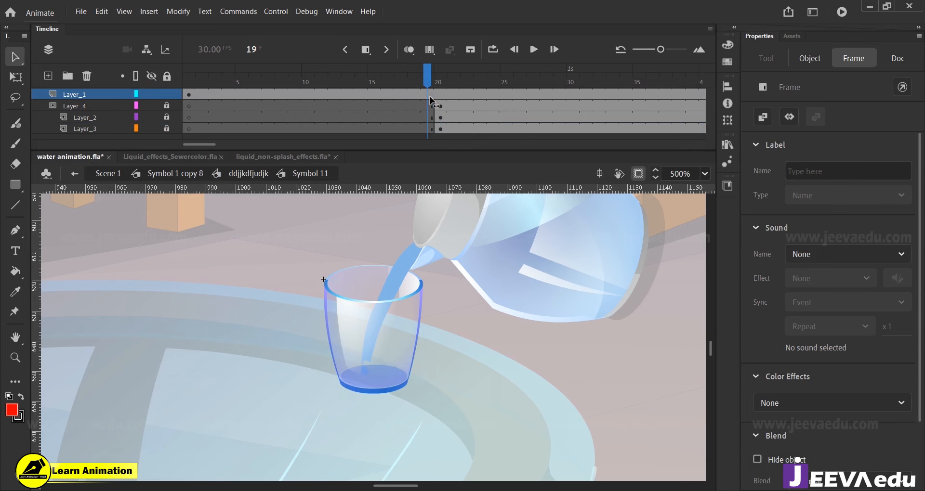
{"action": "left_click", "coordinate": [279, 331]}
{"action": "double_click", "coordinate": [279, 332]}
{"action": "left_click", "coordinate": [400, 93]}
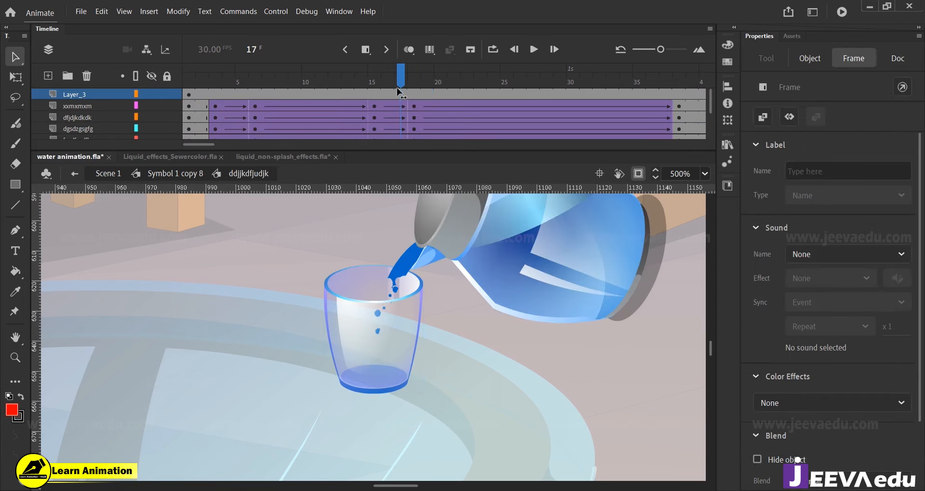
{"action": "left_click", "coordinate": [407, 262]}
{"action": "left_click_drag", "start_coordinate": [396, 90], "coordinate": [450, 88]}
{"action": "left_click", "coordinate": [394, 295]}
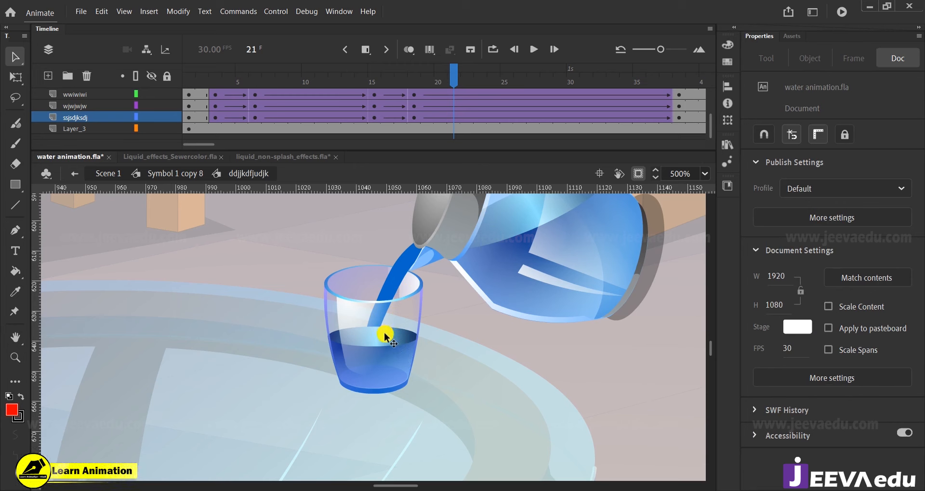
- Look inside the ngfn clip at the glass's rim and return to the ddjjkdfjudjk symbol
{"action": "left_click", "coordinate": [374, 268]}
{"action": "double_click", "coordinate": [372, 283]}
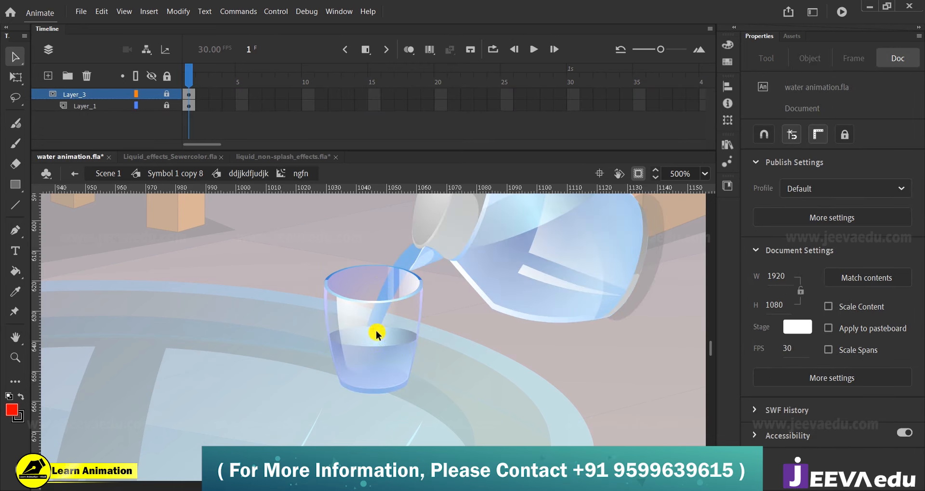
{"action": "left_click", "coordinate": [256, 177]}
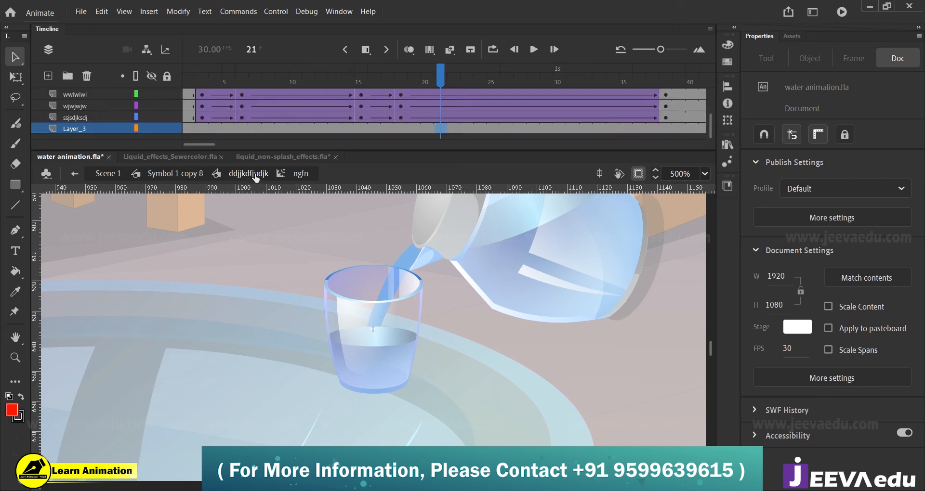
- Try moving the glass away from the stream at frame 18 and undo the move
{"action": "left_click_drag", "start_coordinate": [441, 81], "coordinate": [398, 112]}
{"action": "left_click_drag", "start_coordinate": [401, 345], "coordinate": [439, 386]}
{"action": "key", "text": "ctrl+z"}
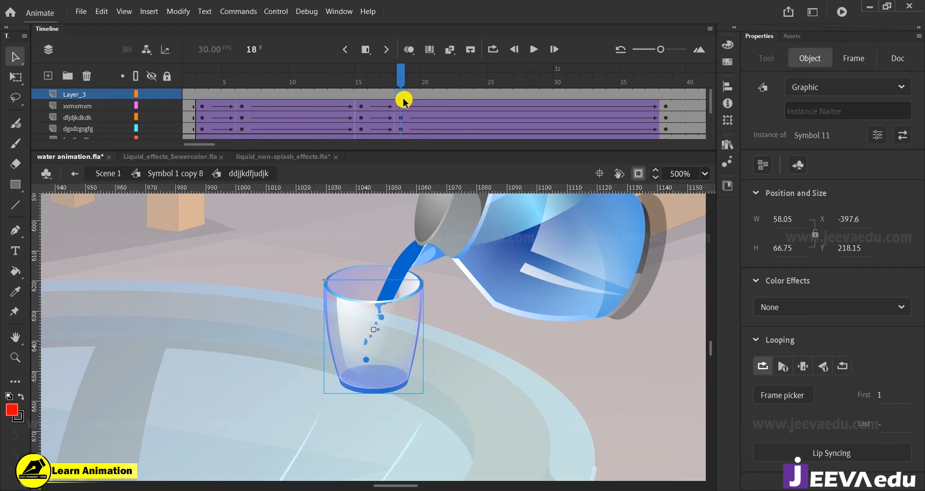
- Select the glass at frame 21, add a new layer and move it to the bottom of the layer stack
{"action": "left_click_drag", "start_coordinate": [400, 78], "coordinate": [433, 86]}
{"action": "left_click", "coordinate": [374, 362]}
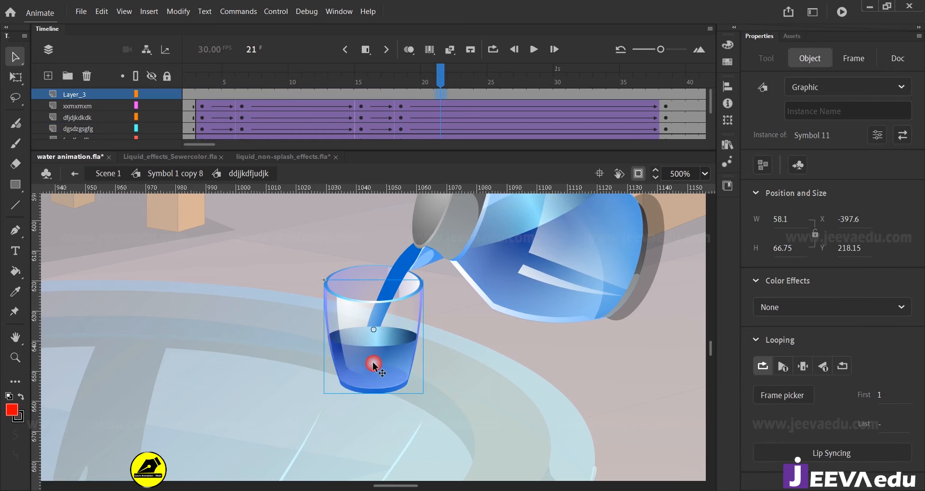
{"action": "left_click", "coordinate": [48, 75]}
{"action": "left_click_drag", "start_coordinate": [89, 94], "coordinate": [100, 164]}
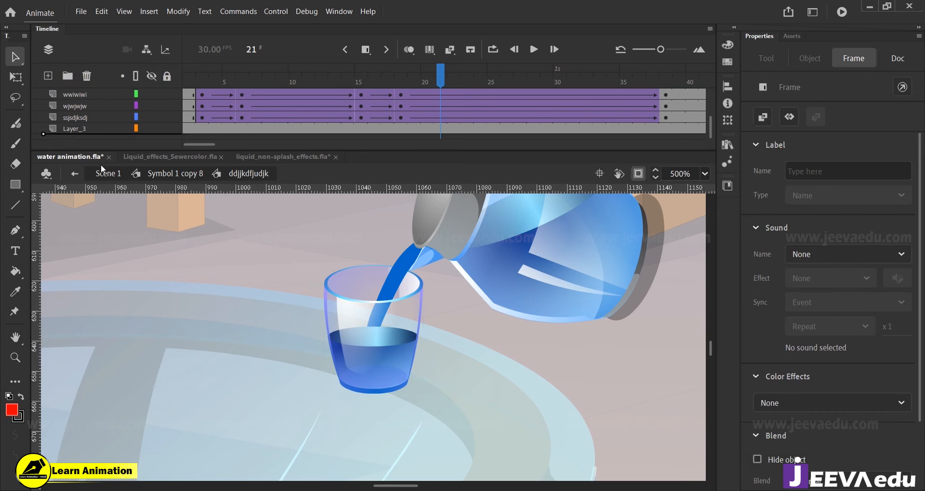
{"action": "left_click_drag", "start_coordinate": [101, 163], "coordinate": [101, 164]}
- Reopen the ngfn clip, examine its mask shape on Layer_3 and return to the ddjjkdfjudjk symbol
{"action": "left_click", "coordinate": [410, 343]}
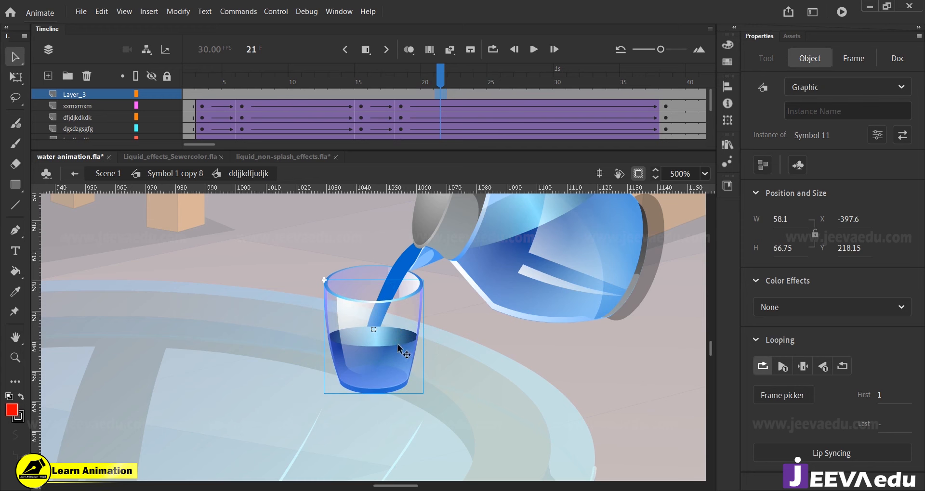
{"action": "left_click", "coordinate": [374, 282]}
{"action": "left_click", "coordinate": [374, 281]}
{"action": "double_click", "coordinate": [374, 282]}
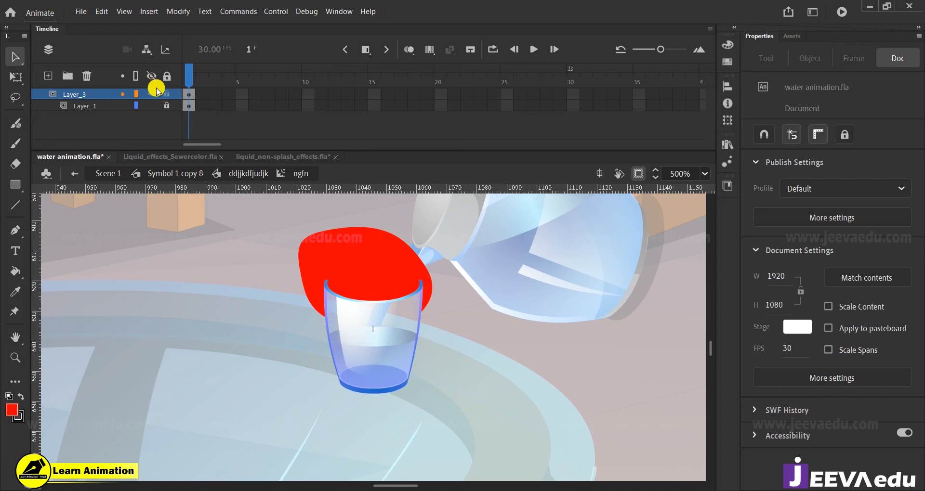
{"action": "left_click", "coordinate": [253, 174]}
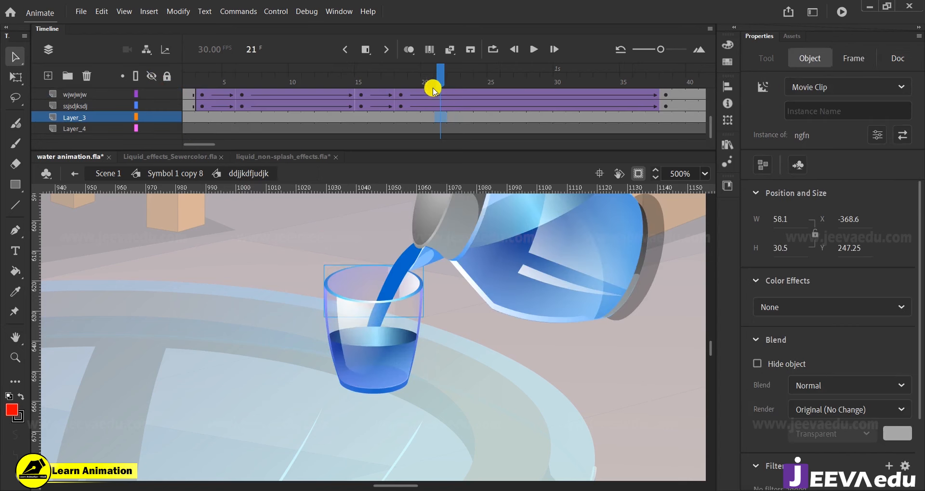
- Insert a keyframe at frame 20 on Layer_4 in the ddjjkdfjudjk symbol
{"action": "left_click", "coordinate": [398, 357]}
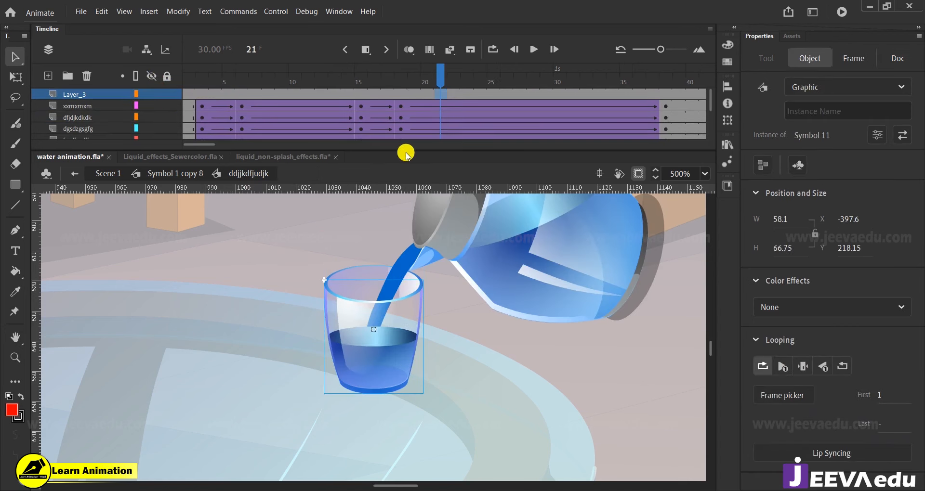
{"action": "scroll", "coordinate": [393, 127], "scroll_direction": "down", "scroll_amount": 2}
{"action": "left_click", "coordinate": [392, 129]}
{"action": "left_click", "coordinate": [402, 131]}
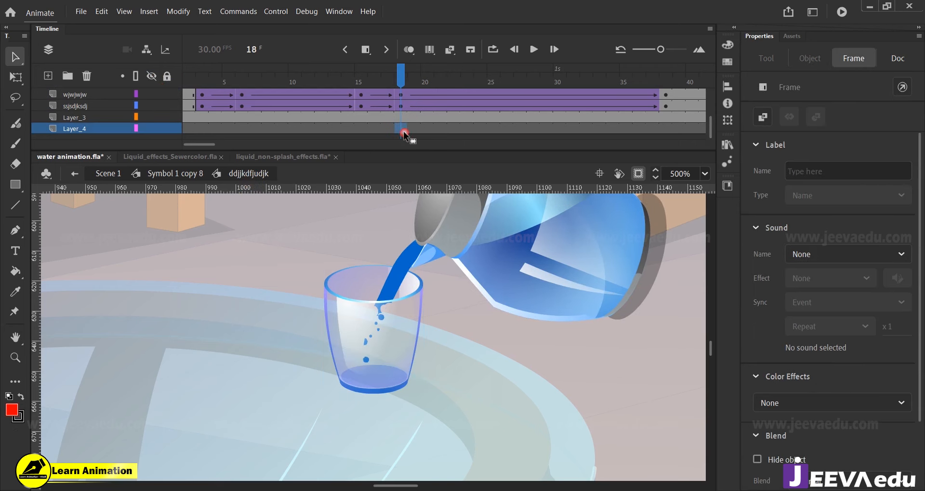
{"action": "left_click", "coordinate": [386, 350]}
{"action": "left_click", "coordinate": [403, 136]}
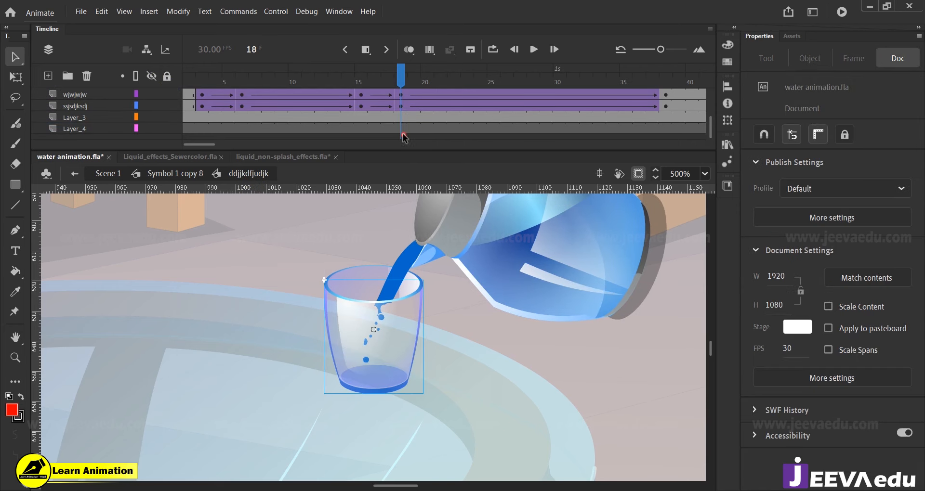
{"action": "left_click", "coordinate": [401, 127]}
{"action": "scroll", "coordinate": [403, 116], "scroll_direction": "up", "scroll_amount": 3}
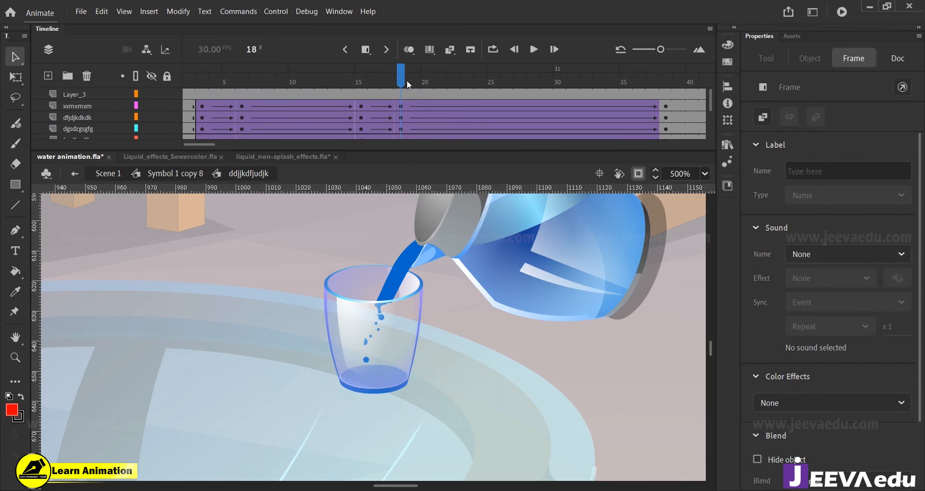
{"action": "left_click", "coordinate": [425, 77]}
{"action": "scroll", "coordinate": [422, 109], "scroll_direction": "down", "scroll_amount": 3}
{"action": "left_click", "coordinate": [424, 128]}
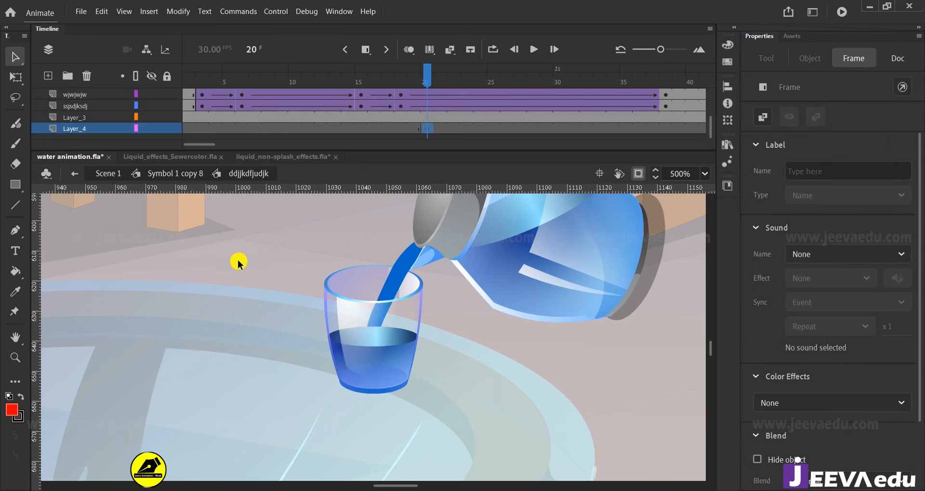
- Try moving the front glass symbol aside and hiding Layer_3 at frame 20, undoing both
{"action": "left_click_drag", "start_coordinate": [373, 351], "coordinate": [250, 352]}
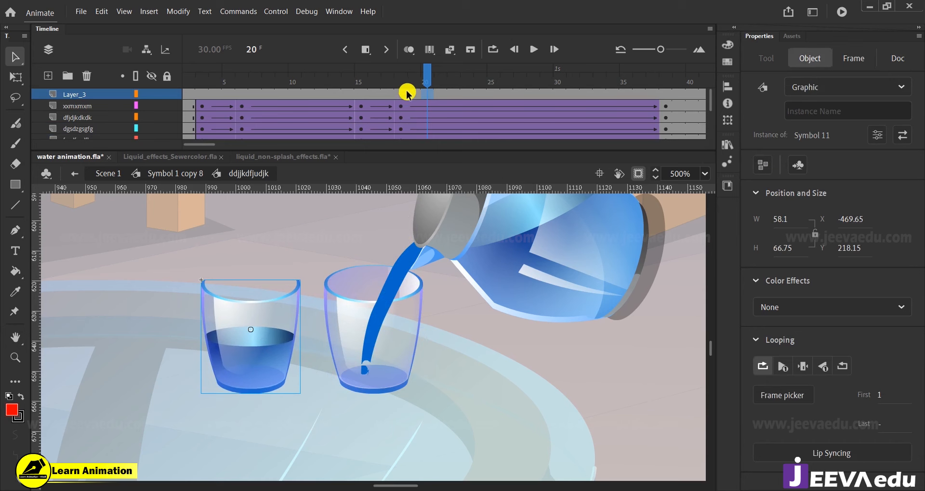
{"action": "key", "text": "ctrl+z"}
{"action": "left_click", "coordinate": [154, 94]}
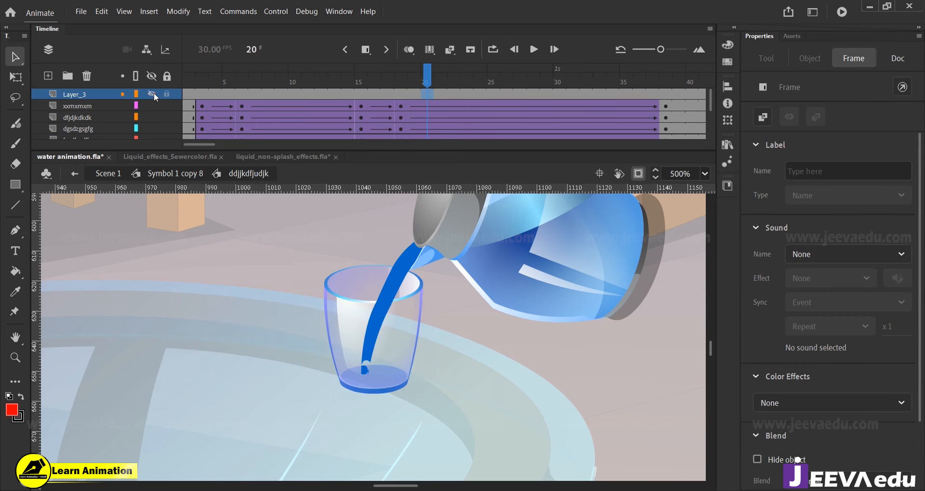
{"action": "scroll", "coordinate": [415, 99], "scroll_direction": "down", "scroll_amount": 5}
{"action": "mouse_move", "coordinate": [430, 86]}
{"action": "left_mouse_down"}
{"action": "mouse_move", "coordinate": [413, 83]}
{"action": "mouse_move", "coordinate": [454, 83]}
{"action": "mouse_move", "coordinate": [428, 83]}
{"action": "mouse_move", "coordinate": [427, 96]}
{"action": "left_mouse_up"}
{"action": "scroll", "coordinate": [427, 99], "scroll_direction": "up", "scroll_amount": 5}
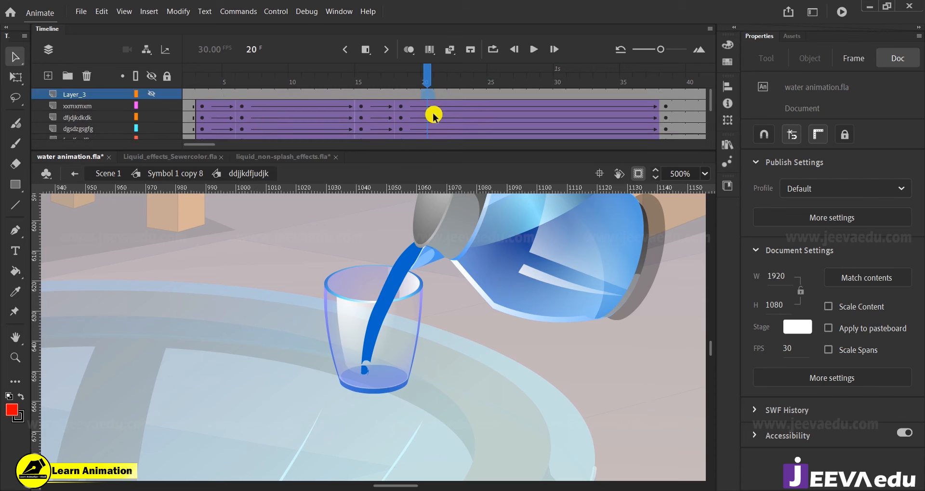
{"action": "key", "text": "ctrl+z"}
- Delete Layer_4 from the ddjjkdfjudjk symbol
{"action": "left_click", "coordinate": [423, 322]}
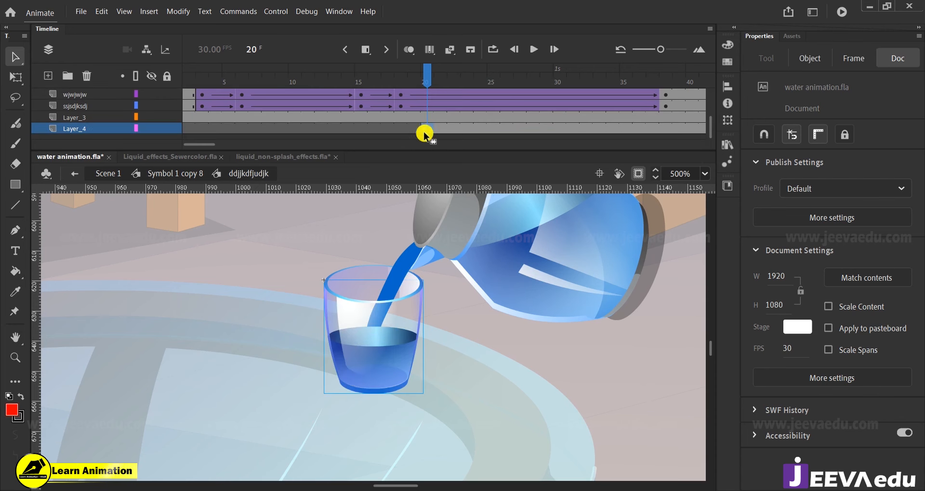
{"action": "key", "text": "Delete"}
{"action": "left_click", "coordinate": [100, 126]}
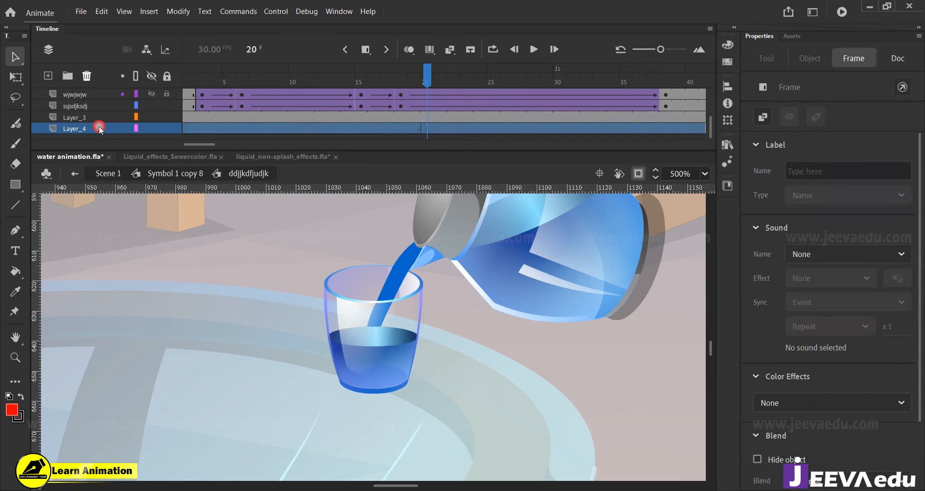
{"action": "left_click", "coordinate": [87, 76]}
- Try moving the front glass symbol away from the stream at frame 20 and undo the changes
{"action": "left_click", "coordinate": [374, 368]}
{"action": "left_click_drag", "start_coordinate": [375, 368], "coordinate": [297, 367]}
{"action": "key", "text": "ctrl+z"}
{"action": "mouse_move", "coordinate": [378, 369]}
{"action": "left_mouse_down"}
{"action": "mouse_move", "coordinate": [348, 374]}
{"action": "mouse_move", "coordinate": [378, 376]}
{"action": "left_mouse_up"}
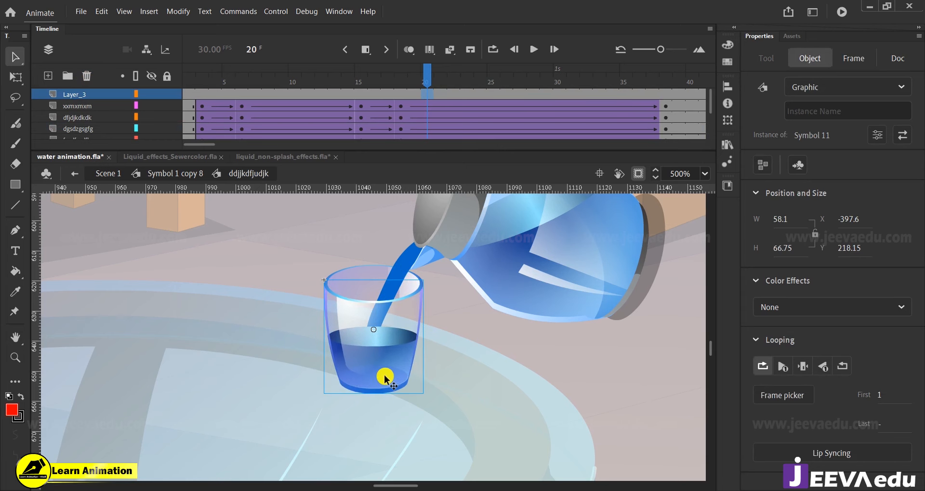
{"action": "scroll", "coordinate": [429, 125], "scroll_direction": "up", "scroll_amount": 1}
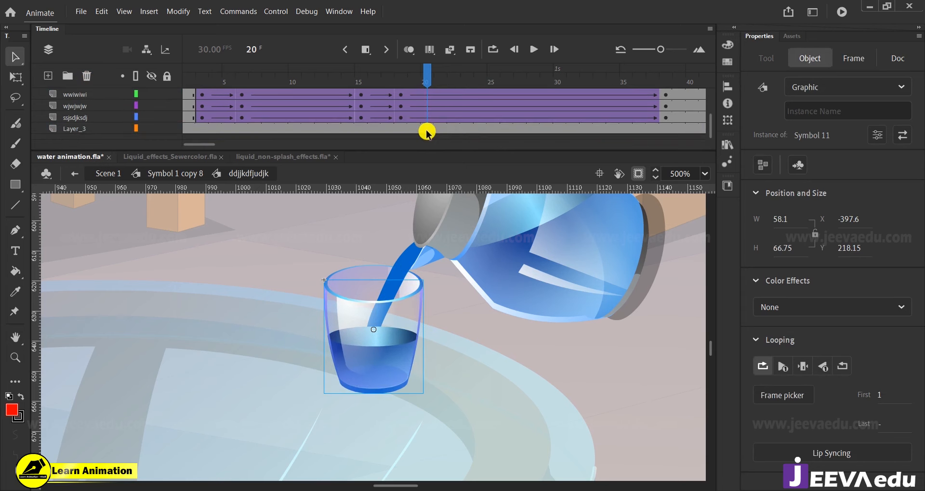
{"action": "left_click", "coordinate": [427, 129]}
{"action": "key", "text": "ctrl+z"}
{"action": "key", "text": "ctrl+z"}
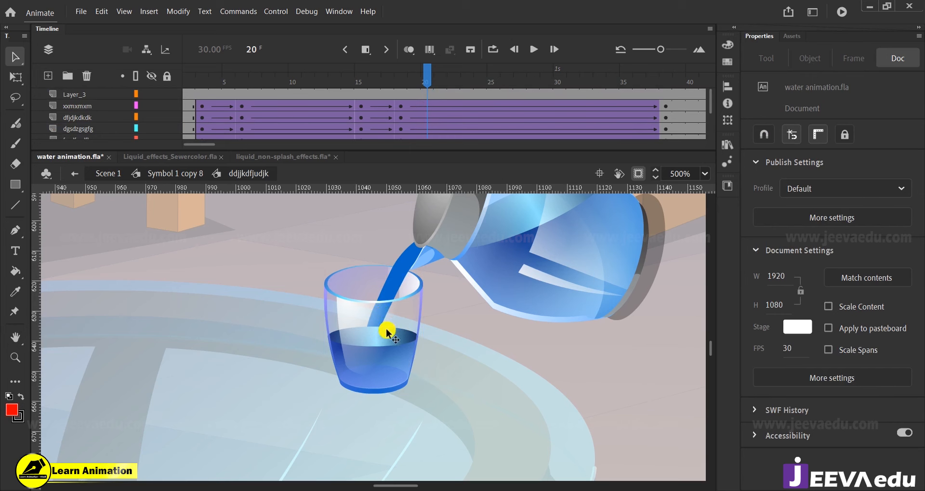
- Scrub from frame 3 to frame 18 to check the stream inside the glass, and go back to frame 20
{"action": "left_click_drag", "start_coordinate": [427, 77], "coordinate": [203, 77]}
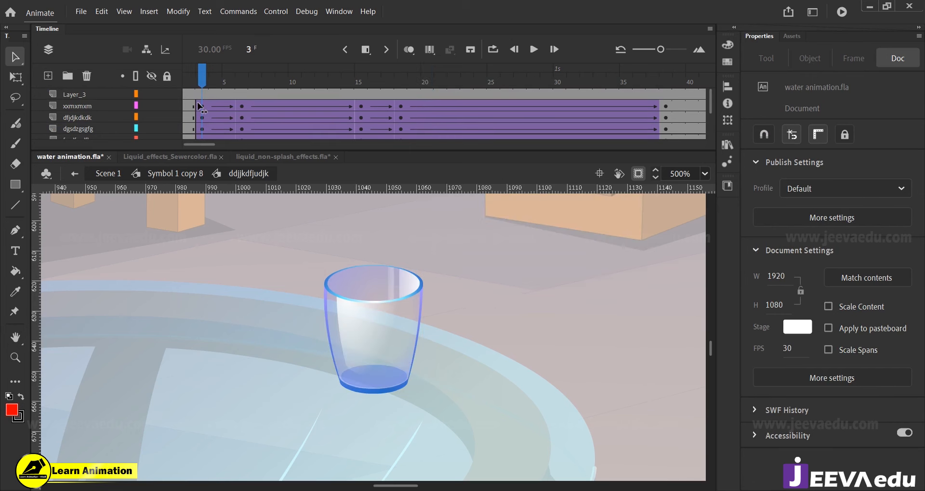
{"action": "left_click_drag", "start_coordinate": [211, 127], "coordinate": [401, 128]}
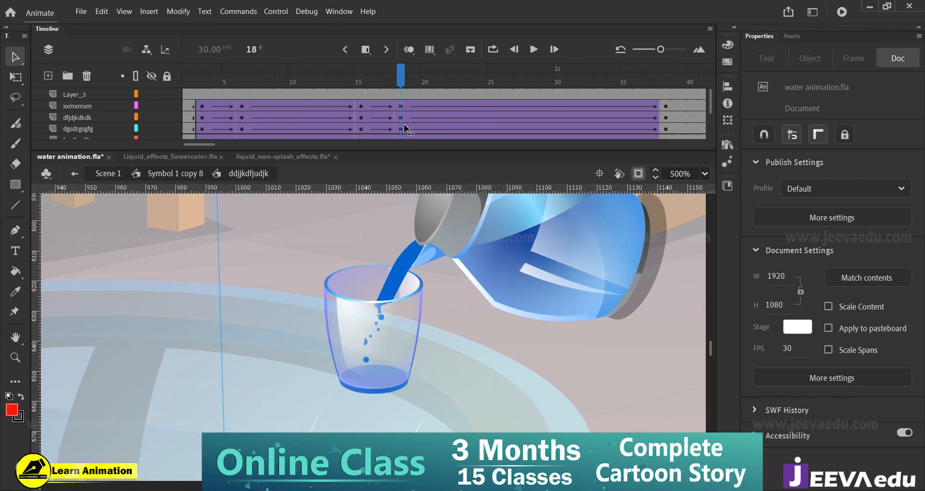
{"action": "left_click", "coordinate": [381, 318]}
{"action": "left_click", "coordinate": [380, 318]}
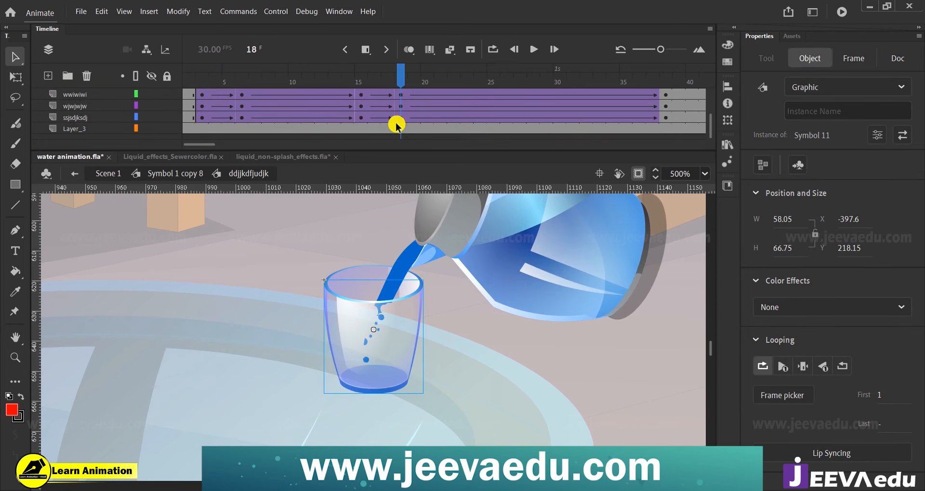
{"action": "left_click_drag", "start_coordinate": [404, 83], "coordinate": [427, 81]}
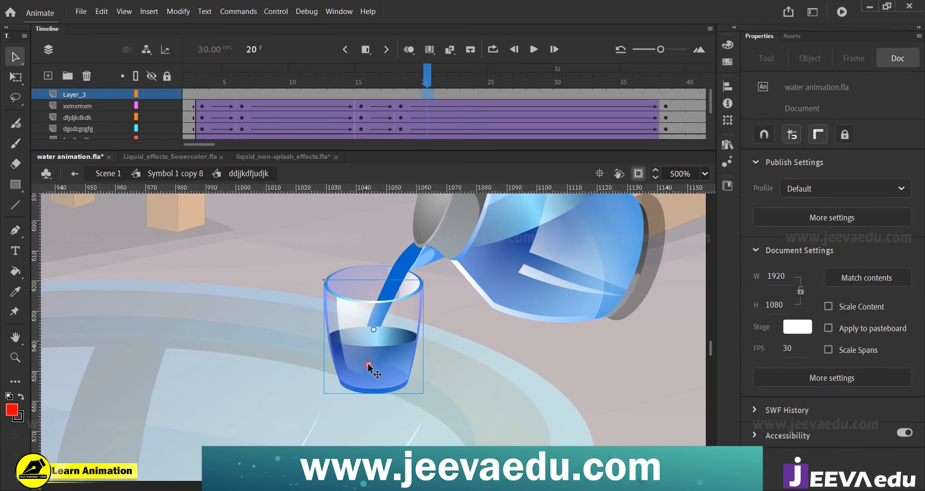
- Open the front glass symbol, Symbol 11, and delete its Layer_4 mask
{"action": "double_click", "coordinate": [380, 360]}
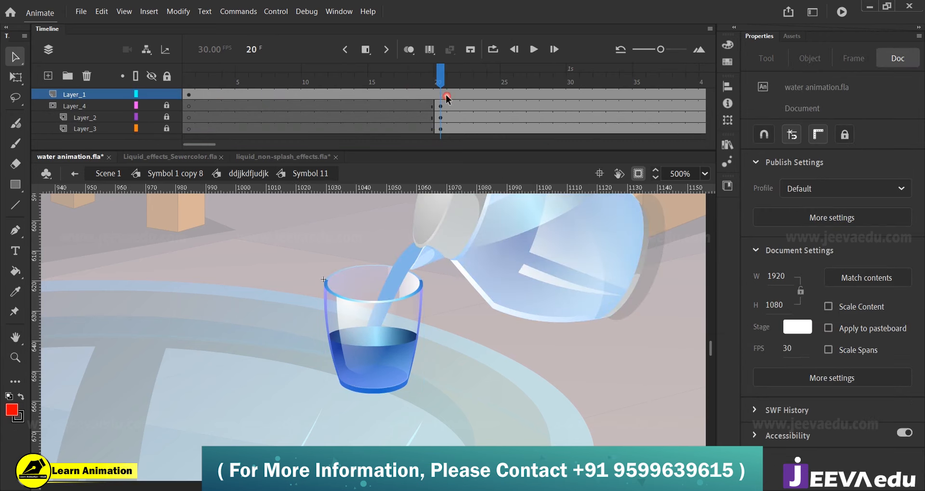
{"action": "left_click", "coordinate": [87, 108]}
{"action": "left_click", "coordinate": [87, 75]}
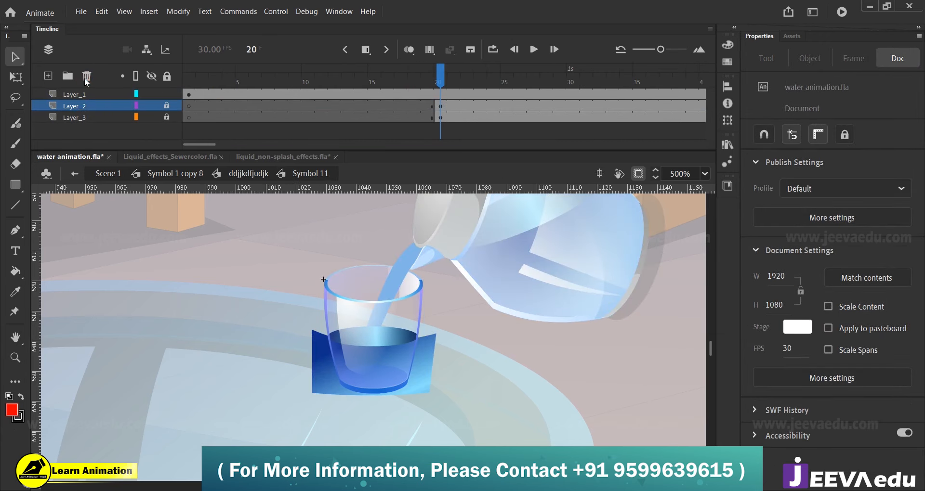
- Unlock Layer_2, cut the water artwork at frame 20 and delete Layer_2 and Layer_3 from Symbol 11
{"action": "left_click", "coordinate": [443, 118]}
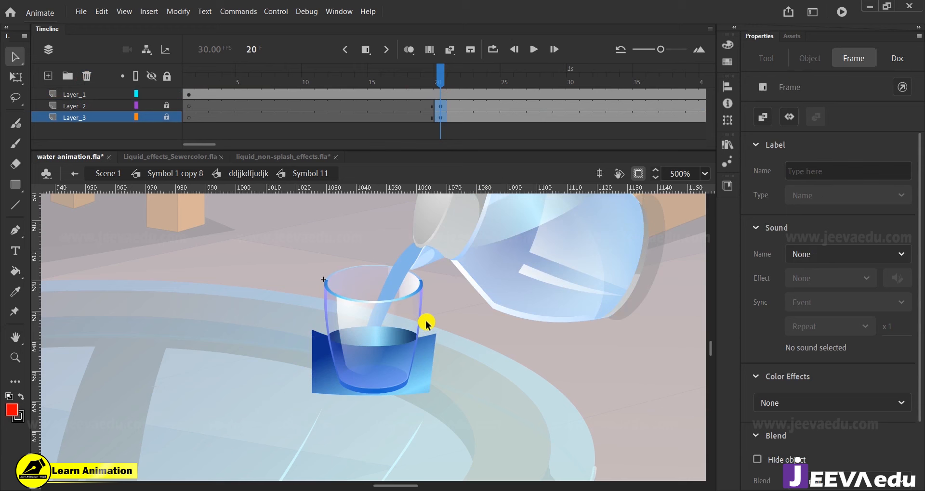
{"action": "left_click", "coordinate": [166, 105]}
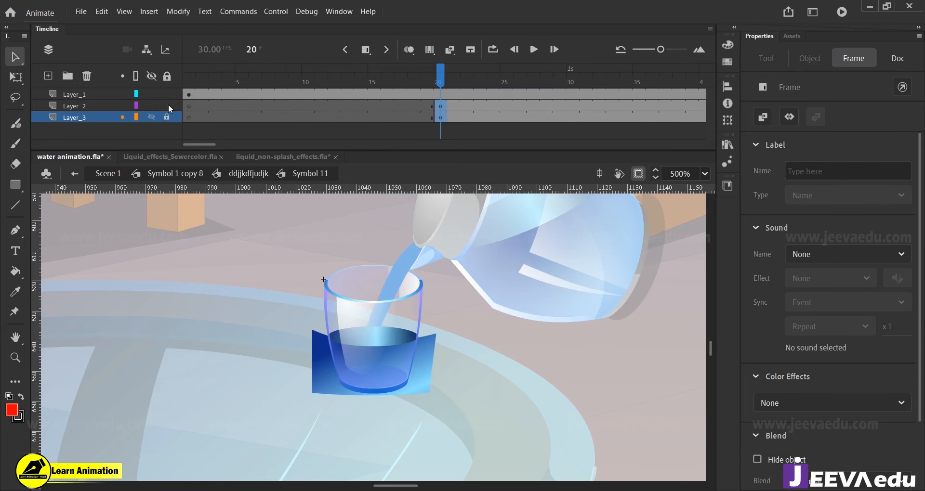
{"action": "left_click", "coordinate": [404, 343]}
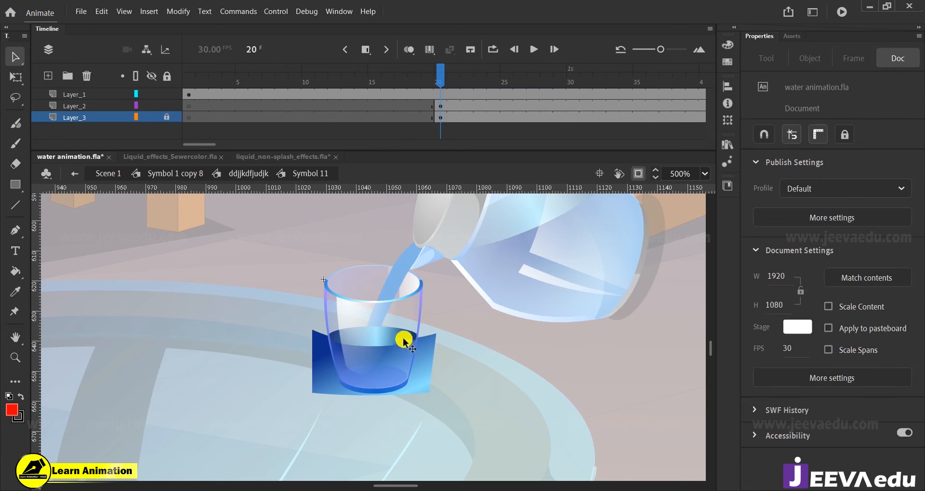
{"action": "left_click", "coordinate": [443, 119]}
{"action": "left_click", "coordinate": [412, 395]}
{"action": "left_click", "coordinate": [77, 118]}
{"action": "left_click", "coordinate": [76, 108], "text": "shift"}
{"action": "key", "text": "ctrl+alt+x"}
{"action": "left_click", "coordinate": [87, 76]}
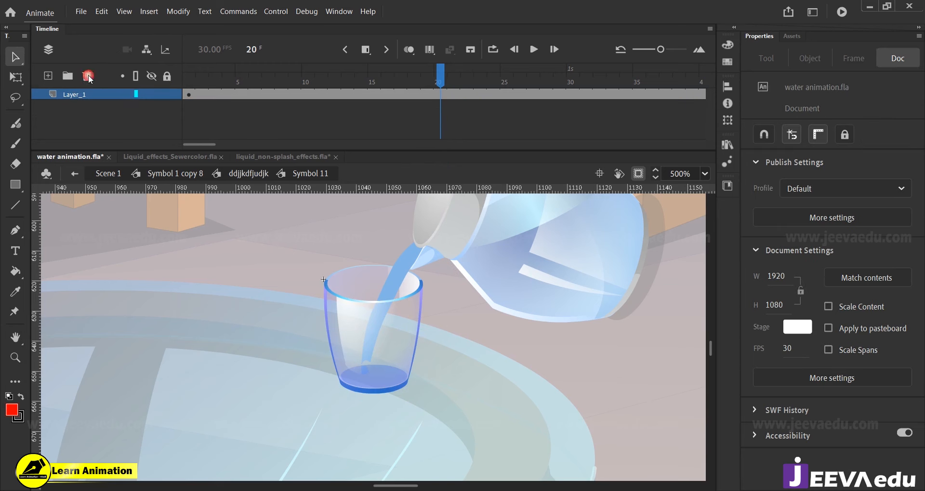
- Return to the ddjjkdfjudjk symbol and examine the rim clip ngfn and its mask
{"action": "left_click", "coordinate": [247, 172]}
{"action": "left_click_drag", "start_coordinate": [363, 273], "coordinate": [358, 254]}
{"action": "key", "text": "ctrl+z"}
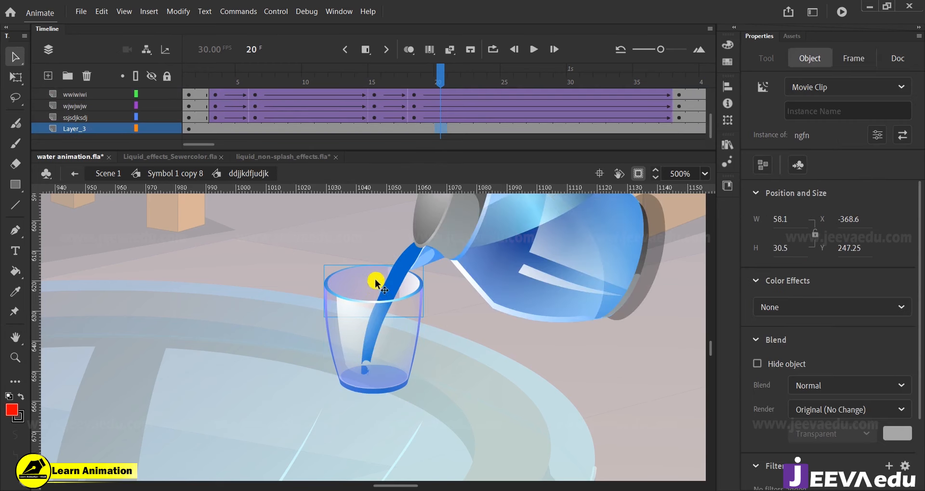
{"action": "double_click", "coordinate": [374, 286]}
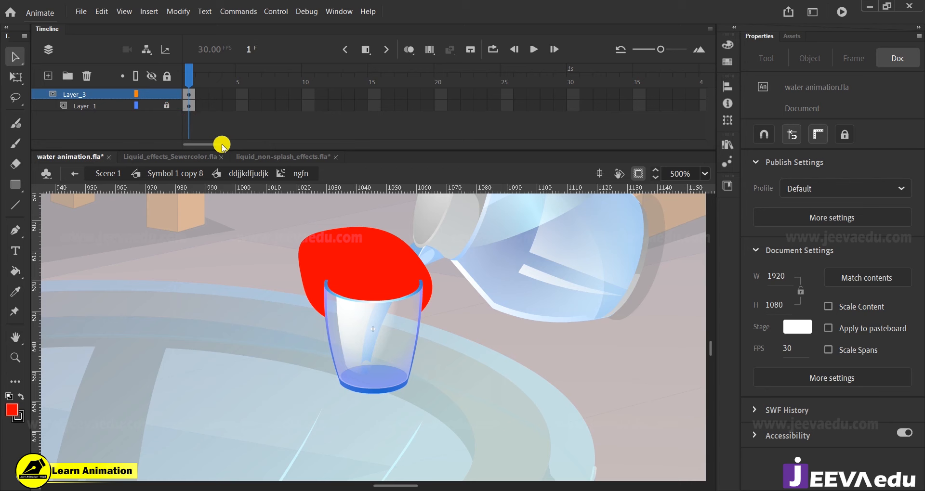
{"action": "double_click", "coordinate": [262, 289]}
- Convert the glass rim clip ngfn on Layer_3 into a graphic symbol
{"action": "left_click", "coordinate": [366, 278]}
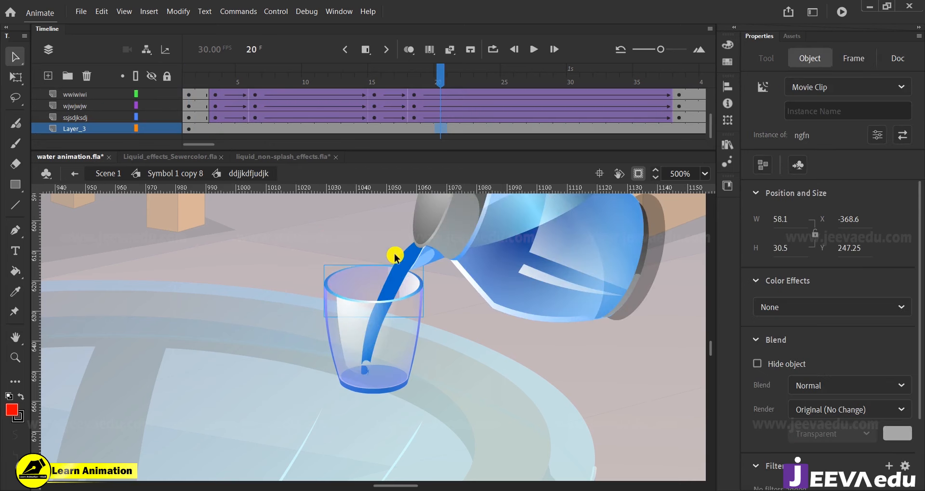
{"action": "key", "text": "F6"}
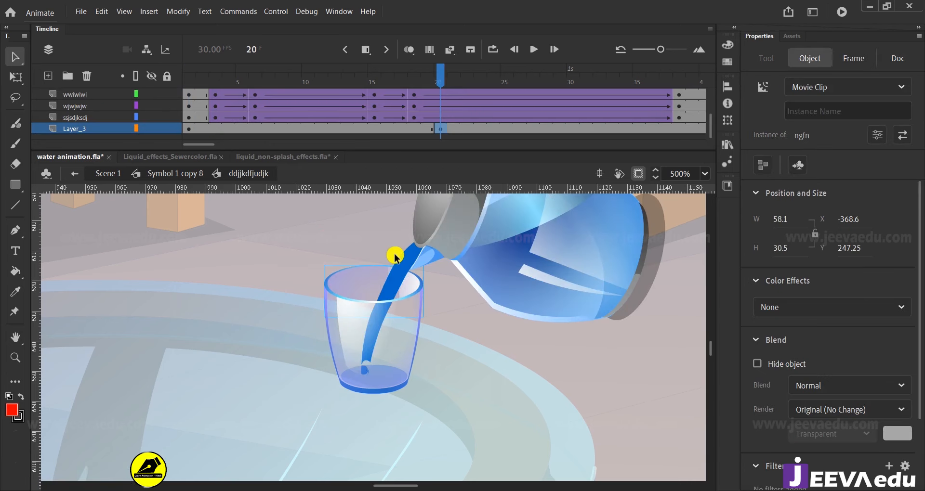
{"action": "key", "text": "F8"}
{"action": "key", "text": "Return"}
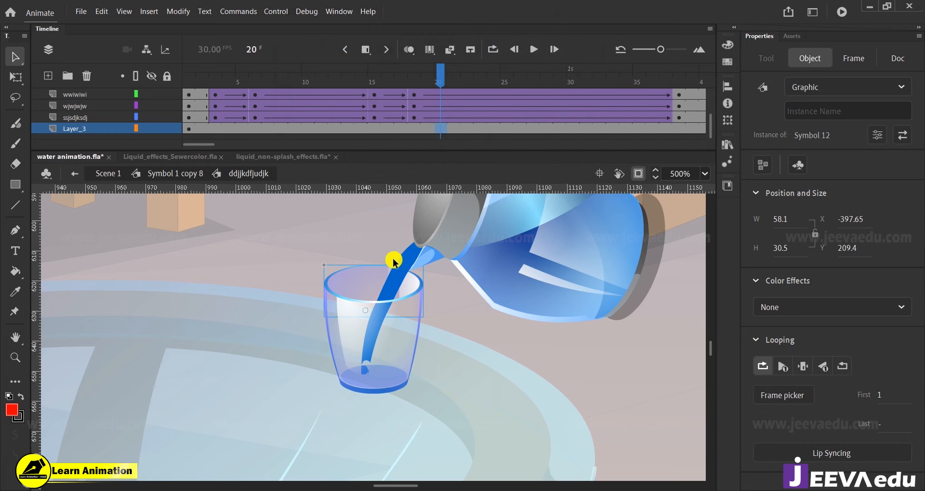
- Open the new rim graphic symbol and extend Layer_1's frames past frame 40
{"action": "double_click", "coordinate": [372, 283]}
{"action": "left_click_drag", "start_coordinate": [330, 94], "coordinate": [498, 109]}
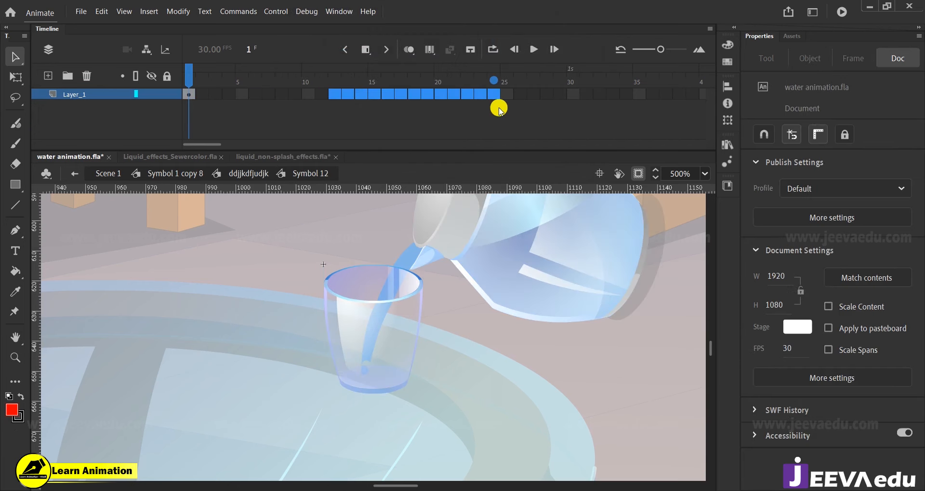
{"action": "key", "text": "F5"}
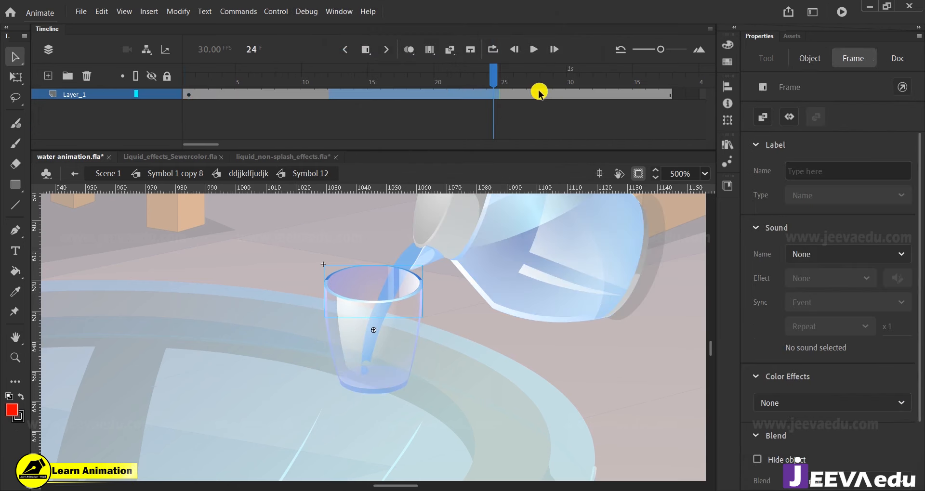
{"action": "key", "text": "F5"}
- Add a new layer inside the rim symbol and place it below Layer_1
{"action": "left_click_drag", "start_coordinate": [496, 71], "coordinate": [188, 71]}
{"action": "left_click", "coordinate": [48, 76]}
{"action": "left_click_drag", "start_coordinate": [75, 95], "coordinate": [74, 110]}
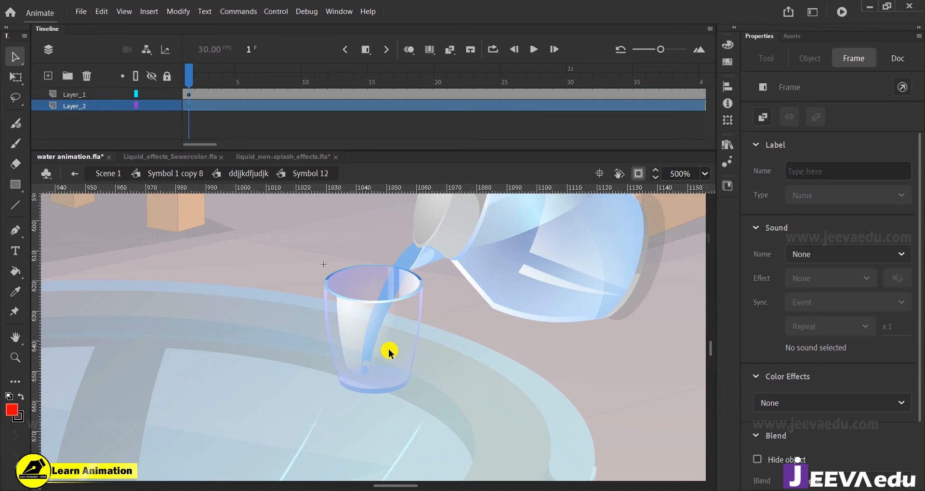
- Insert a keyframe at frame 20 on Layer_2 and paste the cut water artwork there
{"action": "left_click", "coordinate": [369, 283]}
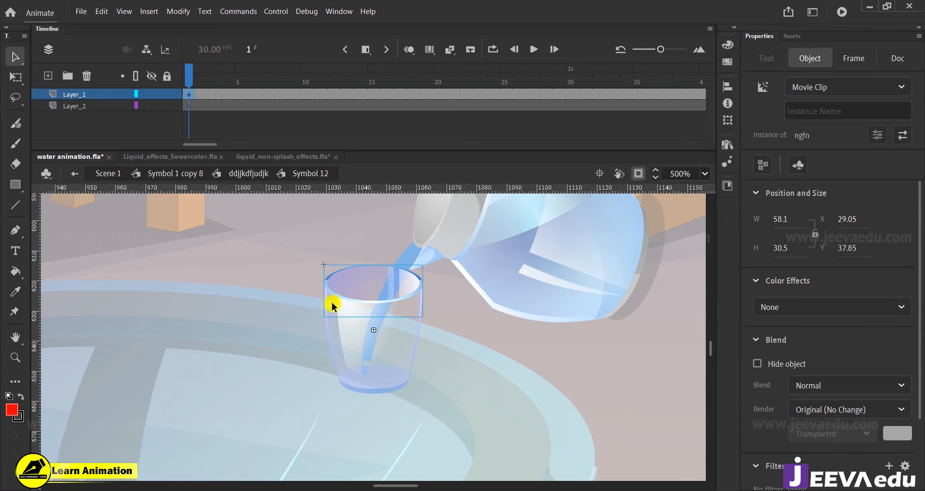
{"action": "left_click", "coordinate": [188, 106]}
{"action": "left_click", "coordinate": [440, 106]}
{"action": "key", "text": "F6"}
{"action": "key", "text": "ctrl+v"}
- Select the pasted water body and surface ellipse and shift them together slightly down to line up with the glass
{"action": "left_click", "coordinate": [391, 399]}
{"action": "left_click", "coordinate": [379, 351]}
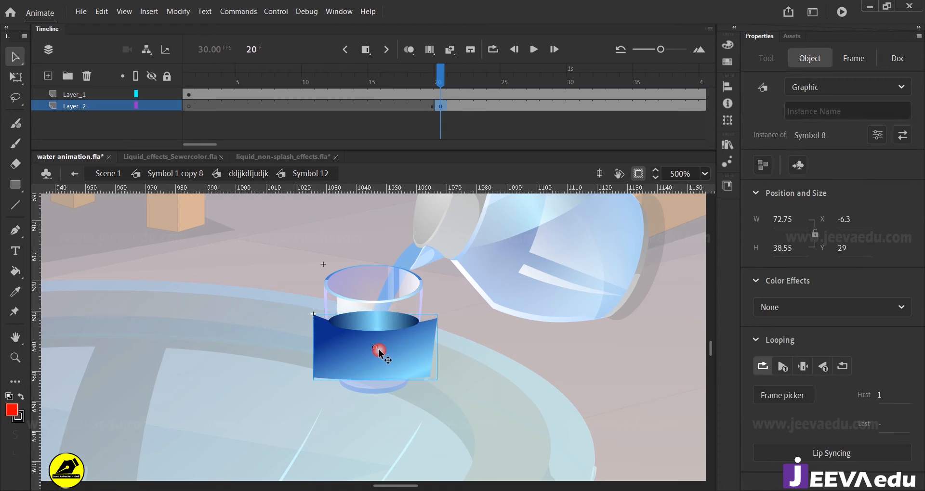
{"action": "left_click", "coordinate": [381, 324], "text": "shift"}
{"action": "mouse_move", "coordinate": [383, 333]}
{"action": "left_mouse_down"}
{"action": "mouse_move", "coordinate": [384, 345]}
{"action": "mouse_move", "coordinate": [376, 341]}
{"action": "left_mouse_up"}
{"action": "left_click", "coordinate": [349, 337]}
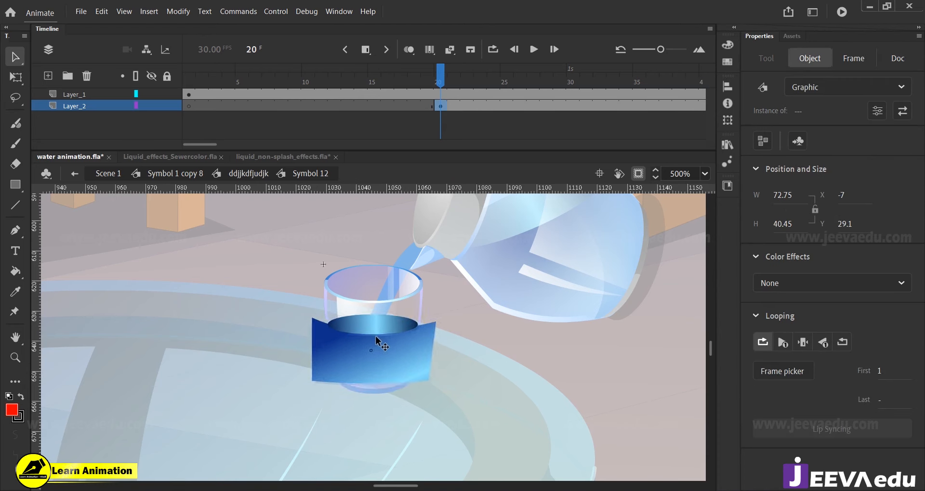
- Cut the water body from Layer_2, keeping only the surface ellipse
{"action": "left_click", "coordinate": [301, 393]}
{"action": "left_click", "coordinate": [345, 377]}
{"action": "key", "text": "ctrl+x"}
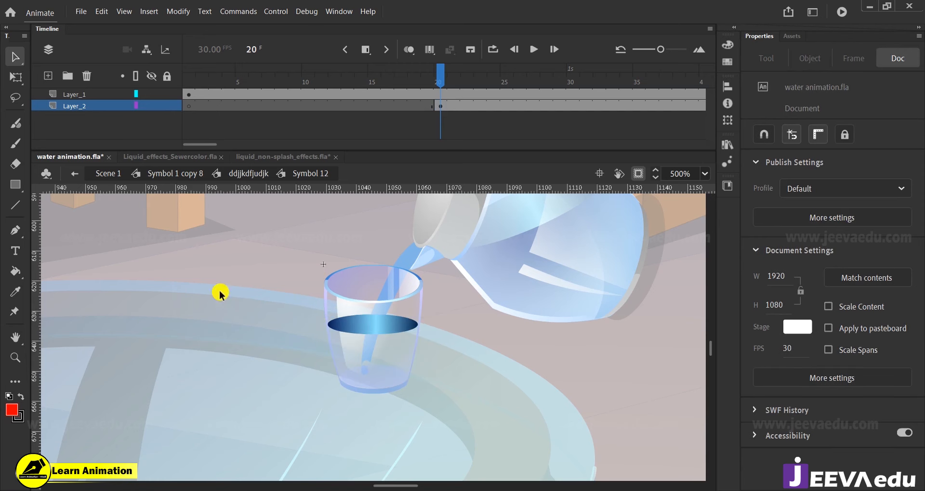
- Paste the cut water body in place on a blank keyframe at frame 20 of a new layer below Layer_2
{"action": "left_click", "coordinate": [48, 76]}
{"action": "left_click_drag", "start_coordinate": [84, 106], "coordinate": [87, 125]}
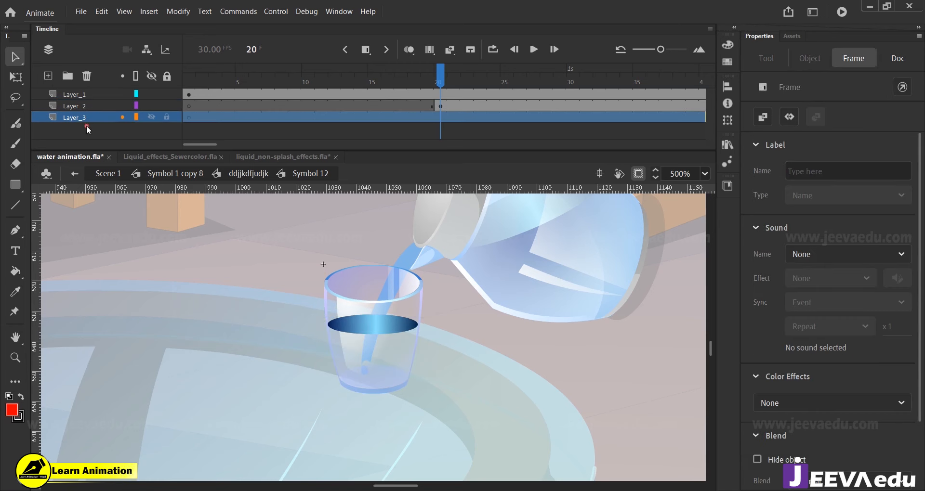
{"action": "left_click", "coordinate": [437, 118]}
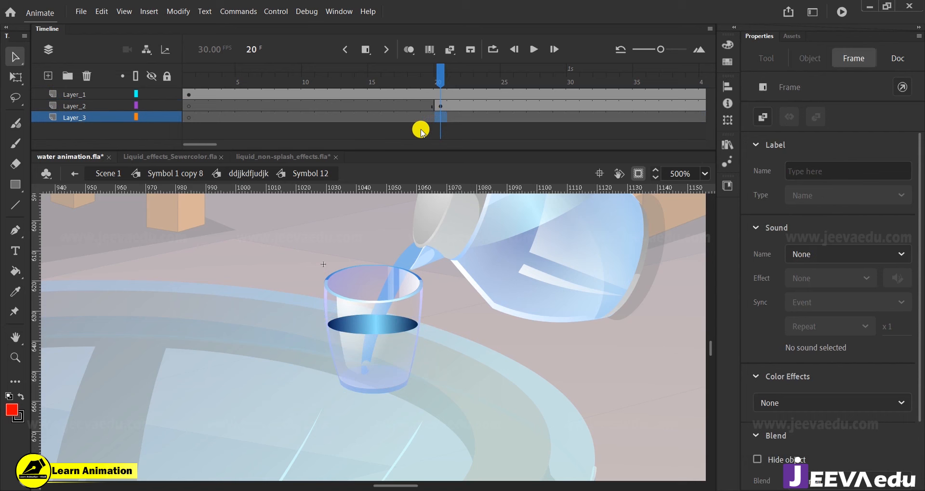
{"action": "key", "text": "F7"}
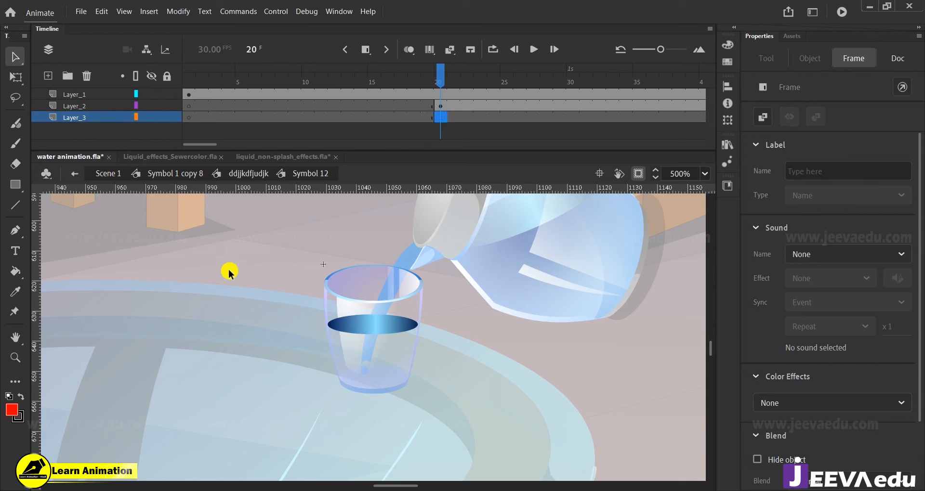
{"action": "right_click", "coordinate": [260, 311]}
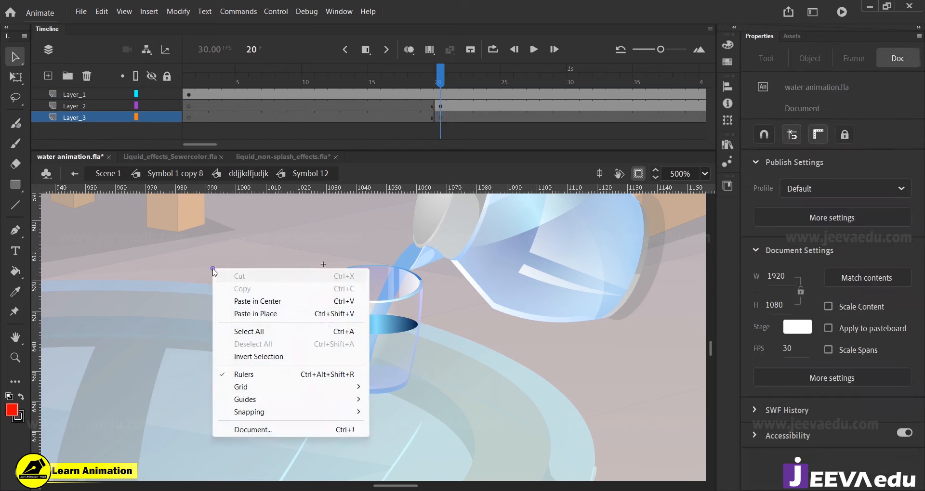
{"action": "left_click", "coordinate": [260, 315]}
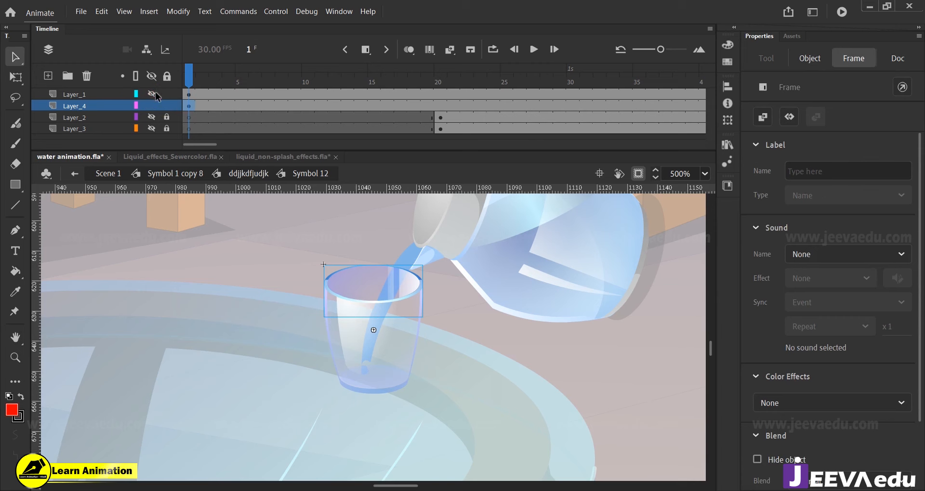
{"action": "left_click", "coordinate": [369, 288]}
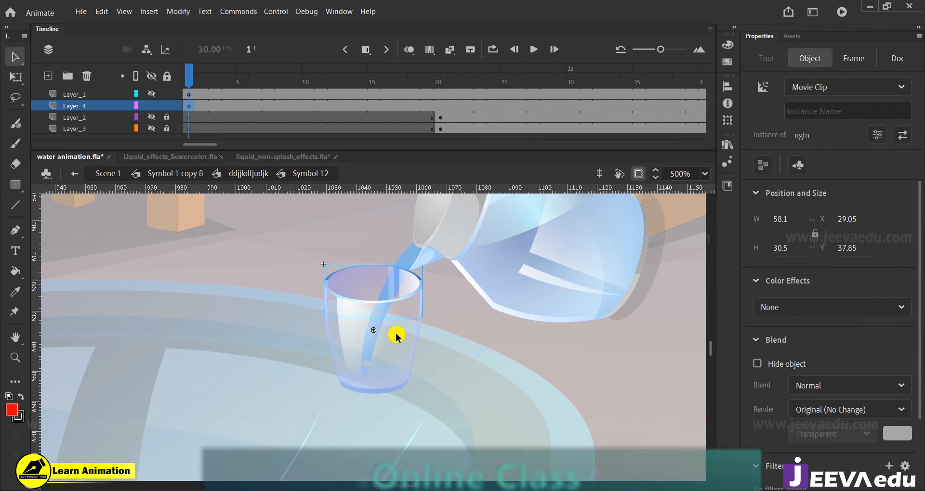
{"action": "key", "text": "ctrl+b"}
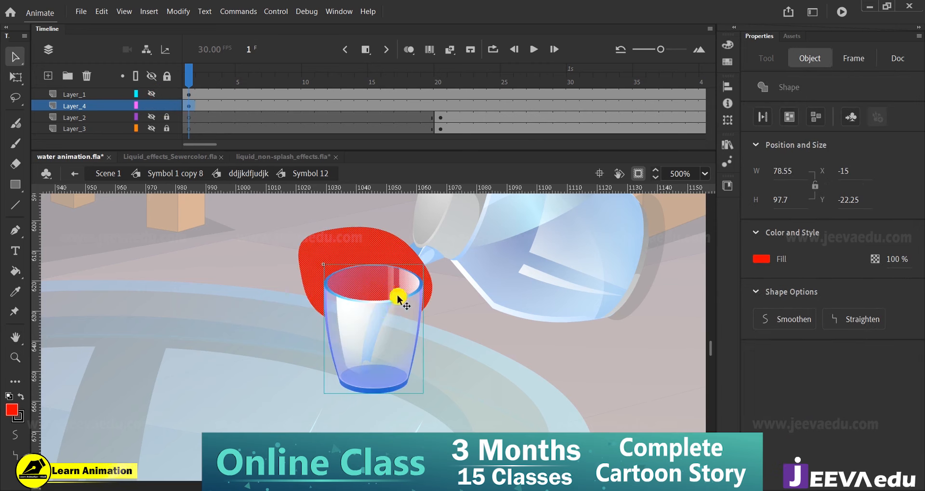
{"action": "key", "text": "Delete"}
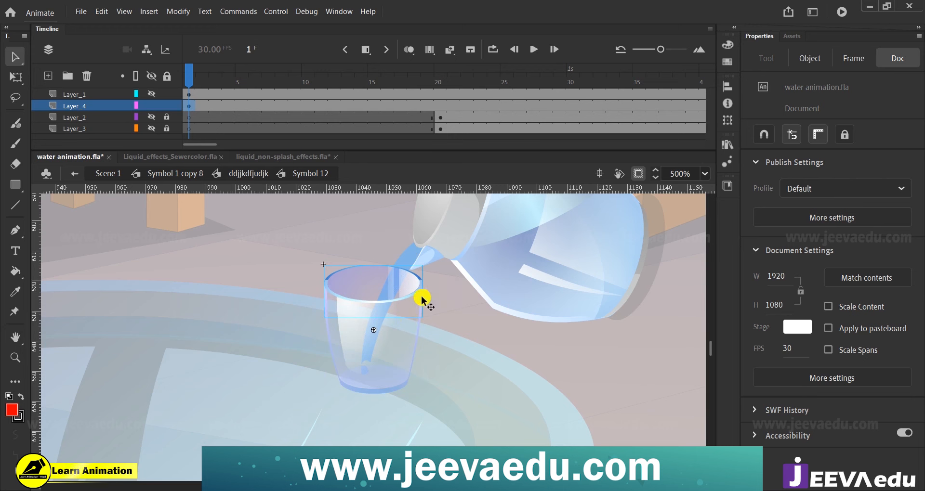
- Convert the glass rim movie clip on Layer_4 to a bitmap
{"action": "right_click", "coordinate": [388, 295]}
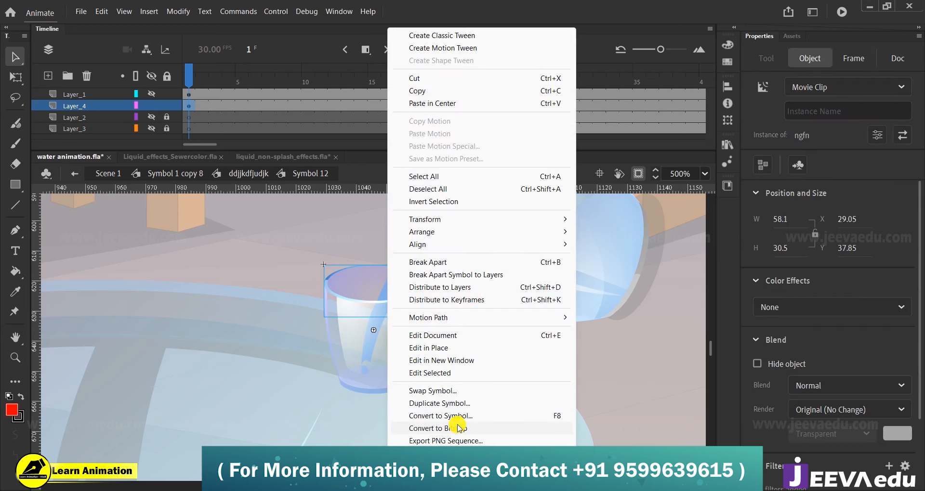
- Duplicate the selected glass movie clip under the name fbfb, and duplicate that copy as ngm
{"action": "left_click", "coordinate": [439, 403]}
{"action": "type", "text": "dvb"}
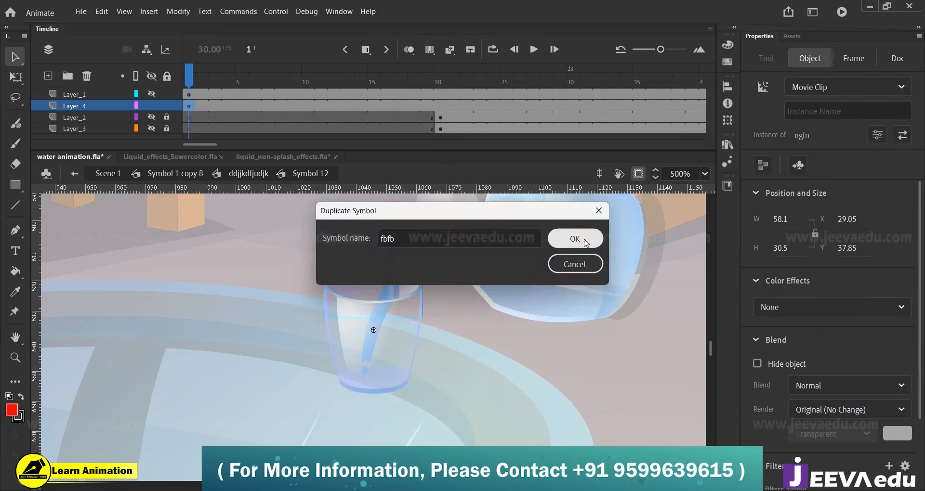
{"action": "left_click", "coordinate": [572, 237]}
{"action": "right_click", "coordinate": [380, 304]}
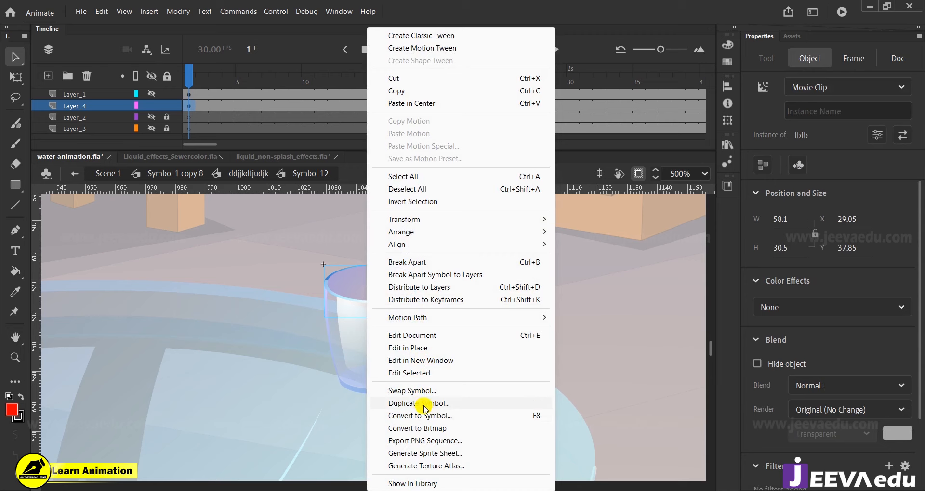
{"action": "left_click", "coordinate": [420, 401]}
{"action": "type", "text": "ngm"}
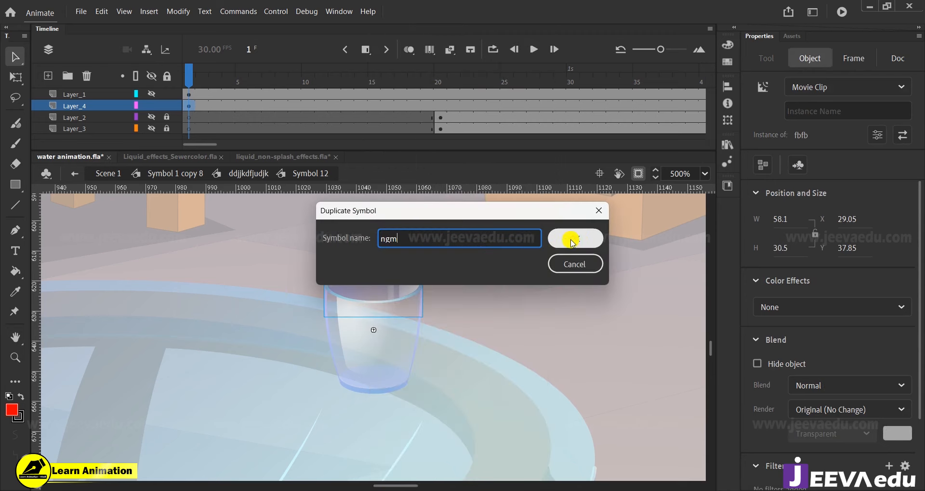
{"action": "left_click", "coordinate": [578, 238]}
- Open the ngm symbol, examine its red mask shape and masked layer, and return to Symbol 12
{"action": "left_click", "coordinate": [359, 273]}
{"action": "double_click", "coordinate": [359, 272]}
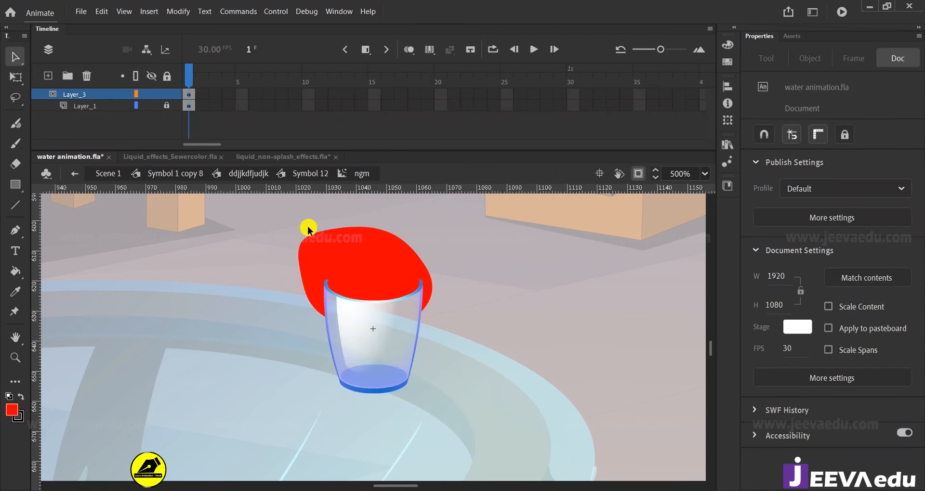
{"action": "left_click", "coordinate": [359, 290]}
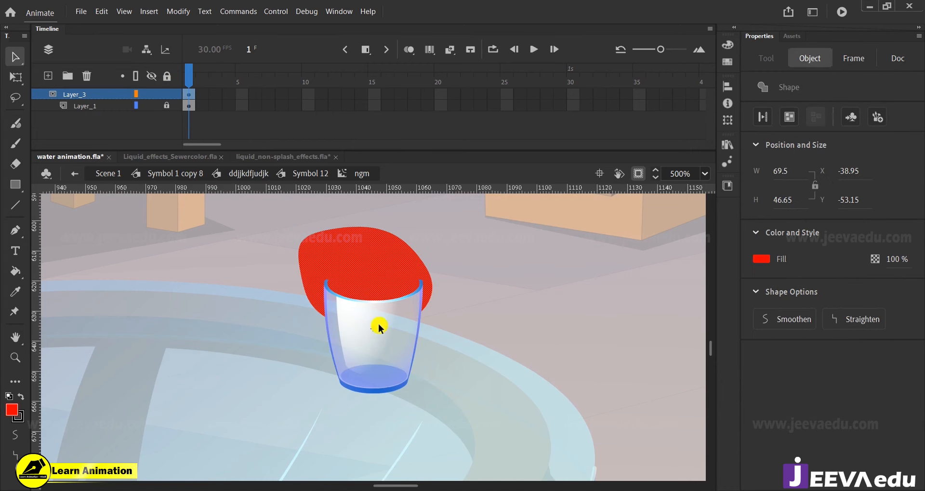
{"action": "left_click", "coordinate": [297, 328]}
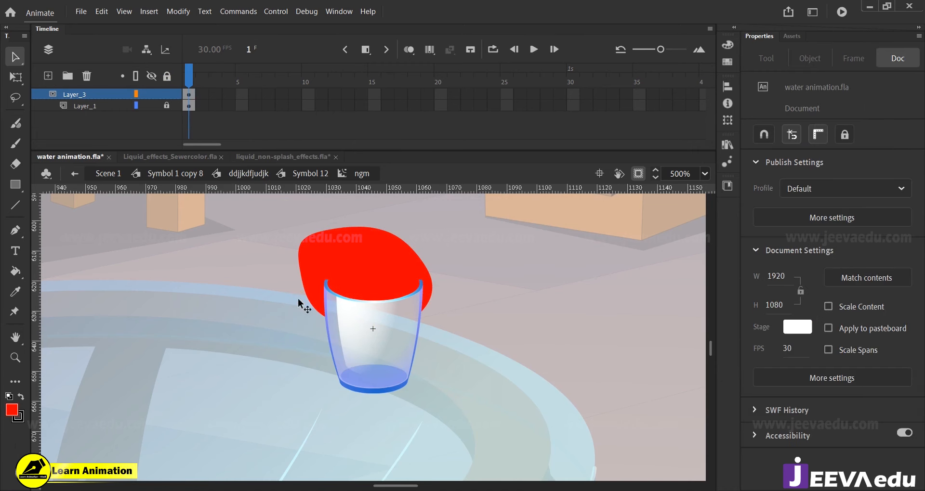
{"action": "left_click", "coordinate": [155, 95]}
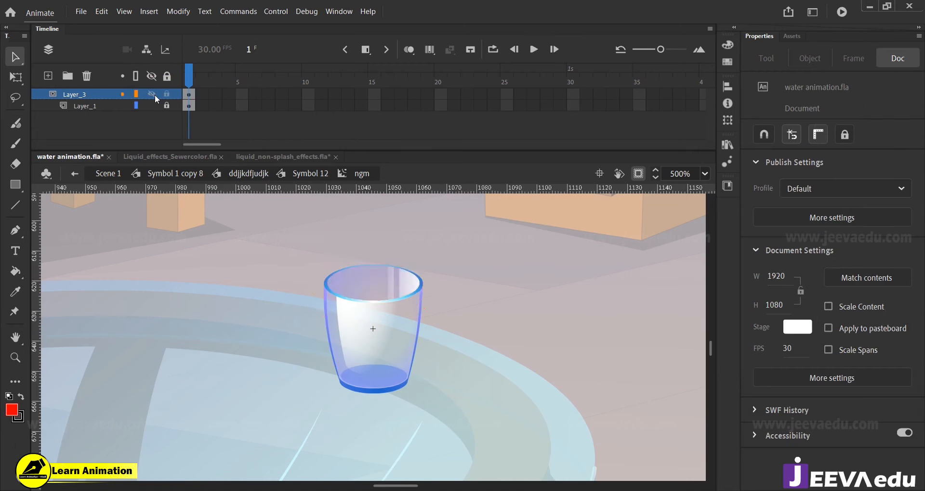
{"action": "left_click", "coordinate": [155, 94]}
{"action": "left_click", "coordinate": [166, 106]}
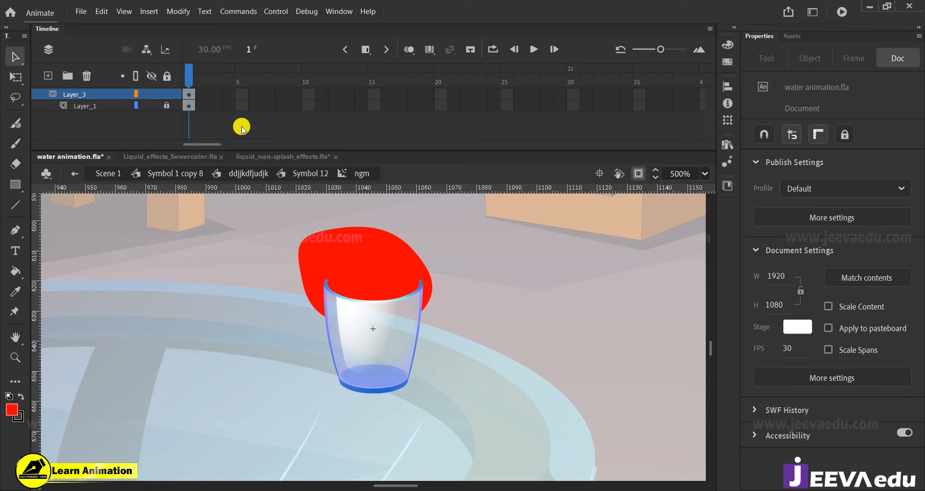
{"action": "left_click", "coordinate": [168, 106]}
{"action": "left_click", "coordinate": [97, 101]}
{"action": "left_click", "coordinate": [100, 94]}
{"action": "left_click", "coordinate": [310, 174]}
- Break apart the glass instance on Layer_4 of Symbol 12 into its editable shapes and groups
{"action": "left_click", "coordinate": [152, 95]}
{"action": "left_click", "coordinate": [394, 332]}
{"action": "key", "text": "ctrl+b"}
{"action": "key", "text": "ctrl+b"}
{"action": "key", "text": "ctrl+b"}
{"action": "key", "text": "ctrl+b"}
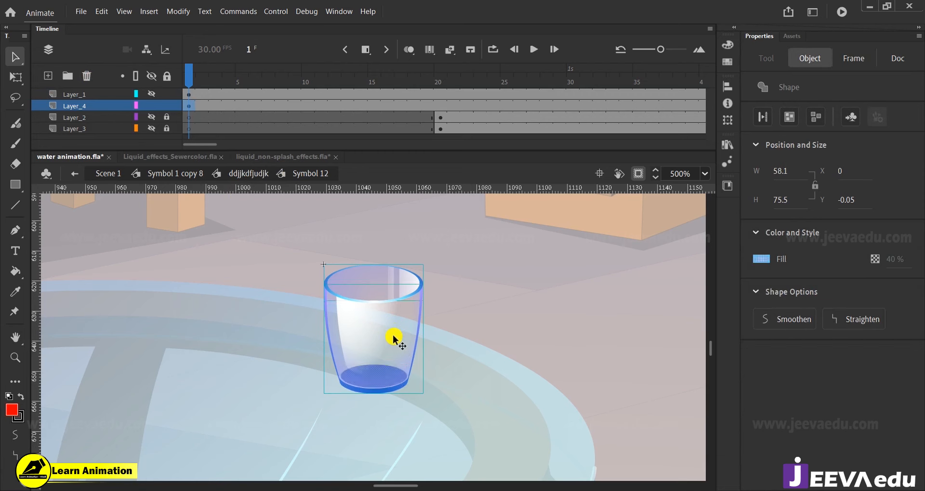
- Delete the broken-apart glass's inner detail pieces, and cut away its upper part down to just below the rim
{"action": "left_click", "coordinate": [454, 332]}
{"action": "left_click", "coordinate": [398, 347]}
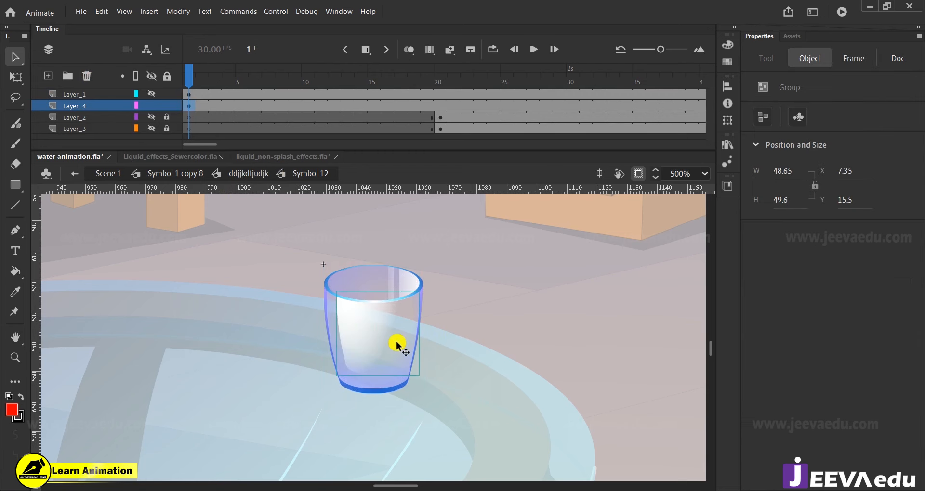
{"action": "left_click", "coordinate": [391, 308]}
{"action": "left_click", "coordinate": [397, 289]}
{"action": "key", "text": "Delete"}
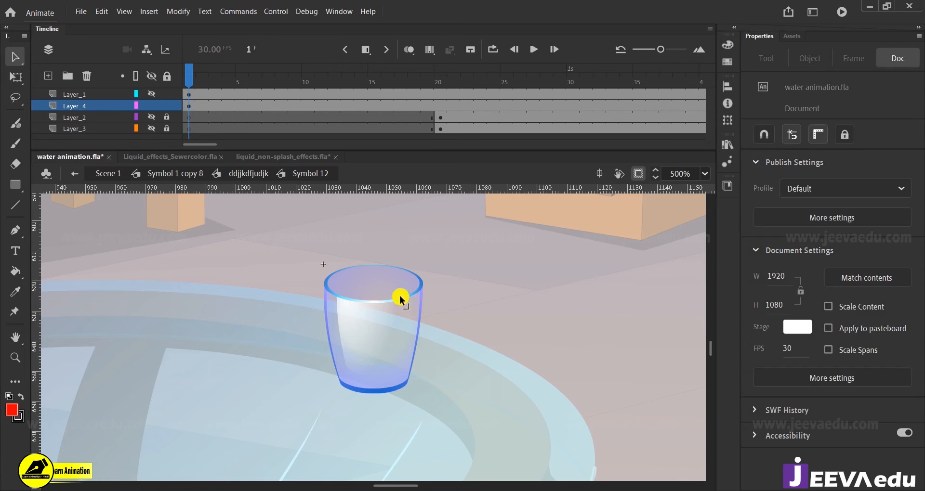
{"action": "left_click_drag", "start_coordinate": [294, 241], "coordinate": [497, 315]}
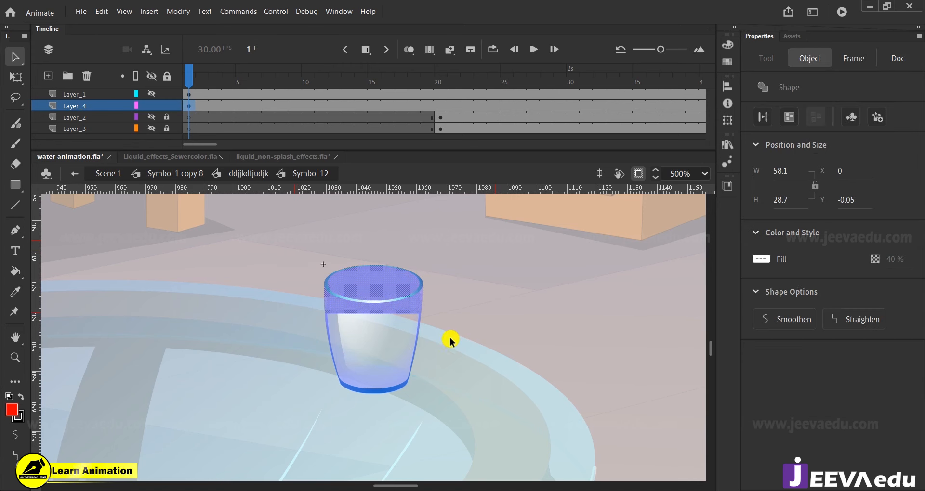
{"action": "key", "text": "Delete"}
- Fill the remaining lower glass silhouette on Layer_4 with solid red
{"action": "left_click", "coordinate": [377, 330]}
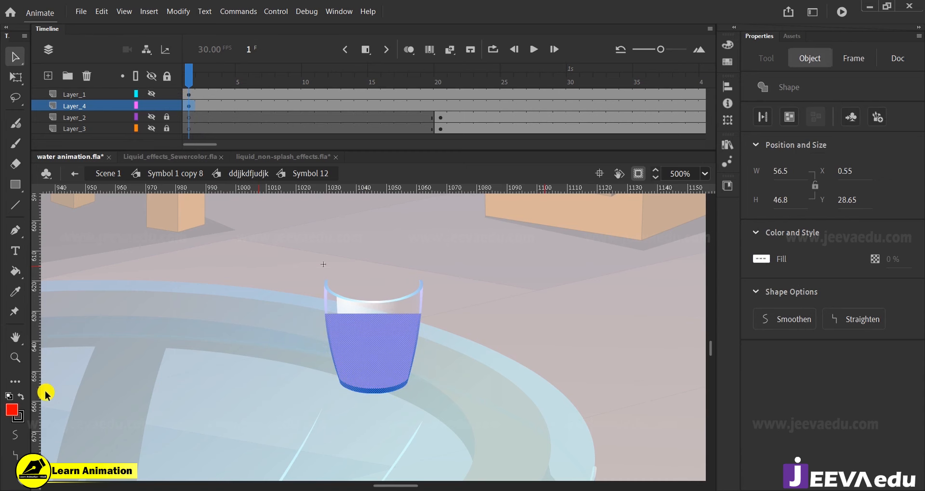
{"action": "left_click", "coordinate": [12, 409]}
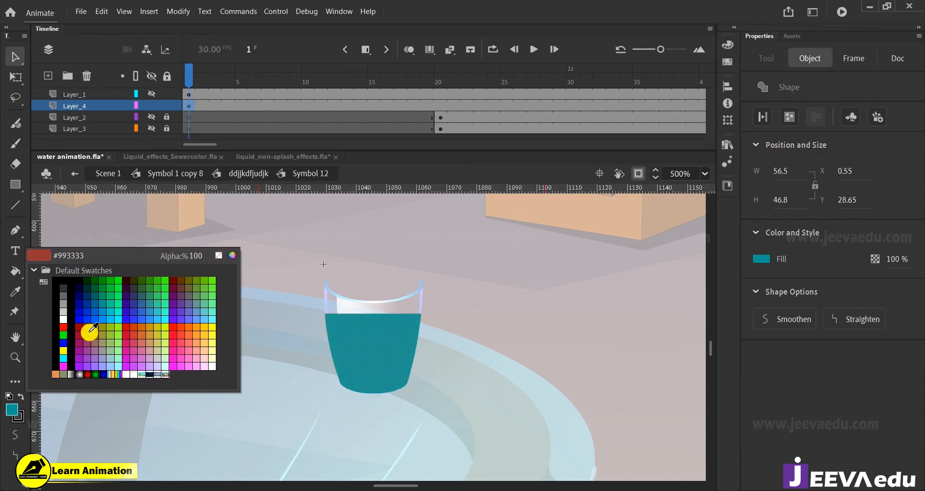
{"action": "left_click", "coordinate": [63, 328]}
{"action": "left_click", "coordinate": [290, 348]}
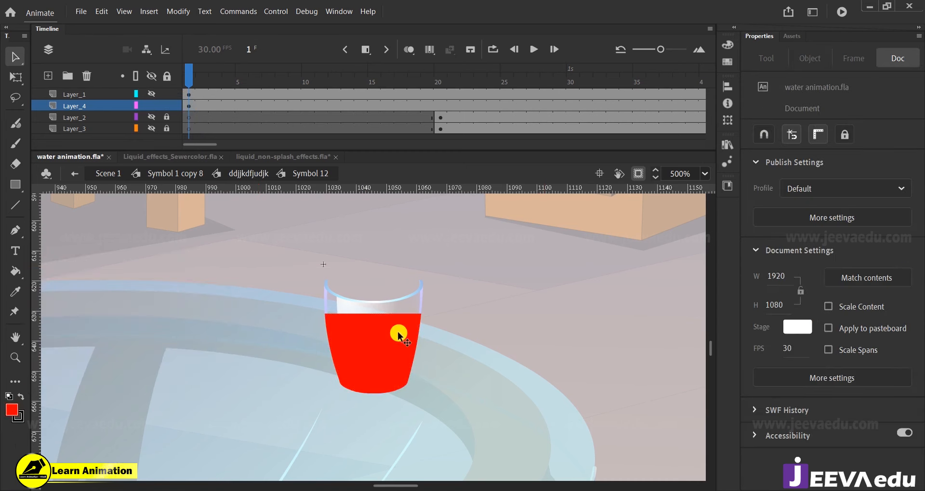
- Move Layer_4's first keyframe to frame 20 and turn the layer into a mask over Layer_2
{"action": "left_click", "coordinate": [191, 105]}
{"action": "left_click_drag", "start_coordinate": [191, 105], "coordinate": [440, 106]}
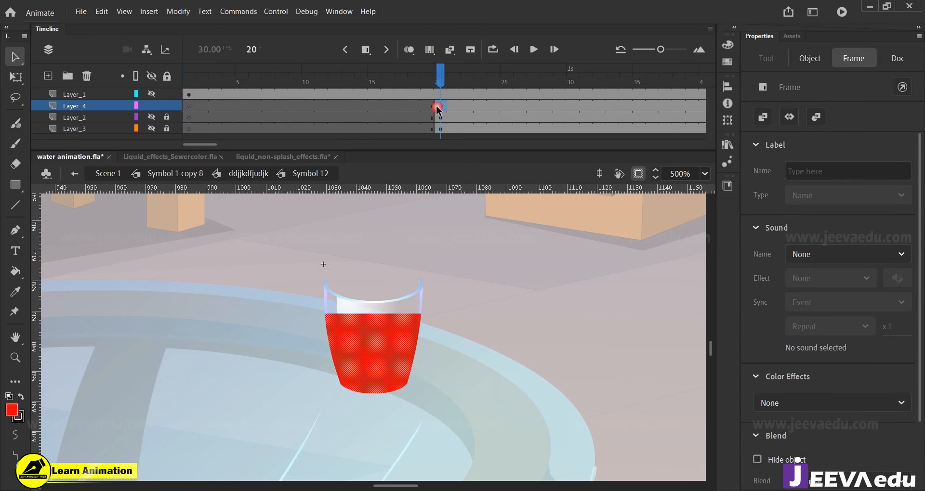
{"action": "right_click", "coordinate": [98, 112]}
{"action": "left_click", "coordinate": [128, 312]}
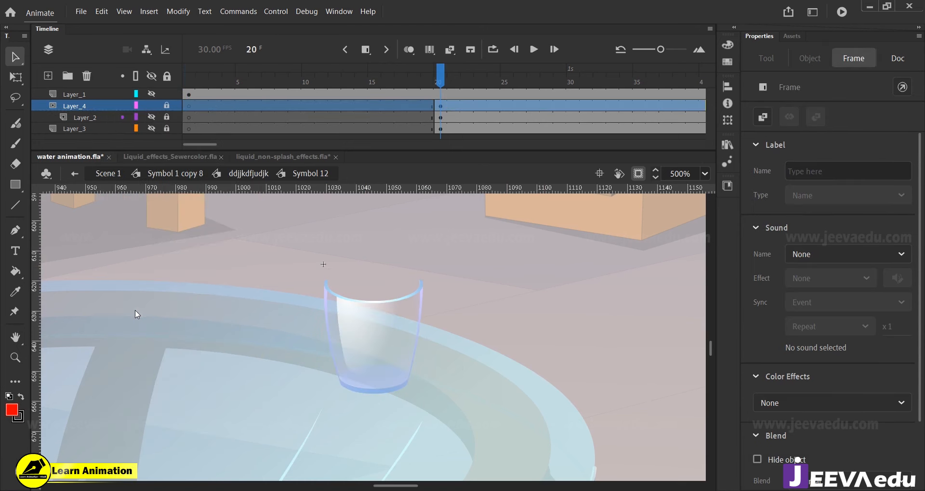
- Make Layer_2, Layer_3 and Layer_1 visible, and nest Layer_3 under the Layer_4 mask
{"action": "left_click", "coordinate": [151, 117]}
{"action": "left_click", "coordinate": [98, 129]}
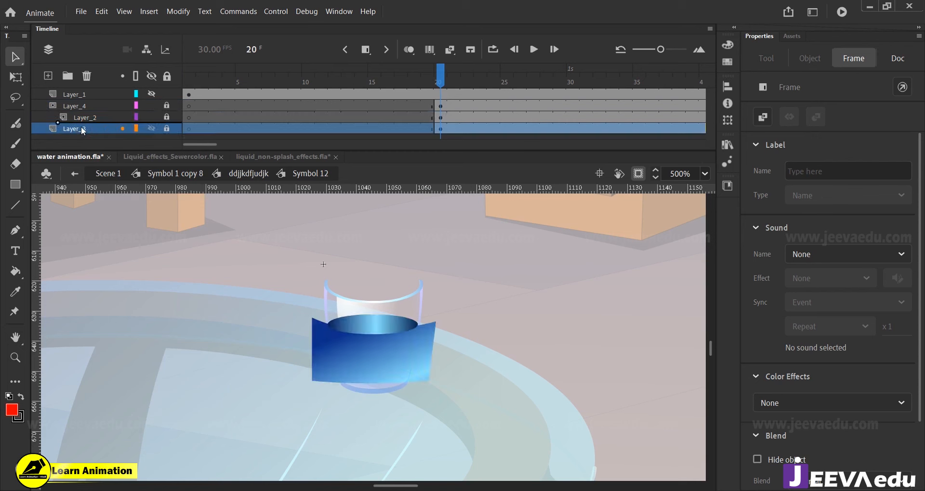
{"action": "left_click_drag", "start_coordinate": [83, 131], "coordinate": [89, 124]}
{"action": "mouse_move", "coordinate": [440, 82]}
{"action": "left_mouse_down"}
{"action": "mouse_move", "coordinate": [424, 82]}
{"action": "mouse_move", "coordinate": [442, 95]}
{"action": "left_mouse_up"}
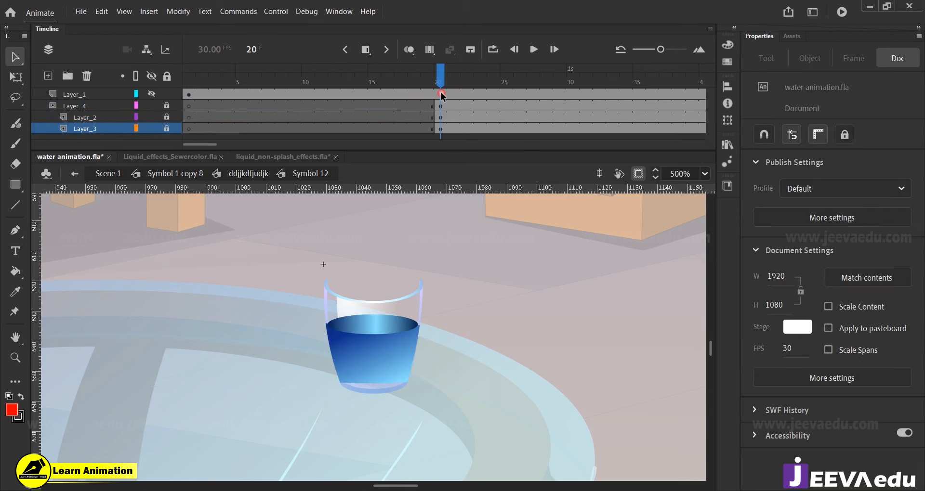
{"action": "left_click", "coordinate": [152, 94]}
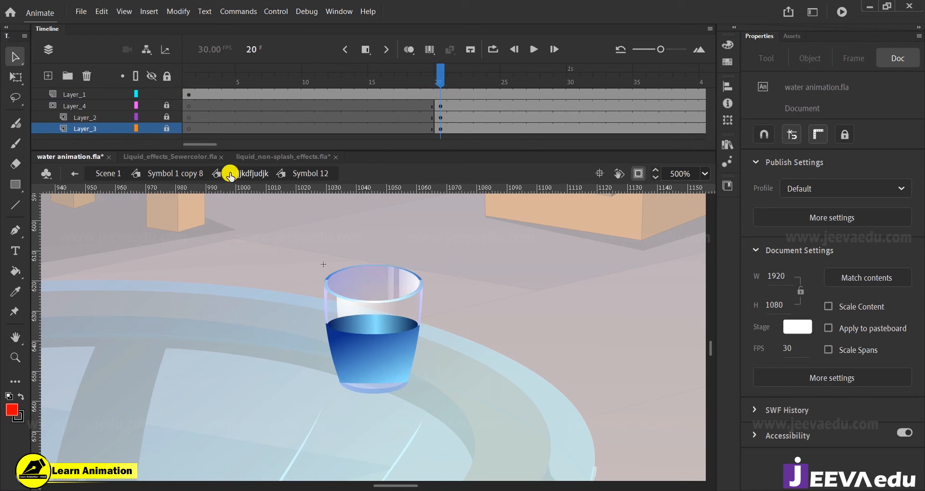
- Return to the parent symbol ddjjkdfjudjk and scrub its timeline to preview the masked water in the glass
{"action": "left_click", "coordinate": [230, 176]}
{"action": "left_click", "coordinate": [375, 105]}
{"action": "left_click_drag", "start_coordinate": [376, 104], "coordinate": [442, 112]}
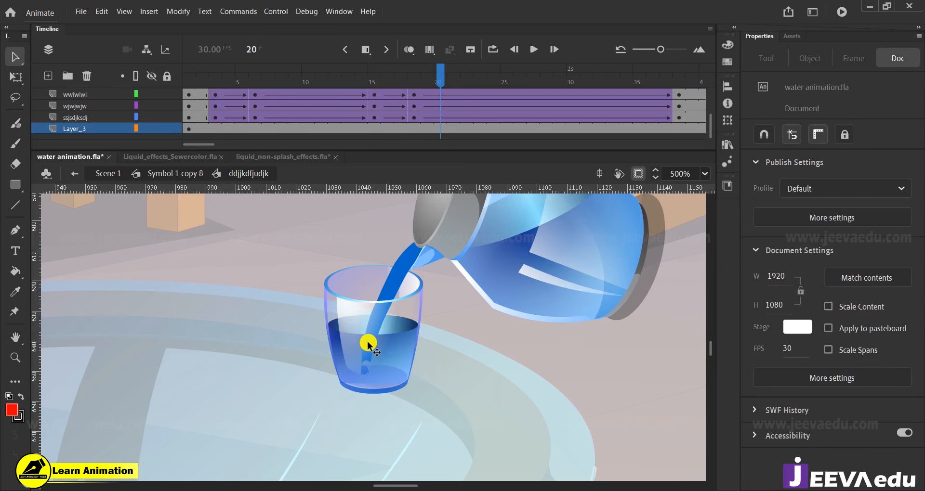
{"action": "left_click_drag", "start_coordinate": [428, 79], "coordinate": [474, 92]}
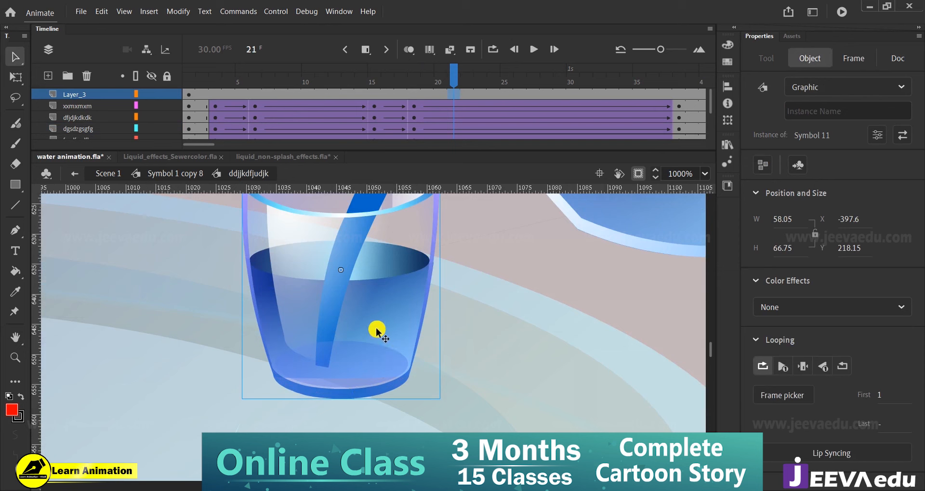
- Try moving the front glass and the water symbol aside, undoing each move, and lock the front glass's layer
{"action": "left_click_drag", "start_coordinate": [378, 332], "coordinate": [282, 343]}
{"action": "key", "text": "ctrl+z"}
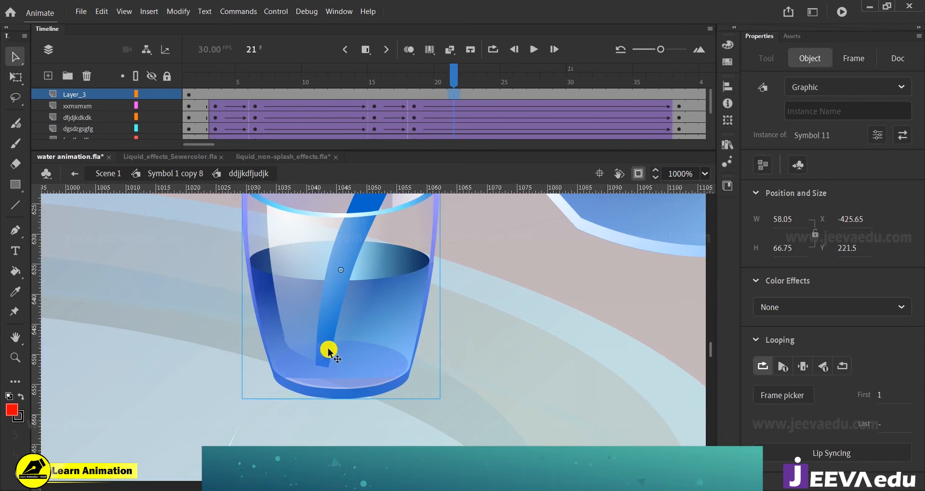
{"action": "left_click", "coordinate": [166, 93]}
{"action": "left_click", "coordinate": [373, 327]}
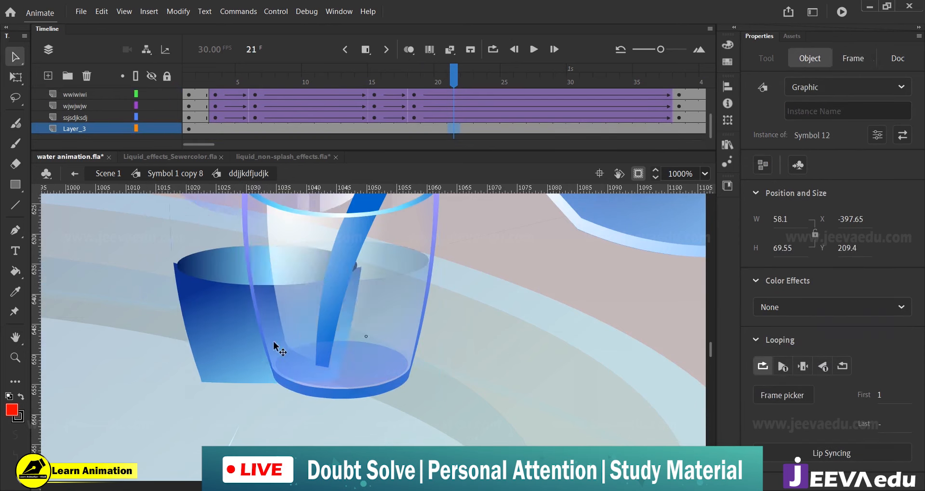
{"action": "left_click_drag", "start_coordinate": [370, 336], "coordinate": [253, 343]}
{"action": "key", "text": "ctrl+z"}
- In Symbol 12 at frame 20, unlock the mask and Layer_3, and stretch the water body downward past the glass's base
{"action": "double_click", "coordinate": [373, 332]}
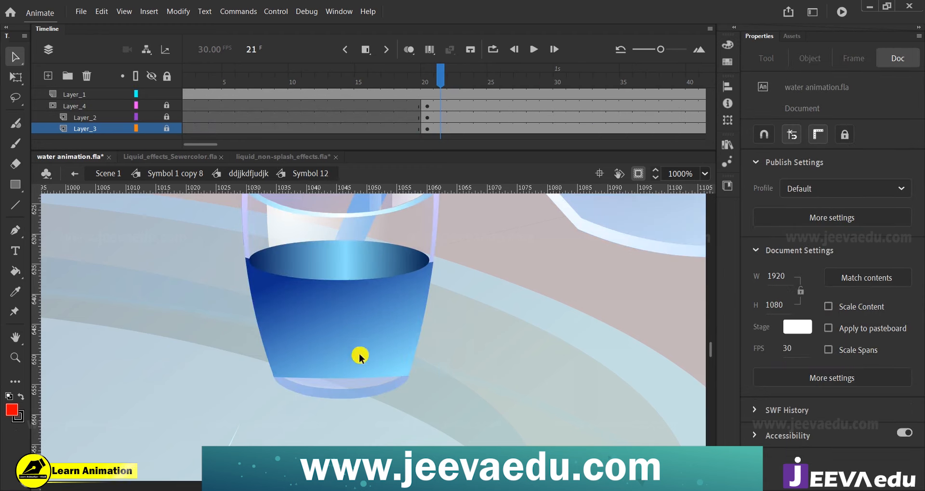
{"action": "left_click", "coordinate": [165, 105]}
{"action": "left_click", "coordinate": [126, 254]}
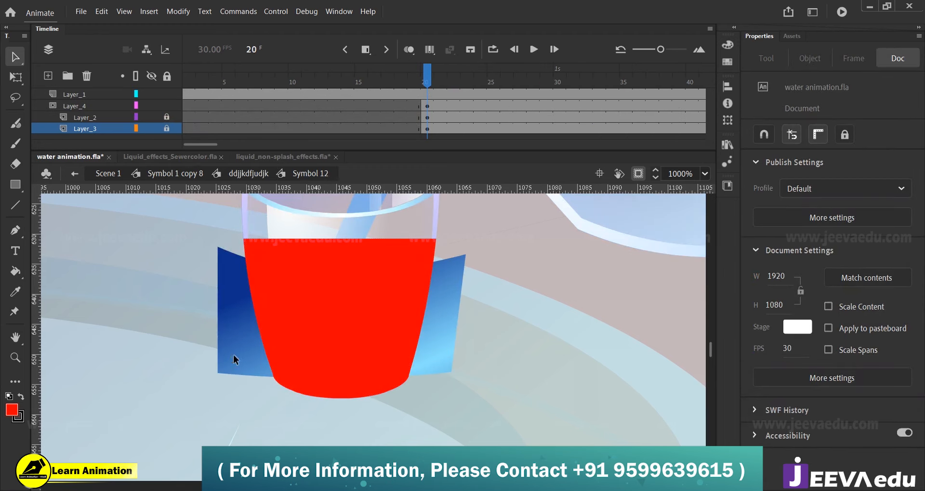
{"action": "left_click", "coordinate": [166, 130]}
{"action": "left_click", "coordinate": [232, 313]}
{"action": "key", "text": "q"}
{"action": "left_click_drag", "start_coordinate": [342, 379], "coordinate": [342, 408]}
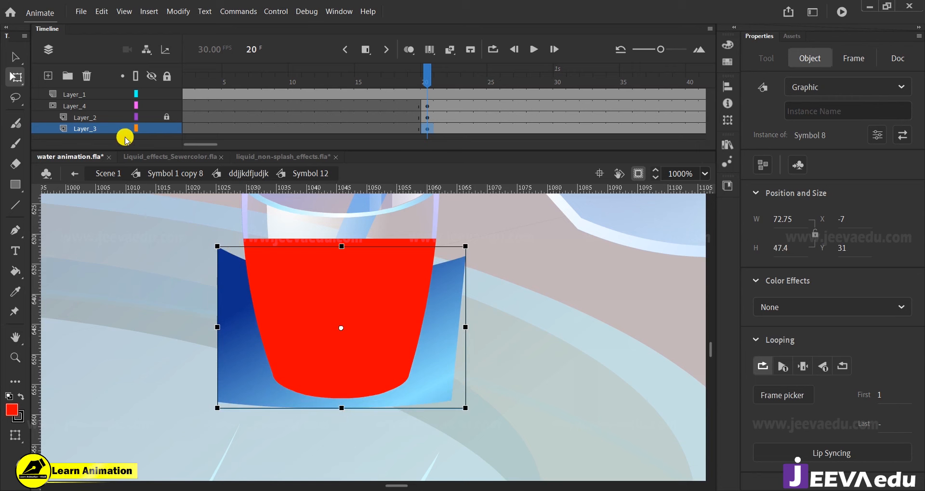
- Display the Layer_4 mask as an outline, and scrub the parent symbol ddjjkdfjudjk to the pour tweens' end at frame 38
{"action": "left_click", "coordinate": [136, 106]}
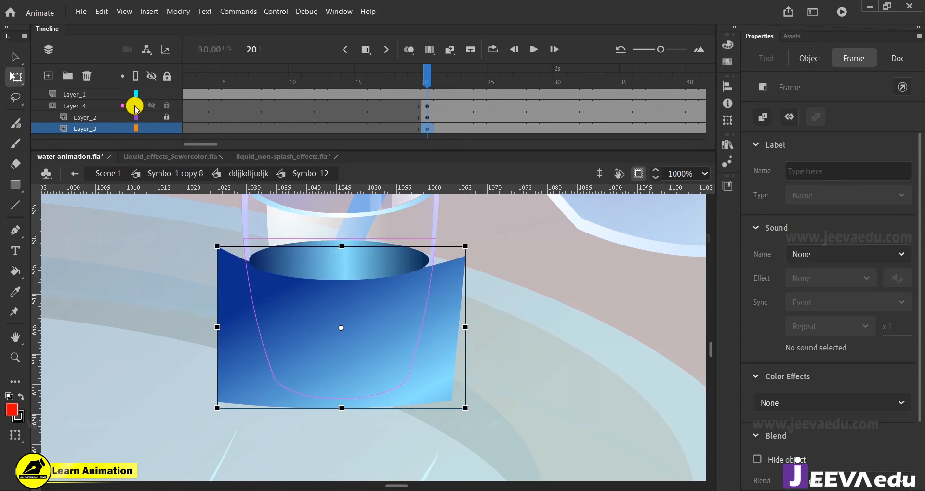
{"action": "left_click", "coordinate": [236, 173]}
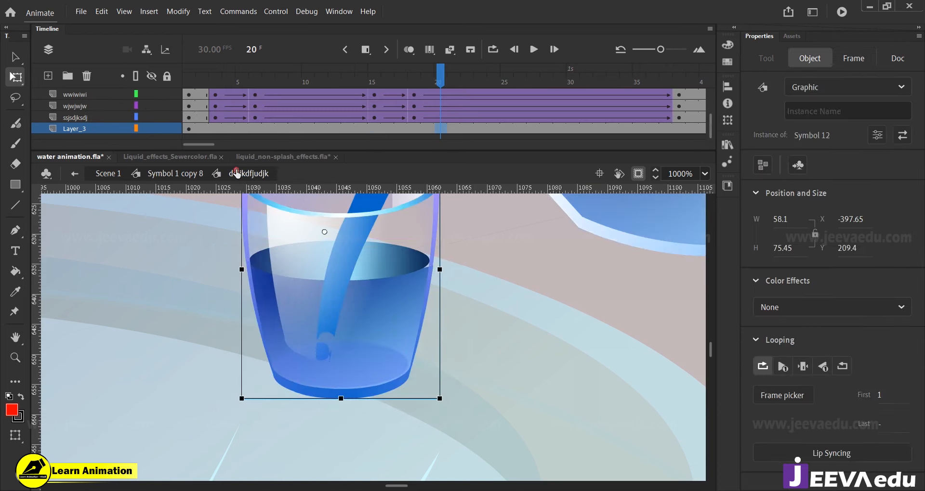
{"action": "left_click_drag", "start_coordinate": [440, 77], "coordinate": [675, 78]}
- Reopen Symbol 12 and insert keyframes at frame 38 on Layer_2 and Layer_3
{"action": "double_click", "coordinate": [362, 313]}
{"action": "left_click_drag", "start_coordinate": [440, 118], "coordinate": [441, 128]}
{"action": "left_click", "coordinate": [288, 147]}
{"action": "left_click_drag", "start_coordinate": [228, 144], "coordinate": [225, 144]}
{"action": "left_click", "coordinate": [476, 121]}
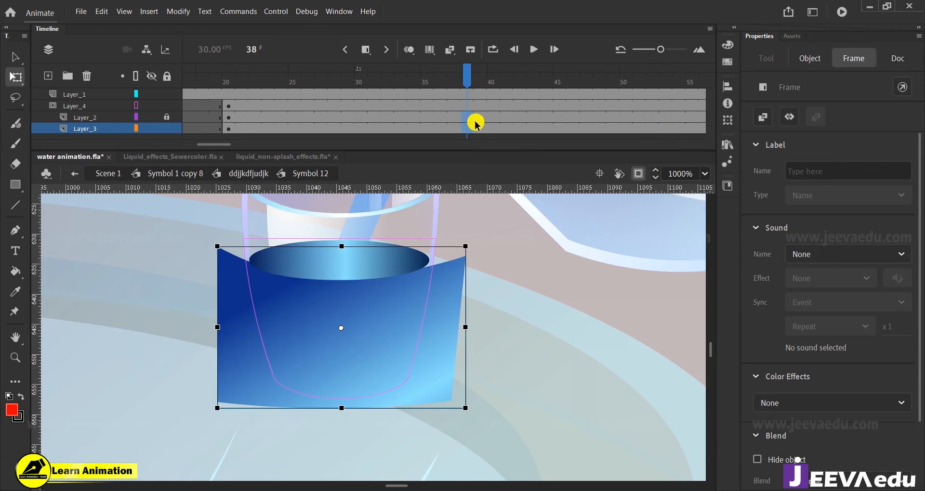
- Create classic tweens on Layer_2 and Layer_3 between frames 20 and 38
{"action": "left_click_drag", "start_coordinate": [423, 117], "coordinate": [418, 128]}
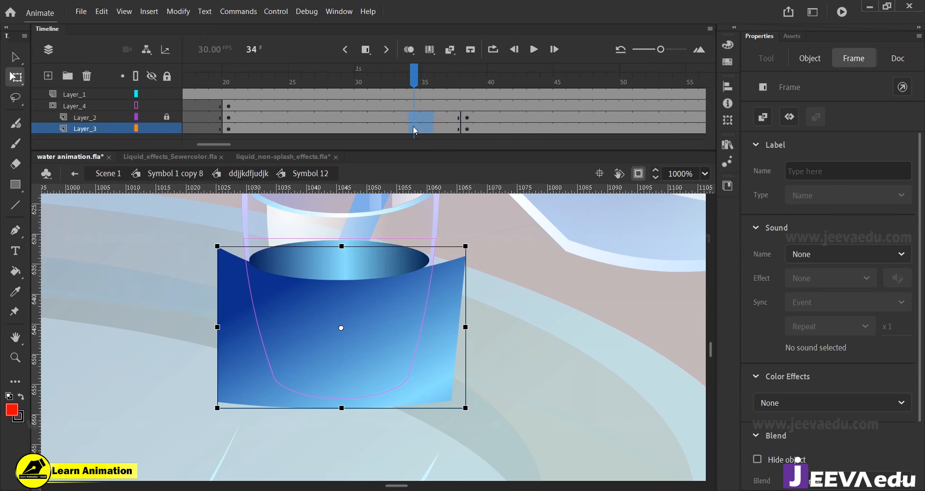
{"action": "right_click", "coordinate": [409, 128]}
{"action": "left_click", "coordinate": [441, 133]}
{"action": "left_click", "coordinate": [291, 81]}
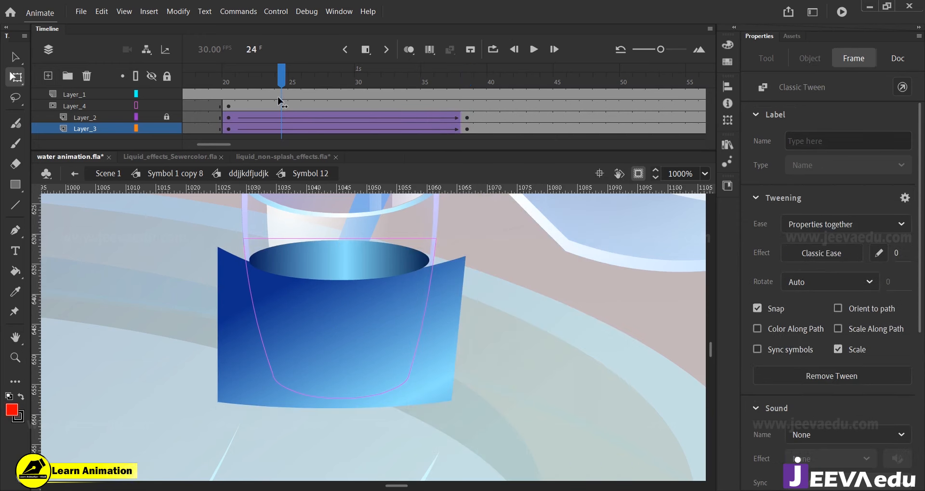
- Check the water pieces at the tweens' starting frame 20, and return to the parent symbol ddjjkdfjudjk
{"action": "left_click", "coordinate": [230, 117]}
{"action": "left_click", "coordinate": [343, 267]}
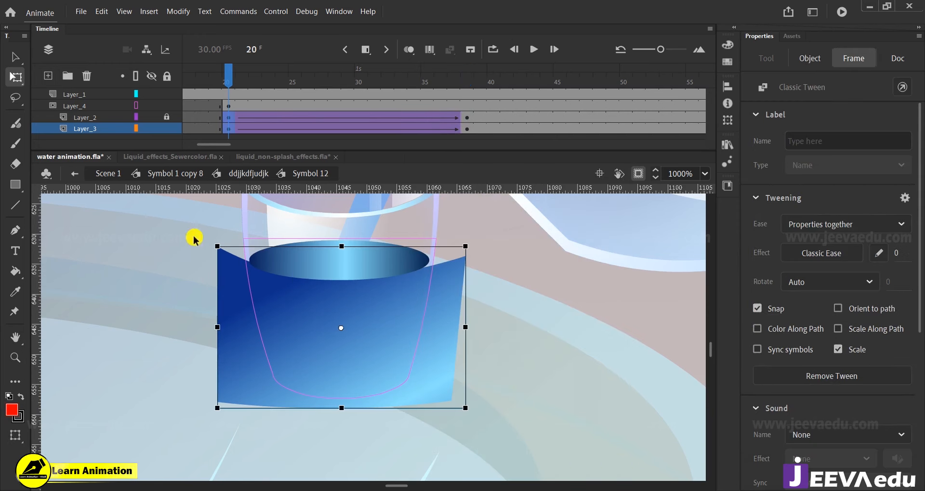
{"action": "left_click", "coordinate": [198, 241]}
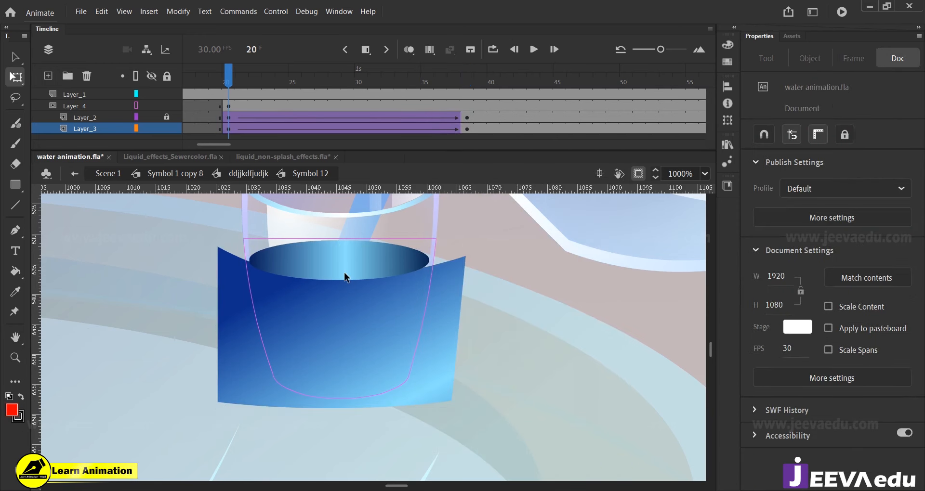
{"action": "left_click", "coordinate": [230, 117]}
{"action": "left_click", "coordinate": [243, 174]}
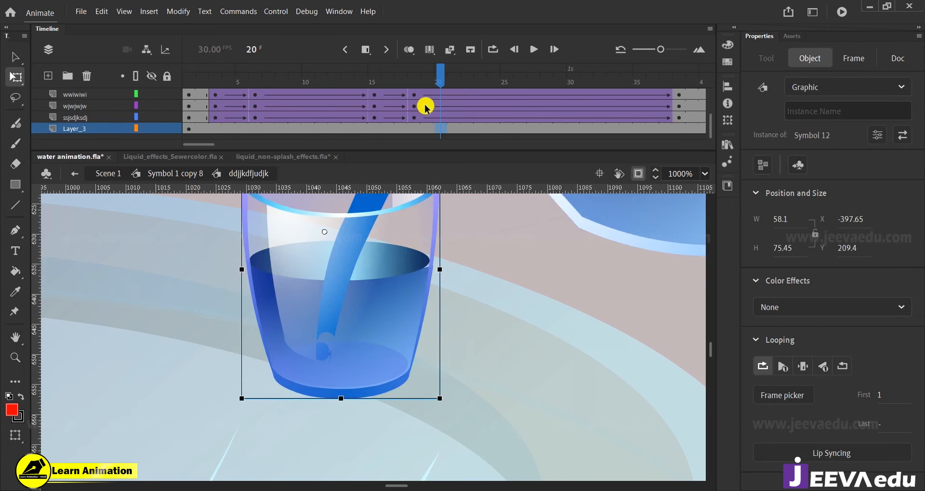
- Reopen Symbol 12 and remove the classic tweens from Layer_2 and Layer_3, then return to frame 20
{"action": "double_click", "coordinate": [417, 246]}
{"action": "left_click", "coordinate": [443, 118]}
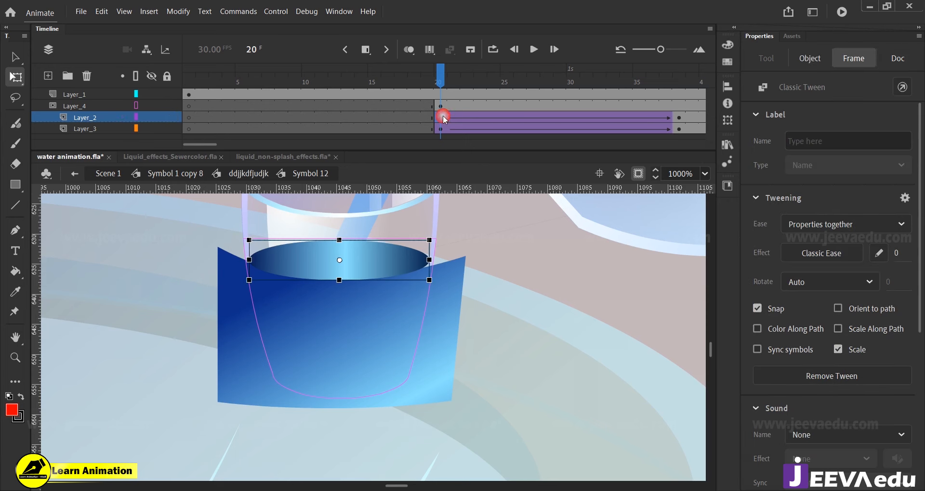
{"action": "left_click_drag", "start_coordinate": [481, 117], "coordinate": [489, 128]}
{"action": "right_click", "coordinate": [487, 127]}
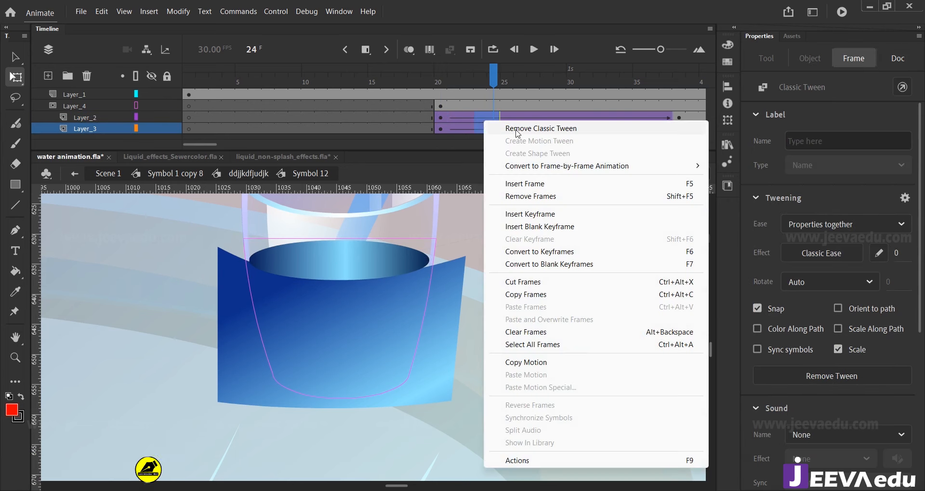
{"action": "left_click", "coordinate": [517, 129]}
{"action": "left_click", "coordinate": [442, 117]}
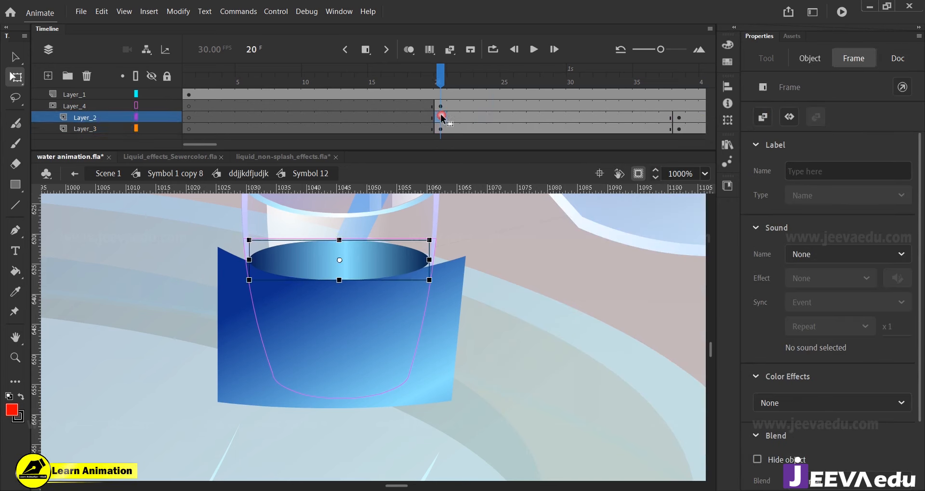
- Widen the water-surface ellipse on Layer_2 at frame 20 and nudge it left to span the glass
{"action": "key", "text": "ctrl+equal"}
{"action": "left_click_drag", "start_coordinate": [558, 300], "coordinate": [566, 300]}
{"action": "key", "text": "Left"}
{"action": "key", "text": "Left"}
{"action": "key", "text": "Left"}
{"action": "key", "text": "Left"}
- Inspect the water body shape inside Symbol 8, and check the glass at frames 19 and 20 in the parent symbol ddjjkdfjudjk
{"action": "double_click", "coordinate": [628, 291]}
{"action": "left_click", "coordinate": [520, 309]}
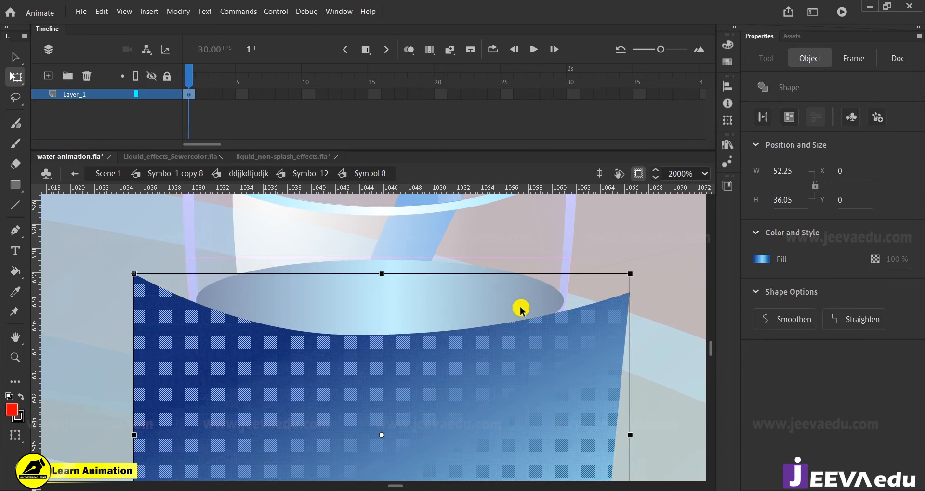
{"action": "left_click", "coordinate": [480, 356]}
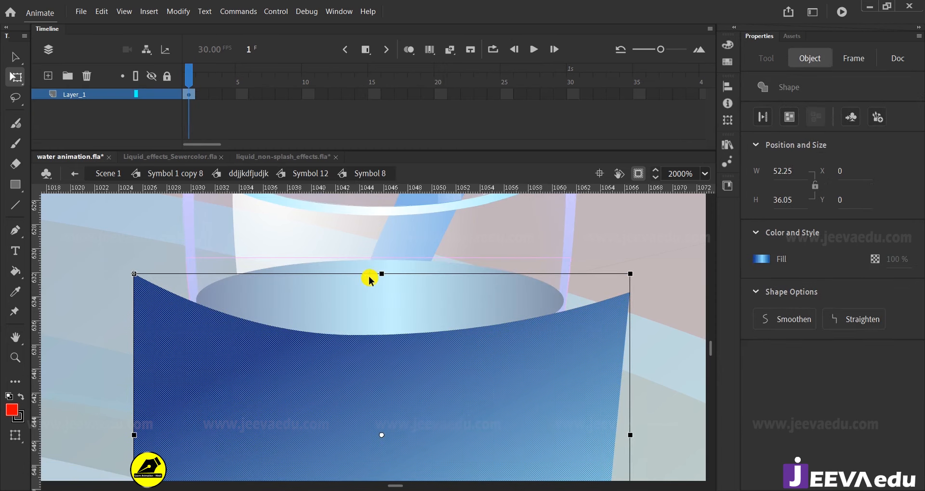
{"action": "double_click", "coordinate": [165, 234]}
{"action": "left_click", "coordinate": [487, 318]}
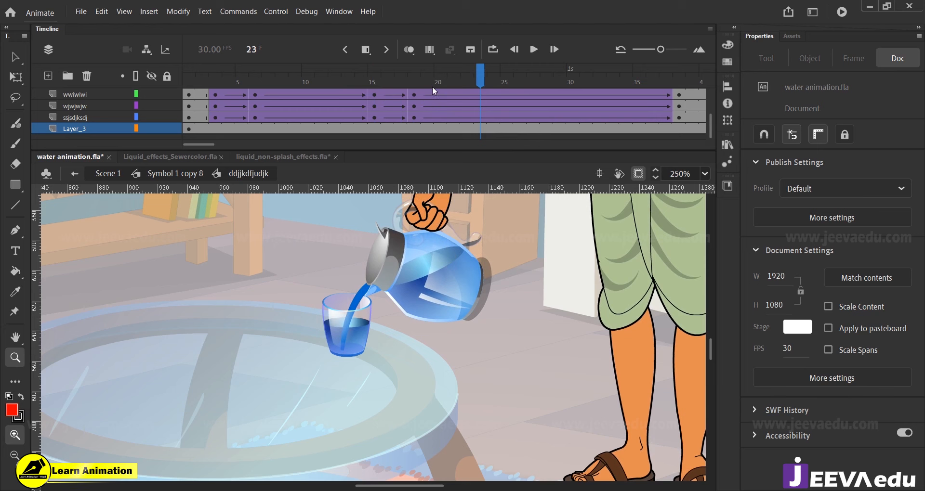
{"action": "left_click", "coordinate": [432, 86]}
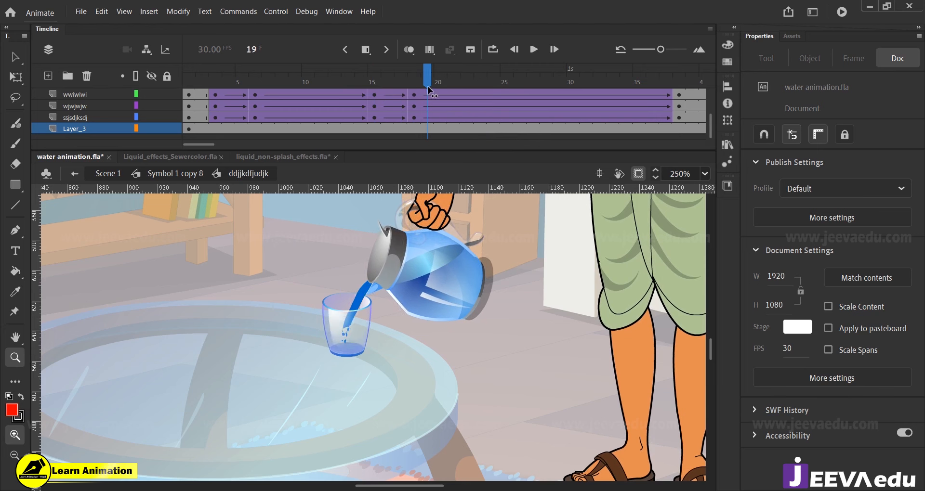
{"action": "left_click", "coordinate": [344, 332]}
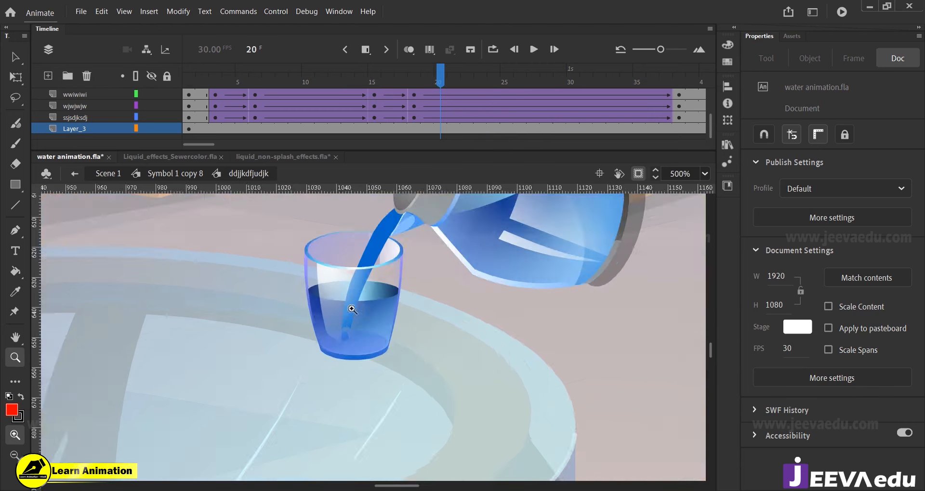
{"action": "left_click", "coordinate": [343, 334]}
- Reopen Symbol 12 and clear the keyframes at frame 38 on Layer_2 and Layer_3
{"action": "key", "text": "v"}
{"action": "left_click", "coordinate": [357, 335]}
{"action": "double_click", "coordinate": [415, 366]}
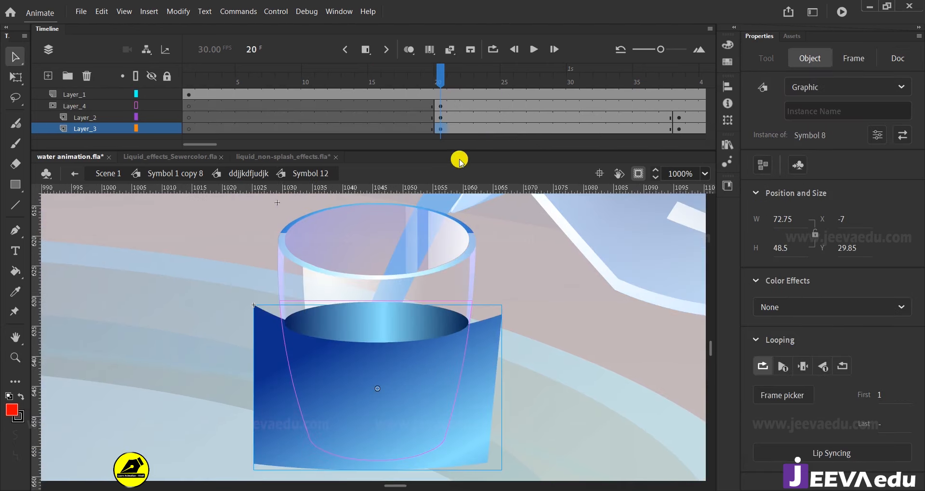
{"action": "left_click_drag", "start_coordinate": [442, 73], "coordinate": [681, 127]}
{"action": "right_click", "coordinate": [682, 129]}
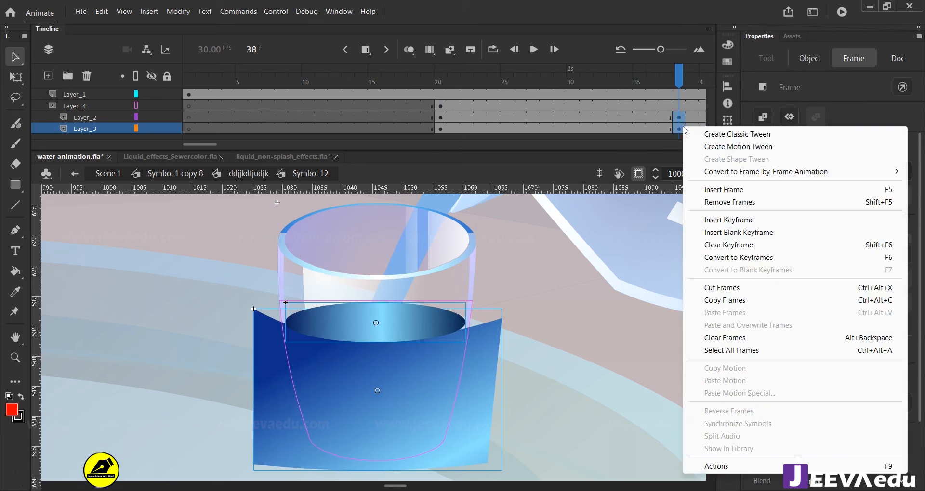
{"action": "left_click", "coordinate": [724, 240]}
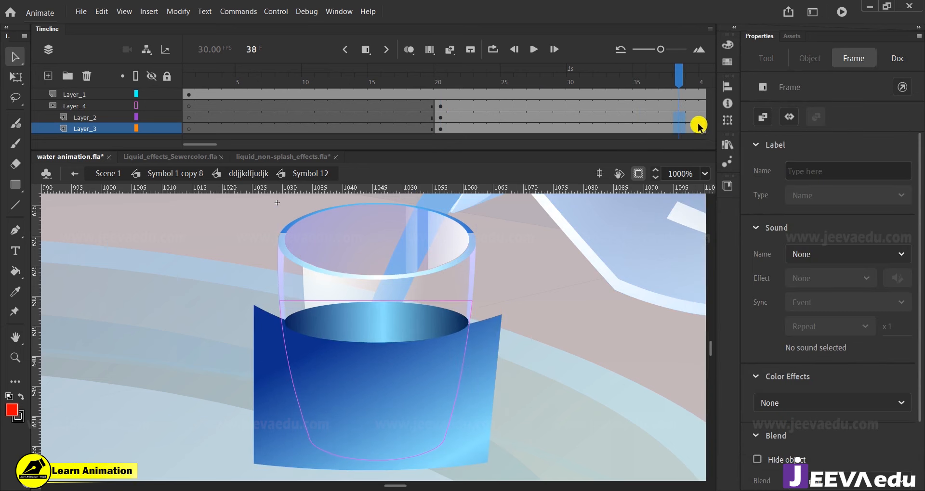
- Insert new keyframes at frame 38 on Layer_2 and Layer_3, and create classic tweens from frame 20 on both layers
{"action": "key", "text": "F6"}
{"action": "left_click_drag", "start_coordinate": [649, 121], "coordinate": [619, 130]}
{"action": "right_click", "coordinate": [619, 127]}
{"action": "left_click", "coordinate": [640, 120]}
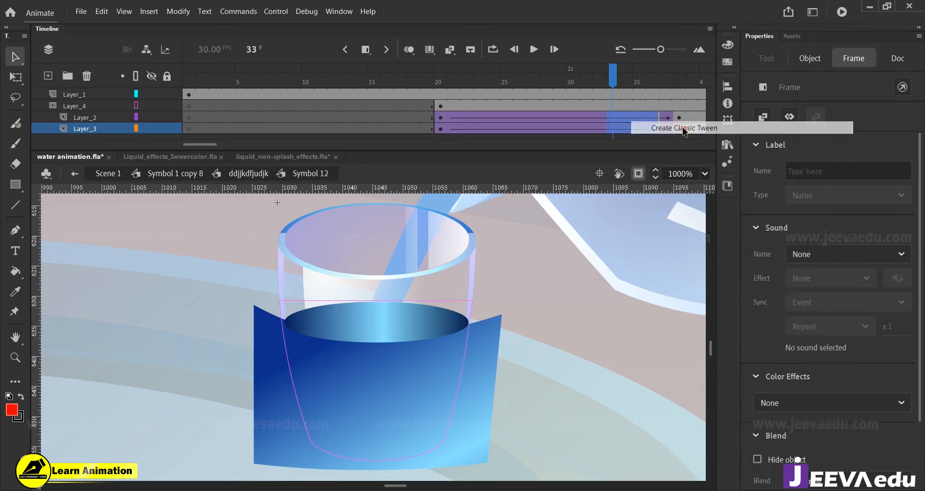
- Hide Layer_3, lower the water-surface ellipse at frame 20 to the glass bottom, and shrink it to about 40.75 × 9.05
{"action": "left_click", "coordinate": [444, 119]}
{"action": "left_click", "coordinate": [283, 319]}
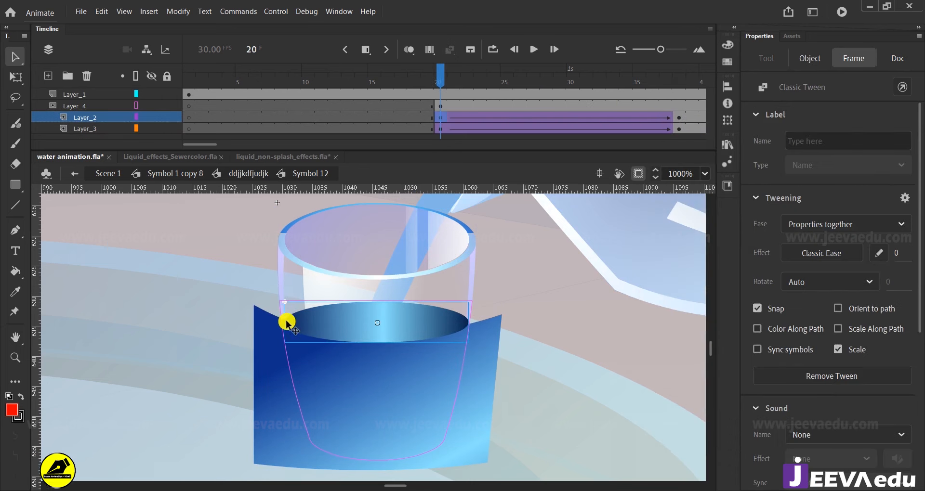
{"action": "left_click", "coordinate": [151, 129]}
{"action": "left_click", "coordinate": [376, 315]}
{"action": "key", "text": "Down"}
{"action": "key", "text": "Down"}
{"action": "key", "text": "Down"}
{"action": "key", "text": "Down"}
{"action": "key", "text": "Down"}
{"action": "key", "text": "Down"}
{"action": "key", "text": "Down"}
{"action": "key", "text": "Down"}
{"action": "key", "text": "Down"}
{"action": "key", "text": "Down"}
{"action": "key", "text": "Down"}
{"action": "key", "text": "Down"}
{"action": "key", "text": "Down"}
{"action": "key", "text": "Down"}
{"action": "key", "text": "Down"}
{"action": "key", "text": "Down"}
{"action": "key", "text": "Down"}
{"action": "key", "text": "Down"}
{"action": "key", "text": "q"}
{"action": "left_click_drag", "start_coordinate": [470, 408], "coordinate": [447, 411]}
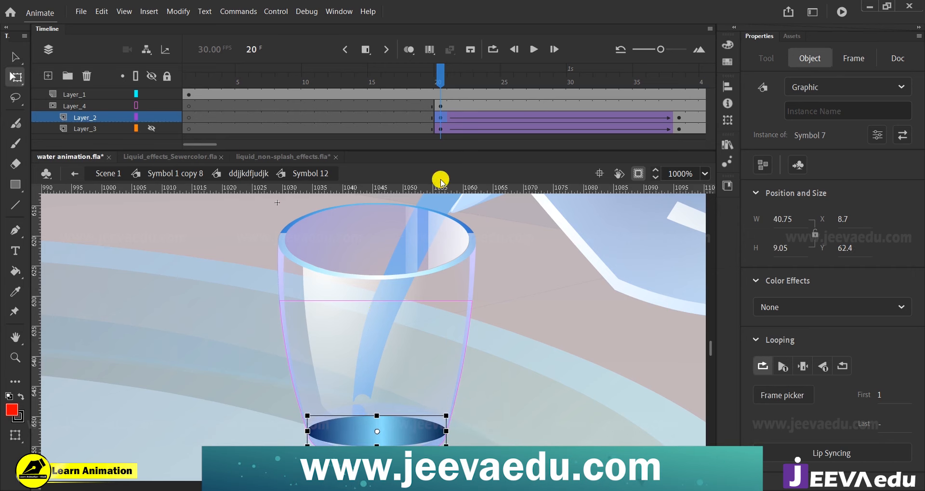
- Settle the water-surface ellipse slightly lower at frame 20, and scrub the Layer_2 tween through to frame 39
{"action": "left_click_drag", "start_coordinate": [460, 73], "coordinate": [433, 124]}
{"action": "left_click", "coordinate": [438, 126]}
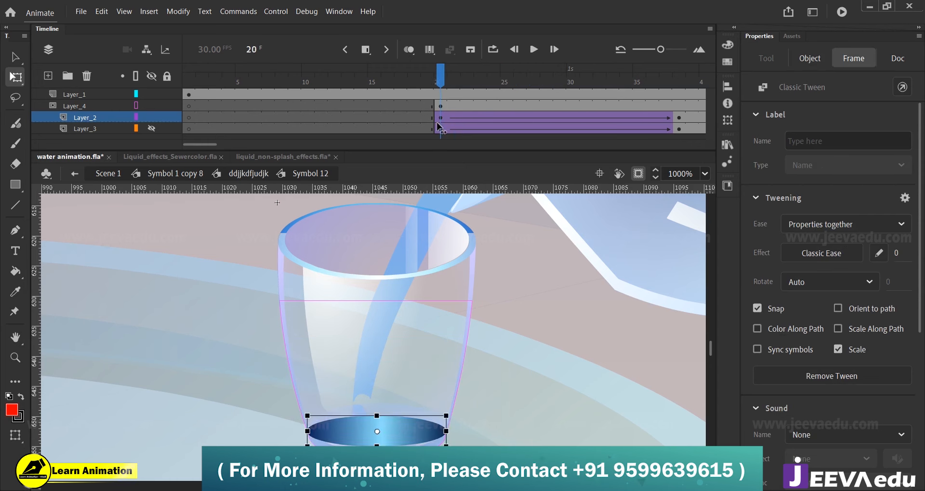
{"action": "left_click", "coordinate": [456, 106]}
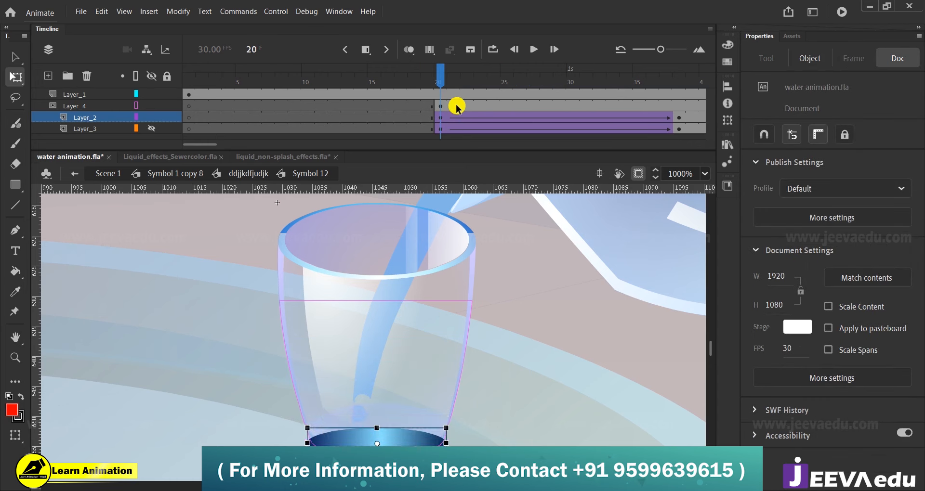
{"action": "left_click_drag", "start_coordinate": [457, 79], "coordinate": [641, 129]}
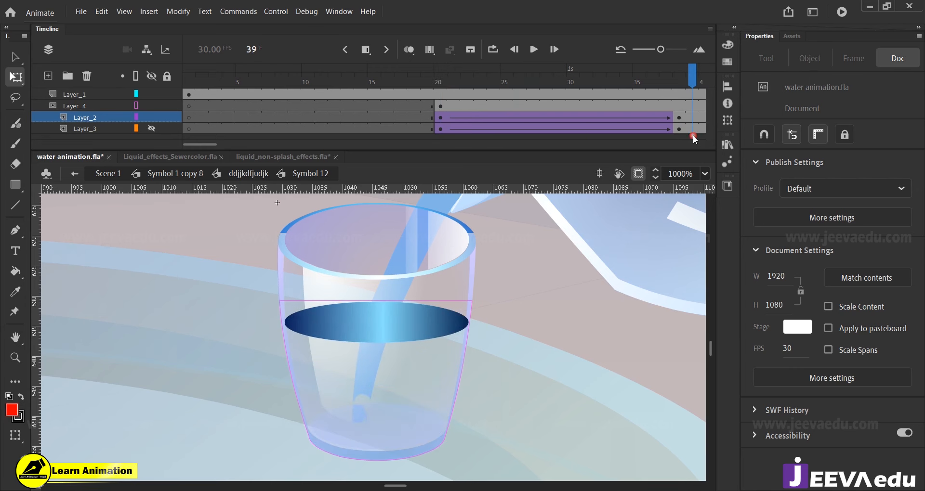
- Show Layer_3 and flatten its water body at frame 20 to about 11.95 high, placing it around the ellipse's lower half at Y 69.6
{"action": "left_click", "coordinate": [440, 128]}
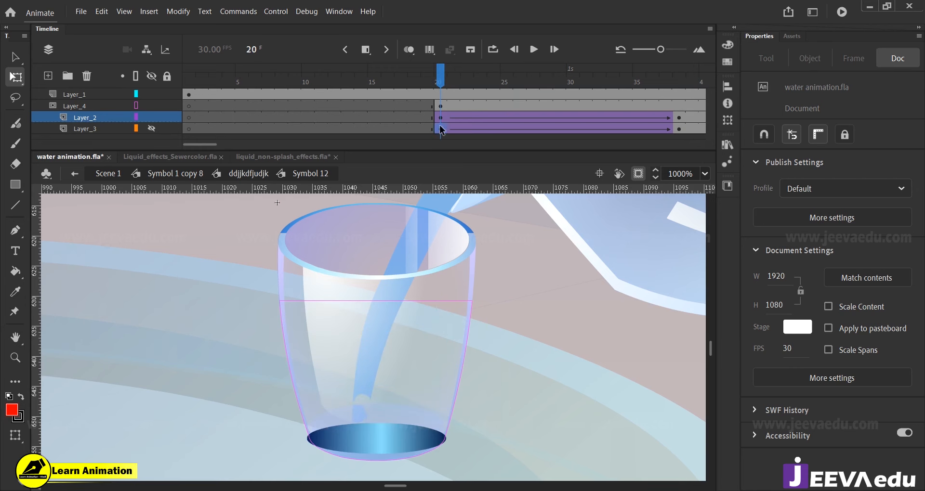
{"action": "left_click", "coordinate": [151, 128]}
{"action": "left_click_drag", "start_coordinate": [378, 305], "coordinate": [365, 429]}
{"action": "key", "text": "shift+Down"}
{"action": "key", "text": "shift+Down"}
{"action": "key", "text": "shift+Down"}
{"action": "key", "text": "shift+Down"}
{"action": "key", "text": "shift+Down"}
{"action": "key", "text": "shift+Down"}
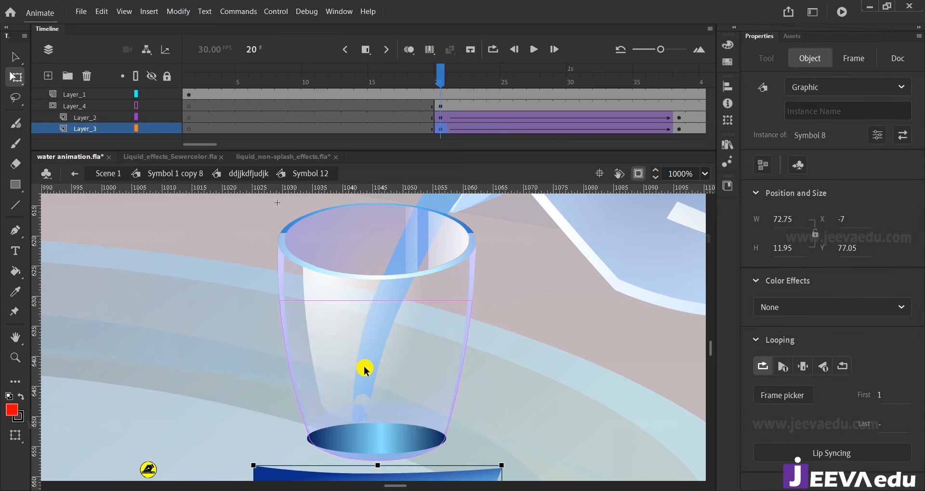
{"action": "key", "text": "shift+Up"}
{"action": "key", "text": "shift+Up"}
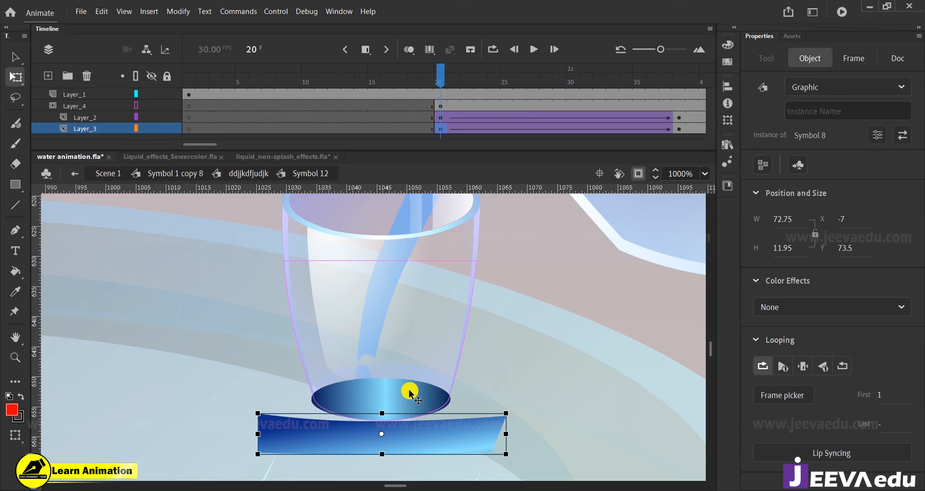
{"action": "key", "text": "shift+Up"}
{"action": "key", "text": "shift+Up"}
{"action": "key", "text": "Up"}
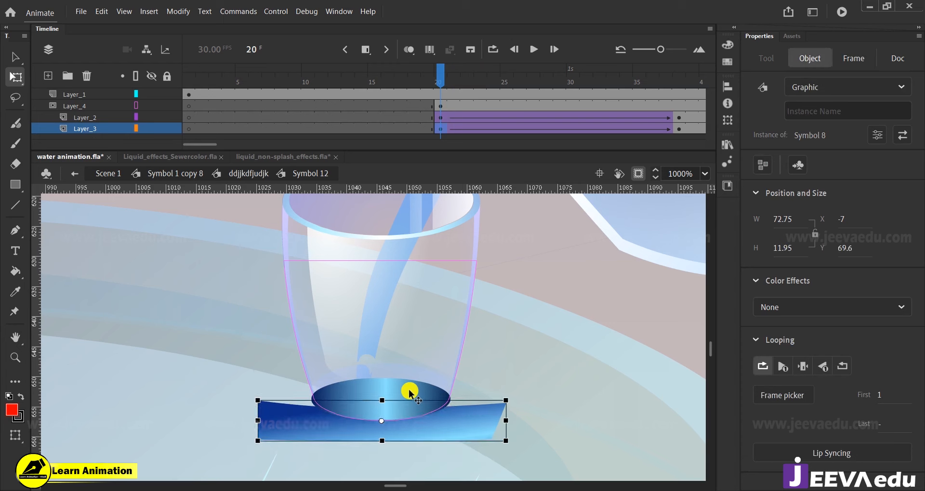
- Preview the rising water up to frame 38 in Symbol 12 and in the parent symbol ddjjkdfjudjk
{"action": "left_click_drag", "start_coordinate": [454, 79], "coordinate": [679, 119]}
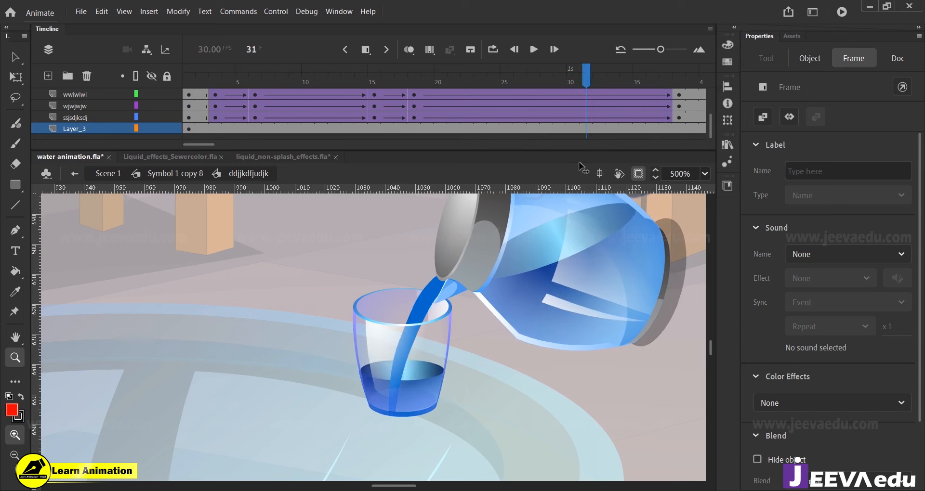
{"action": "left_click_drag", "start_coordinate": [584, 140], "coordinate": [679, 143]}
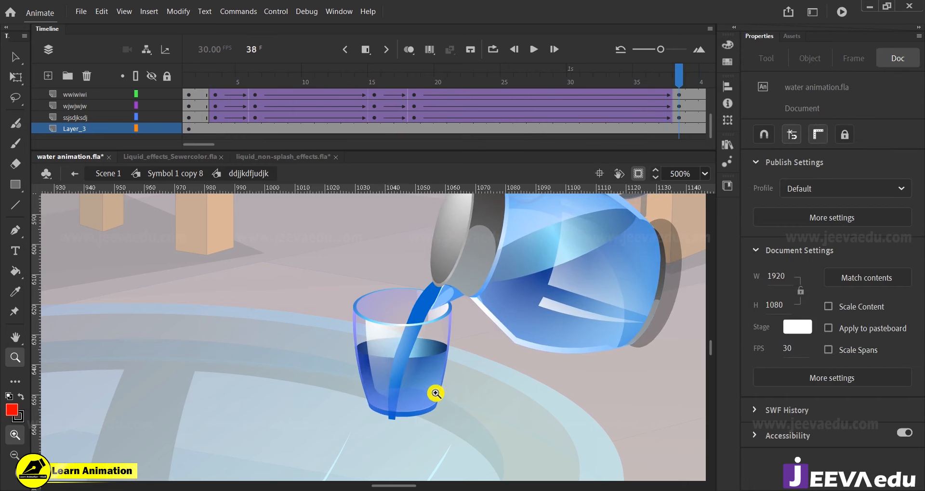
{"action": "key", "text": "v"}
{"action": "left_click", "coordinate": [430, 386]}
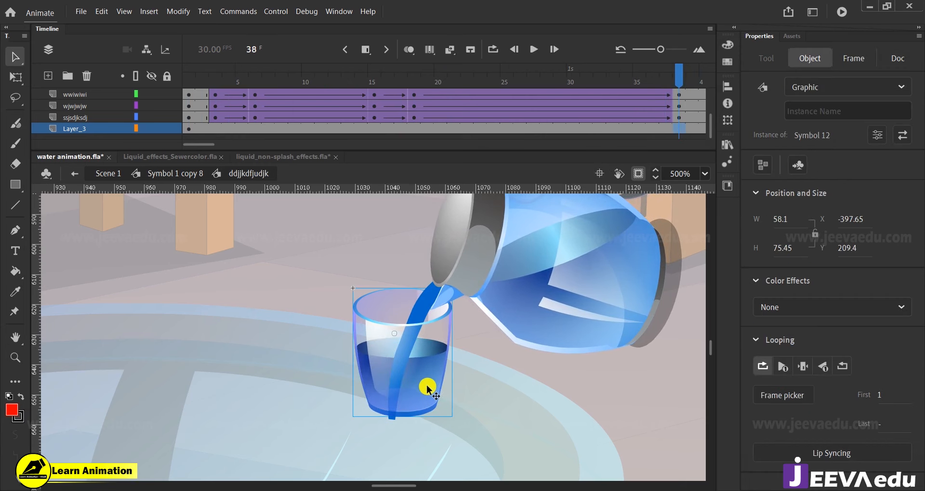
{"action": "left_click_drag", "start_coordinate": [384, 328], "coordinate": [317, 366]}
{"action": "left_click_drag", "start_coordinate": [424, 381], "coordinate": [357, 373]}
{"action": "left_click_drag", "start_coordinate": [390, 315], "coordinate": [323, 311]}
{"action": "key", "text": "ctrl+z"}
{"action": "key", "text": "ctrl+z"}
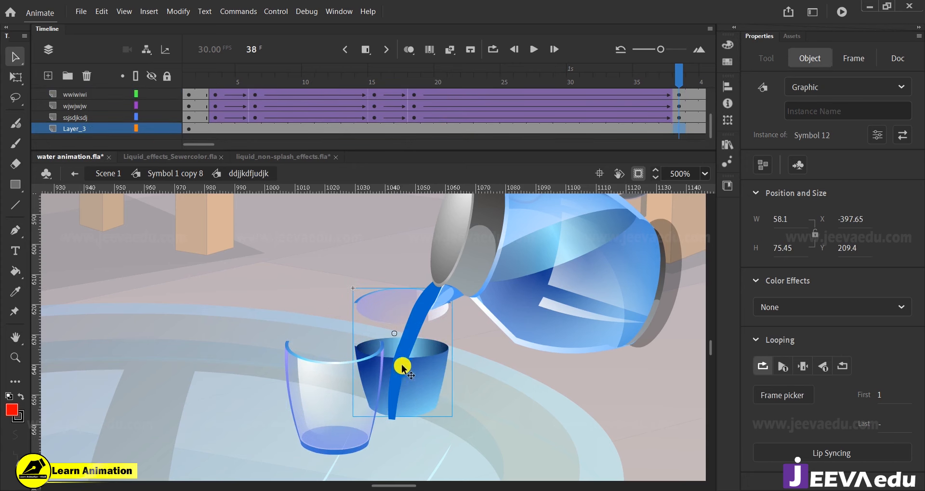
{"action": "left_click", "coordinate": [380, 353]}
{"action": "key", "text": "ctrl+z"}
{"action": "left_click", "coordinate": [379, 297], "text": "shift"}
{"action": "mouse_move", "coordinate": [379, 338]}
{"action": "left_mouse_down"}
{"action": "mouse_move", "coordinate": [303, 346]}
{"action": "mouse_move", "coordinate": [380, 345]}
{"action": "left_mouse_up"}
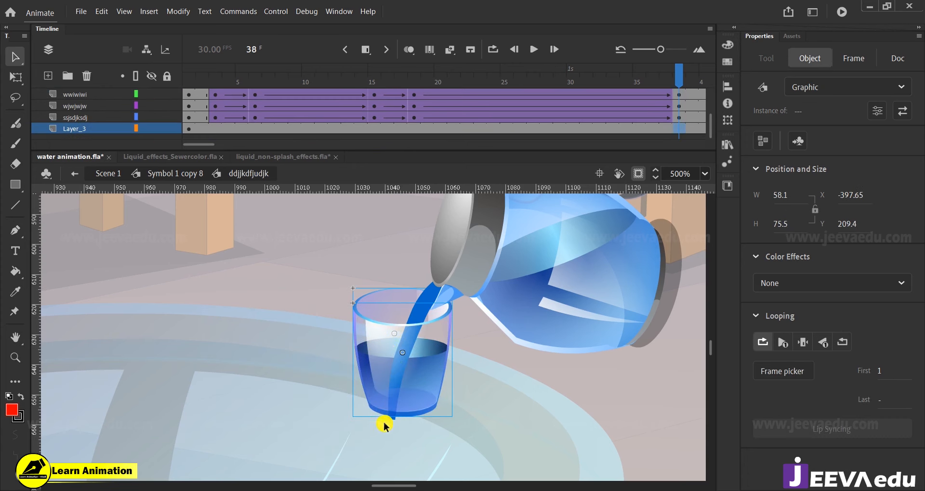
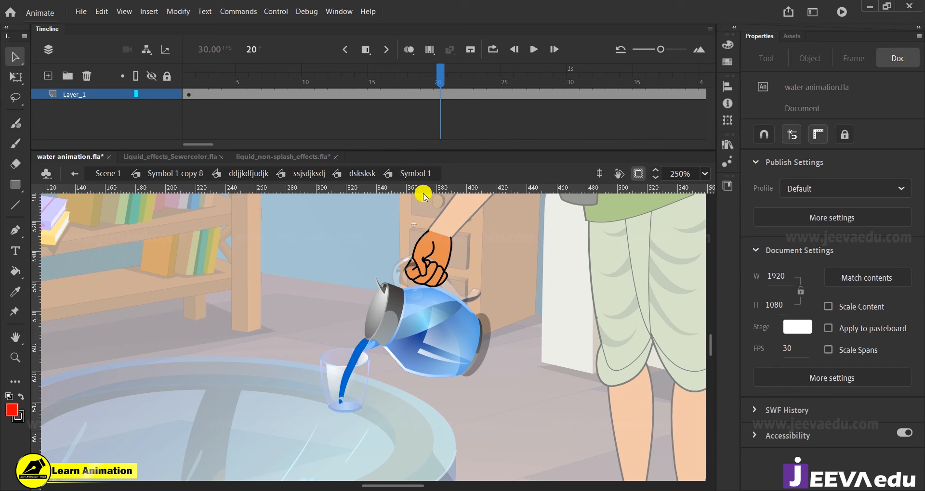
- Add a layer above Layer_1 in Symbol 1, insert a keyframe at frame 20, and draw a red rectangle about 351 × 333 over the jug and stream
{"action": "left_click", "coordinate": [51, 75]}
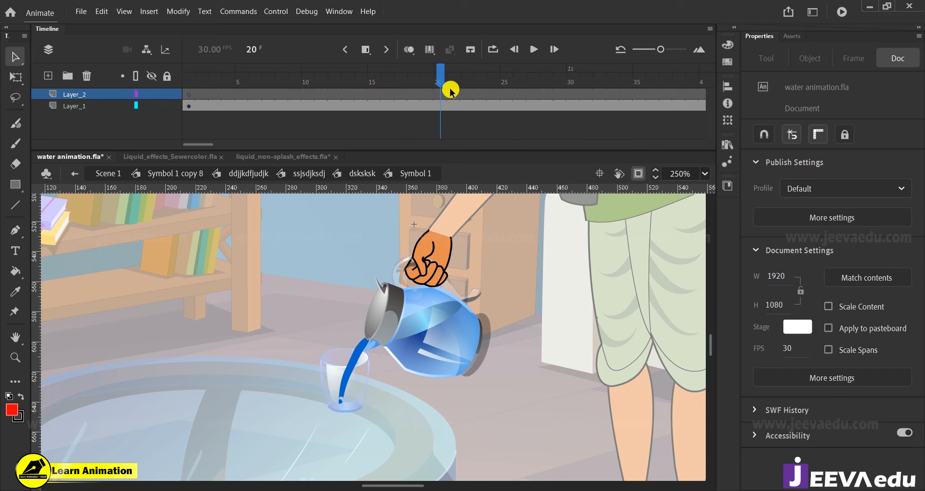
{"action": "left_click", "coordinate": [442, 95]}
{"action": "key", "text": "F6"}
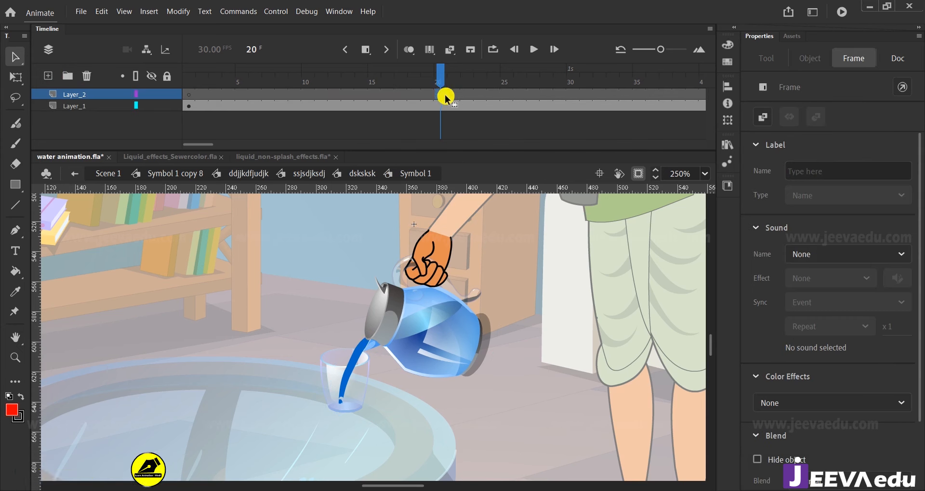
{"action": "key", "text": "r"}
{"action": "left_click_drag", "start_coordinate": [255, 207], "coordinate": [516, 398]}
- Delete the red rectangle's outline, keeping only its fill
{"action": "key", "text": "v"}
{"action": "left_click", "coordinate": [427, 363]}
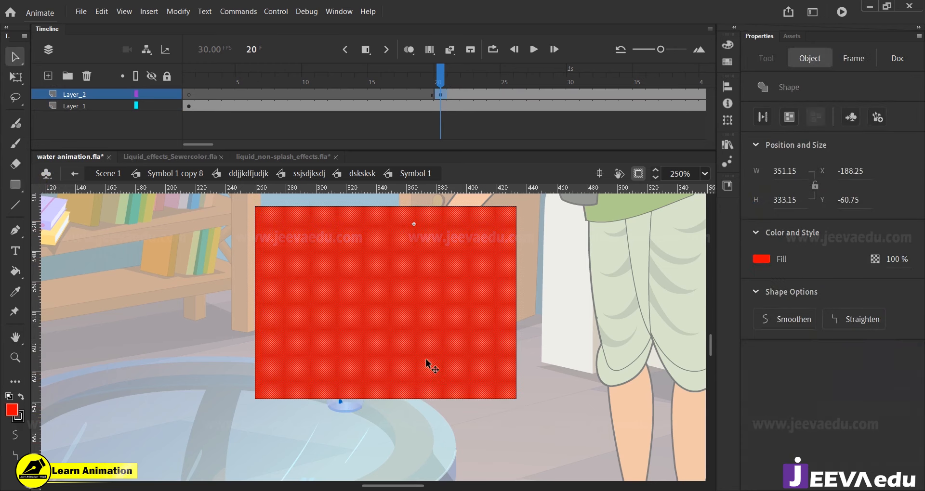
{"action": "double_click", "coordinate": [445, 399]}
{"action": "key", "text": "Delete"}
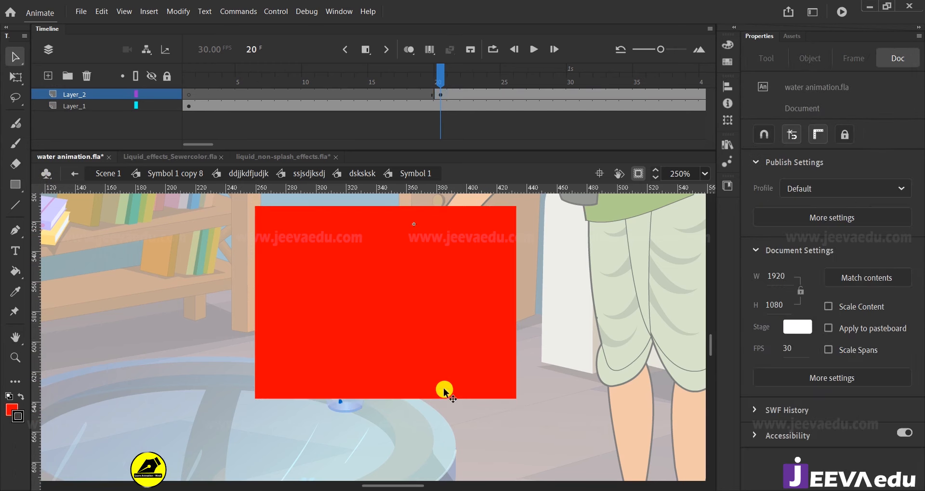
{"action": "left_click", "coordinate": [443, 388]}
- Raise the red shape's lower corners and bend its lower edge into a downward curve along the glass bottom, using outline display
{"action": "left_click", "coordinate": [136, 95]}
{"action": "left_click", "coordinate": [227, 418]}
{"action": "left_click_drag", "start_coordinate": [255, 399], "coordinate": [243, 385]}
{"action": "left_click_drag", "start_coordinate": [356, 391], "coordinate": [352, 400]}
{"action": "left_click_drag", "start_coordinate": [515, 399], "coordinate": [509, 377]}
{"action": "left_click_drag", "start_coordinate": [354, 395], "coordinate": [349, 407]}
{"action": "left_click_drag", "start_coordinate": [509, 379], "coordinate": [508, 371]}
{"action": "left_click_drag", "start_coordinate": [247, 387], "coordinate": [244, 378]}
{"action": "left_click", "coordinate": [349, 399]}
{"action": "left_click_drag", "start_coordinate": [356, 402], "coordinate": [356, 404]}
{"action": "left_click", "coordinate": [136, 95]}
- Convert the red shape to a graphic symbol and turn Layer_2 into a mask over Layer_1
{"action": "left_click", "coordinate": [441, 95]}
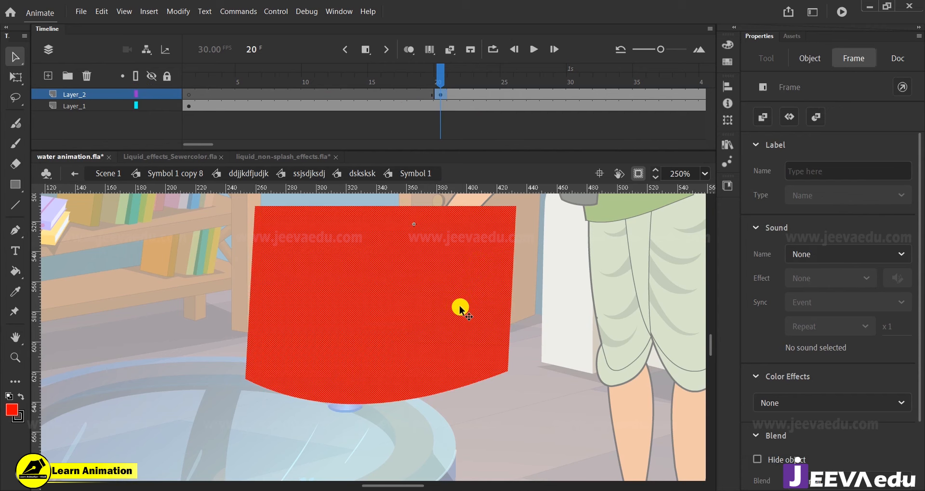
{"action": "key", "text": "F8"}
{"action": "left_click", "coordinate": [547, 48]}
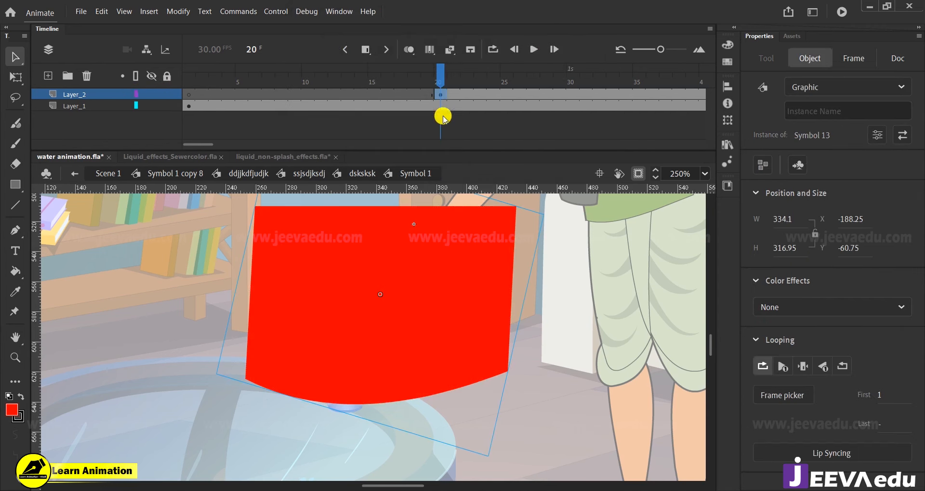
{"action": "right_click", "coordinate": [96, 95]}
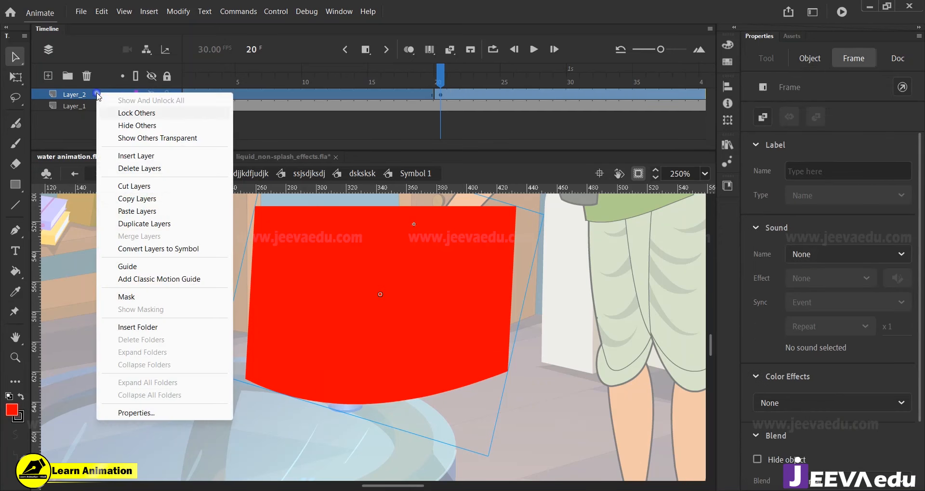
{"action": "left_click", "coordinate": [127, 299]}
- Check the masked stream just after frame 20, and return to Symbol 1 copy 8
{"action": "left_click_drag", "start_coordinate": [423, 74], "coordinate": [478, 96]}
{"action": "left_click", "coordinate": [309, 174]}
{"action": "left_click", "coordinate": [193, 173]}
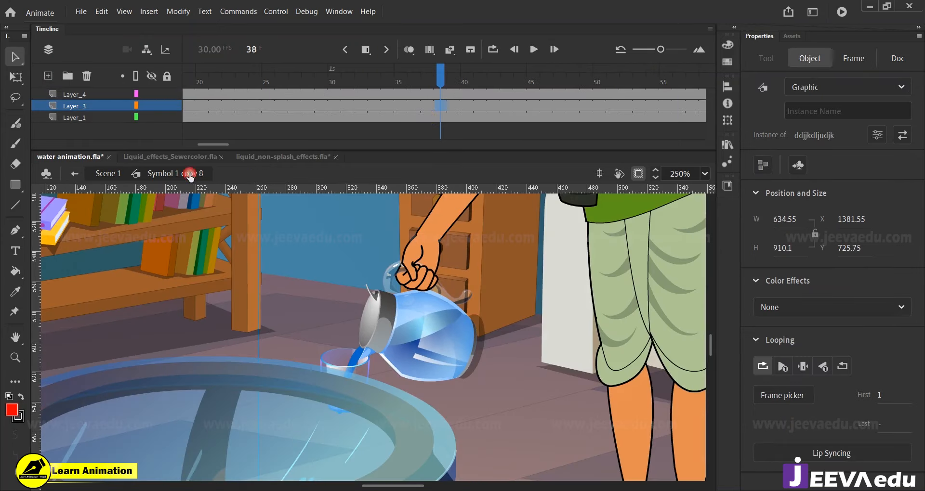
- Open the stream's nested Symbol 1 and create a classic tween on mask Layer_2 between the keyframes at frames 20 and 38
{"action": "double_click", "coordinate": [418, 351]}
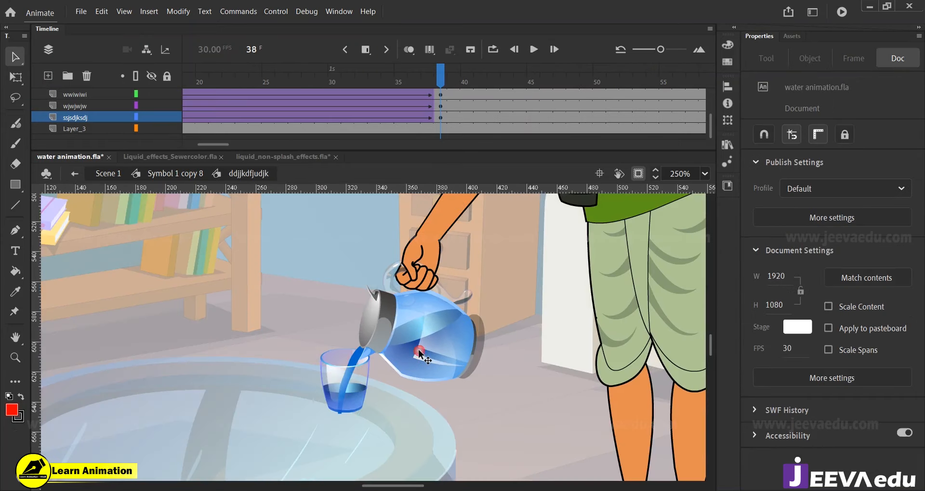
{"action": "key", "text": "z"}
{"action": "left_click", "coordinate": [419, 349], "text": "alt"}
{"action": "left_click_drag", "start_coordinate": [430, 75], "coordinate": [436, 97]}
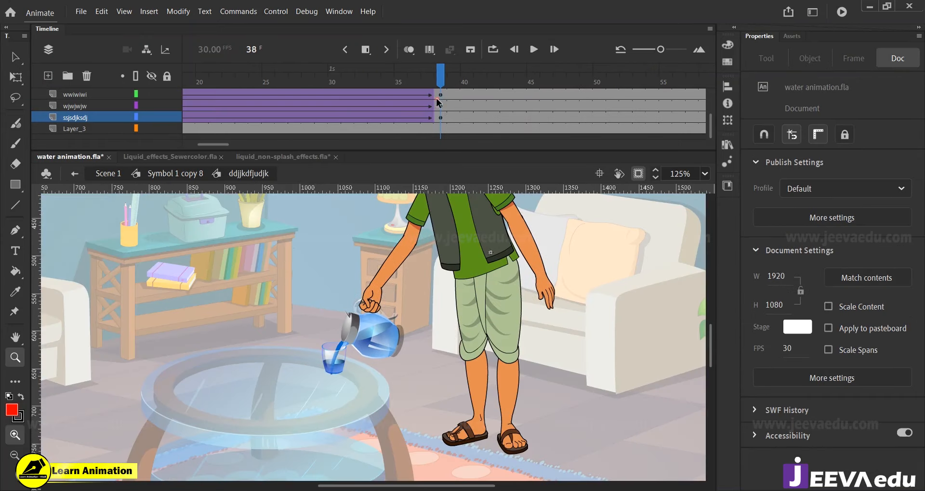
{"action": "left_click", "coordinate": [343, 354]}
{"action": "left_click", "coordinate": [369, 342]}
{"action": "key", "text": "v"}
{"action": "double_click", "coordinate": [354, 356]}
{"action": "double_click", "coordinate": [354, 356]}
{"action": "double_click", "coordinate": [355, 356]}
{"action": "right_click", "coordinate": [410, 94]}
{"action": "right_click", "coordinate": [389, 93]}
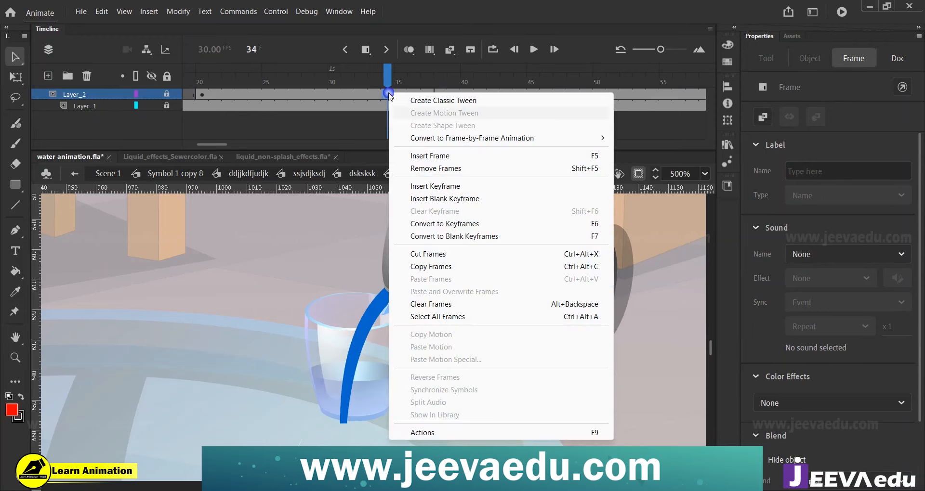
{"action": "left_click", "coordinate": [451, 104]}
- Unlock Layer_2, display it in outline, and raise the mask at frame 38 so its lower edge crosses the glass's water surface
{"action": "left_click_drag", "start_coordinate": [450, 83], "coordinate": [471, 90]}
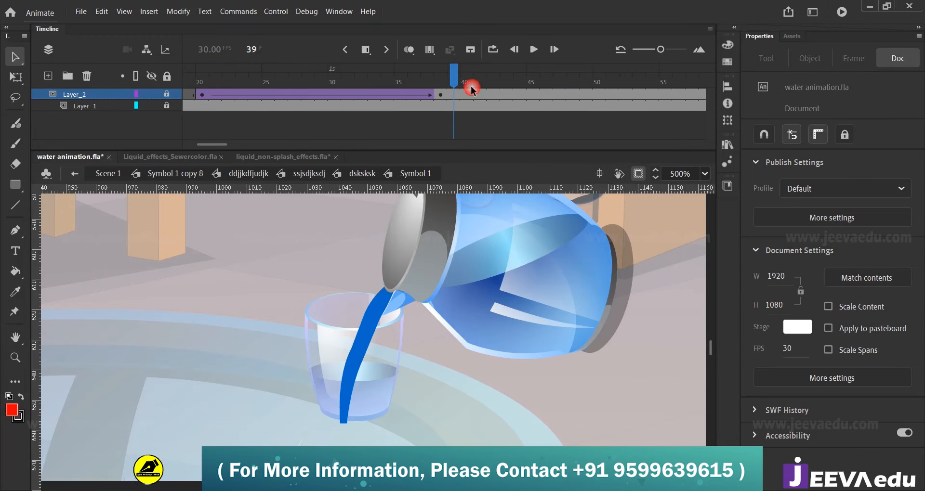
{"action": "left_click", "coordinate": [441, 94]}
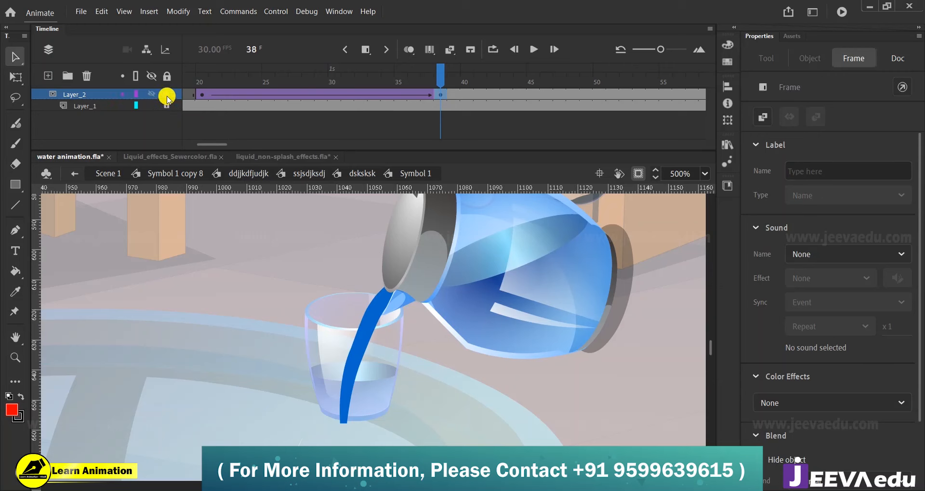
{"action": "left_click", "coordinate": [167, 97]}
{"action": "key", "text": "z"}
{"action": "left_click", "coordinate": [384, 358], "text": "alt"}
{"action": "left_click", "coordinate": [385, 361], "text": "alt"}
{"action": "left_click", "coordinate": [137, 94]}
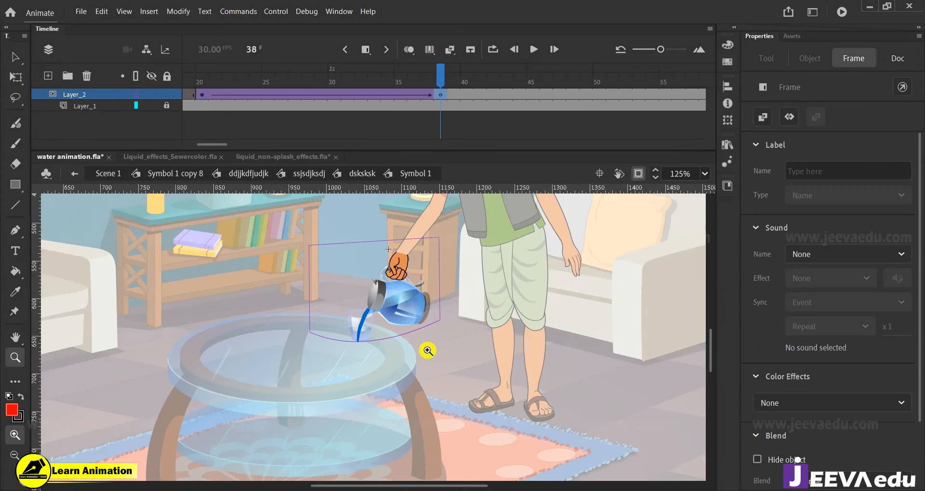
{"action": "left_click", "coordinate": [371, 312]}
{"action": "left_click", "coordinate": [371, 312]}
{"action": "left_click", "coordinate": [371, 312]}
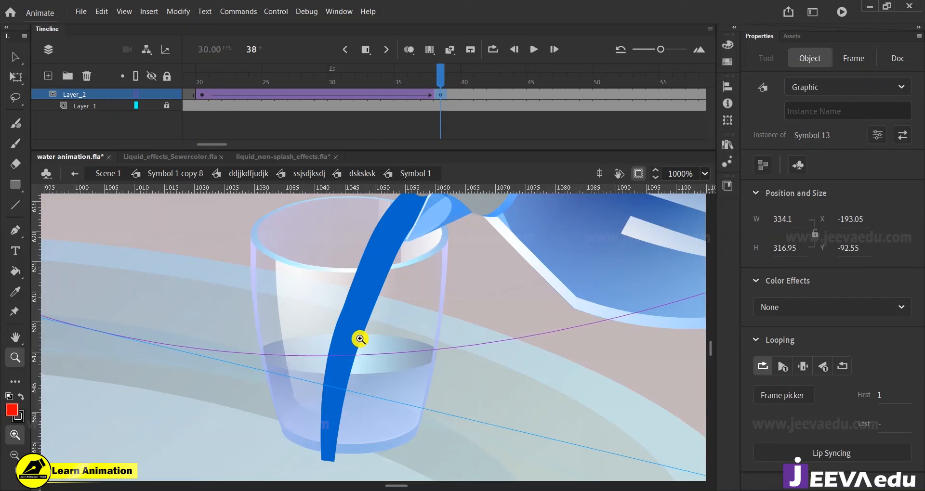
- Lock Layer_2, preview the masked stream up to frame 38, and return to ddjjkdfjudjk to examine where it meets the water
{"action": "left_click_drag", "start_coordinate": [441, 74], "coordinate": [504, 129]}
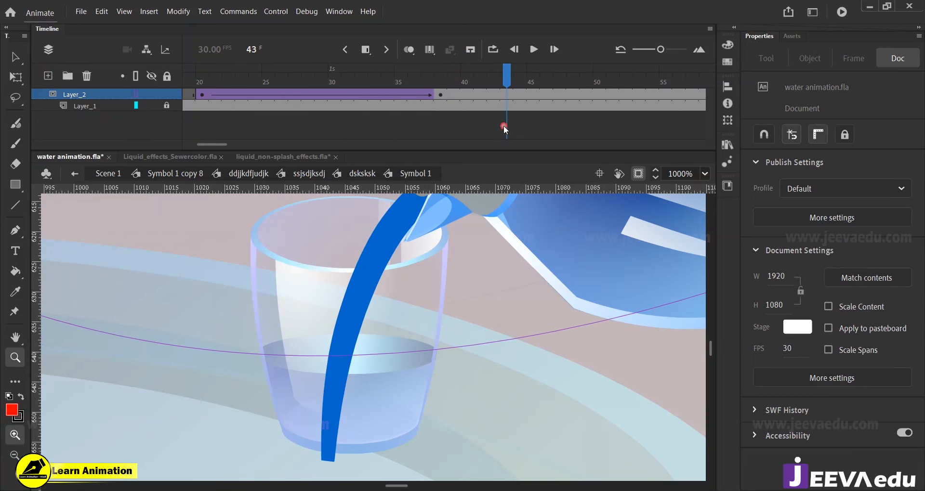
{"action": "left_click", "coordinate": [166, 94]}
{"action": "left_click_drag", "start_coordinate": [299, 75], "coordinate": [439, 130]}
{"action": "left_click", "coordinate": [501, 333], "text": "alt"}
{"action": "left_click", "coordinate": [500, 333], "text": "alt"}
{"action": "left_click", "coordinate": [309, 173]}
{"action": "left_click", "coordinate": [254, 174]}
{"action": "left_click", "coordinate": [295, 321]}
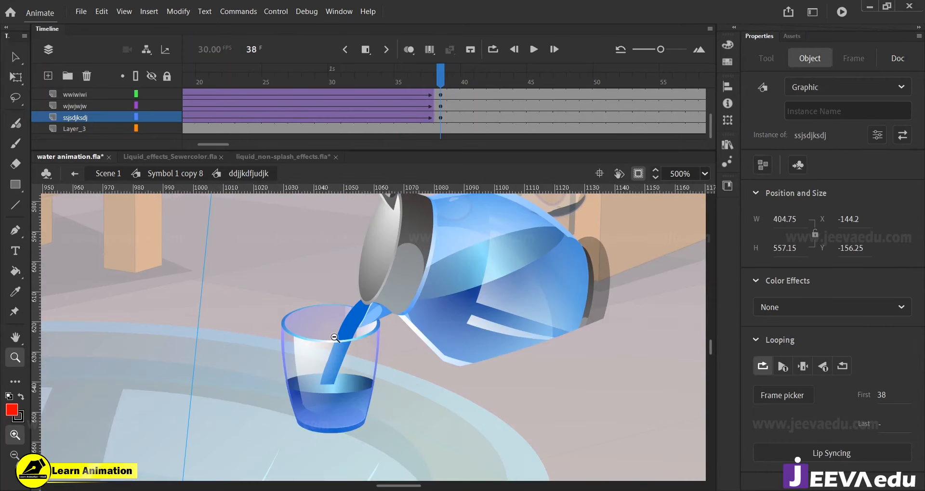
{"action": "left_click", "coordinate": [325, 330], "text": "alt"}
{"action": "left_click", "coordinate": [414, 334]}
{"action": "left_click", "coordinate": [347, 357], "text": "alt"}
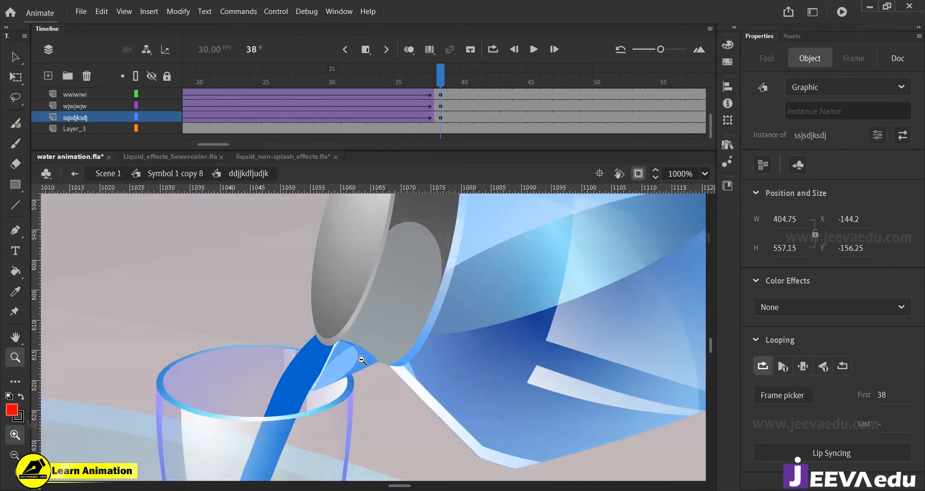
{"action": "left_click", "coordinate": [376, 340]}
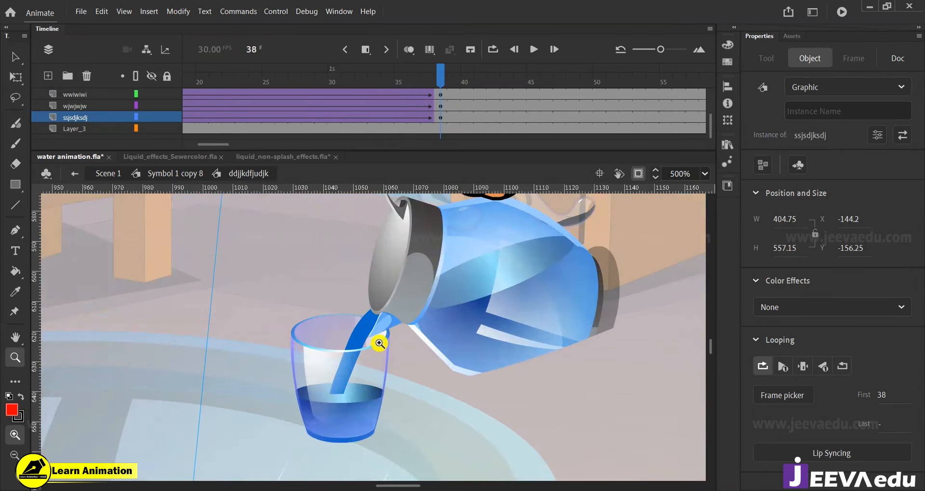
{"action": "left_click", "coordinate": [370, 329], "text": "alt"}
- Reopen the stream's nested Symbol 1 at frame 38 and unlock Layer_2 and Layer_1, with the mask displayed in outline
{"action": "key", "text": "v"}
{"action": "double_click", "coordinate": [393, 326]}
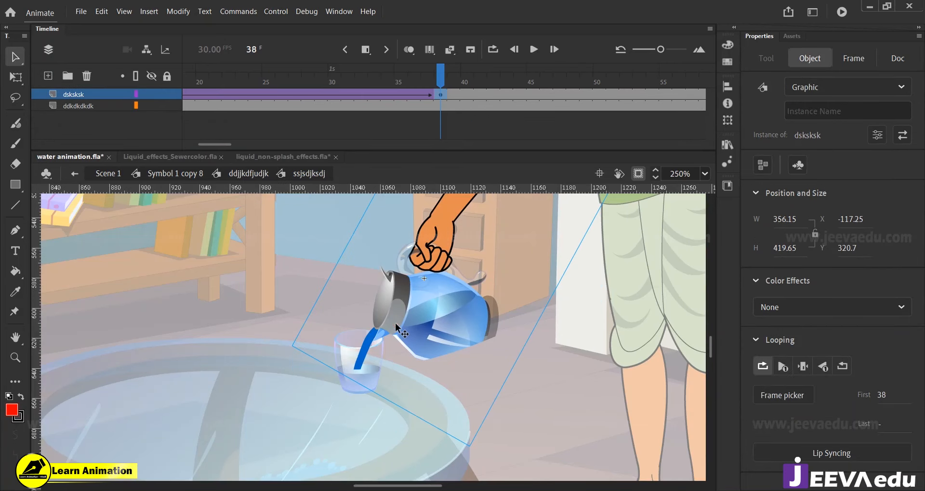
{"action": "double_click", "coordinate": [395, 324]}
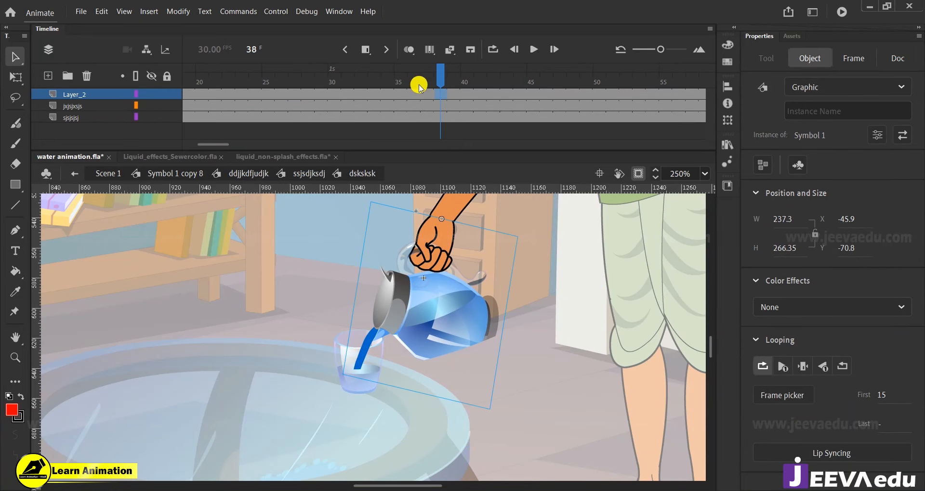
{"action": "left_click_drag", "start_coordinate": [223, 144], "coordinate": [199, 144]}
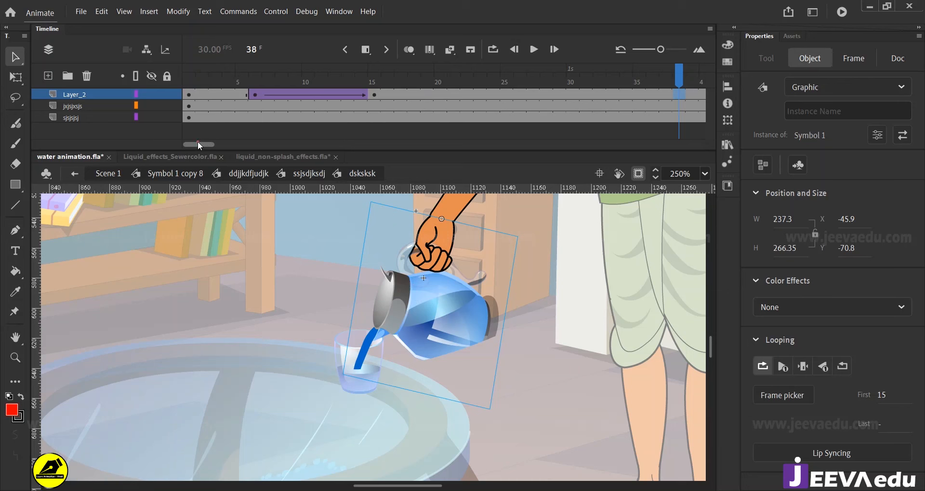
{"action": "left_click_drag", "start_coordinate": [437, 324], "coordinate": [406, 323]}
{"action": "key", "text": "ctrl+z"}
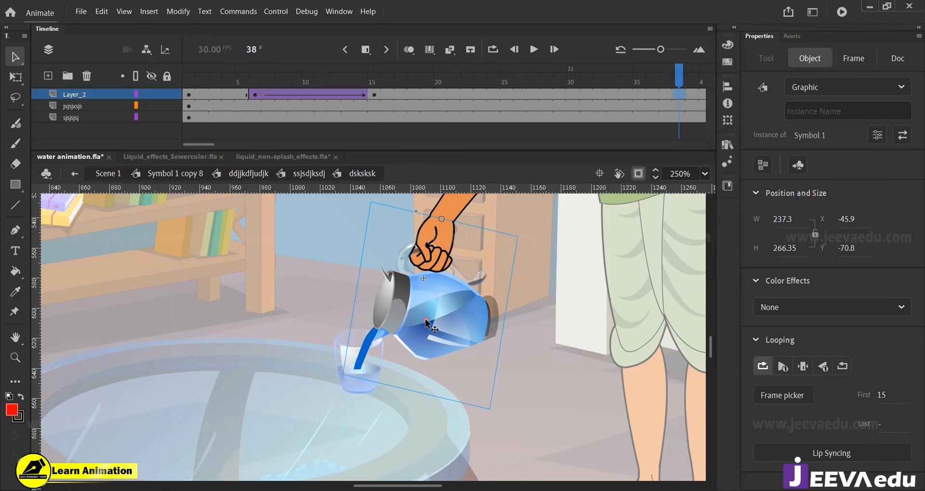
{"action": "double_click", "coordinate": [425, 319]}
{"action": "left_click_drag", "start_coordinate": [440, 79], "coordinate": [438, 109]}
{"action": "left_click", "coordinate": [166, 94]}
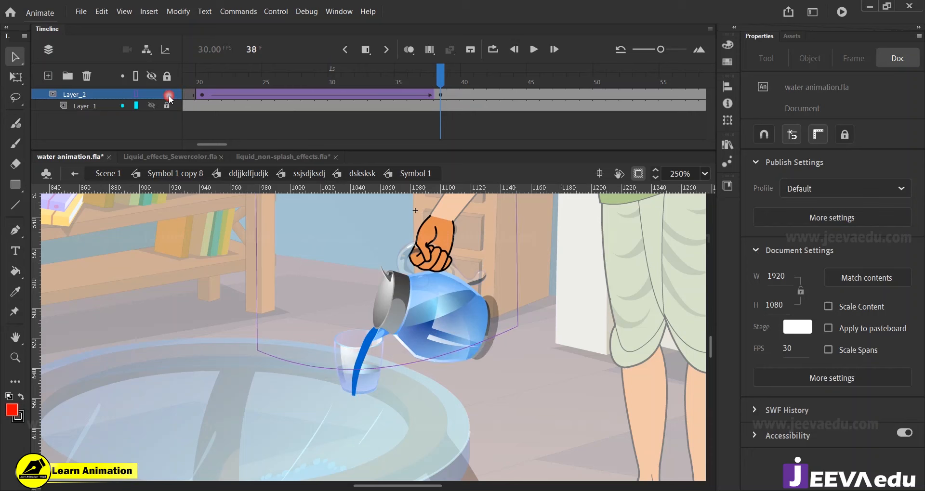
{"action": "left_click", "coordinate": [138, 94]}
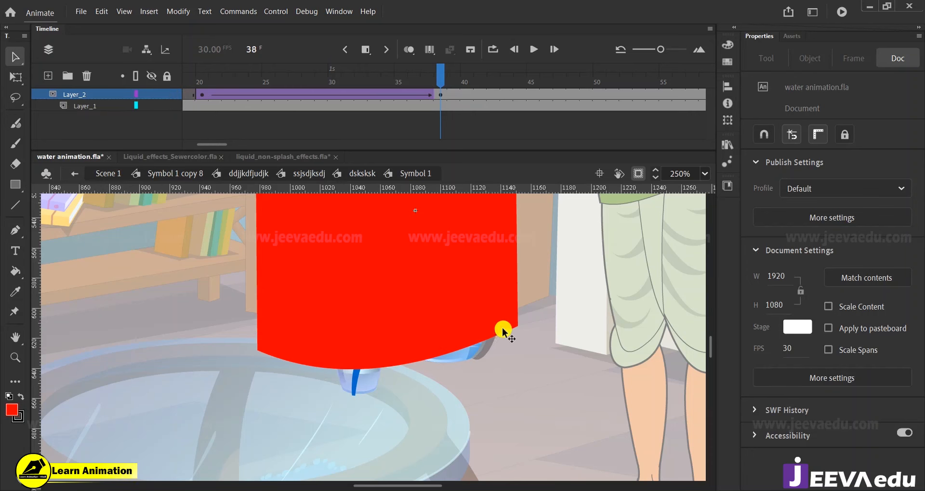
{"action": "left_click", "coordinate": [137, 94]}
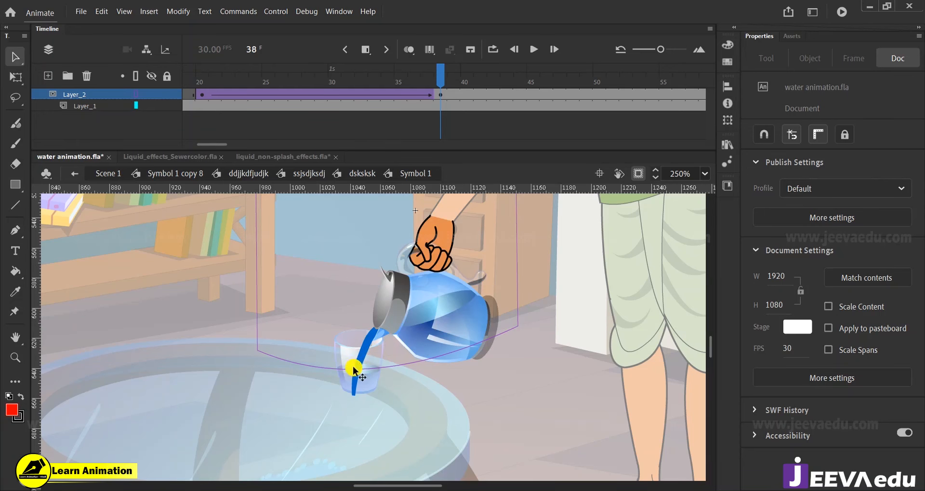
{"action": "left_click_drag", "start_coordinate": [454, 367], "coordinate": [468, 435]}
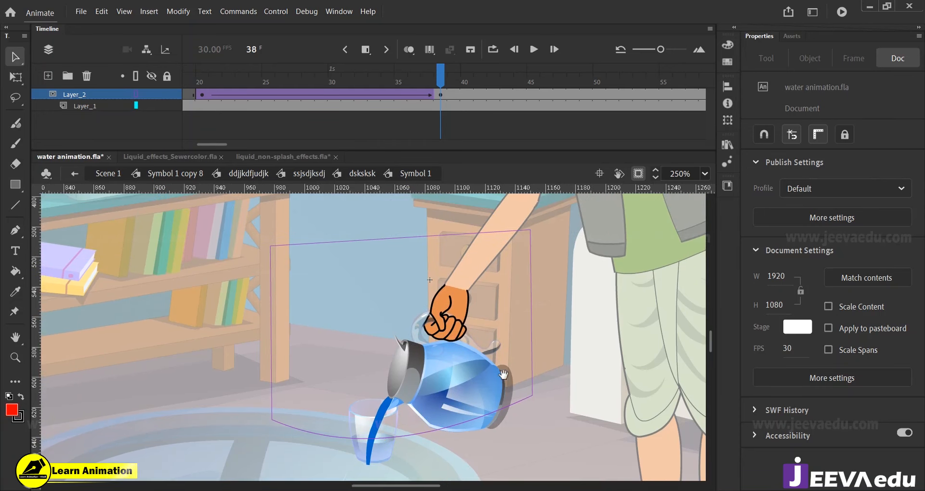
{"action": "left_click_drag", "start_coordinate": [500, 378], "coordinate": [510, 370]}
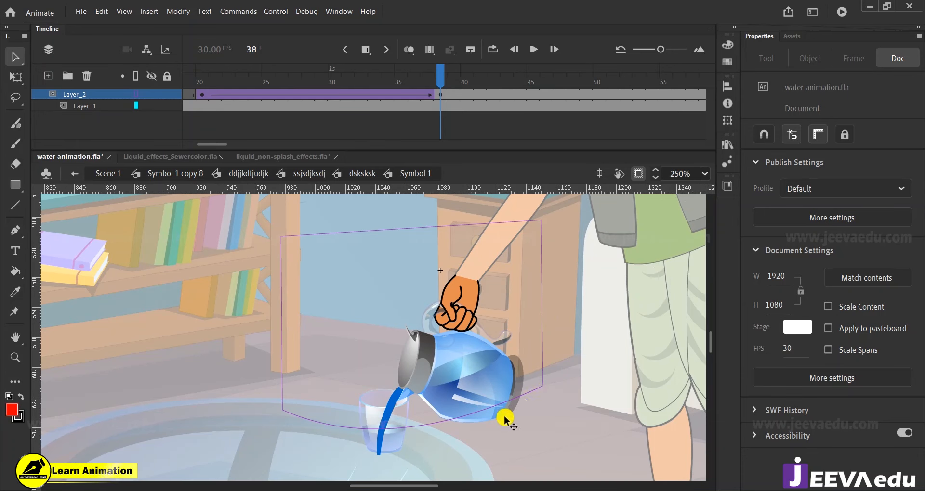
- Rotate the frame 38 mask clockwise with Free Transform and nudge it vertically to align its lower curve with the glass's water surface
{"action": "left_click", "coordinate": [439, 95]}
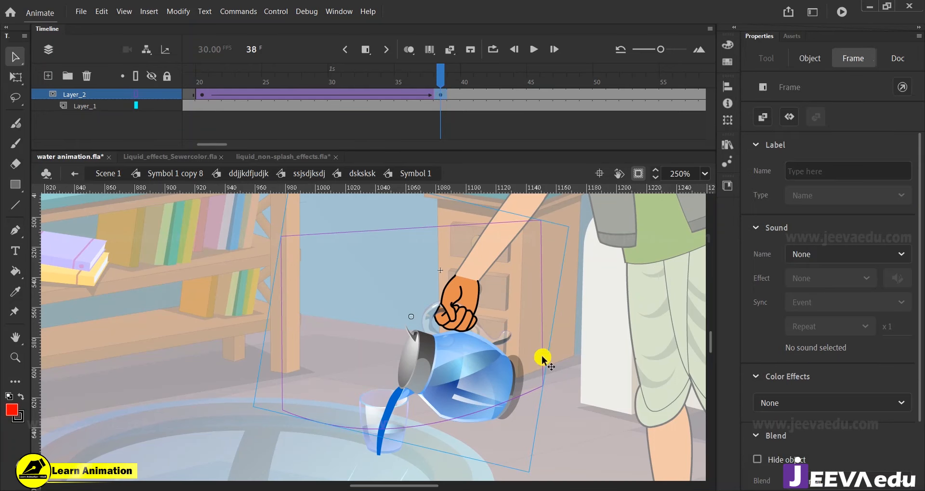
{"action": "key", "text": "q"}
{"action": "left_click_drag", "start_coordinate": [574, 221], "coordinate": [588, 258]}
{"action": "key", "text": "Down"}
{"action": "key", "text": "Down"}
{"action": "key", "text": "shift+Down"}
{"action": "key", "text": "shift+Down"}
{"action": "key", "text": "Up"}
{"action": "key", "text": "Up"}
{"action": "key", "text": "Up"}
{"action": "key", "text": "Up"}
{"action": "key", "text": "Up"}
{"action": "key", "text": "Up"}
{"action": "key", "text": "Up"}
{"action": "key", "text": "Up"}
{"action": "key", "text": "Up"}
{"action": "key", "text": "Up"}
{"action": "key", "text": "Up"}
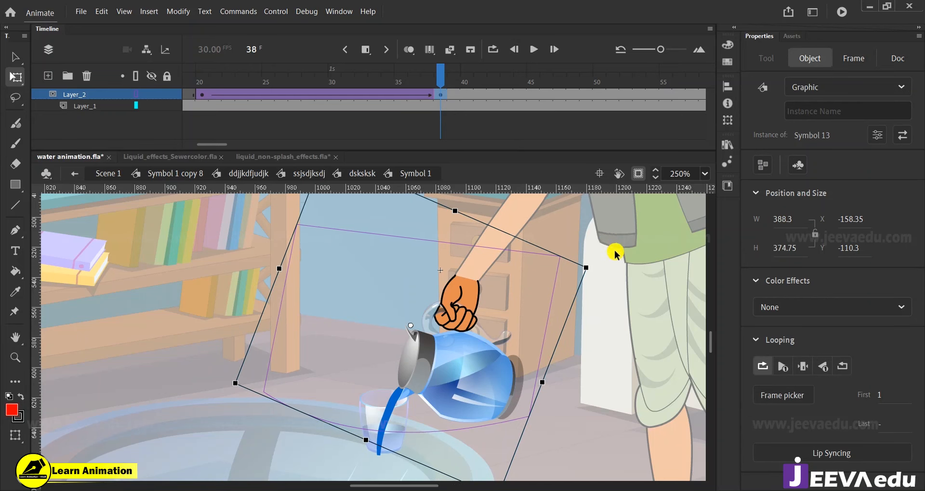
{"action": "left_click_drag", "start_coordinate": [592, 268], "coordinate": [605, 280]}
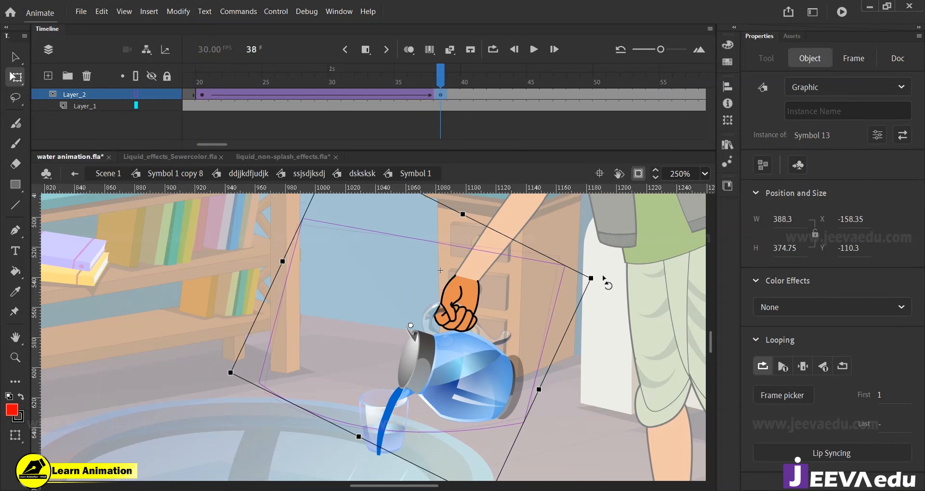
{"action": "key", "text": "Up"}
{"action": "key", "text": "Up"}
- Preview the rotated mask between frames 36 and 40, returning to ddjjkdfjudjk to examine the stream's end inside the glass
{"action": "left_click_drag", "start_coordinate": [442, 78], "coordinate": [467, 128]}
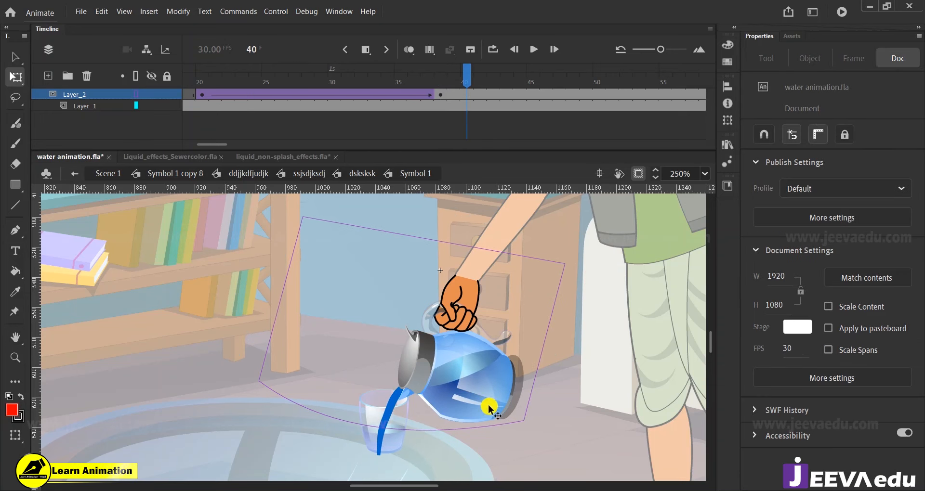
{"action": "left_click", "coordinate": [303, 173]}
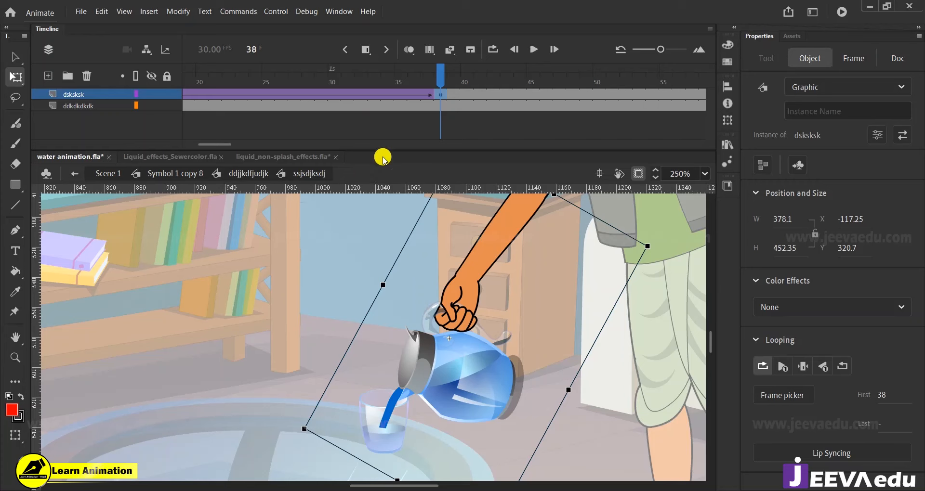
{"action": "left_click_drag", "start_coordinate": [428, 82], "coordinate": [415, 121]}
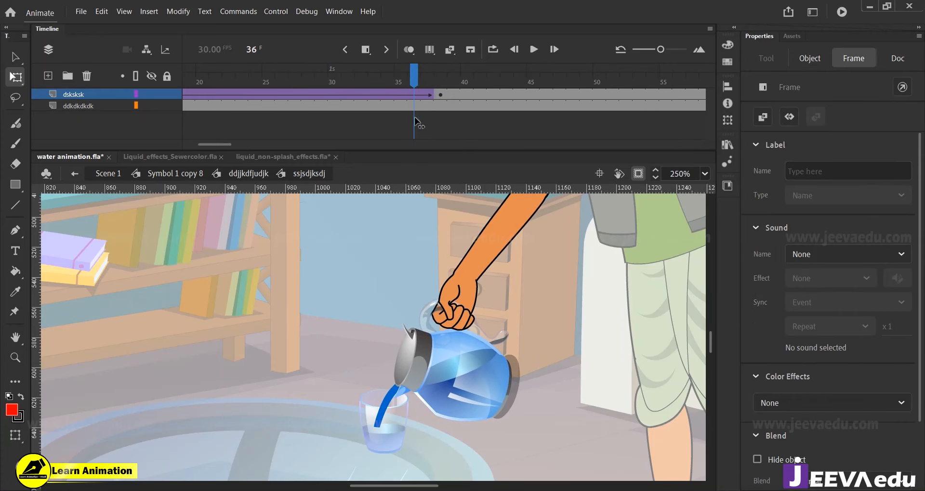
{"action": "left_click", "coordinate": [236, 172]}
{"action": "left_click_drag", "start_coordinate": [436, 82], "coordinate": [428, 123]}
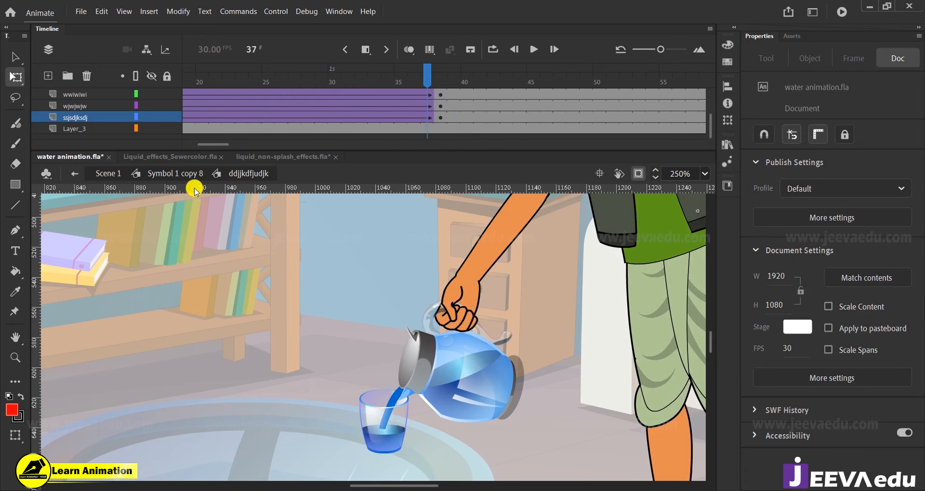
{"action": "key", "text": "z"}
{"action": "left_click", "coordinate": [357, 438]}
{"action": "mouse_move", "coordinate": [427, 120]}
{"action": "left_mouse_down"}
{"action": "mouse_move", "coordinate": [330, 101]}
{"action": "mouse_move", "coordinate": [293, 107]}
{"action": "mouse_move", "coordinate": [440, 127]}
{"action": "left_mouse_up"}
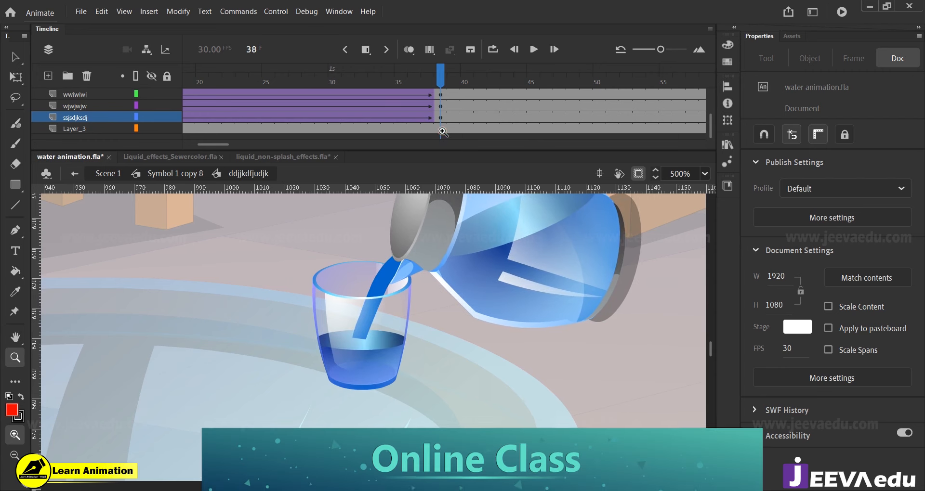
{"action": "left_click", "coordinate": [349, 340]}
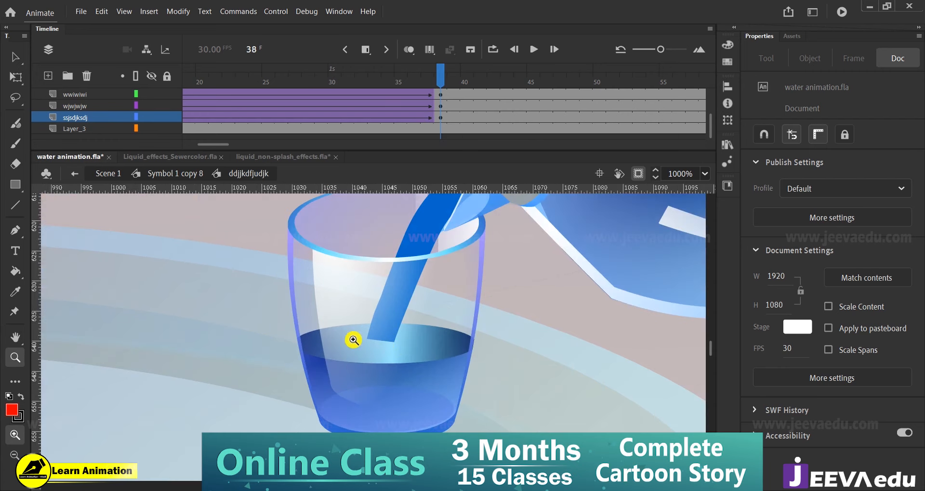
- Open the stream's mask graphic, Symbol 13, for editing, with Layer_2 displayed as a solid fill
{"action": "key", "text": "v"}
{"action": "left_click", "coordinate": [407, 253]}
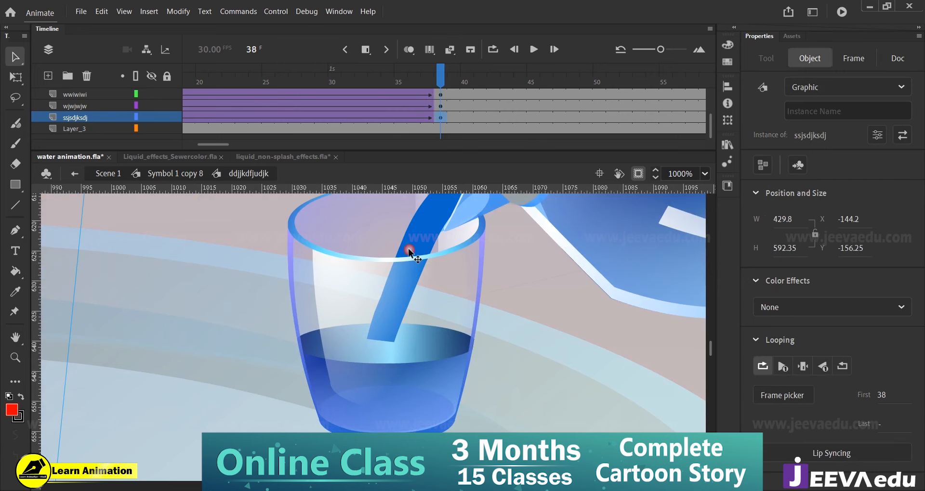
{"action": "double_click", "coordinate": [408, 253]}
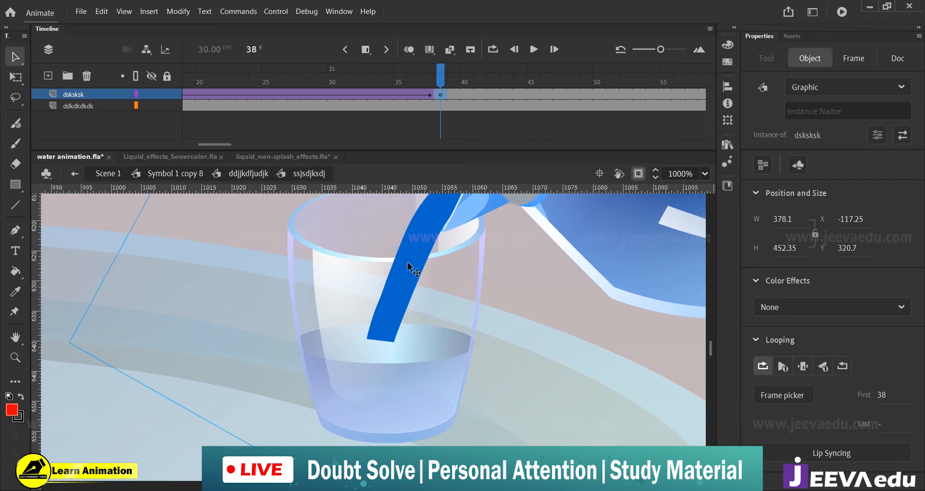
{"action": "double_click", "coordinate": [407, 266]}
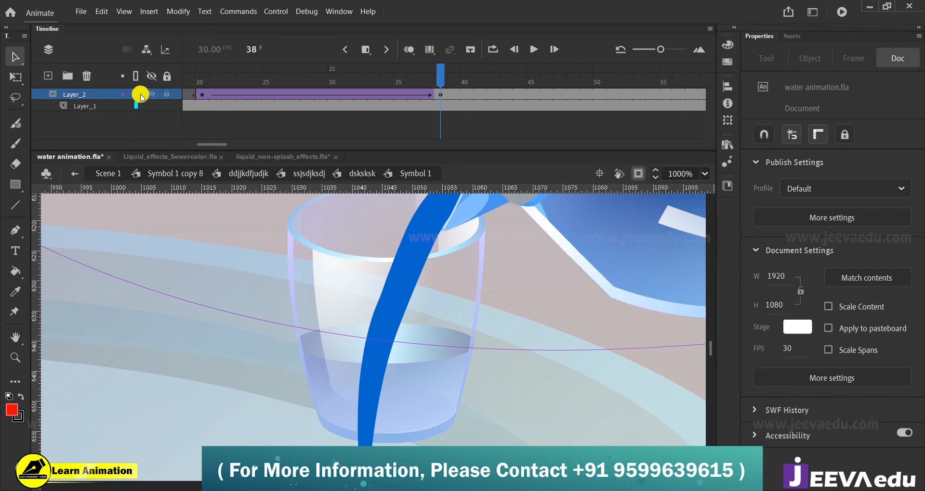
{"action": "left_click", "coordinate": [139, 95]}
{"action": "double_click", "coordinate": [383, 343]}
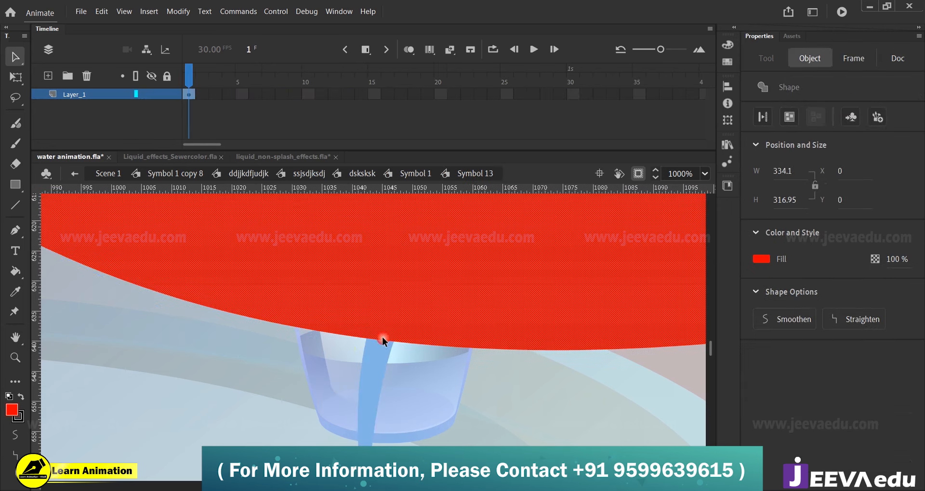
- Bend the red mask shape's lower edge slightly downward beside the stream and display Layer_1 in outline
{"action": "left_click", "coordinate": [345, 348]}
{"action": "left_click_drag", "start_coordinate": [373, 340], "coordinate": [368, 352]}
{"action": "key", "text": "z"}
{"action": "left_click", "coordinate": [392, 352], "text": "alt"}
{"action": "left_click", "coordinate": [392, 337], "text": "alt"}
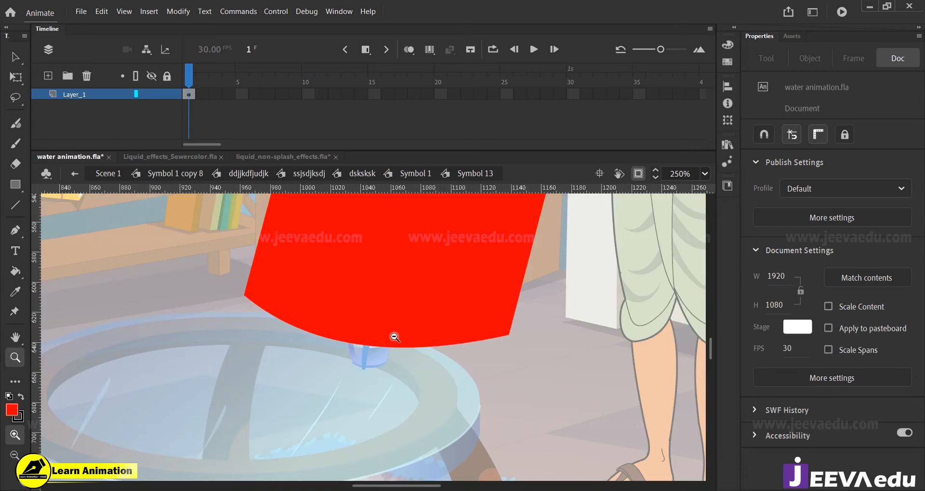
{"action": "left_click", "coordinate": [137, 94]}
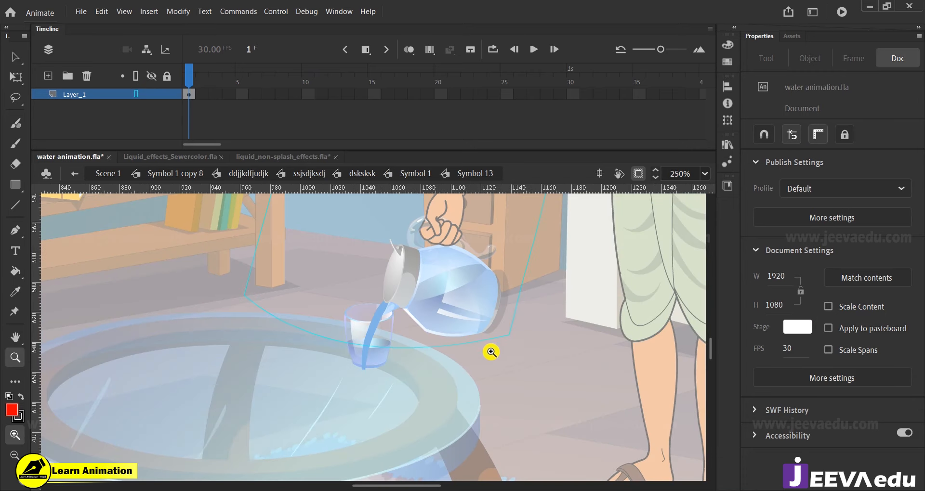
- Pull the lower-left corner of the mask shape inward toward the glass, rounding its lower edge
{"action": "key", "text": "q"}
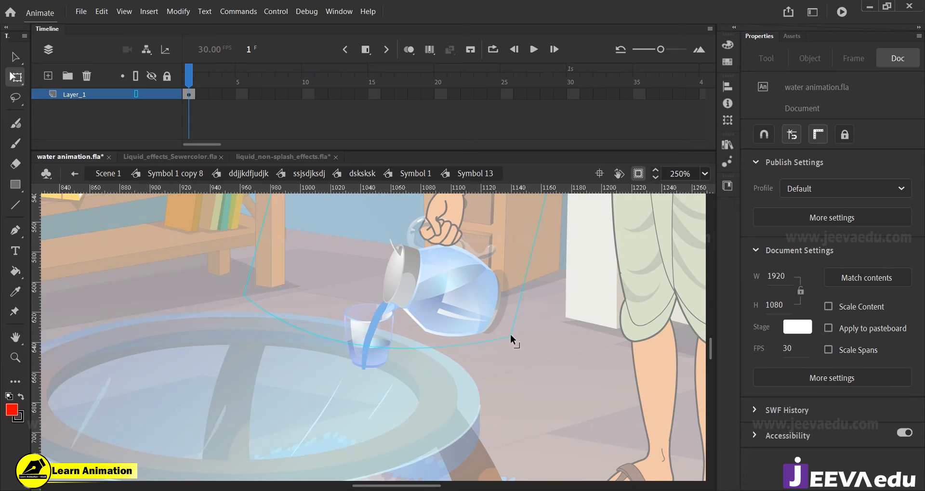
{"action": "left_click", "coordinate": [244, 296]}
{"action": "left_click", "coordinate": [233, 324]}
{"action": "left_click", "coordinate": [248, 301]}
{"action": "left_click", "coordinate": [225, 308]}
{"action": "left_click_drag", "start_coordinate": [245, 295], "coordinate": [276, 290]}
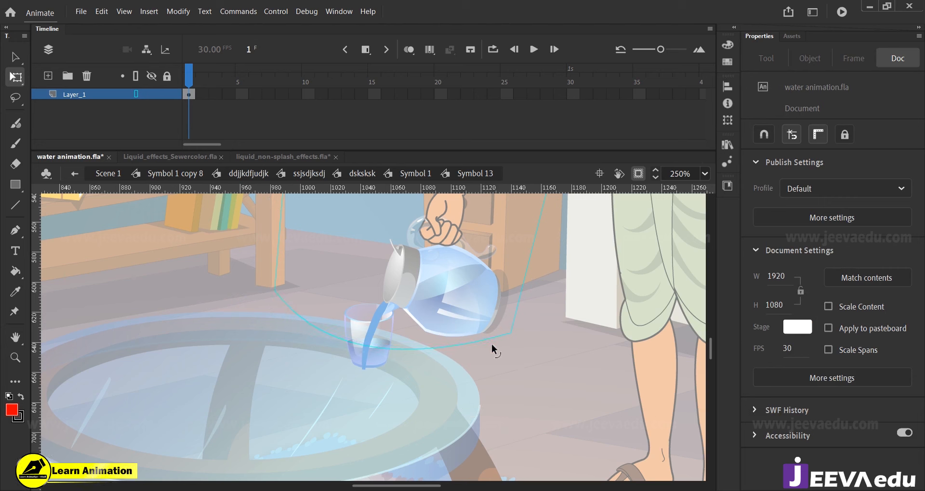
- Return to Symbol 1 and nudge the frame 38 mask up slightly above the glass
{"action": "double_click", "coordinate": [423, 369]}
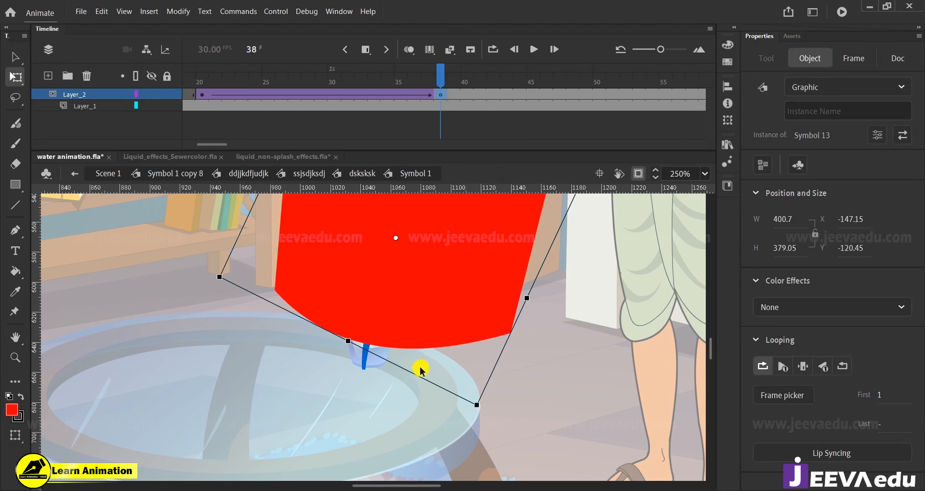
{"action": "key", "text": "Up"}
{"action": "key", "text": "Up"}
{"action": "left_click_drag", "start_coordinate": [420, 367], "coordinate": [202, 178]}
- Lock both layers in Symbol 1 to apply the mask and check the stream's end in the glass at frame 38
{"action": "left_click", "coordinate": [166, 76]}
{"action": "key", "text": "z"}
{"action": "left_click", "coordinate": [372, 335]}
{"action": "left_click_drag", "start_coordinate": [440, 77], "coordinate": [447, 117]}
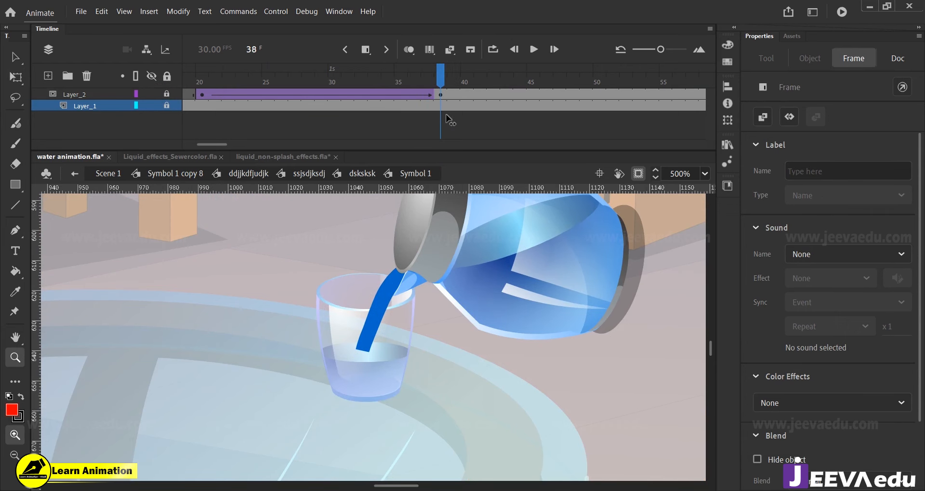
- Return to ddjjkdfjudjk and play the pouring animation from frame 9 to check the masked stream
{"action": "left_click", "coordinate": [247, 174]}
{"action": "left_click", "coordinate": [415, 338], "text": "alt"}
{"action": "left_click", "coordinate": [413, 342], "text": "alt"}
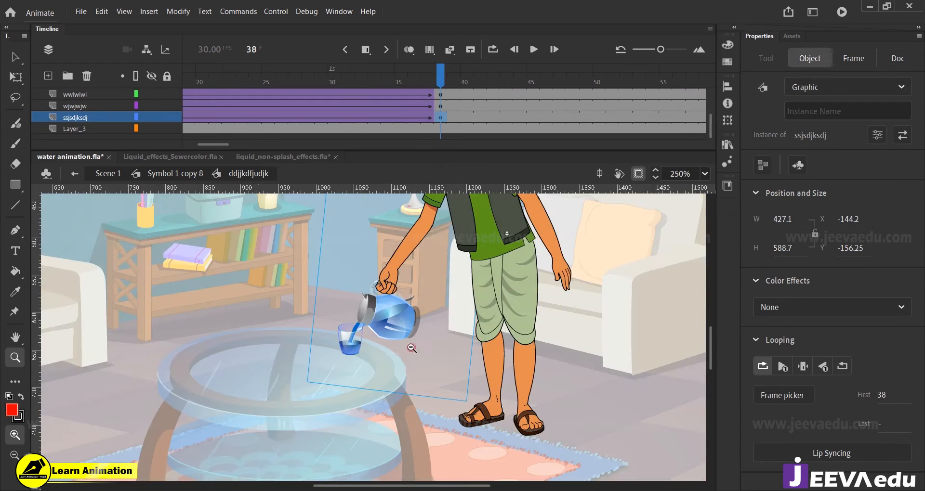
{"action": "left_click", "coordinate": [411, 348], "text": "alt"}
{"action": "left_click_drag", "start_coordinate": [419, 346], "coordinate": [478, 378]}
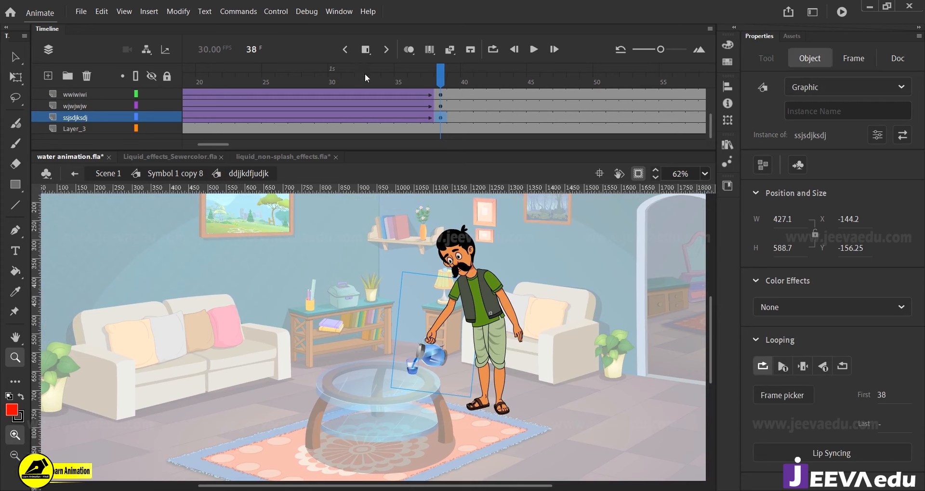
{"action": "left_click_drag", "start_coordinate": [368, 78], "coordinate": [186, 95]}
{"action": "left_click_drag", "start_coordinate": [355, 215], "coordinate": [534, 378]}
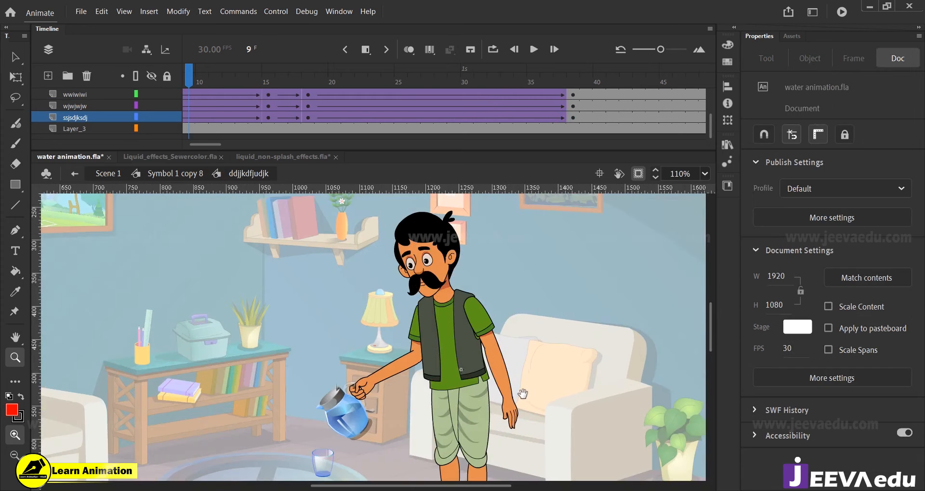
{"action": "key", "text": "Return"}
{"action": "key", "text": "Return"}
- Examine where the stream meets the glass bottom around frames 20 to 22
{"action": "left_click_drag", "start_coordinate": [481, 74], "coordinate": [334, 107]}
{"action": "left_click", "coordinate": [339, 392]}
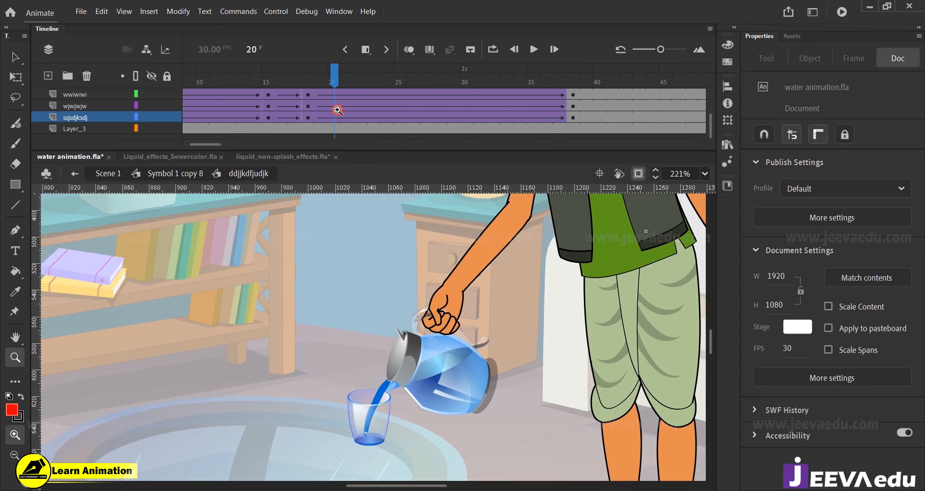
{"action": "left_click", "coordinate": [392, 410]}
{"action": "mouse_move", "coordinate": [332, 76]}
{"action": "left_mouse_down"}
{"action": "mouse_move", "coordinate": [399, 98]}
{"action": "mouse_move", "coordinate": [320, 101]}
{"action": "mouse_move", "coordinate": [355, 103]}
{"action": "mouse_move", "coordinate": [322, 86]}
{"action": "mouse_move", "coordinate": [336, 91]}
{"action": "left_mouse_up"}
{"action": "left_click", "coordinate": [356, 104]}
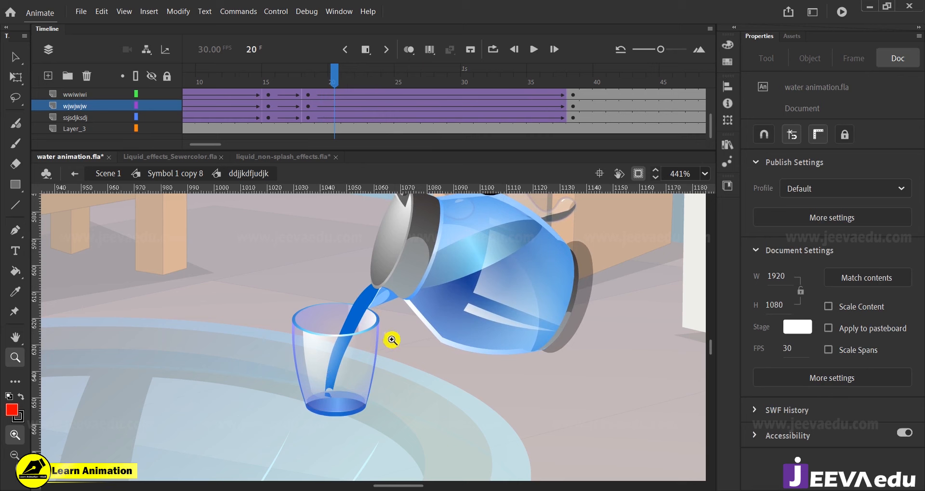
{"action": "left_click_drag", "start_coordinate": [333, 76], "coordinate": [360, 121]}
- Inspect the glass graphic Symbol 11, return to ddjjkdfjudjk and select the glass's Symbol 12 on Layer_3
{"action": "key", "text": "v"}
{"action": "double_click", "coordinate": [332, 388]}
{"action": "left_click", "coordinate": [332, 389]}
{"action": "double_click", "coordinate": [331, 388]}
{"action": "double_click", "coordinate": [253, 378]}
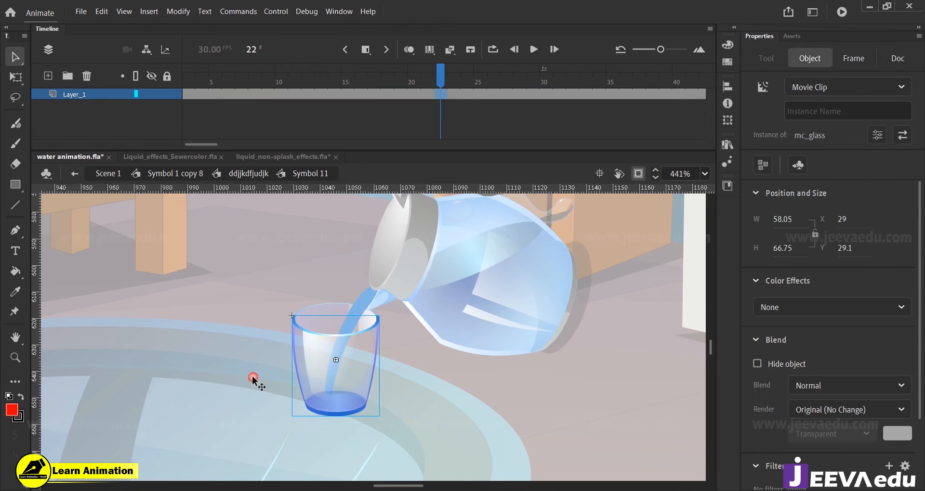
{"action": "double_click", "coordinate": [253, 342]}
{"action": "left_click", "coordinate": [339, 322]}
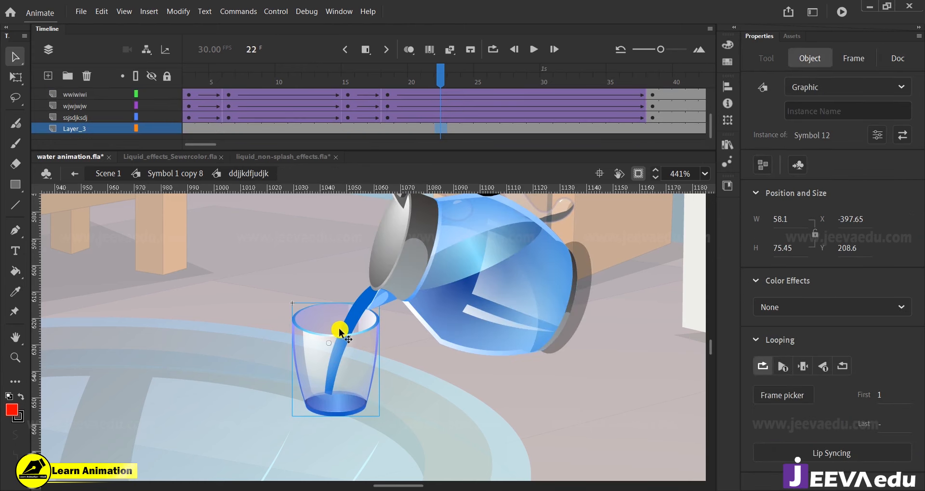
{"action": "left_click_drag", "start_coordinate": [331, 320], "coordinate": [318, 307]}
- Switch to liquid_non-splash_effects.fla and preview the Liquid 12a and neighbouring ripple effects between frames 12 and 17
{"action": "left_click", "coordinate": [284, 157]}
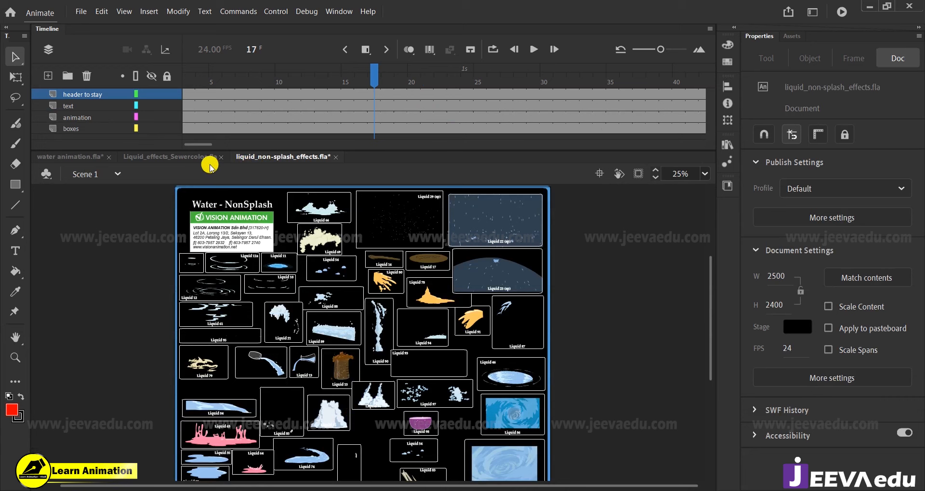
{"action": "left_click_drag", "start_coordinate": [371, 75], "coordinate": [378, 130]}
{"action": "key", "text": "z"}
{"action": "left_click", "coordinate": [261, 261]}
{"action": "left_click", "coordinate": [348, 359]}
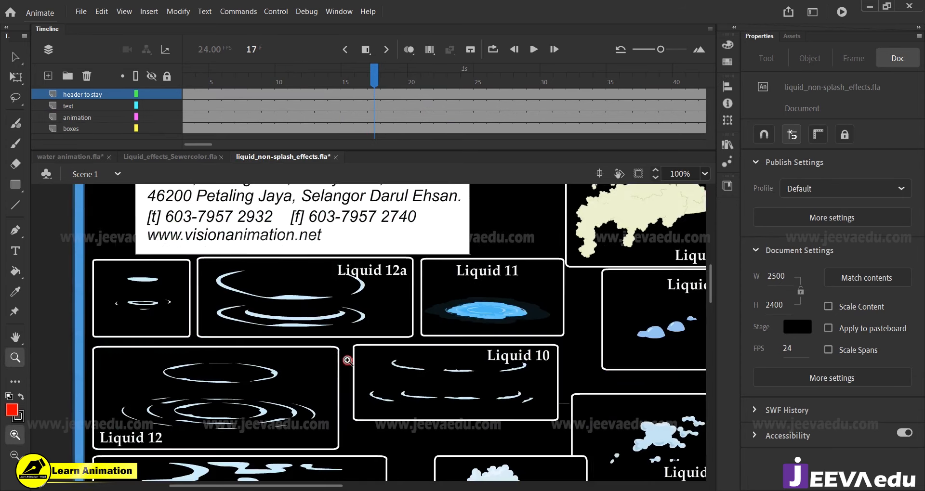
{"action": "left_click_drag", "start_coordinate": [355, 86], "coordinate": [304, 118]}
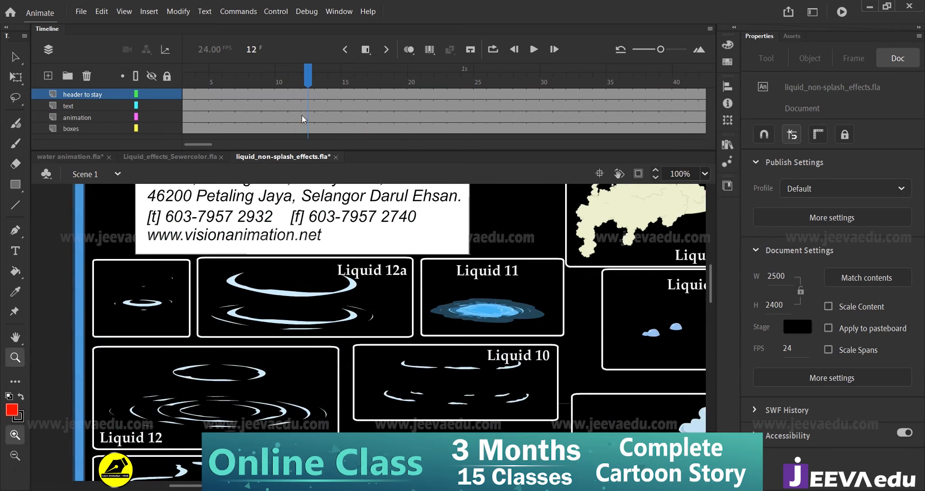
- Copy the 203-09-87-ripple graphic from the Liquid 12a box into Layer_5 at frame 21 of Symbol 12 in water animation.fla
{"action": "left_click", "coordinate": [197, 159]}
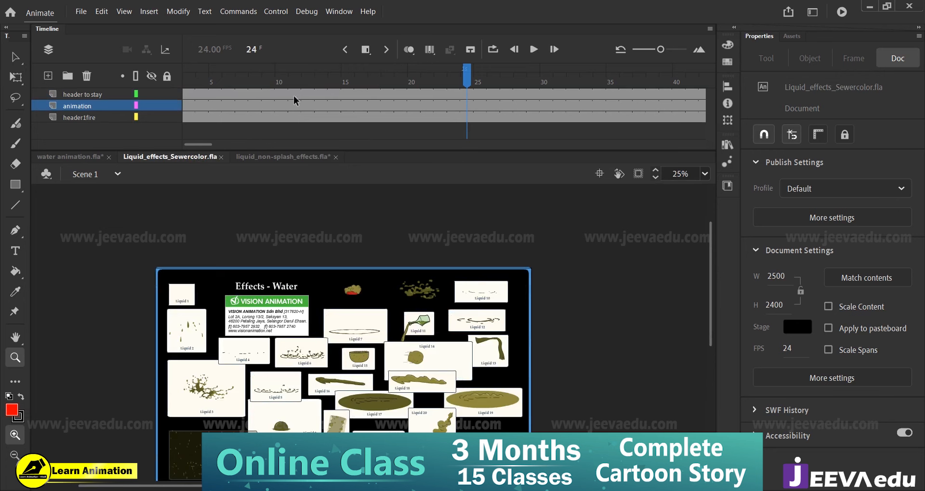
{"action": "left_click", "coordinate": [283, 156]}
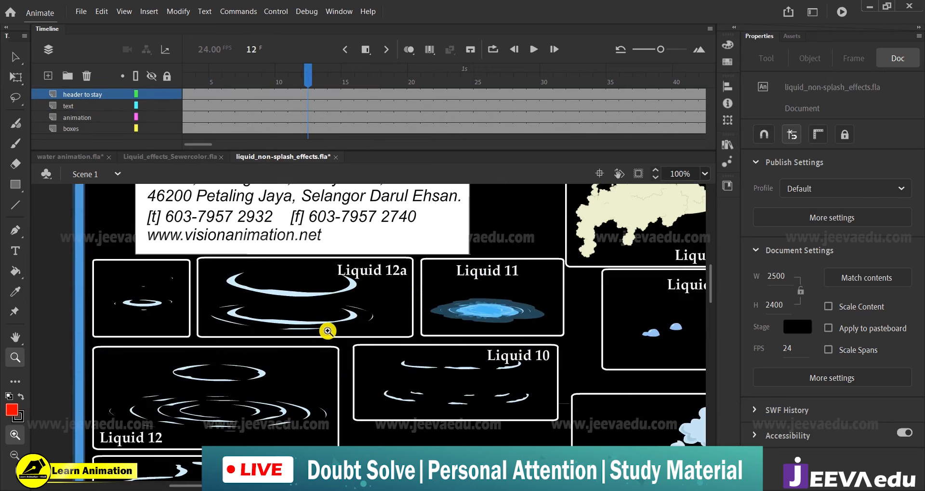
{"action": "key", "text": "v"}
{"action": "left_click", "coordinate": [349, 322]}
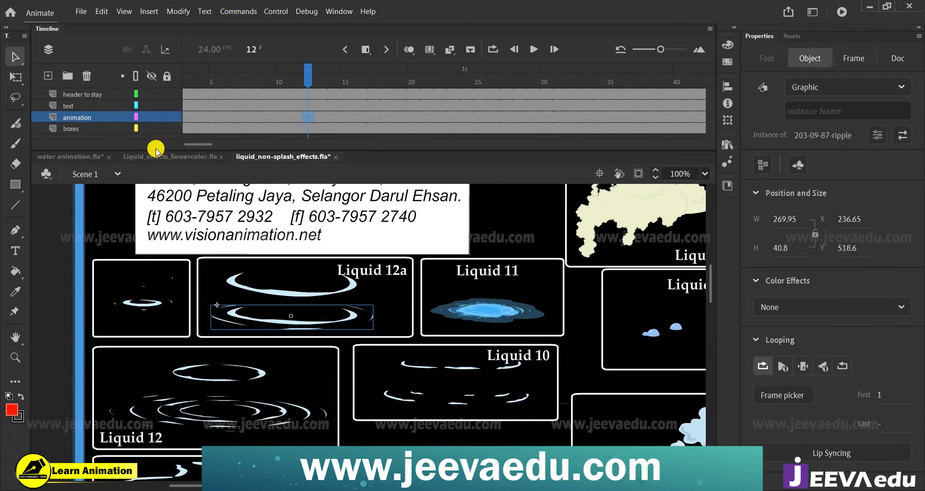
{"action": "left_click", "coordinate": [70, 156]}
- Scale the ripple graphic down to 15.4 by 2.15 with Free Transform so it fits inside the glass
{"action": "key", "text": "q"}
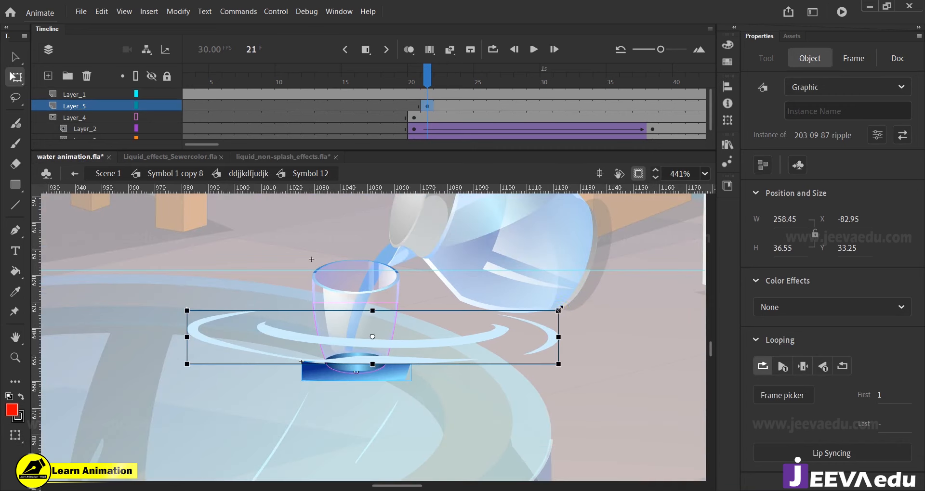
{"action": "left_click_drag", "start_coordinate": [559, 310], "coordinate": [383, 337]}
{"action": "key", "text": "z"}
{"action": "left_click", "coordinate": [375, 347]}
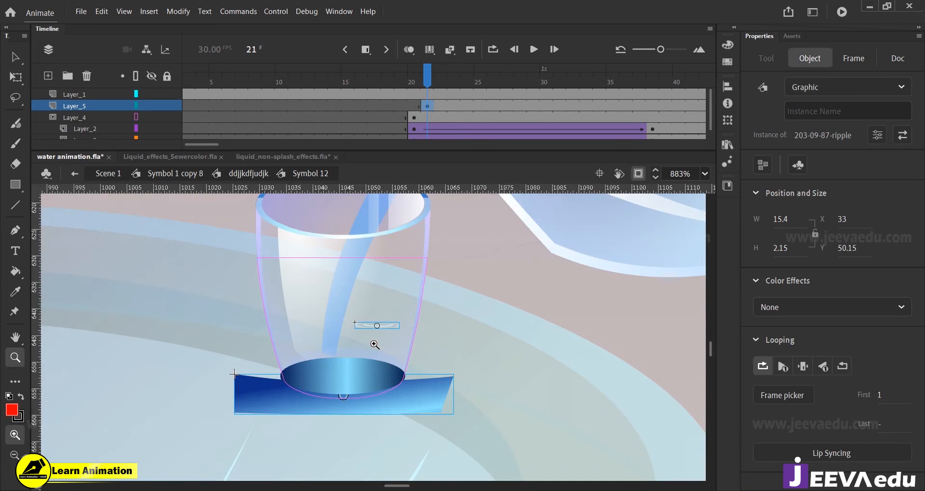
{"action": "left_click", "coordinate": [367, 332]}
- Move the ripple onto the water surface in the glass and enlarge it to 32.6 by 4.6
{"action": "key", "text": "q"}
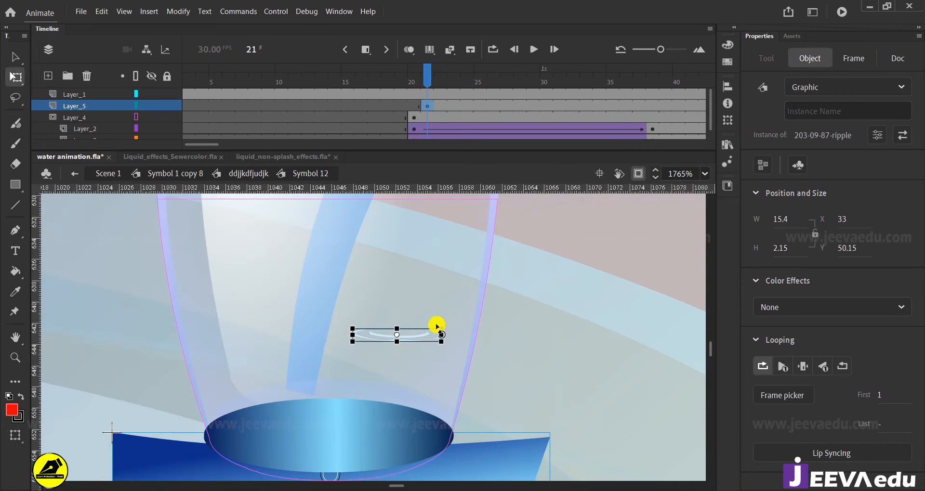
{"action": "left_click_drag", "start_coordinate": [436, 327], "coordinate": [363, 420]}
{"action": "left_click_drag", "start_coordinate": [367, 422], "coordinate": [416, 415]}
{"action": "key", "text": "z"}
{"action": "left_click", "coordinate": [352, 413]}
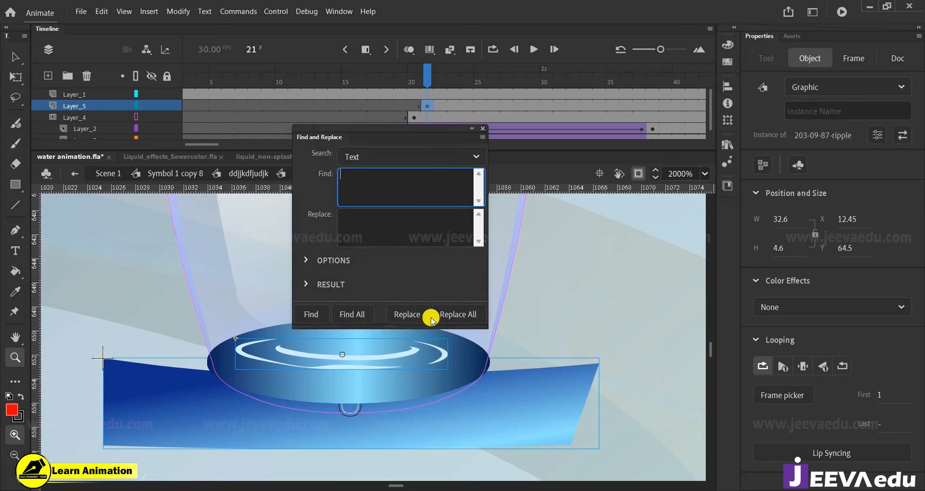
- Set Find and Replace to search by Color, sampling the ripple's pale blue as the color to find
{"action": "key", "text": "ctrl+f"}
{"action": "left_click_drag", "start_coordinate": [402, 138], "coordinate": [588, 193]}
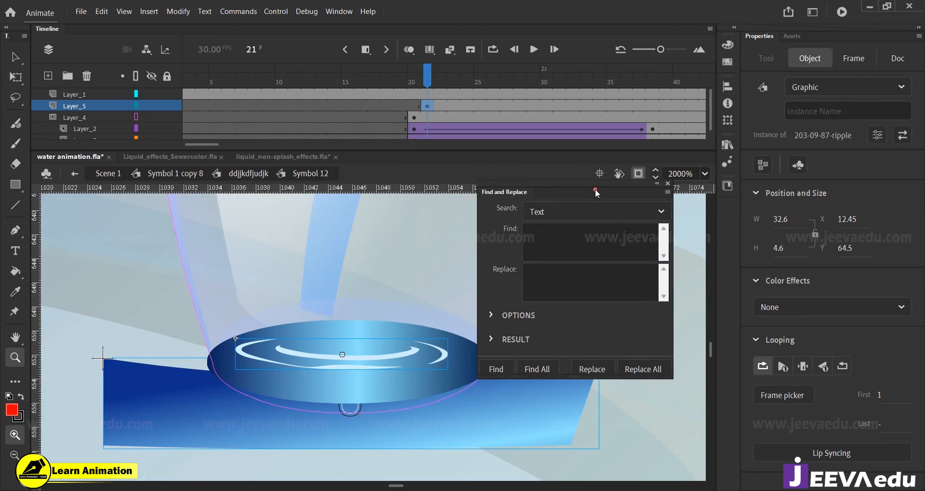
{"action": "left_click", "coordinate": [542, 212]}
{"action": "left_click", "coordinate": [553, 288]}
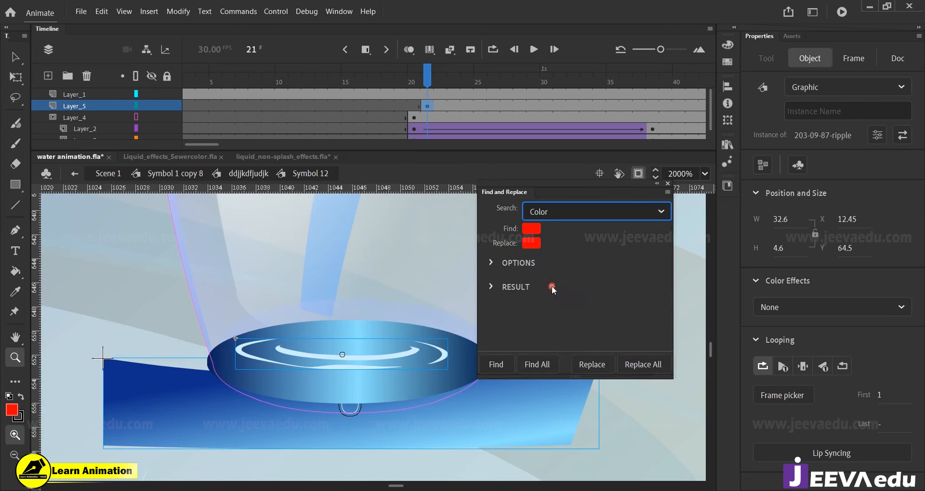
{"action": "left_click", "coordinate": [530, 228]}
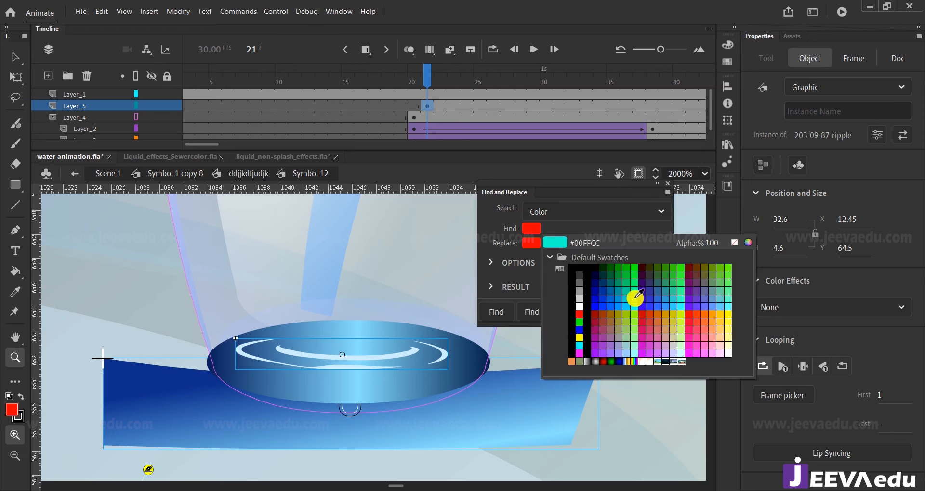
{"action": "left_click", "coordinate": [666, 302]}
{"action": "left_click", "coordinate": [533, 246]}
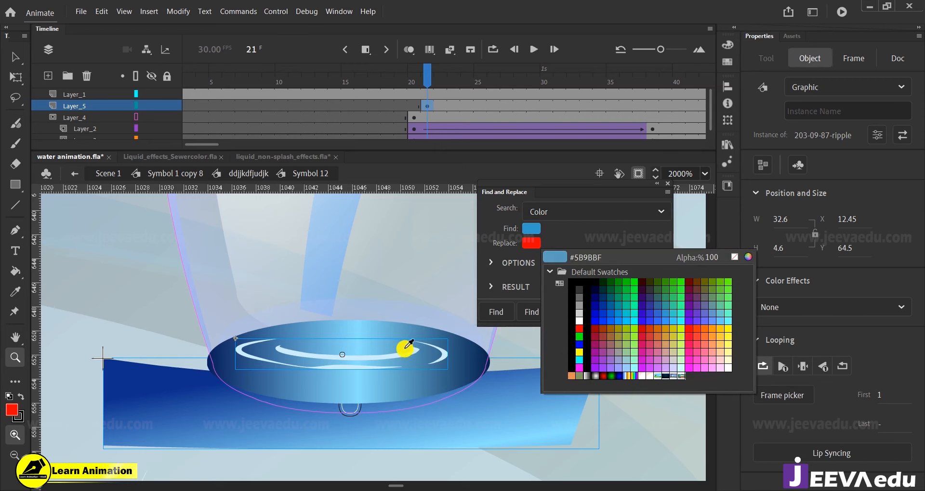
{"action": "left_click", "coordinate": [530, 232]}
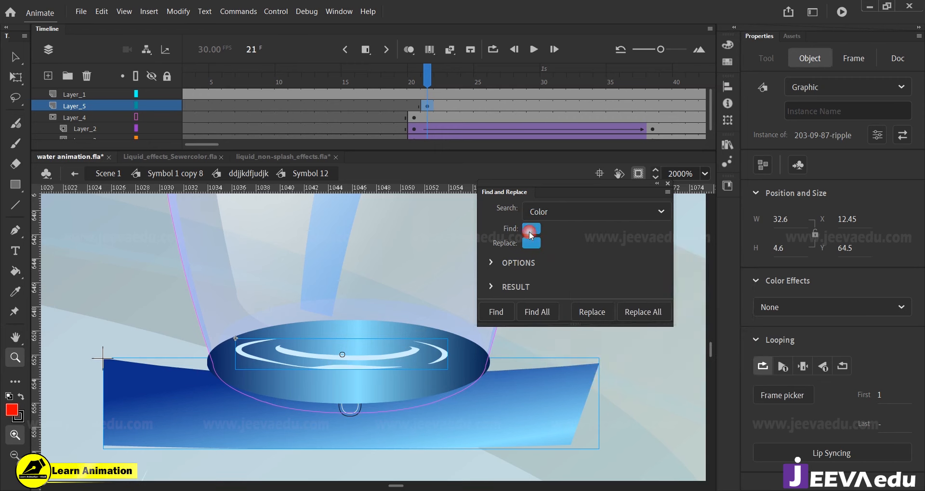
{"action": "left_click", "coordinate": [533, 230]}
{"action": "left_click", "coordinate": [387, 355]}
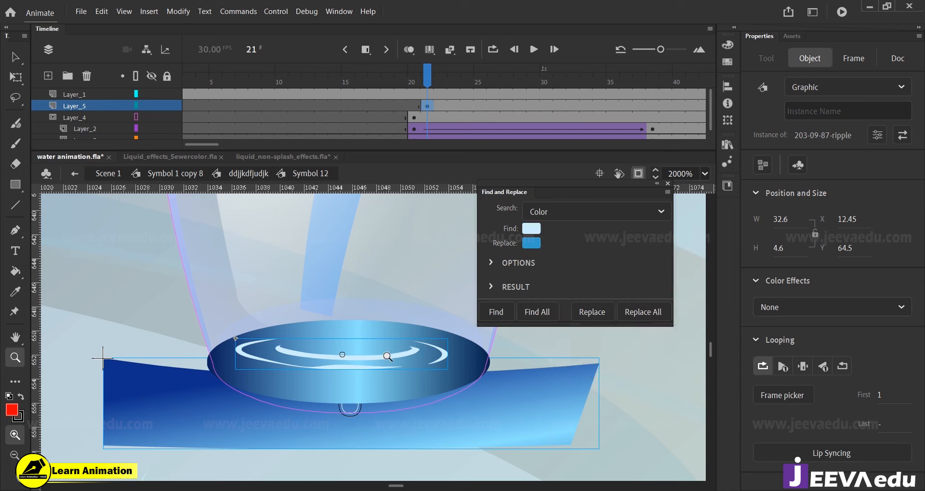
- Try replacing every occurrence of the ripple's pale blue with #3366FF
{"action": "left_click", "coordinate": [533, 245]}
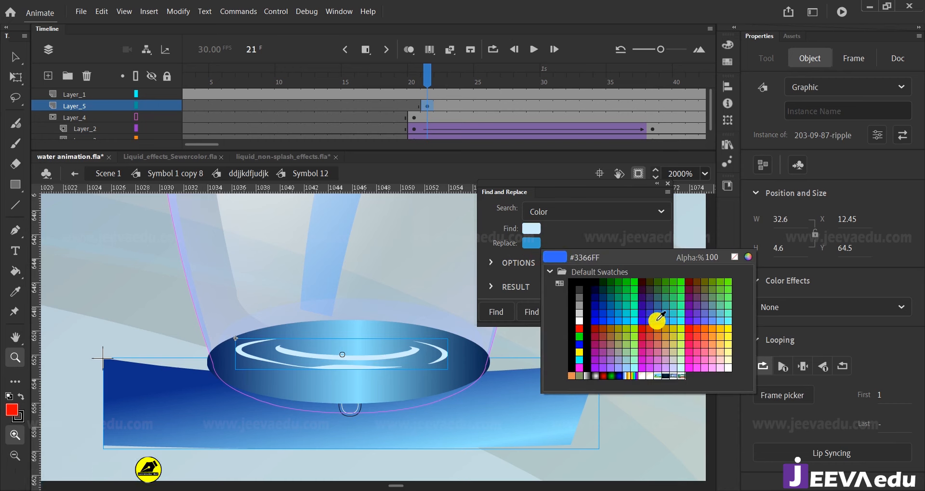
{"action": "left_click", "coordinate": [657, 318]}
{"action": "left_click", "coordinate": [642, 313]}
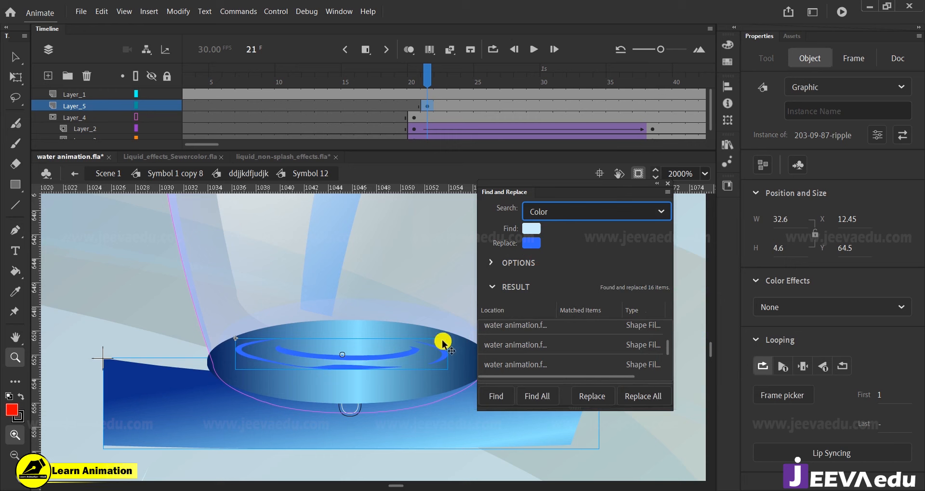
- Undo the color replacement together with the ripple's enlargement and move
{"action": "key", "text": "ctrl+z"}
{"action": "key", "text": "ctrl+z"}
{"action": "key", "text": "ctrl+z"}
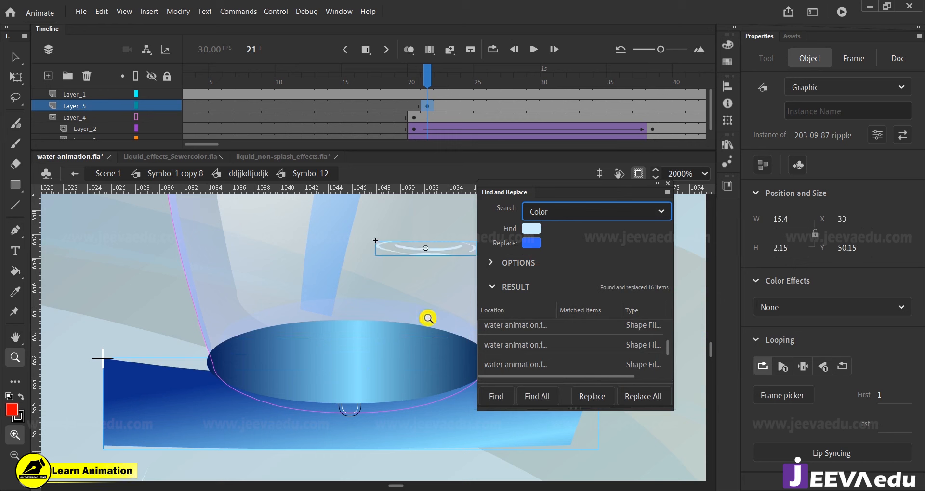
- Center the ripple on the frame 21 water surface, close Find and Replace, and enlarge the ripple to 32.25 by 4.55
{"action": "key", "text": "v"}
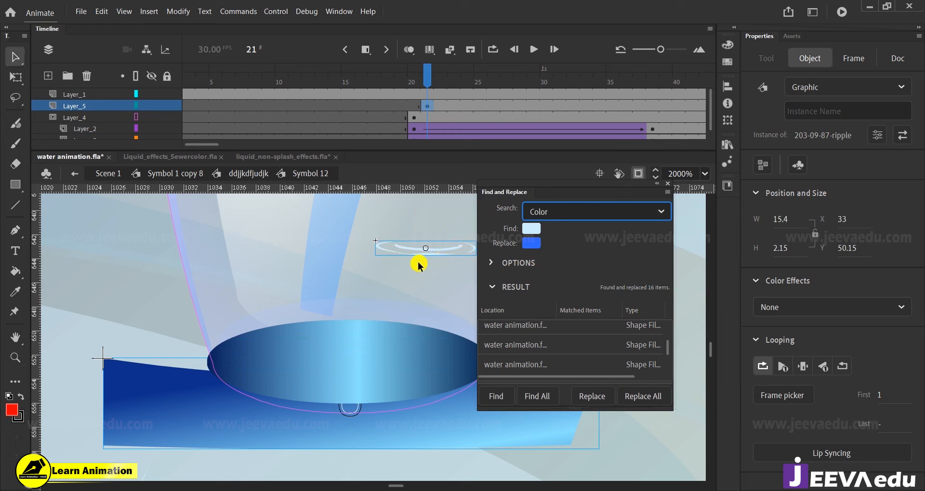
{"action": "left_click_drag", "start_coordinate": [431, 250], "coordinate": [350, 365]}
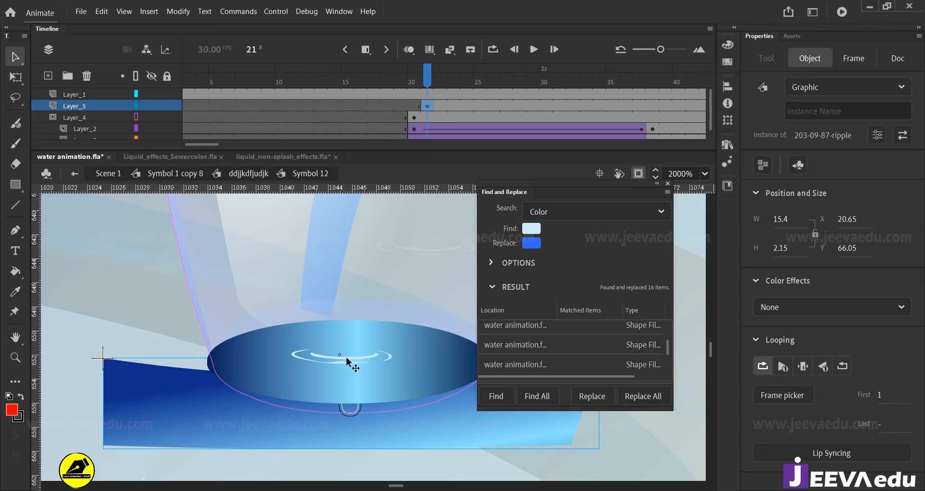
{"action": "left_click", "coordinate": [668, 183]}
{"action": "key", "text": "q"}
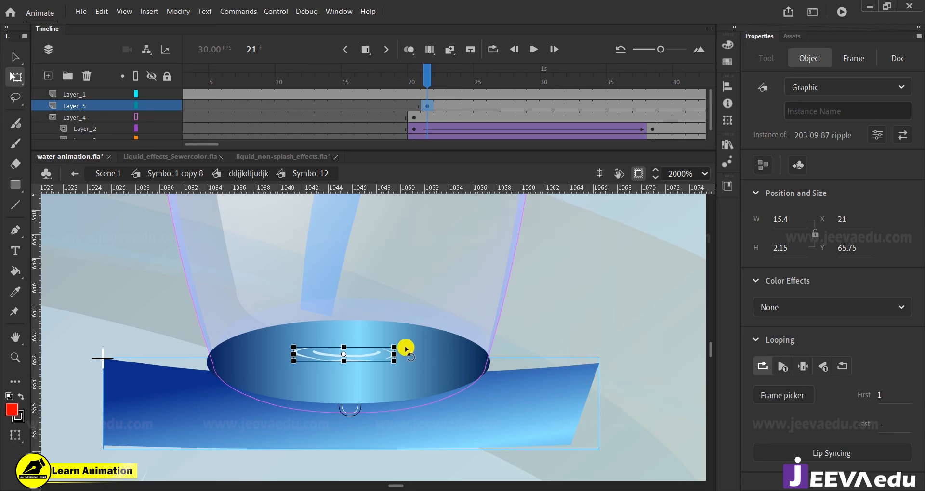
{"action": "left_click_drag", "start_coordinate": [394, 346], "coordinate": [444, 297]}
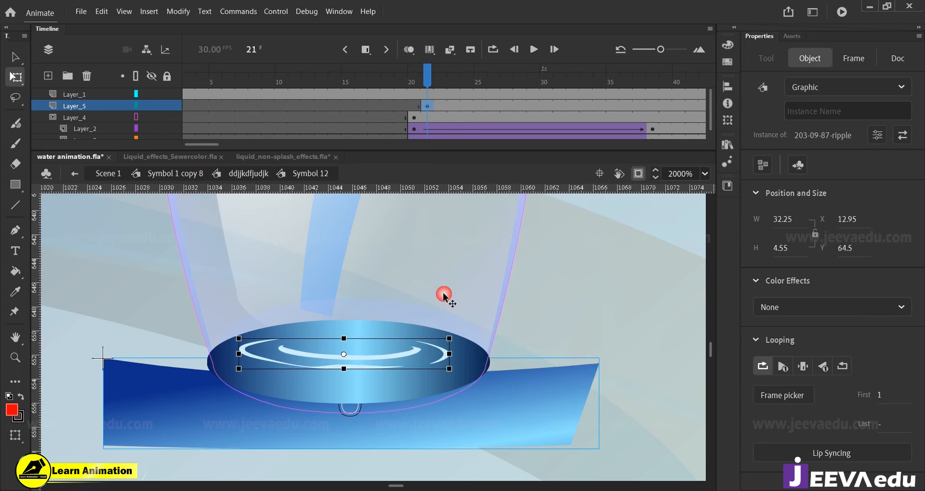
- Start the Layer_5 ripple at frame 20, add a keyframe at frame 38, and create a classic tween between the two keyframes
{"action": "left_click_drag", "start_coordinate": [427, 77], "coordinate": [651, 110]}
{"action": "left_click", "coordinate": [653, 108]}
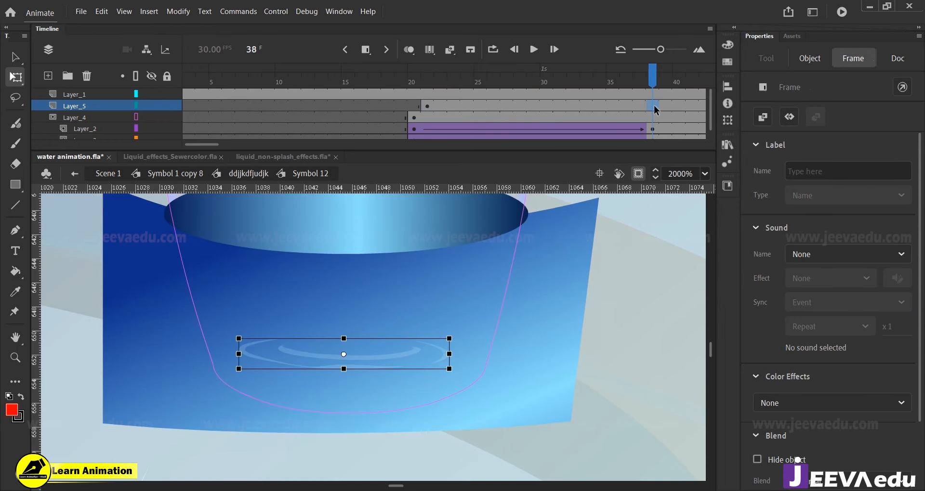
{"action": "left_click", "coordinate": [424, 107]}
{"action": "left_click", "coordinate": [417, 108]}
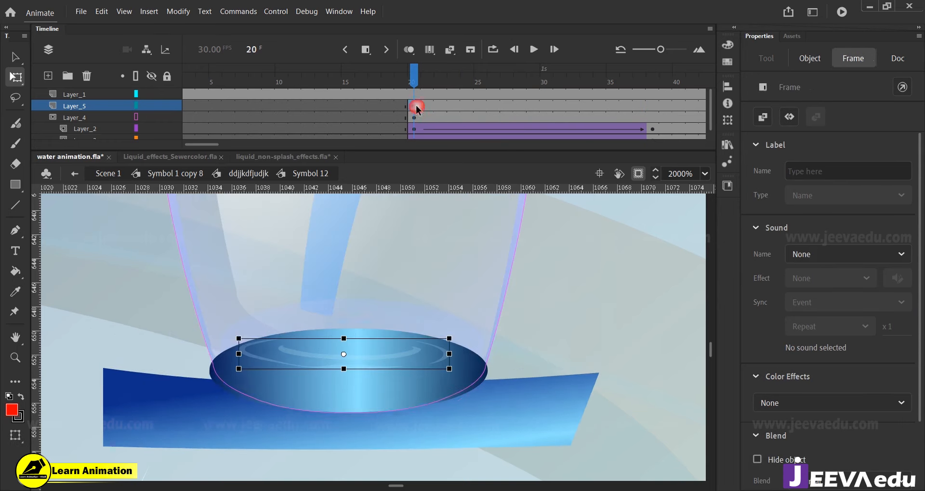
{"action": "left_click", "coordinate": [652, 107]}
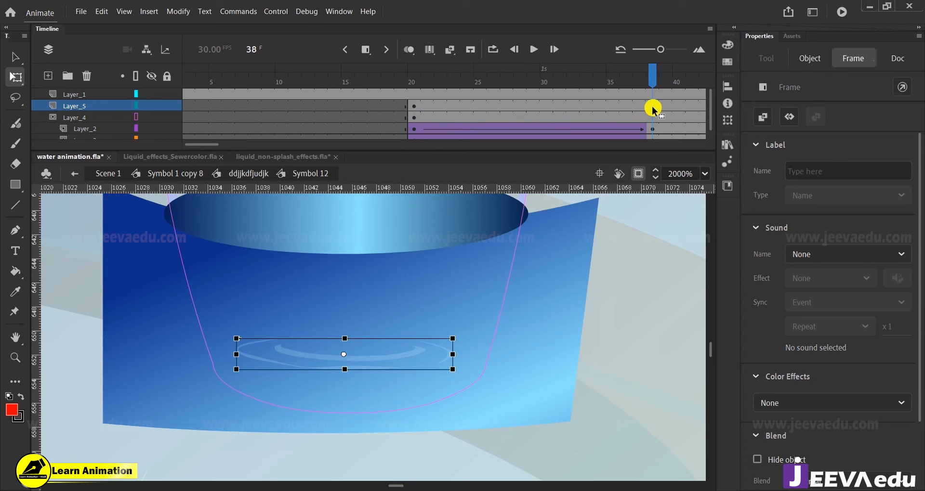
{"action": "right_click", "coordinate": [613, 106]}
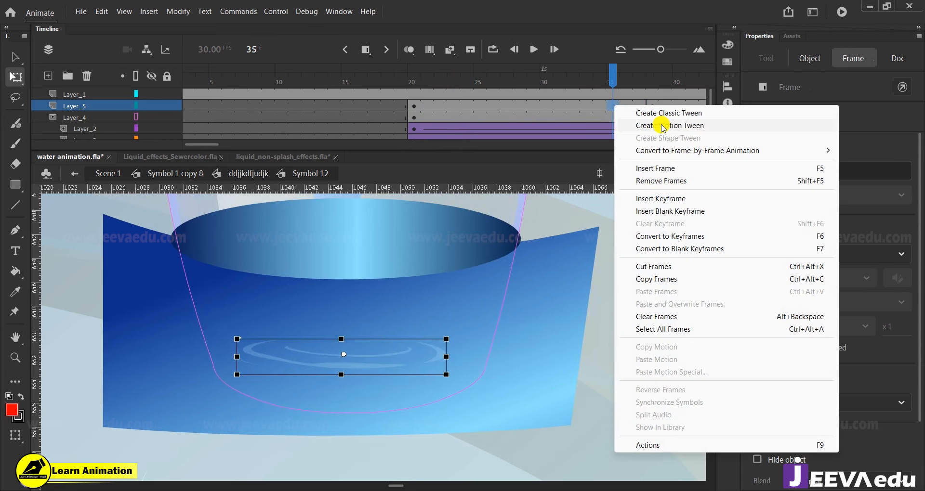
{"action": "left_click", "coordinate": [659, 114]}
{"action": "left_click", "coordinate": [417, 107]}
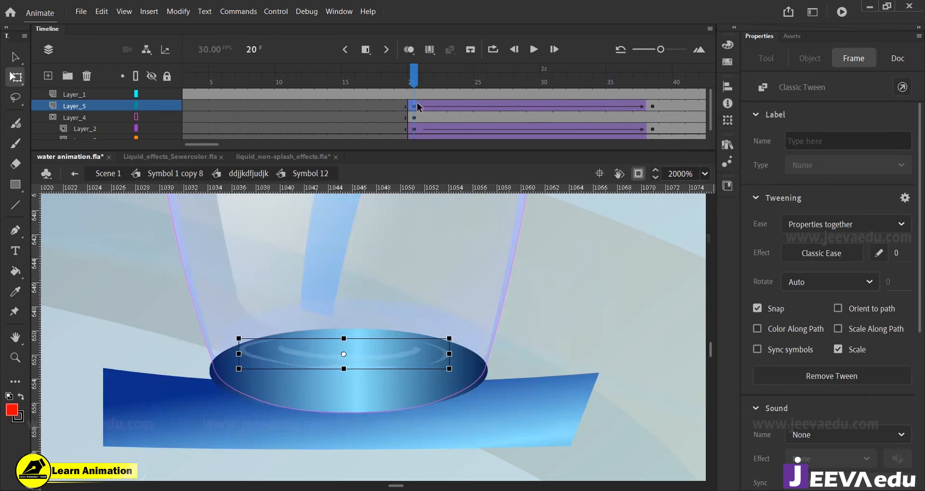
- At frame 38, move the ripple up onto the raised water surface and widen it to suit the larger ellipse
{"action": "left_click", "coordinate": [654, 106]}
{"action": "left_click_drag", "start_coordinate": [380, 358], "coordinate": [383, 216]}
{"action": "left_click_drag", "start_coordinate": [376, 232], "coordinate": [402, 333]}
{"action": "left_click_drag", "start_coordinate": [479, 330], "coordinate": [518, 337]}
{"action": "left_click_drag", "start_coordinate": [467, 316], "coordinate": [469, 316]}
- Return to the ddjjkdfjudjk symbol and scrub up to frame 38 to check the ripple rising with the water
{"action": "left_click_drag", "start_coordinate": [609, 80], "coordinate": [368, 157]}
{"action": "left_click", "coordinate": [249, 174]}
{"action": "left_click_drag", "start_coordinate": [374, 78], "coordinate": [441, 121]}
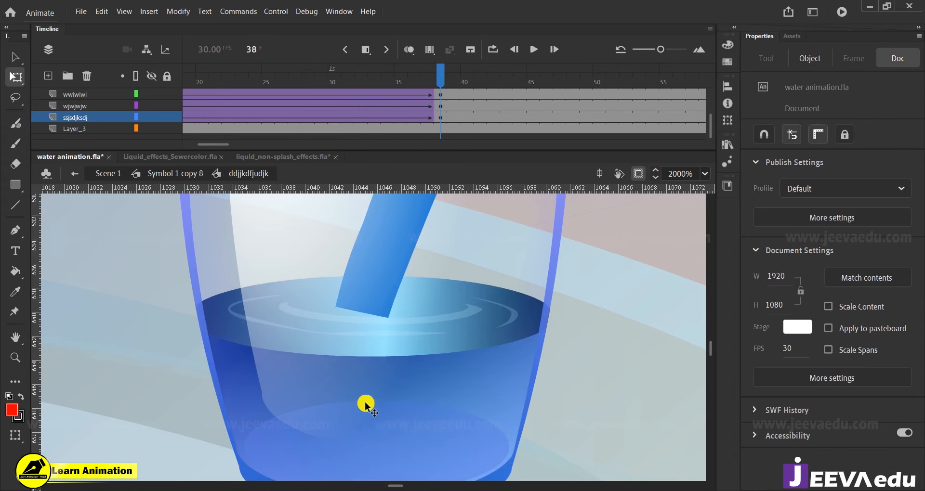
{"action": "left_click_drag", "start_coordinate": [392, 88], "coordinate": [439, 108]}
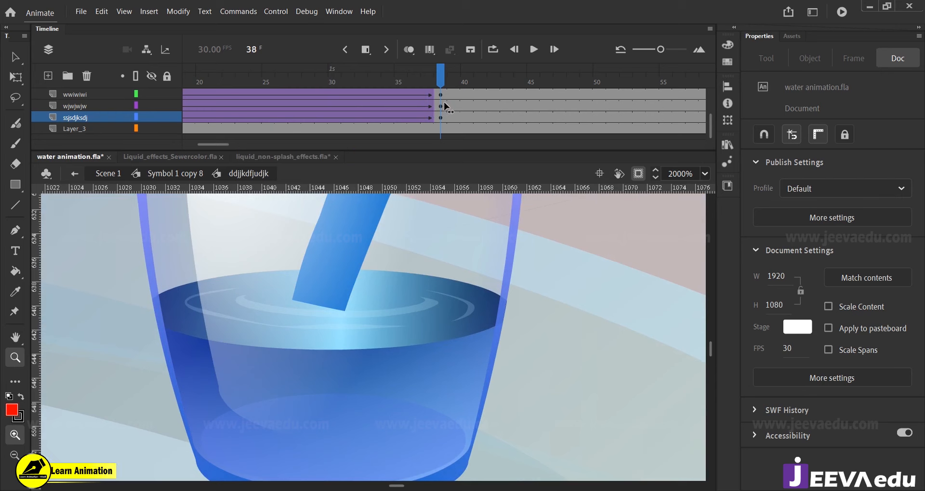
- Switch to liquid_non-splash_effects.fla and look for a bubble effect, scrubbing frames to examine the bubbles in the Liquid 98 bowl
{"action": "left_click", "coordinate": [256, 159]}
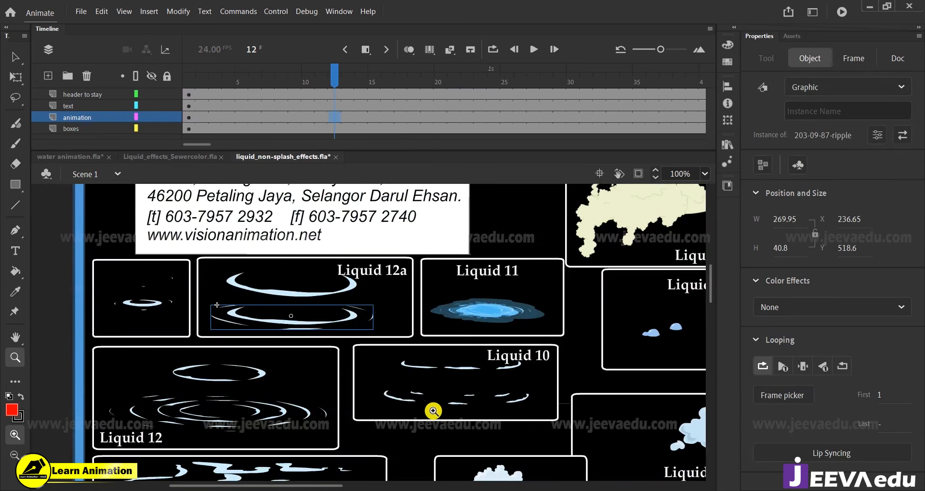
{"action": "left_click", "coordinate": [429, 410], "text": "alt"}
{"action": "left_click", "coordinate": [436, 408], "text": "alt"}
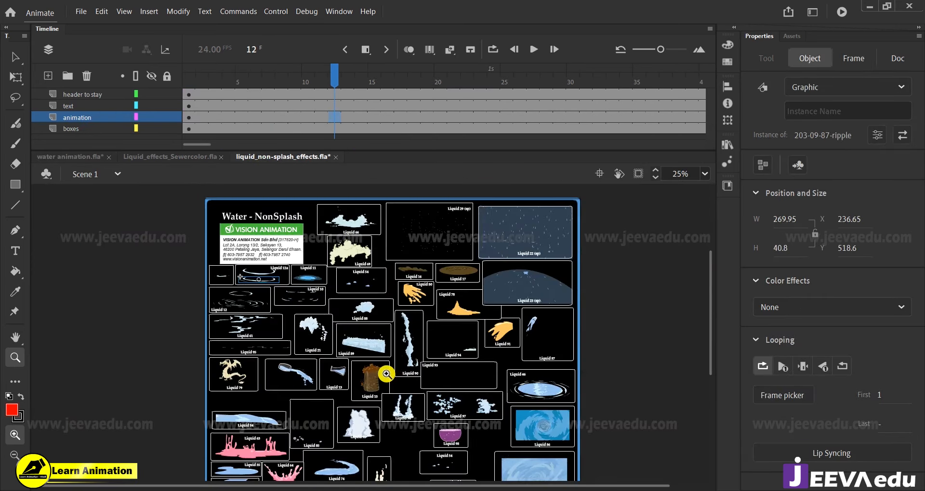
{"action": "left_click_drag", "start_coordinate": [478, 404], "coordinate": [462, 327]}
{"action": "left_click", "coordinate": [423, 359]}
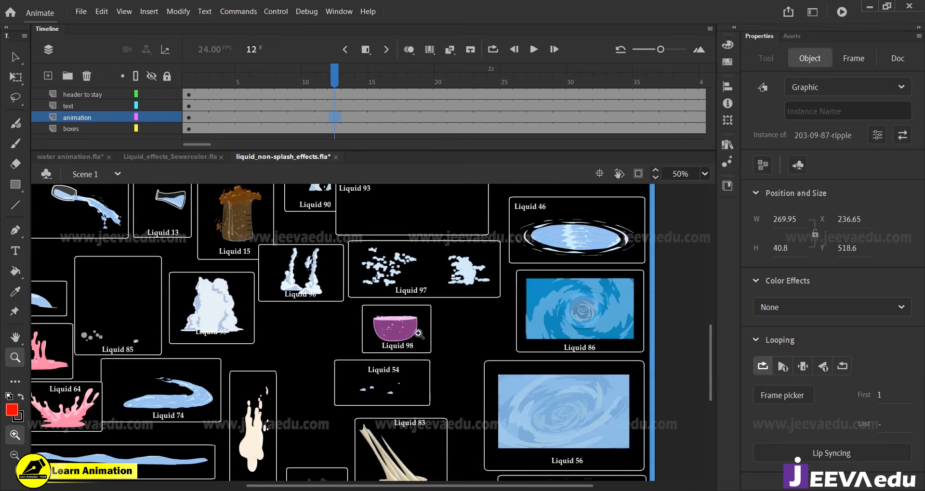
{"action": "left_click", "coordinate": [417, 332]}
{"action": "left_click_drag", "start_coordinate": [318, 78], "coordinate": [341, 104]}
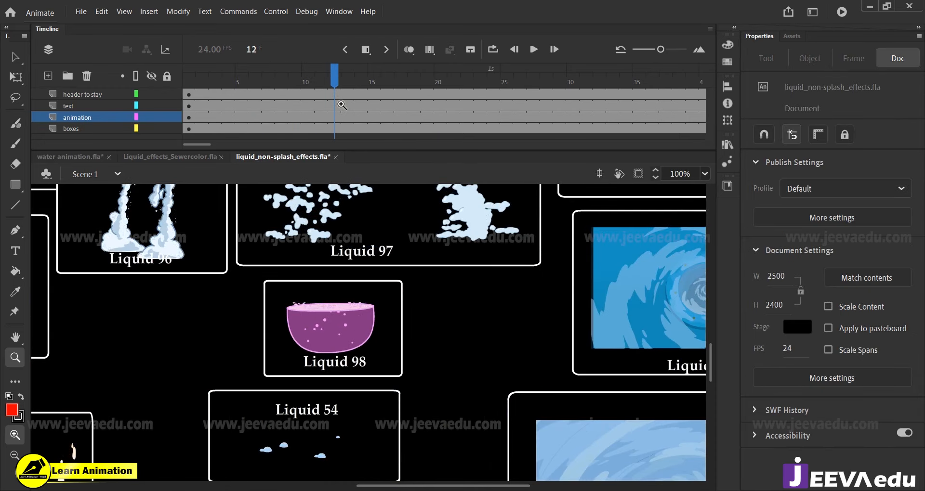
{"action": "left_click", "coordinate": [337, 332]}
{"action": "left_click", "coordinate": [362, 356], "text": "alt"}
{"action": "left_click", "coordinate": [369, 378]}
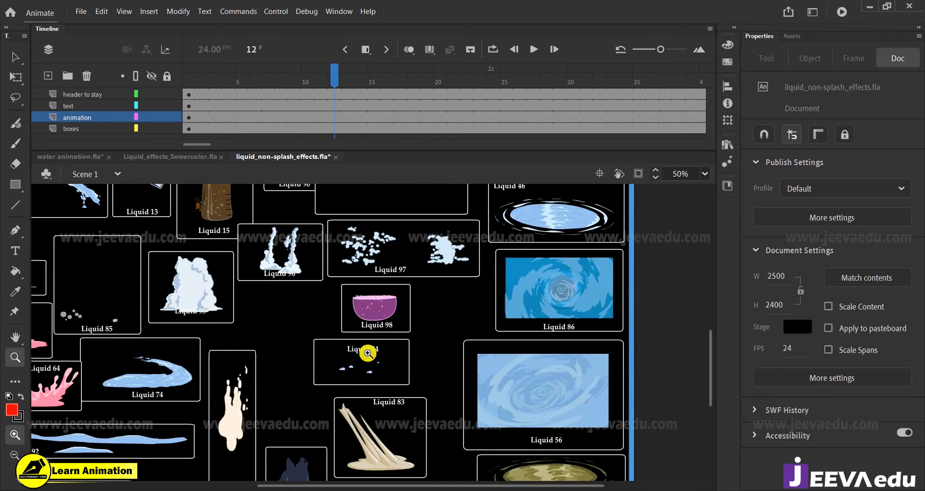
{"action": "left_click_drag", "start_coordinate": [346, 76], "coordinate": [361, 126]}
{"action": "left_click", "coordinate": [379, 361]}
{"action": "left_click", "coordinate": [370, 277]}
{"action": "left_click", "coordinate": [370, 276]}
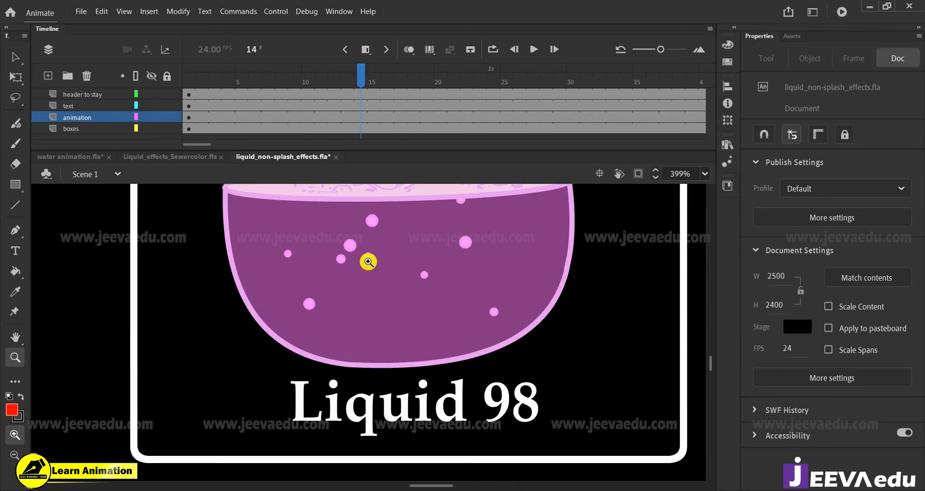
- Inside the Liquid 98 bowl's boiling_pink symbol, show the hidden Layer 3 and select one of its pink bubble graphics to copy
{"action": "key", "text": "v"}
{"action": "left_click", "coordinate": [354, 244]}
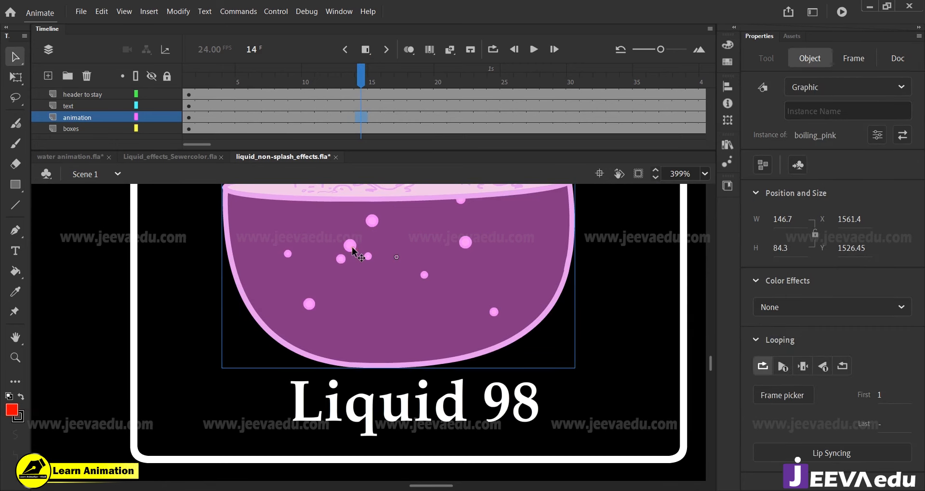
{"action": "left_click_drag", "start_coordinate": [354, 248], "coordinate": [353, 245]}
{"action": "key", "text": "ctrl+z"}
{"action": "double_click", "coordinate": [349, 245]}
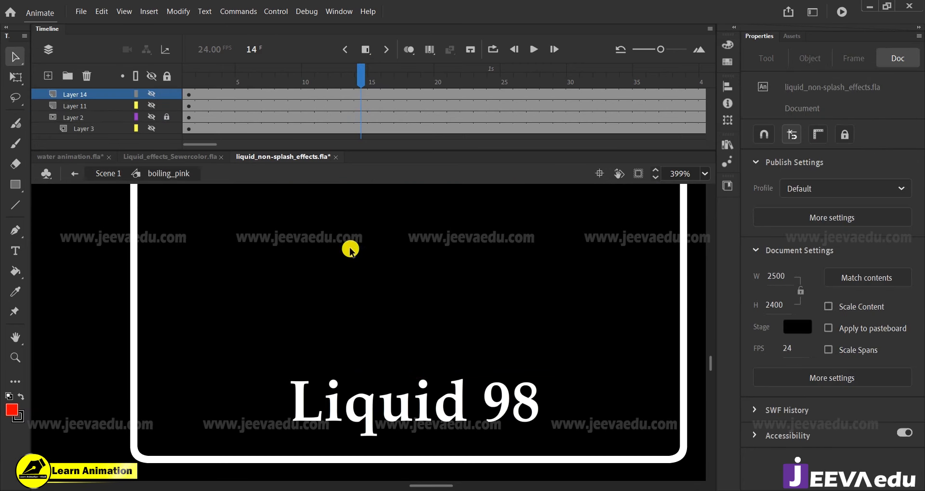
{"action": "left_click", "coordinate": [256, 94]}
{"action": "left_click", "coordinate": [152, 128]}
{"action": "left_click_drag", "start_coordinate": [255, 77], "coordinate": [213, 134]}
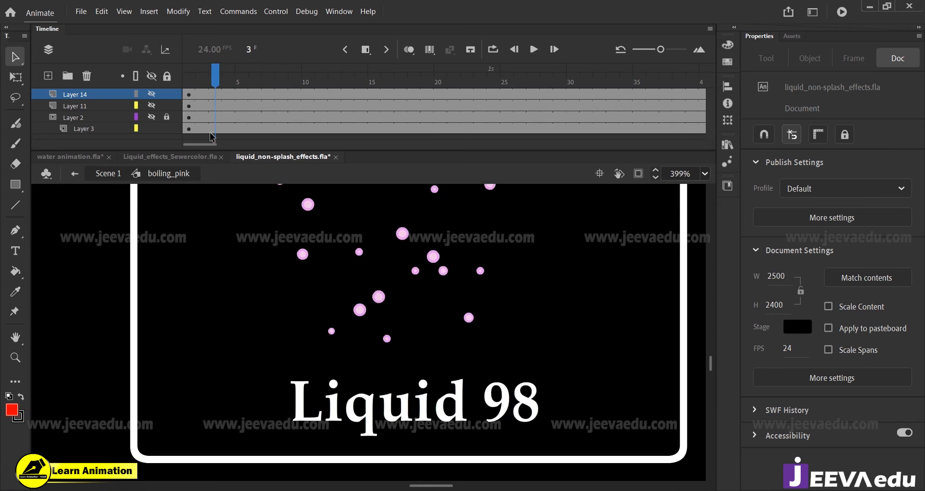
{"action": "left_click", "coordinate": [404, 234]}
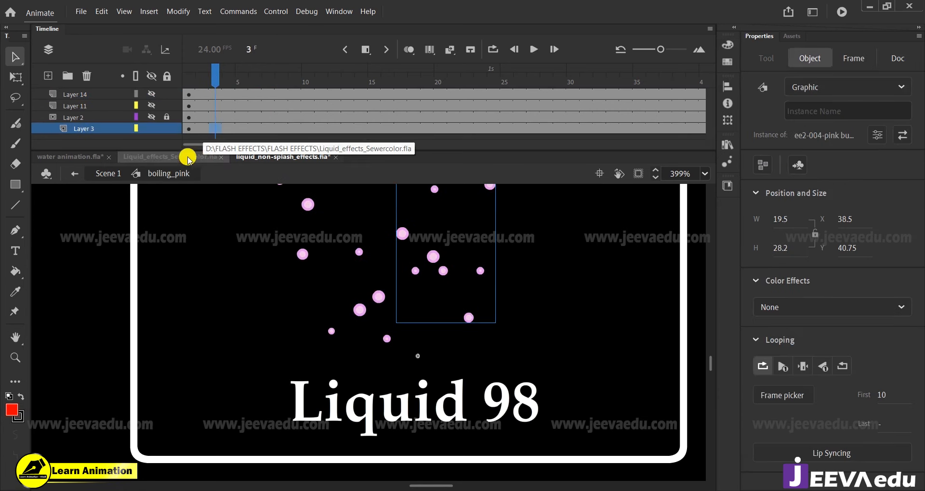
- Switch back to water animation.fla and open the glass water's Symbol 12 for editing at frame 21
{"action": "left_click", "coordinate": [77, 157]}
{"action": "left_click_drag", "start_coordinate": [414, 79], "coordinate": [455, 117]}
{"action": "key", "text": "z"}
{"action": "left_click", "coordinate": [366, 384], "text": "alt"}
{"action": "left_click_drag", "start_coordinate": [399, 377], "coordinate": [444, 449]}
{"action": "key", "text": "v"}
{"action": "left_click", "coordinate": [363, 219]}
{"action": "double_click", "coordinate": [376, 246]}
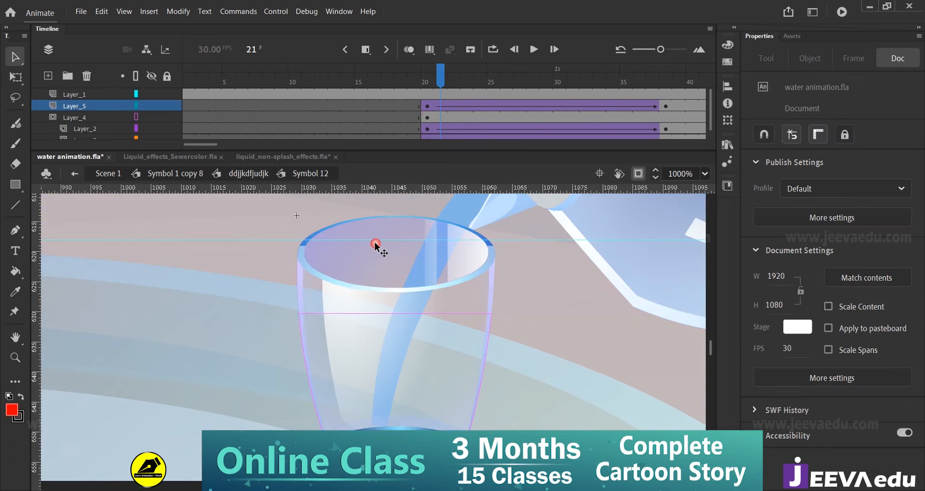
- At frame 20, add a new layer directly above Layer_5 for the bubbles
{"action": "left_click", "coordinate": [426, 87]}
{"action": "left_click", "coordinate": [427, 105]}
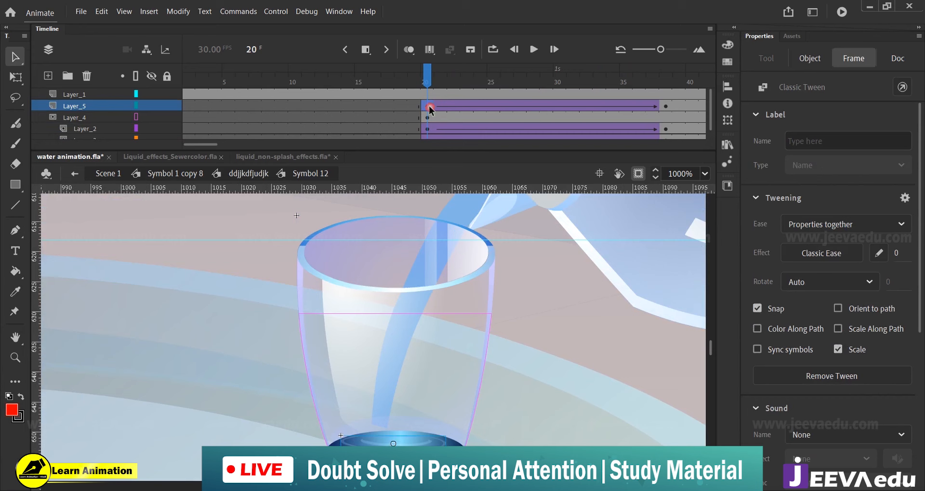
{"action": "left_click", "coordinate": [48, 75]}
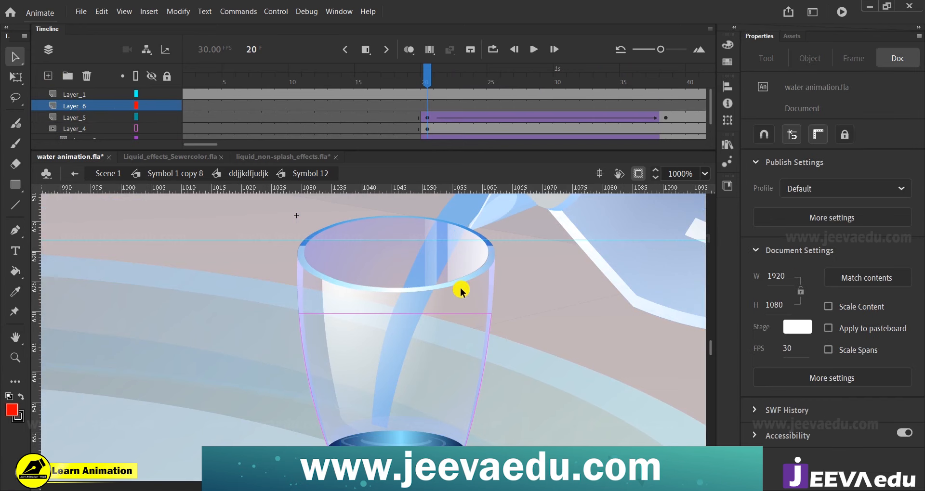
{"action": "key", "text": "ctrl+v"}
{"action": "scroll", "coordinate": [432, 120], "scroll_direction": "down", "scroll_amount": 2}
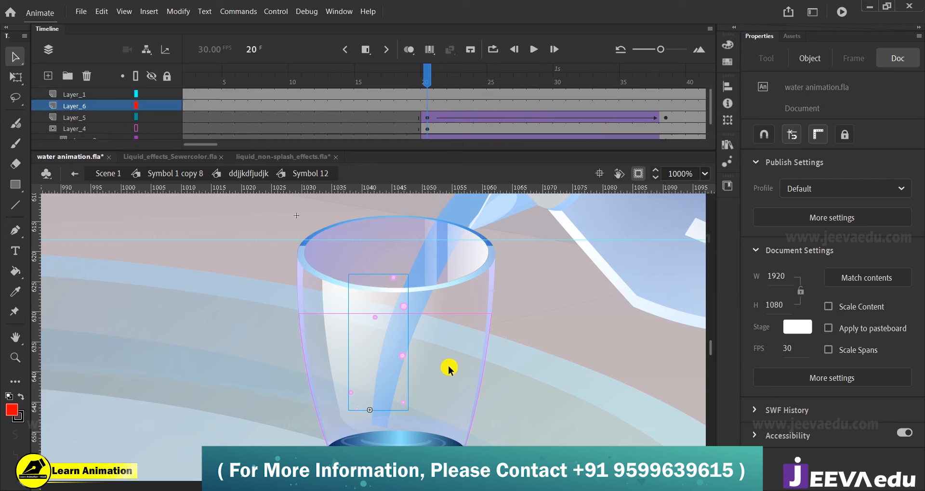
{"action": "key", "text": "ctrl+z"}
- Paste the copied bubble graphic into a keyframe at frame 20 of Layer_6
{"action": "left_click", "coordinate": [431, 106]}
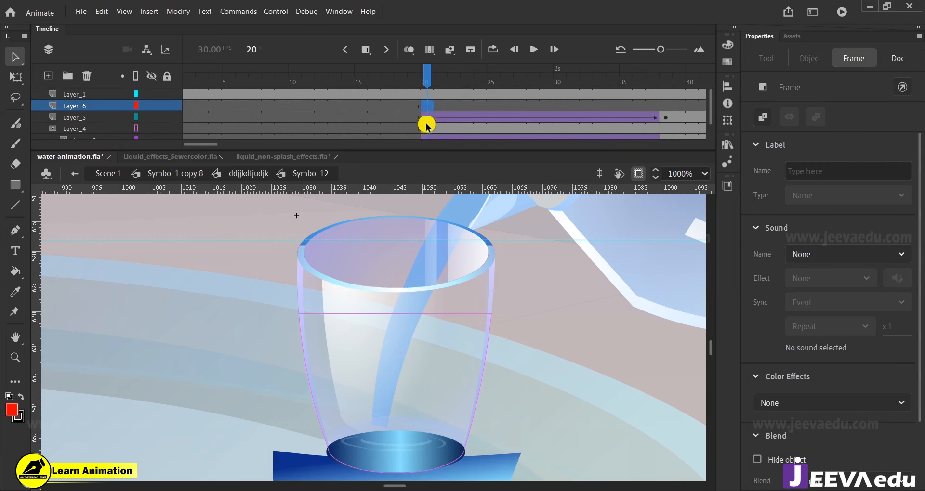
{"action": "key", "text": "ctrl+v"}
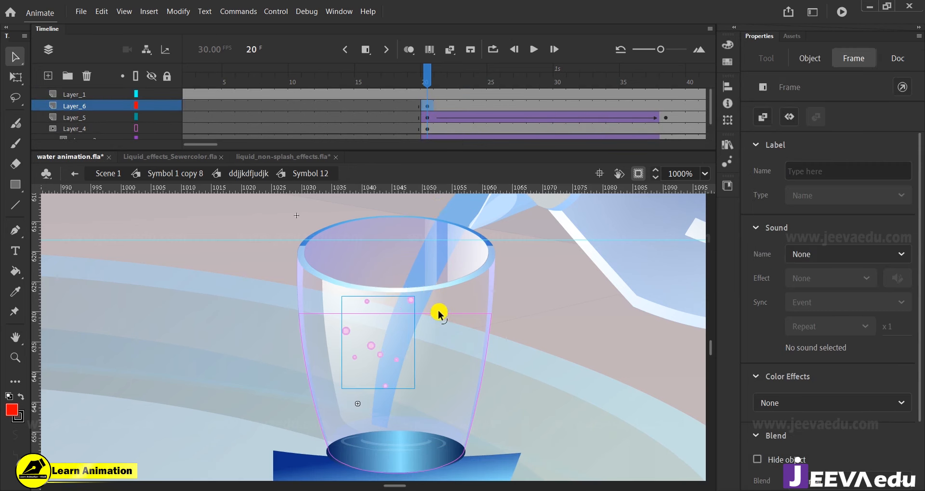
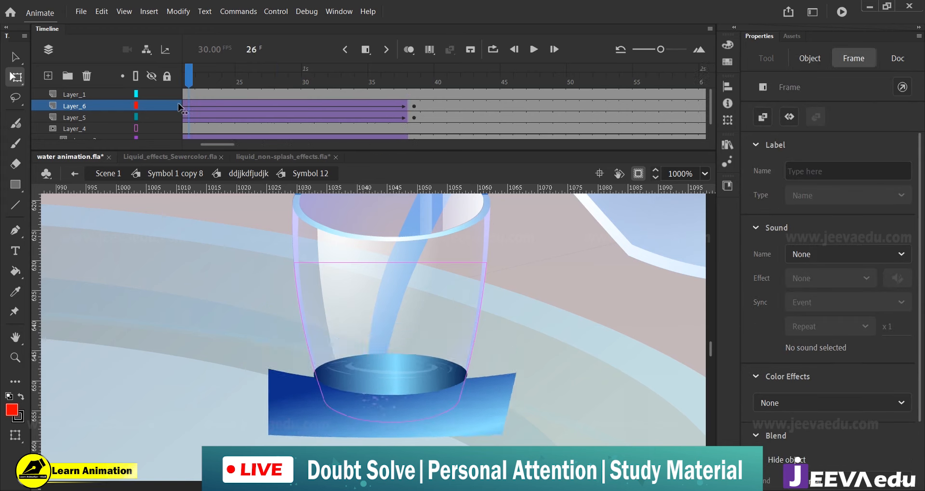
- Return to the ddjjkdfjudjk symbol and scrub the frames after 38 to check the bubbles inside the water
{"action": "left_click", "coordinate": [331, 171]}
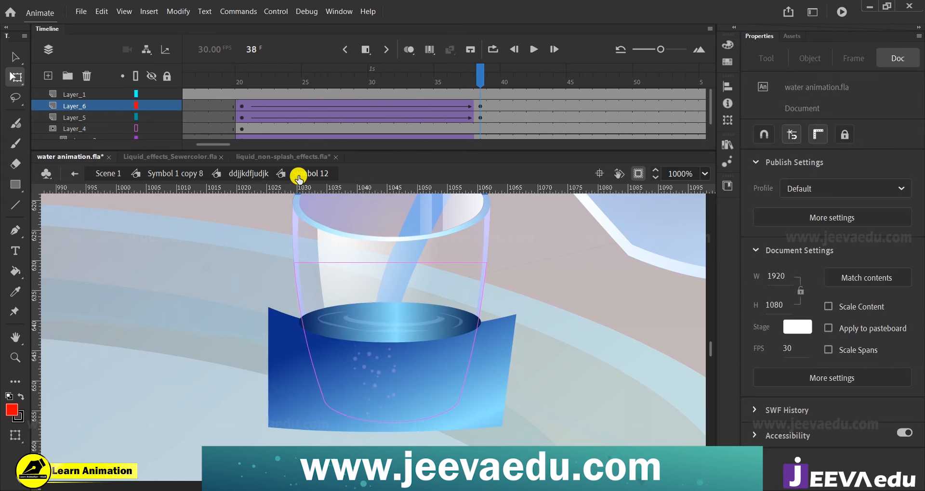
{"action": "left_click", "coordinate": [247, 175]}
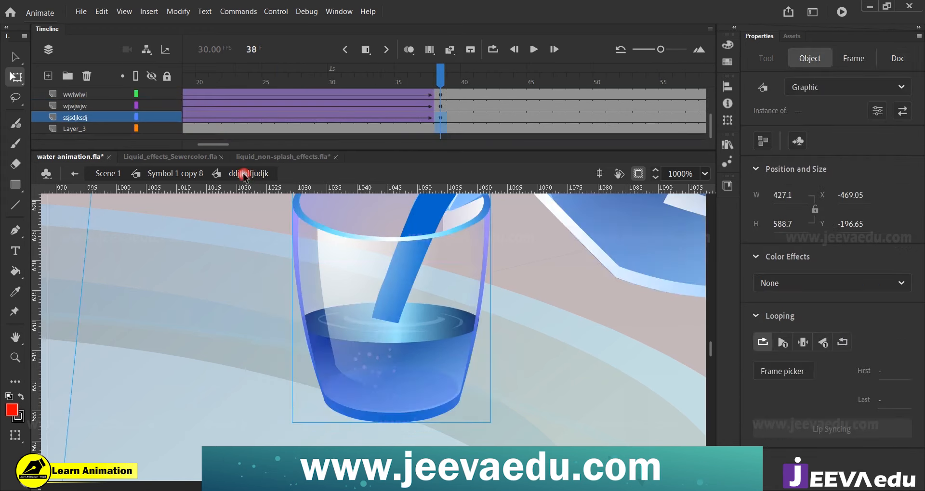
{"action": "left_click_drag", "start_coordinate": [438, 68], "coordinate": [500, 189]}
{"action": "left_click_drag", "start_coordinate": [497, 76], "coordinate": [441, 114]}
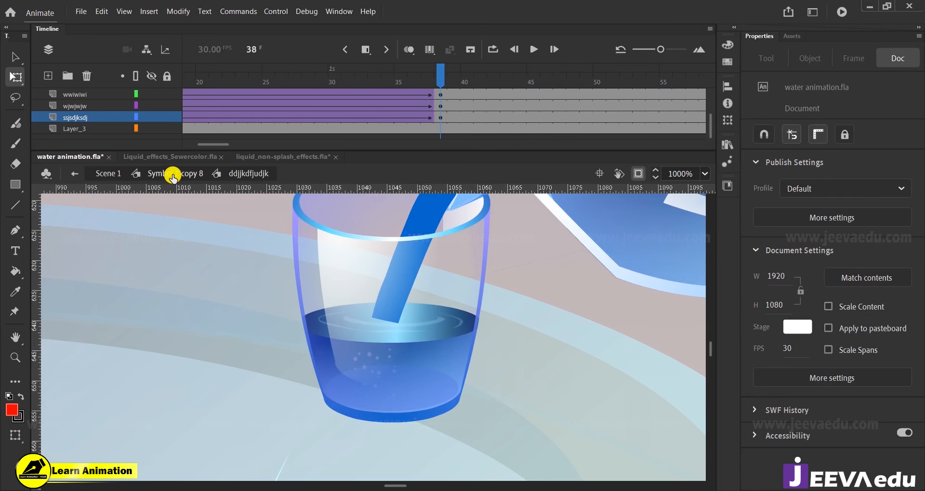
- Go up to the Symbol 1 copy 8 scene containing the glass table and the pouring character
{"action": "left_click", "coordinate": [154, 173]}
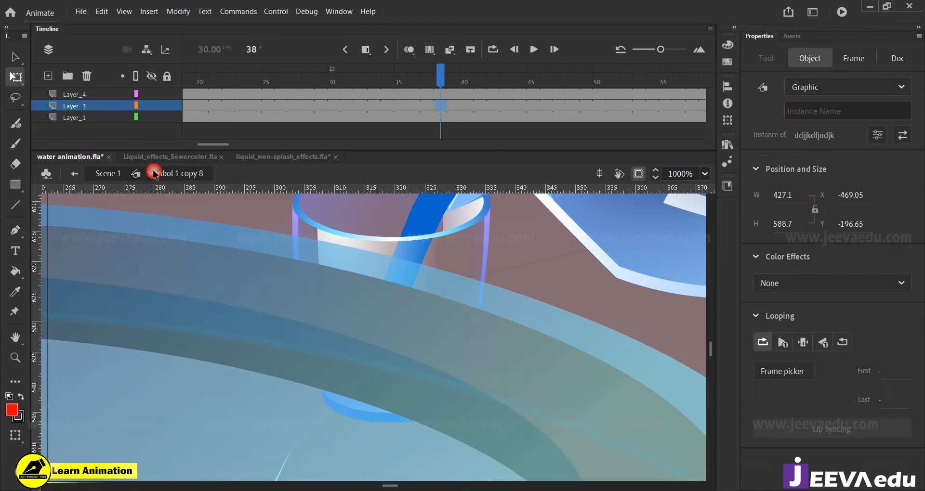
{"action": "key", "text": "z"}
{"action": "left_click", "coordinate": [383, 332], "text": "alt"}
{"action": "left_click", "coordinate": [390, 346], "text": "alt"}
{"action": "left_click", "coordinate": [389, 348], "text": "alt"}
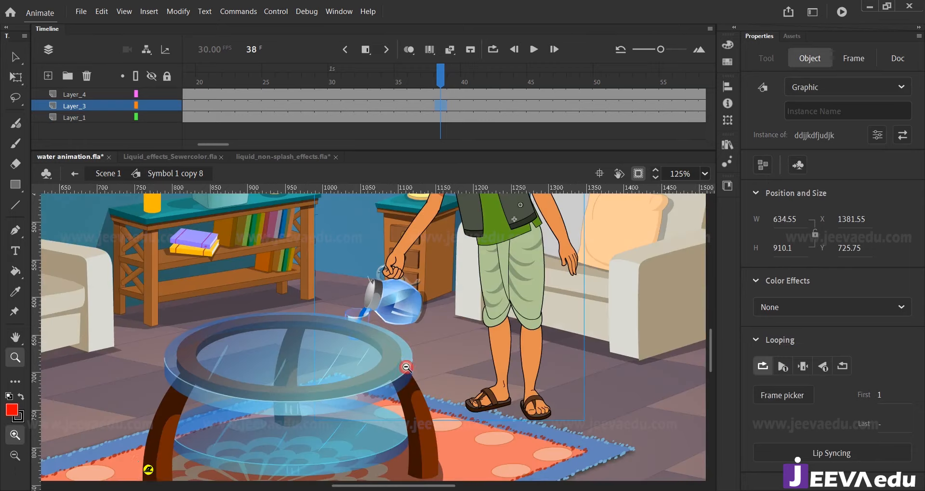
{"action": "left_click", "coordinate": [380, 386], "text": "alt"}
{"action": "mouse_move", "coordinate": [414, 389]}
{"action": "left_mouse_down"}
{"action": "mouse_move", "coordinate": [428, 399]}
{"action": "mouse_move", "coordinate": [419, 384]}
{"action": "left_mouse_up"}
{"action": "key", "text": "v"}
{"action": "left_click", "coordinate": [380, 372]}
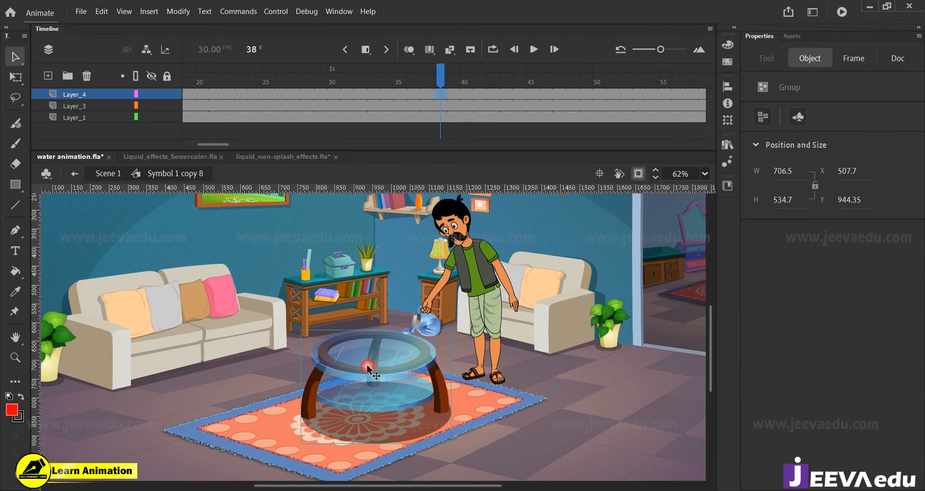
{"action": "key", "text": "Delete"}
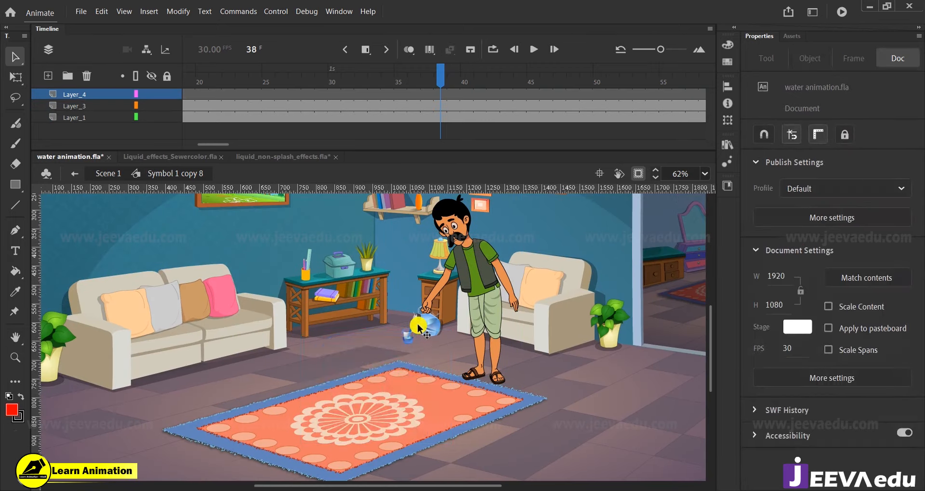
{"action": "left_click", "coordinate": [428, 332]}
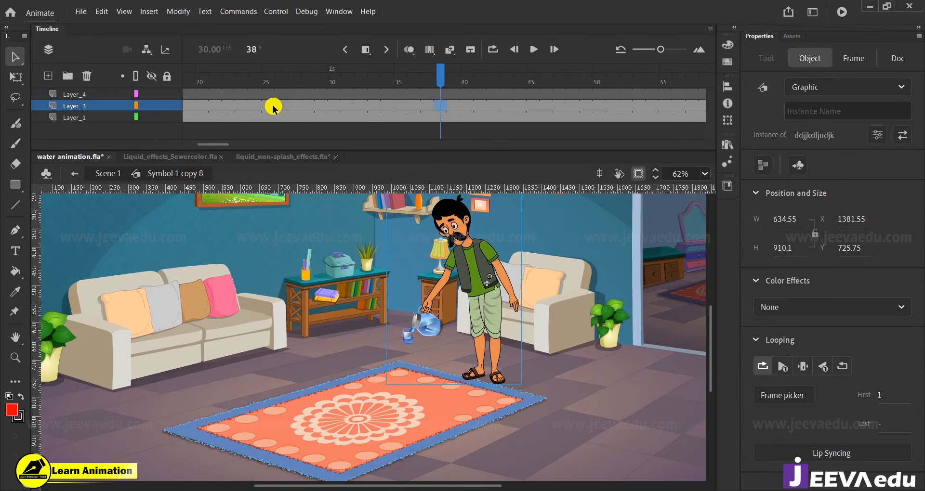
{"action": "key", "text": "ctrl+z"}
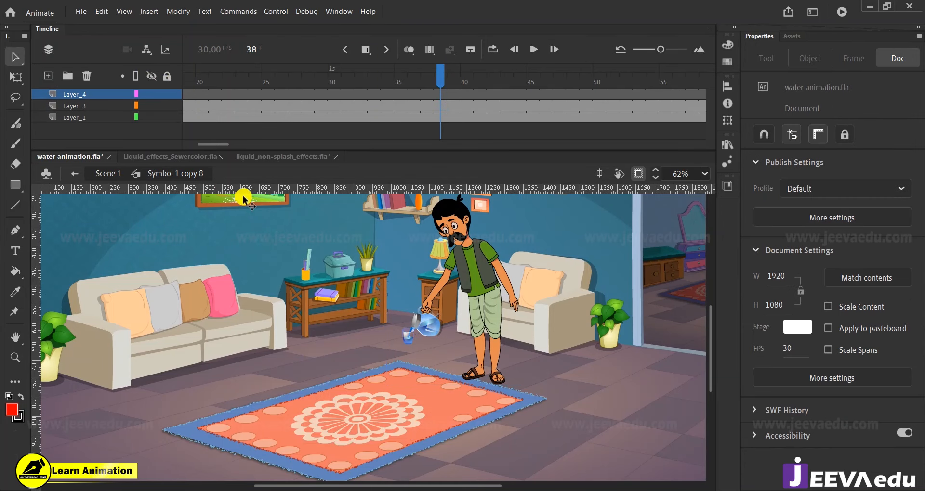
{"action": "key", "text": "ctrl+z"}
- Move the table's Layer_4 below the character's Layer_3 and play the animation to check the pour
{"action": "left_click", "coordinate": [98, 97]}
{"action": "left_click_drag", "start_coordinate": [97, 97], "coordinate": [97, 107]}
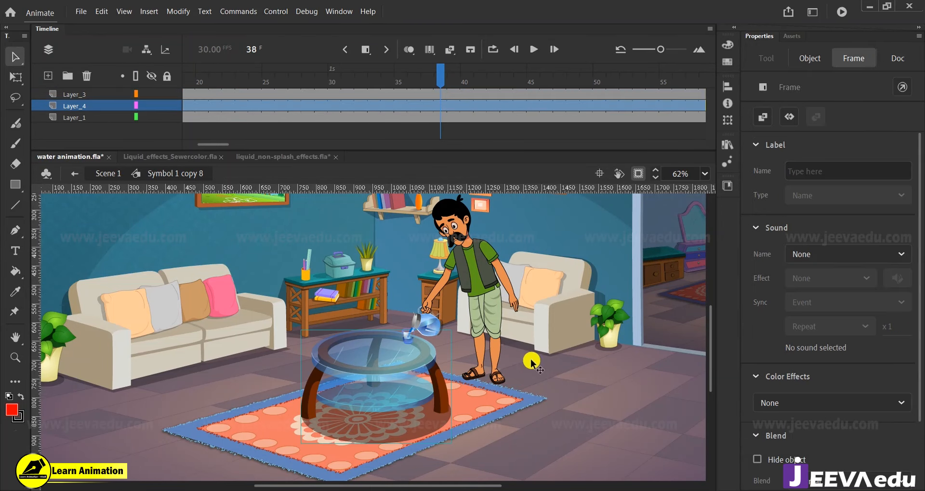
{"action": "key", "text": "Return"}
{"action": "key", "text": "Return"}
{"action": "key", "text": "z"}
{"action": "key", "text": "ctrl+minus"}
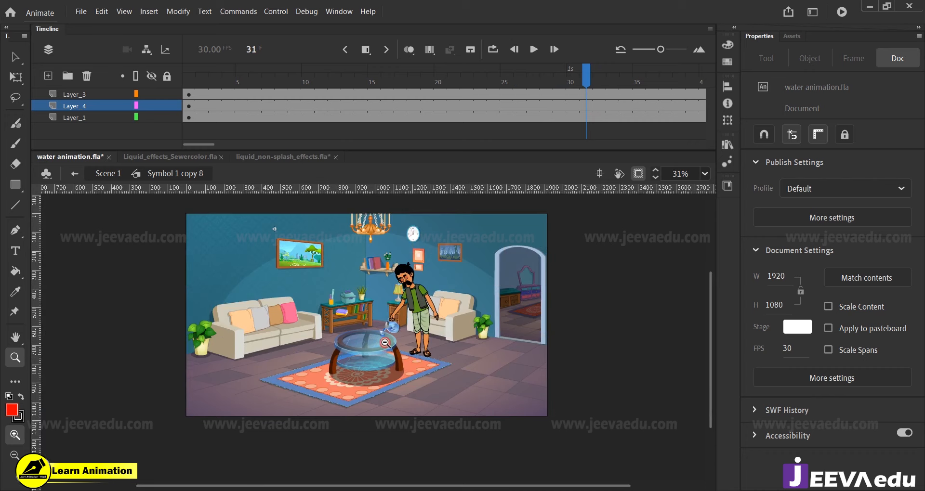
- Replay the pouring scene from the first frame to check the character, jug and glass against the table
{"action": "key", "text": "ctrl+minus"}
{"action": "left_click_drag", "start_coordinate": [354, 288], "coordinate": [415, 352]}
{"action": "left_click_drag", "start_coordinate": [390, 415], "coordinate": [416, 366]}
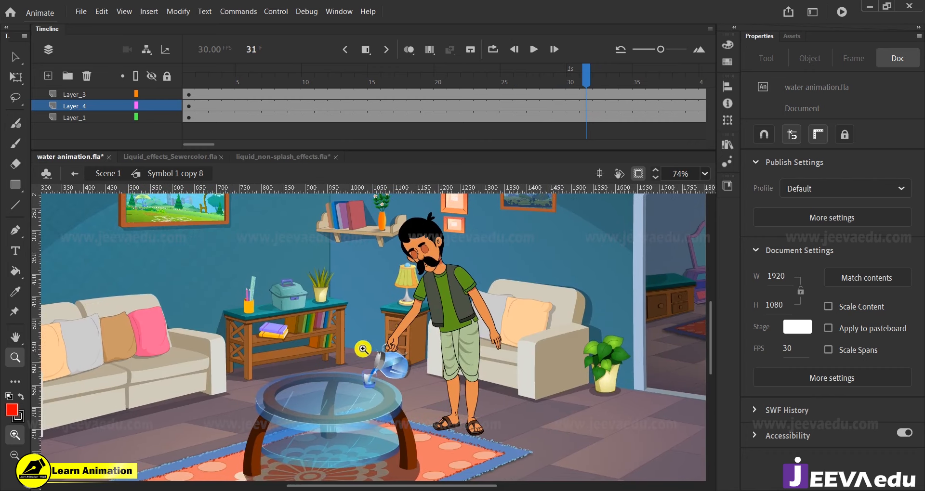
{"action": "left_click_drag", "start_coordinate": [547, 82], "coordinate": [522, 87]}
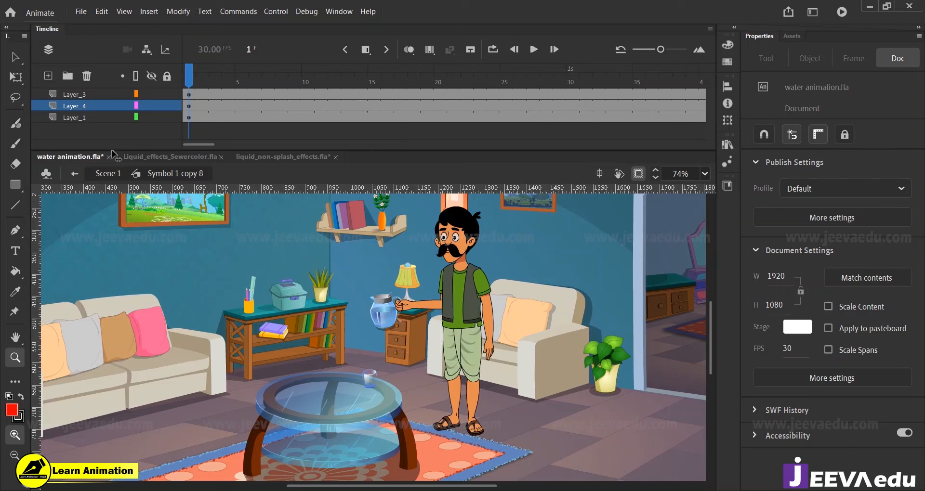
{"action": "key", "text": "Return"}
{"action": "key", "text": "Return"}
{"action": "left_click_drag", "start_coordinate": [596, 68], "coordinate": [128, 152]}
{"action": "key", "text": "Return"}
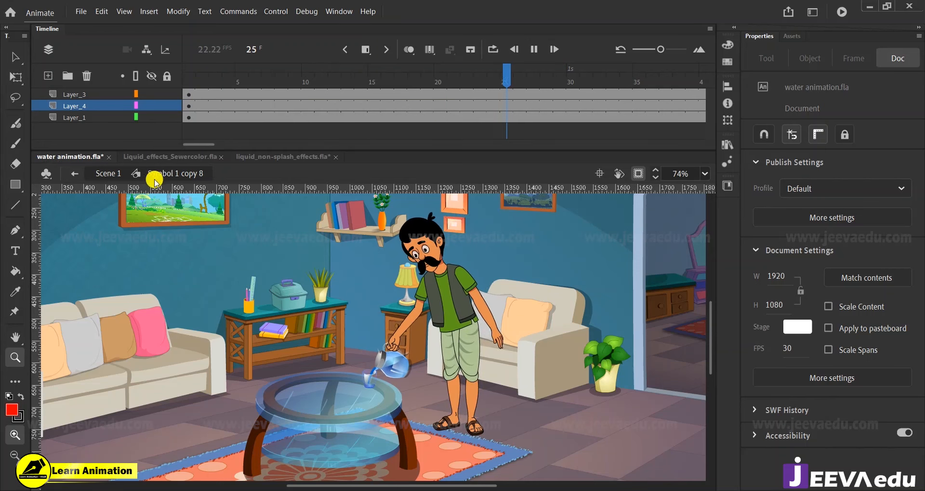
{"action": "key", "text": "Return"}
- Examine the glass and jug up close while replaying the pour from the first frame
{"action": "left_click_drag", "start_coordinate": [335, 79], "coordinate": [32, 144]}
{"action": "left_click_drag", "start_coordinate": [332, 332], "coordinate": [419, 404]}
{"action": "left_click", "coordinate": [15, 164]}
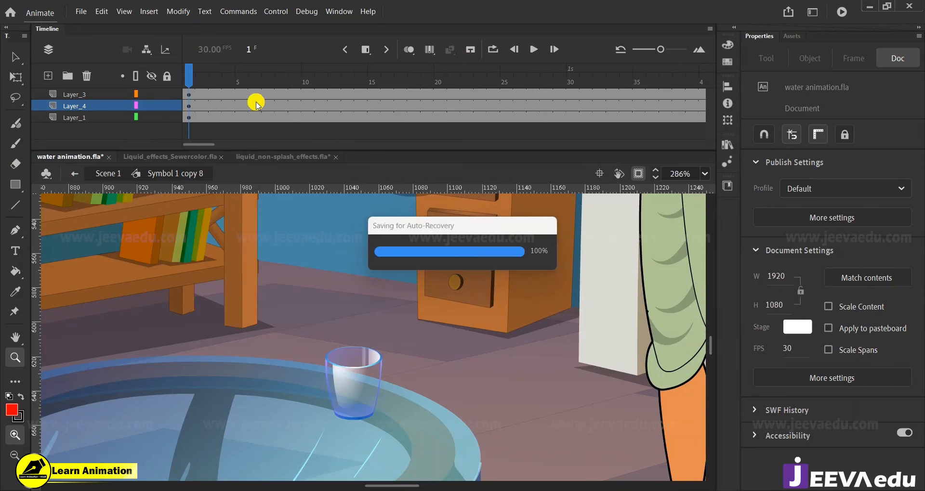
{"action": "key", "text": "Return"}
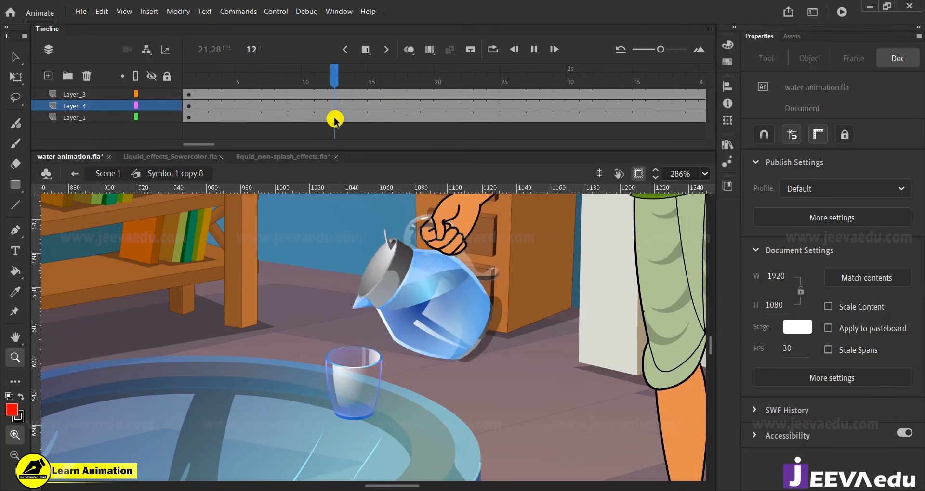
{"action": "left_click_drag", "start_coordinate": [575, 82], "coordinate": [47, 168]}
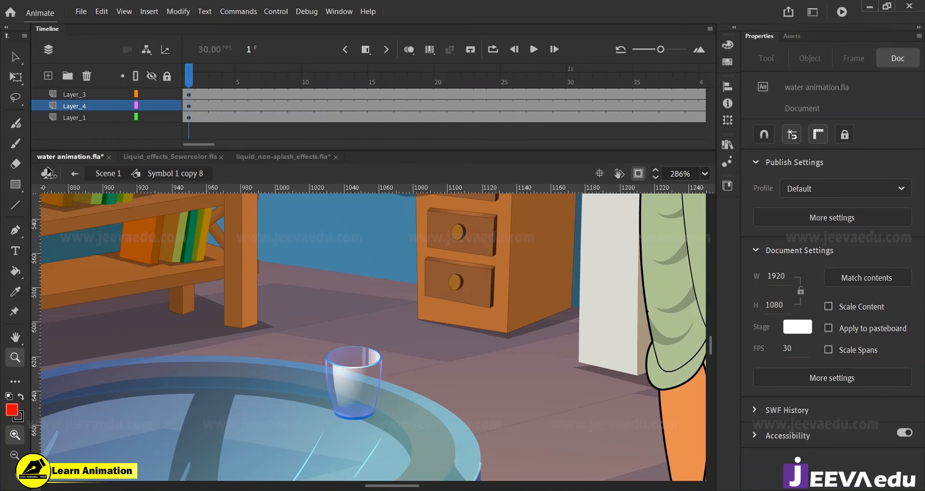
{"action": "key", "text": "Return"}
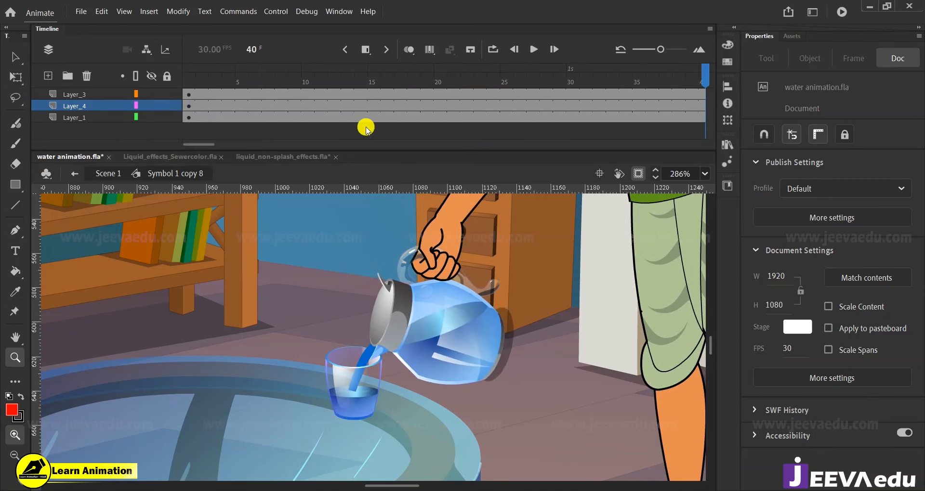
{"action": "left_click", "coordinate": [415, 90]}
{"action": "left_click_drag", "start_coordinate": [412, 78], "coordinate": [108, 130]}
{"action": "key", "text": "Return"}
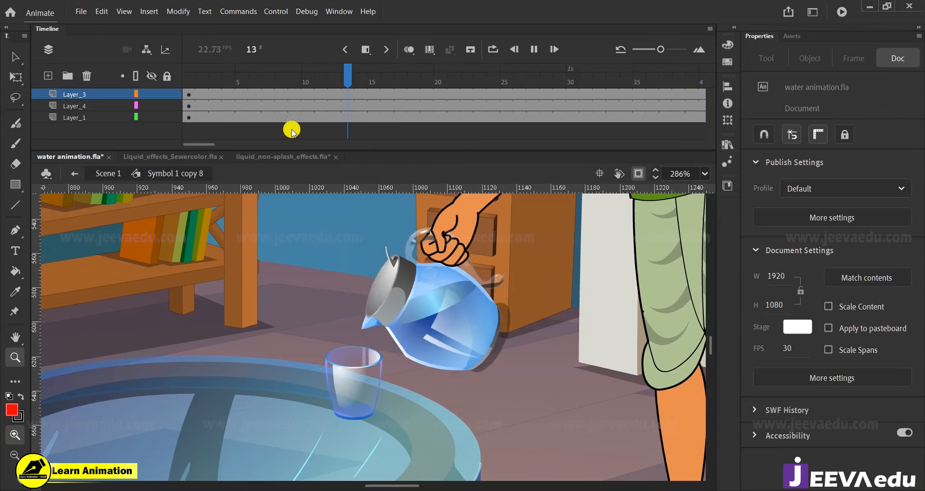
{"action": "left_click_drag", "start_coordinate": [509, 83], "coordinate": [114, 123]}
{"action": "key", "text": "Return"}
{"action": "key", "text": "Return"}
{"action": "left_click_drag", "start_coordinate": [510, 76], "coordinate": [183, 142]}
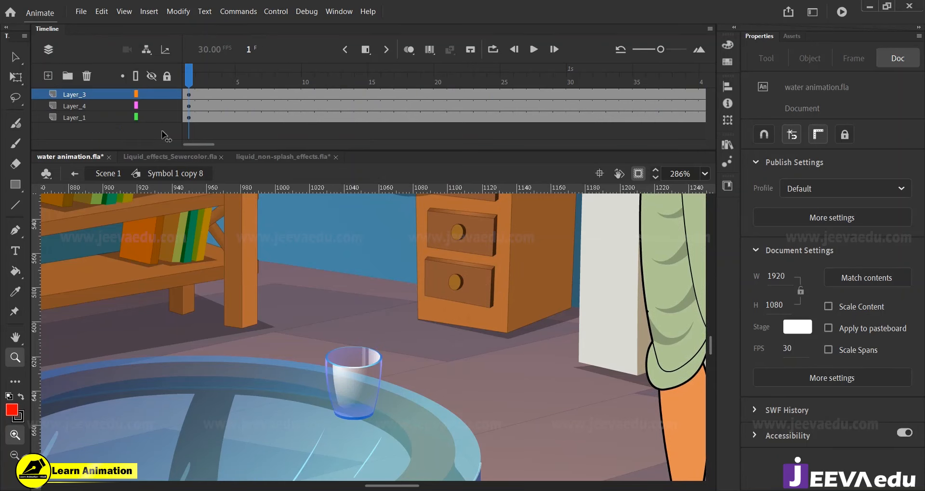
- Insert keyframes at frame 14 on Layer_3, Layer_4 and Layer_1
{"action": "left_click", "coordinate": [393, 362], "text": "alt"}
{"action": "left_click", "coordinate": [390, 361], "text": "alt"}
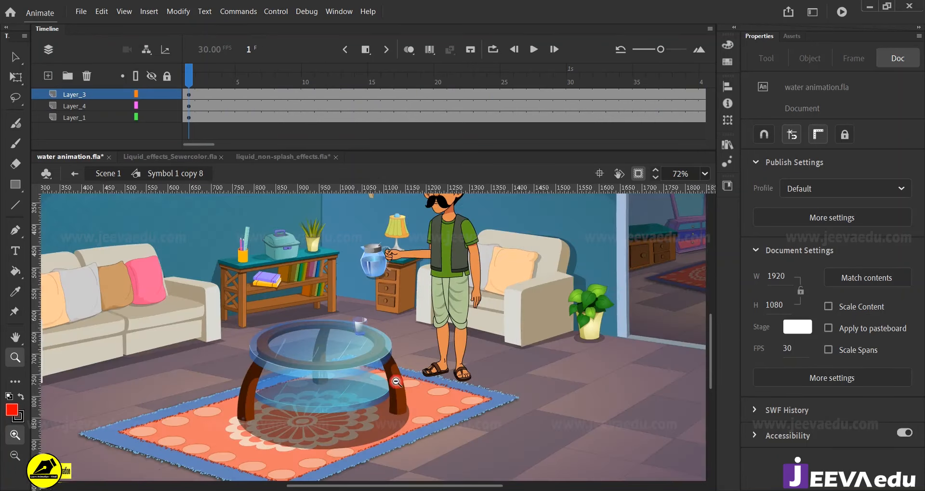
{"action": "left_click", "coordinate": [386, 359], "text": "alt"}
{"action": "left_click_drag", "start_coordinate": [269, 120], "coordinate": [366, 101]}
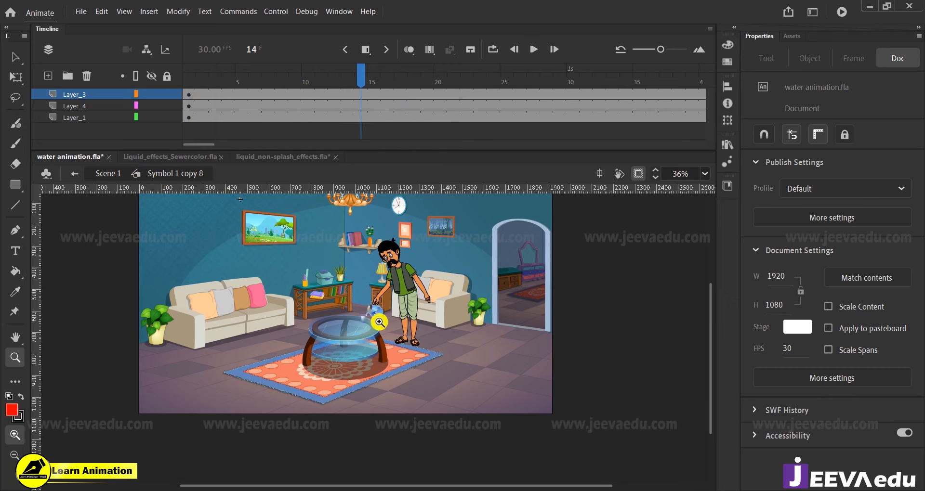
{"action": "left_click", "coordinate": [370, 330]}
{"action": "left_click", "coordinate": [373, 322]}
{"action": "left_click", "coordinate": [373, 321]}
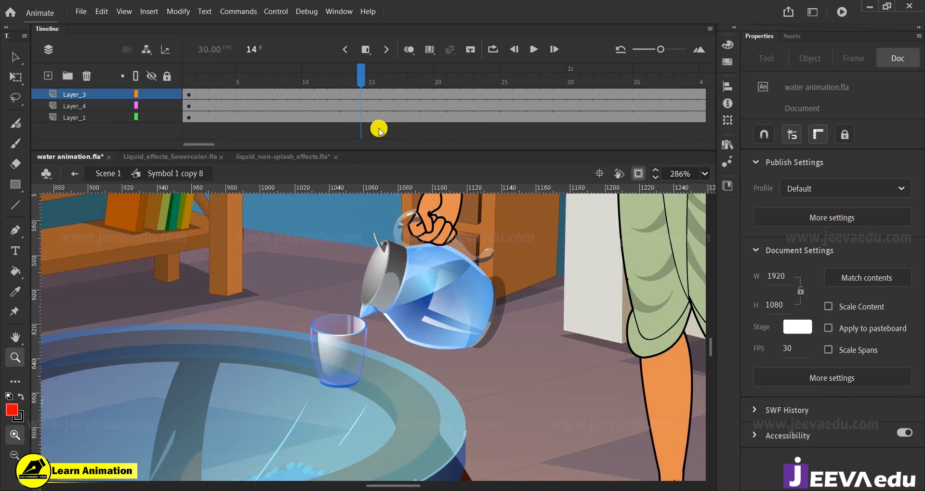
{"action": "left_click_drag", "start_coordinate": [360, 94], "coordinate": [361, 122]}
{"action": "key", "text": "F6"}
- Enlarge all frame 14 artwork with repeated 150% scaling and position the glass and jug within the stage
{"action": "left_click", "coordinate": [410, 310], "text": "alt"}
{"action": "left_click", "coordinate": [412, 338], "text": "alt"}
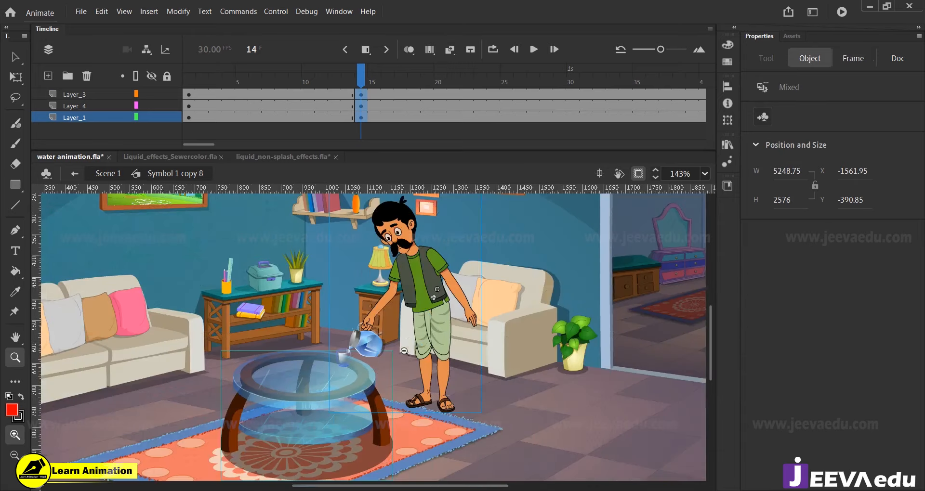
{"action": "left_click", "coordinate": [405, 356], "text": "alt"}
{"action": "left_click", "coordinate": [394, 374], "text": "alt"}
{"action": "key", "text": "ctrl+alt+s"}
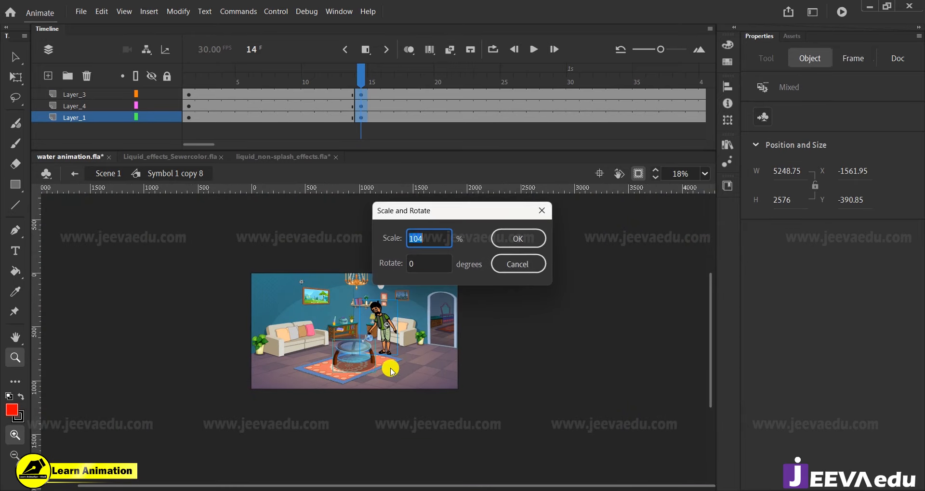
{"action": "type", "text": "150"}
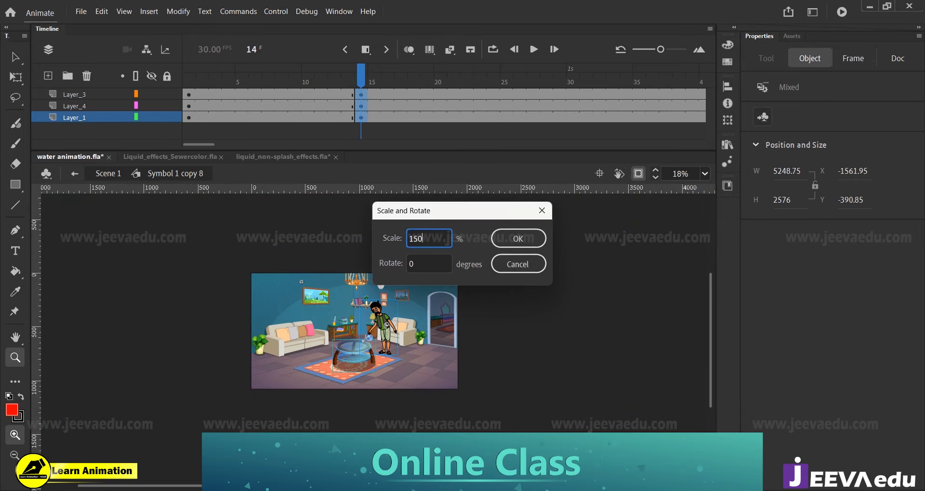
{"action": "key", "text": "Return"}
{"action": "key", "text": "ctrl+alt+s"}
{"action": "key", "text": "Return"}
{"action": "key", "text": "ctrl+alt+s"}
{"action": "key", "text": "Return"}
{"action": "key", "text": "ctrl+alt+s"}
{"action": "key", "text": "Return"}
{"action": "key", "text": "ctrl+alt+s"}
{"action": "key", "text": "Return"}
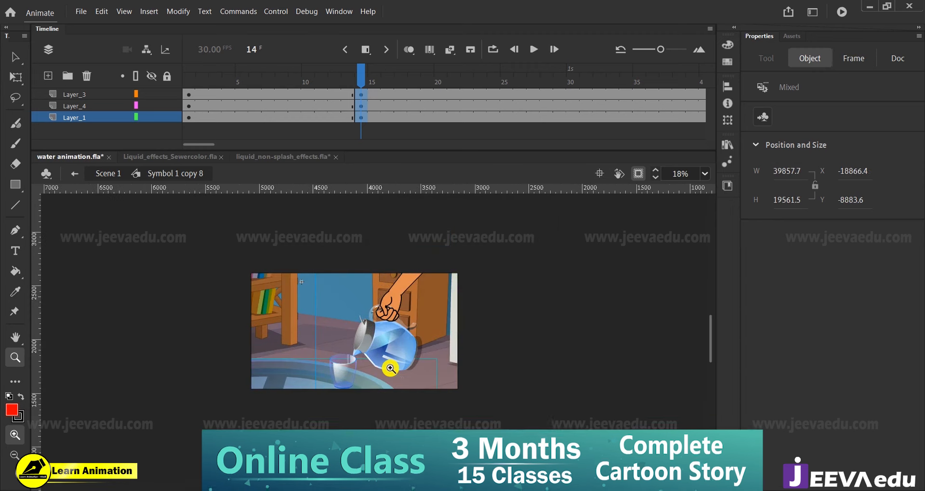
{"action": "key", "text": "ctrl+alt+s"}
{"action": "key", "text": "Return"}
{"action": "key", "text": "v"}
{"action": "left_click_drag", "start_coordinate": [391, 361], "coordinate": [407, 316]}
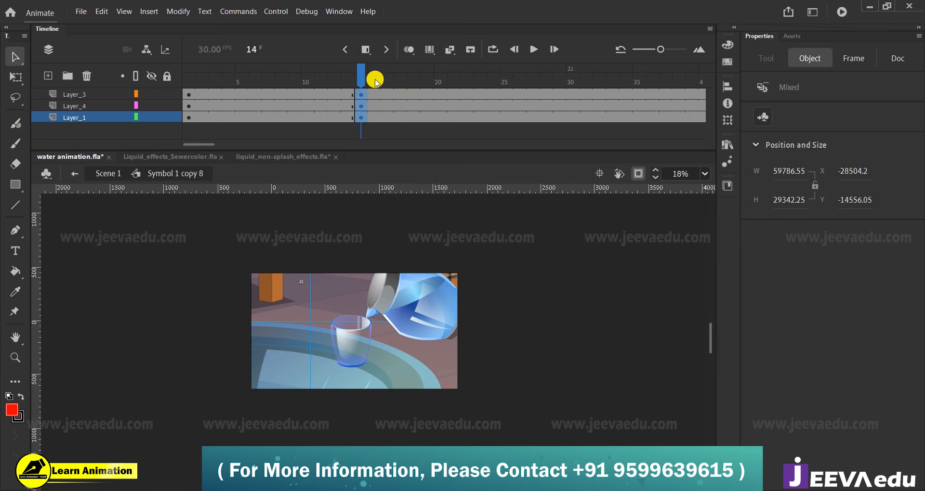
- Play the scene from the first frame to check the cut to the close-up at frame 14
{"action": "left_click_drag", "start_coordinate": [370, 80], "coordinate": [167, 108]}
{"action": "key", "text": "ctrl+a"}
{"action": "key", "text": "z"}
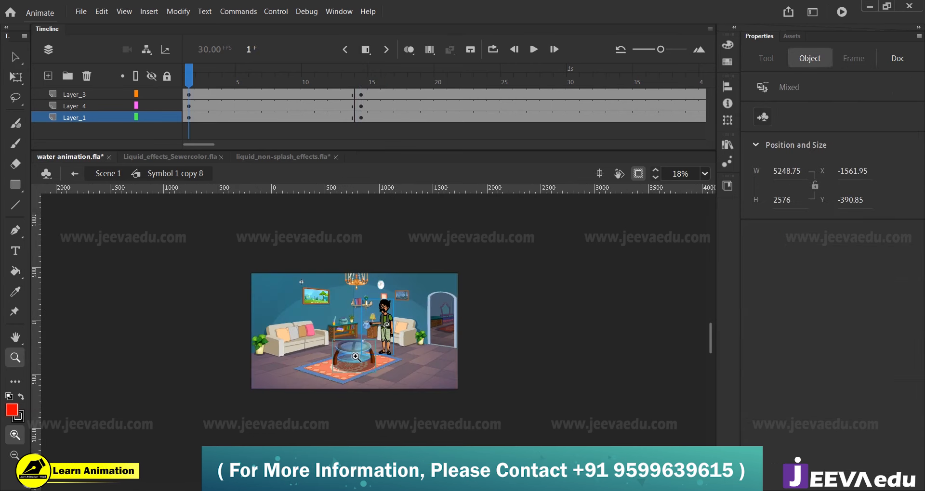
{"action": "left_click", "coordinate": [386, 358]}
{"action": "key", "text": "Return"}
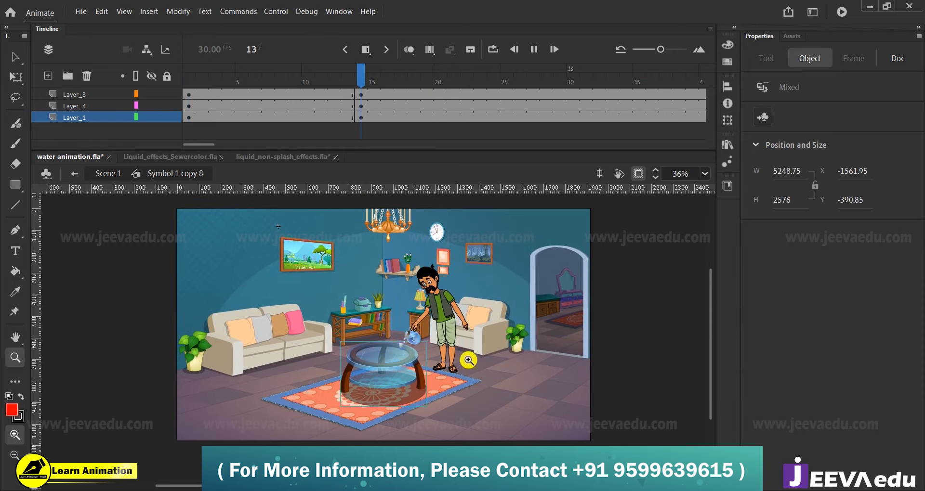
{"action": "left_click", "coordinate": [497, 73]}
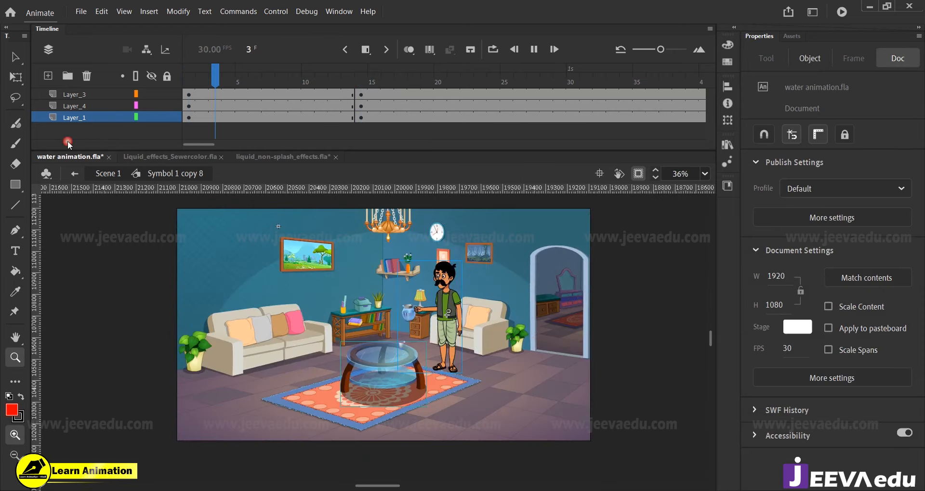
{"action": "left_click", "coordinate": [397, 77]}
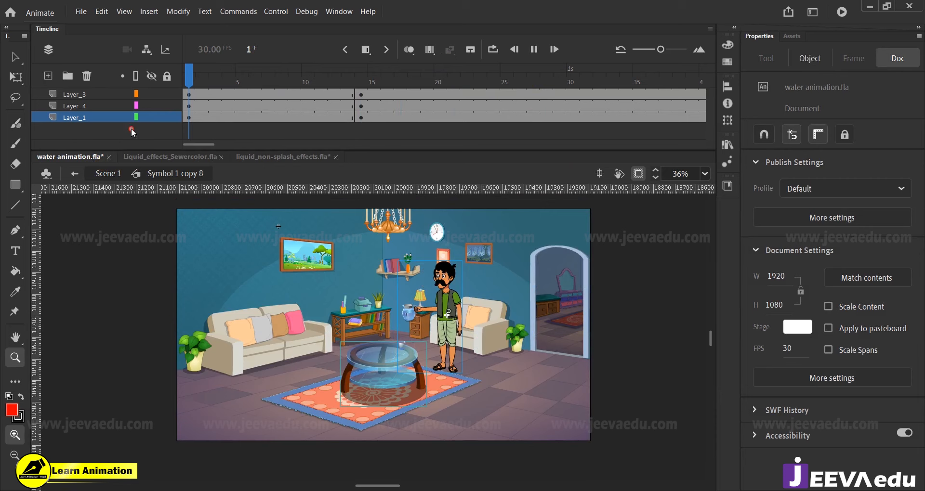
{"action": "left_click", "coordinate": [506, 86]}
- Clear the frame 14 keyframes on all three layers
{"action": "left_click_drag", "start_coordinate": [505, 89], "coordinate": [366, 101]}
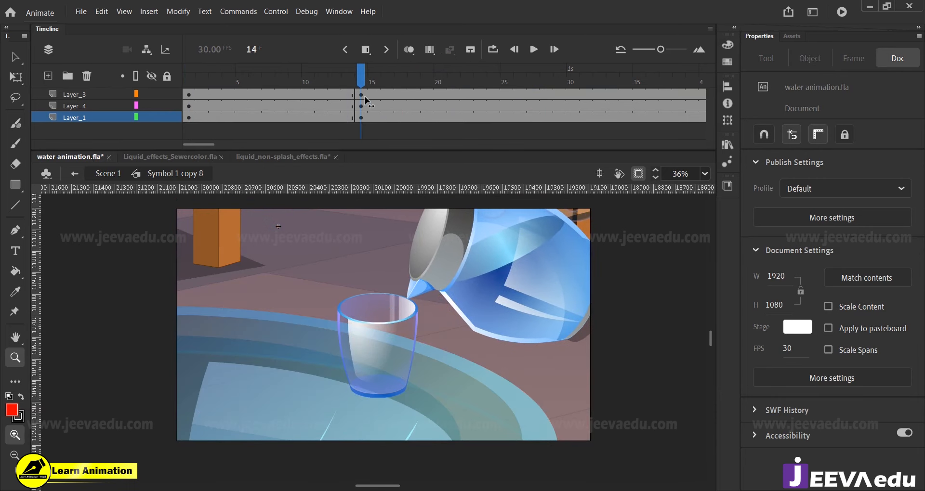
{"action": "right_click", "coordinate": [366, 115]}
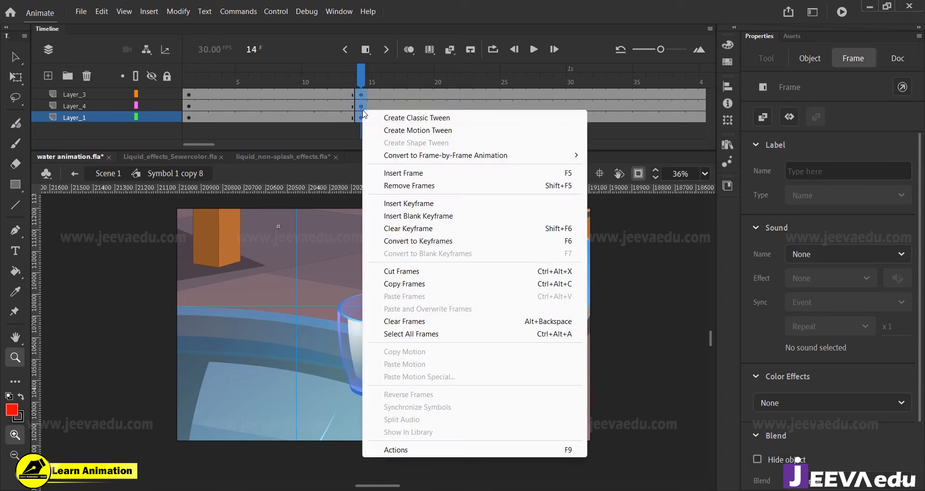
{"action": "left_click", "coordinate": [398, 224]}
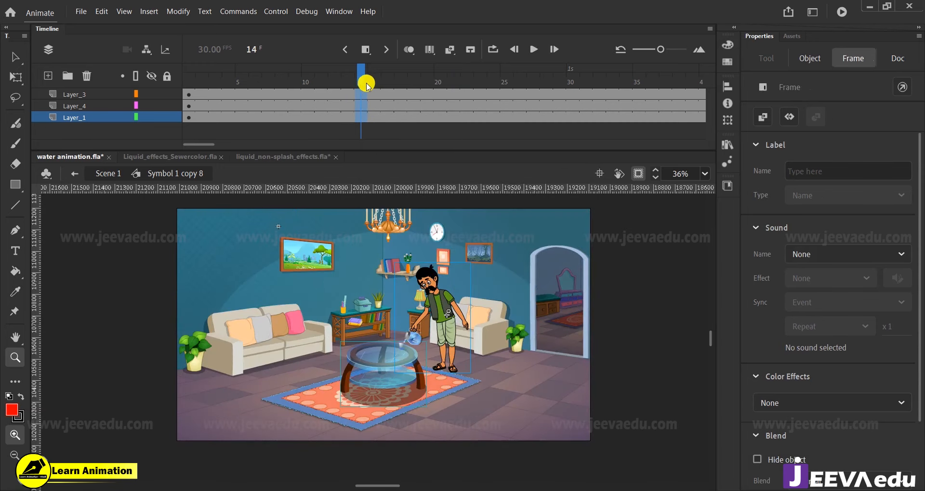
- Insert keyframes at frame 16 on all three layers and enlarge their artwork with repeated 150% scaling around the glass
{"action": "left_click_drag", "start_coordinate": [361, 87], "coordinate": [388, 117]}
{"action": "key", "text": "F6"}
{"action": "key", "text": "q"}
{"action": "key", "text": "v"}
{"action": "left_click_drag", "start_coordinate": [403, 380], "coordinate": [409, 324]}
{"action": "key", "text": "ctrl+alt+s"}
{"action": "type", "text": "150"}
{"action": "key", "text": "Return"}
{"action": "key", "text": "ctrl+alt+s"}
{"action": "type", "text": "150"}
{"action": "key", "text": "Return"}
- Shrink the frame 16 close-up with repeated 90% scaling and reposition the glass and jug on the stage
{"action": "key", "text": "ctrl+alt+s"}
{"action": "type", "text": "90"}
{"action": "key", "text": "Return"}
{"action": "key", "text": "ctrl+alt+s"}
{"action": "key", "text": "Return"}
{"action": "key", "text": "ctrl+alt+s"}
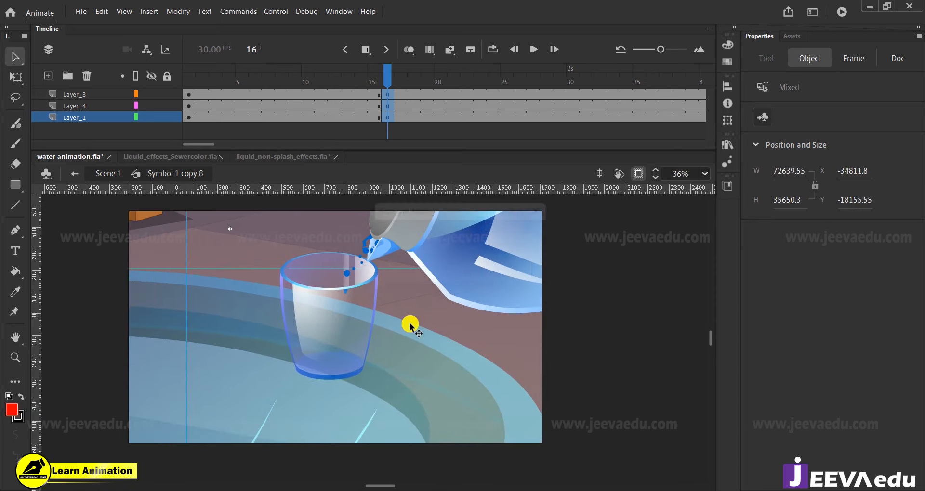
{"action": "key", "text": "Return"}
{"action": "left_click_drag", "start_coordinate": [409, 322], "coordinate": [380, 383]}
{"action": "key", "text": "ctrl+alt+s"}
{"action": "key", "text": "Return"}
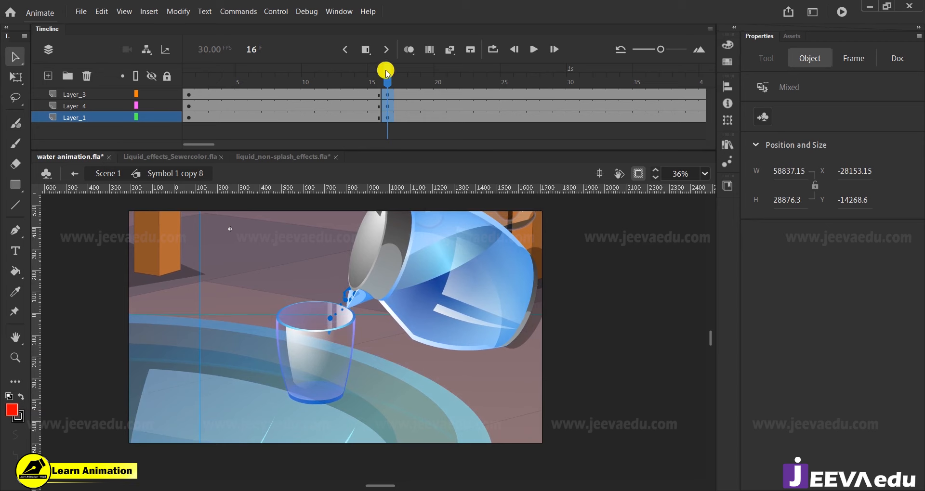
- Play the cut, select the frame 16 keyframes on all three layers and scale their artwork by 90% twice
{"action": "left_click", "coordinate": [369, 89]}
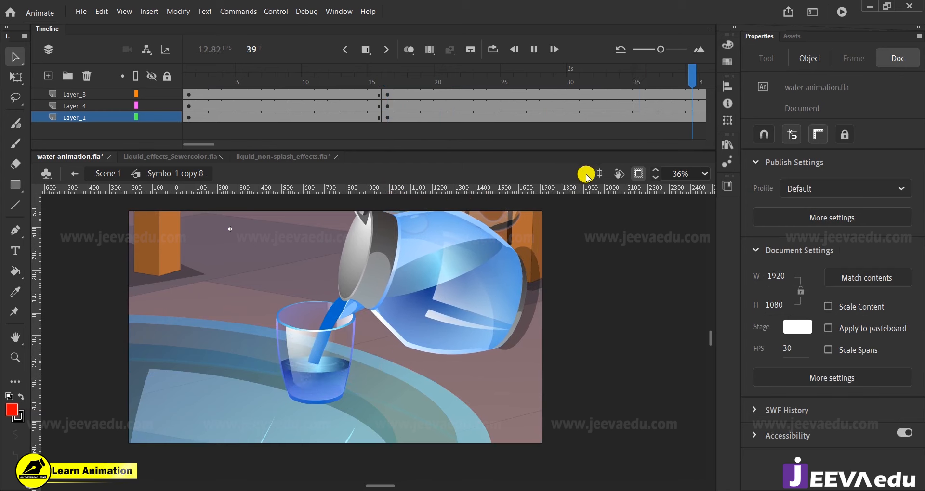
{"action": "left_click_drag", "start_coordinate": [191, 72], "coordinate": [238, 100]}
{"action": "left_click_drag", "start_coordinate": [321, 95], "coordinate": [323, 118]}
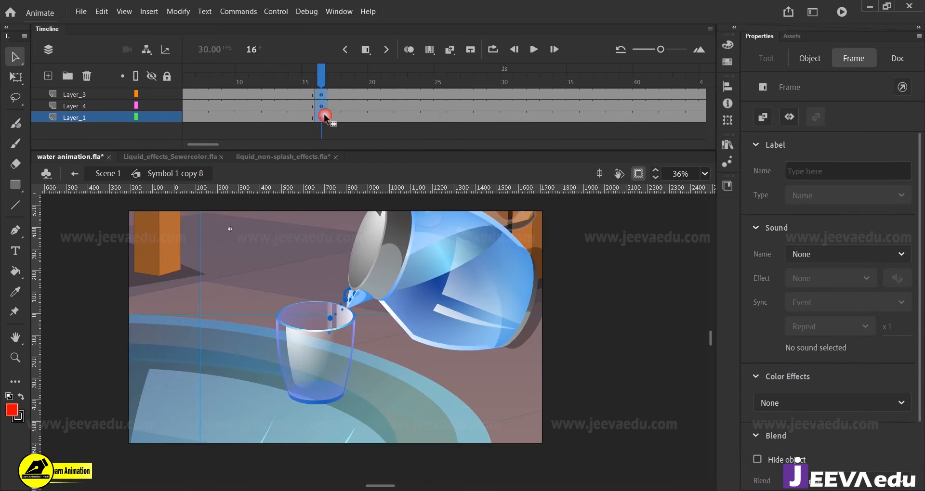
{"action": "key", "text": "ctrl+alt+s"}
{"action": "key", "text": "Return"}
{"action": "key", "text": "F6"}
{"action": "key", "text": "ctrl+alt+s"}
{"action": "key", "text": "Return"}
- Scale the frame 16 artwork by 150% and move it so the glass and jug spout sit mid-stage
{"action": "key", "text": "ctrl+alt+s"}
{"action": "type", "text": "150"}
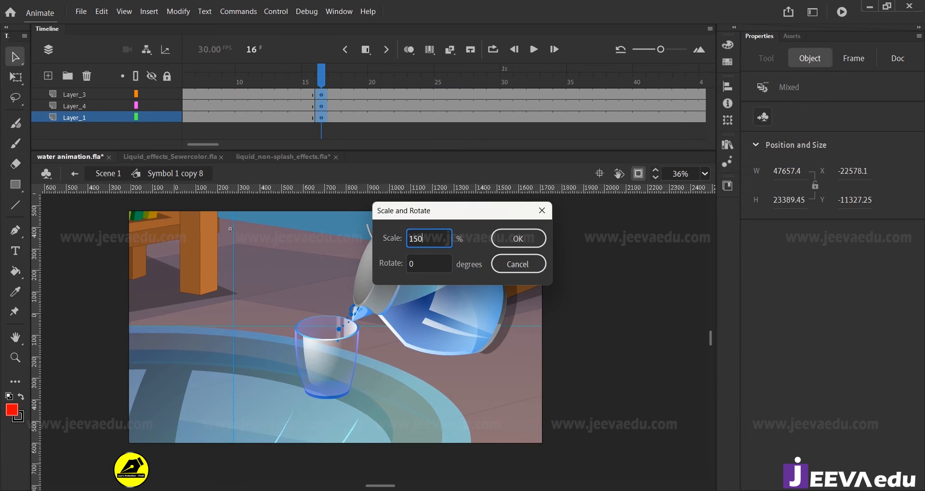
{"action": "key", "text": "Return"}
{"action": "left_click_drag", "start_coordinate": [395, 314], "coordinate": [415, 280]}
{"action": "left_click_drag", "start_coordinate": [417, 278], "coordinate": [424, 274]}
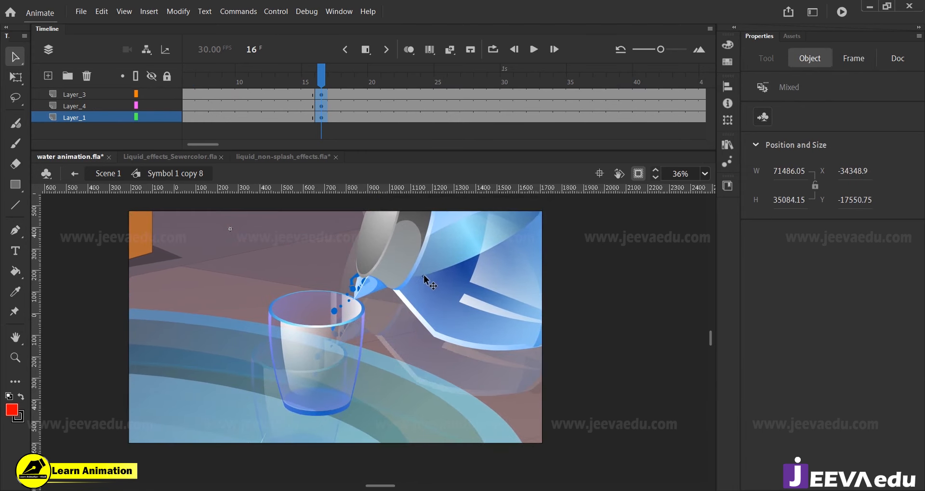
- Play the animation from the first frame to check the cut to the enlarged close-up at frame 16
{"action": "left_click_drag", "start_coordinate": [320, 74], "coordinate": [180, 117]}
{"action": "left_click", "coordinate": [184, 103]}
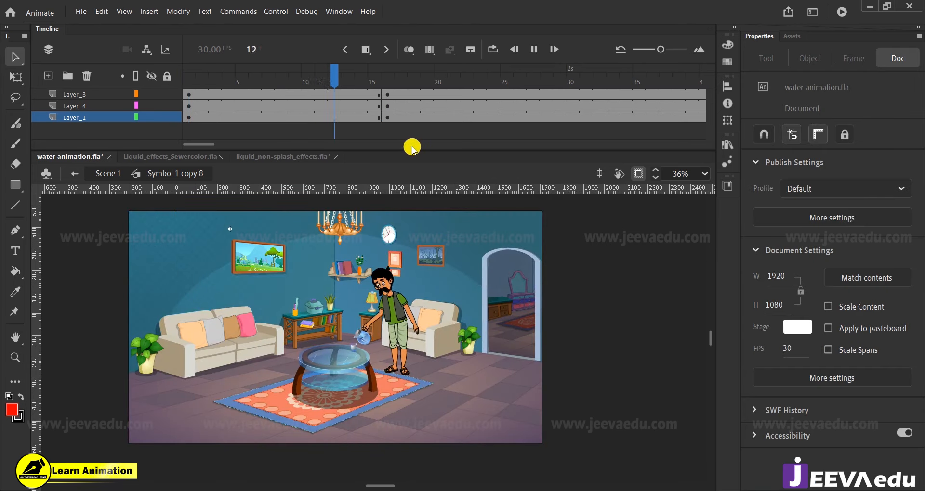
{"action": "key", "text": "Return"}
- Trim Layer_3, Layer_4 and Layer_1 to end at frame 35 by removing the frames after it
{"action": "left_click_drag", "start_coordinate": [312, 81], "coordinate": [599, 118]}
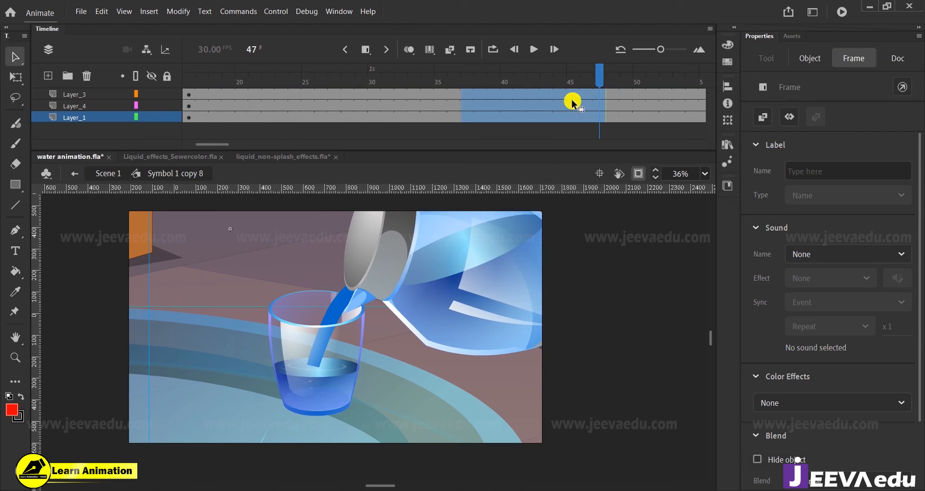
{"action": "key", "text": "shift+F5"}
{"action": "left_click_drag", "start_coordinate": [459, 80], "coordinate": [38, 150]}
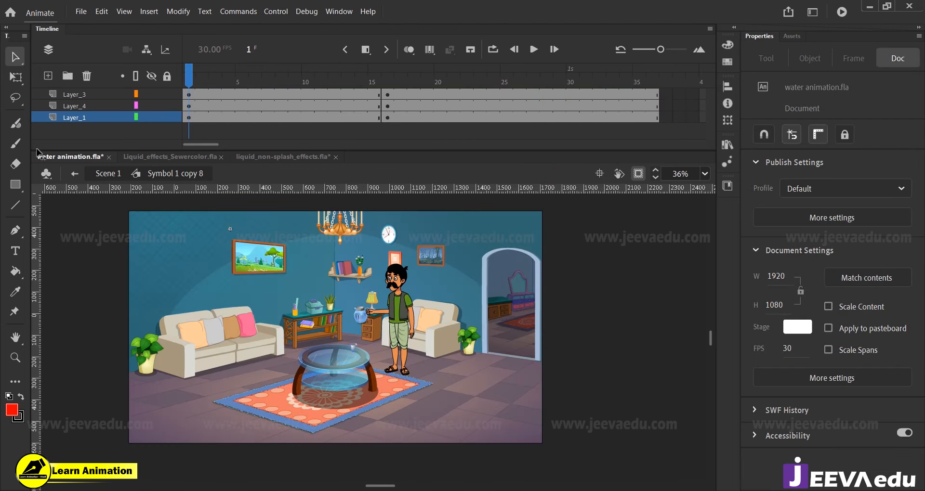
{"action": "left_click", "coordinate": [653, 110]}
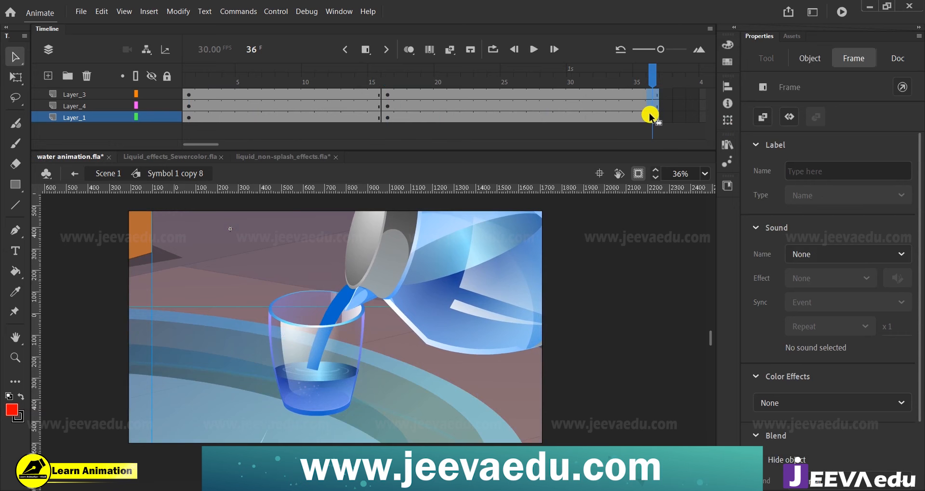
{"action": "key", "text": "shift+F5"}
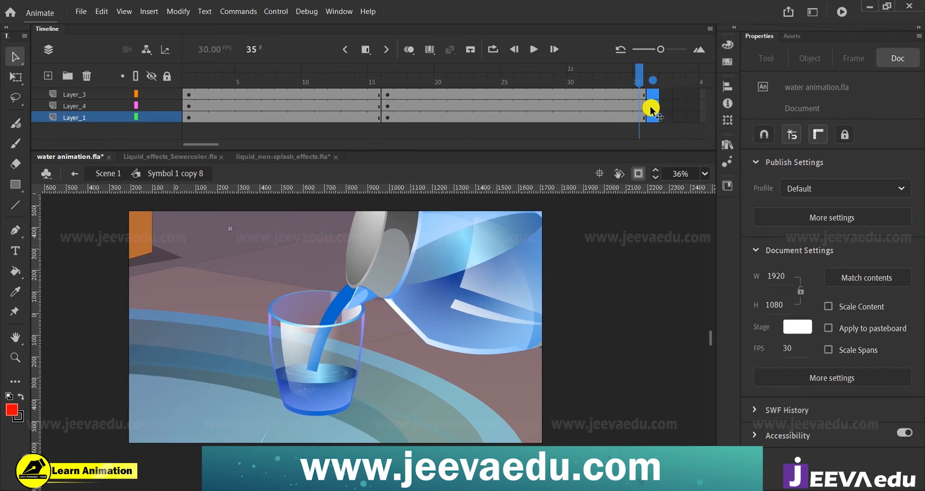
- Extend Layer_3, Layer_4 and Layer_1 to frame 37 and add keyframes there on all three layers
{"action": "left_click", "coordinate": [651, 109]}
{"action": "key", "text": "F5"}
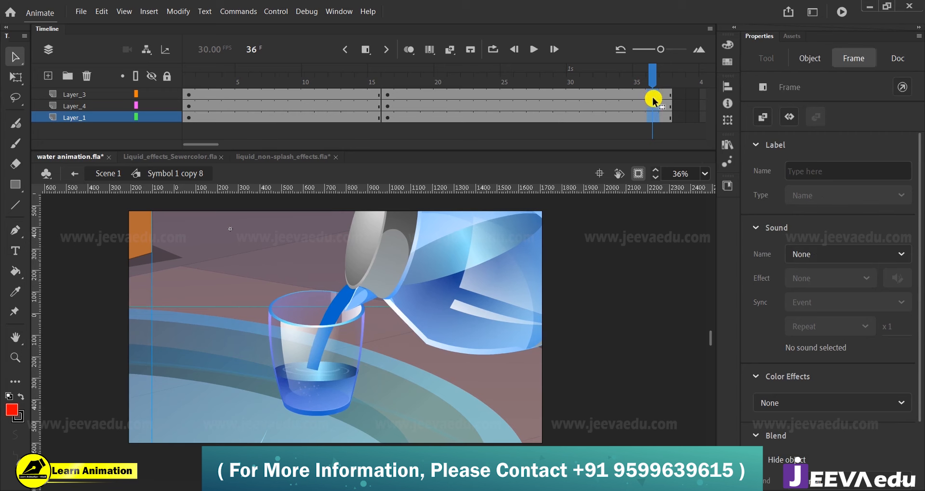
{"action": "left_click", "coordinate": [668, 106]}
{"action": "key", "text": "F5"}
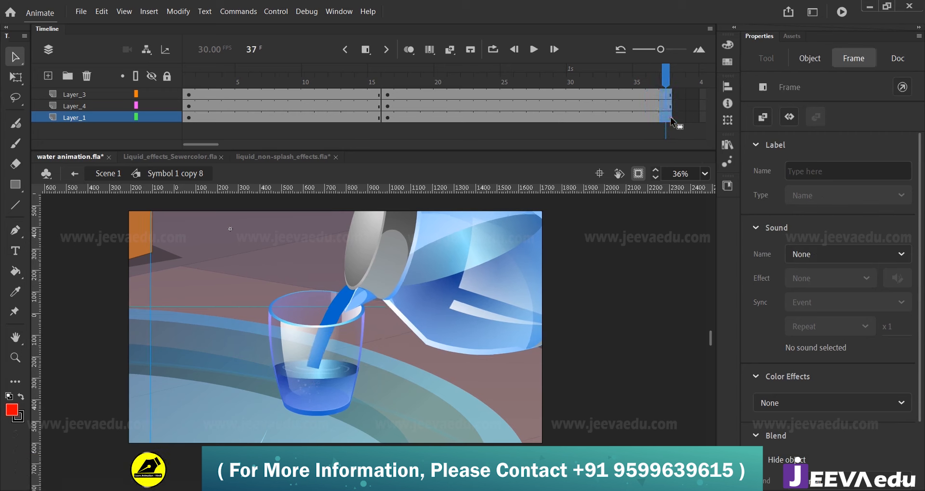
{"action": "left_click", "coordinate": [667, 118]}
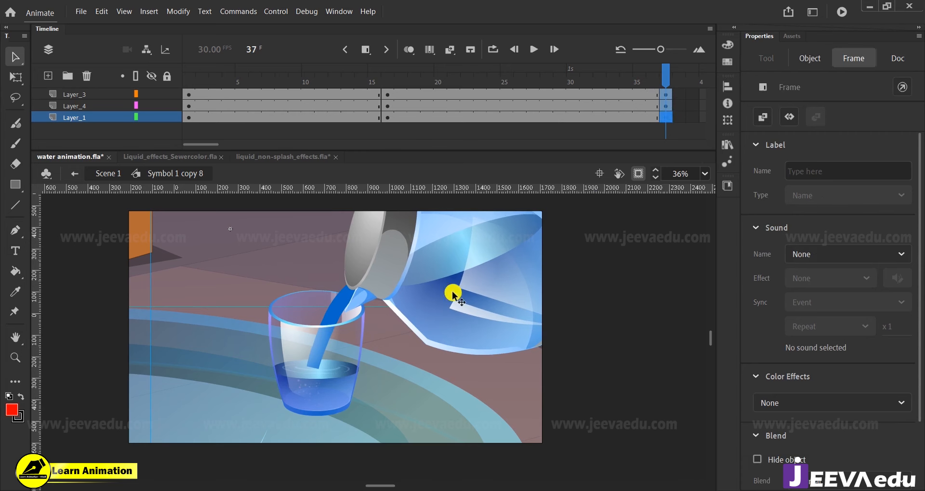
- Select all the frame 37 artwork, move it down to bring the man on stage, and scale it by 80% twice
{"action": "key", "text": "ctrl+a"}
{"action": "left_click_drag", "start_coordinate": [436, 316], "coordinate": [302, 479]}
{"action": "left_click_drag", "start_coordinate": [395, 248], "coordinate": [320, 476]}
{"action": "left_click_drag", "start_coordinate": [387, 300], "coordinate": [375, 428]}
{"action": "key", "text": "ctrl+alt+s"}
{"action": "type", "text": "8"}
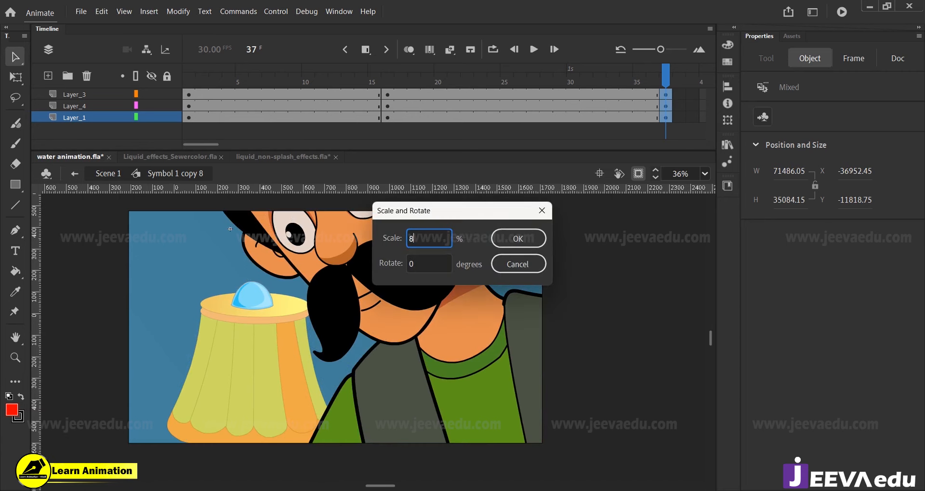
{"action": "type", "text": "0"}
{"action": "key", "text": "Return"}
{"action": "key", "text": "ctrl+alt+s"}
{"action": "key", "text": "Return"}
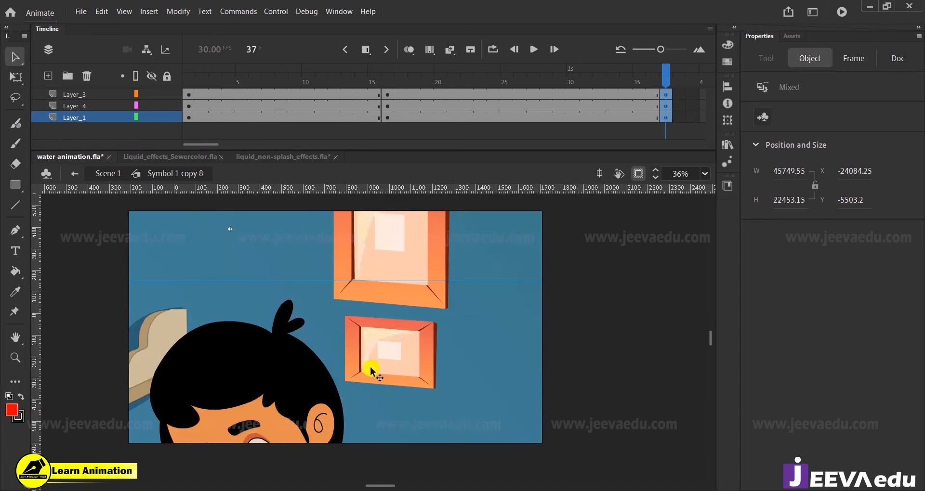
- Scale the frame 37 artwork by 80% two more times and move it so the man's head and shoulders fill the stage
{"action": "key", "text": "ctrl+alt+s"}
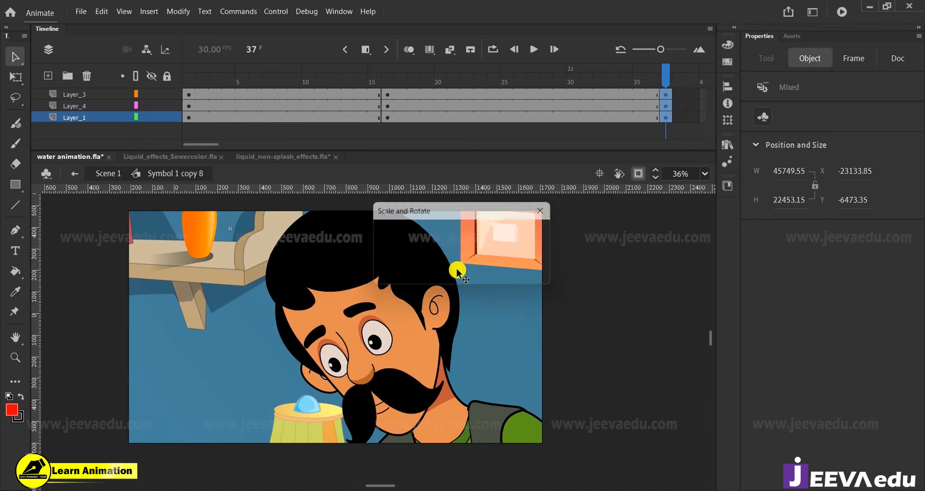
{"action": "key", "text": "Return"}
{"action": "key", "text": "ctrl+alt+s"}
{"action": "key", "text": "Return"}
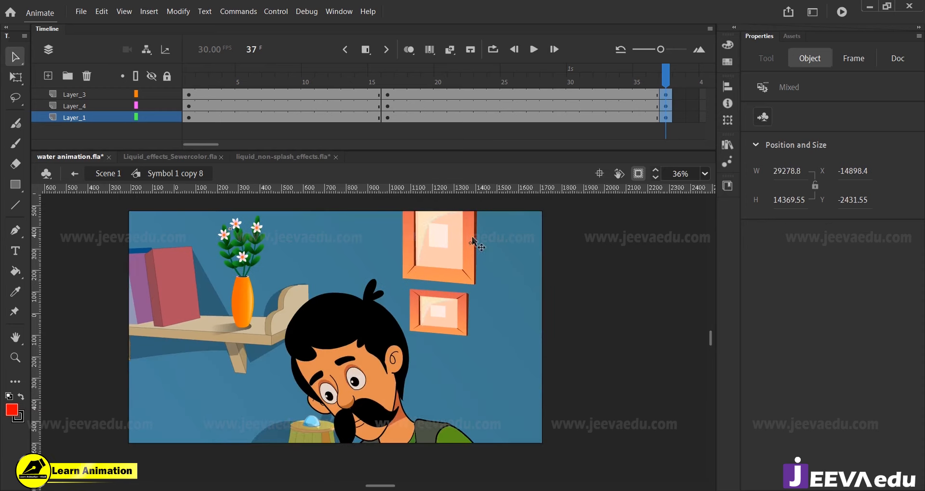
{"action": "left_click_drag", "start_coordinate": [484, 193], "coordinate": [453, 175]}
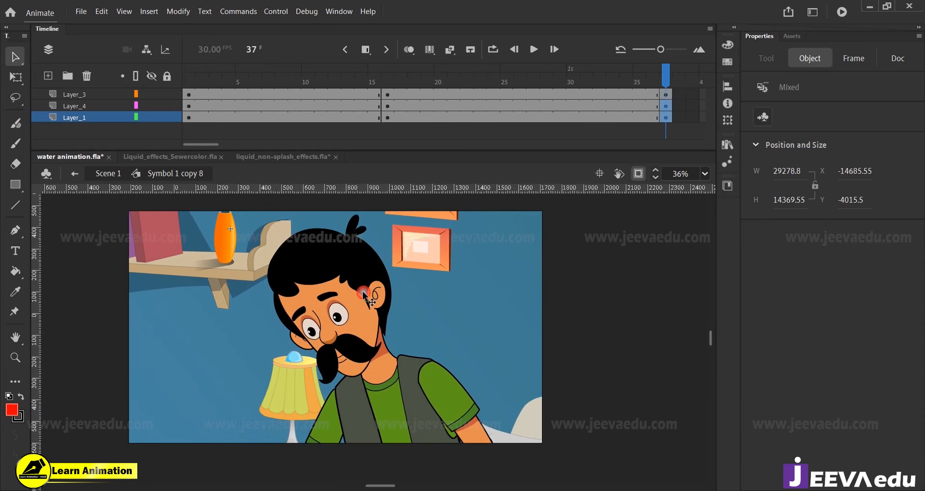
- Scale only the room background at frame 37 by 80% three times, shifting it behind the man
{"action": "key", "text": "ctrl+alt+s"}
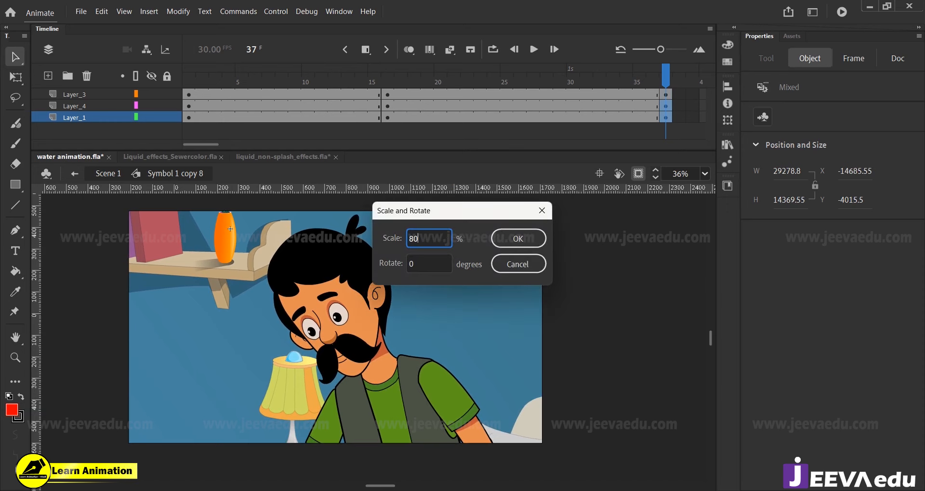
{"action": "key", "text": "Return"}
{"action": "key", "text": "Return"}
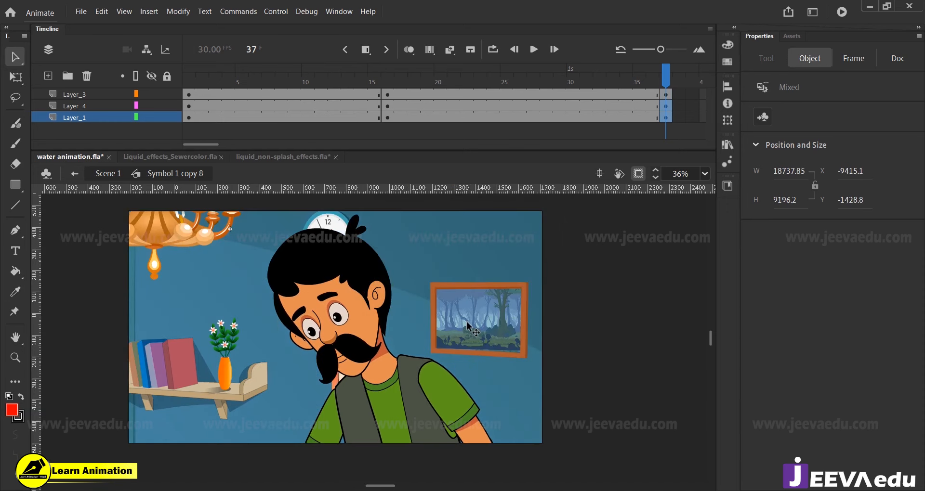
{"action": "left_click_drag", "start_coordinate": [466, 322], "coordinate": [480, 276]}
{"action": "key", "text": "ctrl+alt+s"}
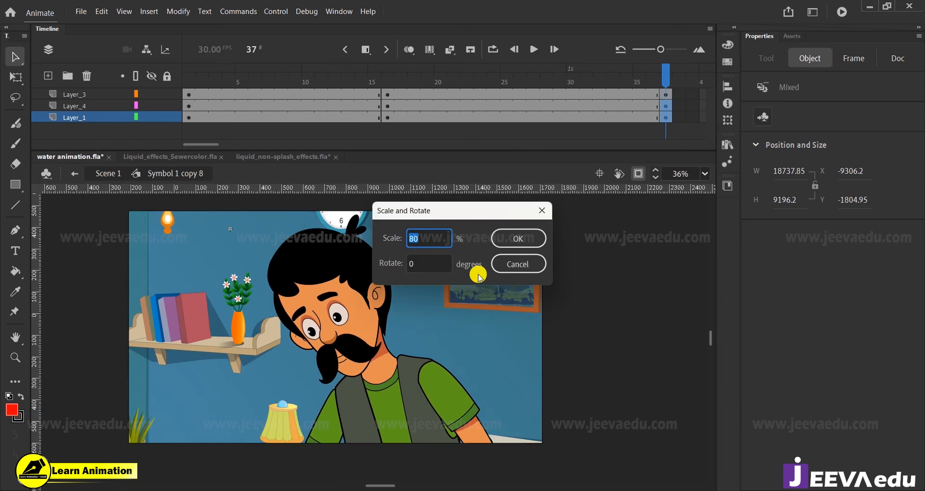
{"action": "key", "text": "Return"}
- Scale the frame 37 background by 150% twice and move it so the shelf vase and wall pictures flank the man
{"action": "left_click_drag", "start_coordinate": [470, 194], "coordinate": [474, 212]}
{"action": "key", "text": "ctrl+alt+s"}
{"action": "type", "text": "150"}
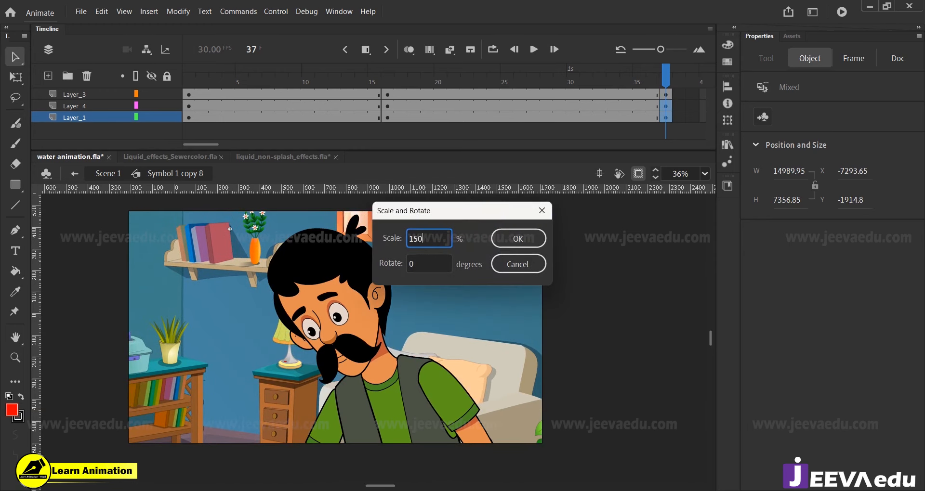
{"action": "key", "text": "Return"}
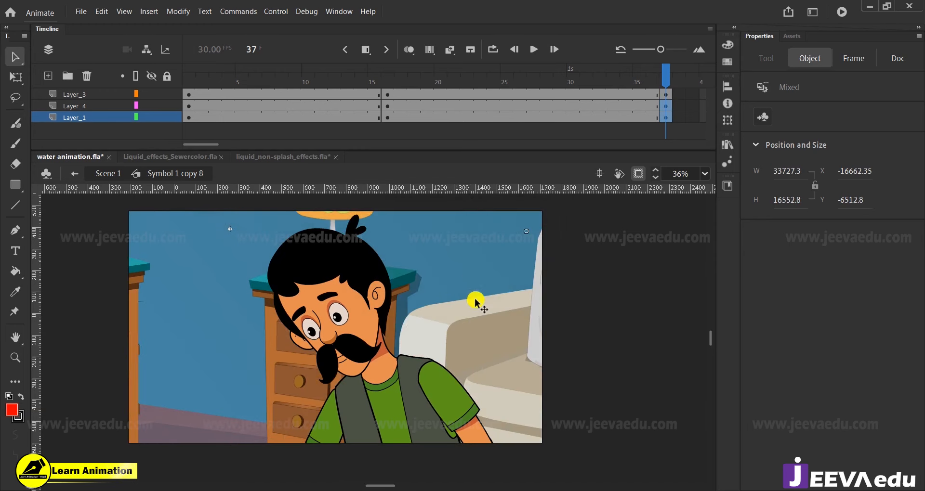
{"action": "left_click_drag", "start_coordinate": [470, 400], "coordinate": [450, 488]}
{"action": "left_click_drag", "start_coordinate": [502, 299], "coordinate": [480, 403]}
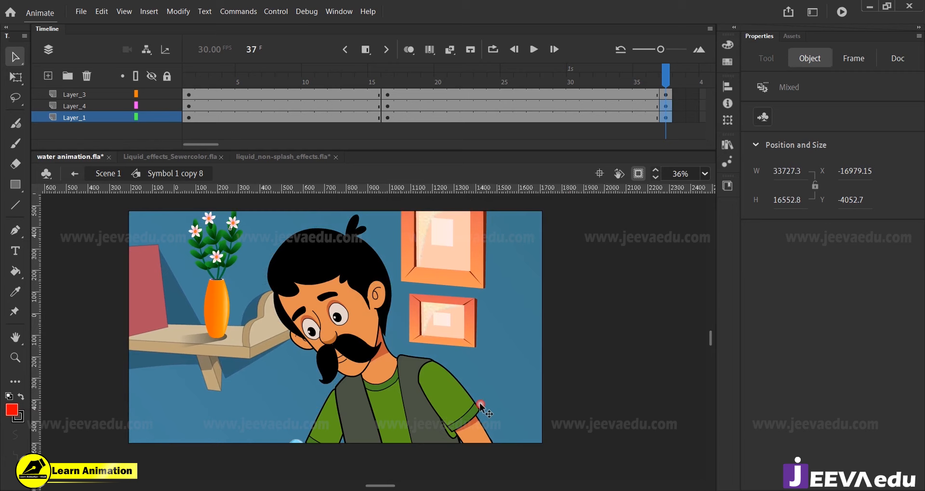
- Compare with the wide shot near frame 14 and move the frame 37 background so the wall picture sits behind the man's head
{"action": "left_click", "coordinate": [562, 76]}
{"action": "left_click_drag", "start_coordinate": [582, 71], "coordinate": [361, 117]}
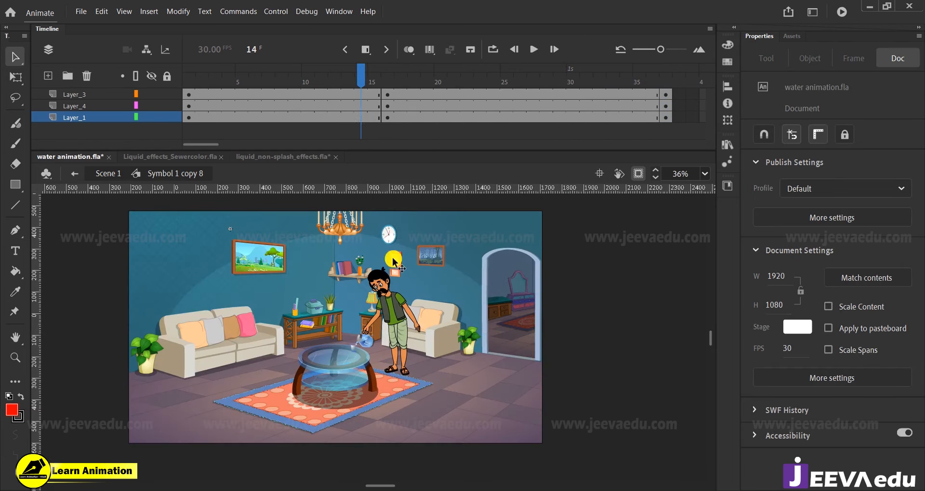
{"action": "left_click_drag", "start_coordinate": [364, 335], "coordinate": [390, 335]}
{"action": "left_click_drag", "start_coordinate": [360, 74], "coordinate": [673, 116]}
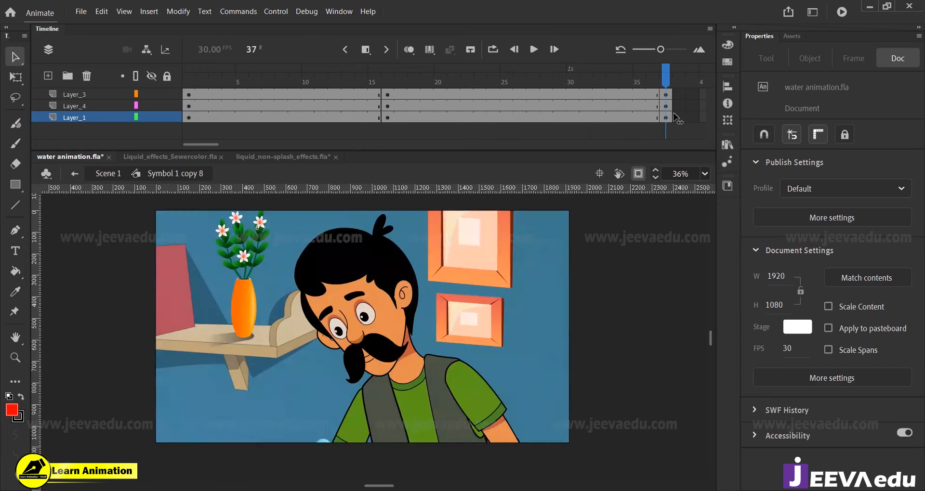
{"action": "left_click", "coordinate": [669, 120]}
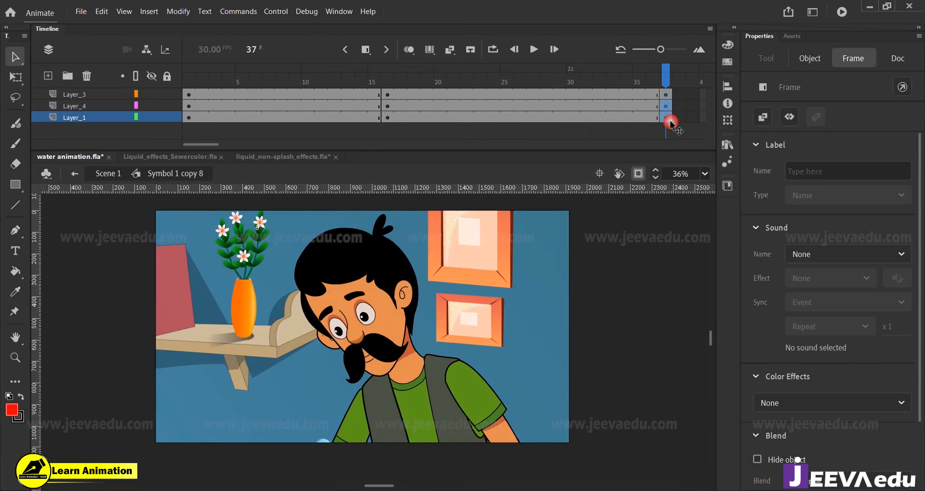
{"action": "left_click_drag", "start_coordinate": [471, 325], "coordinate": [430, 385]}
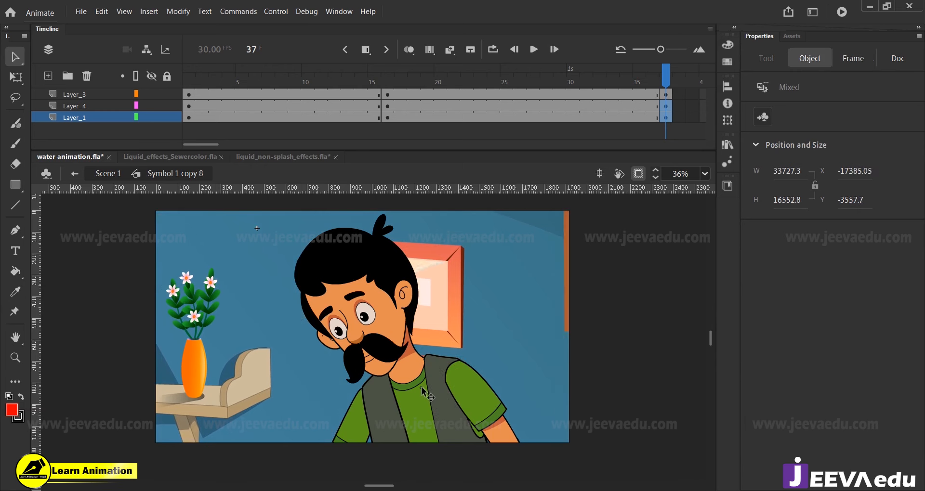
- Scale the frame 37 background by 95% and shift it up until the wall clock is out of the shot
{"action": "key", "text": "ctrl+alt+s"}
{"action": "type", "text": "95"}
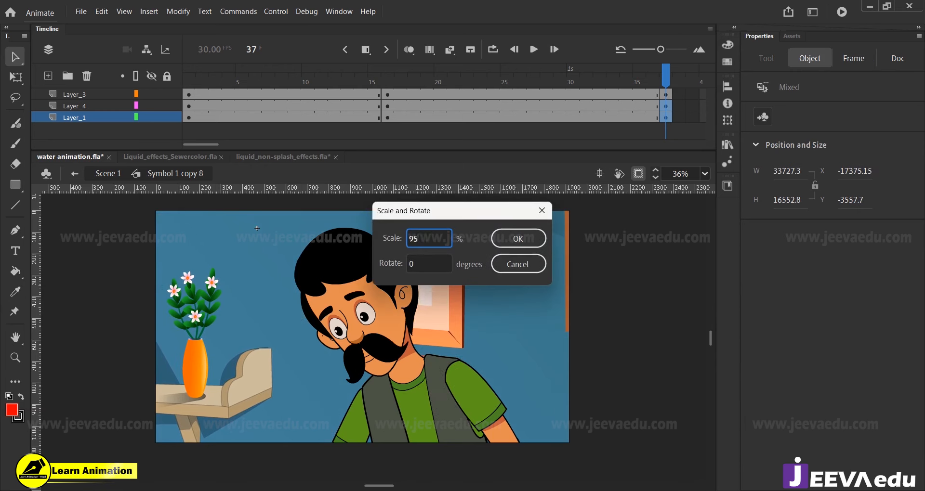
{"action": "key", "text": "Return"}
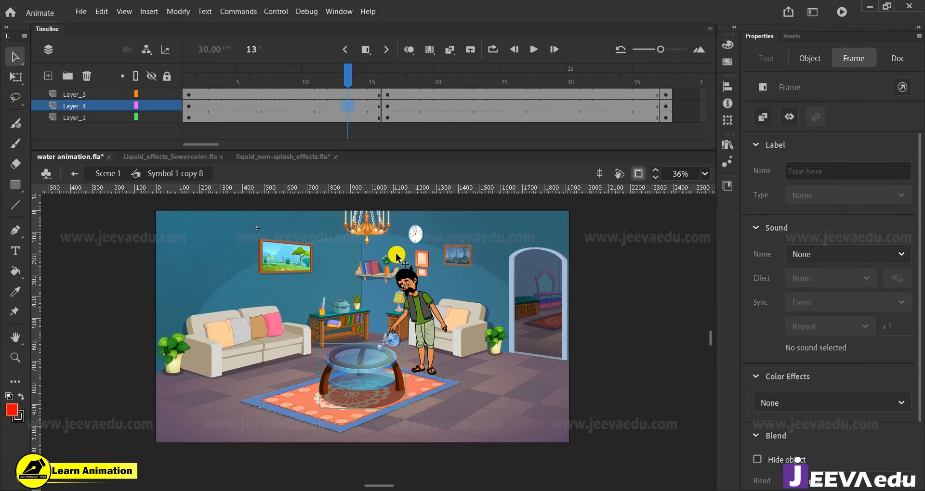
{"action": "left_click", "coordinate": [668, 96]}
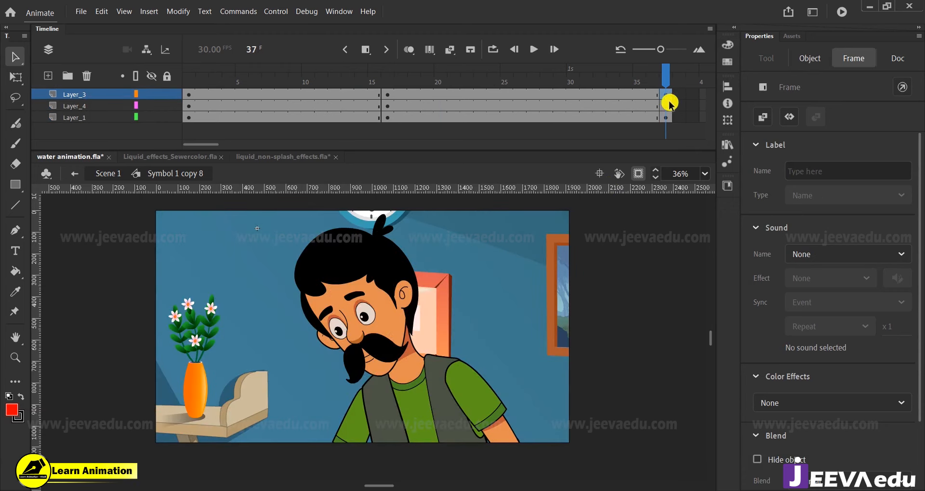
{"action": "left_click_drag", "start_coordinate": [668, 119], "coordinate": [668, 119]}
{"action": "left_click_drag", "start_coordinate": [445, 252], "coordinate": [442, 215]}
- Extend Layer_3, Layer_4 and Layer_1 to frame 54 to hold the man's close-up
{"action": "left_click", "coordinate": [666, 95]}
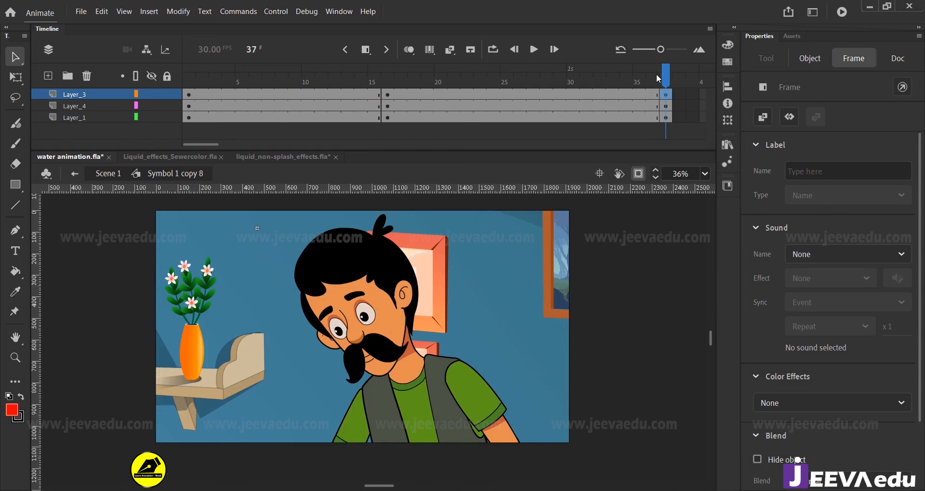
{"action": "left_click", "coordinate": [694, 89]}
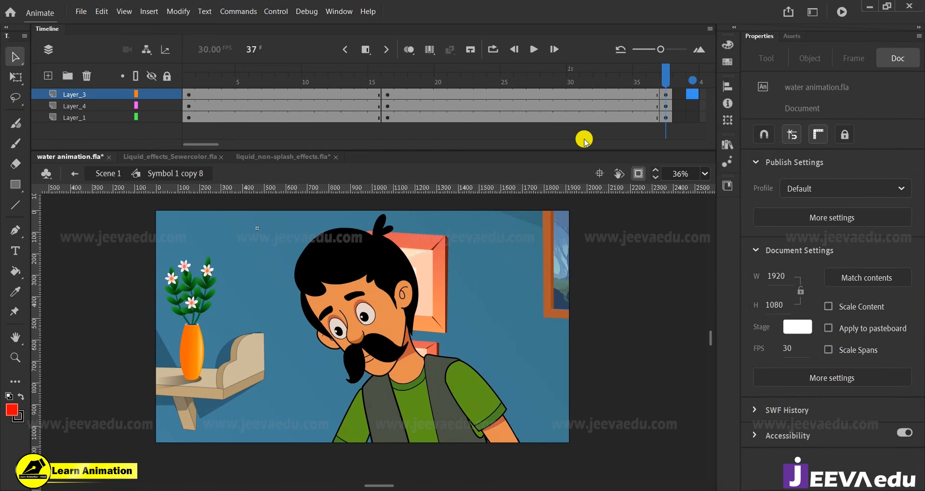
{"action": "left_click_drag", "start_coordinate": [195, 144], "coordinate": [229, 146]}
{"action": "left_click_drag", "start_coordinate": [480, 94], "coordinate": [608, 137]}
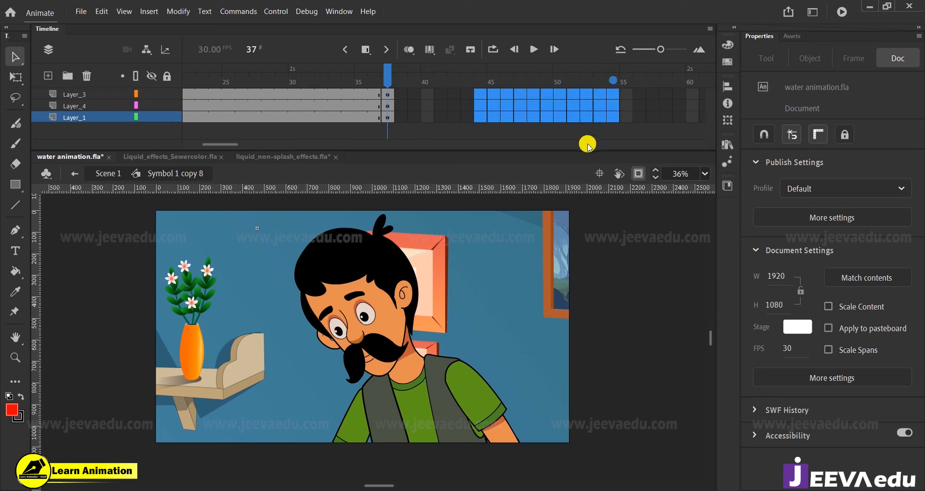
{"action": "key", "text": "F5"}
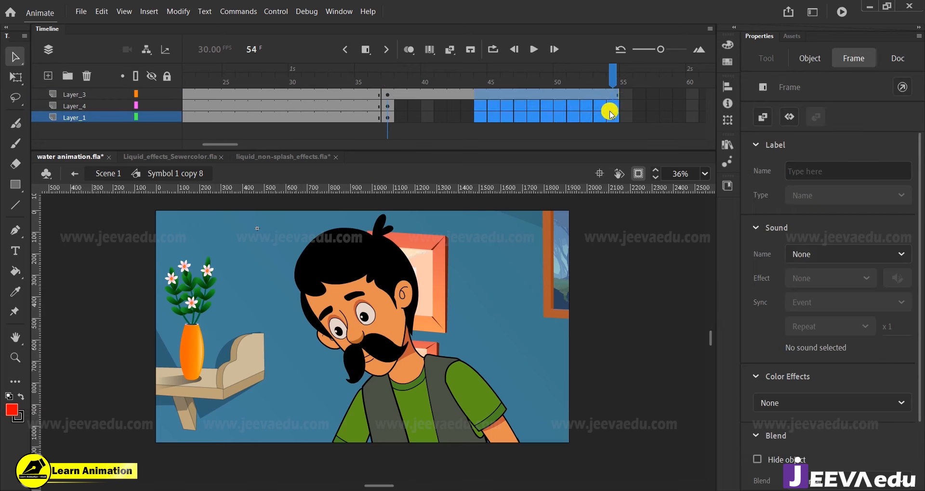
{"action": "left_click_drag", "start_coordinate": [615, 75], "coordinate": [618, 120]}
{"action": "left_click", "coordinate": [617, 118]}
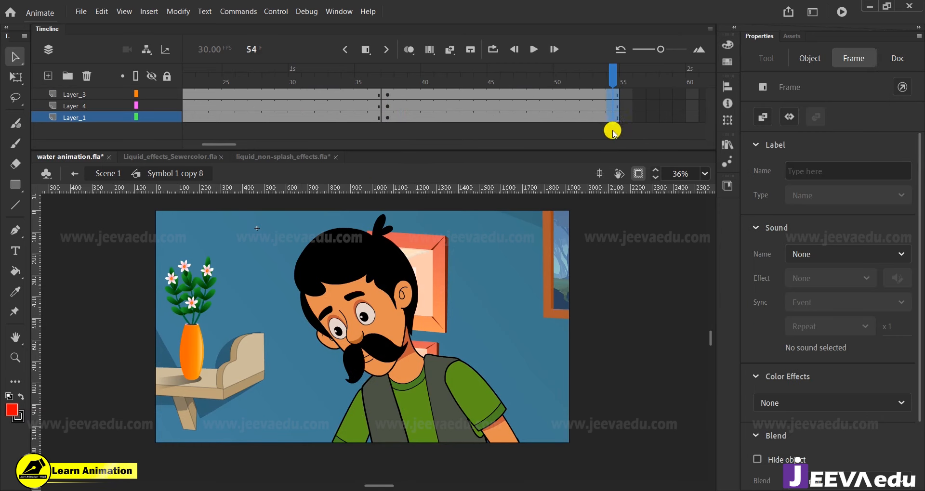
- Try adding keyframes at frame 54 on all three layers
{"action": "key", "text": "F7"}
{"action": "left_click_drag", "start_coordinate": [587, 94], "coordinate": [615, 115]}
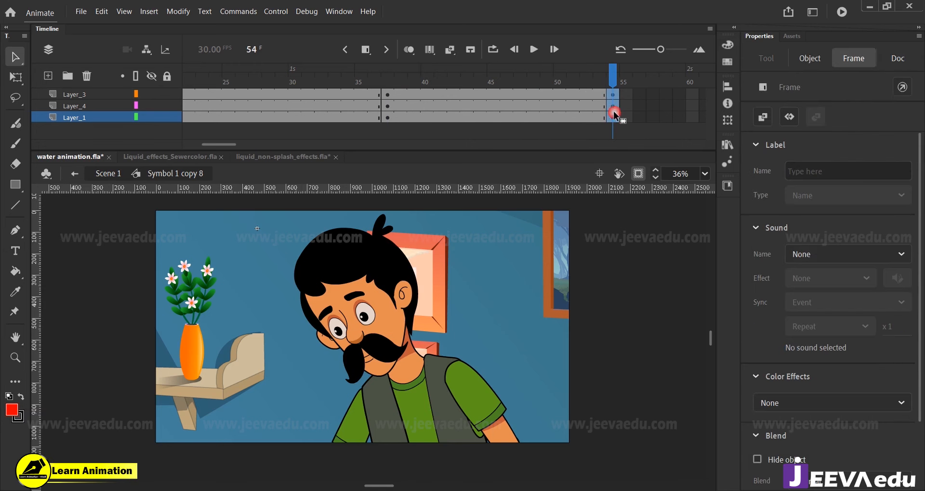
{"action": "left_click", "coordinate": [383, 337]}
- Open the man's symbol from the frame 37 close-up and go to frame 38 of its timeline
{"action": "left_click", "coordinate": [427, 95]}
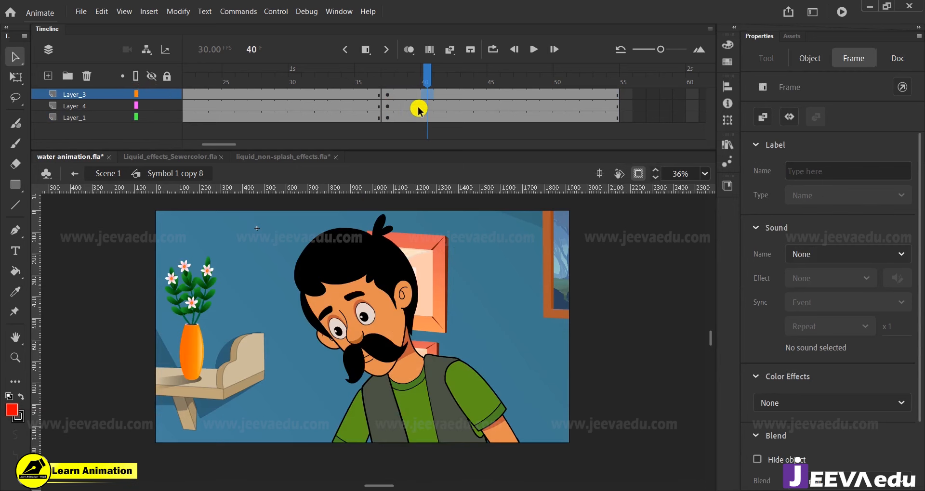
{"action": "left_click_drag", "start_coordinate": [417, 103], "coordinate": [387, 96]}
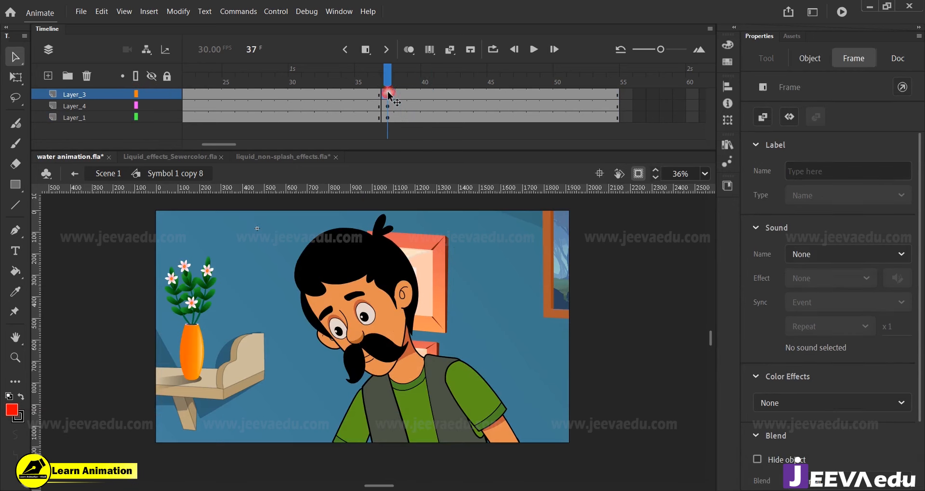
{"action": "left_click", "coordinate": [386, 303]}
{"action": "double_click", "coordinate": [378, 330]}
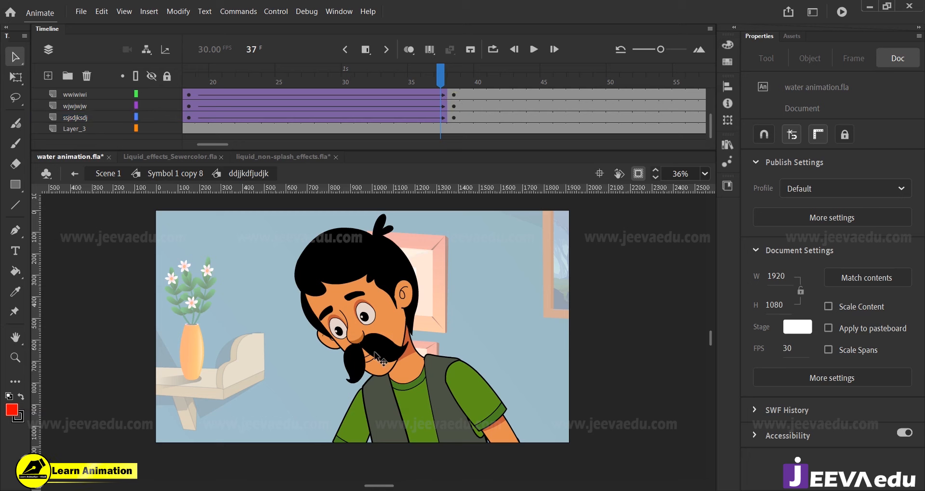
{"action": "left_click", "coordinate": [453, 83]}
{"action": "mouse_move", "coordinate": [452, 83]}
{"action": "left_mouse_down"}
{"action": "mouse_move", "coordinate": [508, 91]}
{"action": "mouse_move", "coordinate": [454, 97]}
{"action": "left_mouse_up"}
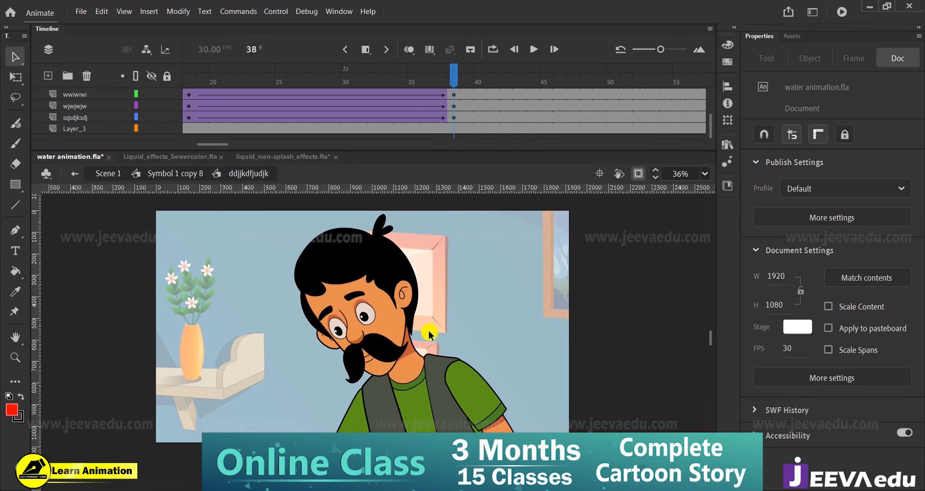
- Examine the man's full figure beyond the stage with clipping off, and return to Symbol 1 copy 8 with clipping on
{"action": "left_click", "coordinate": [638, 174]}
{"action": "key", "text": "z"}
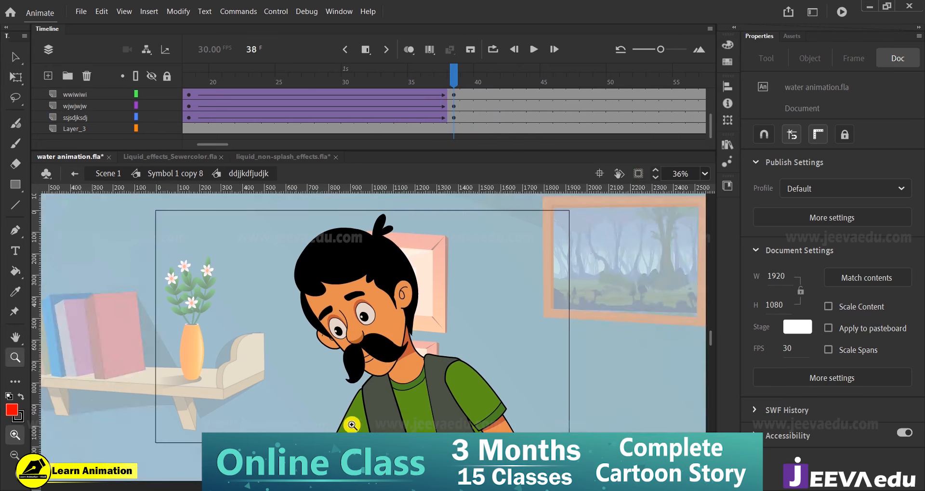
{"action": "left_click", "coordinate": [368, 403], "text": "alt"}
{"action": "left_click", "coordinate": [368, 405], "text": "alt"}
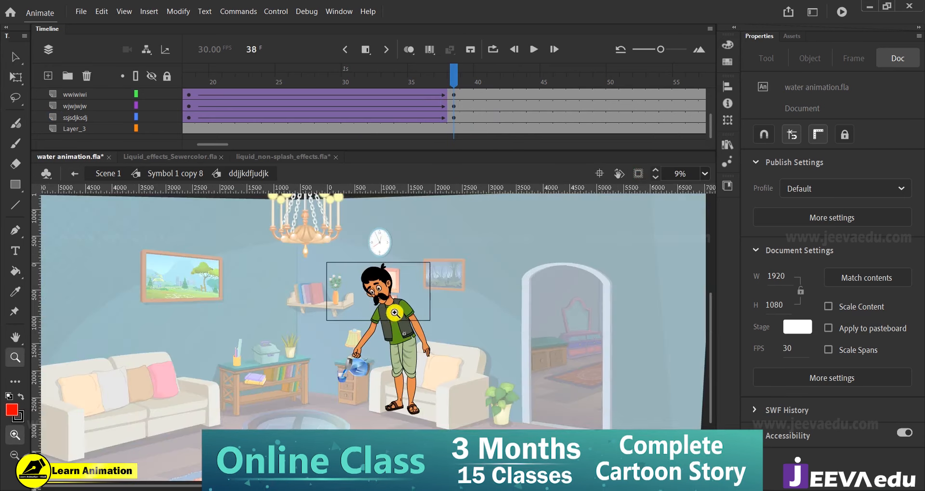
{"action": "left_click", "coordinate": [181, 177]}
{"action": "left_click", "coordinate": [638, 175]}
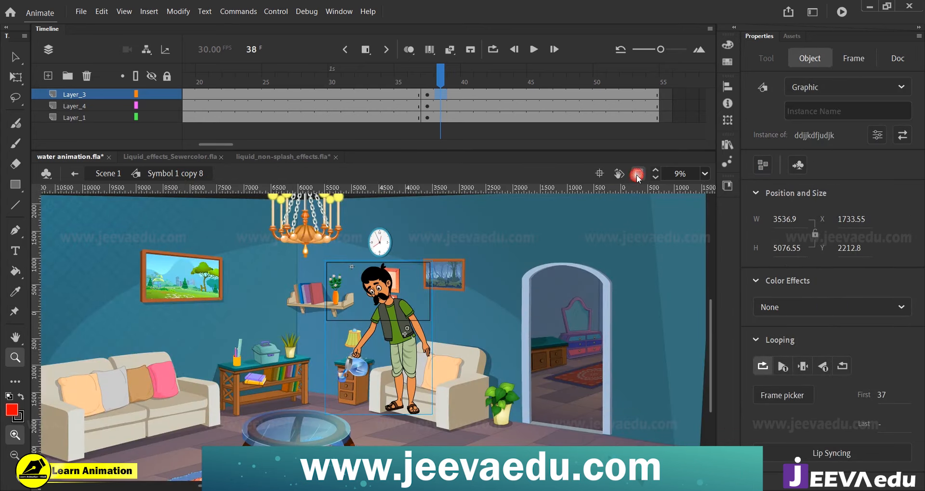
- Bring the man's close-up back to a full view and return to the frame 37 keyframes
{"action": "left_click", "coordinate": [386, 296]}
{"action": "left_click", "coordinate": [378, 311]}
{"action": "left_click_drag", "start_coordinate": [363, 392], "coordinate": [404, 354]}
{"action": "left_click_drag", "start_coordinate": [440, 99], "coordinate": [423, 107]}
{"action": "key", "text": "F6"}
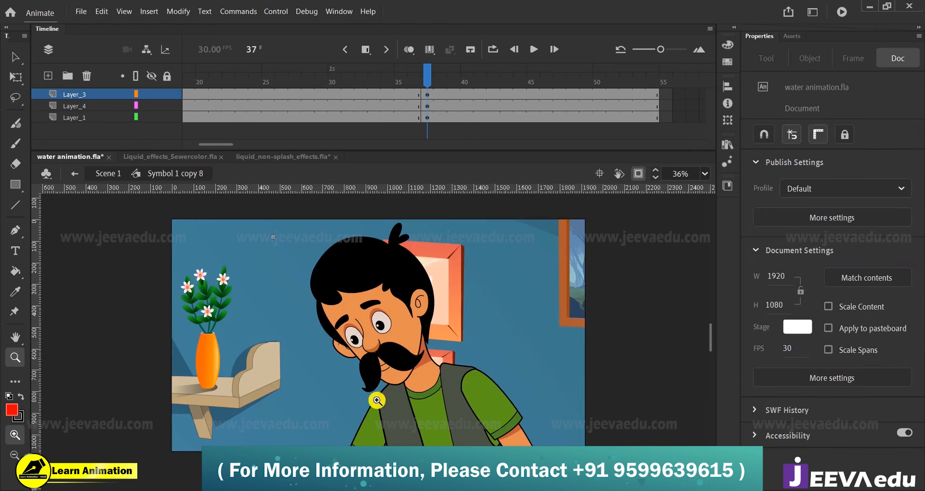
- Start the man's close-up at frame 38 by placing the keyframes of all three layers there
{"action": "left_click", "coordinate": [435, 90]}
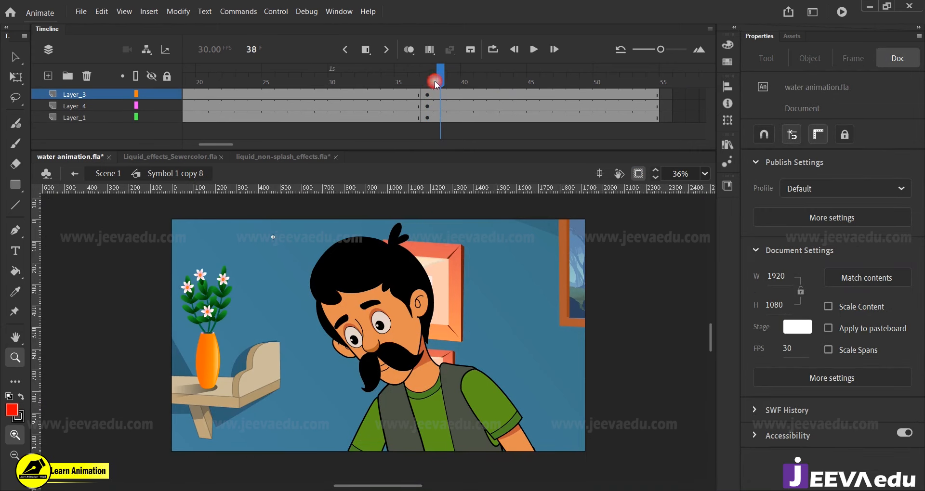
{"action": "key", "text": "v"}
{"action": "double_click", "coordinate": [395, 312]}
{"action": "left_click", "coordinate": [175, 174]}
{"action": "left_click_drag", "start_coordinate": [441, 94], "coordinate": [443, 117]}
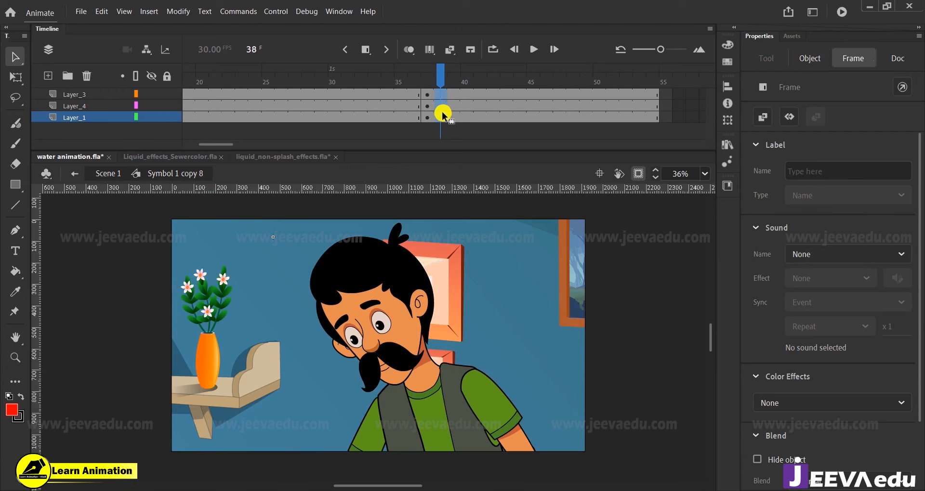
{"action": "key", "text": "F6"}
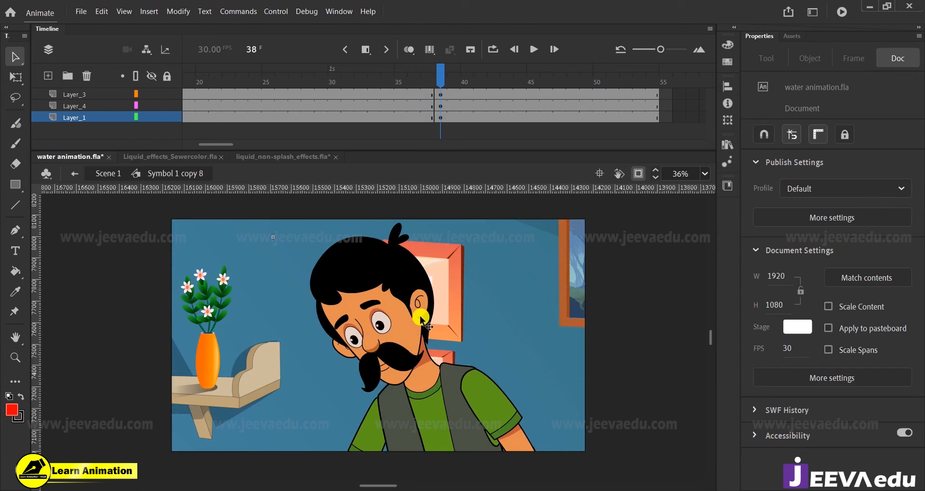
{"action": "double_click", "coordinate": [406, 336]}
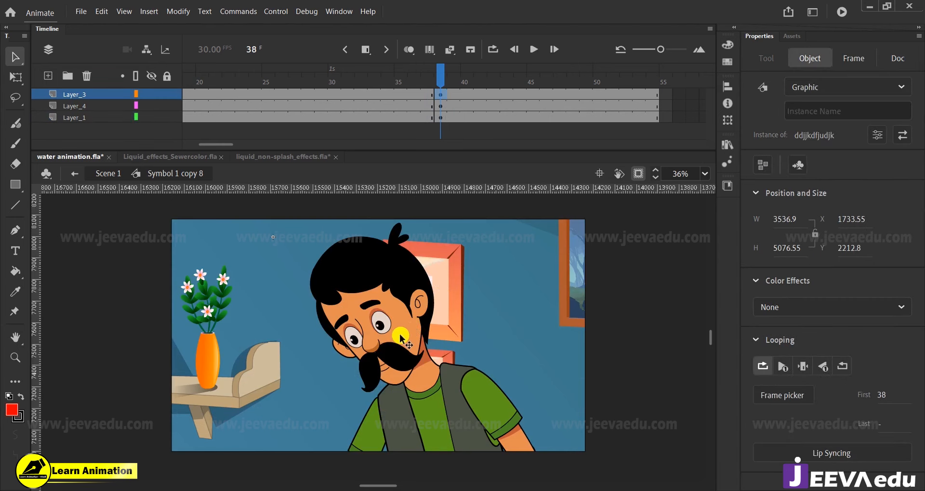
{"action": "left_click", "coordinate": [489, 109]}
{"action": "left_click_drag", "start_coordinate": [458, 76], "coordinate": [444, 113]}
{"action": "left_click", "coordinate": [334, 289]}
{"action": "left_click", "coordinate": [329, 279]}
{"action": "left_click", "coordinate": [193, 177]}
- Open the man's symbol from the close-up and go to frame 46 of its timeline
{"action": "left_click", "coordinate": [559, 80]}
{"action": "double_click", "coordinate": [407, 336]}
{"action": "left_click", "coordinate": [487, 140]}
{"action": "left_click_drag", "start_coordinate": [441, 98], "coordinate": [442, 150]}
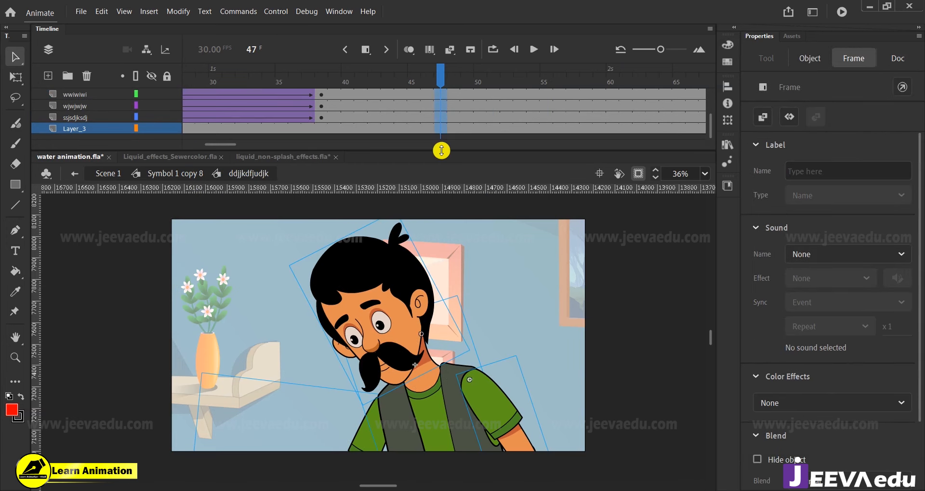
{"action": "left_click", "coordinate": [429, 116]}
{"action": "left_click", "coordinate": [403, 309]}
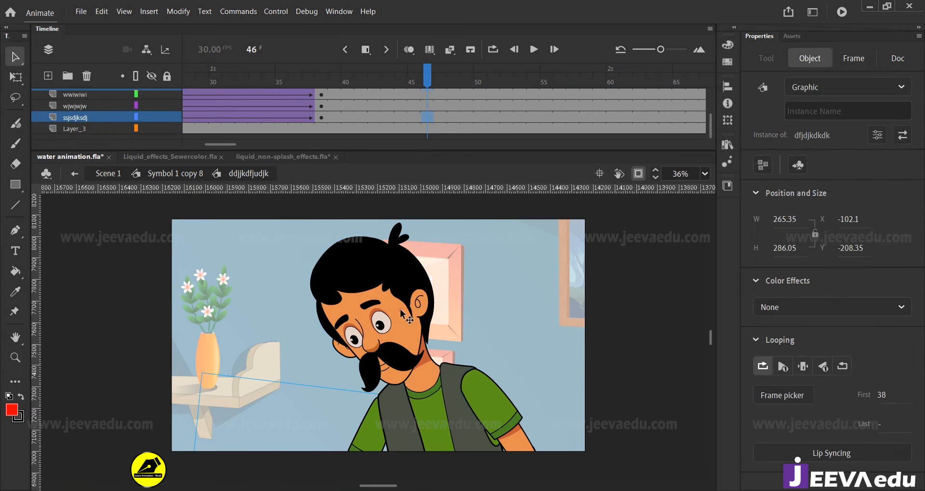
{"action": "left_click", "coordinate": [448, 395]}
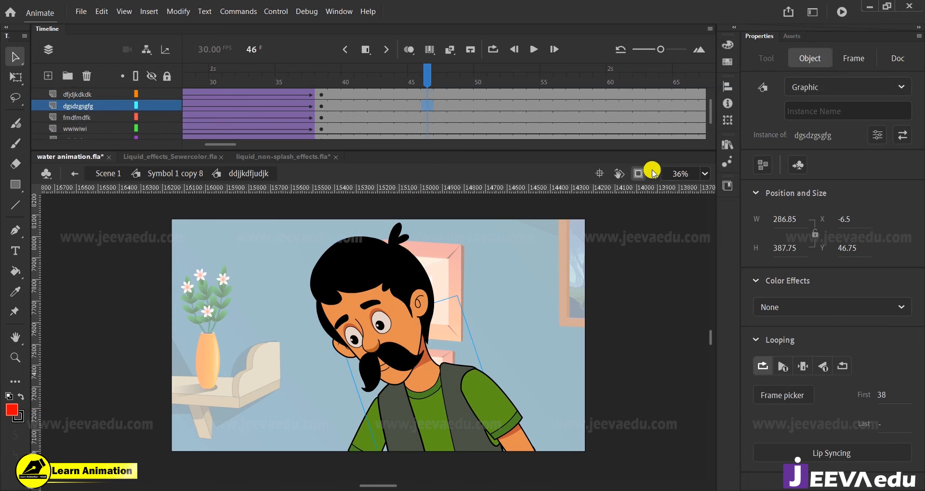
- Turn off stage clipping, select the man's head, torso and arms, and add keyframes for them at frame 46
{"action": "left_click", "coordinate": [641, 175]}
{"action": "key", "text": "z"}
{"action": "left_click", "coordinate": [453, 400], "text": "alt"}
{"action": "key", "text": "v"}
{"action": "left_click_drag", "start_coordinate": [289, 262], "coordinate": [435, 366]}
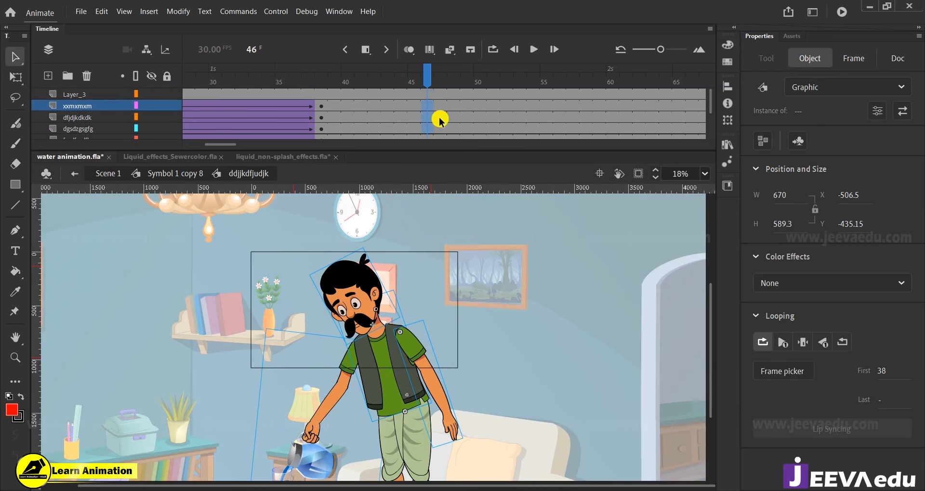
{"action": "scroll", "coordinate": [422, 143], "scroll_direction": "left", "scroll_amount": 3}
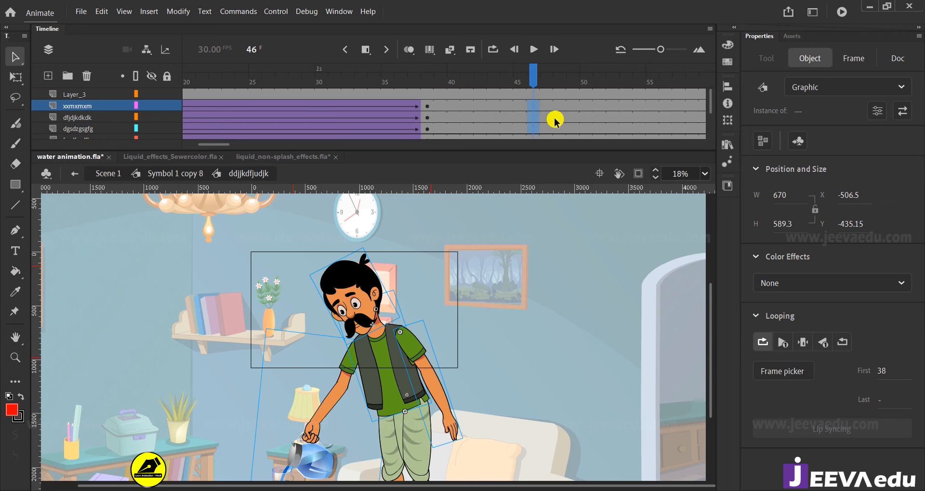
{"action": "key", "text": "z"}
{"action": "left_click", "coordinate": [378, 281]}
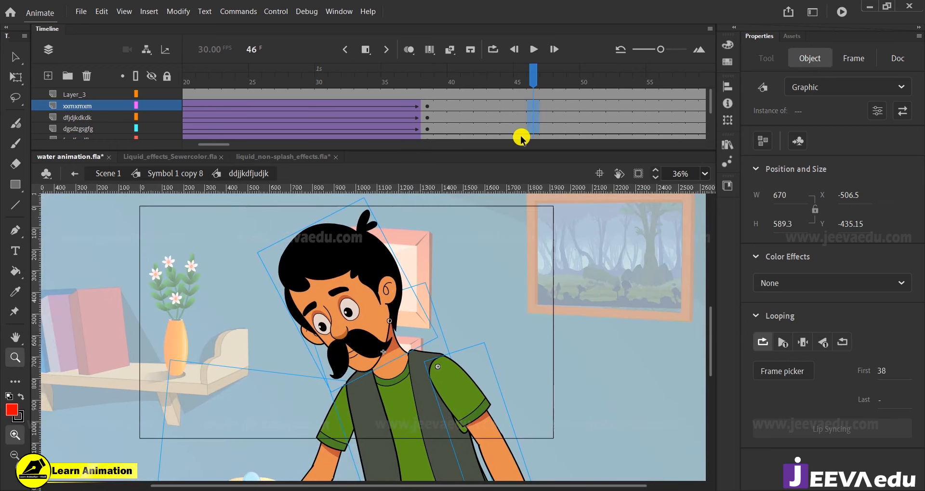
{"action": "key", "text": "F6"}
- Create classic tweens between frames 38 and 46 on the head, torso and free-arm layers and raise their ease
{"action": "left_click_drag", "start_coordinate": [507, 106], "coordinate": [502, 132]}
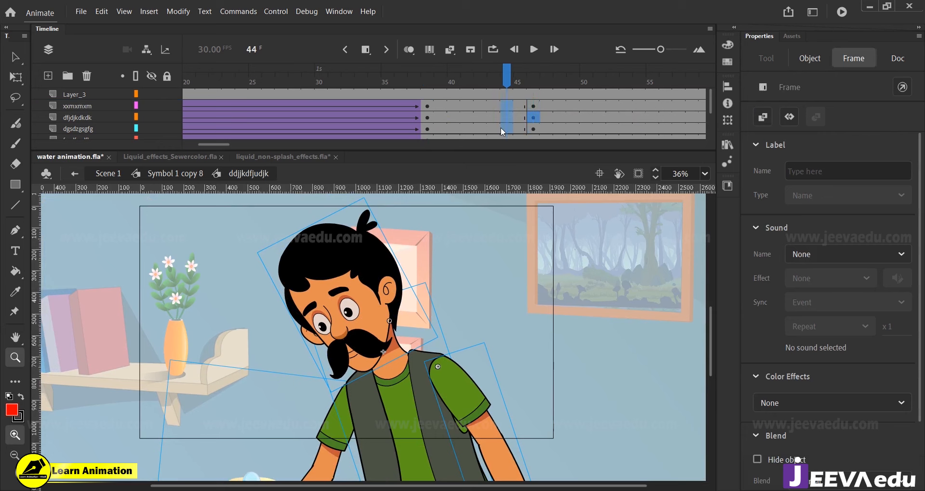
{"action": "right_click", "coordinate": [496, 129]}
{"action": "left_click", "coordinate": [530, 128]}
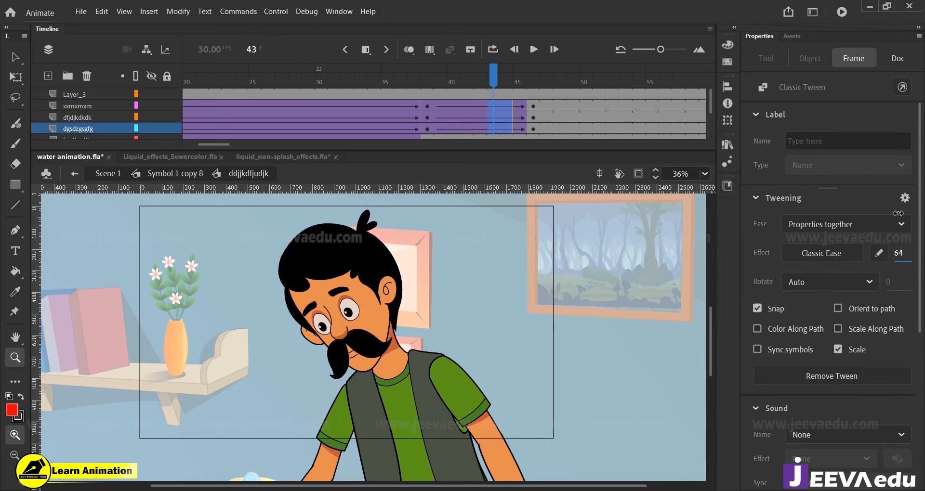
{"action": "left_click", "coordinate": [517, 94]}
- Try rotating the man's upper body at frame 46 with Free Transform
{"action": "left_click_drag", "start_coordinate": [534, 106], "coordinate": [533, 129]}
{"action": "key", "text": "q"}
{"action": "key", "text": "ctrl+minus"}
{"action": "left_click_drag", "start_coordinate": [476, 251], "coordinate": [493, 265]}
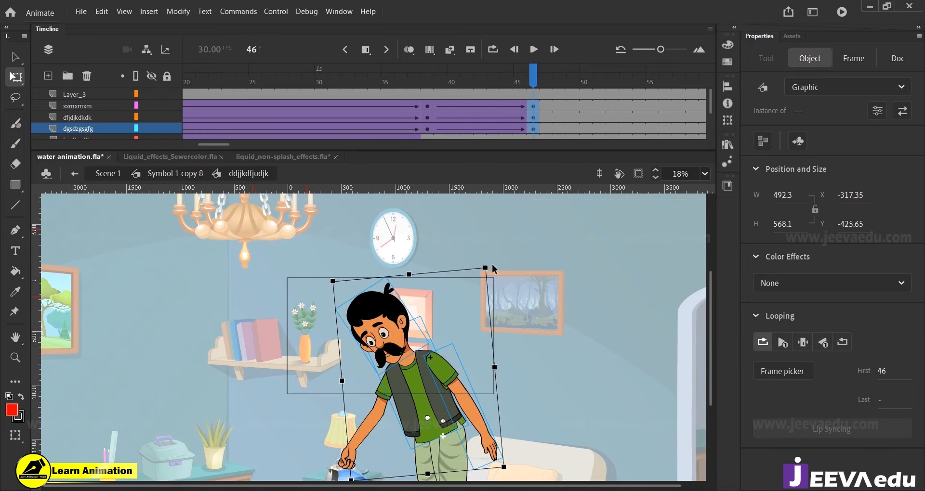
{"action": "key", "text": "ctrl+z"}
- Create a classic tween with ease 100 between frames 38 and 46 on the pouring arm's layer
{"action": "left_click", "coordinate": [346, 378]}
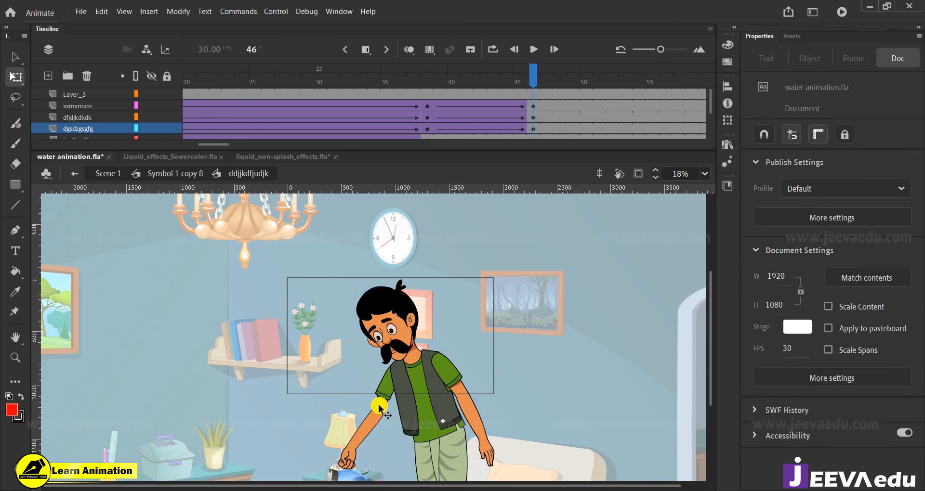
{"action": "left_click", "coordinate": [383, 412]}
{"action": "left_click", "coordinate": [506, 117]}
{"action": "right_click", "coordinate": [506, 117]}
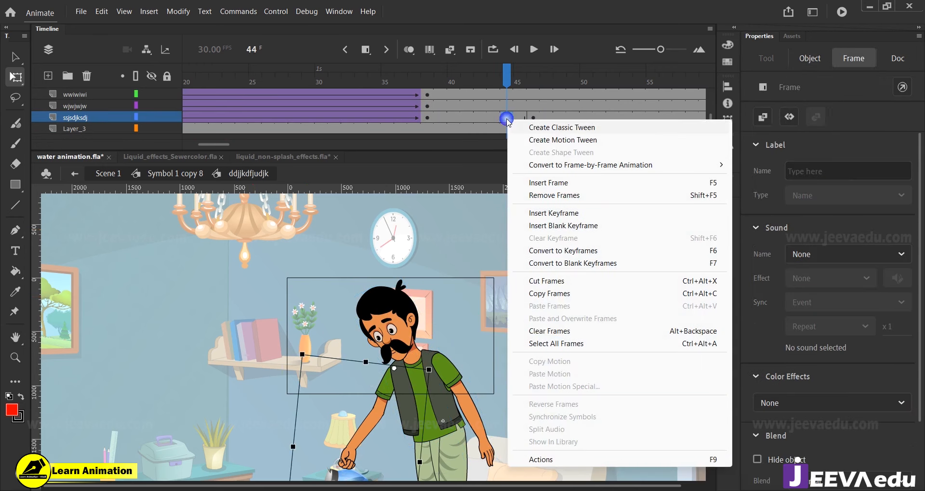
{"action": "left_click", "coordinate": [556, 126]}
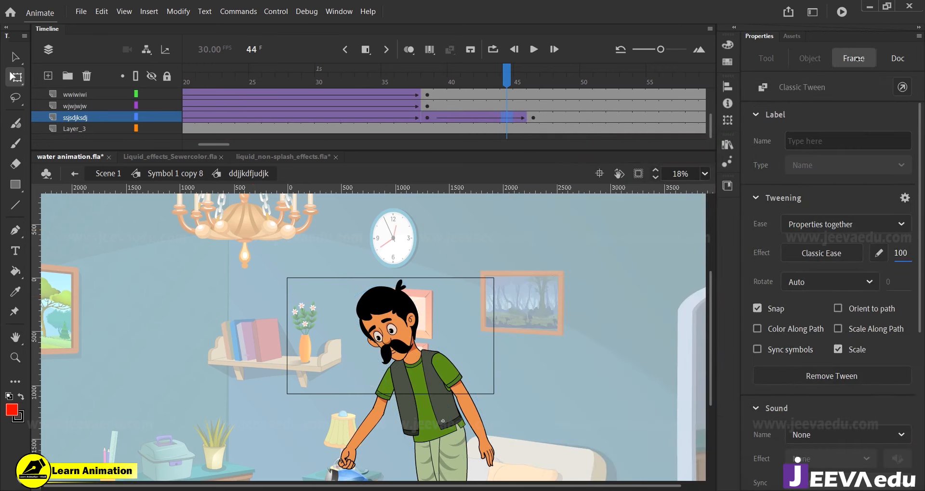
{"action": "left_click_drag", "start_coordinate": [860, 68], "coordinate": [856, 69]}
- Keyframe the fmdfmdfk, wwiwiwi and wjwjwjw layers at frame 46 and give them eased classic tweens from frame 38
{"action": "scroll", "coordinate": [503, 110], "scroll_direction": "up", "scroll_amount": 2}
{"action": "left_click_drag", "start_coordinate": [533, 106], "coordinate": [532, 127]}
{"action": "right_click", "coordinate": [501, 117]}
{"action": "left_click", "coordinate": [530, 128]}
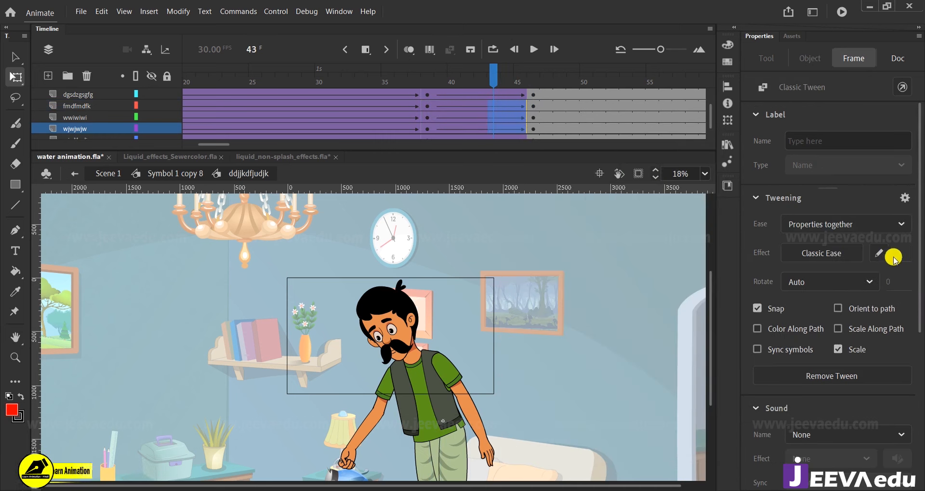
{"action": "left_click_drag", "start_coordinate": [899, 256], "coordinate": [906, 167]}
- Select the man's body parts on all keyframed layers at frame 46 for a free transform
{"action": "scroll", "coordinate": [518, 75], "scroll_direction": "up", "scroll_amount": 3}
{"action": "left_click_drag", "start_coordinate": [532, 92], "coordinate": [536, 158]}
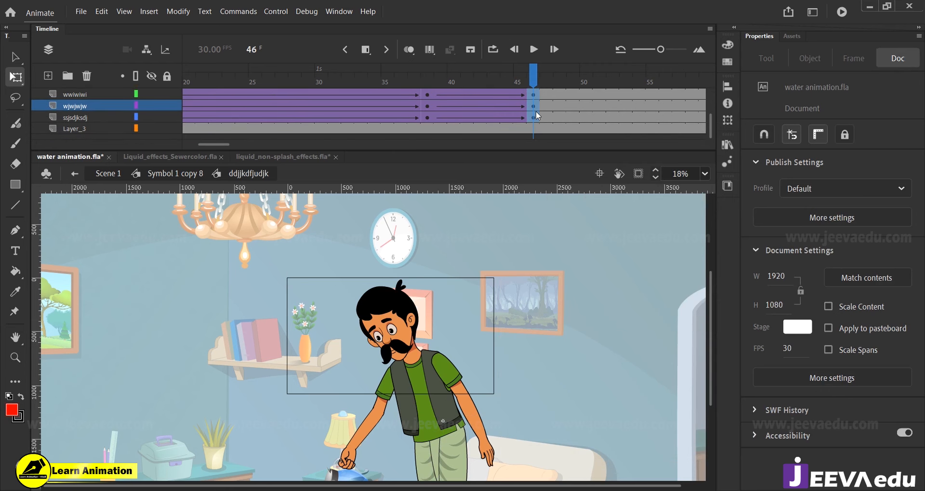
{"action": "left_click_drag", "start_coordinate": [536, 111], "coordinate": [535, 114]}
{"action": "key", "text": "z"}
{"action": "left_click", "coordinate": [412, 369]}
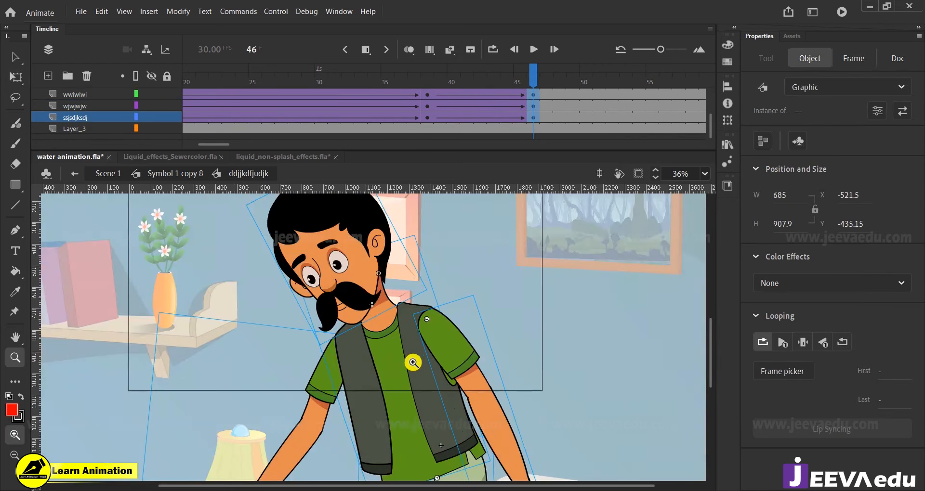
{"action": "key", "text": "q"}
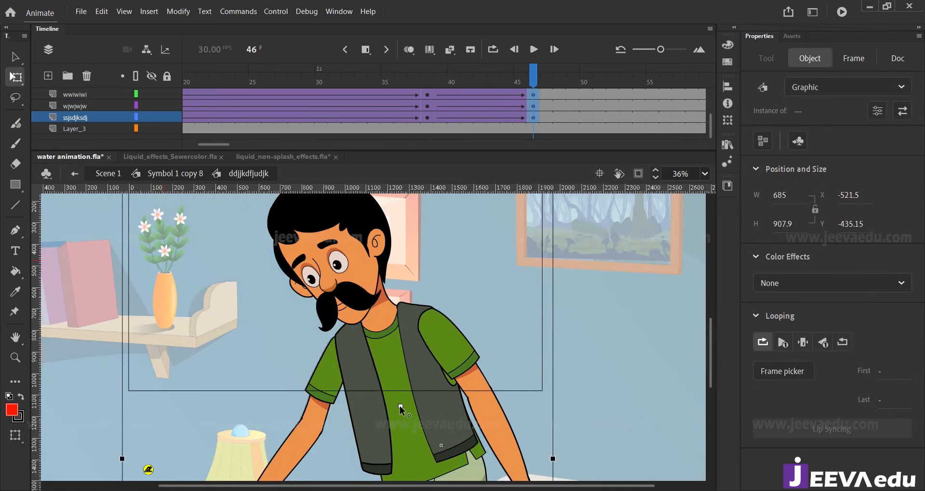
{"action": "left_click_drag", "start_coordinate": [408, 326], "coordinate": [428, 395]}
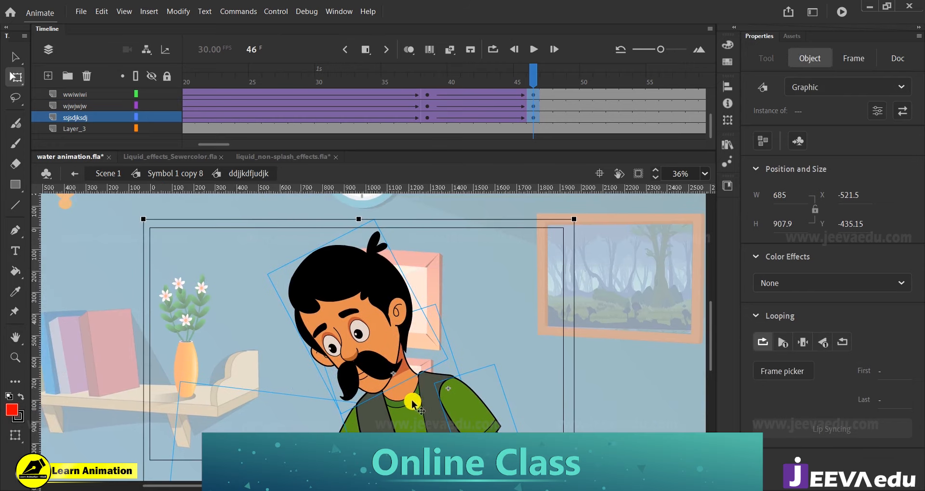
- Select only the man's upper-body parts at frame 46 and tilt them slightly about a pivot moved to the waist
{"action": "key", "text": "v"}
{"action": "key", "text": "z"}
{"action": "left_click", "coordinate": [393, 388], "text": "alt"}
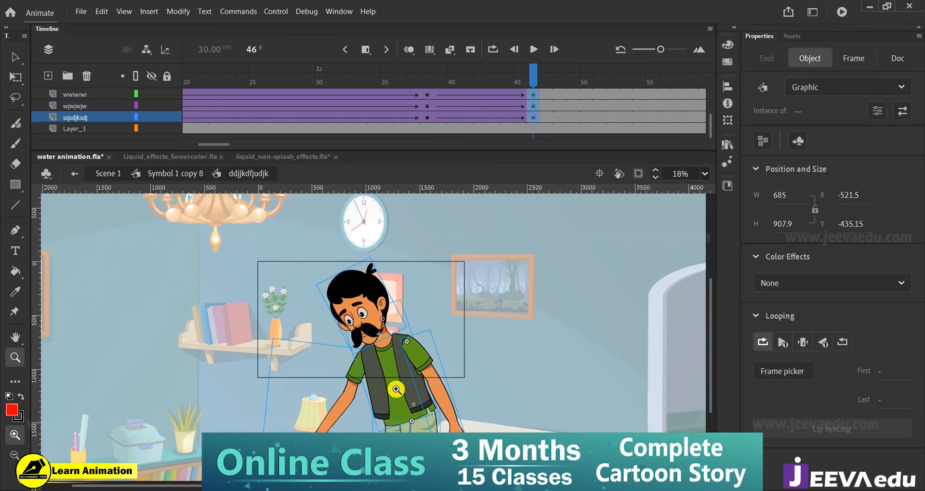
{"action": "key", "text": "v"}
{"action": "left_click_drag", "start_coordinate": [304, 281], "coordinate": [454, 365]}
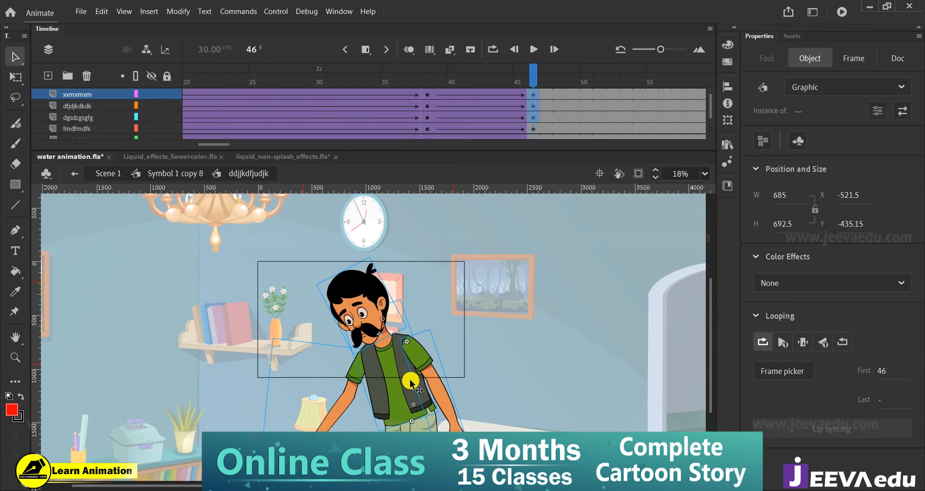
{"action": "key", "text": "q"}
{"action": "left_click_drag", "start_coordinate": [363, 399], "coordinate": [404, 401]}
{"action": "left_click_drag", "start_coordinate": [477, 266], "coordinate": [476, 255]}
{"action": "left_click", "coordinate": [486, 244]}
- Adjust the rotation of the man's head and pouring arm at frame 46
{"action": "left_click", "coordinate": [372, 307]}
{"action": "left_click_drag", "start_coordinate": [372, 254], "coordinate": [341, 264]}
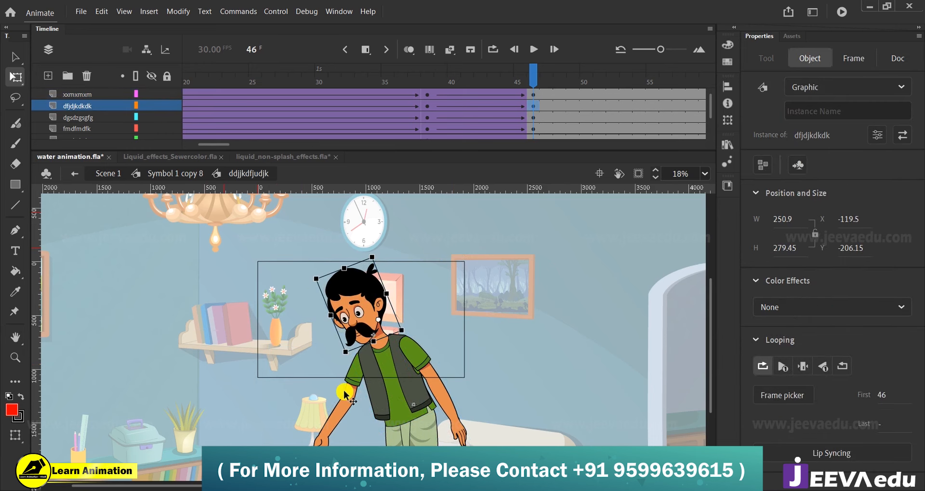
{"action": "left_click", "coordinate": [345, 399]}
{"action": "left_click_drag", "start_coordinate": [354, 434], "coordinate": [351, 376]}
{"action": "left_click_drag", "start_coordinate": [384, 468], "coordinate": [388, 475]}
{"action": "left_click", "coordinate": [462, 374]}
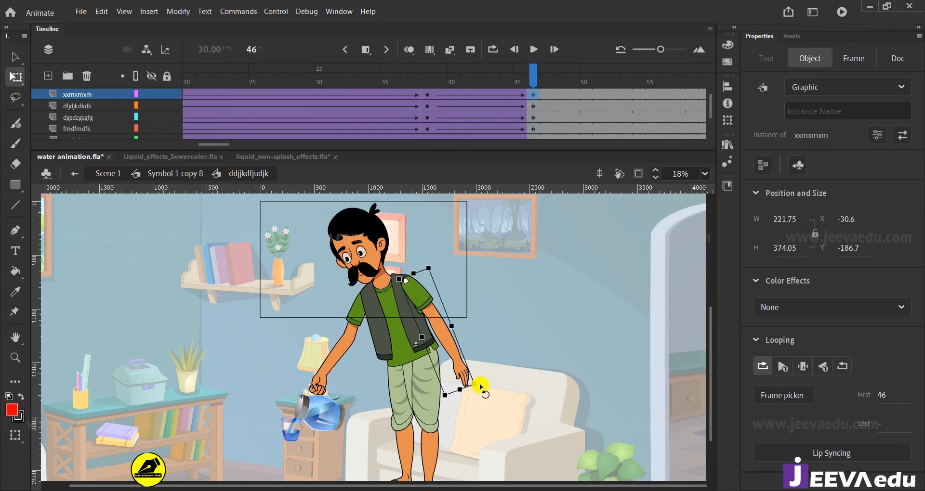
- Review the man's tweened movement up to frame 46 and return to Symbol 1 copy 8
{"action": "scroll", "coordinate": [482, 344], "scroll_direction": "up", "scroll_amount": 3}
{"action": "left_click_drag", "start_coordinate": [533, 75], "coordinate": [519, 140]}
{"action": "key", "text": "Return"}
{"action": "key", "text": "Return"}
{"action": "left_click_drag", "start_coordinate": [529, 88], "coordinate": [464, 89]}
{"action": "left_click", "coordinate": [196, 174]}
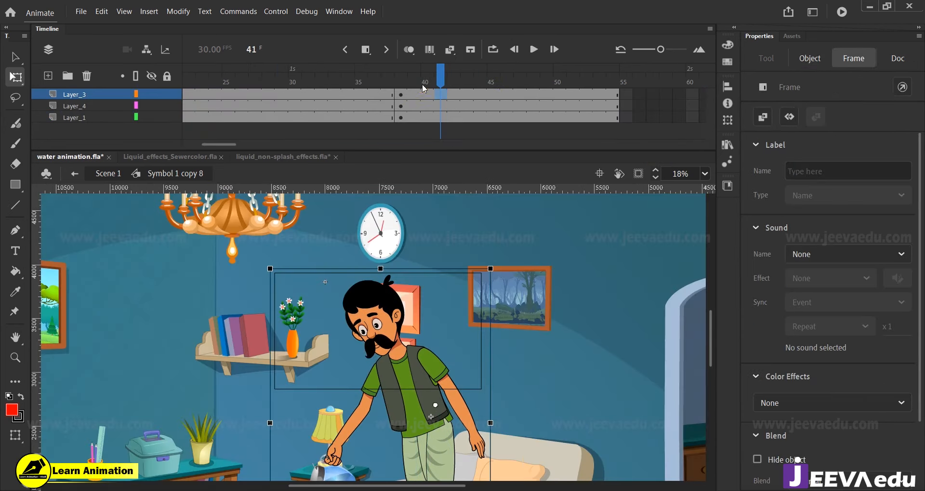
- Clip the content to the stage again and play the man's close-up from frame 38
{"action": "left_click", "coordinate": [399, 87]}
{"action": "key", "text": "z"}
{"action": "left_click", "coordinate": [639, 174]}
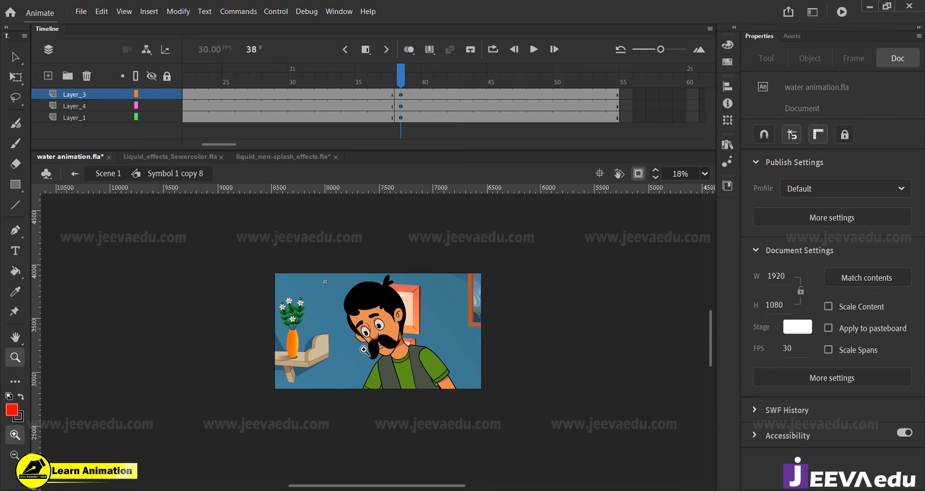
{"action": "left_click", "coordinate": [365, 350]}
{"action": "left_click_drag", "start_coordinate": [447, 350], "coordinate": [452, 354]}
{"action": "key", "text": "Return"}
- Open the man's symbol at frame 54 and add keyframes there on its body-part layers
{"action": "left_click", "coordinate": [601, 98]}
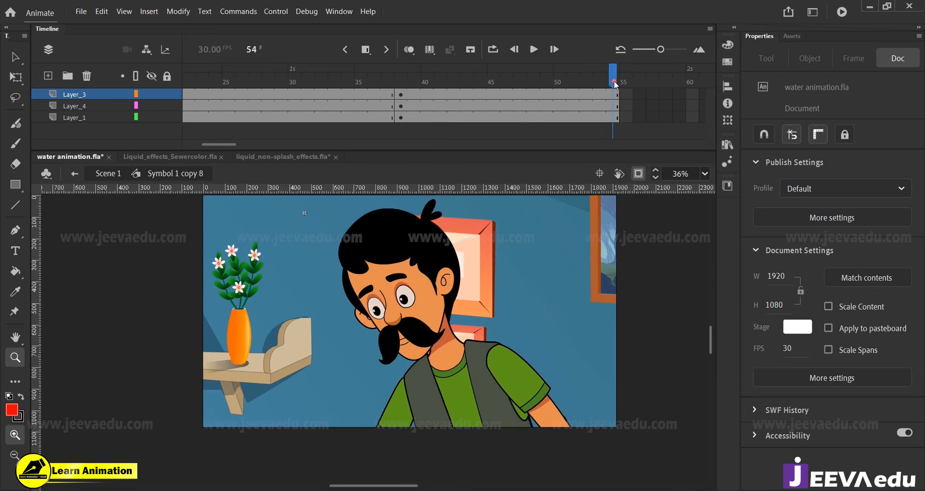
{"action": "key", "text": "v"}
{"action": "double_click", "coordinate": [423, 312]}
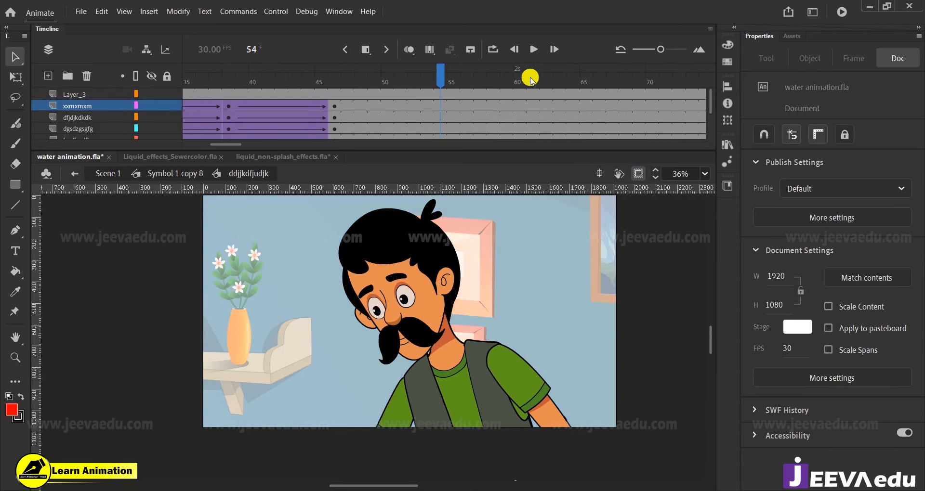
{"action": "left_click_drag", "start_coordinate": [438, 174], "coordinate": [438, 175]}
{"action": "left_click", "coordinate": [448, 117]}
- Clear the frame 46 keyframes on the body-part layers to extend the tweens to frame 54
{"action": "left_click_drag", "start_coordinate": [440, 116], "coordinate": [335, 138]}
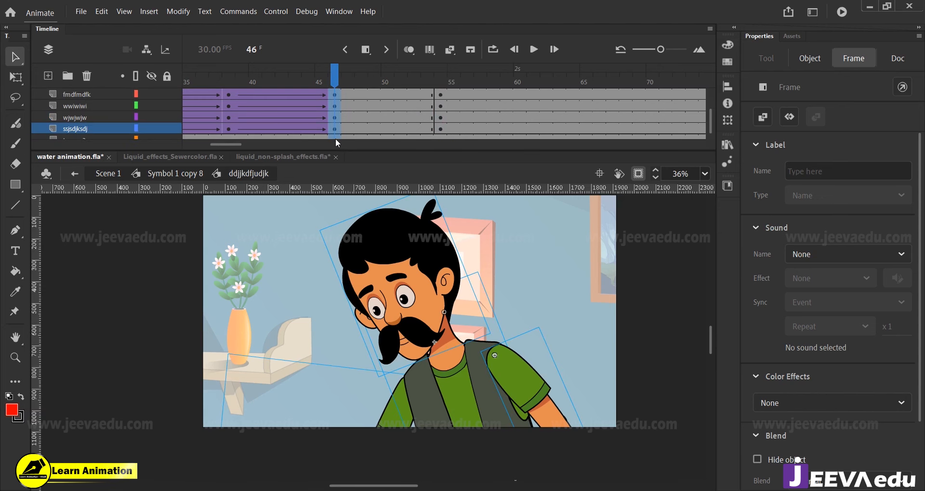
{"action": "right_click", "coordinate": [334, 127]}
{"action": "left_click", "coordinate": [370, 243]}
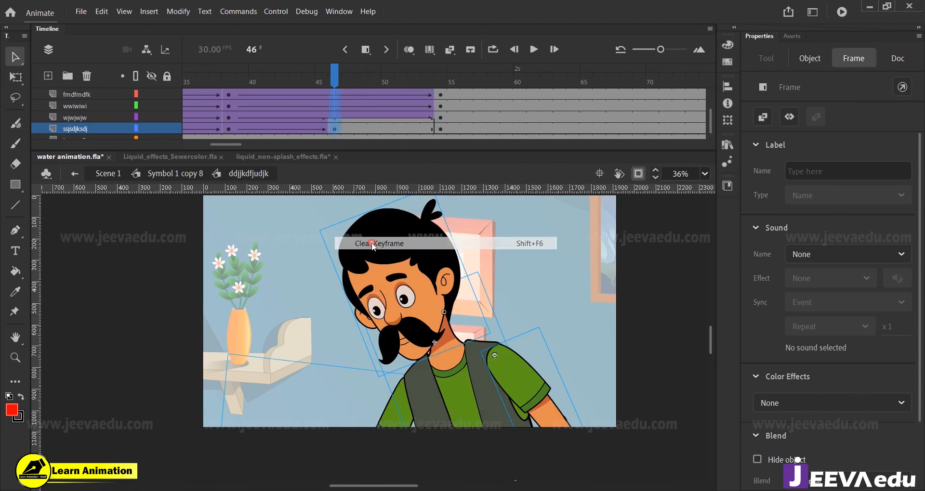
- Return to Symbol 1 copy 8 and add keyframes at frame 54 on all three layers
{"action": "left_click", "coordinate": [183, 173]}
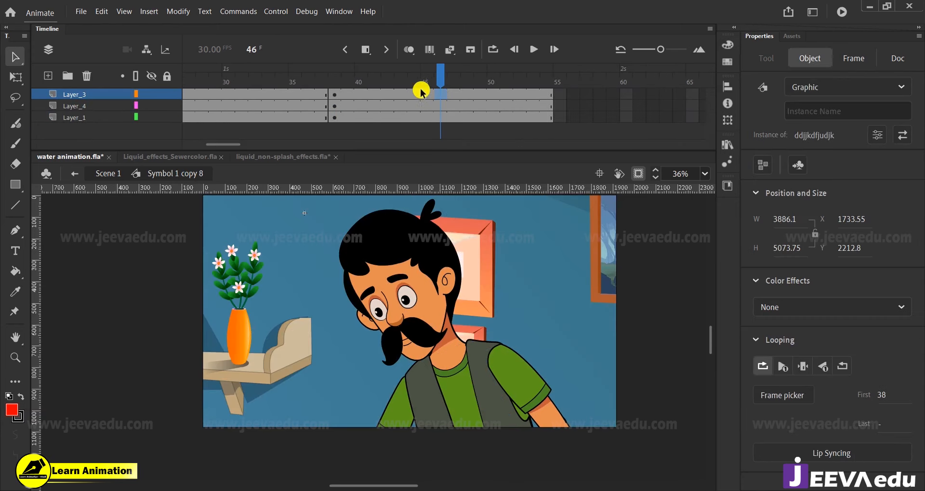
{"action": "left_click_drag", "start_coordinate": [283, 110], "coordinate": [569, 116]}
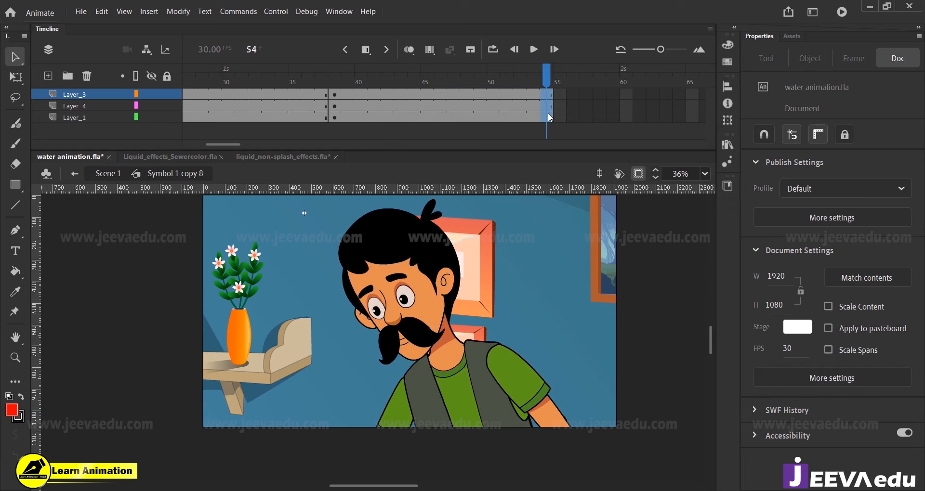
{"action": "left_click", "coordinate": [548, 117]}
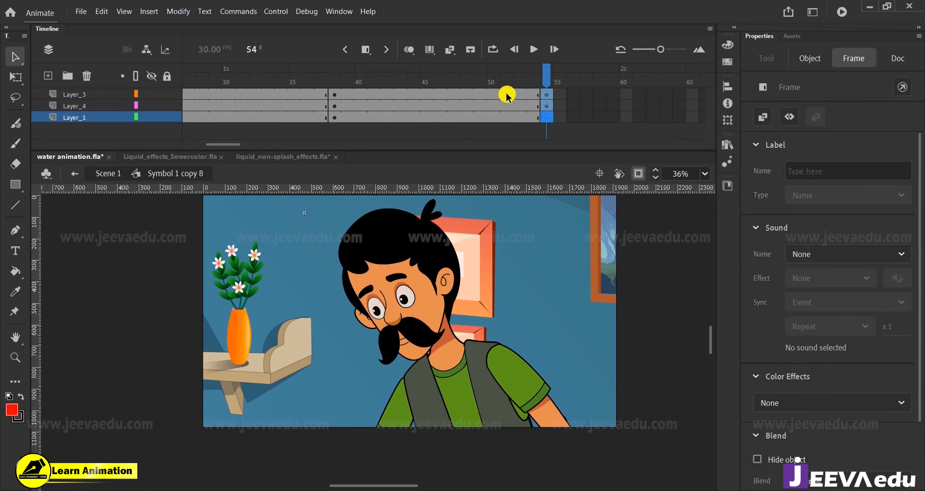
- Try to create a tween between frames 38 and 54 on all three layers
{"action": "left_click_drag", "start_coordinate": [536, 96], "coordinate": [480, 120]}
{"action": "right_click", "coordinate": [487, 117]}
{"action": "left_click", "coordinate": [525, 118]}
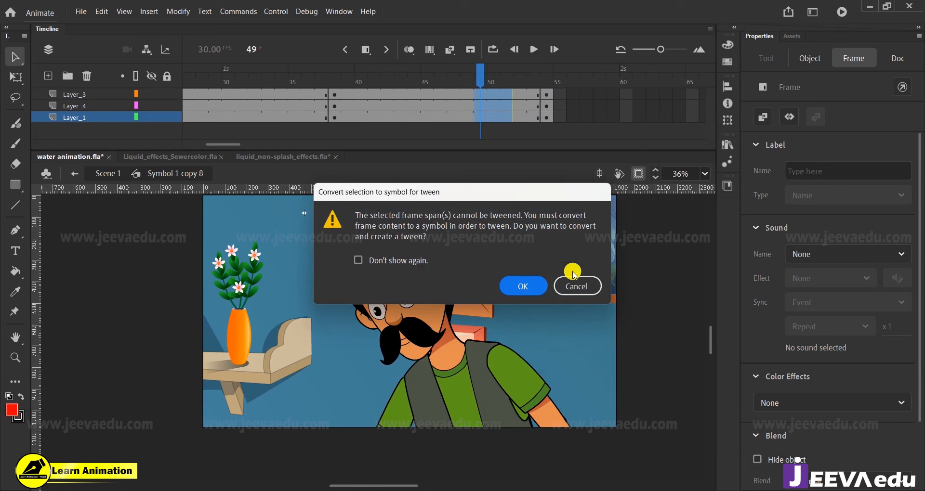
{"action": "left_click", "coordinate": [578, 287]}
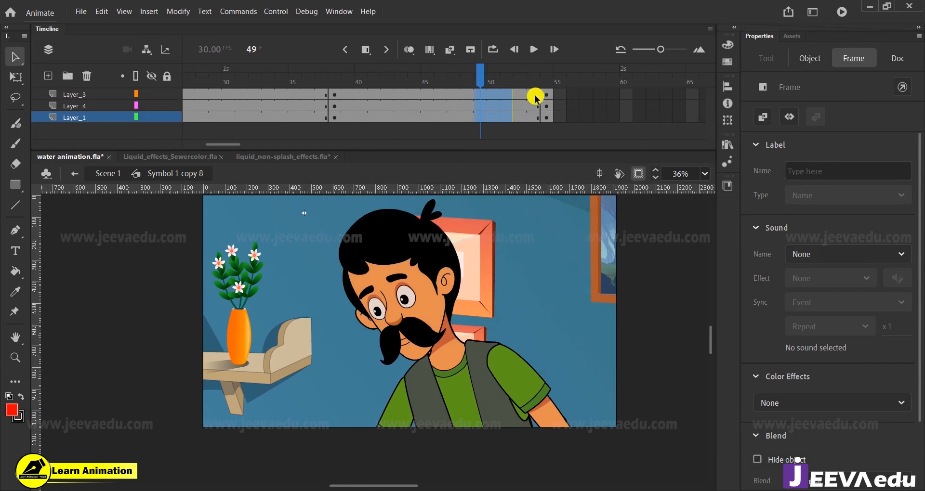
- Clear the frame 54 keyframes on all three layers of Symbol 1 copy 8
{"action": "left_click", "coordinate": [550, 106]}
{"action": "left_click", "coordinate": [548, 119]}
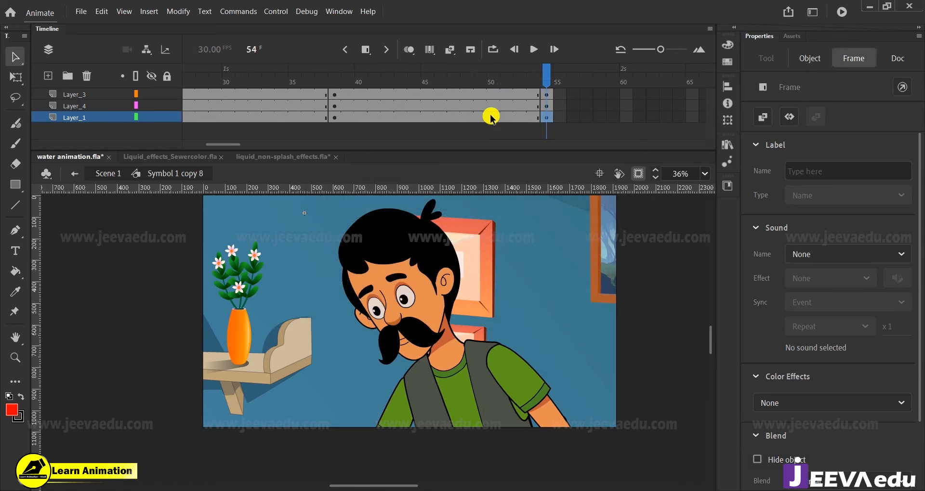
{"action": "left_click_drag", "start_coordinate": [455, 95], "coordinate": [478, 122]}
{"action": "left_click_drag", "start_coordinate": [489, 78], "coordinate": [528, 90]}
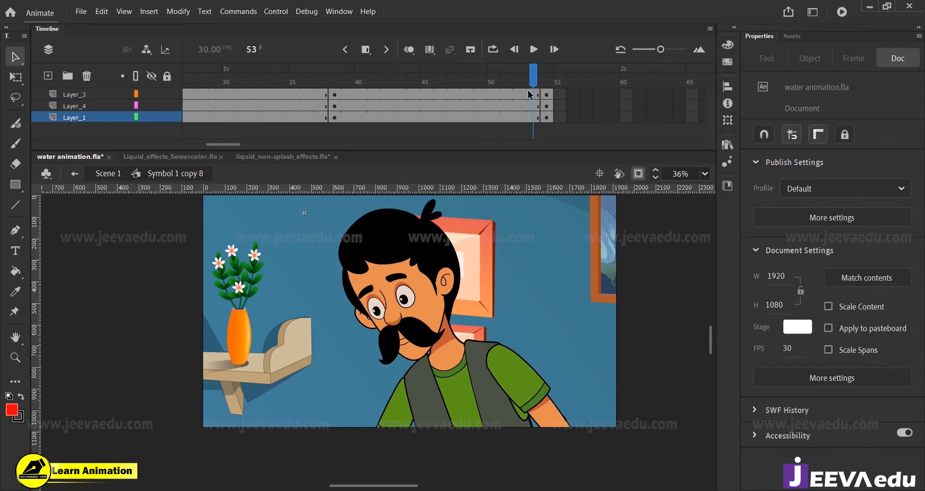
{"action": "right_click", "coordinate": [551, 115]}
{"action": "left_click", "coordinate": [595, 288]}
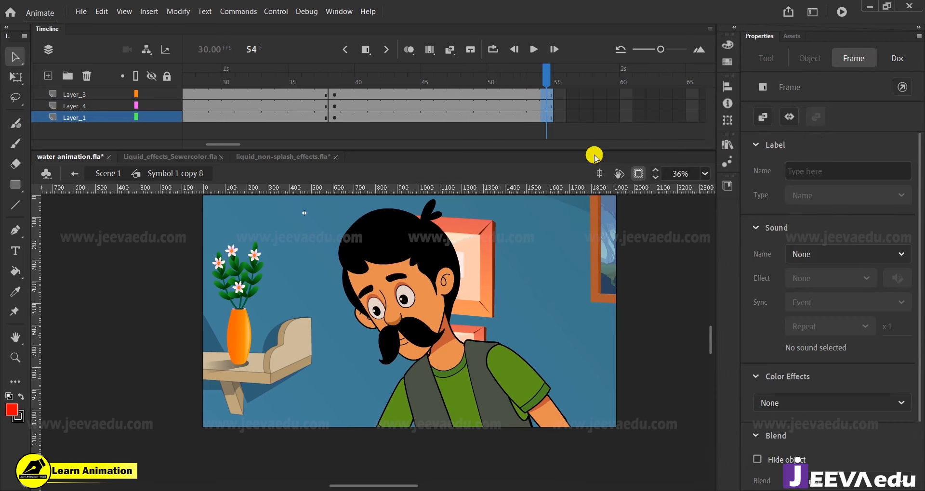
- Show the content beyond the stage and select the man at frame 54 to check his object type
{"action": "left_click", "coordinate": [638, 176]}
{"action": "key", "text": "z"}
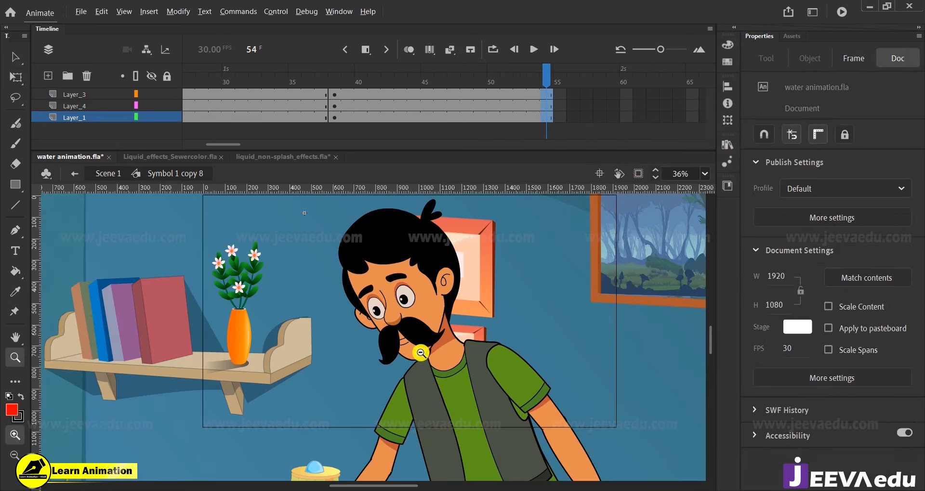
{"action": "left_click", "coordinate": [420, 353], "text": "alt"}
{"action": "left_click", "coordinate": [411, 352], "text": "alt"}
{"action": "key", "text": "v"}
{"action": "left_click", "coordinate": [374, 355]}
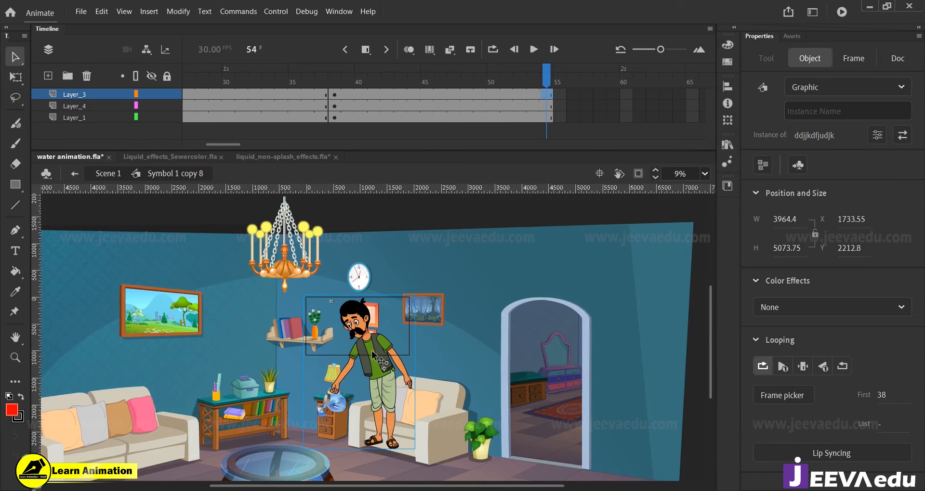
{"action": "left_click", "coordinate": [375, 350]}
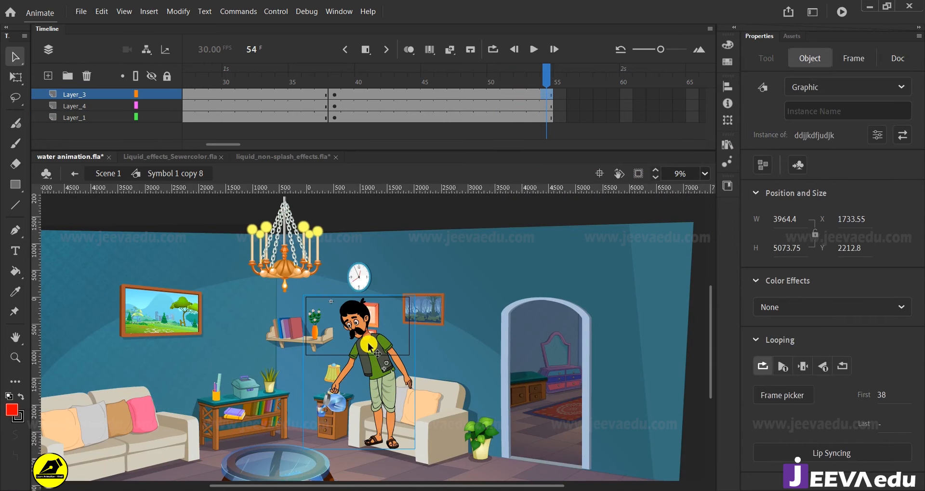
- Delete the man and then the room background as a check, undoing each deletion
{"action": "key", "text": "Delete"}
{"action": "key", "text": "ctrl+z"}
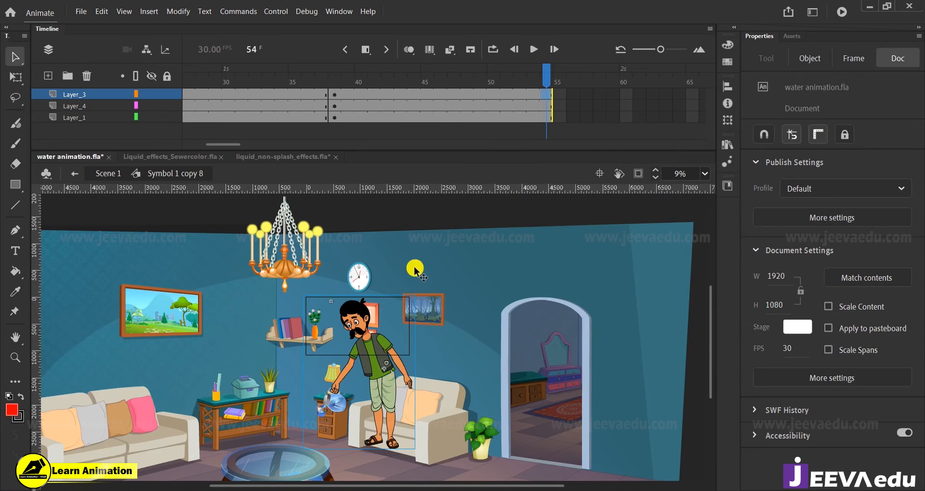
{"action": "left_click", "coordinate": [427, 266]}
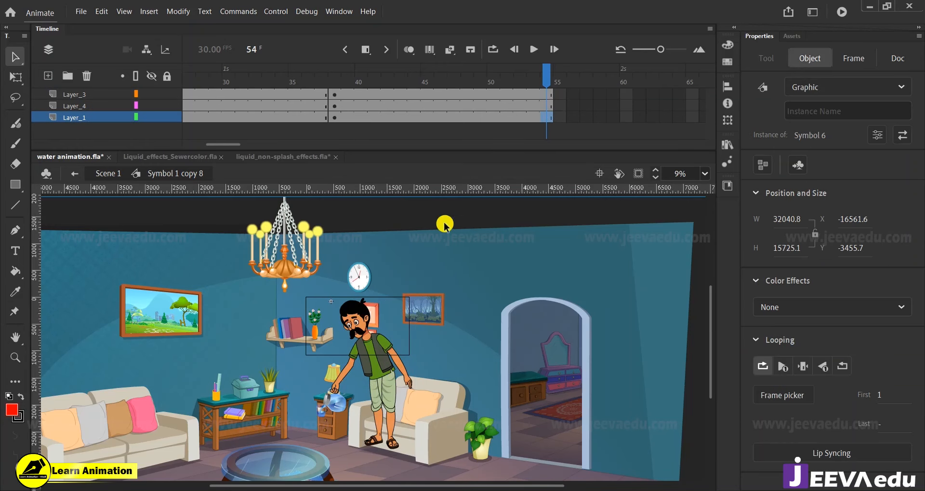
{"action": "key", "text": "Delete"}
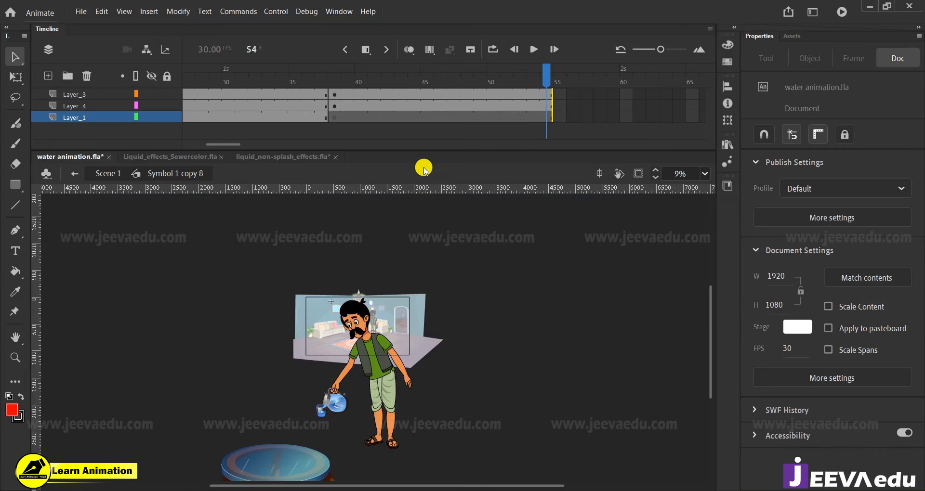
{"action": "key", "text": "ctrl+z"}
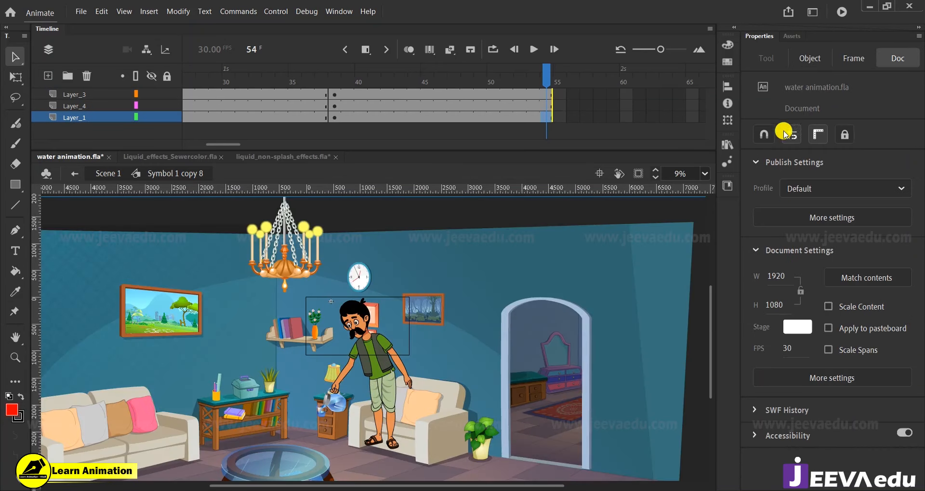
{"action": "left_click", "coordinate": [491, 253]}
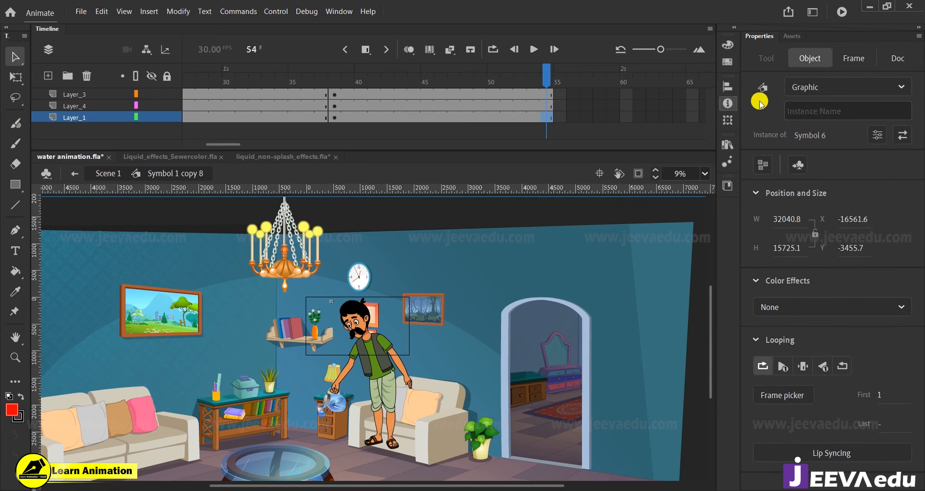
- Convert the round glass table group on Layer_4 to the graphic symbol Symbol 15
{"action": "left_click", "coordinate": [518, 106]}
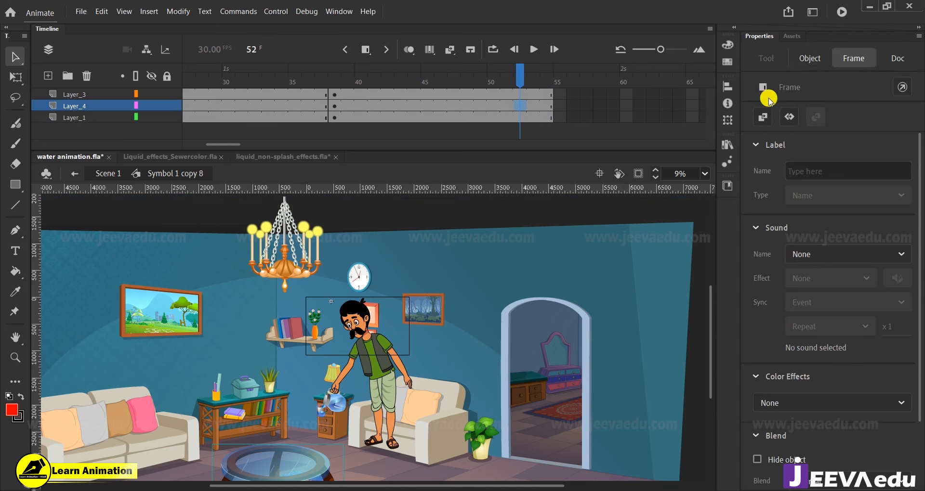
{"action": "key", "text": "z"}
{"action": "left_click", "coordinate": [334, 413], "text": "alt"}
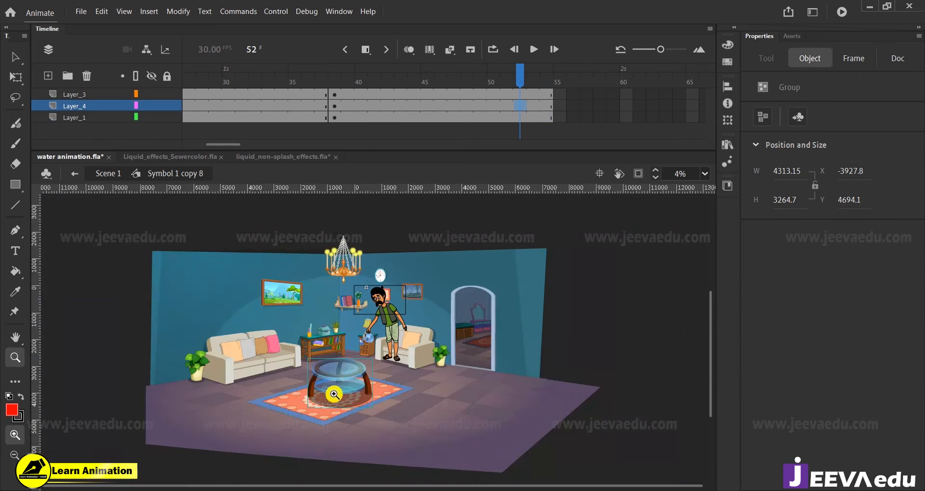
{"action": "left_click", "coordinate": [335, 378]}
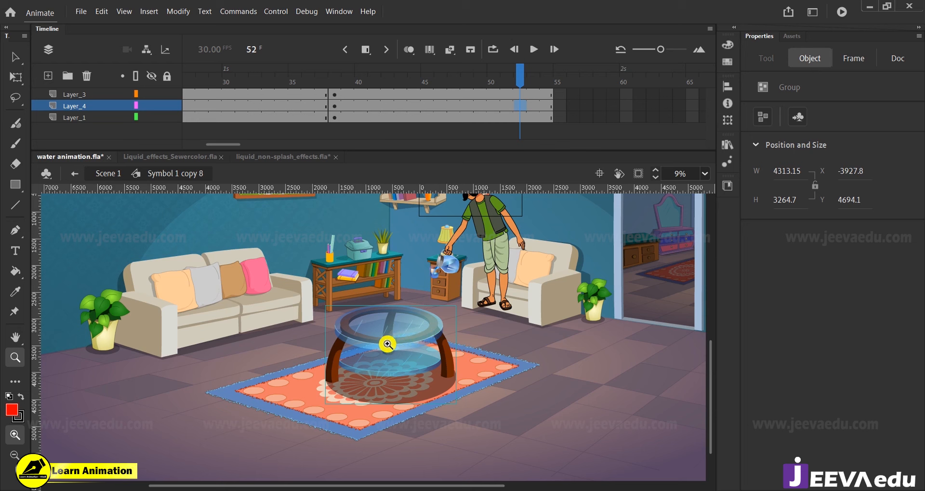
{"action": "key", "text": "F8"}
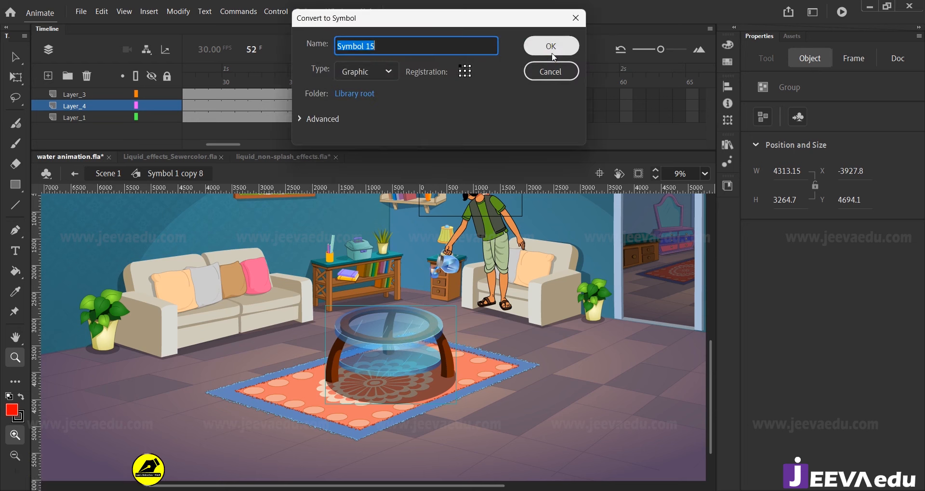
{"action": "left_click", "coordinate": [553, 45]}
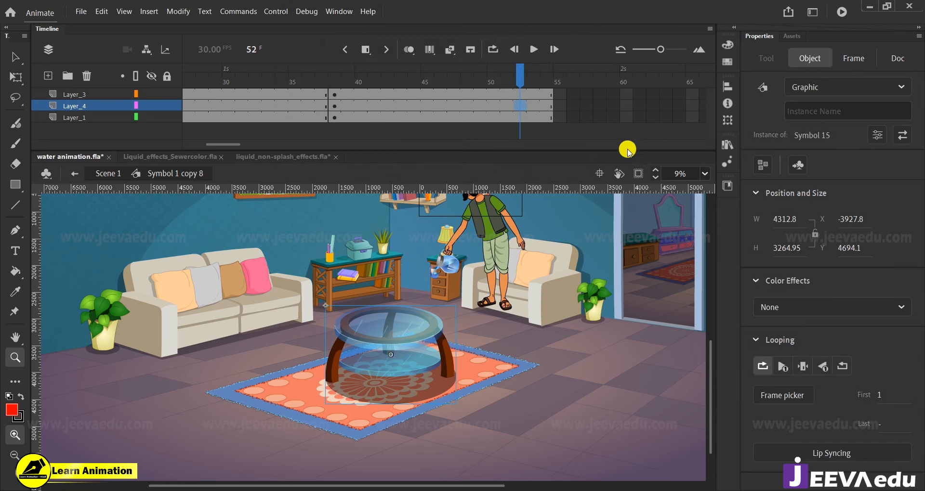
- Clip the content to the stage again and add keyframes at frame 54 on all three layers
{"action": "left_click", "coordinate": [639, 174]}
{"action": "left_click", "coordinate": [454, 217]}
{"action": "left_click_drag", "start_coordinate": [439, 323], "coordinate": [432, 347]}
{"action": "left_click", "coordinate": [408, 313]}
{"action": "left_click", "coordinate": [551, 118]}
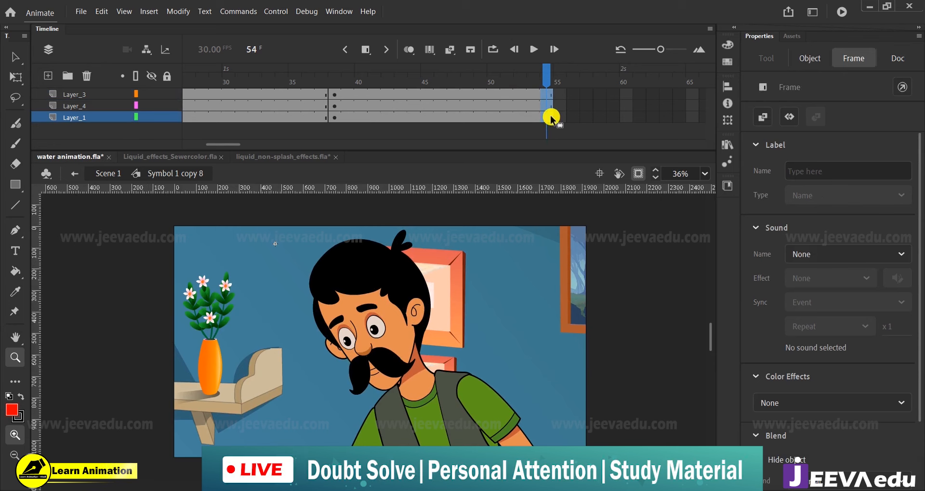
- Create classic tweens between frames 38 and 54 on all three layers
{"action": "left_click_drag", "start_coordinate": [550, 117], "coordinate": [480, 117]}
{"action": "right_click", "coordinate": [481, 117]}
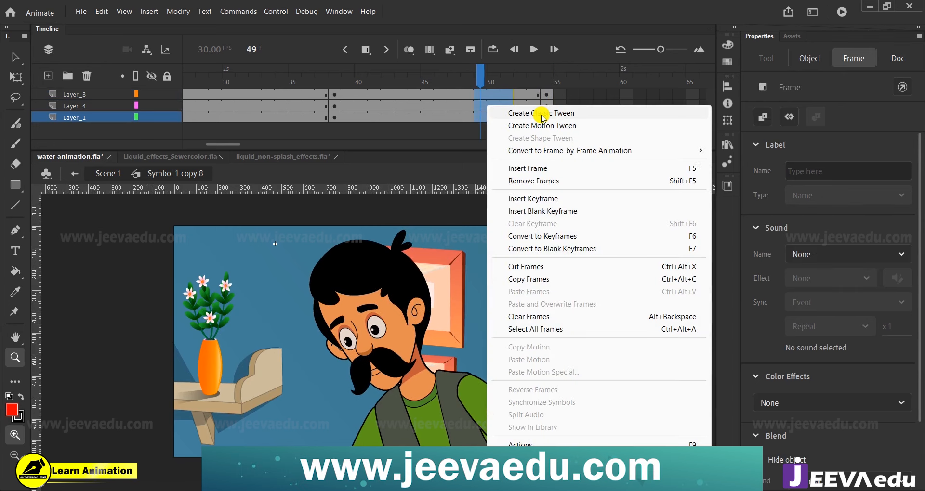
{"action": "left_click", "coordinate": [541, 113]}
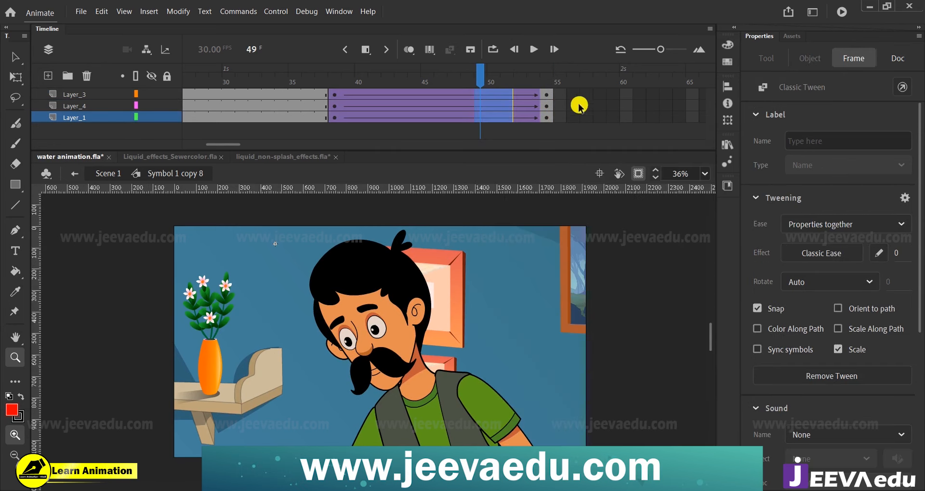
- Reshape both ends of the custom ease curve for the classic tweens and apply it
{"action": "left_click", "coordinate": [879, 253]}
{"action": "left_click", "coordinate": [299, 331]}
{"action": "left_click_drag", "start_coordinate": [400, 272], "coordinate": [413, 346]}
{"action": "left_click", "coordinate": [592, 158]}
{"action": "left_click_drag", "start_coordinate": [496, 209], "coordinate": [497, 128]}
{"action": "left_click", "coordinate": [559, 364]}
- Enlarge the frame 54 content of all three layers slightly with Scale and Rotate and shift it down and left
{"action": "left_click_drag", "start_coordinate": [547, 96], "coordinate": [550, 118]}
{"action": "key", "text": "ctrl+alt+s"}
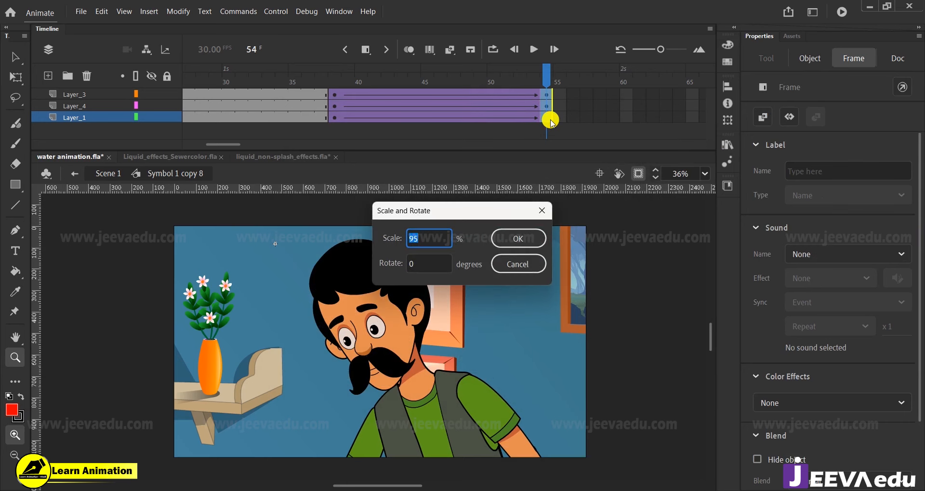
{"action": "key", "text": "Return"}
{"action": "key", "text": "v"}
{"action": "left_click", "coordinate": [399, 354]}
{"action": "left_click_drag", "start_coordinate": [399, 355], "coordinate": [389, 372]}
- Nudge the frame 54 content of all three layers up and right to reframe the man's close-up
{"action": "left_click_drag", "start_coordinate": [547, 77], "coordinate": [545, 106]}
{"action": "left_click", "coordinate": [551, 120]}
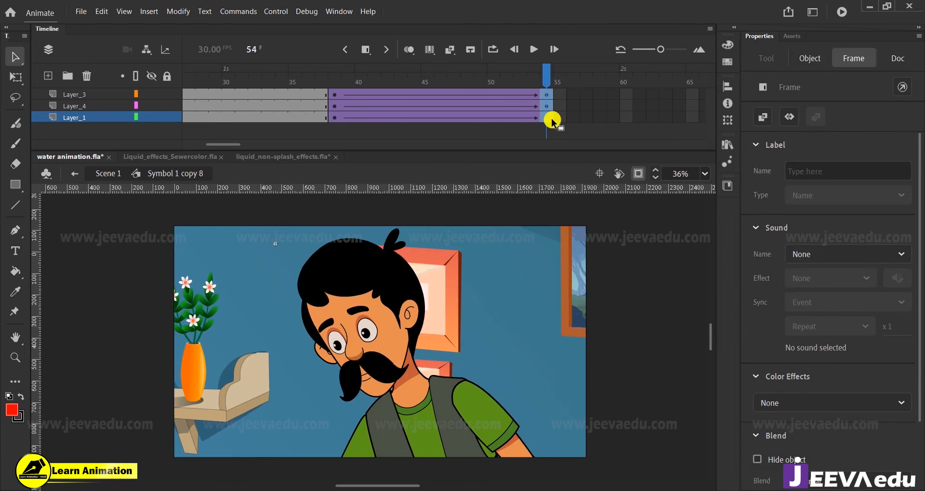
{"action": "key", "text": "Up"}
{"action": "key", "text": "Up"}
{"action": "key", "text": "Right"}
{"action": "key", "text": "Right"}
{"action": "key", "text": "Right"}
{"action": "key", "text": "Right"}
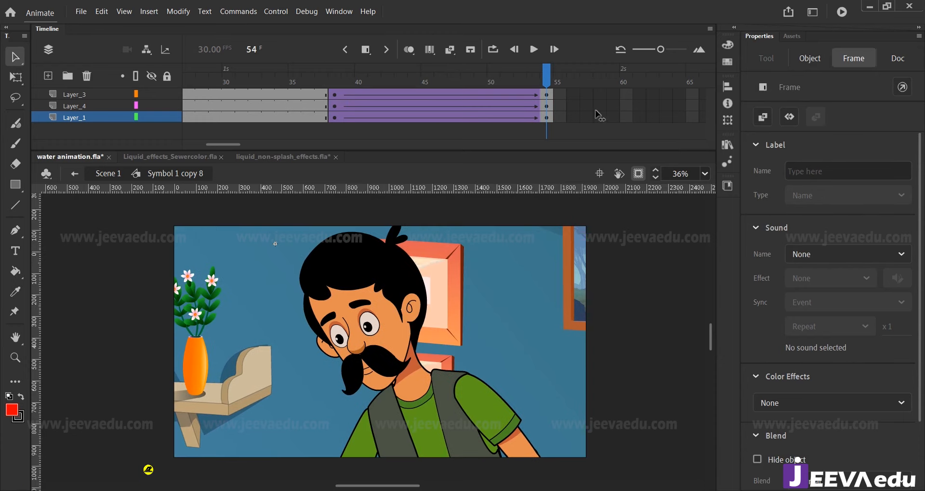
- Shift only the room background on Layer_1 at frame 54 to the right behind the man
{"action": "left_click", "coordinate": [552, 274]}
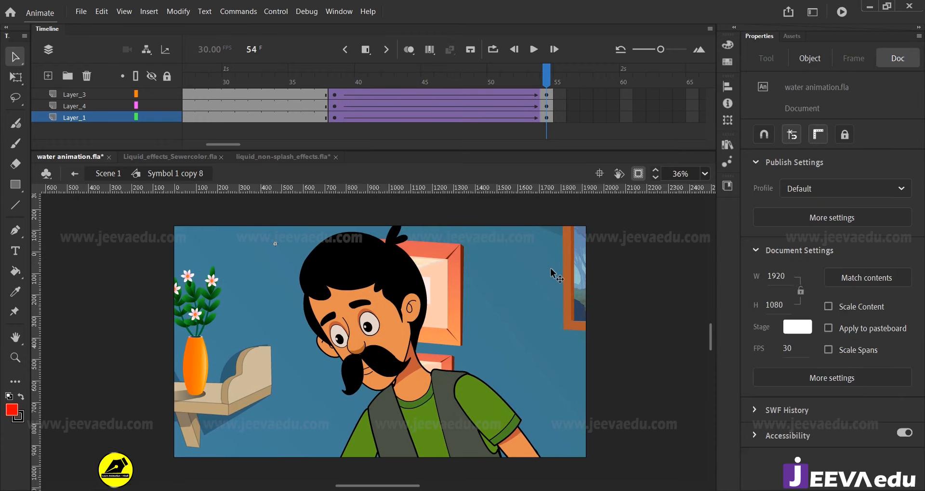
{"action": "left_click", "coordinate": [552, 275]}
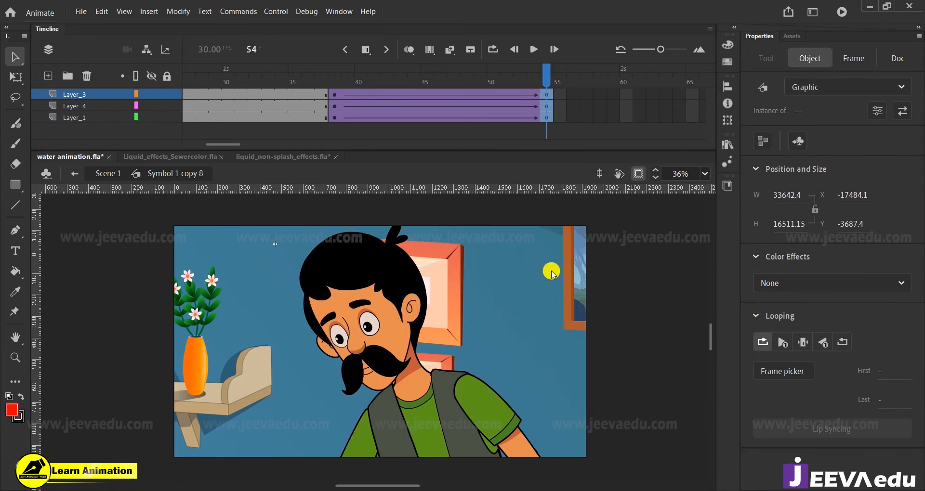
{"action": "left_click", "coordinate": [511, 133]}
{"action": "left_click", "coordinate": [546, 117]}
{"action": "left_click", "coordinate": [519, 305]}
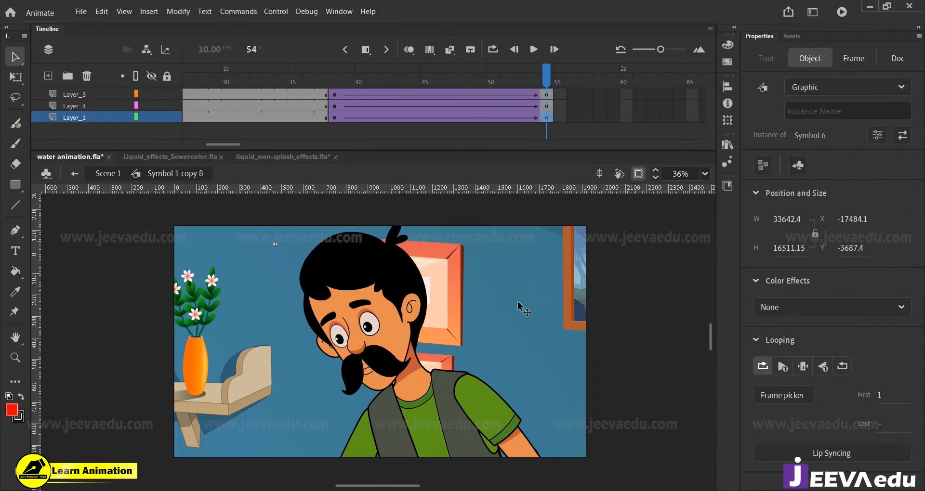
{"action": "left_click_drag", "start_coordinate": [532, 82], "coordinate": [563, 147]}
{"action": "left_click", "coordinate": [570, 140]}
{"action": "left_click", "coordinate": [536, 305]}
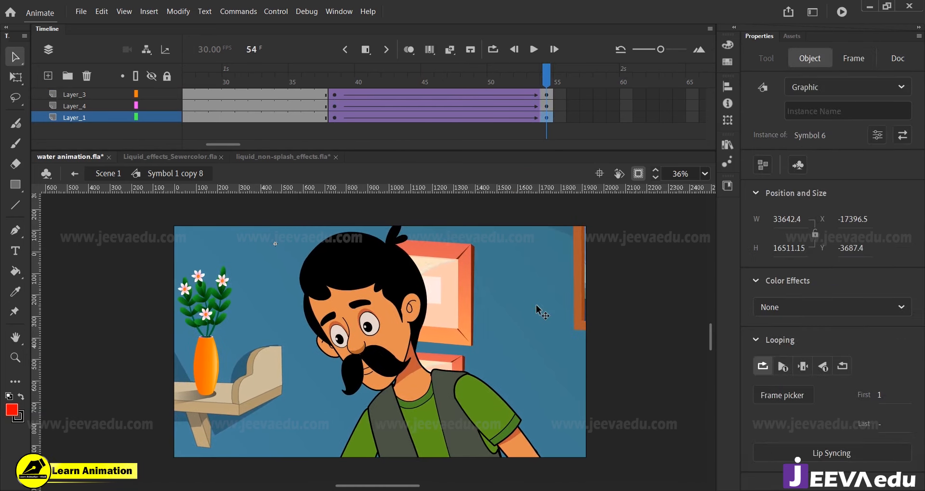
{"action": "key", "text": "Left"}
- Scrub the close-up's camera move and play the whole symbol from frame 1
{"action": "left_click_drag", "start_coordinate": [546, 72], "coordinate": [588, 132]}
{"action": "left_click", "coordinate": [577, 131]}
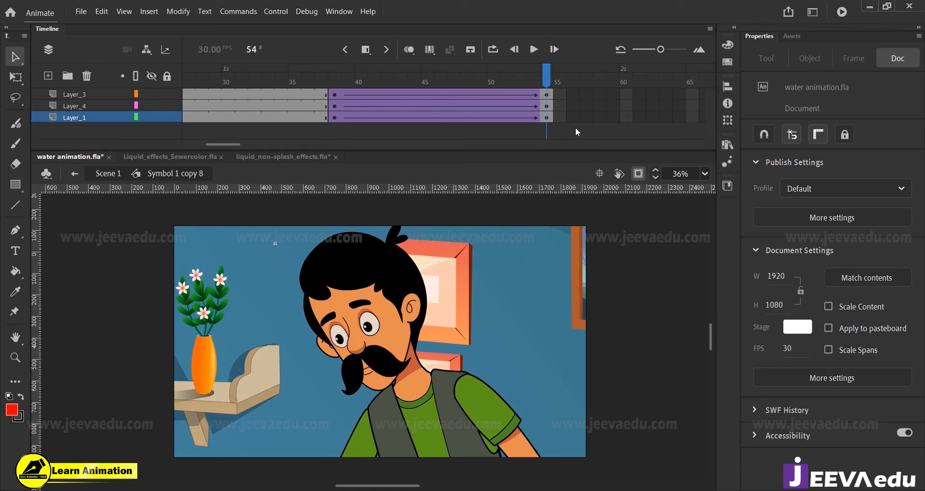
{"action": "left_click_drag", "start_coordinate": [511, 79], "coordinate": [1, 189]}
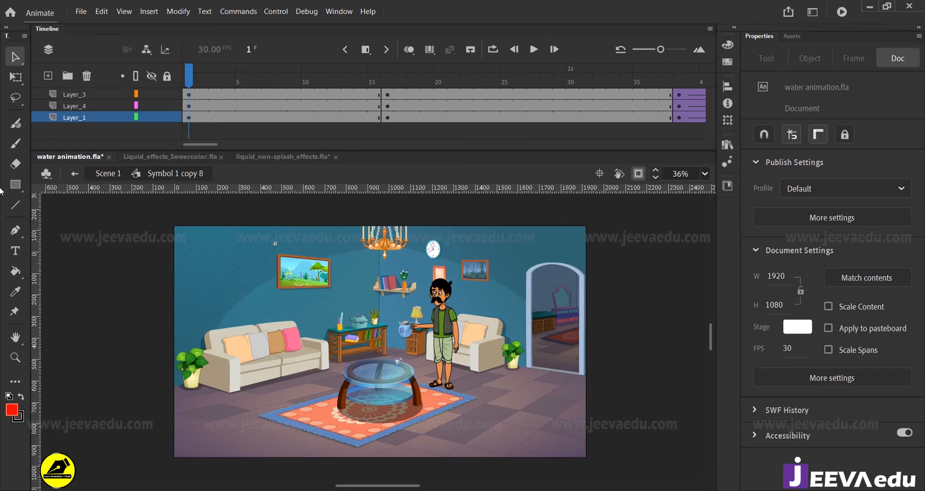
{"action": "key", "text": "Return"}
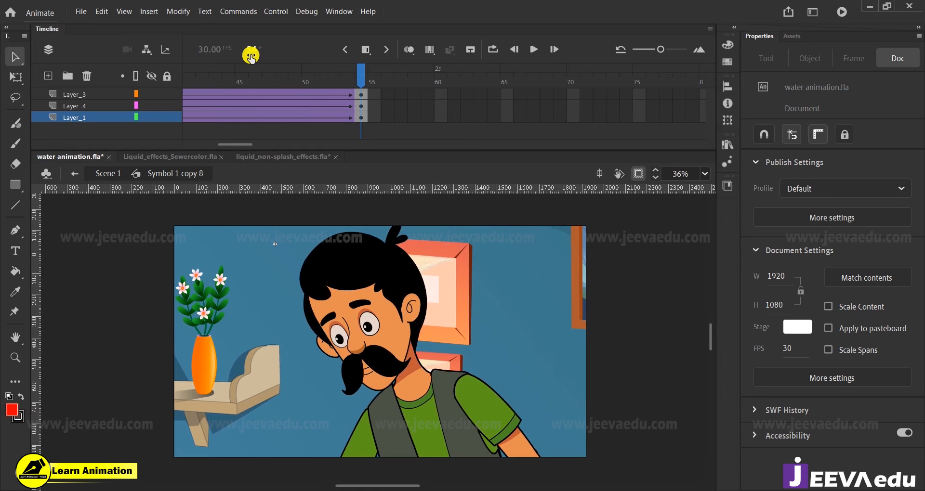
- Return to Scene 1 and remove frames 54 to 65 from Layer_1
{"action": "left_click", "coordinate": [106, 176]}
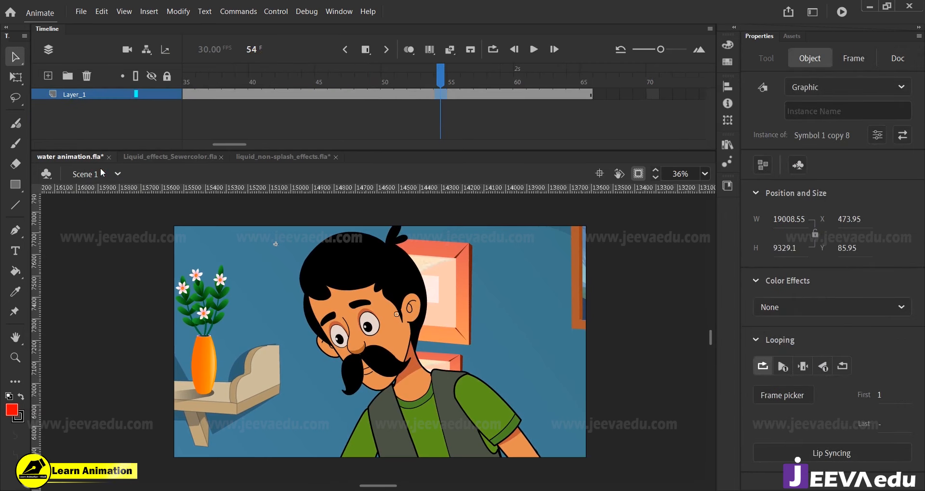
{"action": "left_click", "coordinate": [446, 118]}
{"action": "left_click_drag", "start_coordinate": [440, 95], "coordinate": [587, 99]}
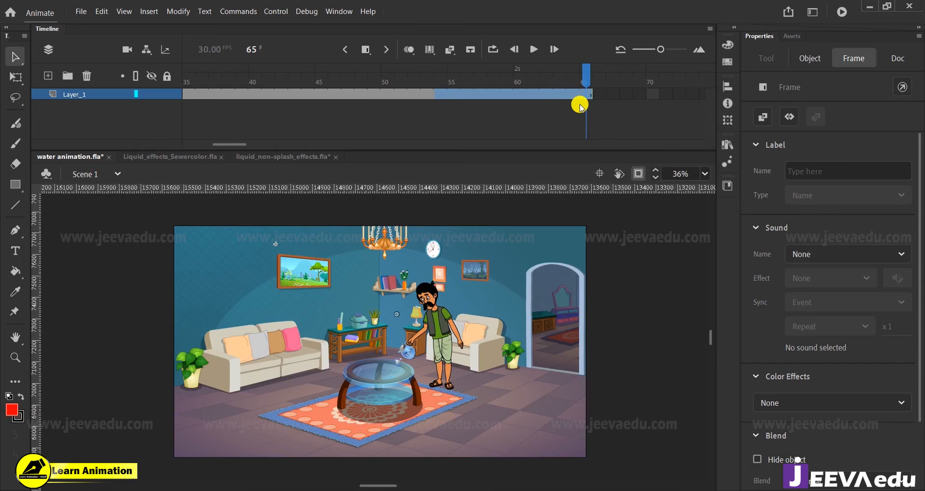
{"action": "left_click", "coordinate": [559, 127]}
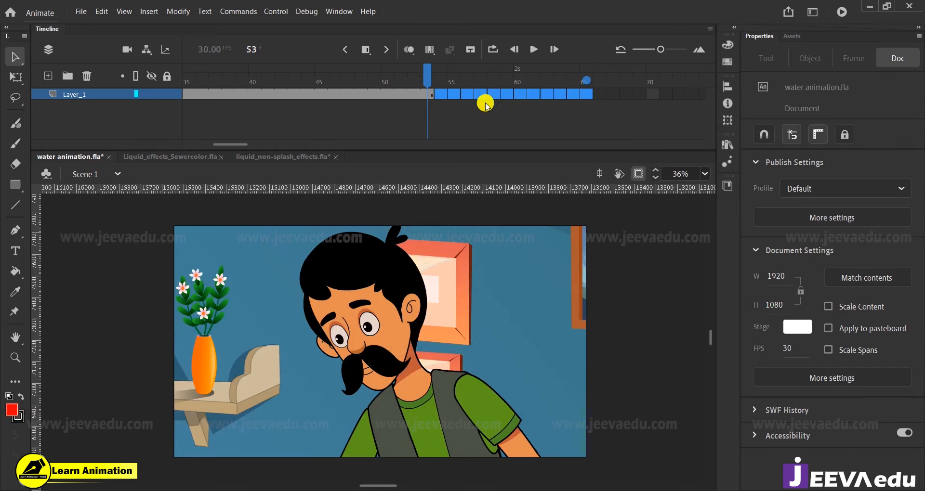
- Play the Scene 1 animation from frame 1 with the panels hidden for a larger view
{"action": "key", "text": "Return"}
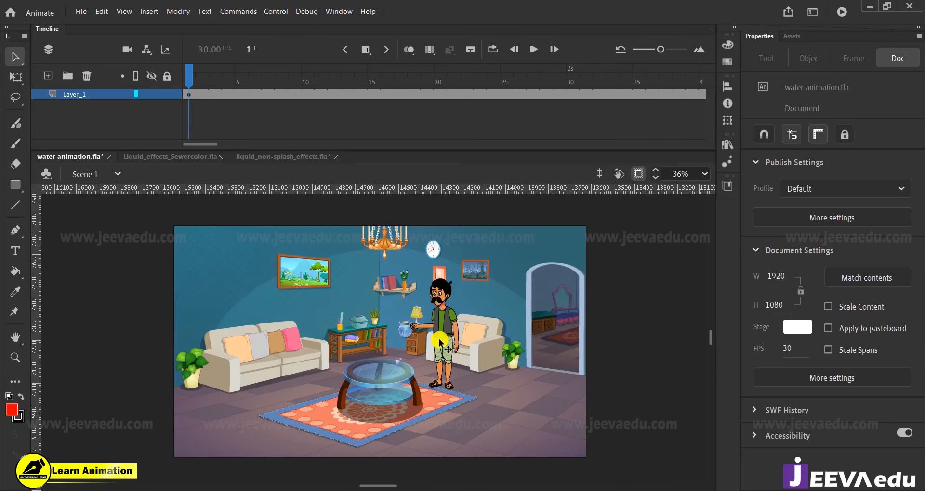
{"action": "key", "text": "F4"}
{"action": "key", "text": "z"}
{"action": "left_click_drag", "start_coordinate": [141, 101], "coordinate": [568, 344]}
{"action": "key", "text": "Return"}
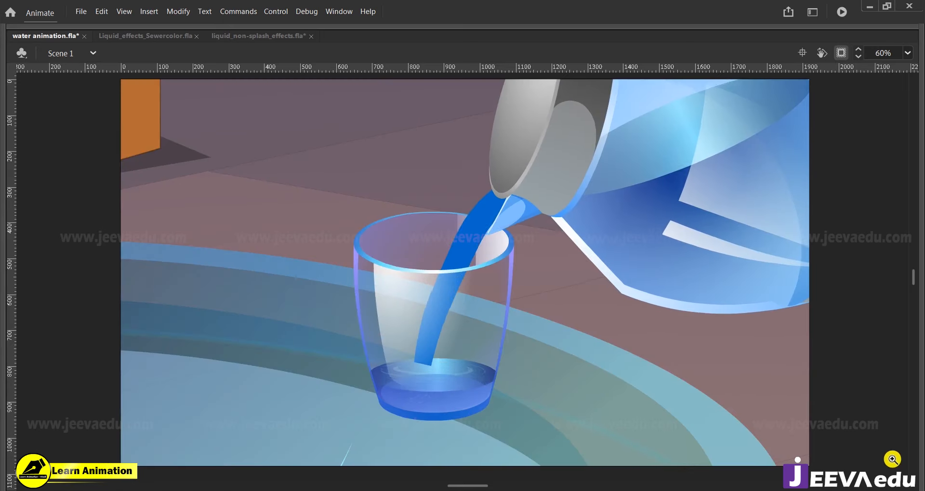